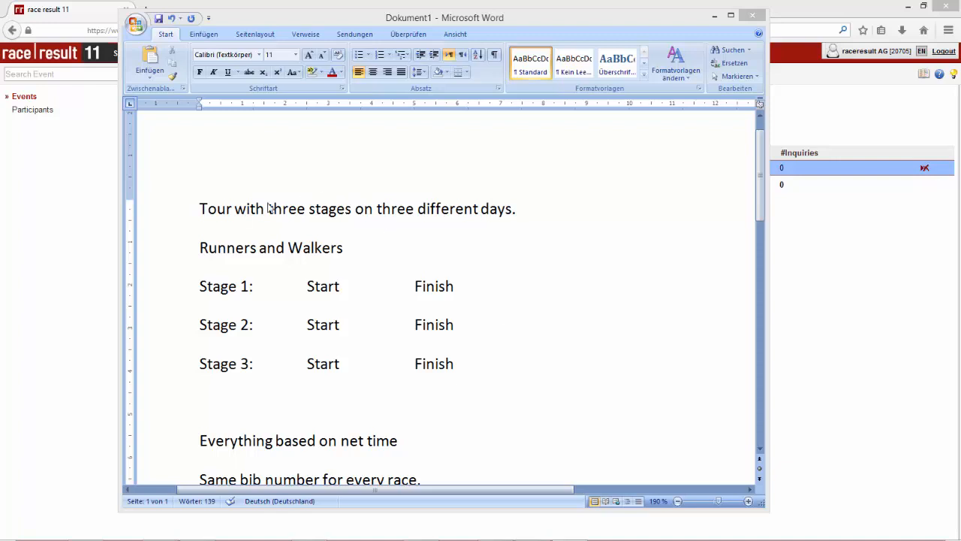
Review the tour notes in the document on stages, net time basis and bib numbers, highlighting the relevant lines
{"action": "left_click", "coordinate": [191, 204]}
{"action": "left_click", "coordinate": [178, 211]}
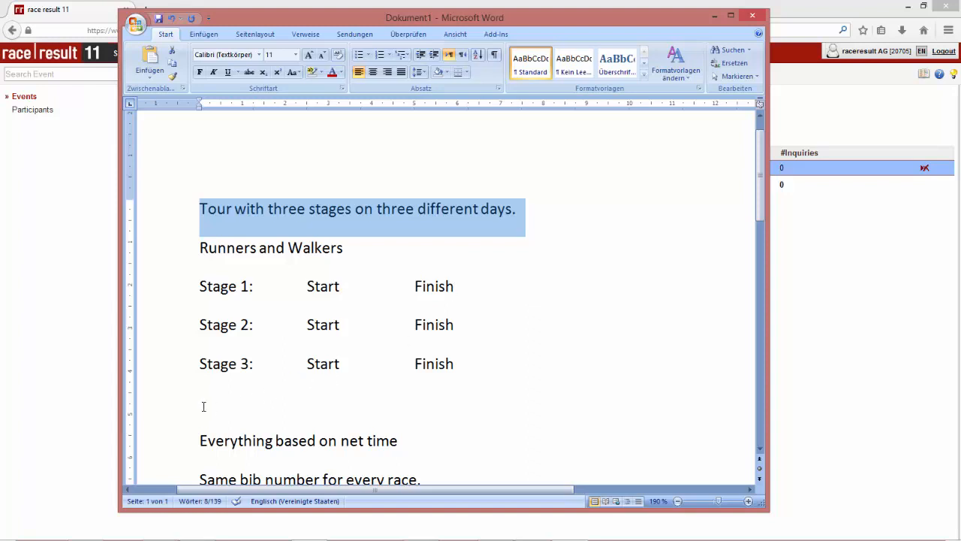
{"action": "left_click", "coordinate": [172, 441]}
{"action": "scroll", "coordinate": [171, 446], "scroll_direction": "down", "scroll_amount": 2}
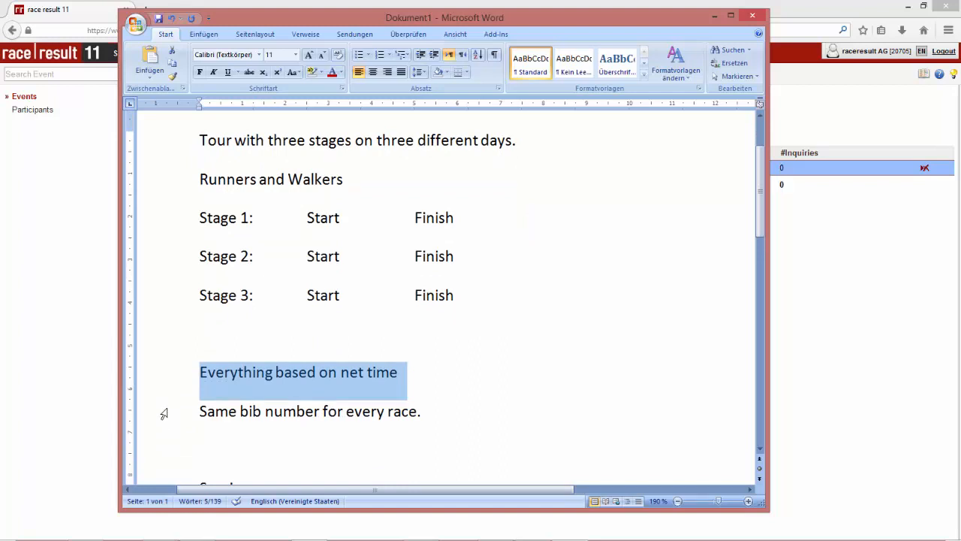
{"action": "left_click", "coordinate": [164, 412]}
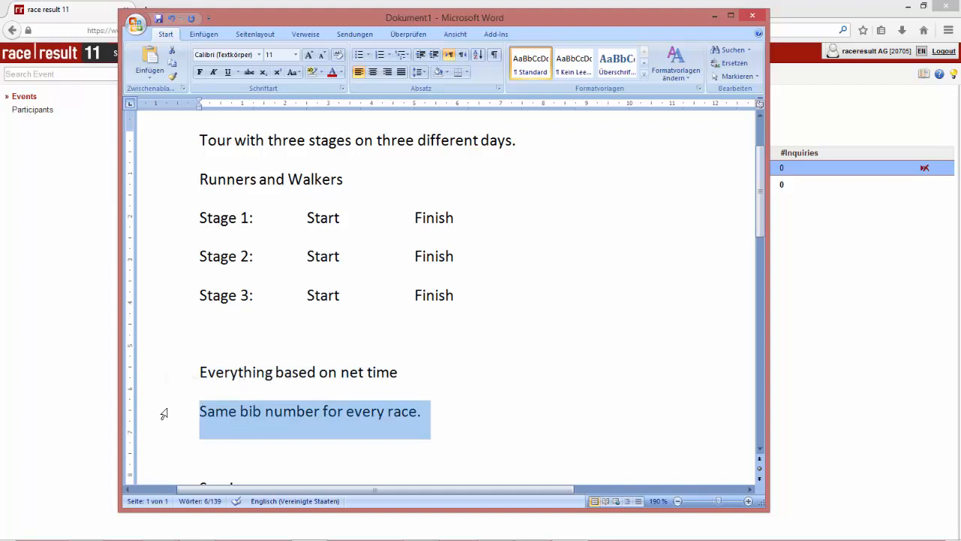
Widen the document window and review the individual scoring rules, highlighting the per-stage score, the tour time and the missed-race rule
{"action": "scroll", "coordinate": [164, 413], "scroll_direction": "down", "scroll_amount": 3}
{"action": "scroll", "coordinate": [163, 413], "scroll_direction": "down", "scroll_amount": 3}
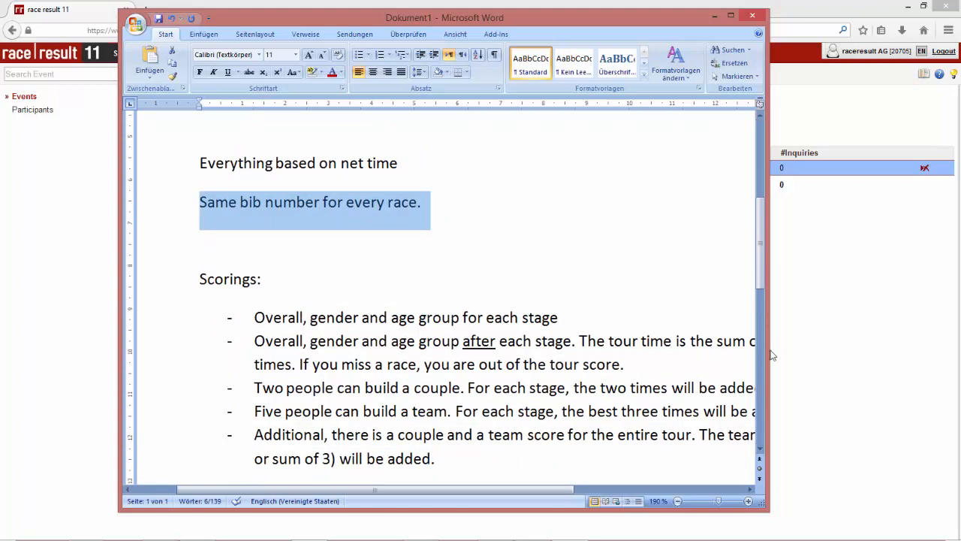
{"action": "left_click_drag", "start_coordinate": [772, 354], "coordinate": [917, 352]}
{"action": "left_click", "coordinate": [161, 318]}
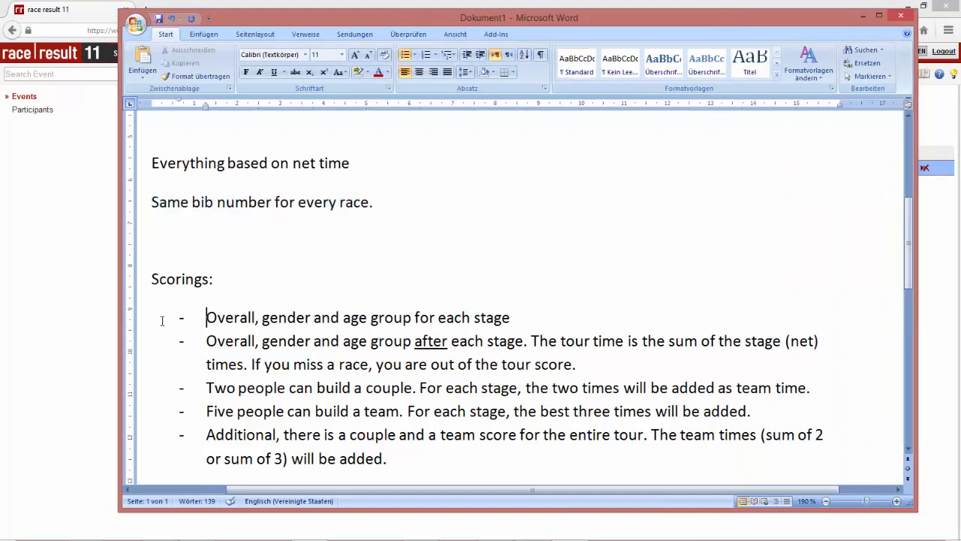
{"action": "left_click_drag", "start_coordinate": [227, 318], "coordinate": [552, 318]}
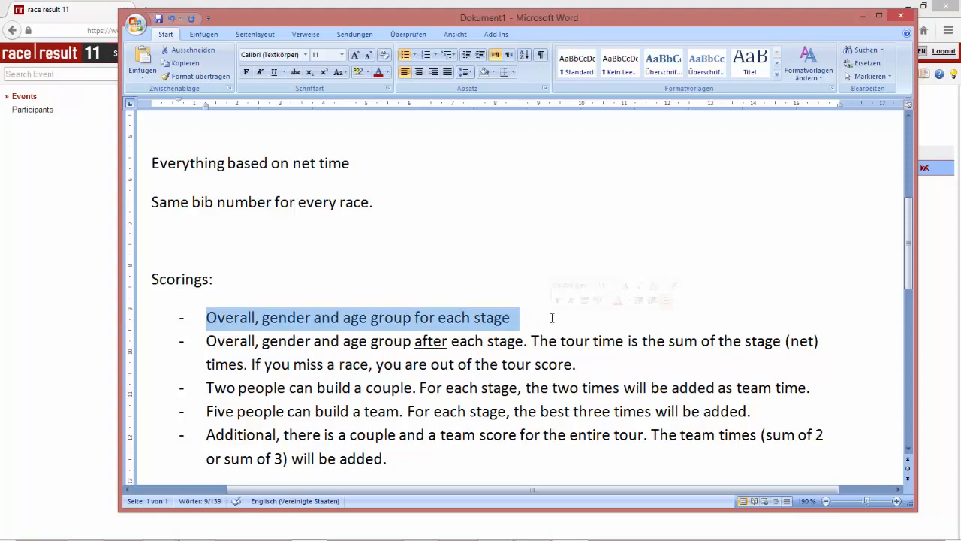
{"action": "left_click", "coordinate": [160, 342]}
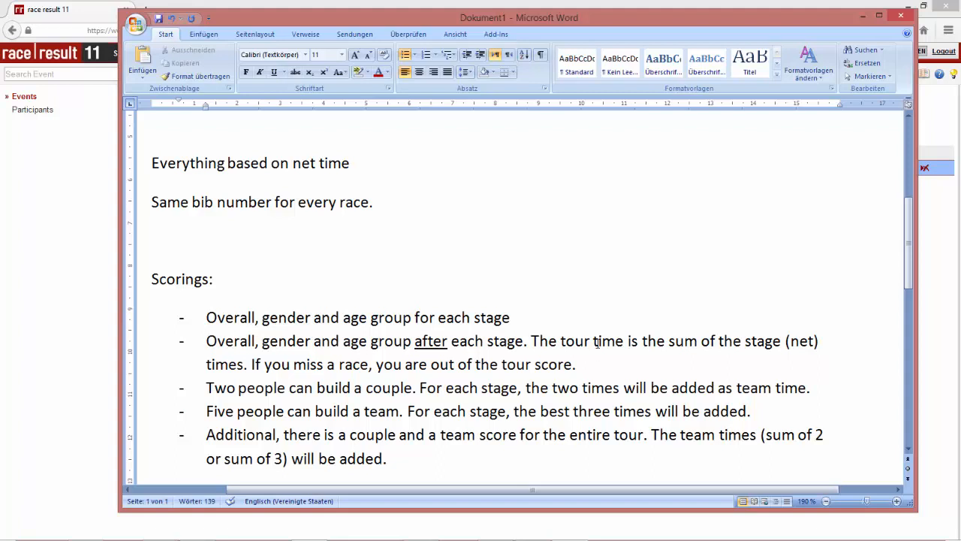
{"action": "left_click_drag", "start_coordinate": [561, 342], "coordinate": [780, 335]}
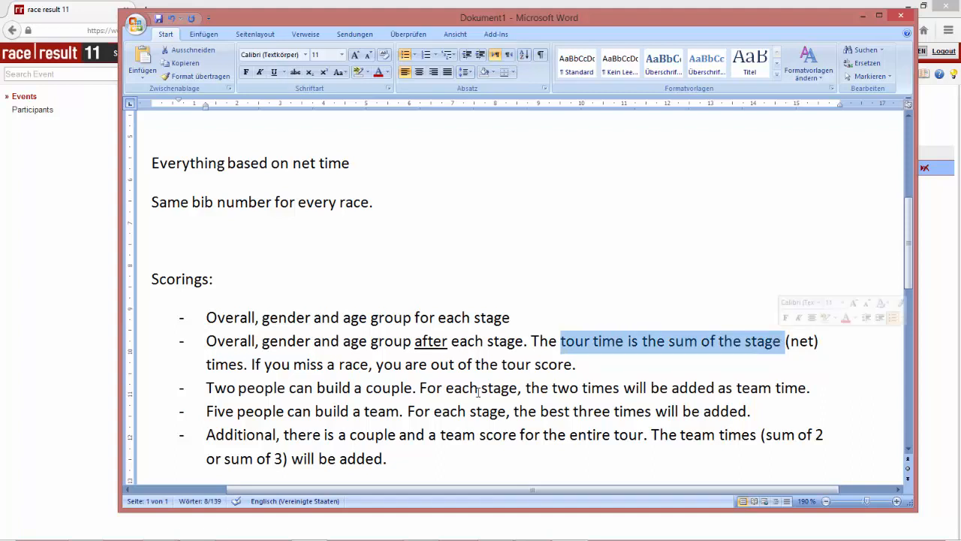
{"action": "left_click_drag", "start_coordinate": [251, 364], "coordinate": [573, 363]}
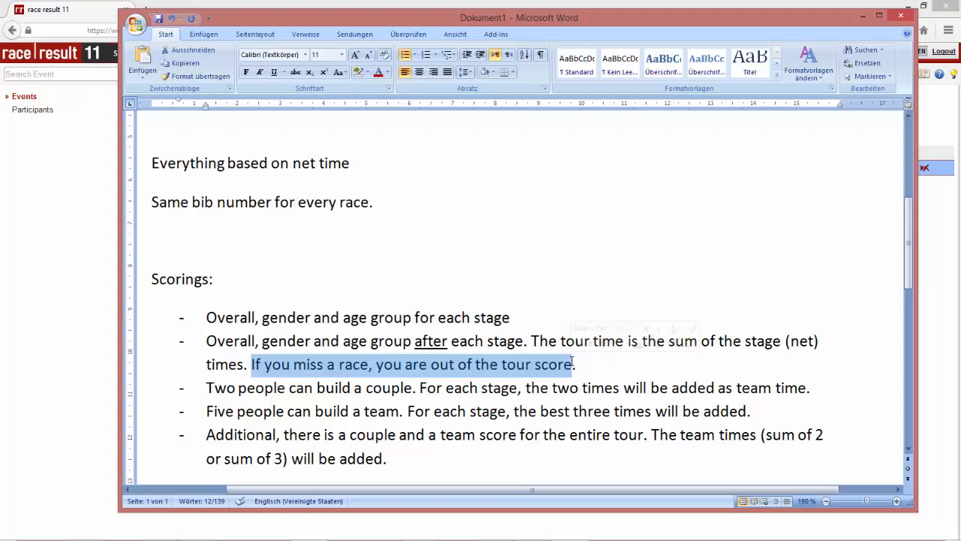
Insert an unbulleted blank line after the rule about missing a race, separating it from the couple scoring
{"action": "left_click", "coordinate": [592, 362]}
{"action": "key", "text": "Return"}
{"action": "scroll", "coordinate": [599, 358], "scroll_direction": "down", "scroll_amount": 1}
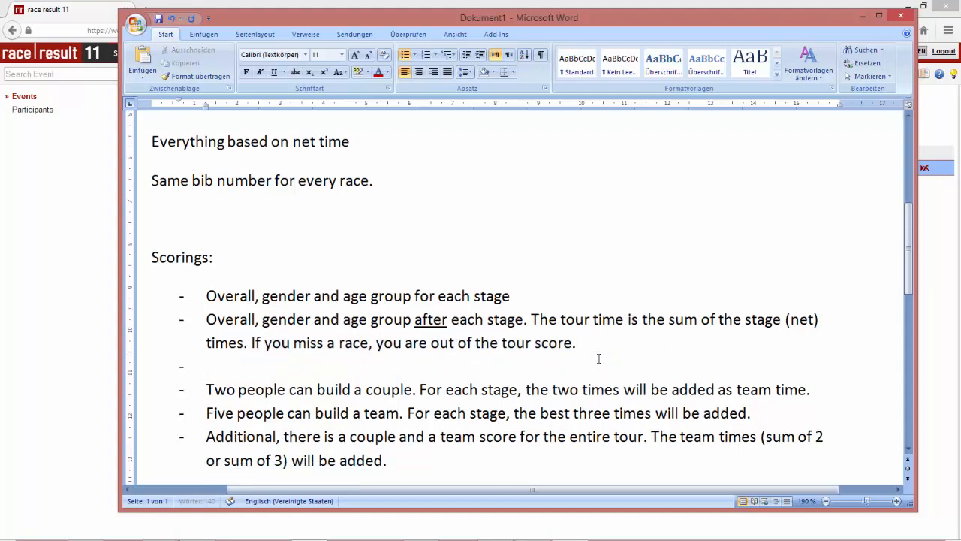
{"action": "key", "text": "BackSpace"}
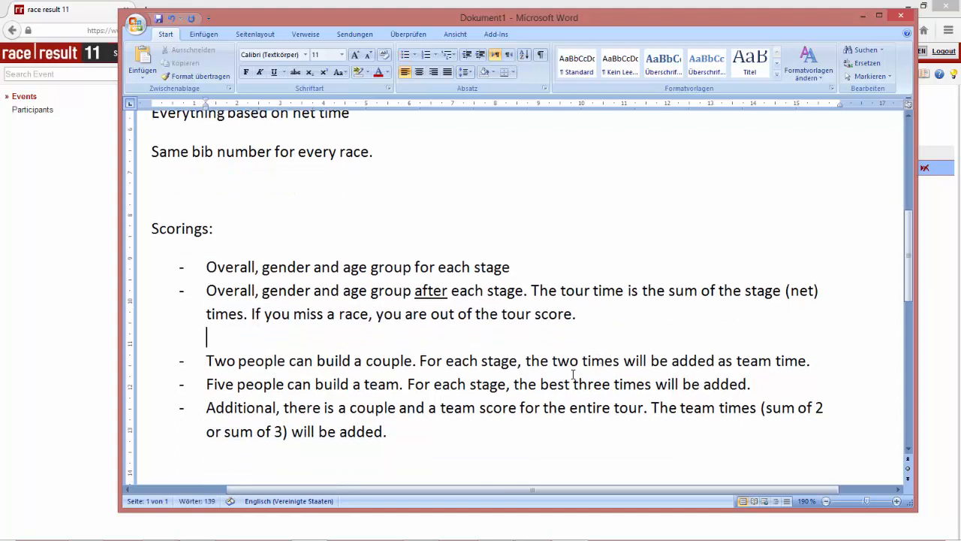
Review the couple and team scoring rules, highlighting who forms each and how the team's stage times are added
{"action": "left_click", "coordinate": [207, 360]}
{"action": "left_click_drag", "start_coordinate": [207, 361], "coordinate": [402, 360]}
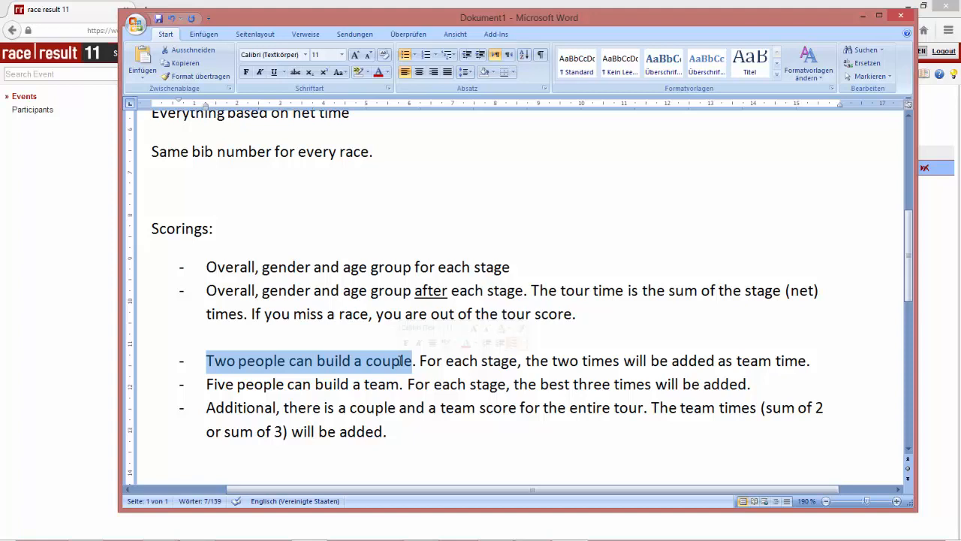
{"action": "left_click", "coordinate": [213, 386]}
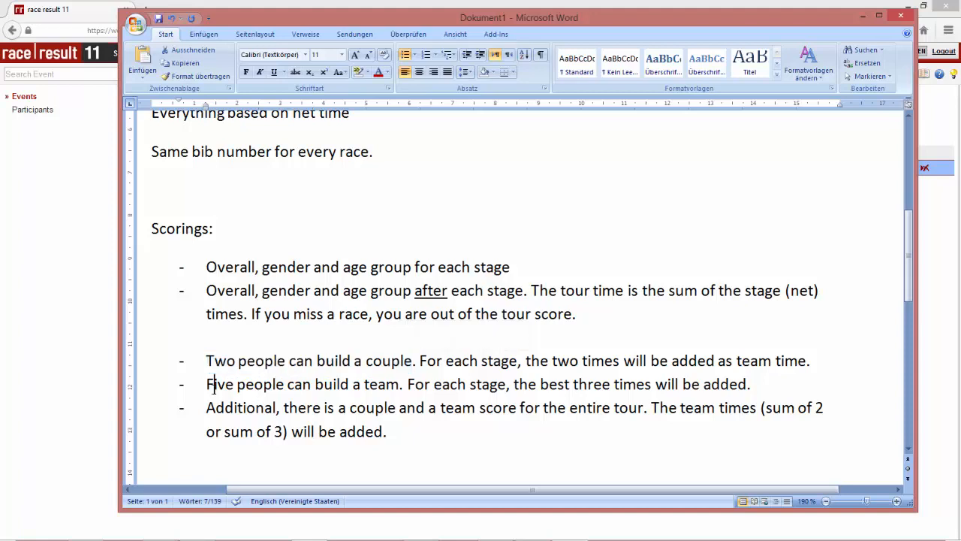
{"action": "left_click_drag", "start_coordinate": [213, 386], "coordinate": [386, 385]}
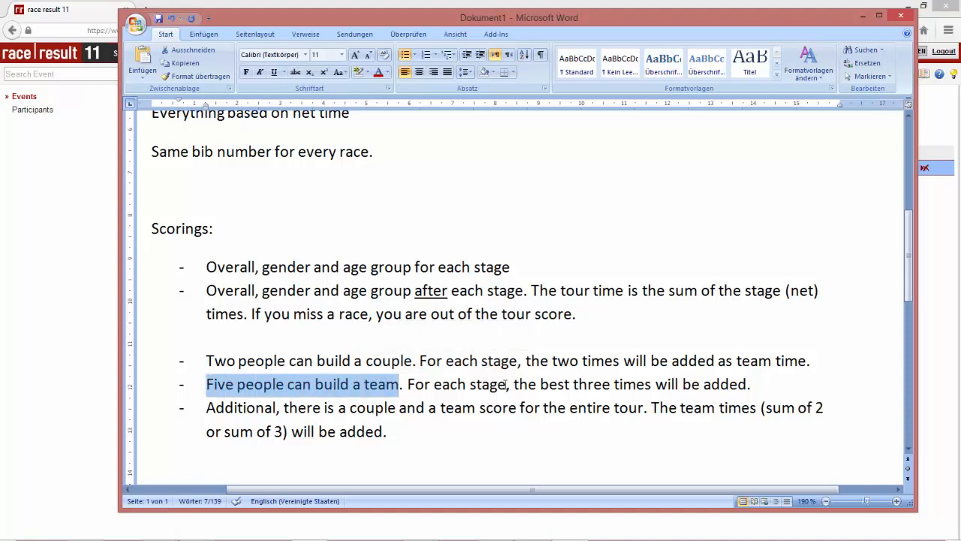
{"action": "left_click_drag", "start_coordinate": [511, 385], "coordinate": [733, 385]}
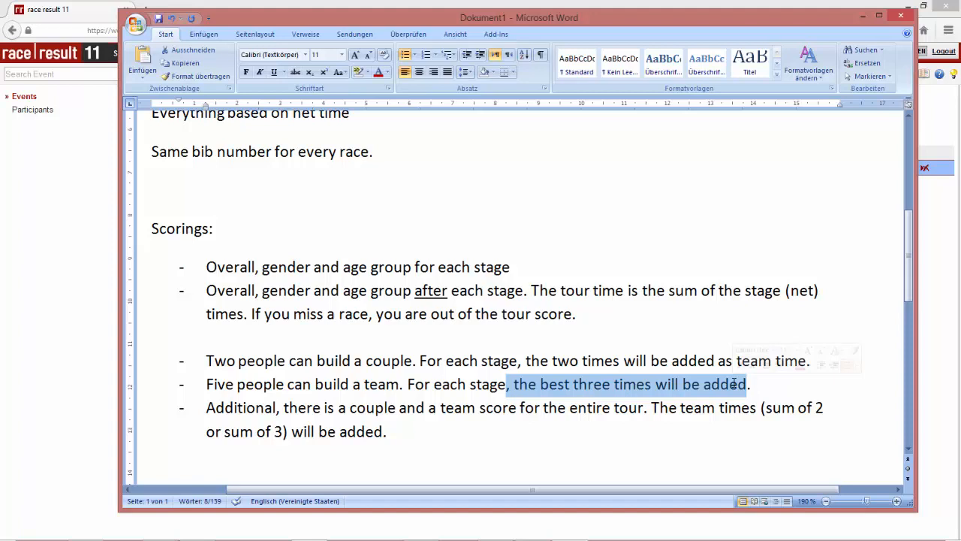
Insert an unbulleted blank line between the five-person team rule and the entire-tour score rule
{"action": "left_click", "coordinate": [754, 384]}
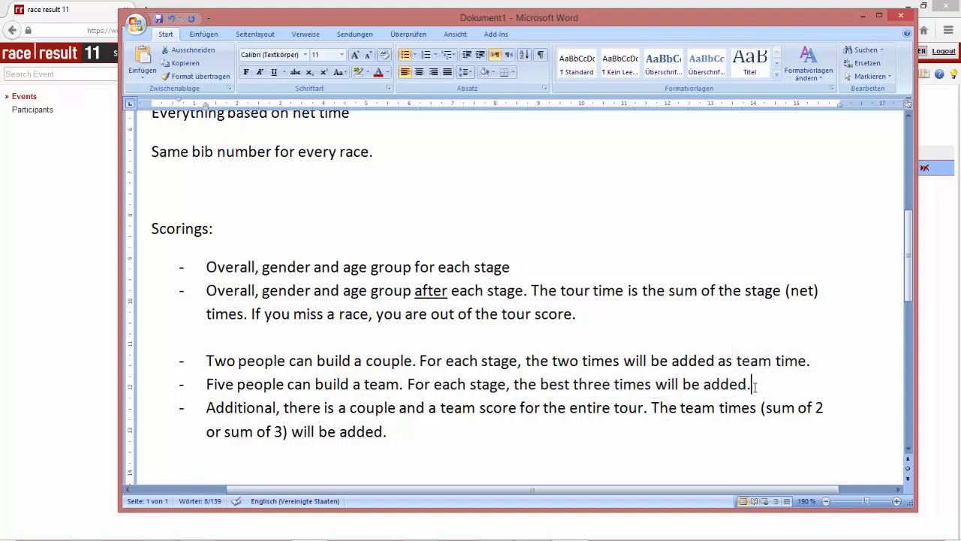
{"action": "key", "text": "Return"}
{"action": "key", "text": "Return"}
{"action": "scroll", "coordinate": [744, 383], "scroll_direction": "down", "scroll_amount": 2}
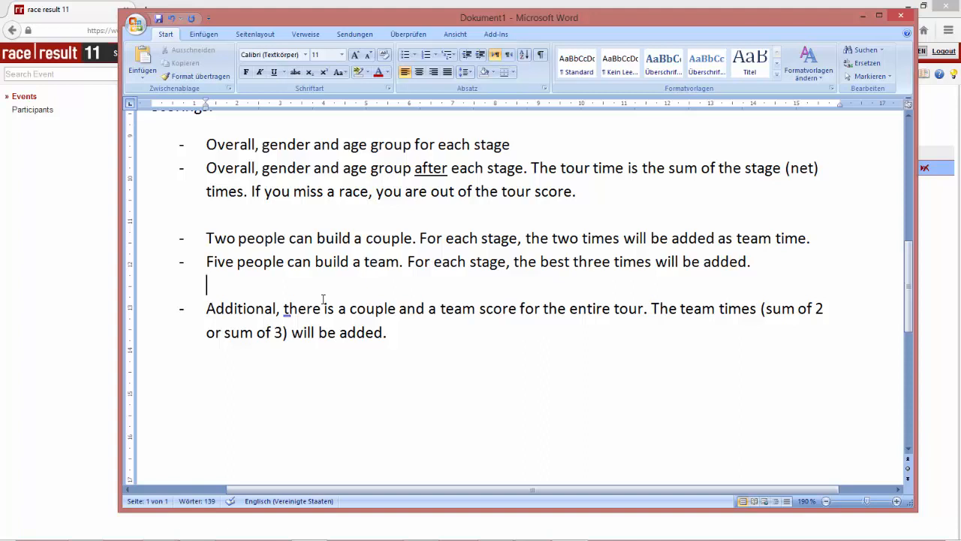
Switch to race result 11 in the browser and start a new event named "Demo Tour with 3 stages" dated 2015-01-01
{"action": "left_click", "coordinate": [341, 5]}
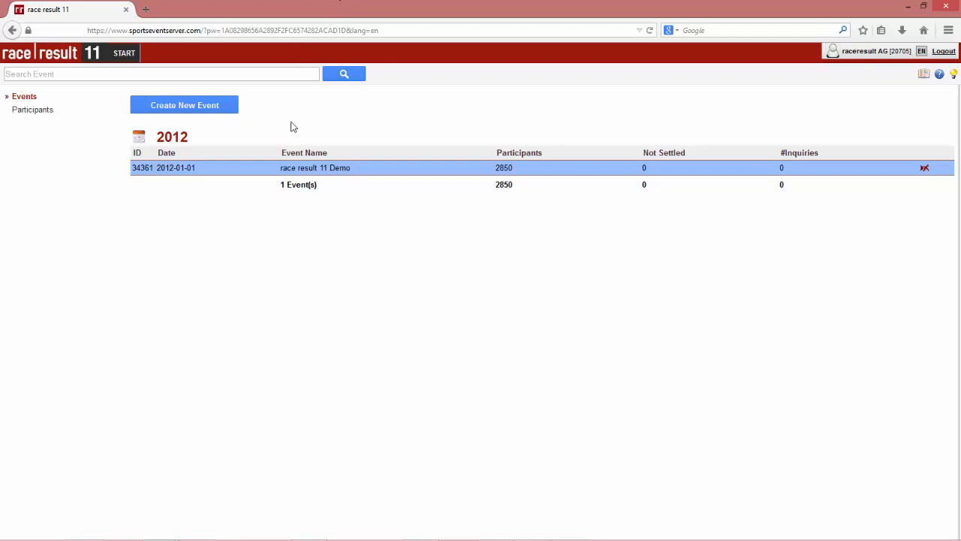
{"action": "left_click", "coordinate": [167, 106]}
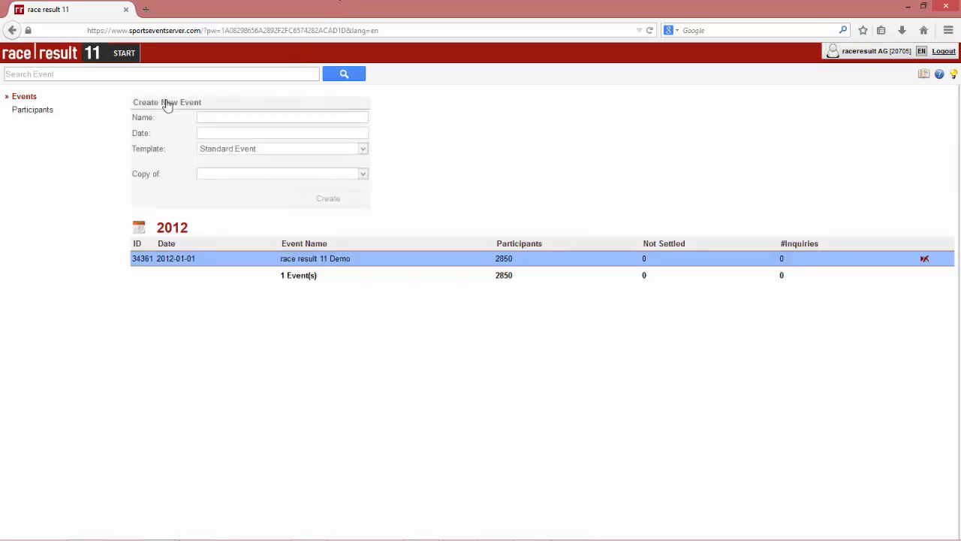
{"action": "left_click", "coordinate": [249, 120]}
{"action": "type", "text": "Demo"}
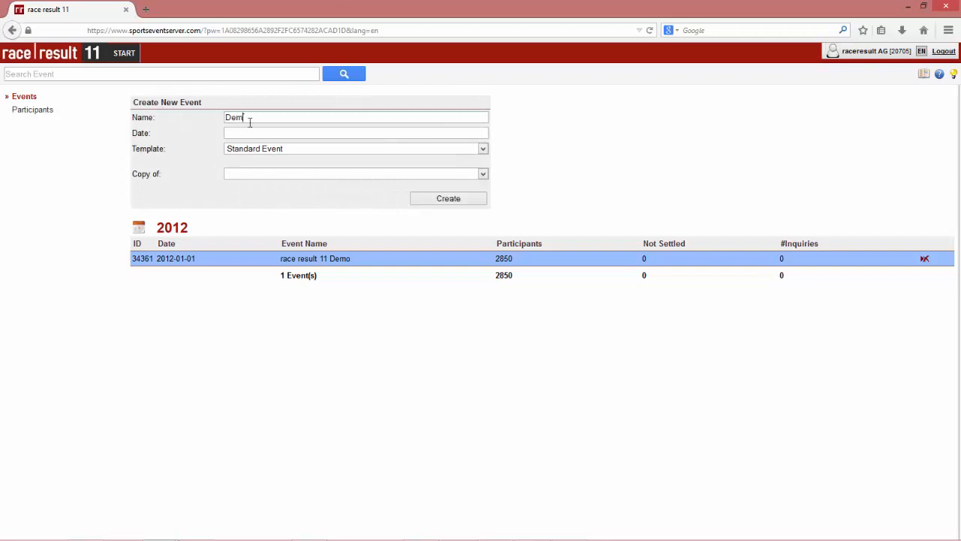
{"action": "type", "text": " Tour with 3 stages"}
{"action": "left_click", "coordinate": [261, 133]}
{"action": "type", "text": "01.01.2"}
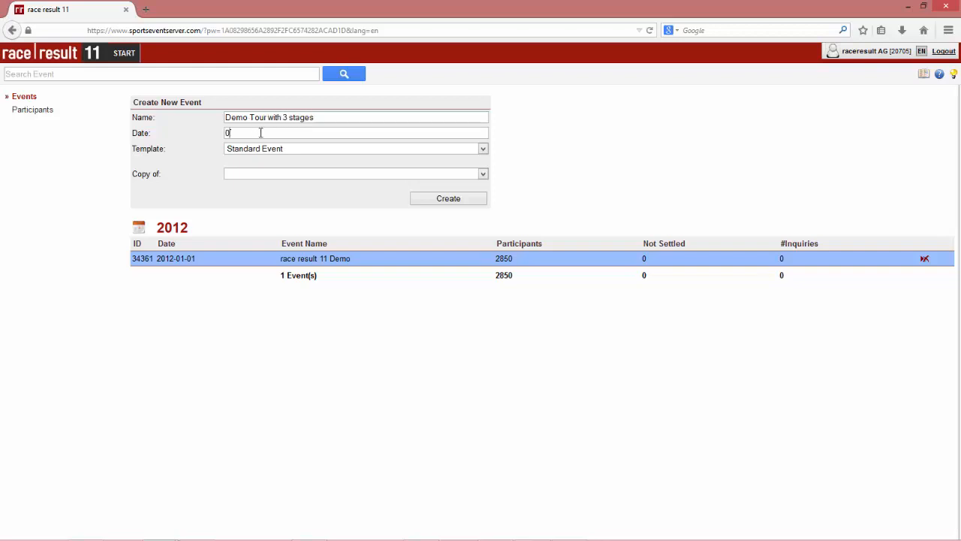
{"action": "type", "text": "015"}
{"action": "key", "text": "Tab"}
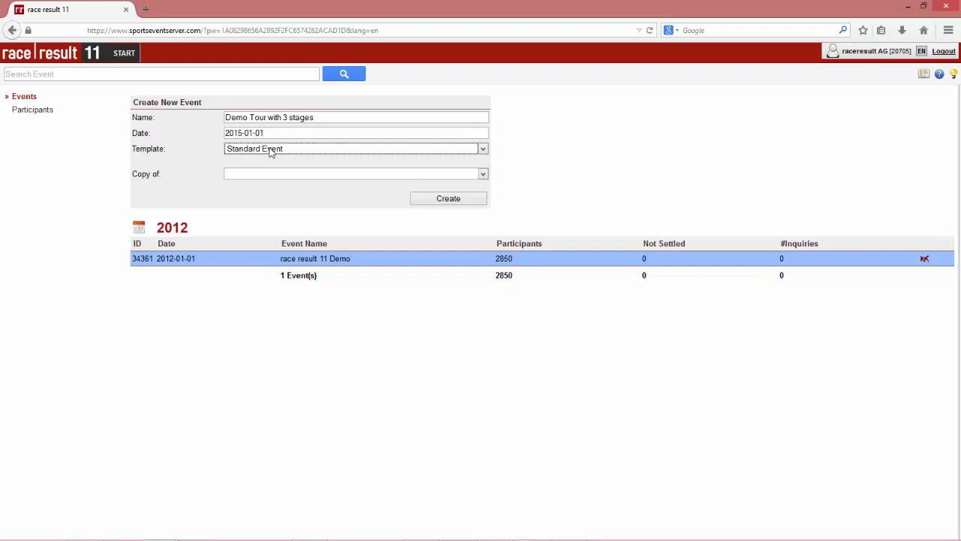
Keep the Standard Event template and create the event
{"action": "left_click", "coordinate": [272, 151]}
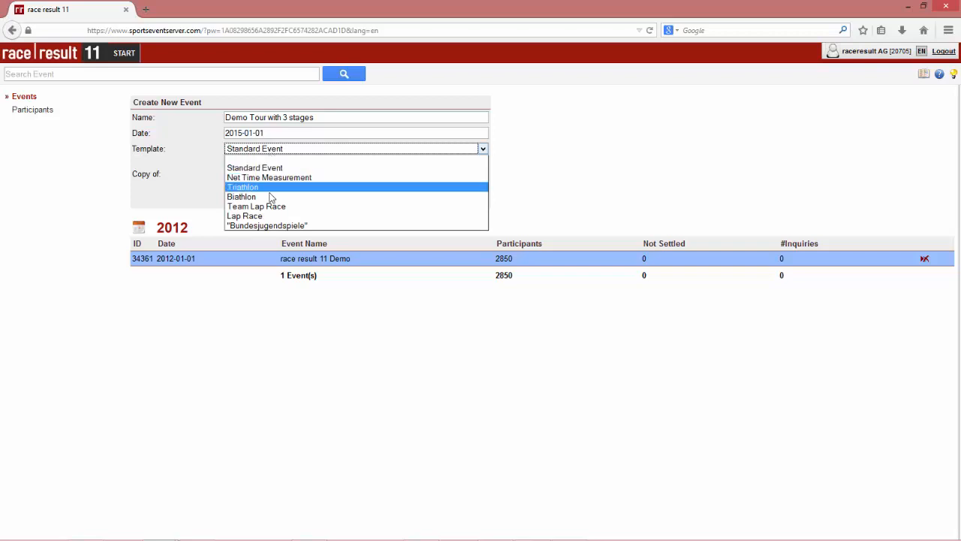
{"action": "left_click", "coordinate": [272, 148]}
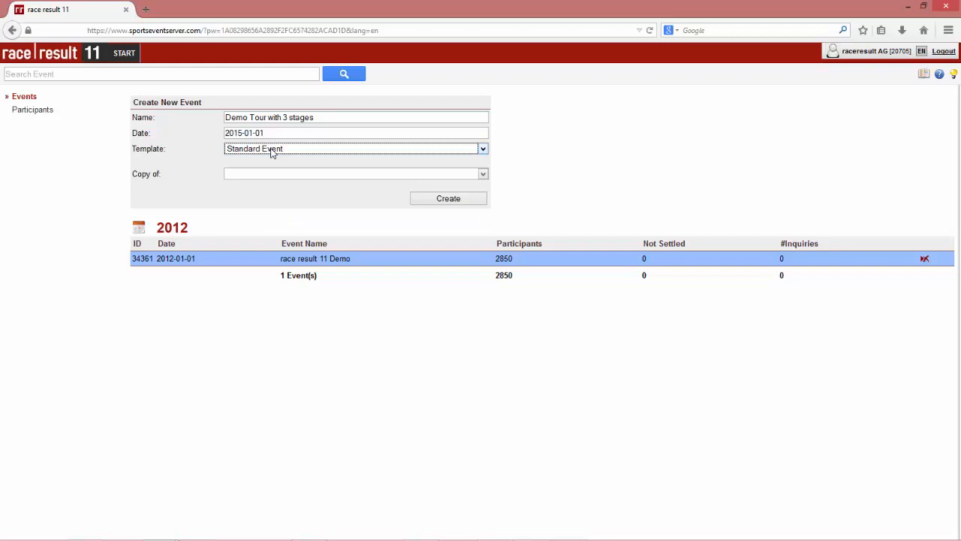
{"action": "left_click", "coordinate": [428, 199]}
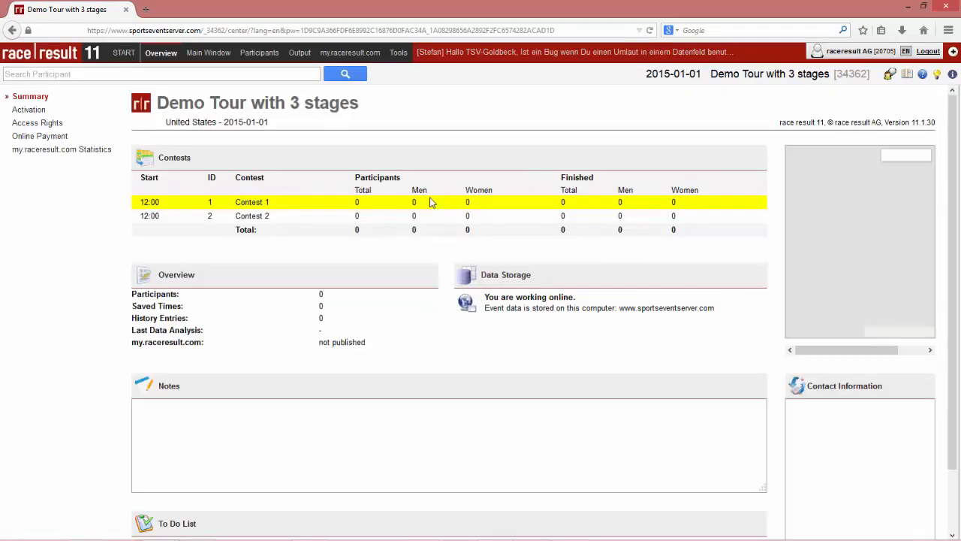
Open the event's contest settings and rename Contest 1 as Running
{"action": "left_click", "coordinate": [210, 54]}
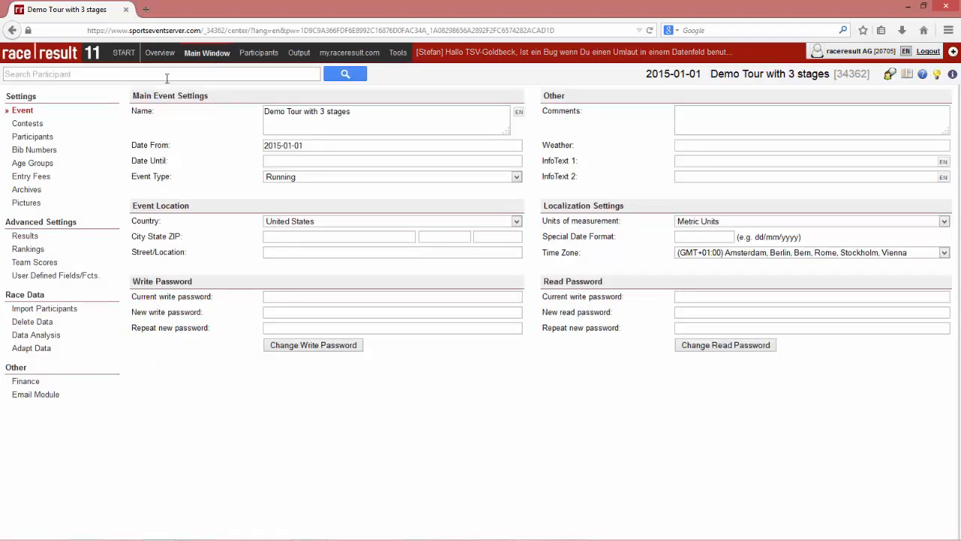
{"action": "left_click", "coordinate": [375, 121]}
{"action": "left_click", "coordinate": [63, 127]}
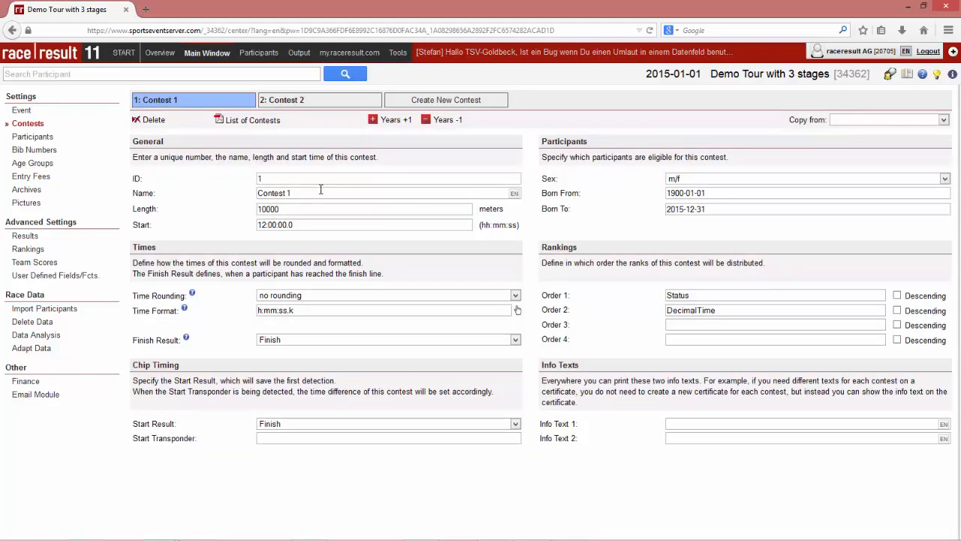
{"action": "triple_click", "coordinate": [321, 192]}
{"action": "type", "text": "Running"}
{"action": "key", "text": "Tab"}
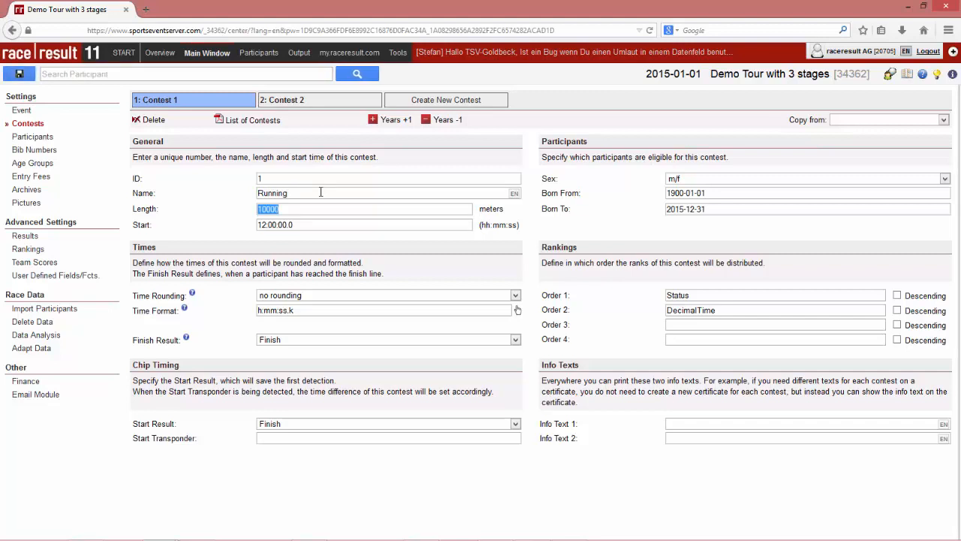
Rename Contest 2 as Walking
{"action": "left_click", "coordinate": [288, 107]}
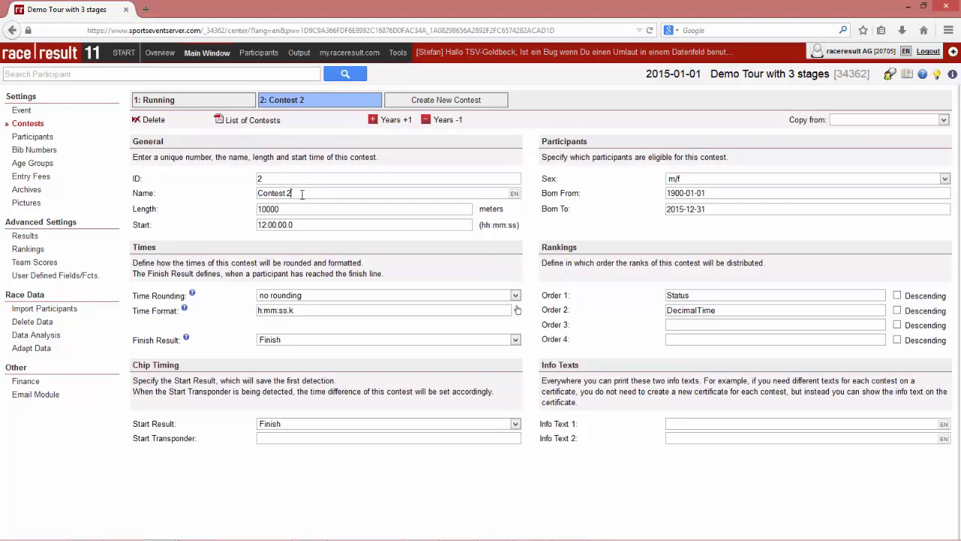
{"action": "triple_click", "coordinate": [303, 193]}
{"action": "type", "text": "Walking"}
{"action": "key", "text": "Tab"}
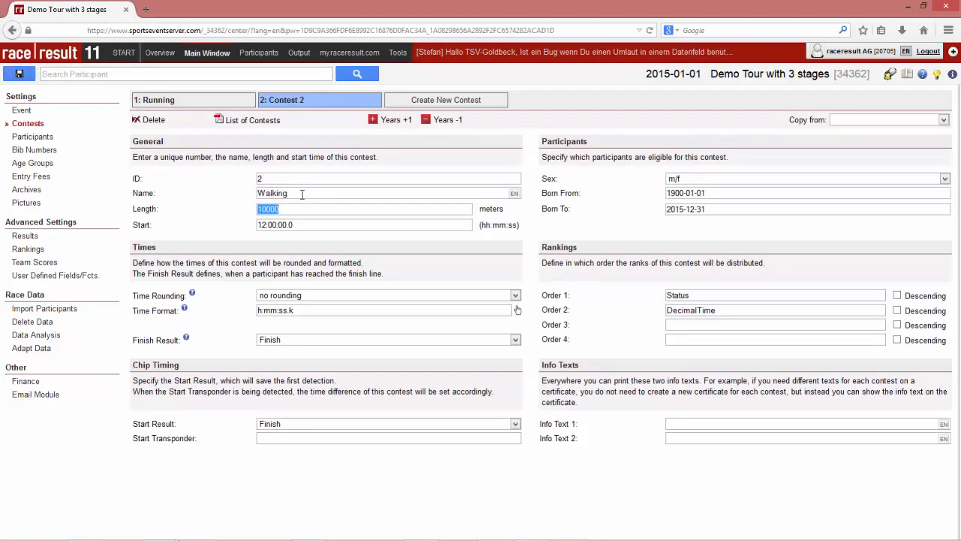
{"action": "left_click", "coordinate": [191, 178]}
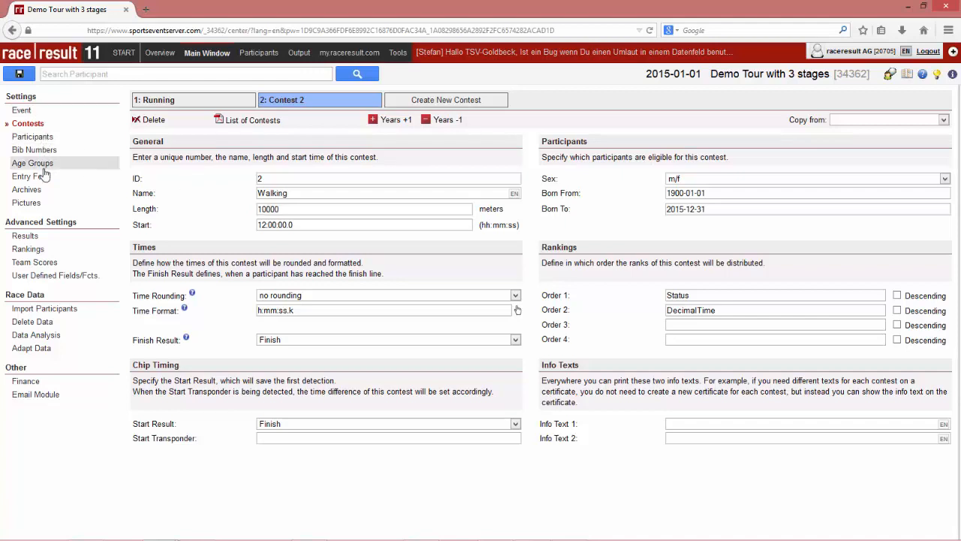
Add a result with ID 11 named S1_Start to the event's result definitions
{"action": "left_click", "coordinate": [41, 237]}
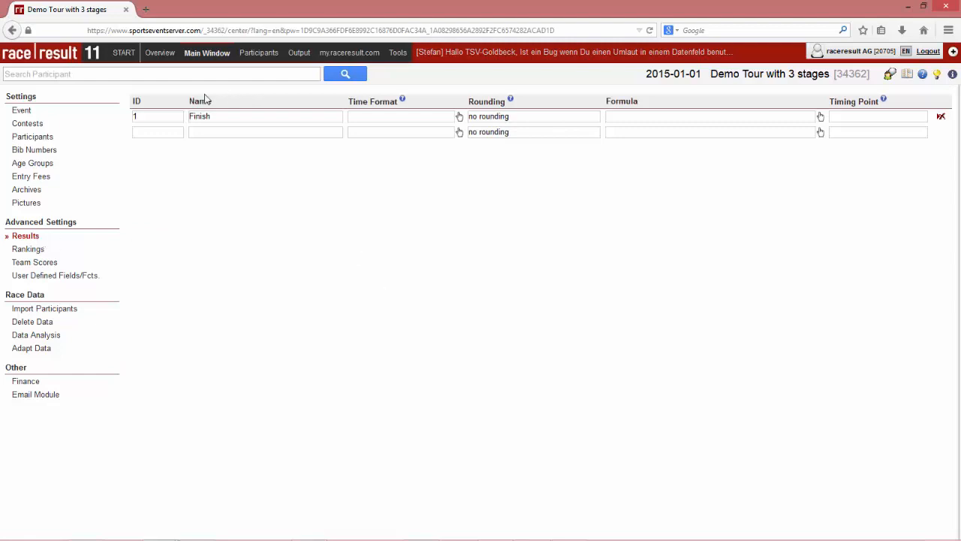
{"action": "left_click", "coordinate": [157, 135]}
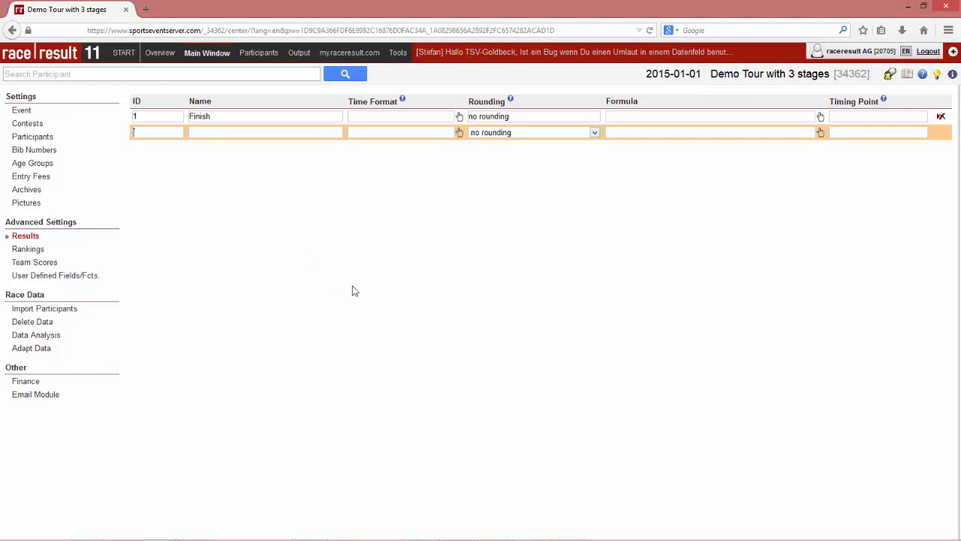
{"action": "type", "text": "11"}
{"action": "key", "text": "Tab"}
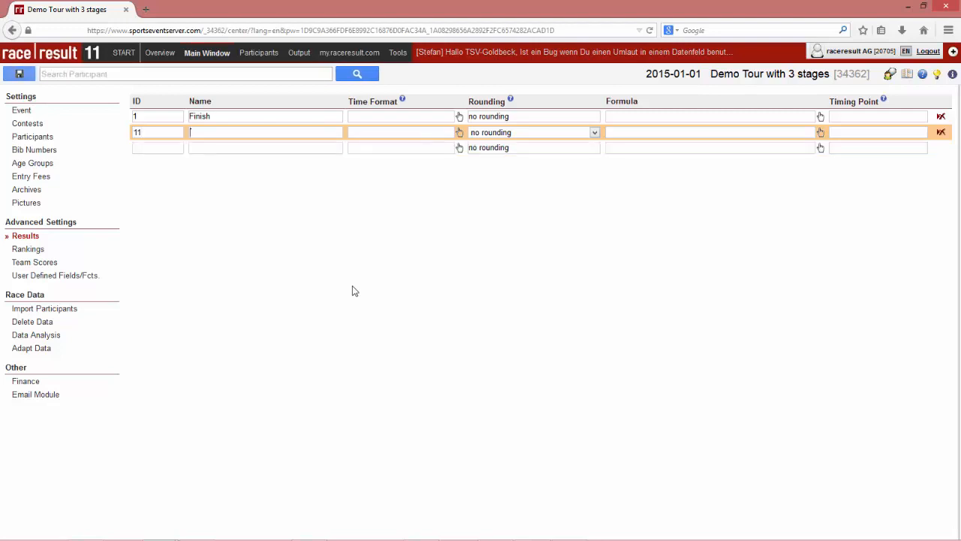
{"action": "type", "text": "S1_Start"}
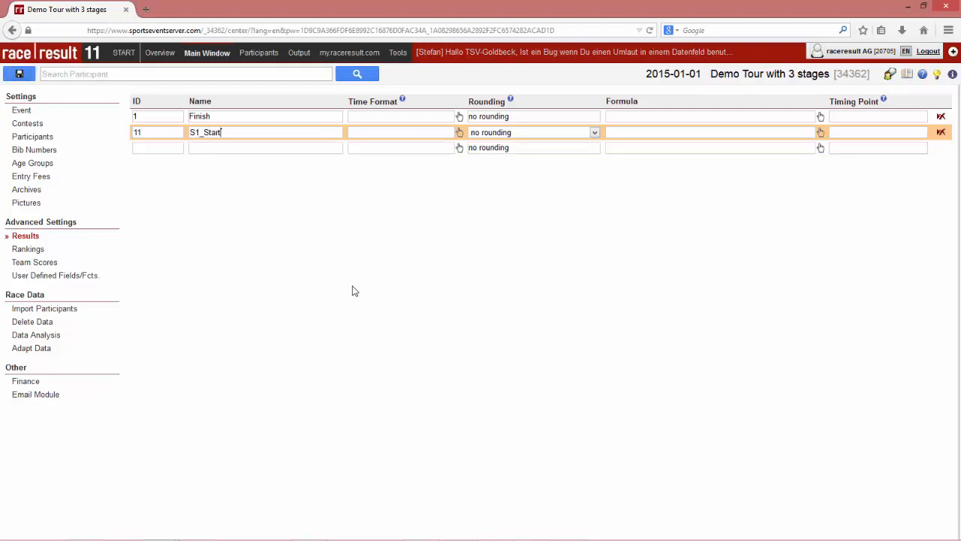
Add a result with ID 12 named S1_Finish to the result definitions
{"action": "left_click", "coordinate": [152, 147]}
{"action": "type", "text": "12"}
{"action": "key", "text": "Tab"}
{"action": "type", "text": "S1_Finish"}
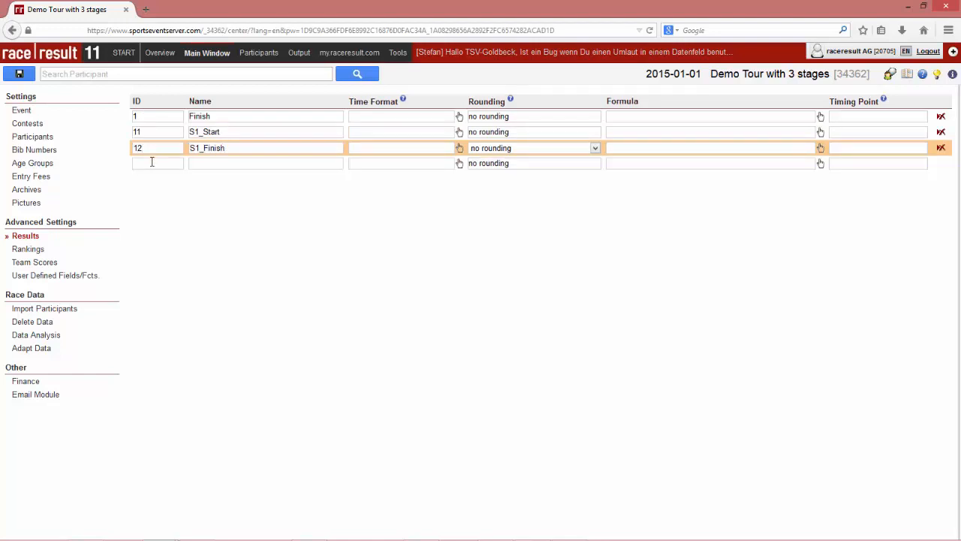
Add four more result rows with the IDs 21, 22, 31 and 32, leaving their names empty
{"action": "left_click", "coordinate": [151, 161]}
{"action": "type", "text": "21"}
{"action": "key", "text": "Tab"}
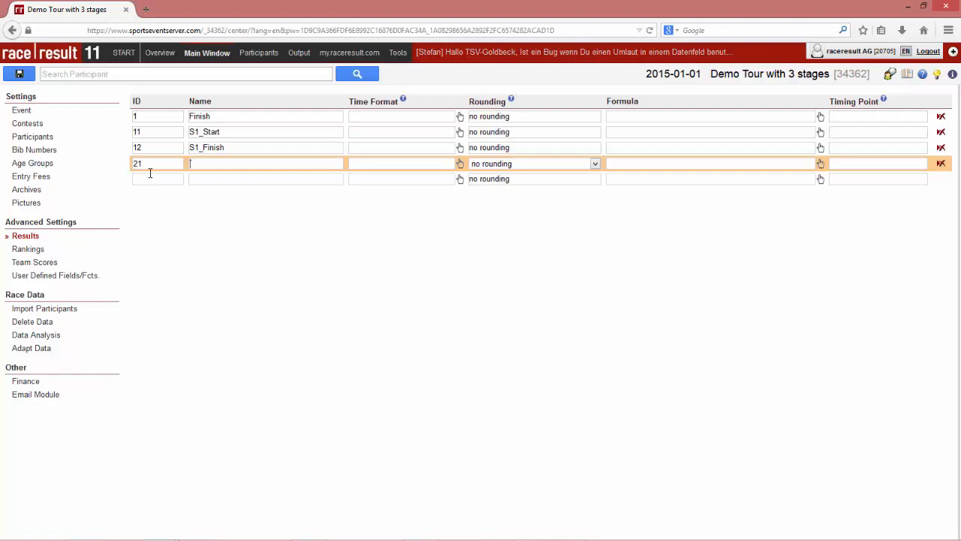
{"action": "left_click", "coordinate": [150, 180]}
{"action": "type", "text": "22"}
{"action": "key", "text": "Tab"}
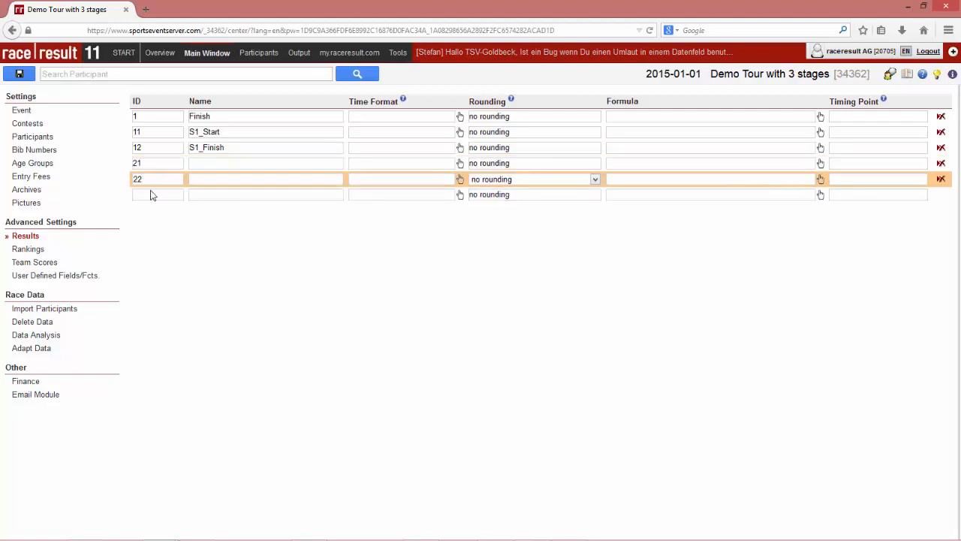
{"action": "left_click", "coordinate": [150, 195]}
{"action": "type", "text": "31"}
{"action": "key", "text": "Tab"}
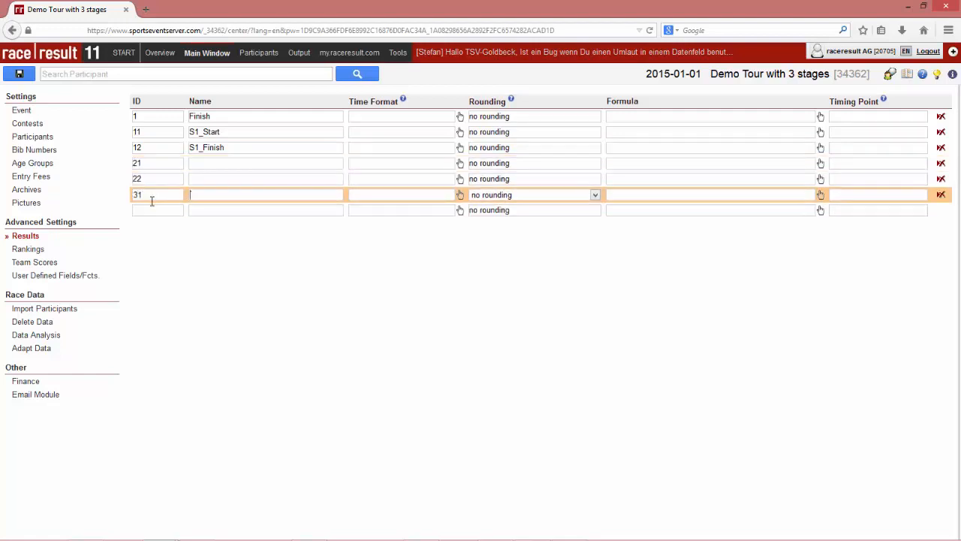
{"action": "left_click", "coordinate": [152, 209]}
{"action": "type", "text": "32"}
{"action": "key", "text": "Tab"}
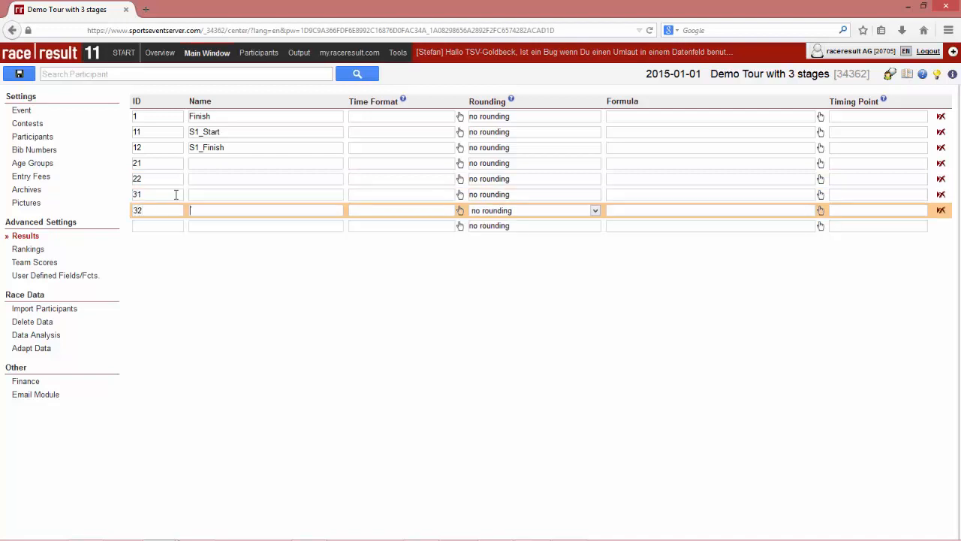
Name result 21 S2_Start and result 31 S3_Start, reusing the name of result 11
{"action": "left_click", "coordinate": [235, 132]}
{"action": "key", "text": "ctrl+c"}
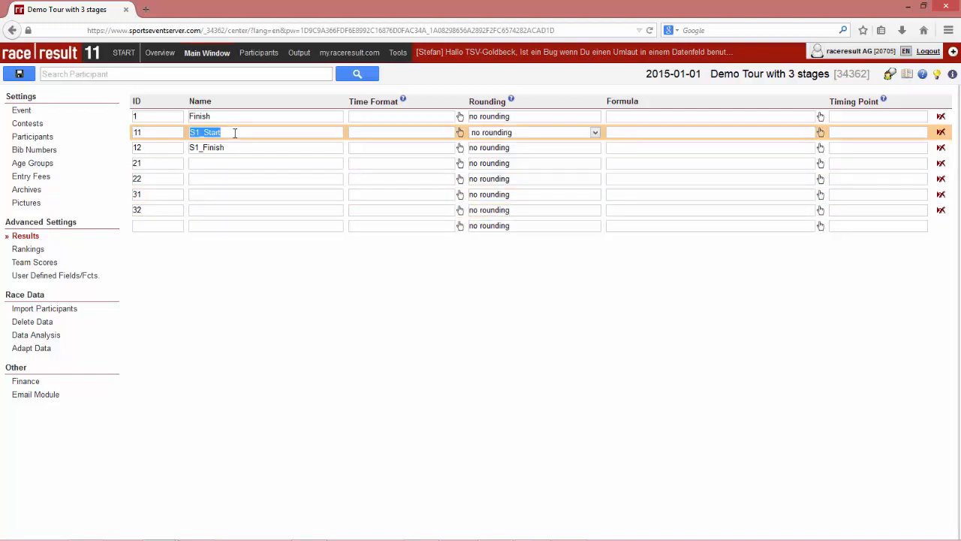
{"action": "key", "text": "Down"}
{"action": "key", "text": "Down"}
{"action": "key", "text": "ctrl+v"}
{"action": "key", "text": "Home"}
{"action": "key", "text": "Right"}
{"action": "key", "text": "Right"}
{"action": "key", "text": "BackSpace"}
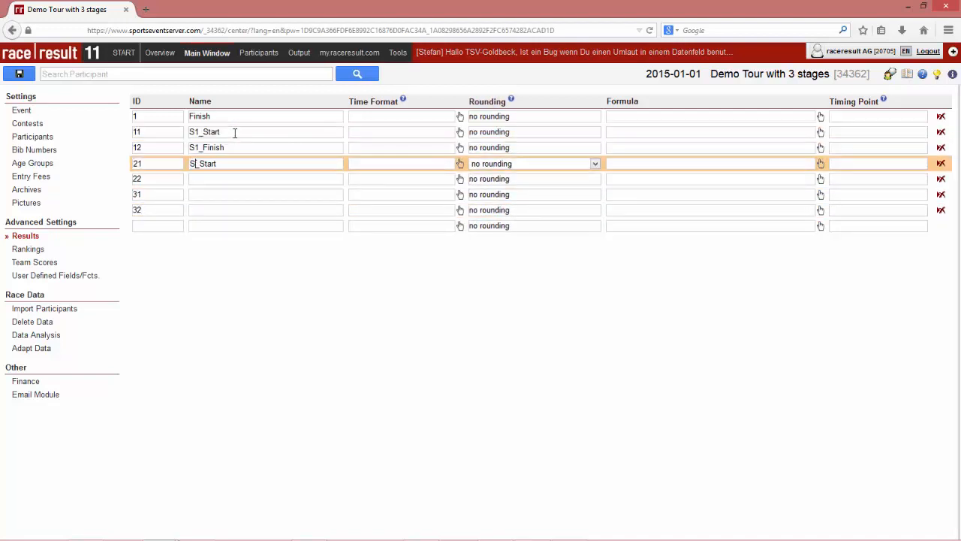
{"action": "type", "text": "2"}
{"action": "key", "text": "Down"}
{"action": "key", "text": "Down"}
{"action": "key", "text": "ctrl+v"}
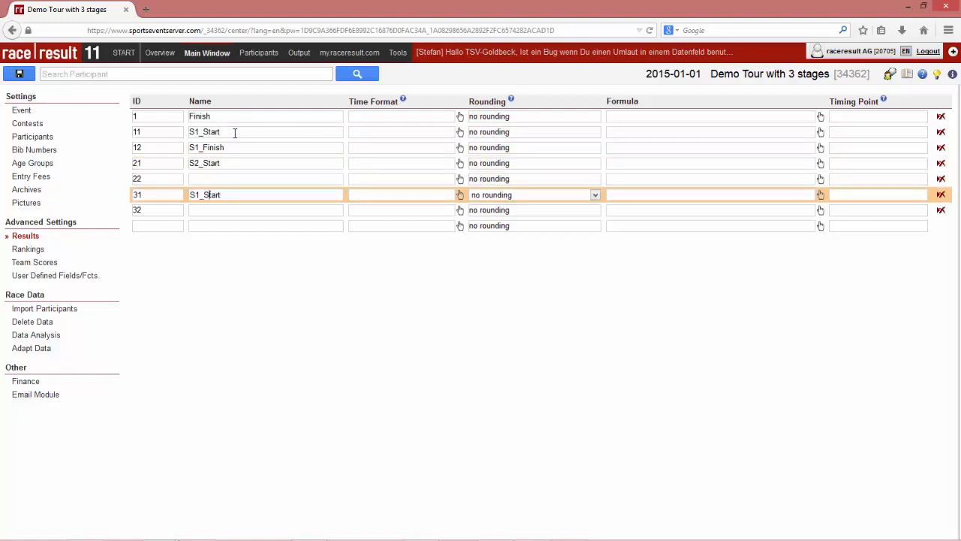
Name result 22 S2_Finish, reusing the name of result 12
{"action": "key", "text": "Up"}
{"action": "key", "text": "Up"}
{"action": "key", "text": "Up"}
{"action": "key", "text": "Up"}
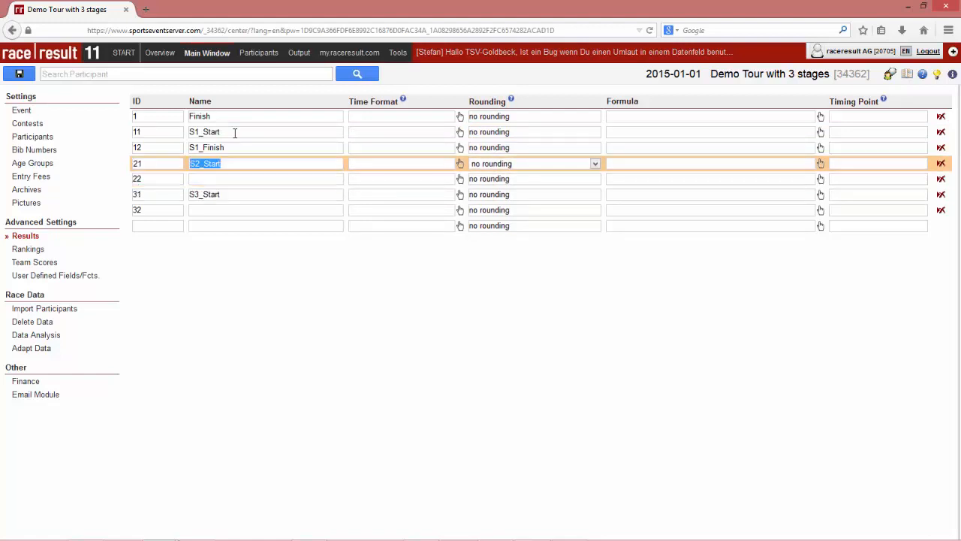
{"action": "key", "text": "Down"}
{"action": "key", "text": "Down"}
{"action": "key", "text": "Down"}
{"action": "key", "text": "Down"}
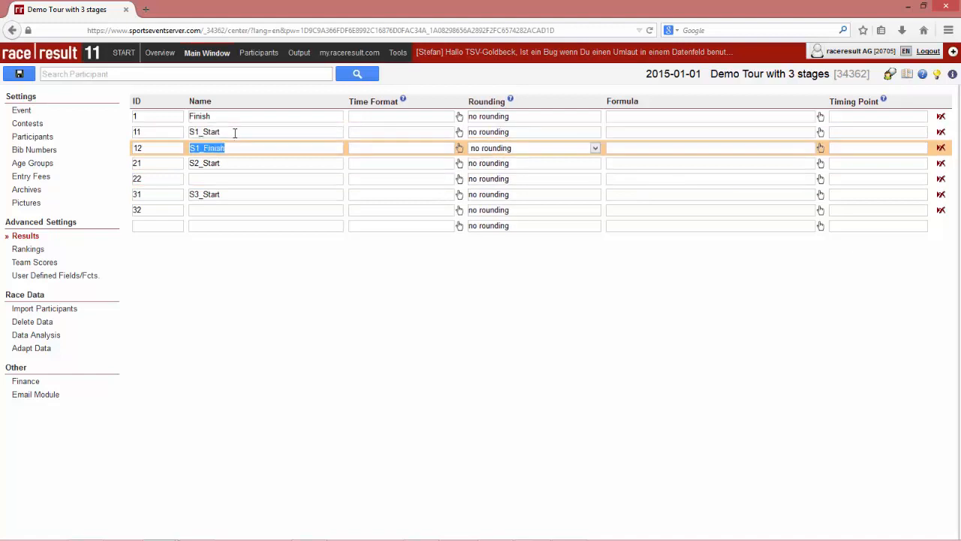
{"action": "key", "text": "Up"}
{"action": "key", "text": "Up"}
{"action": "key", "text": "Up"}
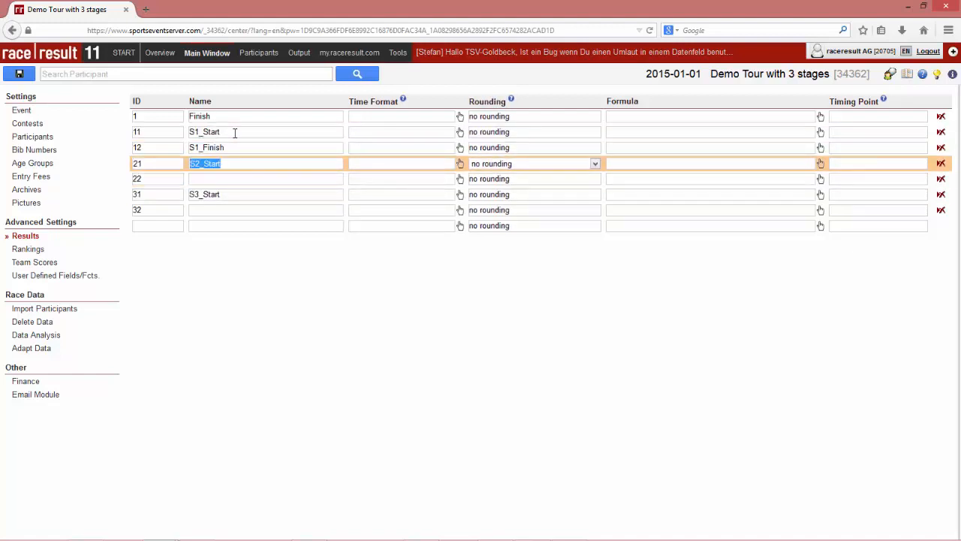
{"action": "key", "text": "ctrl+c"}
{"action": "key", "text": "Down"}
{"action": "key", "text": "Down"}
{"action": "key", "text": "ctrl+v"}
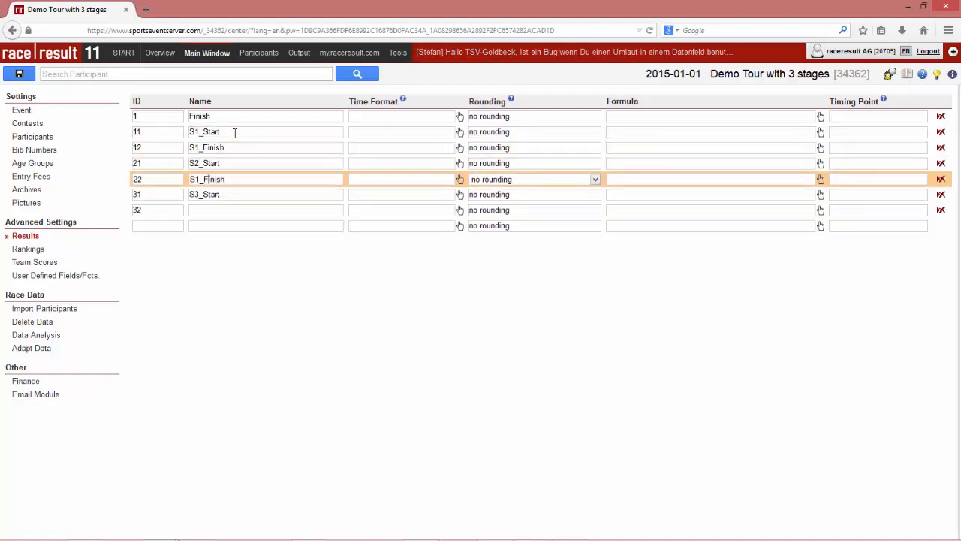
{"action": "key", "text": "BackSpace"}
{"action": "type", "text": "2"}
Name result 32 S3_Finish, based on the copied stage 1 finish name
{"action": "key", "text": "Down"}
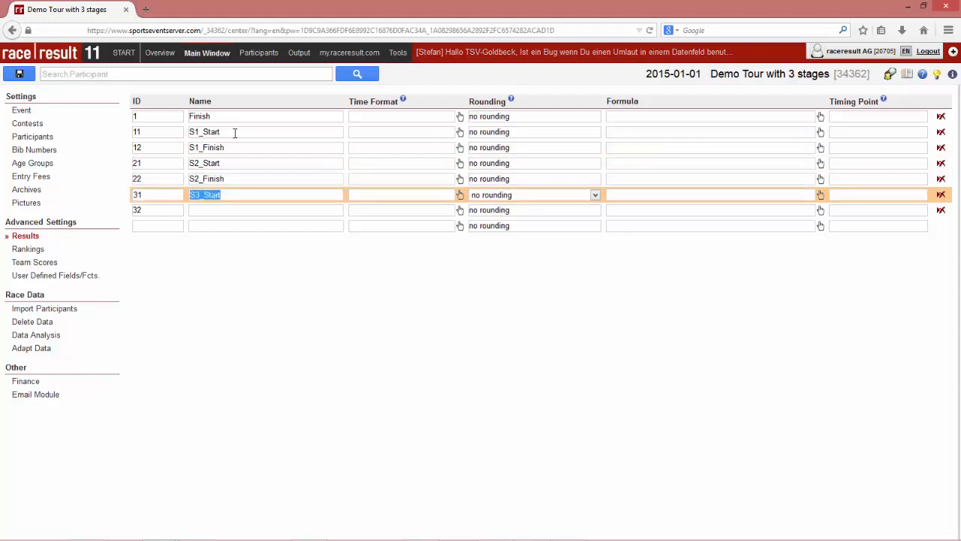
{"action": "key", "text": "Down"}
{"action": "key", "text": "ctrl+v"}
{"action": "key", "text": "Left"}
{"action": "key", "text": "Left"}
{"action": "key", "text": "Left"}
{"action": "key", "text": "Left"}
{"action": "key", "text": "Left"}
{"action": "key", "text": "Left"}
{"action": "key", "text": "Left"}
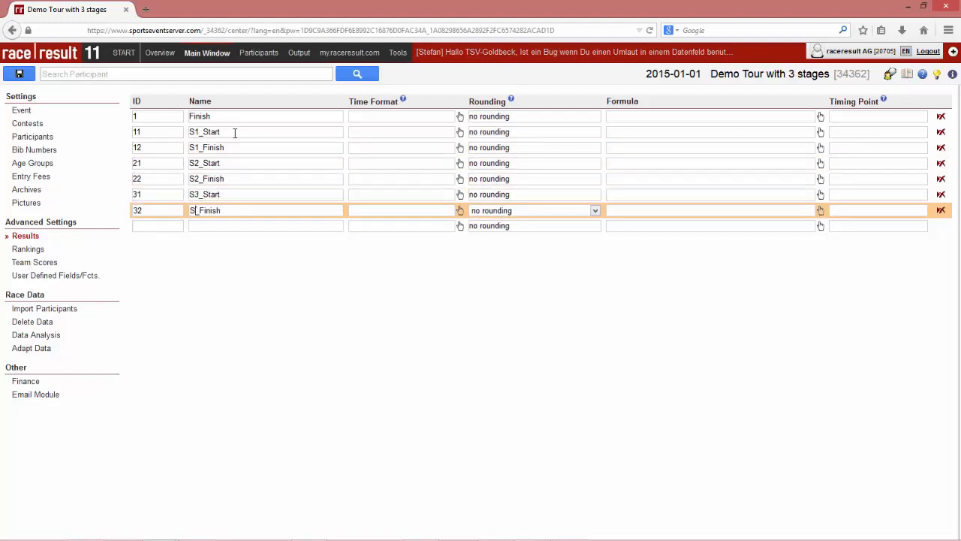
{"action": "key", "text": "BackSpace"}
{"action": "type", "text": "3"}
Assign the timing point S3_FINISH to the S3_Finish result
{"action": "key", "text": "Tab"}
{"action": "key", "text": "Tab"}
{"action": "key", "text": "Tab"}
{"action": "key", "text": "Tab"}
{"action": "key", "text": "Tab"}
{"action": "key", "text": "Tab"}
{"action": "type", "text": "S3_FINISH"}
Assign the timing point S2_FINISH to the S2_Finish result
{"action": "key", "text": "Up"}
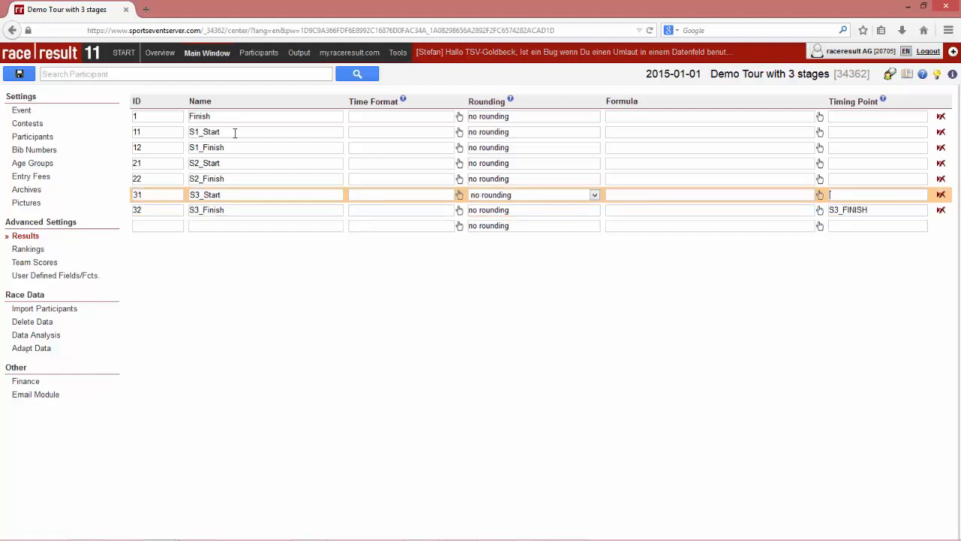
{"action": "key", "text": "Down"}
{"action": "key", "text": "Up"}
{"action": "key", "text": "Up"}
{"action": "key", "text": "ctrl+v"}
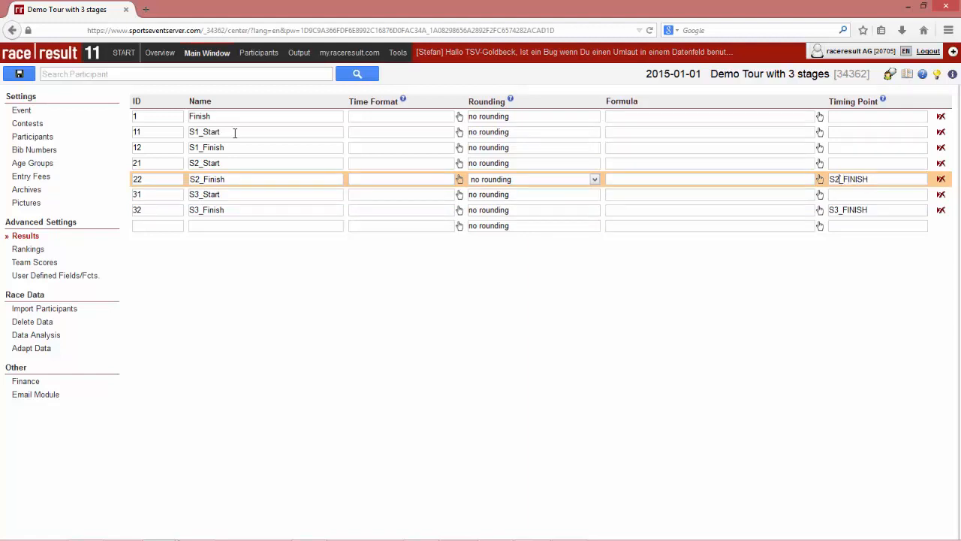
Assign the timing point S1_FINISH to the S1_Finish result
{"action": "key", "text": "Up"}
{"action": "key", "text": "Up"}
{"action": "key", "text": "ctrl+v"}
{"action": "key", "text": "Left"}
{"action": "key", "text": "Left"}
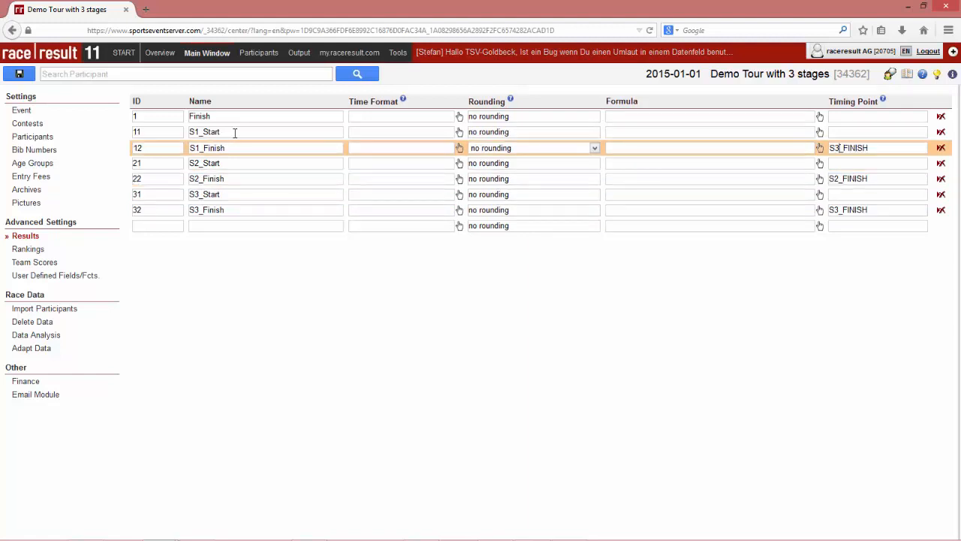
Assign the timing point S1_START to the S1_Start result
{"action": "key", "text": "Up"}
{"action": "type", "text": "S1_"}
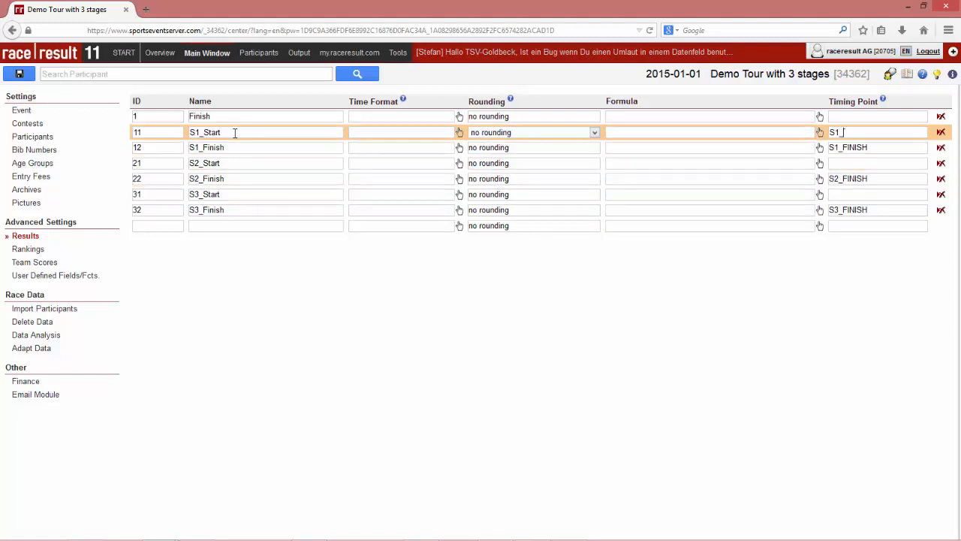
{"action": "type", "text": "START"}
Assign the timing point S2_START to the S2_Start result, based on the stage 1 start timing point
{"action": "key", "text": "Up"}
{"action": "key", "text": "Down"}
{"action": "key", "text": "Down"}
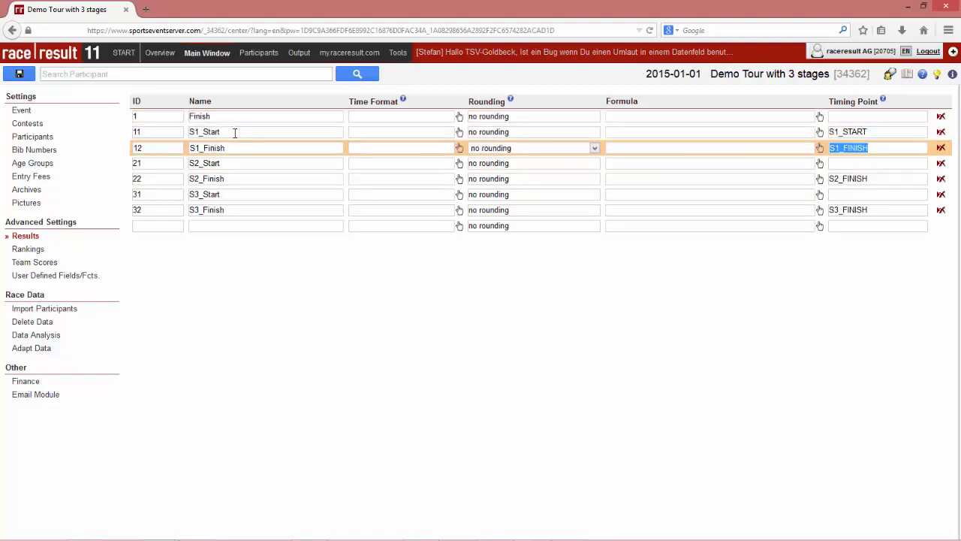
{"action": "key", "text": "Down"}
{"action": "key", "text": "ctrl+v"}
{"action": "key", "text": "Left"}
{"action": "key", "text": "Left"}
{"action": "key", "text": "Left"}
{"action": "key", "text": "Left"}
{"action": "key", "text": "Left"}
{"action": "key", "text": "Left"}
{"action": "key", "text": "BackSpace"}
{"action": "type", "text": "2"}
Assign the timing point S3_START to the S3_Start result
{"action": "key", "text": "Down"}
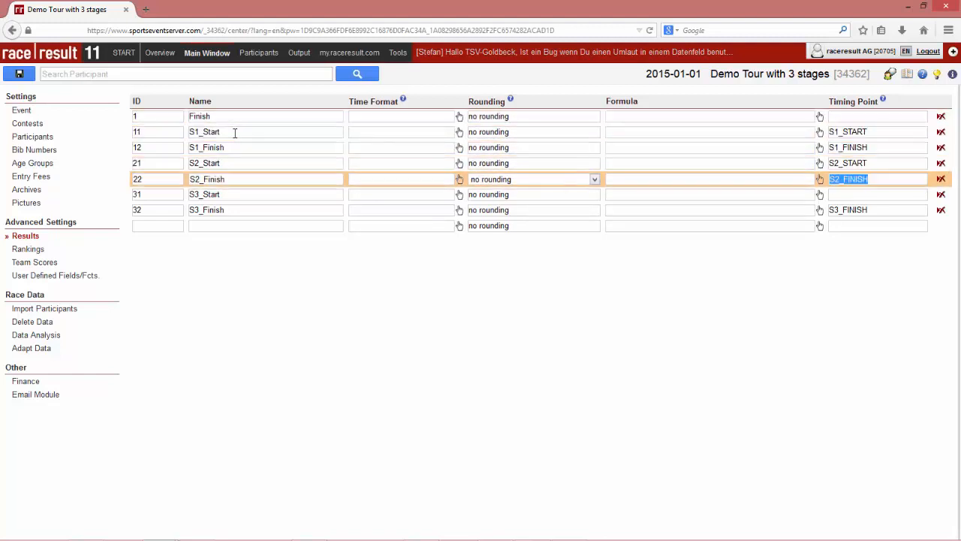
{"action": "key", "text": "Down"}
{"action": "key", "text": "ctrl+v"}
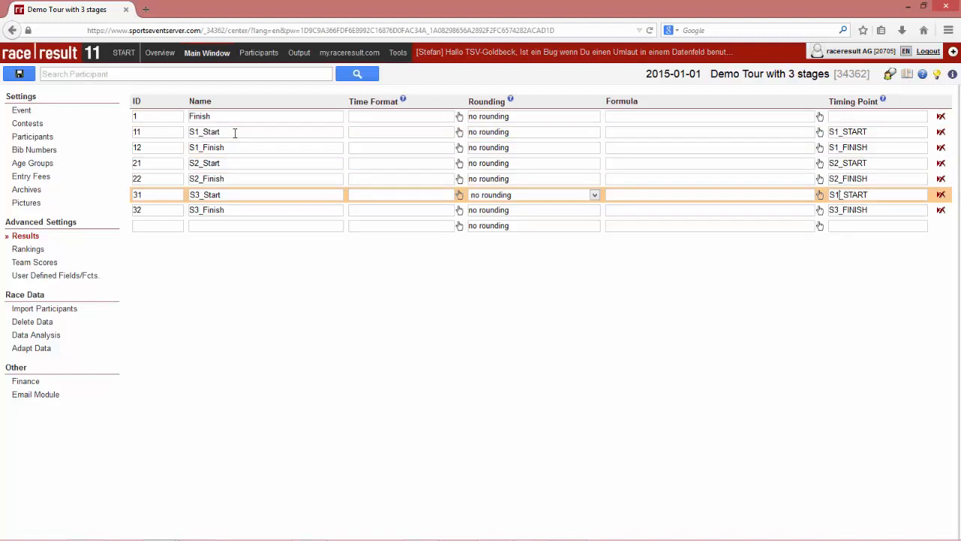
{"action": "key", "text": "Down"}
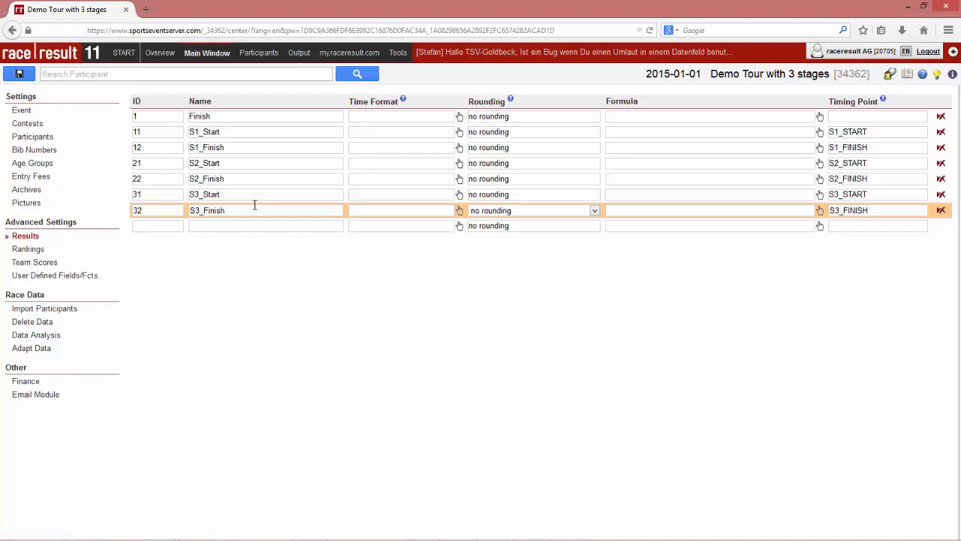
Add a result with ID 10 named S1_Net
{"action": "left_click", "coordinate": [144, 225]}
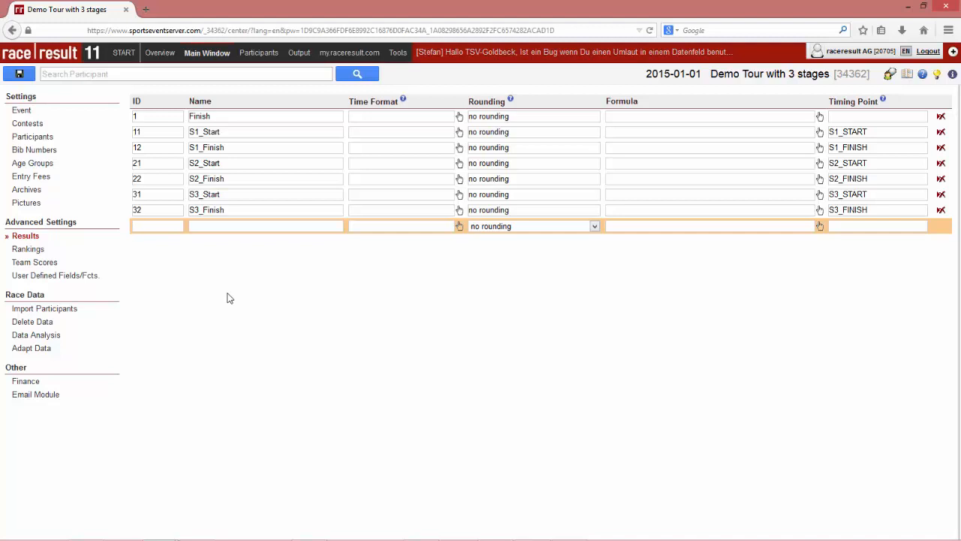
{"action": "type", "text": "10"}
{"action": "key", "text": "Tab"}
{"action": "type", "text": "S1_Ne"}
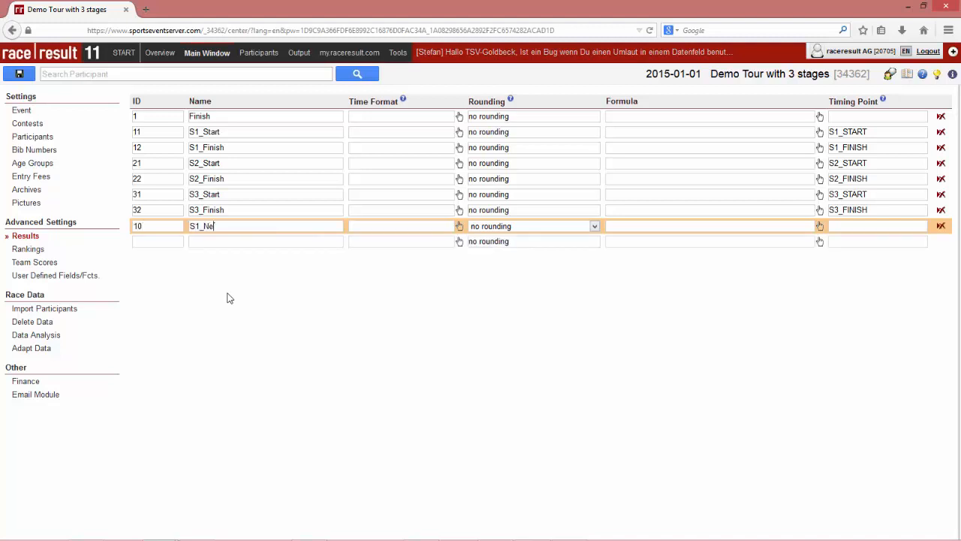
{"action": "type", "text": "t"}
Add a result with ID 20 named S2_Net
{"action": "key", "text": "Down"}
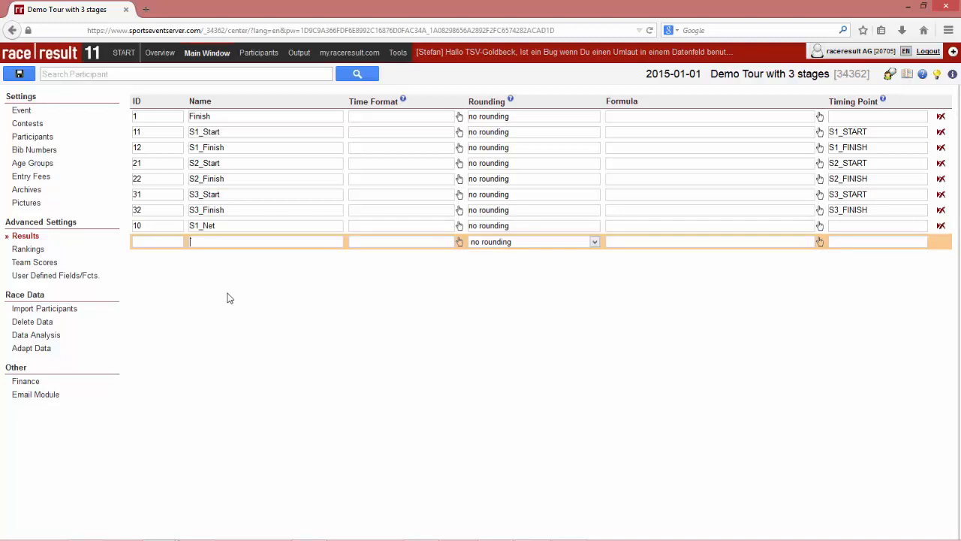
{"action": "type", "text": "20"}
{"action": "key", "text": "Tab"}
{"action": "type", "text": "S1_Ne"}
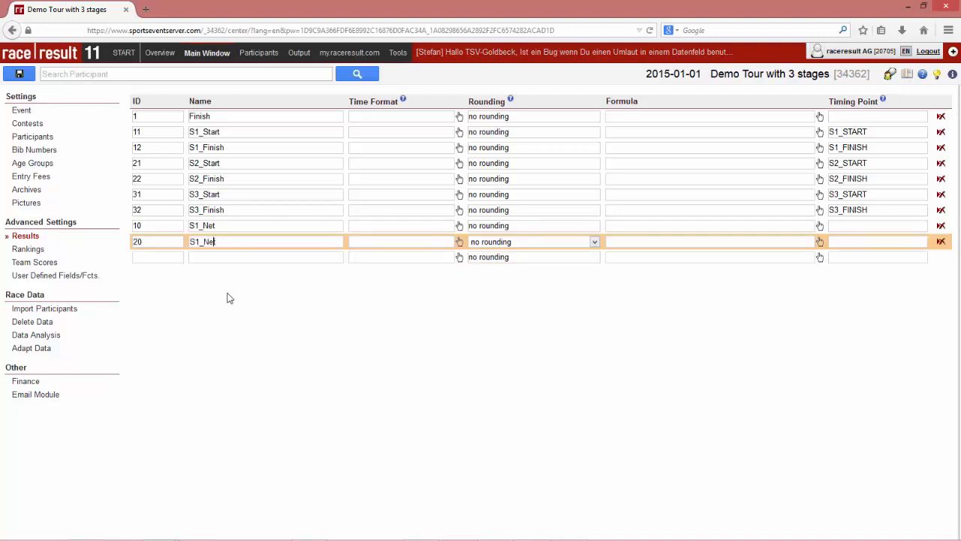
{"action": "key", "text": "BackSpace"}
{"action": "type", "text": "2"}
Add a result with ID 30 named S3_Net
{"action": "key", "text": "Down"}
{"action": "type", "text": "30"}
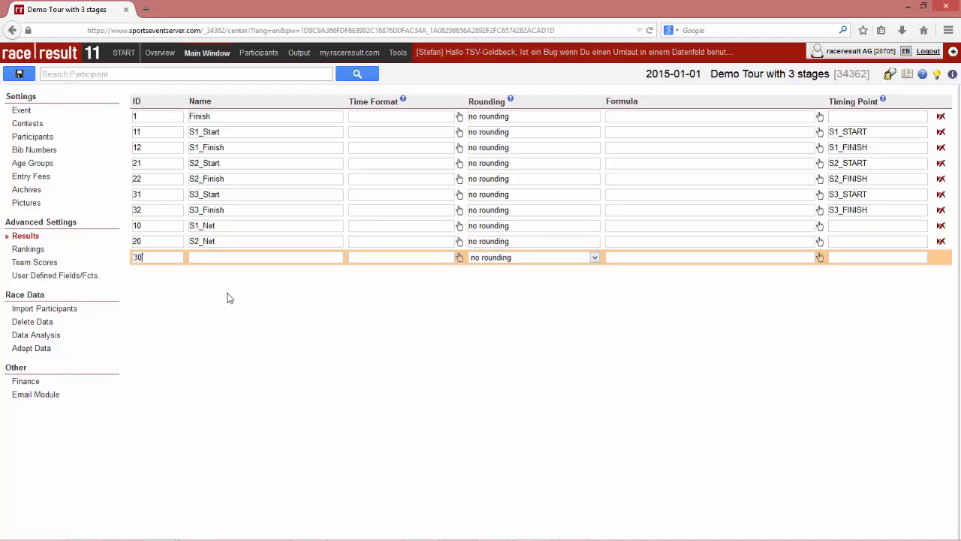
{"action": "key", "text": "Tab"}
{"action": "type", "text": "S1_Ne"}
{"action": "key", "text": "BackSpace"}
{"action": "type", "text": "3"}
Define the S1_Net formula as the difference time S1_Finish minus S1_Start (T12-T11)
{"action": "key", "text": "Tab"}
{"action": "key", "text": "Tab"}
{"action": "key", "text": "Tab"}
{"action": "key", "text": "Tab"}
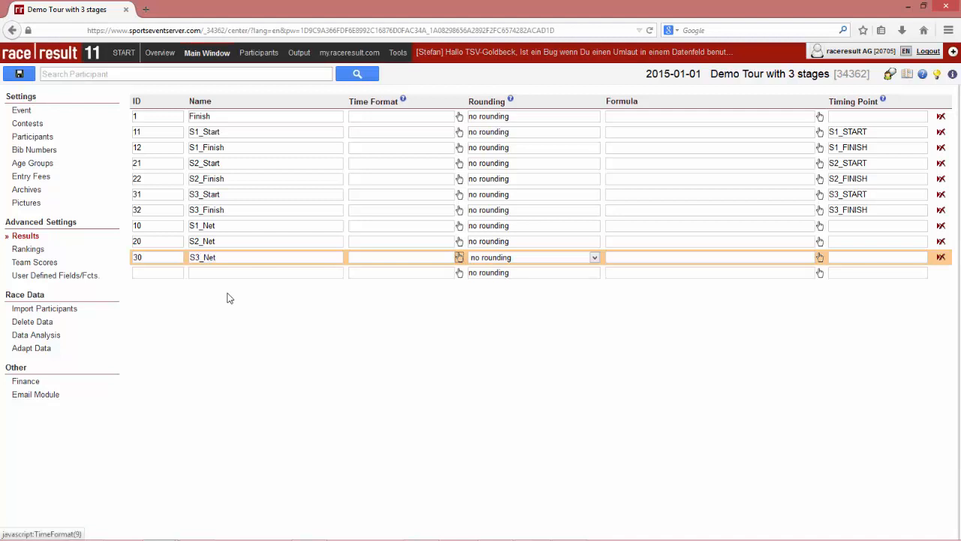
{"action": "key", "text": "Up"}
{"action": "key", "text": "Up"}
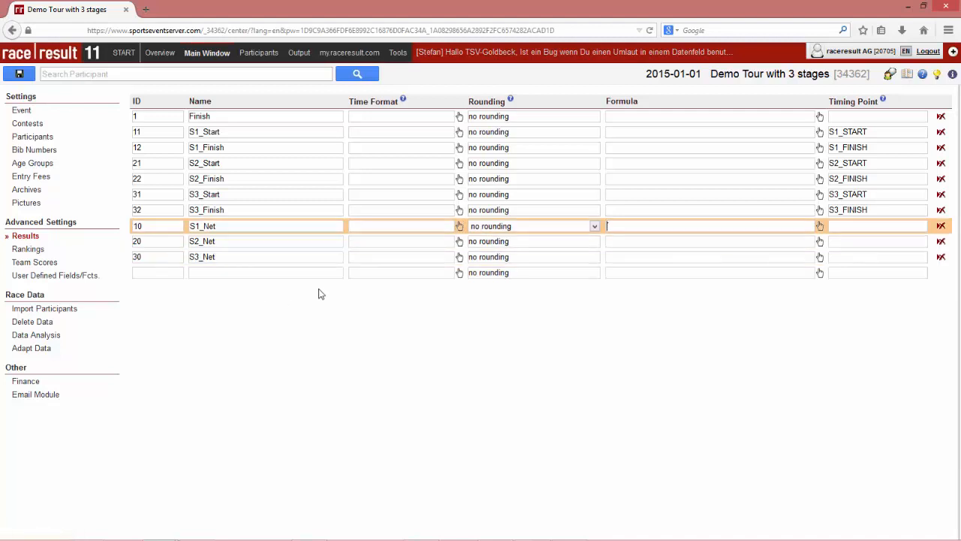
{"action": "left_click", "coordinate": [819, 226]}
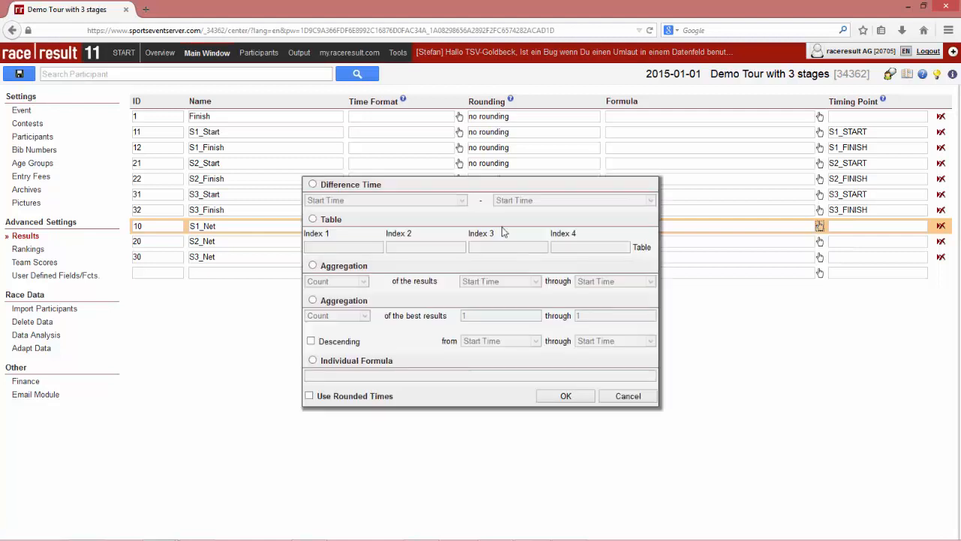
{"action": "left_click", "coordinate": [313, 184]}
{"action": "left_click", "coordinate": [335, 203]}
{"action": "left_click", "coordinate": [338, 240]}
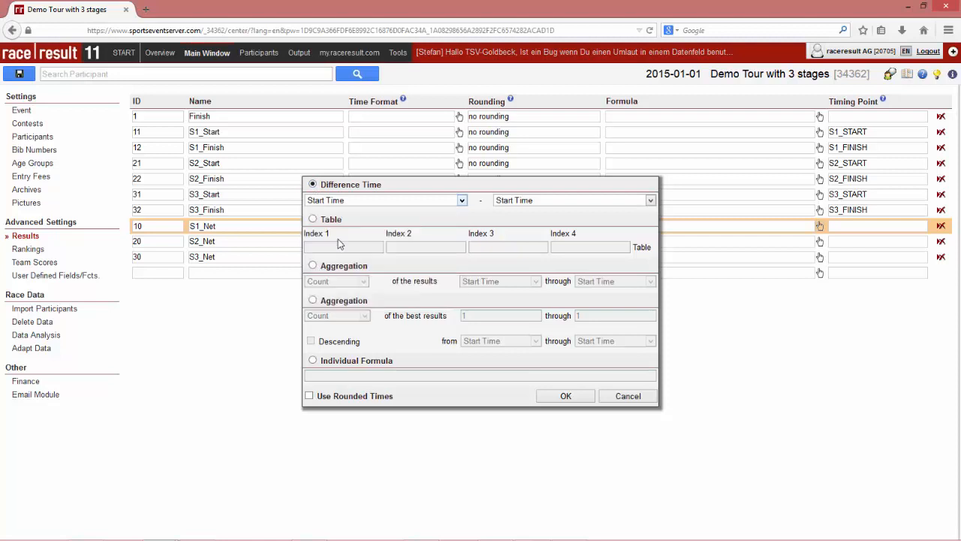
{"action": "left_click", "coordinate": [565, 203]}
{"action": "left_click", "coordinate": [540, 234]}
{"action": "left_click", "coordinate": [566, 396]}
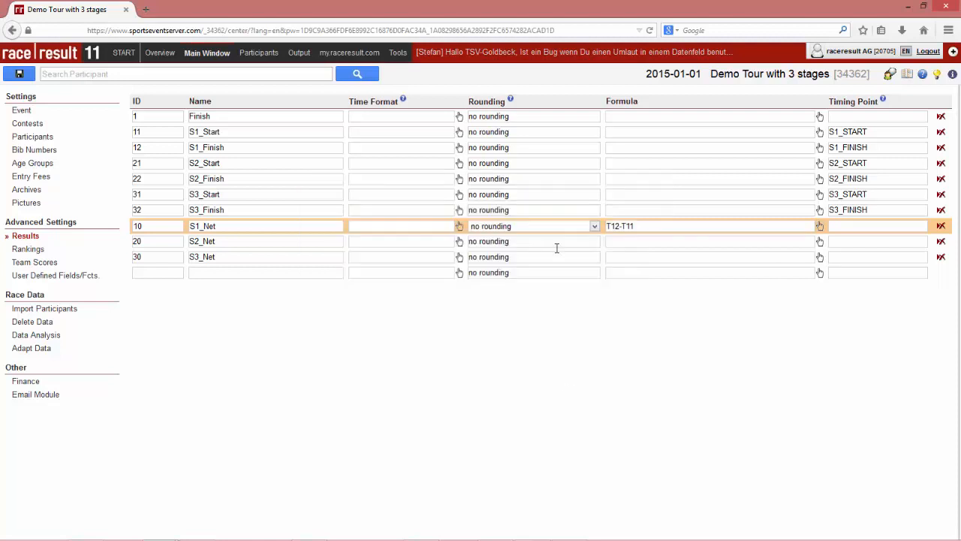
Copy the S1_Net formula to S2_Net and change it to T22-T21
{"action": "key", "text": "ctrl+a"}
{"action": "key", "text": "ctrl+c"}
{"action": "key", "text": "Down"}
{"action": "key", "text": "ctrl+v"}
{"action": "key", "text": "Left"}
{"action": "key", "text": "Left"}
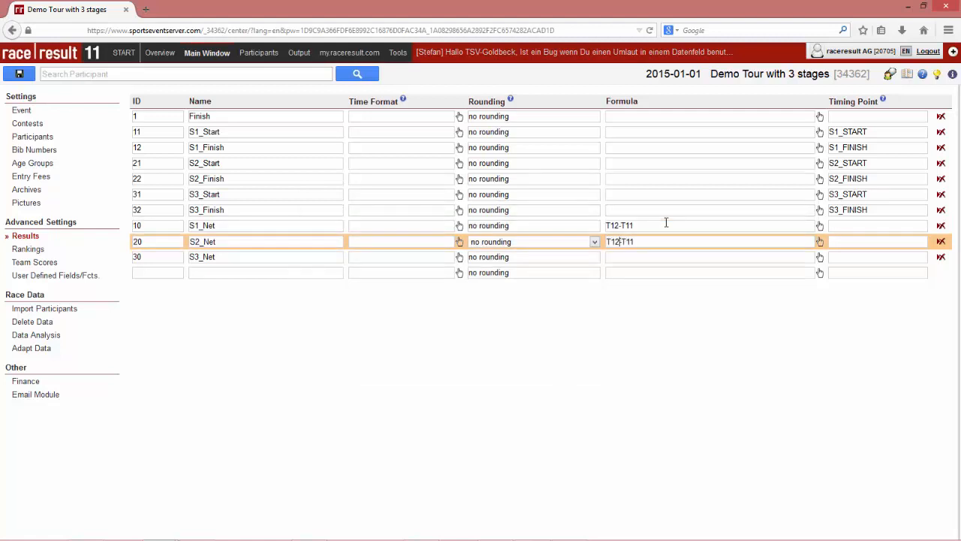
{"action": "key", "text": "BackSpace"}
{"action": "type", "text": "2"}
{"action": "key", "text": "Right"}
{"action": "key", "text": "Right"}
{"action": "key", "text": "Right"}
{"action": "key", "text": "Right"}
{"action": "key", "text": "BackSpace"}
{"action": "type", "text": "2"}
Set the S3_Net formula to T32-T31, based on the copied S1_Net formula, and reload the result definitions
{"action": "key", "text": "Down"}
{"action": "key", "text": "ctrl+v"}
{"action": "key", "text": "Left"}
{"action": "key", "text": "Left"}
{"action": "key", "text": "Left"}
{"action": "key", "text": "Left"}
{"action": "key", "text": "Left"}
{"action": "key", "text": "BackSpace"}
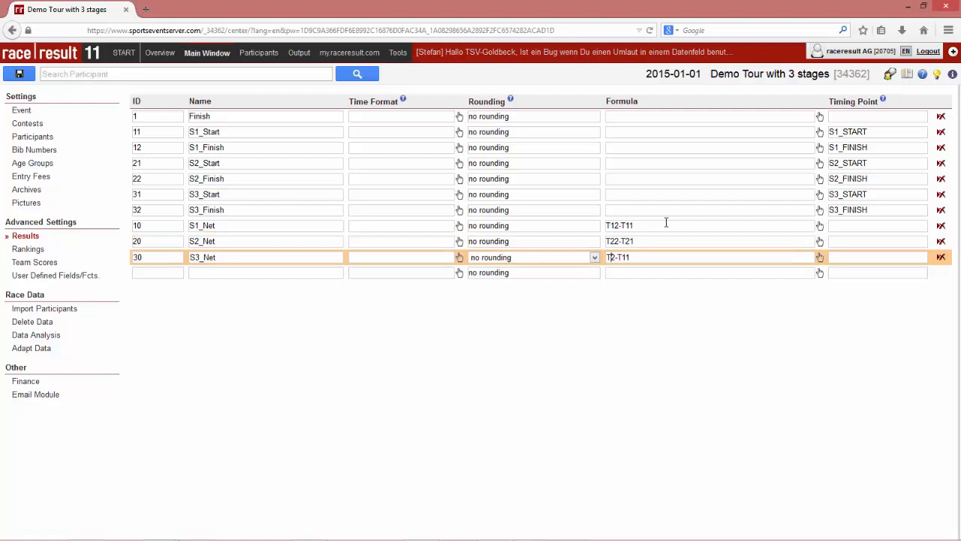
{"action": "type", "text": "3"}
{"action": "key", "text": "Right"}
{"action": "key", "text": "Right"}
{"action": "key", "text": "Right"}
{"action": "key", "text": "Right"}
{"action": "key", "text": "BackSpace"}
{"action": "type", "text": "3"}
{"action": "left_click", "coordinate": [73, 237]}
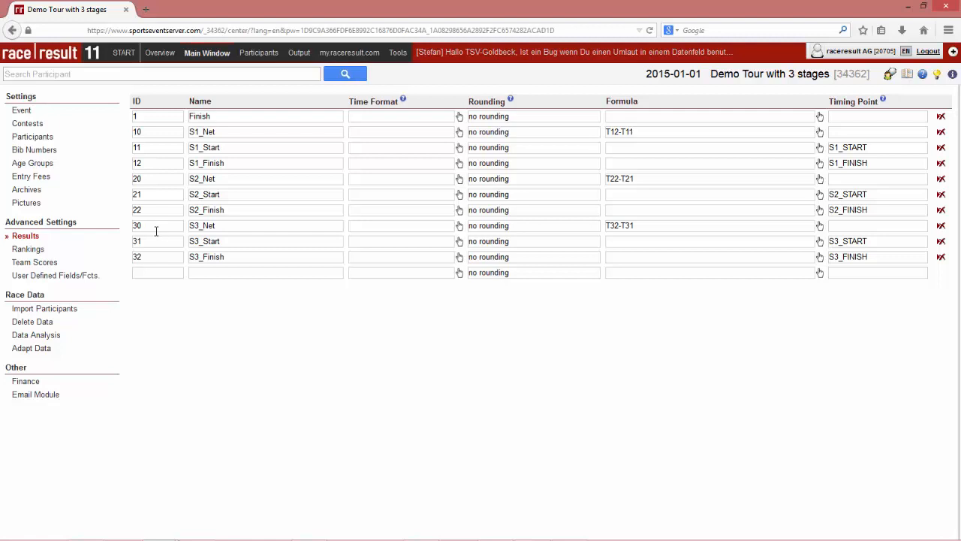
Rename the result with ID 1 to Tourtime1
{"action": "left_click", "coordinate": [159, 274]}
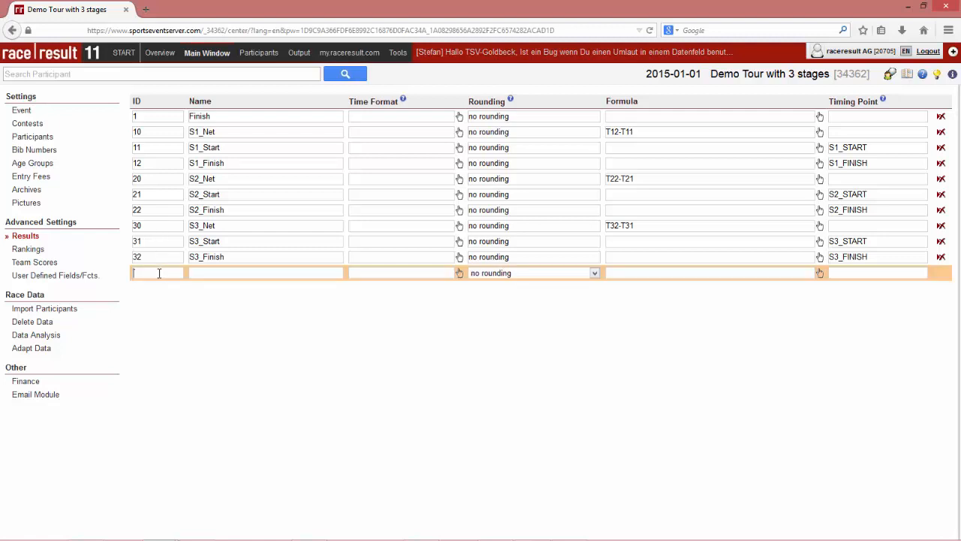
{"action": "left_click", "coordinate": [169, 118]}
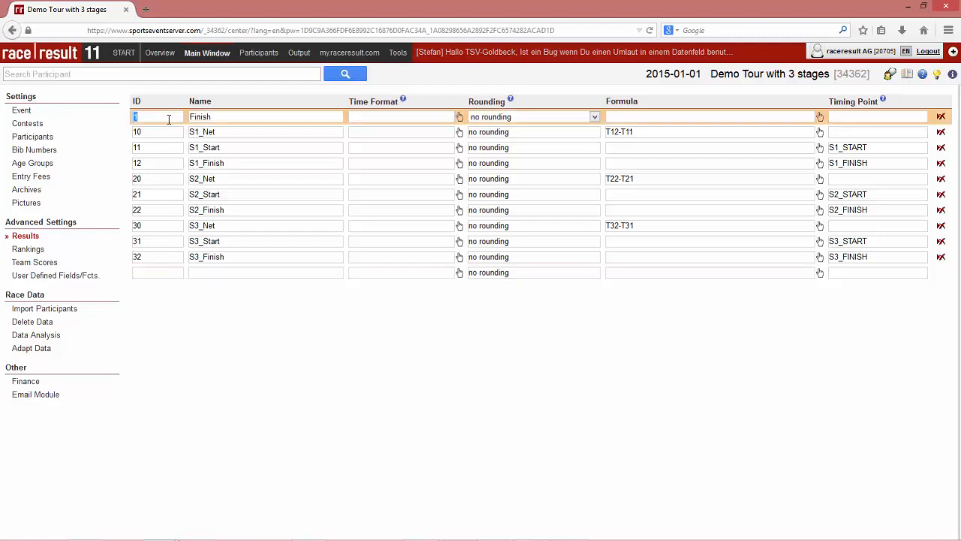
{"action": "key", "text": "Tab"}
{"action": "type", "text": "Tourtime1"}
Add results with ID 2 named Tourtime2 and ID 3 named Tourtime3, and reload the result definitions
{"action": "left_click", "coordinate": [148, 269]}
{"action": "type", "text": "2"}
{"action": "key", "text": "Tab"}
{"action": "type", "text": "Tourtime2"}
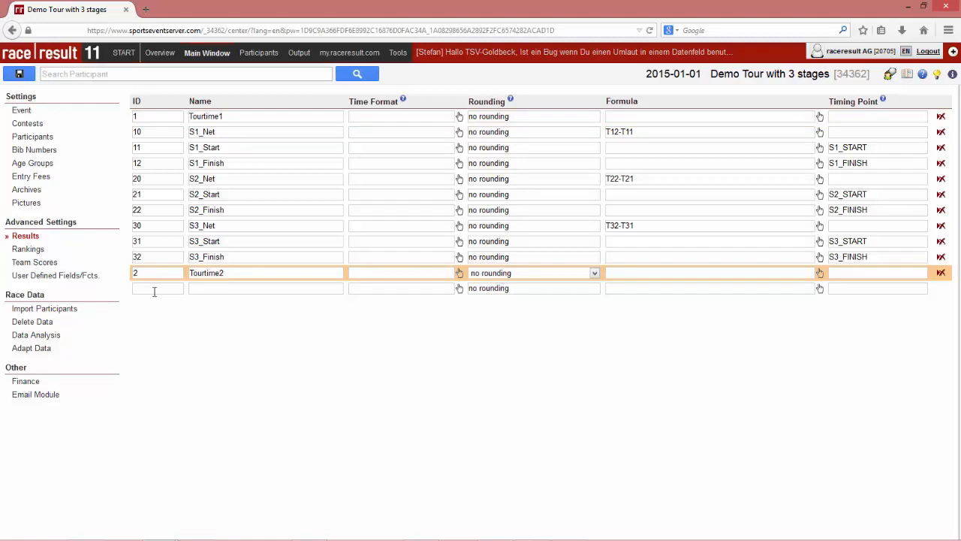
{"action": "left_click", "coordinate": [154, 292]}
{"action": "type", "text": "3"}
{"action": "key", "text": "Tab"}
{"action": "type", "text": "TourTi"}
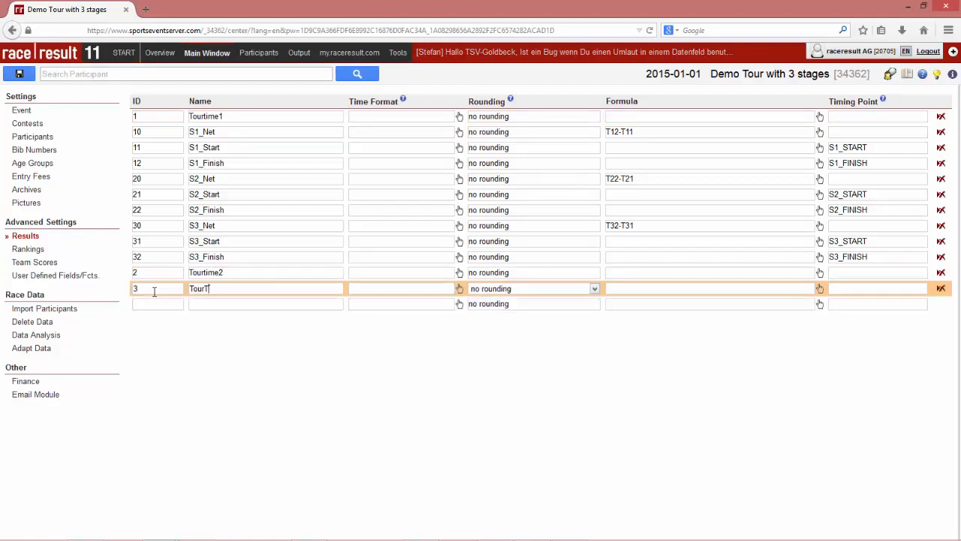
{"action": "type", "text": "me3"}
{"action": "left_click", "coordinate": [60, 241]}
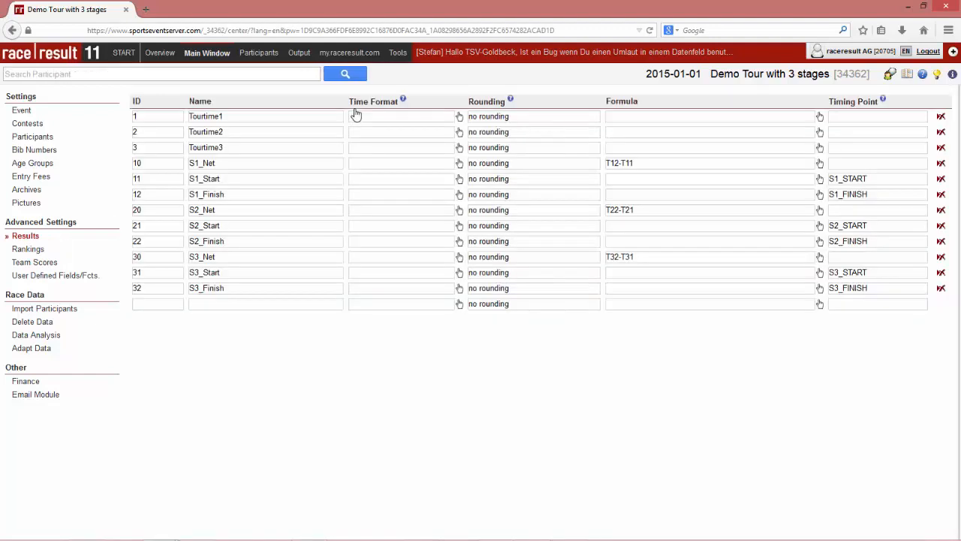
Set the Tourtime3 formula to T10+T20+T30 and copy it
{"action": "left_click", "coordinate": [612, 115]}
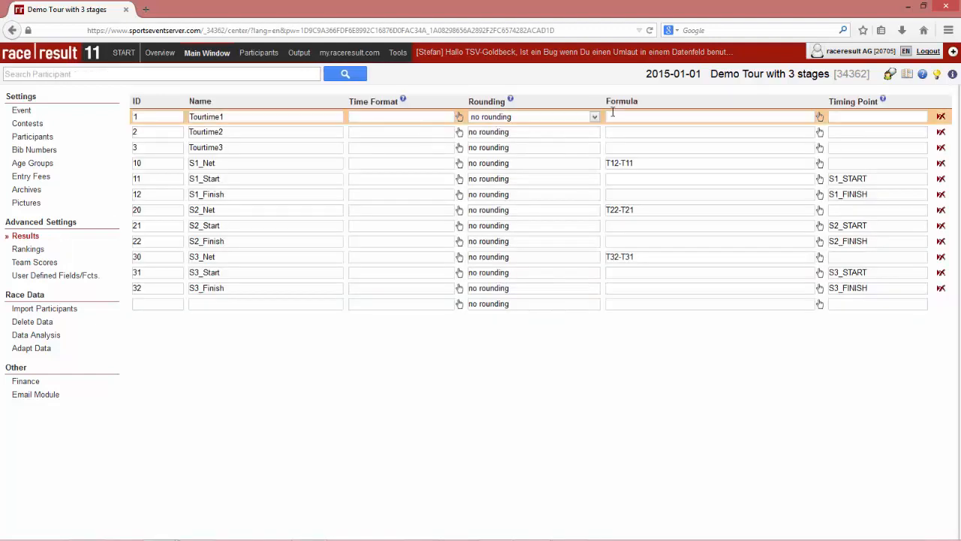
{"action": "key", "text": "Down"}
{"action": "key", "text": "Down"}
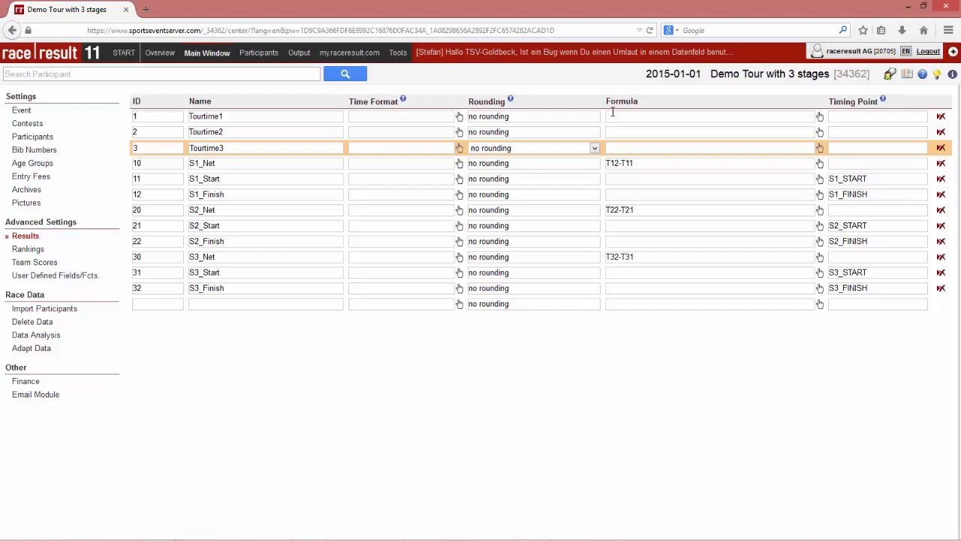
{"action": "type", "text": "T10"}
{"action": "type", "text": "+T20+T30"}
{"action": "key", "text": "ctrl+a"}
{"action": "key", "text": "ctrl+c"}
Set the Tourtime2 formula to T10+T20, based on the copied Tourtime3 formula
{"action": "key", "text": "Up"}
{"action": "key", "text": "ctrl+v"}
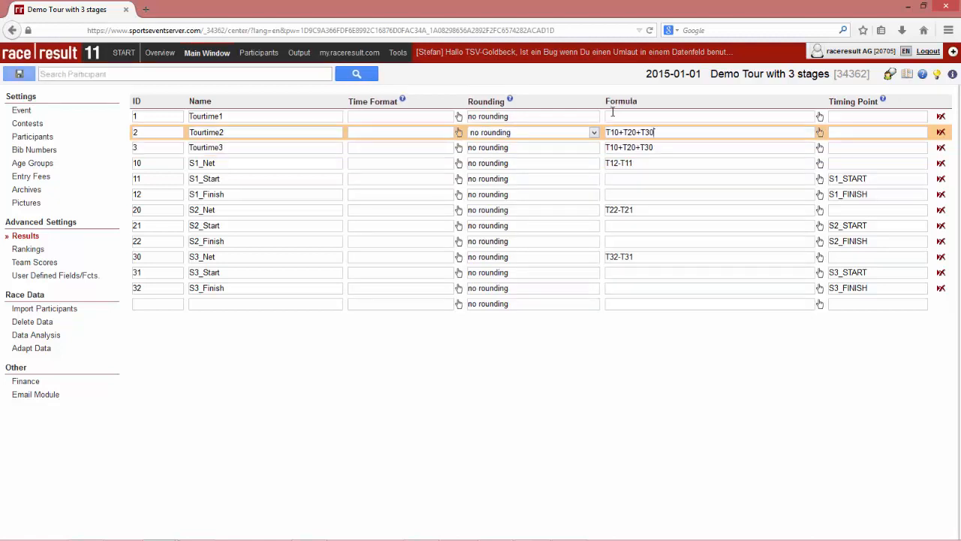
{"action": "key", "text": "BackSpace"}
{"action": "key", "text": "BackSpace"}
Set the Tourtime1 formula to T10, based on the copied Tourtime3 formula
{"action": "key", "text": "Up"}
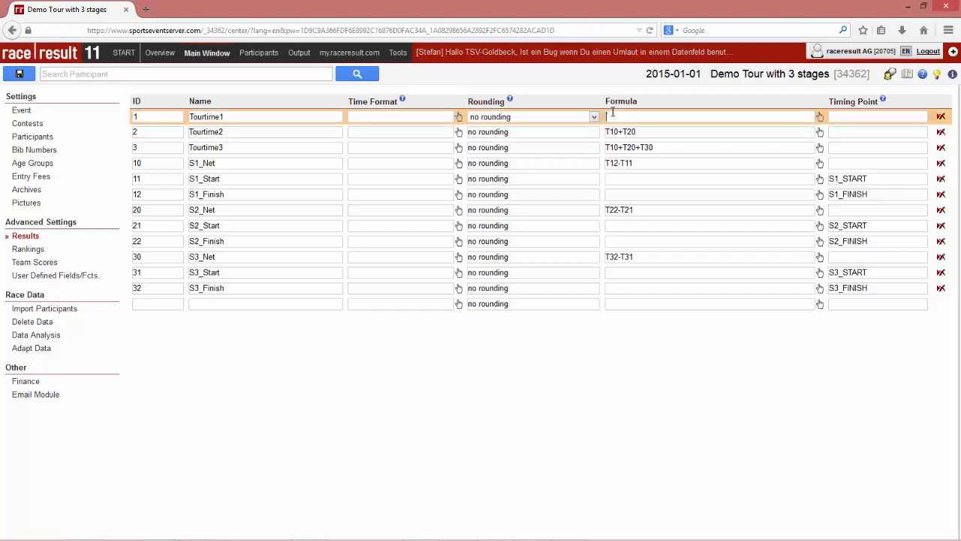
{"action": "key", "text": "ctrl+v"}
{"action": "key", "text": "BackSpace"}
{"action": "key", "text": "BackSpace"}
{"action": "key", "text": "BackSpace"}
{"action": "key", "text": "BackSpace"}
{"action": "key", "text": "BackSpace"}
{"action": "key", "text": "BackSpace"}
{"action": "key", "text": "BackSpace"}
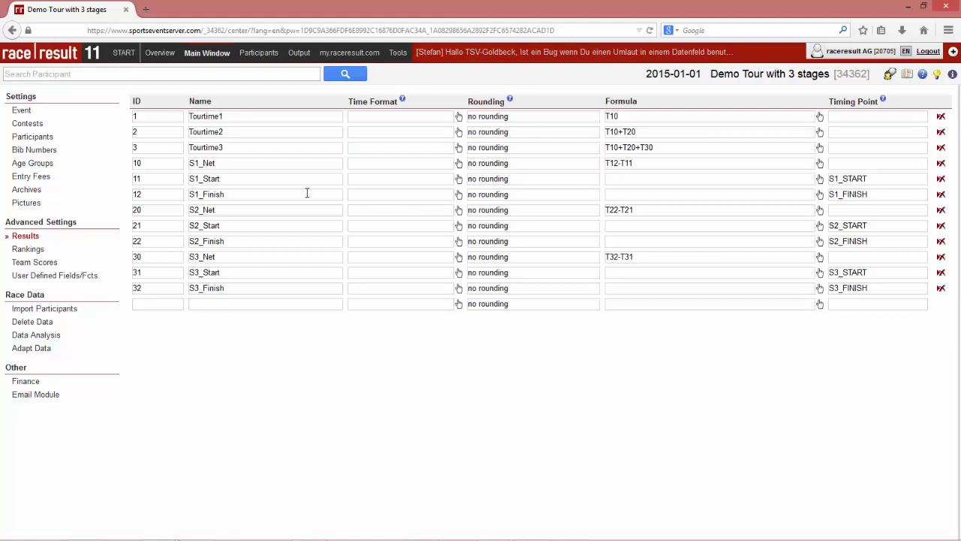
Examine the parts of the Tourtime3 formula that sum the stage net times
{"action": "left_click", "coordinate": [663, 153]}
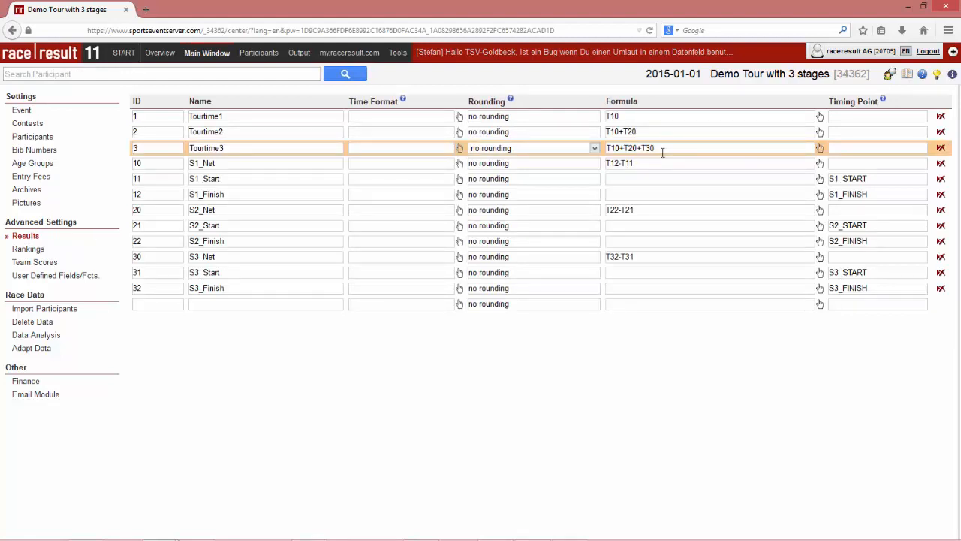
{"action": "key", "text": "Home"}
{"action": "key", "text": "shift+Right"}
{"action": "key", "text": "shift+Right"}
{"action": "key", "text": "shift+Right"}
{"action": "key", "text": "shift+Right"}
{"action": "key", "text": "shift+Right"}
{"action": "key", "text": "shift+Right"}
{"action": "key", "text": "shift+Right"}
{"action": "key", "text": "shift+Right"}
{"action": "key", "text": "shift+Right"}
{"action": "key", "text": "shift+Right"}
{"action": "left_click", "coordinate": [619, 150]}
{"action": "left_click", "coordinate": [248, 148]}
Delete the MFRank and AGRank rankings and reload the ranking definitions
{"action": "left_click", "coordinate": [30, 248]}
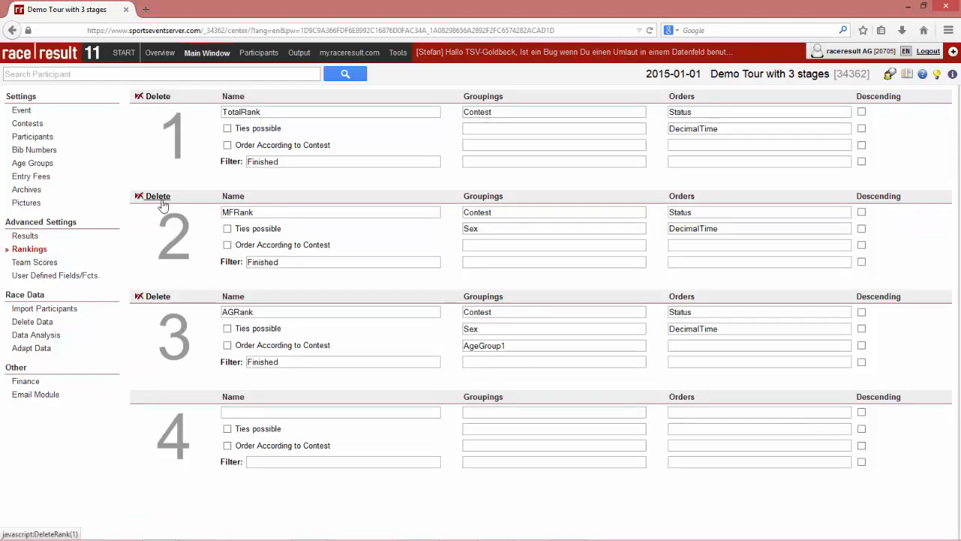
{"action": "left_click", "coordinate": [158, 196]}
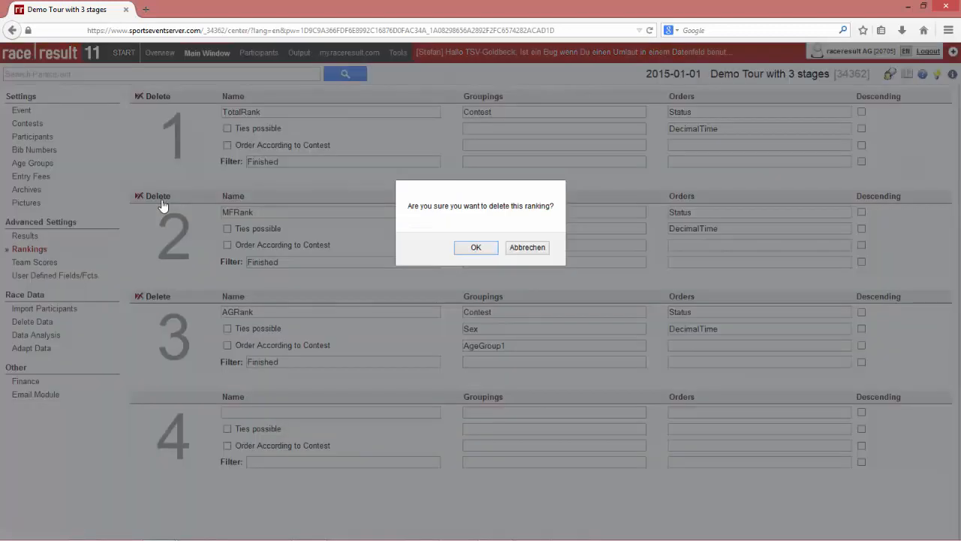
{"action": "key", "text": "Return"}
{"action": "left_click", "coordinate": [162, 200]}
{"action": "key", "text": "Return"}
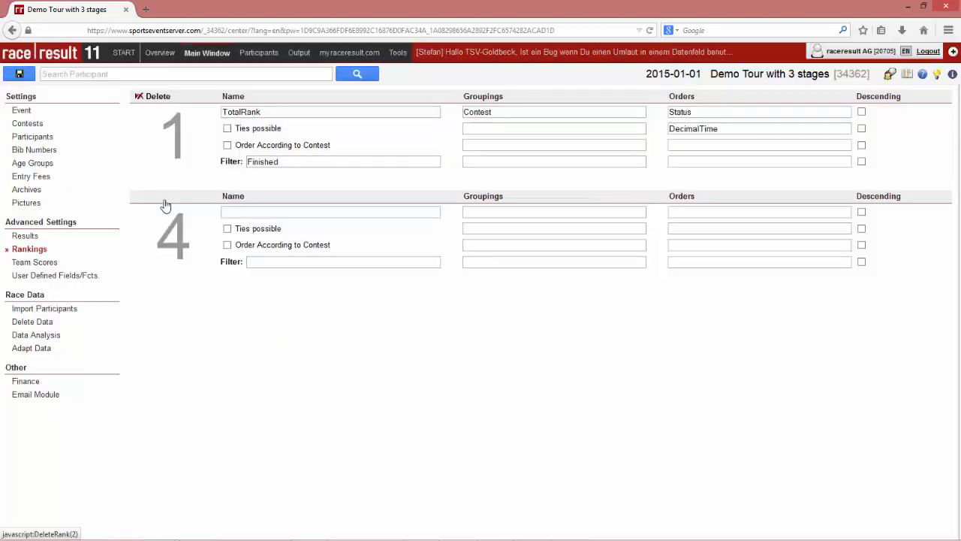
{"action": "left_click", "coordinate": [58, 251]}
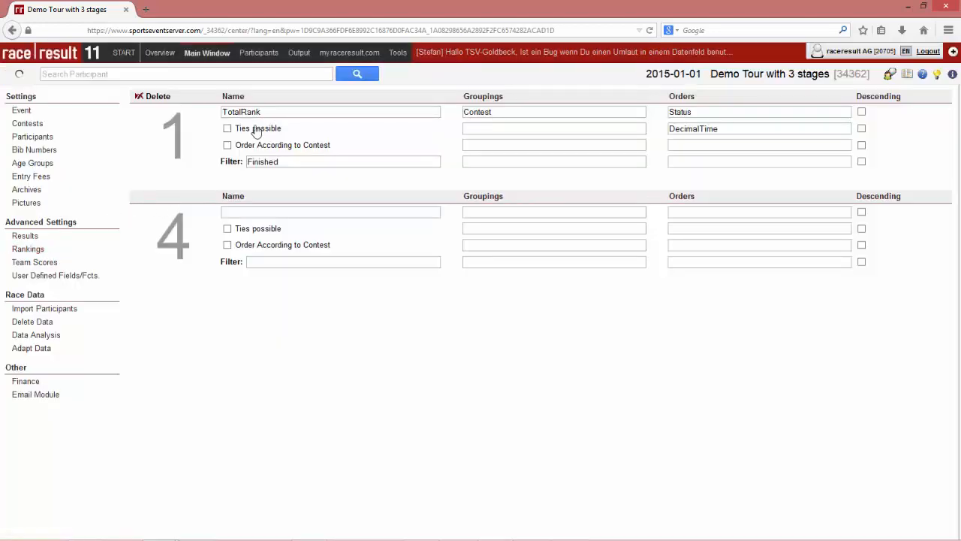
Rename the TotalRank ranking to OverallRank_S1 and copy the new name
{"action": "left_click", "coordinate": [286, 112]}
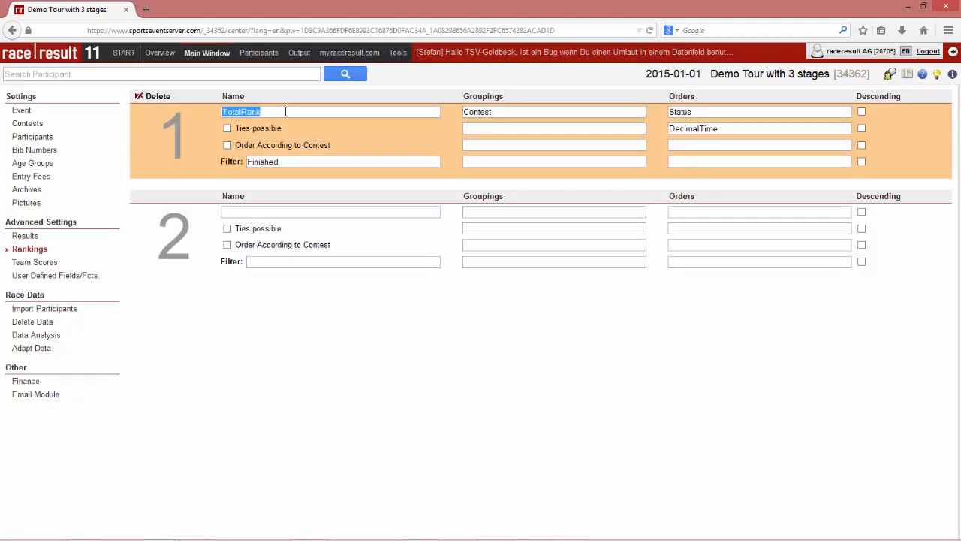
{"action": "type", "text": "OverallRank_S1"}
{"action": "key", "text": "ctrl+a"}
{"action": "key", "text": "ctrl+c"}
Add two more rankings named OverallRank_S2 and OverallRank_S3, based on the copied name
{"action": "key", "text": "Down"}
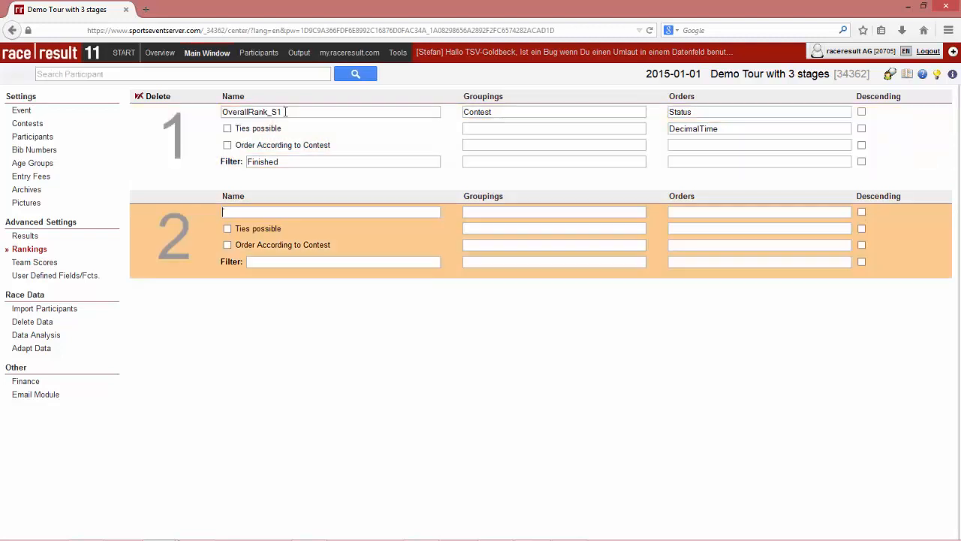
{"action": "key", "text": "ctrl+v"}
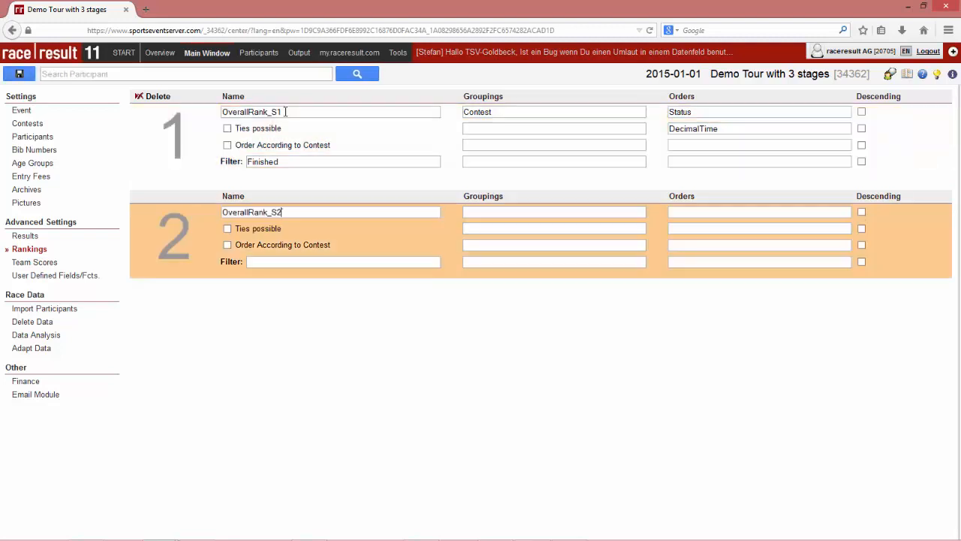
{"action": "left_click", "coordinate": [273, 312]}
{"action": "key", "text": "ctrl+v"}
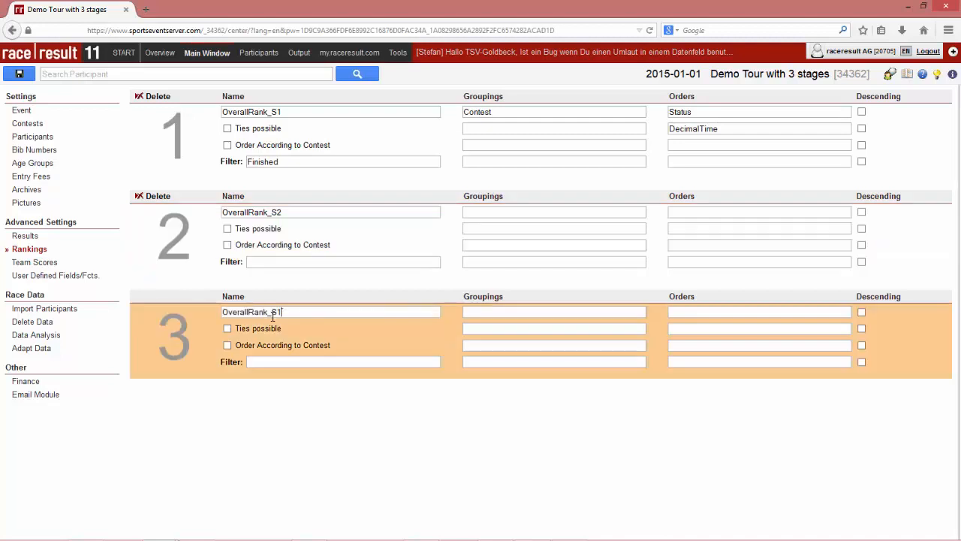
{"action": "key", "text": "BackSpace"}
{"action": "type", "text": "3"}
Copy the Contest grouping from OverallRank_S1 to OverallRank_S2 and OverallRank_S3
{"action": "left_click", "coordinate": [497, 111]}
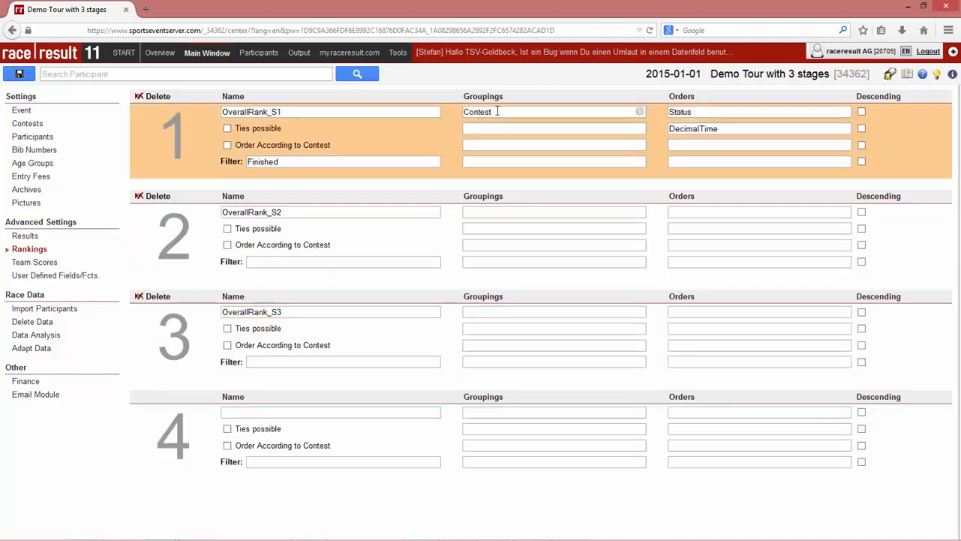
{"action": "double_click", "coordinate": [497, 111]}
{"action": "key", "text": "ctrl+c"}
{"action": "left_click", "coordinate": [478, 212]}
{"action": "key", "text": "ctrl+v"}
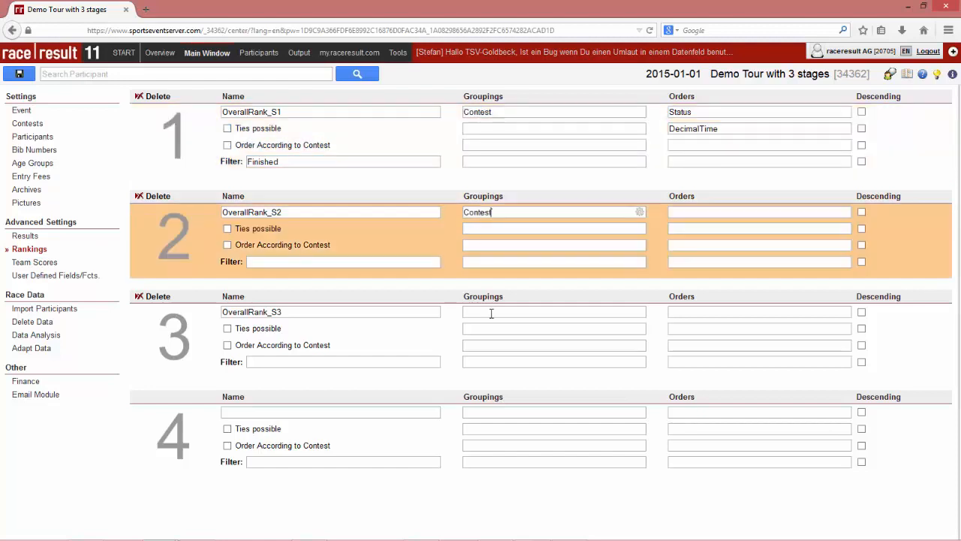
{"action": "left_click", "coordinate": [492, 313]}
{"action": "key", "text": "ctrl+v"}
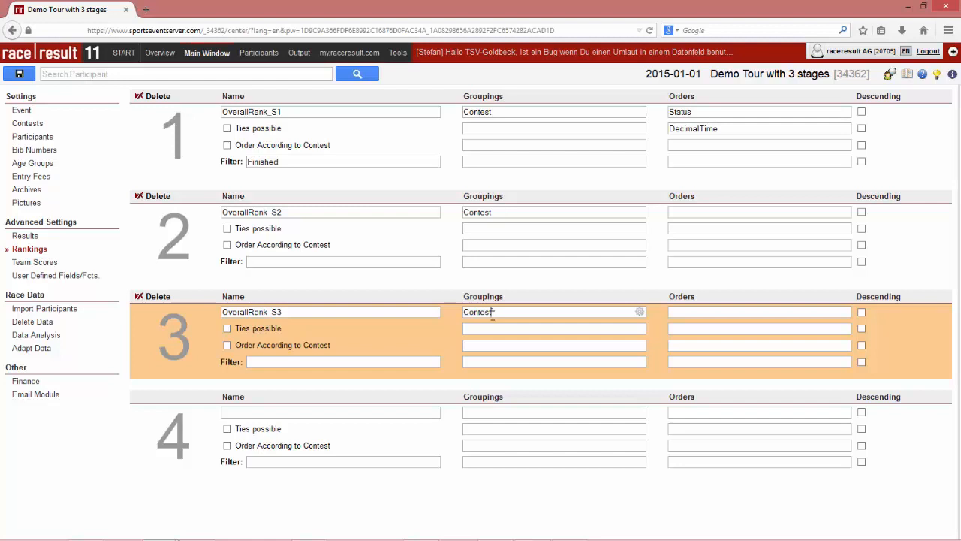
Remove the DecimalTime and Status orders from the OverallRank_S1 ranking
{"action": "double_click", "coordinate": [728, 129]}
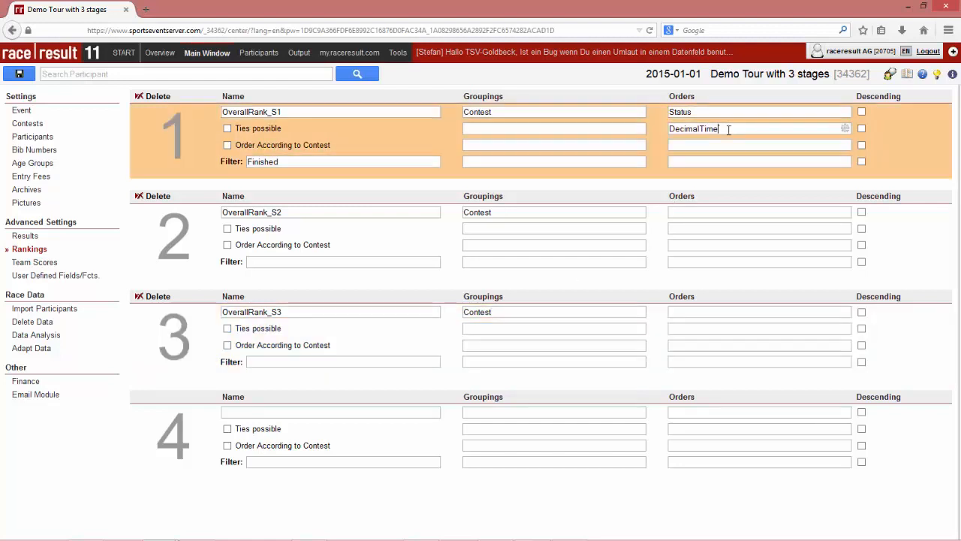
{"action": "key", "text": "Delete"}
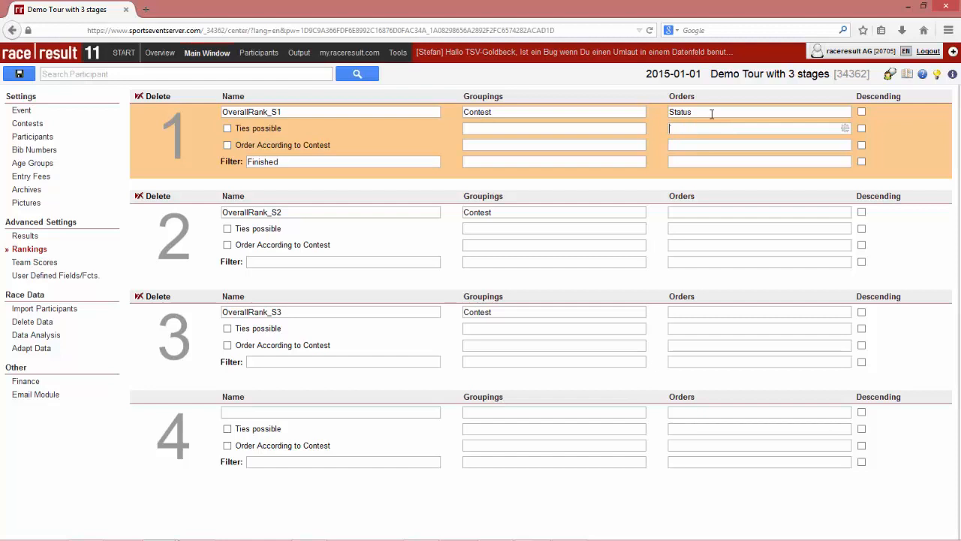
{"action": "left_click", "coordinate": [712, 114]}
{"action": "key", "text": "BackSpace"}
{"action": "key", "text": "BackSpace"}
{"action": "key", "text": "BackSpace"}
{"action": "key", "text": "BackSpace"}
{"action": "key", "text": "BackSpace"}
{"action": "key", "text": "BackSpace"}
Look up the result ID of S1_Net and order OverallRank_S1 by DecimalTime10
{"action": "left_click", "coordinate": [952, 74]}
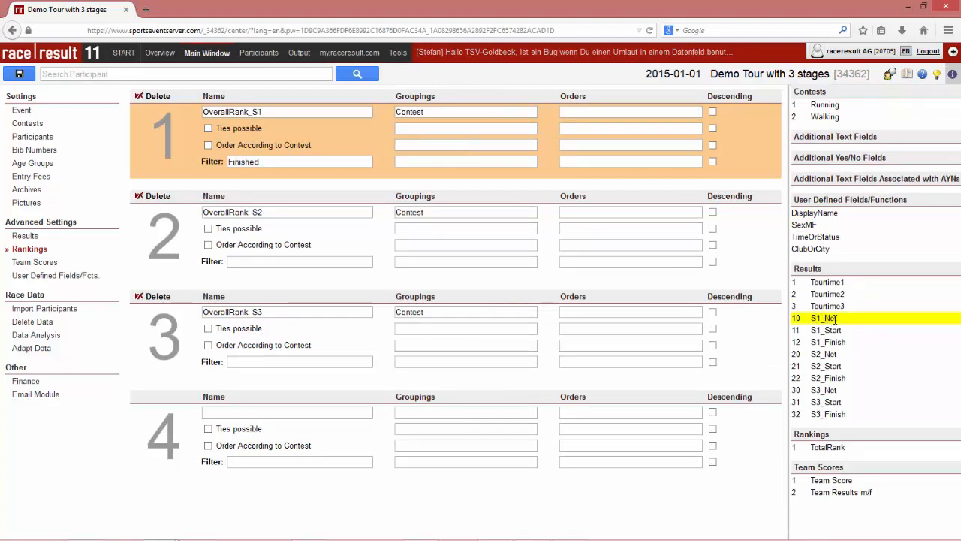
{"action": "left_click", "coordinate": [604, 107]}
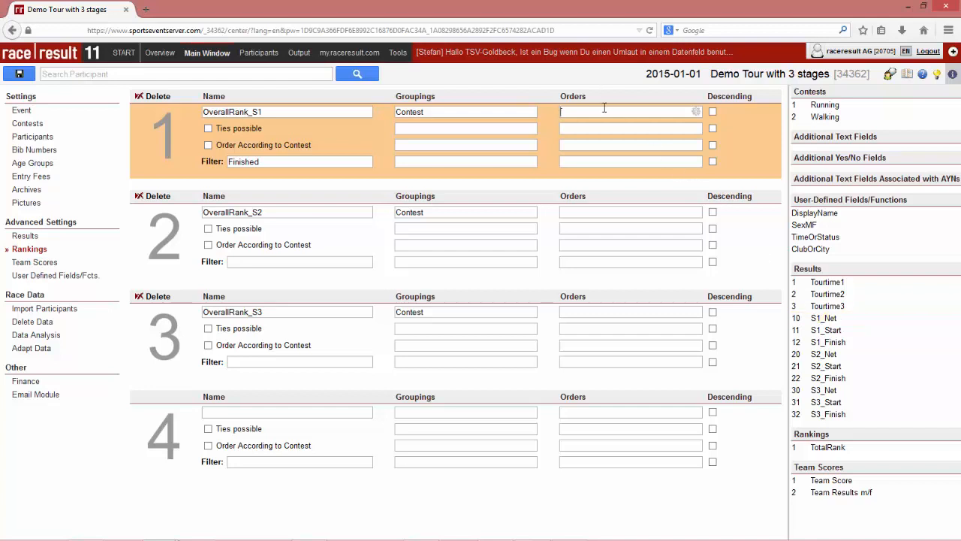
{"action": "type", "text": "DecimalTime10"}
Set the order of OverallRank_S2 to DecimalTime20, based on the OverallRank_S1 order
{"action": "key", "text": "Return"}
{"action": "key", "text": "ctrl+v"}
{"action": "key", "text": "Return"}
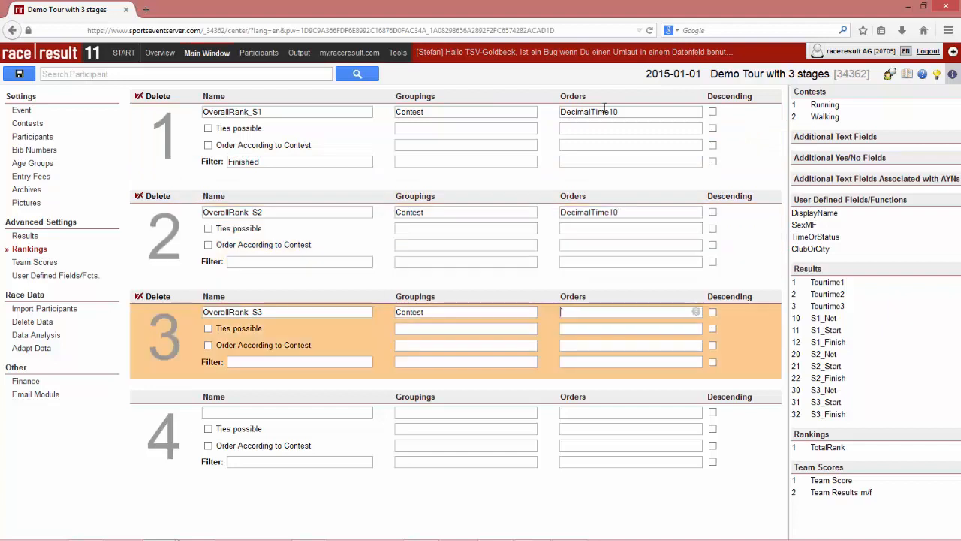
{"action": "key", "text": "Up"}
{"action": "key", "text": "Left"}
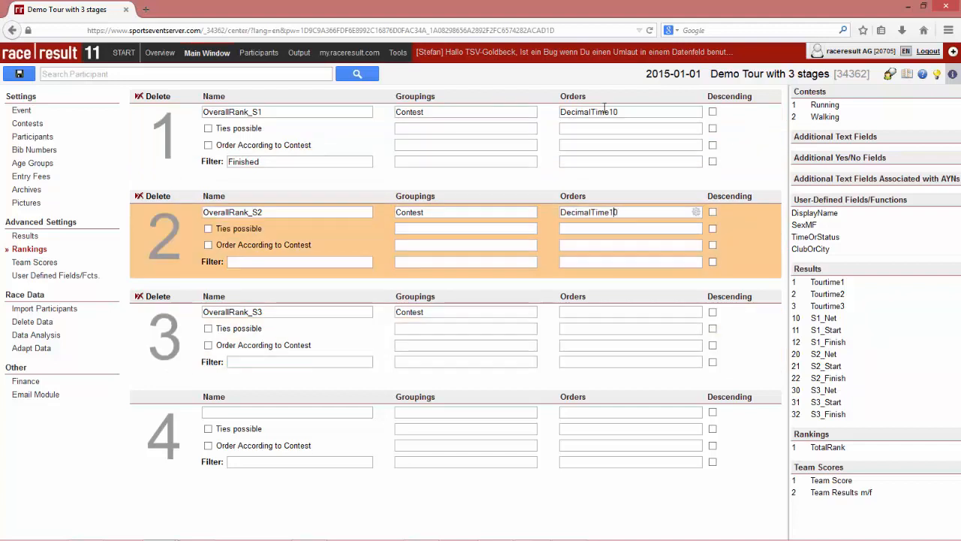
{"action": "key", "text": "BackSpace"}
{"action": "type", "text": "2"}
Set the order of OverallRank_S3 to DecimalTime30, based on the copied order
{"action": "key", "text": "Down"}
{"action": "key", "text": "ctrl+v"}
{"action": "key", "text": "Left"}
{"action": "key", "text": "BackSpace"}
{"action": "type", "text": "3"}
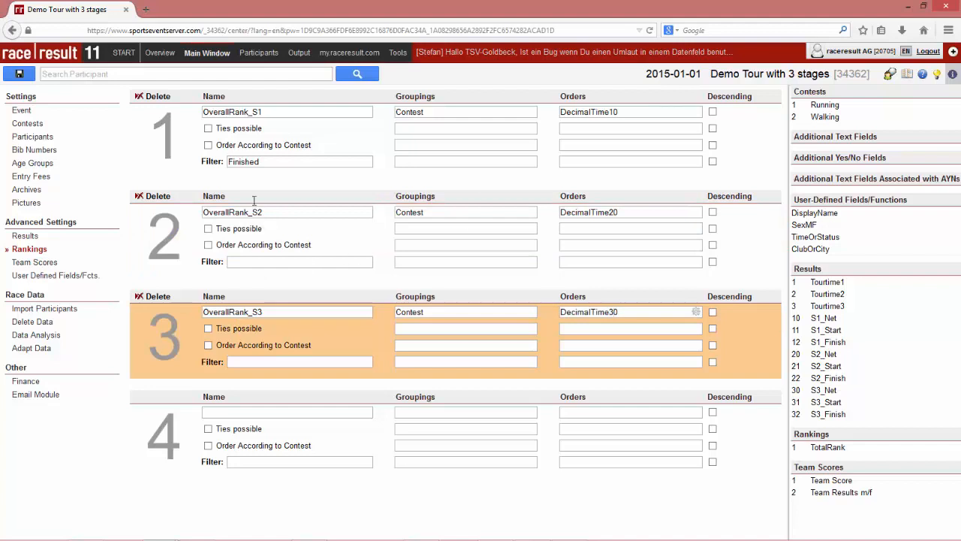
Replace the OverallRank_S1 filter with TimePositiv10 and copy it
{"action": "left_click", "coordinate": [269, 167]}
{"action": "double_click", "coordinate": [269, 167]}
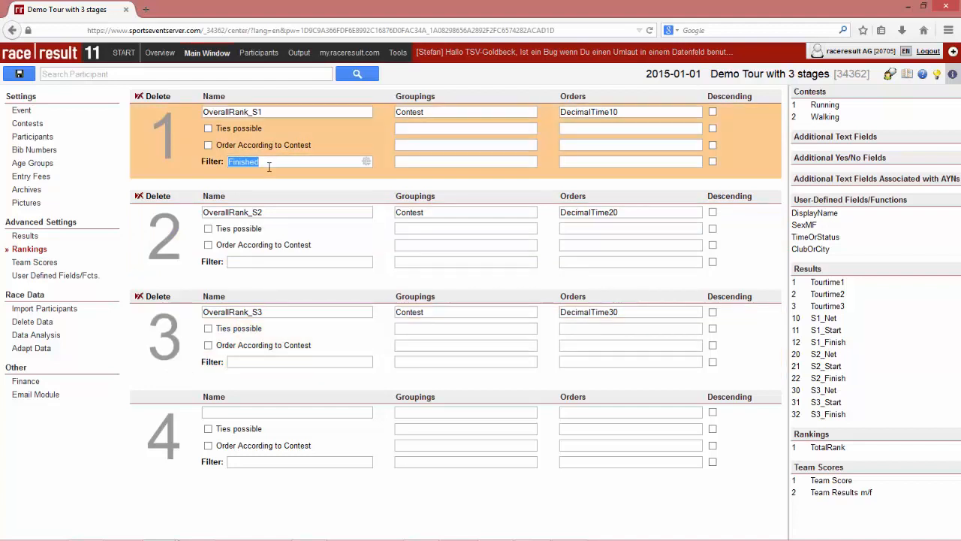
{"action": "key", "text": "BackSpace"}
{"action": "type", "text": "TimePositiv10"}
{"action": "key", "text": "ctrl+a"}
{"action": "key", "text": "ctrl+c"}
Set the filters of OverallRank_S2 to TimePositiv20 and OverallRank_S3 to TimePositiv30, and save the rankings
{"action": "key", "text": "Tab"}
{"action": "key", "text": "ctrl+v"}
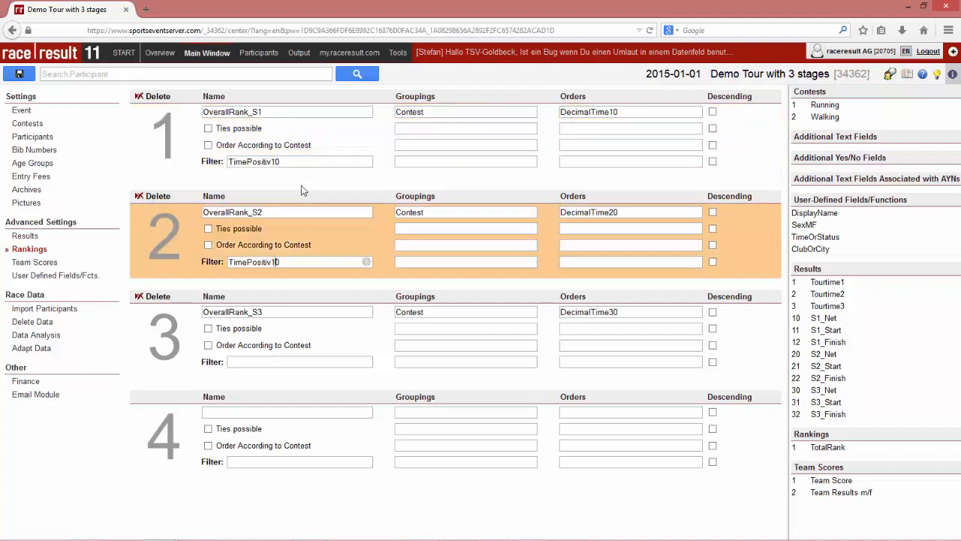
{"action": "key", "text": "BackSpace"}
{"action": "type", "text": "2"}
{"action": "key", "text": "Tab"}
{"action": "key", "text": "ctrl+v"}
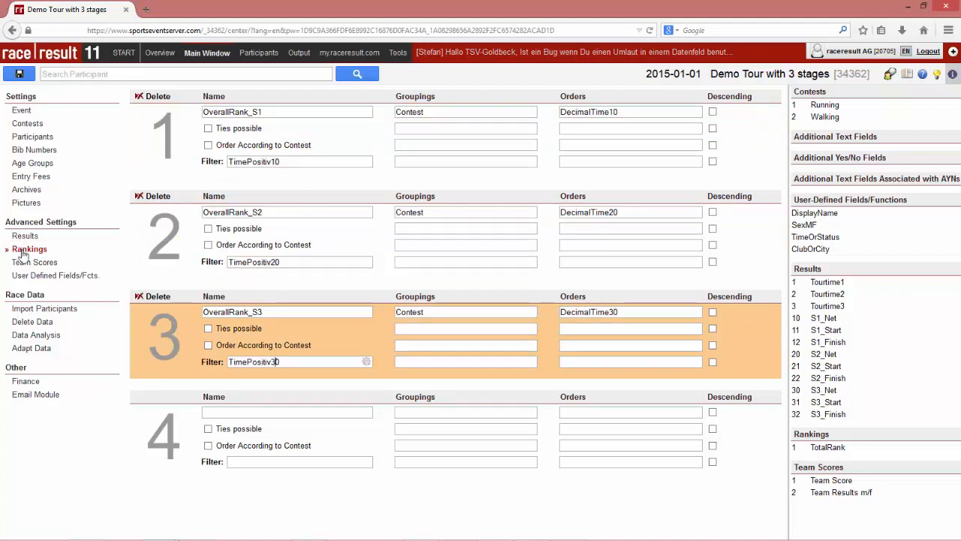
{"action": "left_click", "coordinate": [19, 74]}
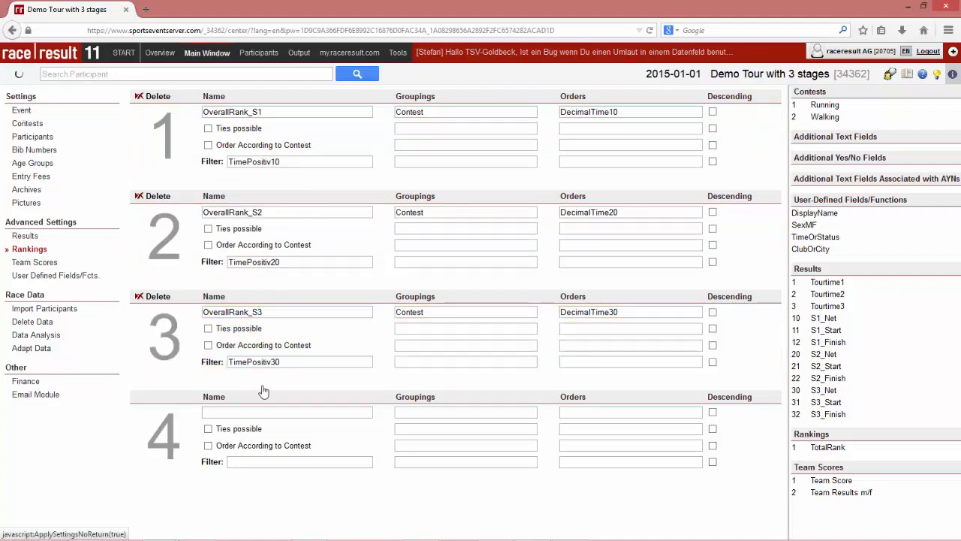
Name the fourth ranking MFRank_S1 and select its name for reuse
{"action": "left_click", "coordinate": [251, 412]}
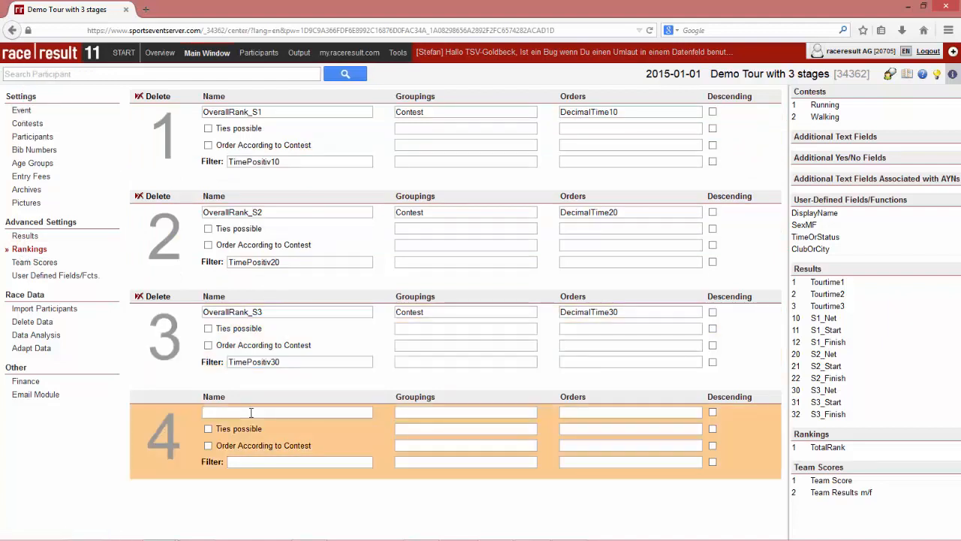
{"action": "type", "text": "MFRank_S1"}
{"action": "double_click", "coordinate": [251, 412]}
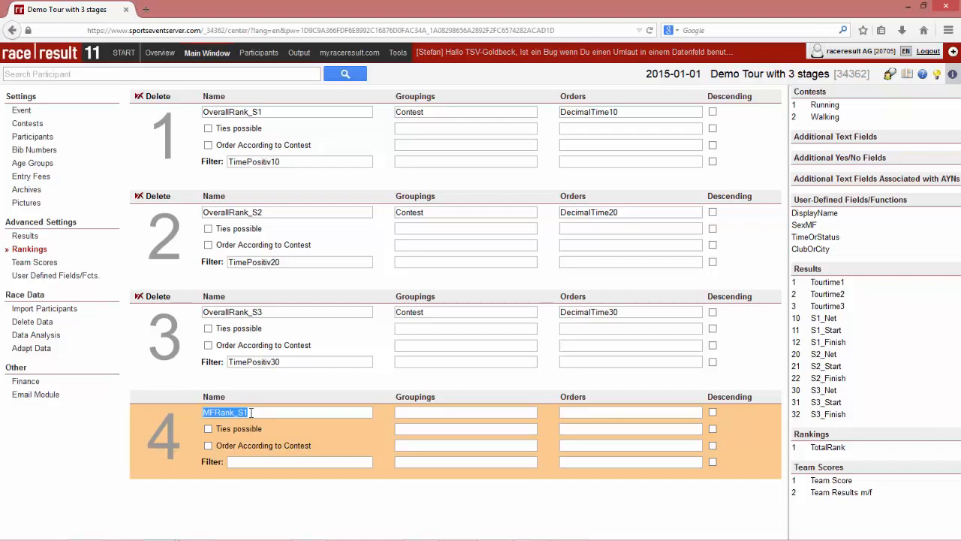
Name the fifth and sixth rankings MFRank_S2 and MFRank_S3, based on the copied name
{"action": "scroll", "coordinate": [258, 434], "scroll_direction": "down", "scroll_amount": 1}
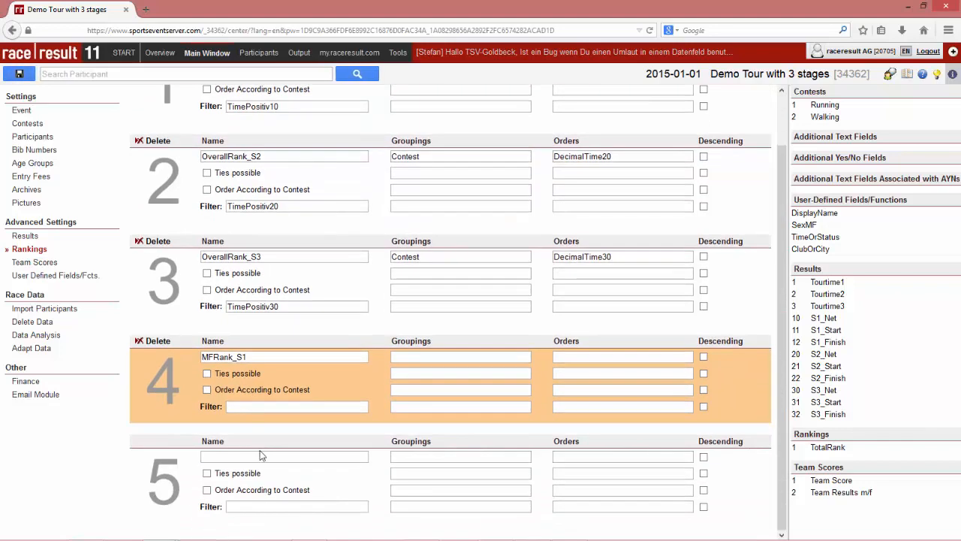
{"action": "left_click", "coordinate": [261, 456]}
{"action": "key", "text": "ctrl+v"}
{"action": "key", "text": "BackSpace"}
{"action": "type", "text": "2"}
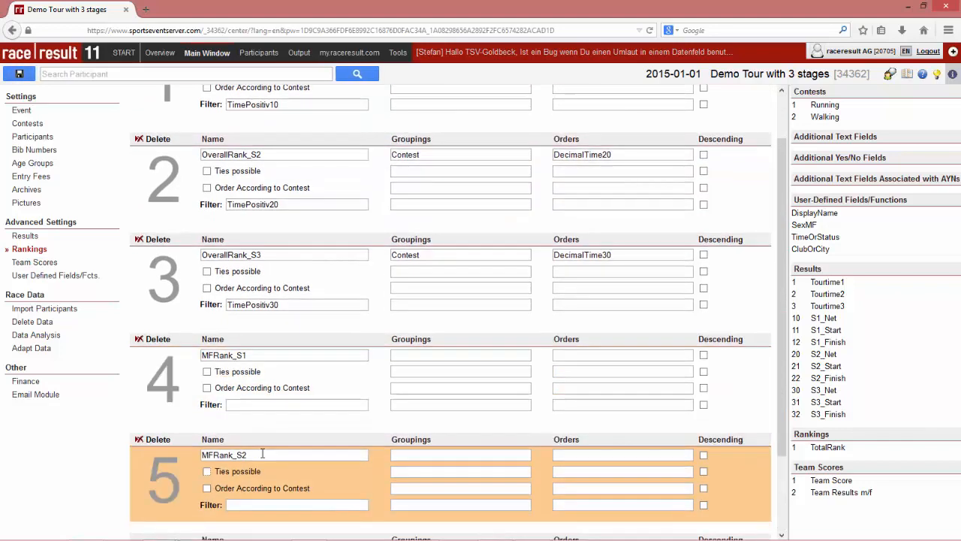
{"action": "scroll", "coordinate": [262, 454], "scroll_direction": "down", "scroll_amount": 1}
{"action": "left_click", "coordinate": [268, 505]}
{"action": "key", "text": "ctrl+v"}
{"action": "key", "text": "BackSpace"}
{"action": "type", "text": "3"}
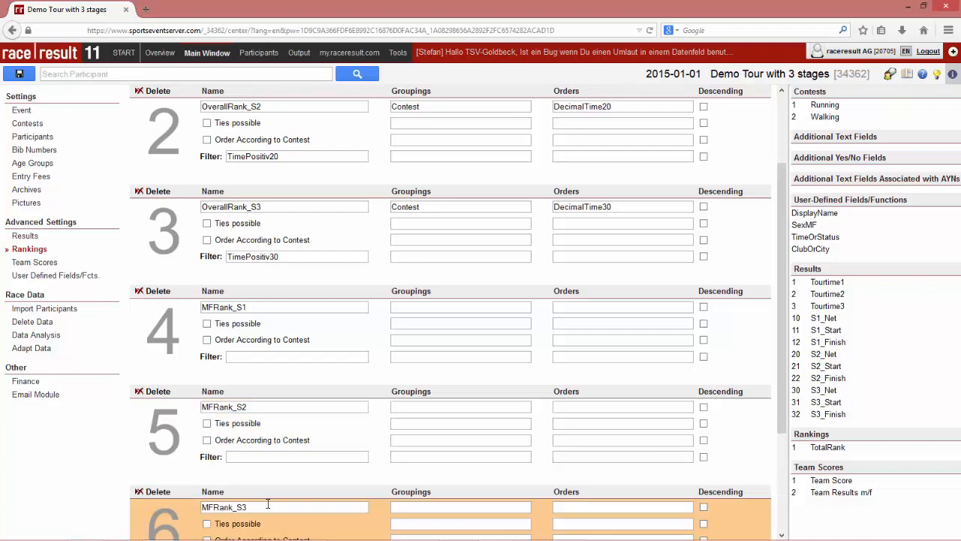
Copy the TimePositiv10 filter of OverallRank_S1 into the filter of MFRank_S1
{"action": "scroll", "coordinate": [320, 195], "scroll_direction": "up", "scroll_amount": 2}
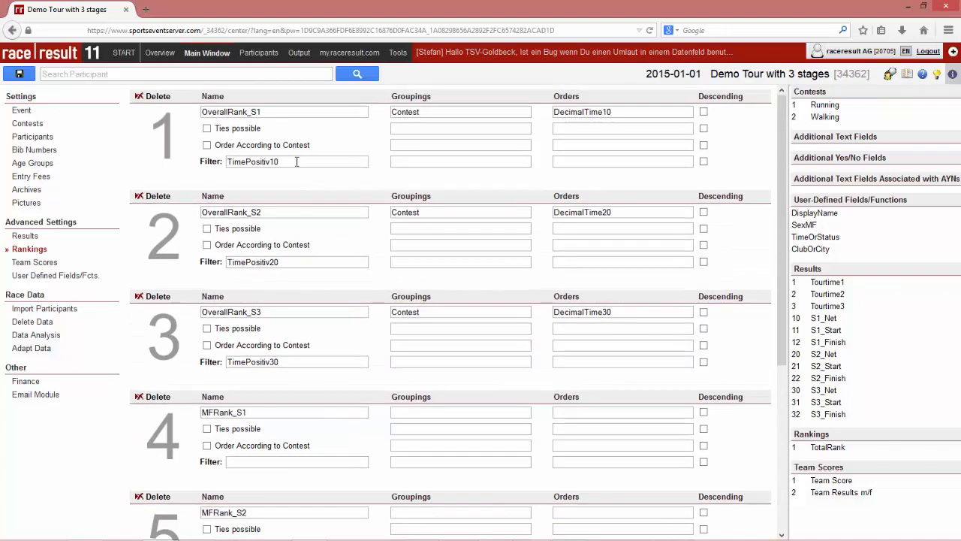
{"action": "double_click", "coordinate": [290, 161]}
{"action": "scroll", "coordinate": [290, 161], "scroll_direction": "down", "scroll_amount": 5}
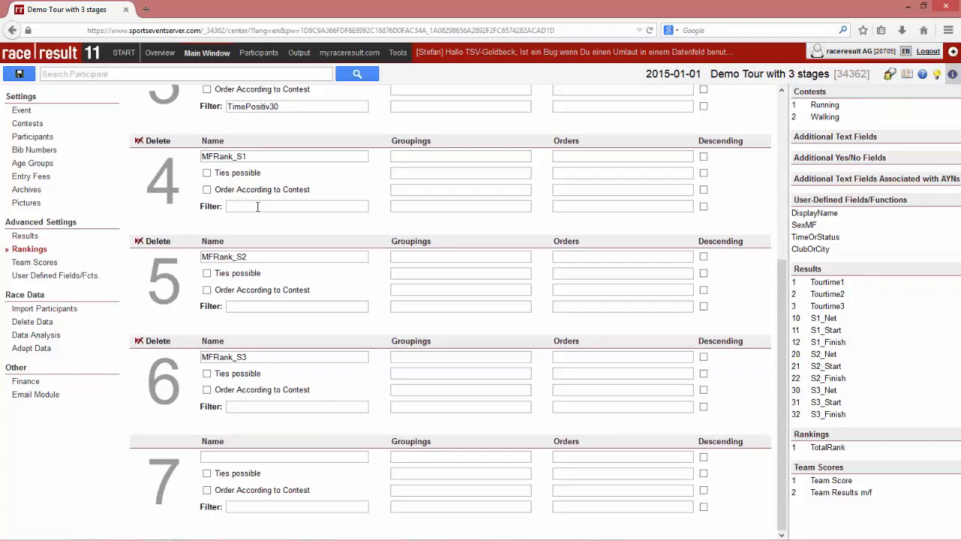
{"action": "left_click", "coordinate": [258, 209]}
{"action": "key", "text": "ctrl+v"}
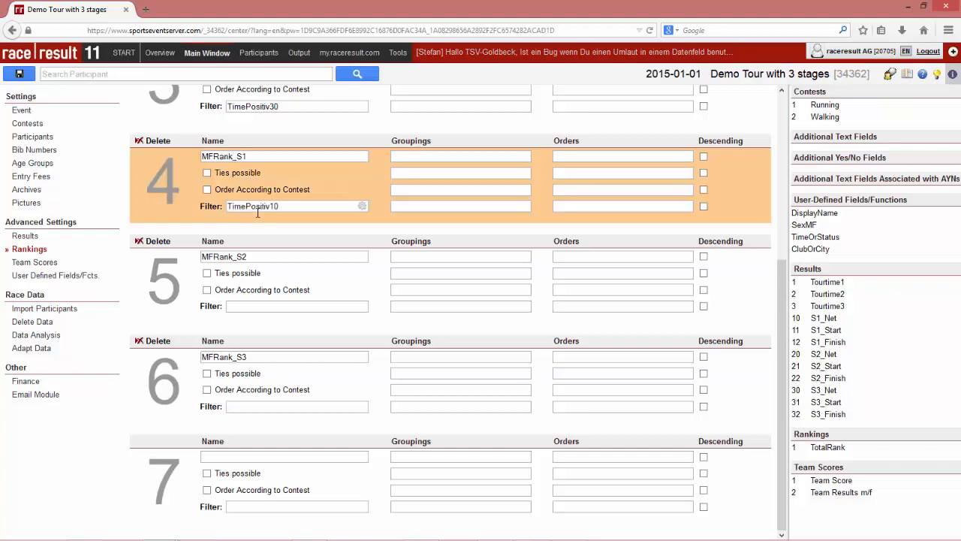
Set the filters of MFRank_S2 to TimePositiv20 and MFRank_S3 to TimePositiv30
{"action": "key", "text": "Tab"}
{"action": "key", "text": "ctrl+v"}
{"action": "key", "text": "BackSpace"}
{"action": "key", "text": "BackSpace"}
{"action": "type", "text": "20"}
{"action": "key", "text": "Tab"}
{"action": "key", "text": "ctrl+v"}
{"action": "key", "text": "BackSpace"}
{"action": "key", "text": "BackSpace"}
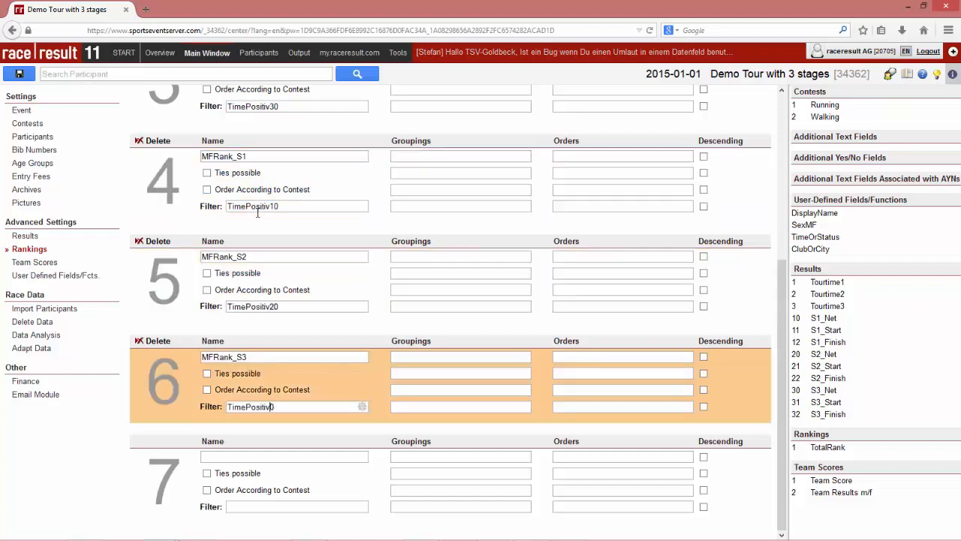
{"action": "type", "text": "30"}
Set Contest as the first grouping of MFRank_S1, MFRank_S2 and MFRank_S3
{"action": "scroll", "coordinate": [389, 257], "scroll_direction": "up", "scroll_amount": 1}
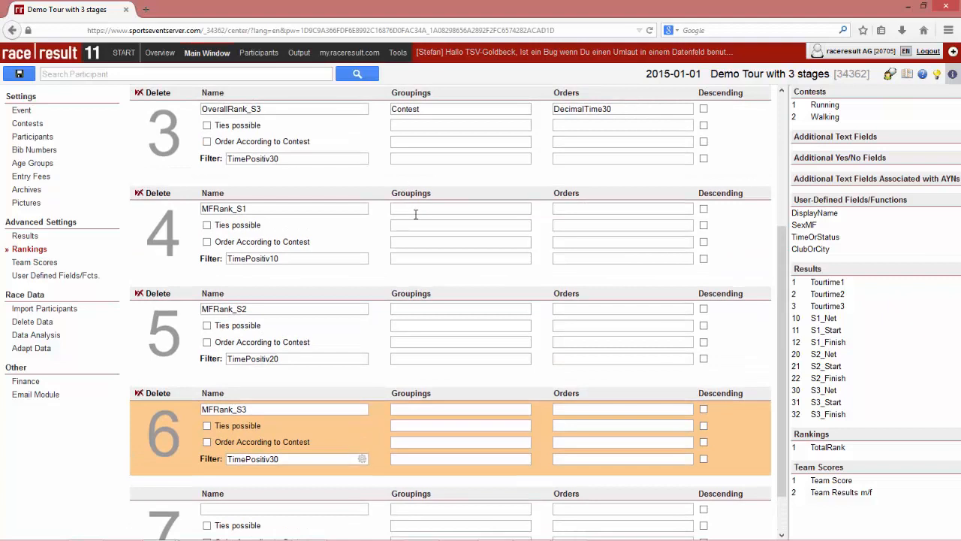
{"action": "left_click", "coordinate": [414, 214]}
{"action": "type", "text": "Contest"}
{"action": "key", "text": "ctrl+a"}
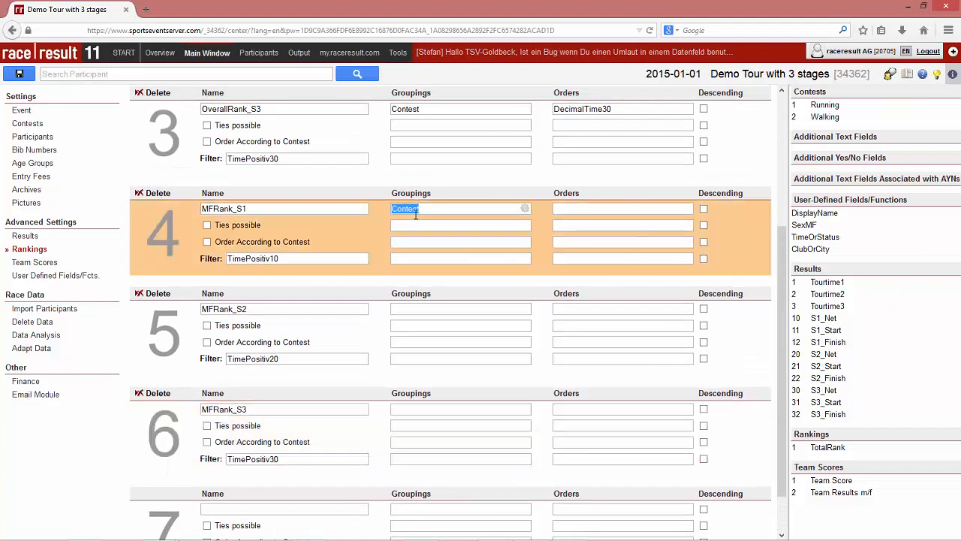
{"action": "left_click", "coordinate": [416, 312]}
{"action": "left_click", "coordinate": [416, 313]}
{"action": "key", "text": "ctrl+v"}
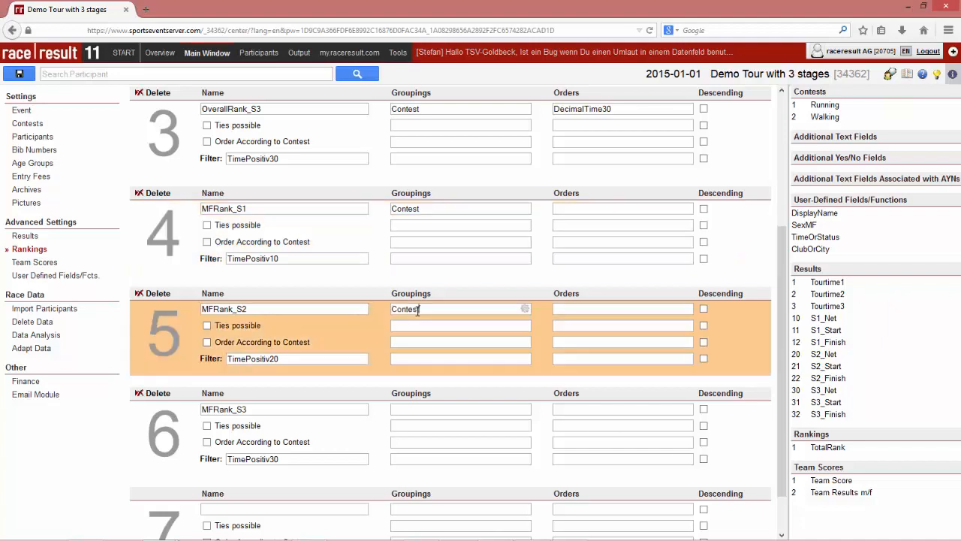
{"action": "left_click", "coordinate": [435, 410]}
{"action": "key", "text": "ctrl+v"}
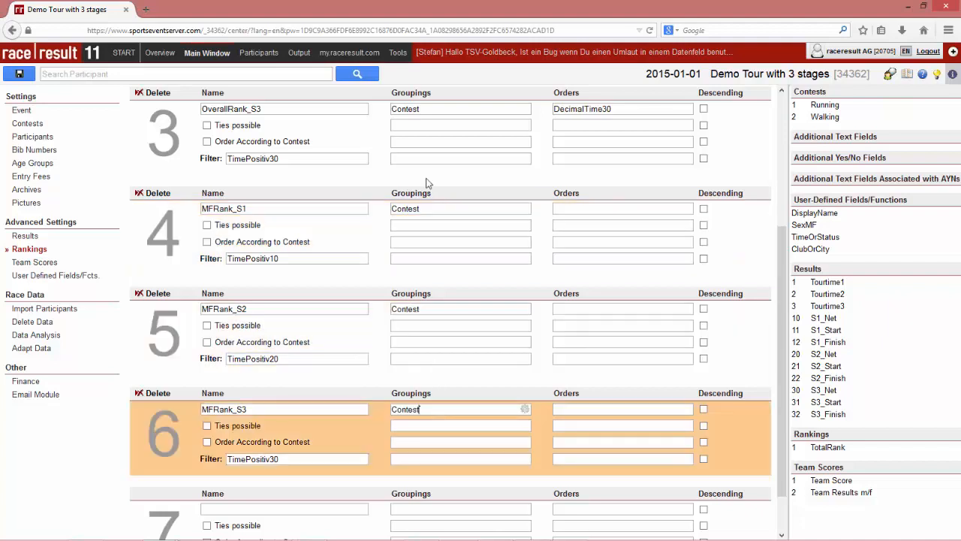
Add Sex as the second grouping of MFRank_S1, MFRank_S2 and MFRank_S3
{"action": "left_click", "coordinate": [426, 225]}
{"action": "type", "text": "Sex"}
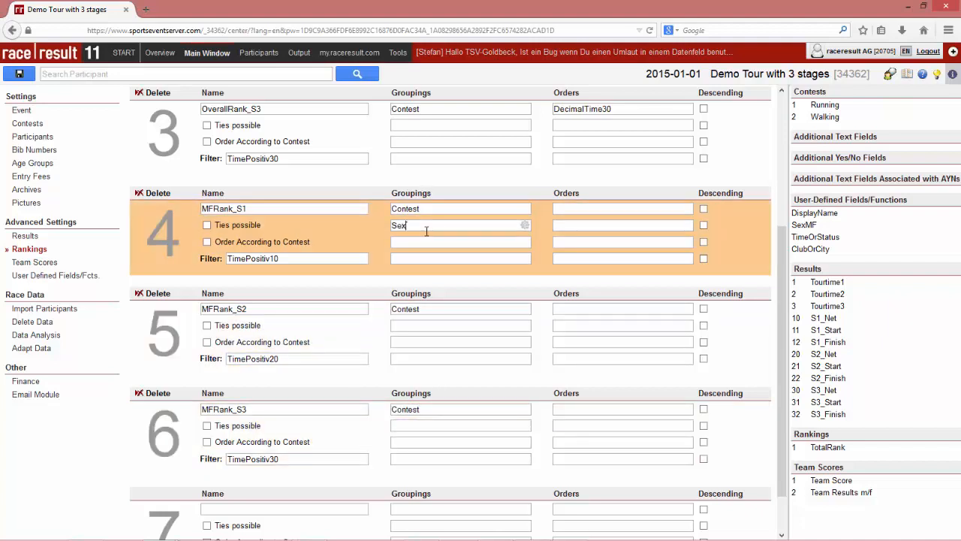
{"action": "key", "text": "ctrl+a"}
{"action": "key", "text": "ctrl+c"}
{"action": "left_click", "coordinate": [420, 325]}
{"action": "key", "text": "ctrl+v"}
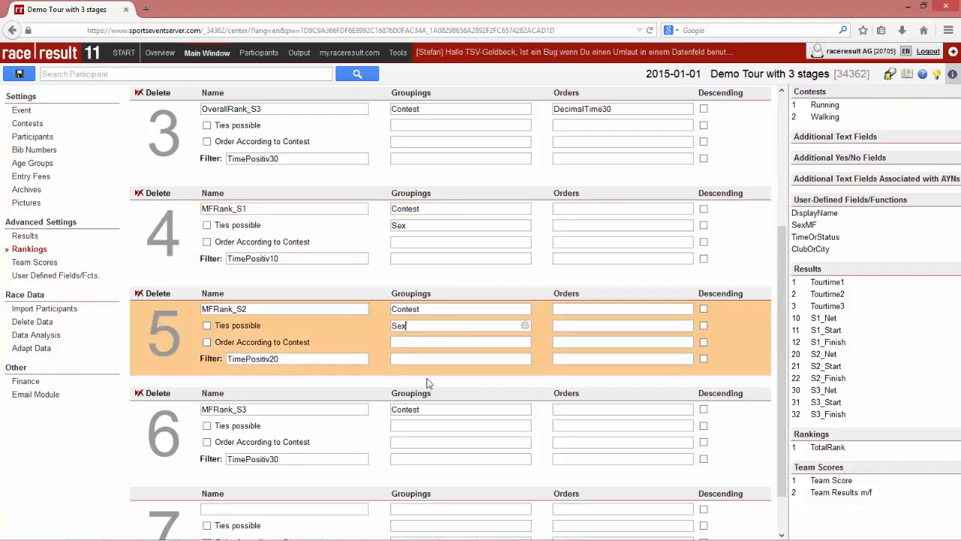
{"action": "left_click", "coordinate": [432, 425]}
{"action": "key", "text": "ctrl+v"}
Set the orders of MFRank_S1 to DecimalTime10 and MFRank_S2 to DecimalTime20, based on the OverallRank_S3 order
{"action": "scroll", "coordinate": [674, 268], "scroll_direction": "up", "scroll_amount": 2}
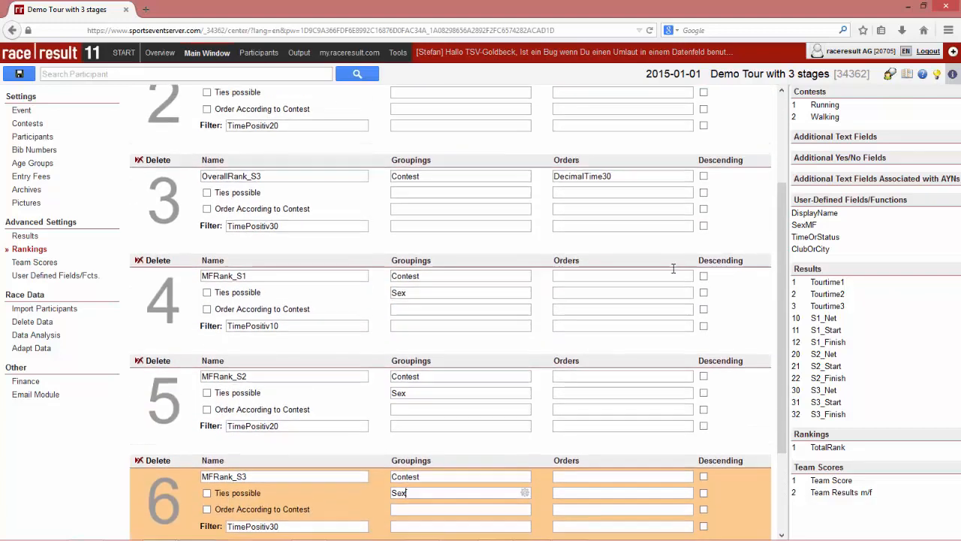
{"action": "scroll", "coordinate": [674, 268], "scroll_direction": "up", "scroll_amount": 1}
{"action": "double_click", "coordinate": [637, 204]}
{"action": "left_click", "coordinate": [597, 304]}
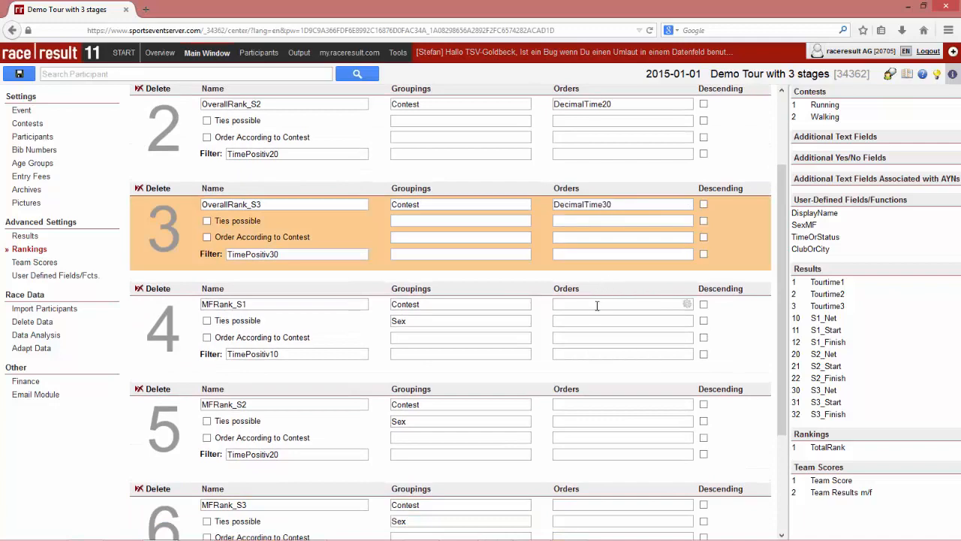
{"action": "key", "text": "ctrl+v"}
{"action": "key", "text": "Down"}
{"action": "key", "text": "ctrl+v"}
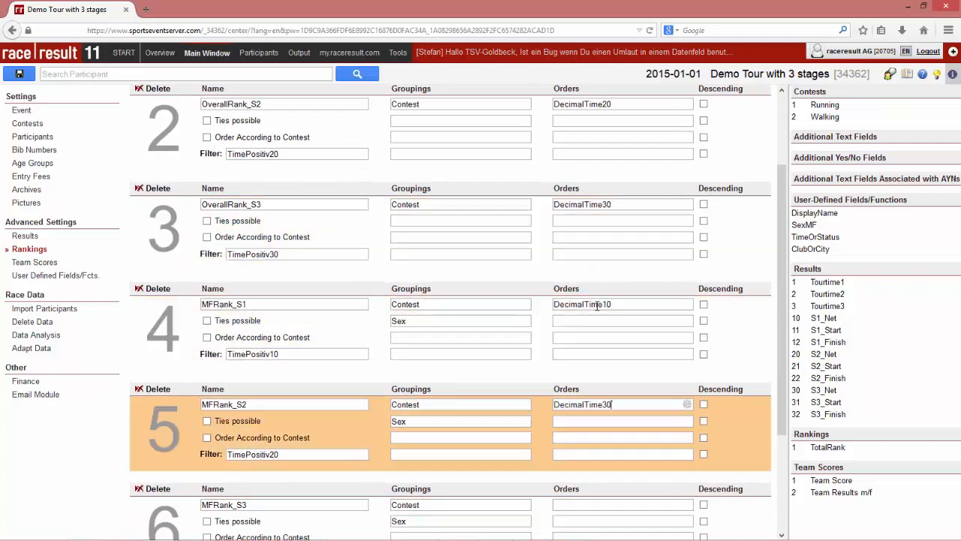
{"action": "key", "text": "Left"}
Set the order of MFRank_S3 to DecimalTime30 and save the rankings
{"action": "scroll", "coordinate": [595, 323], "scroll_direction": "down", "scroll_amount": 3}
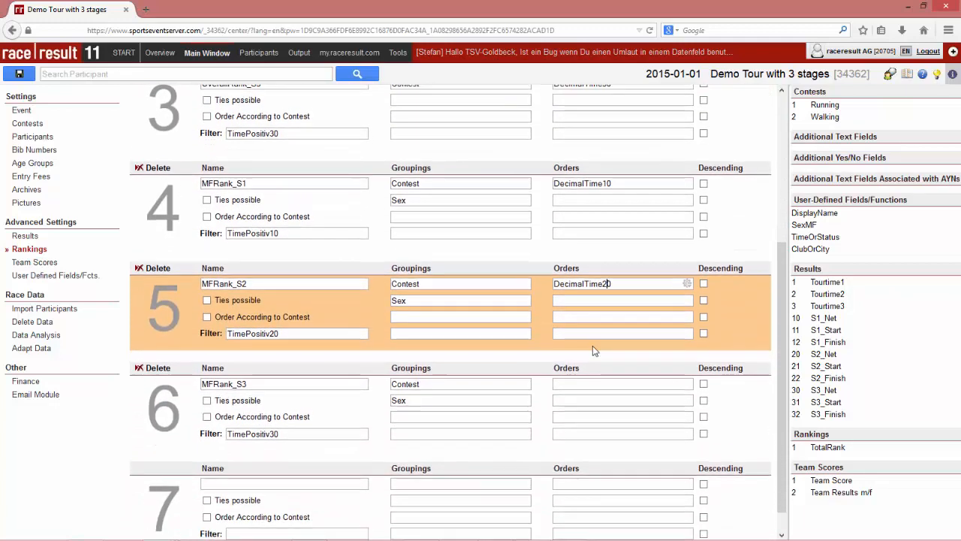
{"action": "left_click", "coordinate": [592, 367]}
{"action": "key", "text": "ctrl+v"}
{"action": "key", "text": "Left"}
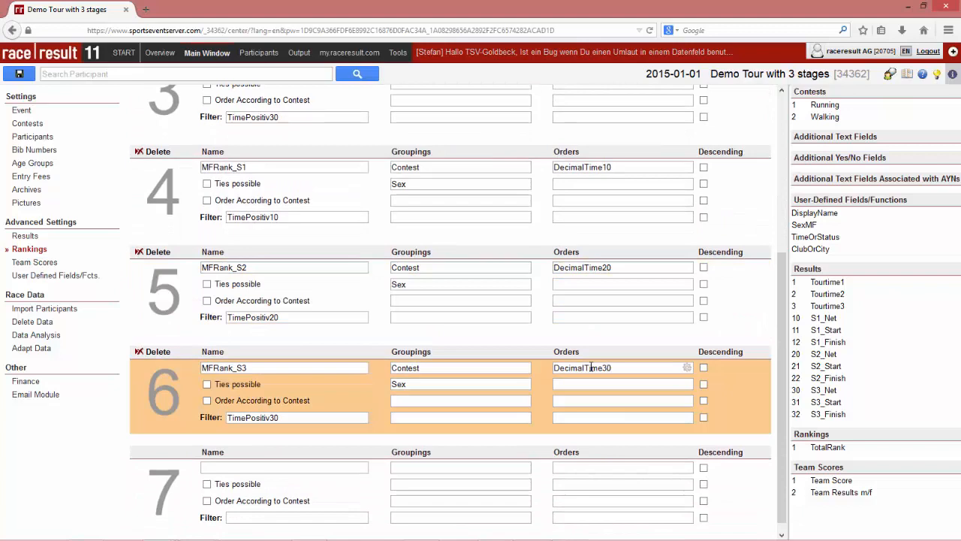
{"action": "left_click", "coordinate": [20, 75]}
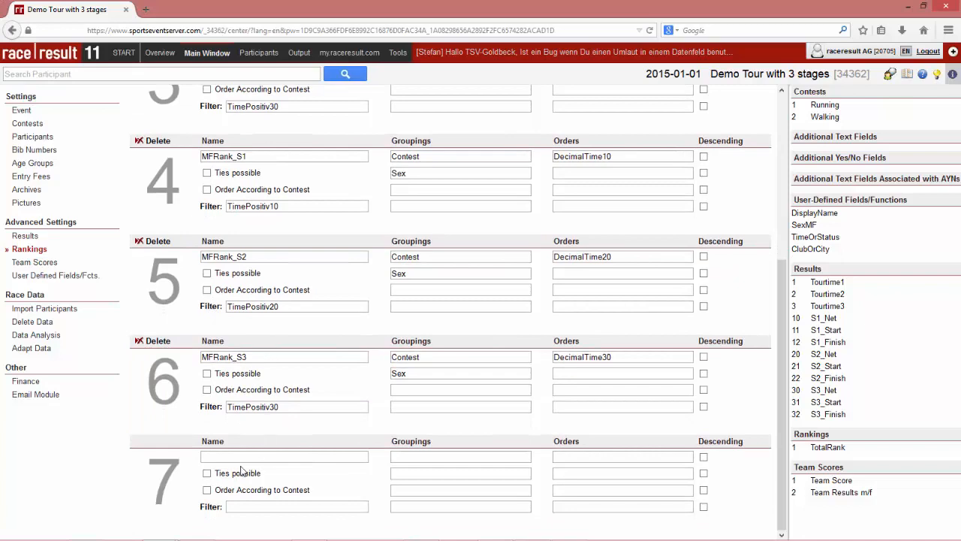
Name the seventh ranking AGRank_S1 and select its name for reuse
{"action": "left_click", "coordinate": [255, 456]}
{"action": "scroll", "coordinate": [353, 272], "scroll_direction": "up", "scroll_amount": 1}
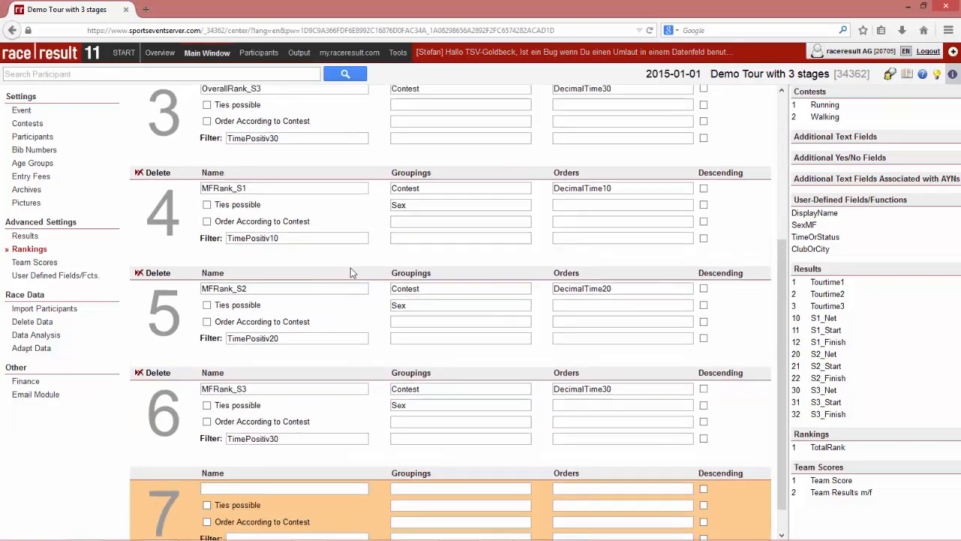
{"action": "scroll", "coordinate": [350, 272], "scroll_direction": "down", "scroll_amount": 1}
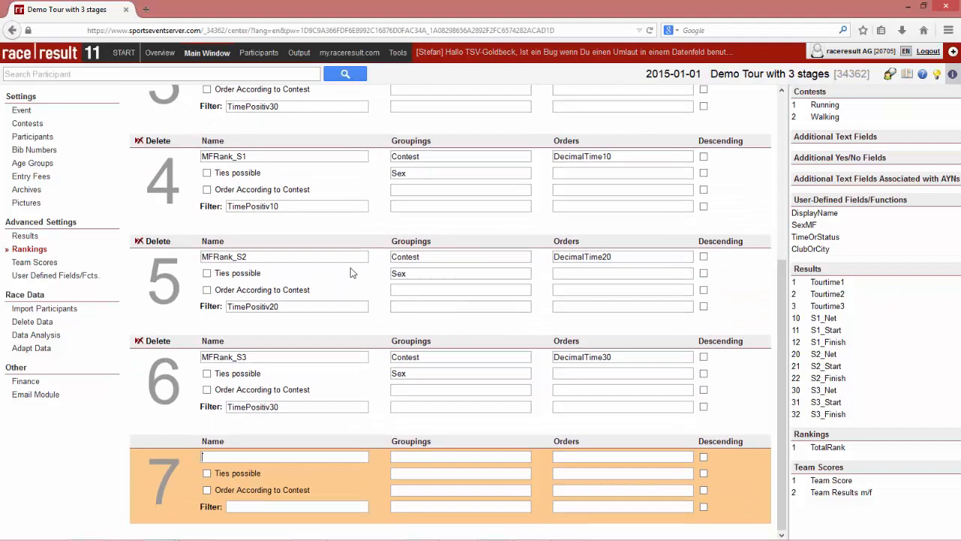
{"action": "type", "text": "AGRank_S1"}
{"action": "key", "text": "ctrl+a"}
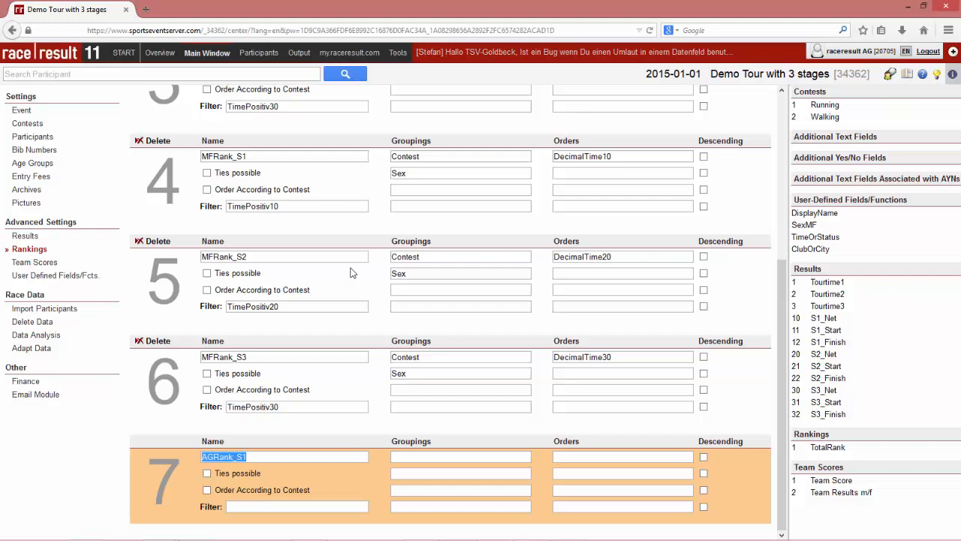
Name the eighth and ninth rankings AGRank_S2 and AGRank_S3
{"action": "left_click", "coordinate": [353, 273]}
{"action": "scroll", "coordinate": [353, 273], "scroll_direction": "down", "scroll_amount": 2}
{"action": "left_click", "coordinate": [314, 456]}
{"action": "type", "text": "AGRank_S"}
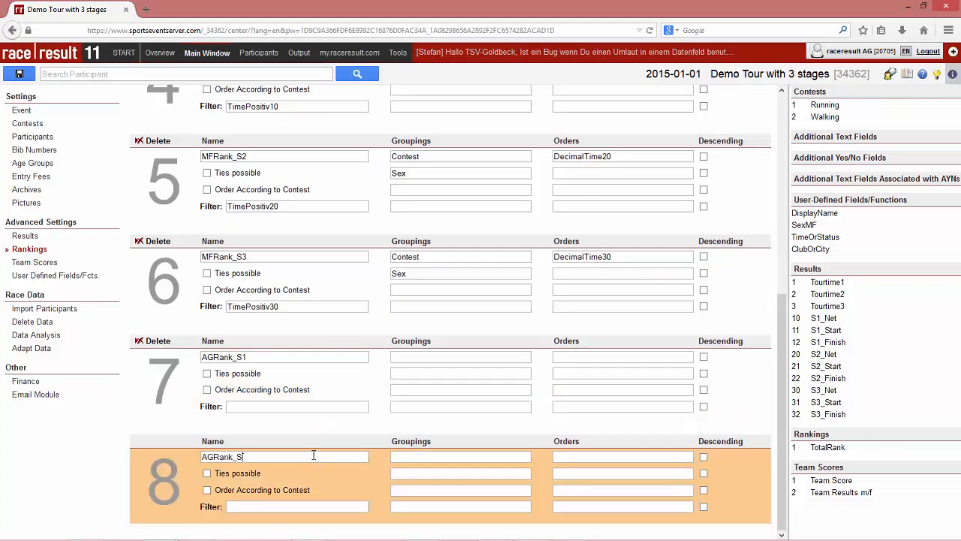
{"action": "type", "text": "2"}
{"action": "scroll", "coordinate": [314, 455], "scroll_direction": "down", "scroll_amount": 2}
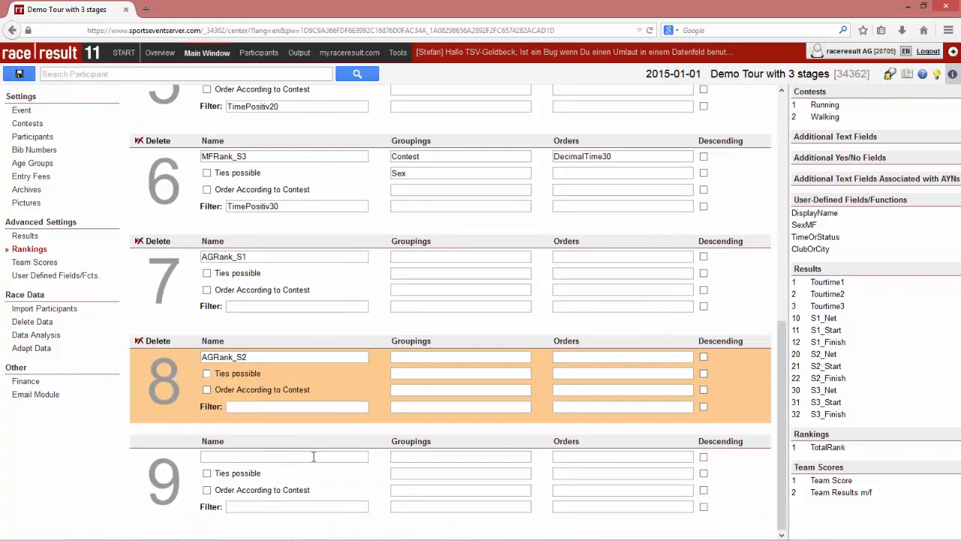
{"action": "left_click", "coordinate": [311, 456]}
{"action": "type", "text": "AGRank_S3"}
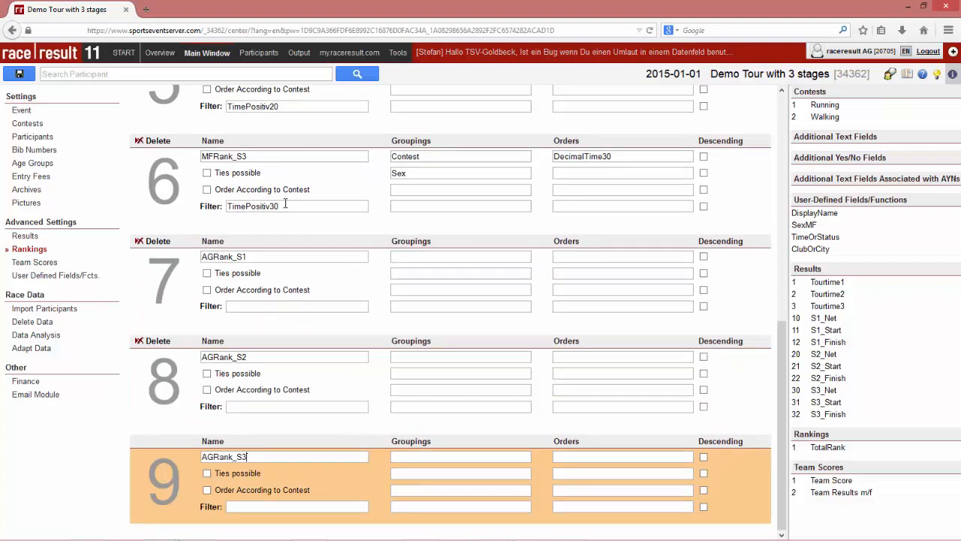
Copy the MFRank_S3 filter into AGRank_S1 and change it to TimePositiv10
{"action": "left_click", "coordinate": [285, 205]}
{"action": "double_click", "coordinate": [285, 206]}
{"action": "key", "text": "ctrl+c"}
{"action": "left_click", "coordinate": [272, 306]}
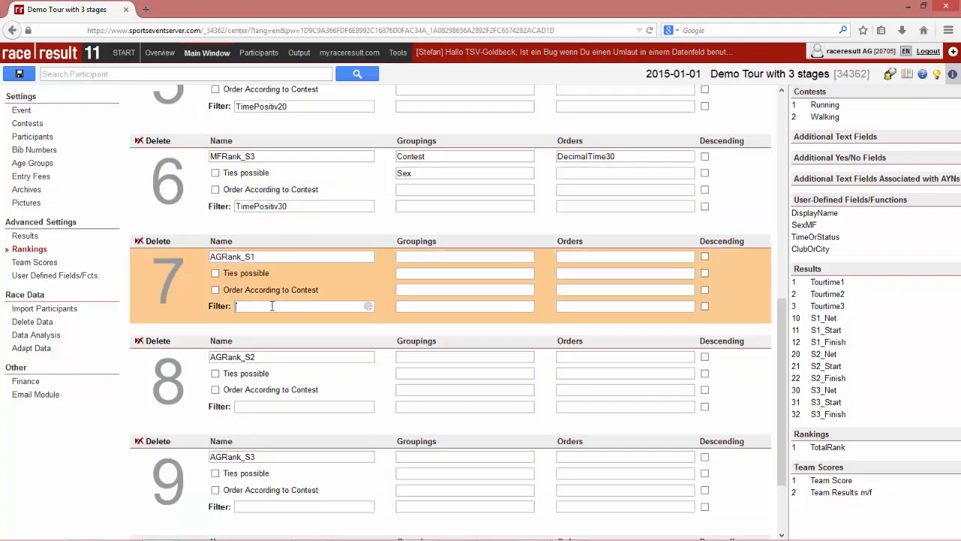
{"action": "key", "text": "ctrl+v"}
{"action": "key", "text": "Left"}
{"action": "key", "text": "BackSpace"}
{"action": "type", "text": "1"}
Set the filters of AGRank_S2 to TimePositiv20 and AGRank_S3 to TimePositiv30
{"action": "left_click", "coordinate": [274, 407]}
{"action": "key", "text": "ctrl+v"}
{"action": "key", "text": "Left"}
{"action": "key", "text": "BackSpace"}
{"action": "type", "text": "2"}
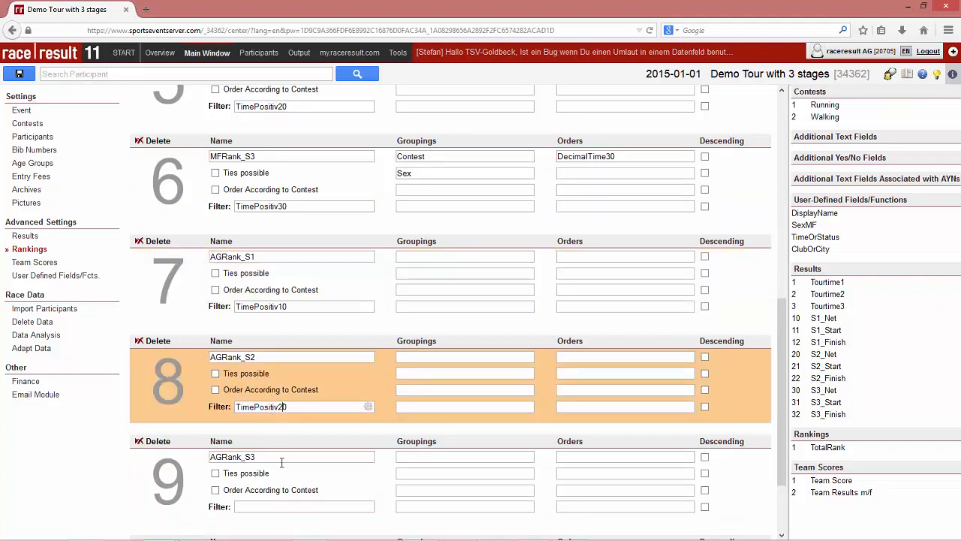
{"action": "key", "text": "ctrl+v"}
{"action": "key", "text": "ctrl+z"}
{"action": "left_click", "coordinate": [283, 507]}
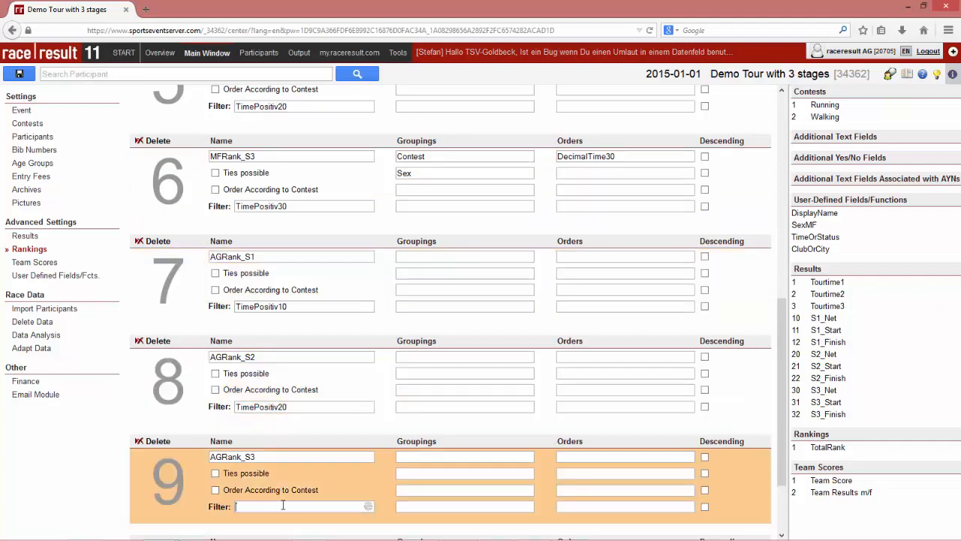
{"action": "key", "text": "ctrl+v"}
Copy the Contest grouping from MFRank_S3 as the first grouping of AGRank_S1, AGRank_S2 and AGRank_S3
{"action": "double_click", "coordinate": [446, 156]}
{"action": "left_click", "coordinate": [440, 257]}
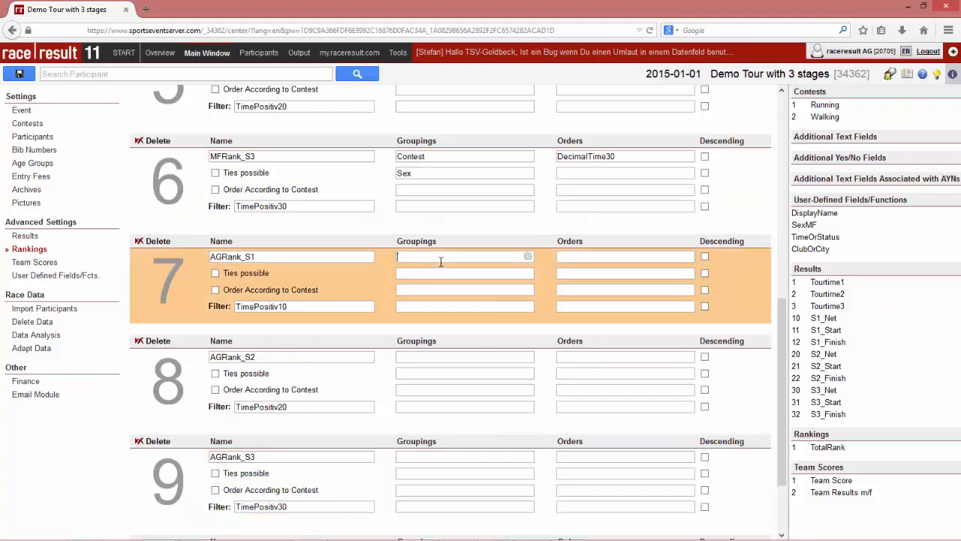
{"action": "key", "text": "ctrl+v"}
{"action": "left_click", "coordinate": [440, 358]}
{"action": "key", "text": "ctrl+v"}
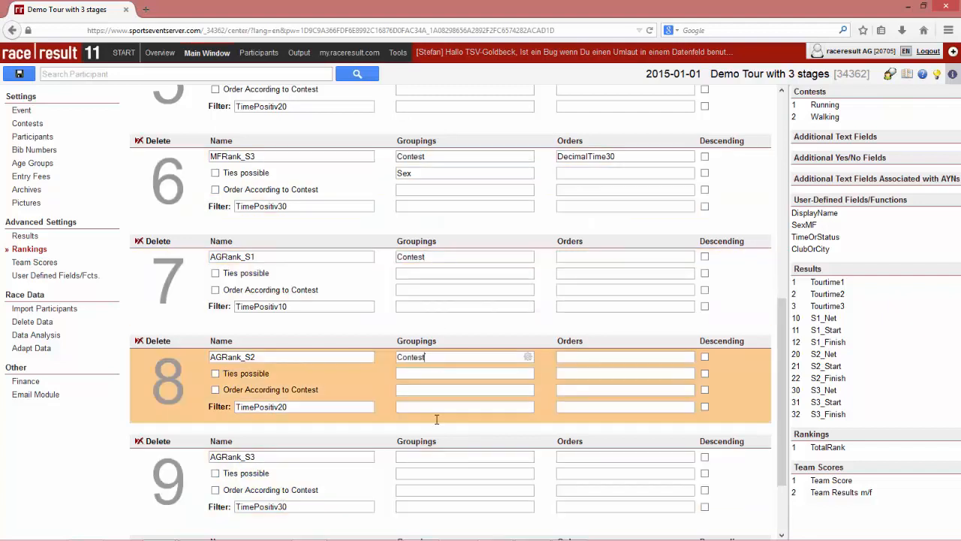
{"action": "left_click", "coordinate": [437, 457]}
{"action": "key", "text": "ctrl+v"}
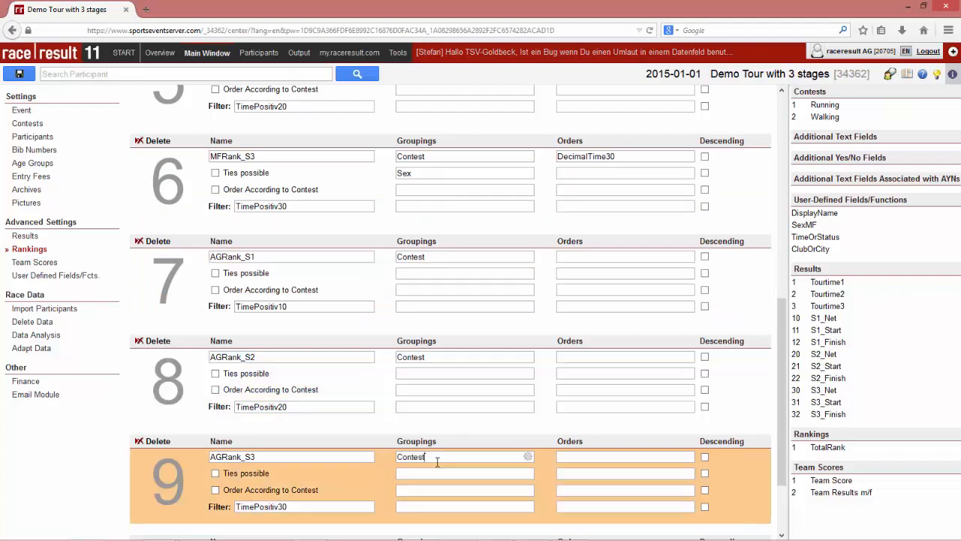
Set the second grouping of AGRank_S1 to the AgeGroupID1 field
{"action": "left_click", "coordinate": [425, 272]}
{"action": "left_click", "coordinate": [530, 275]}
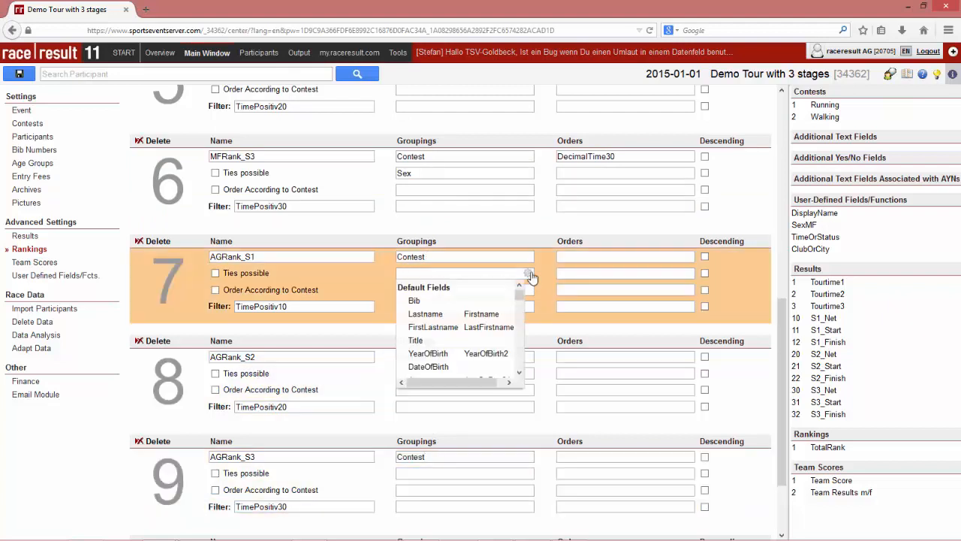
{"action": "type", "text": "AgeGroup"}
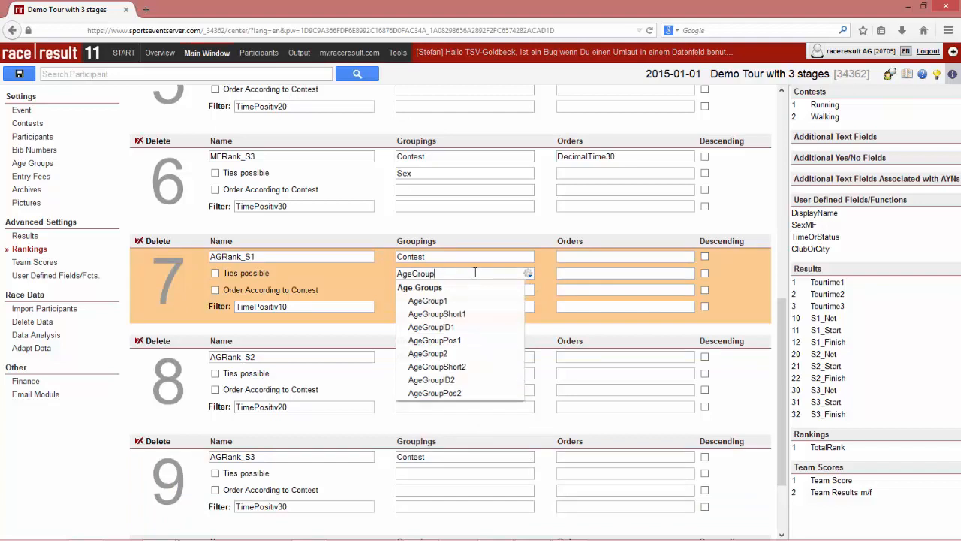
{"action": "left_click", "coordinate": [448, 327]}
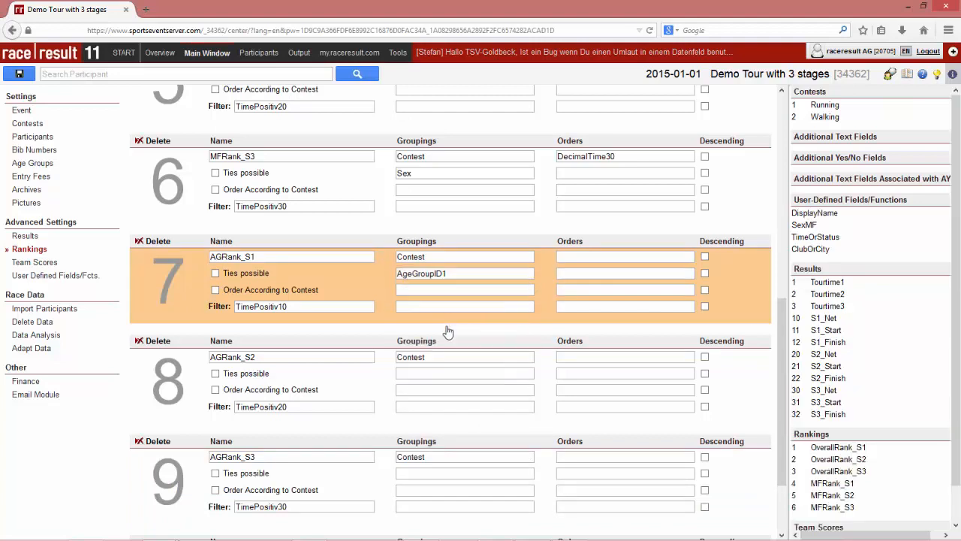
{"action": "left_click", "coordinate": [528, 276]}
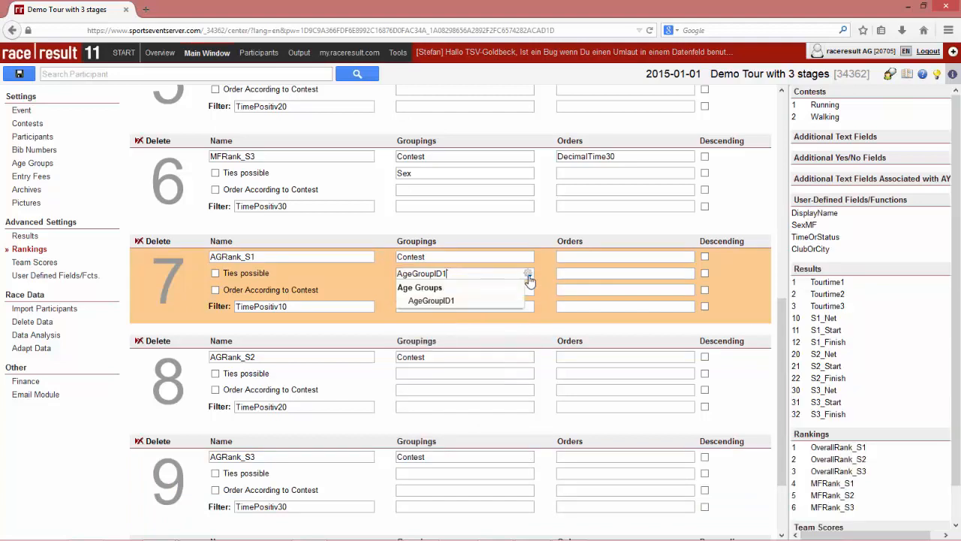
Copy the AgeGroupID1 grouping from AGRank_S1 as the second grouping of AGRank_S2 and AGRank_S3
{"action": "left_click", "coordinate": [529, 277]}
{"action": "double_click", "coordinate": [495, 275]}
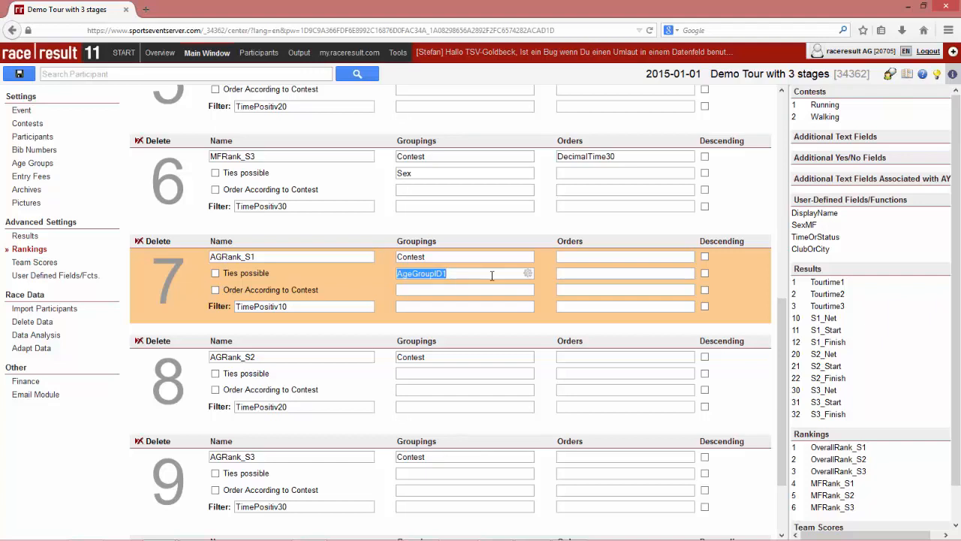
{"action": "left_click", "coordinate": [436, 371]}
{"action": "key", "text": "ctrl+v"}
{"action": "left_click", "coordinate": [422, 473]}
{"action": "key", "text": "ctrl+v"}
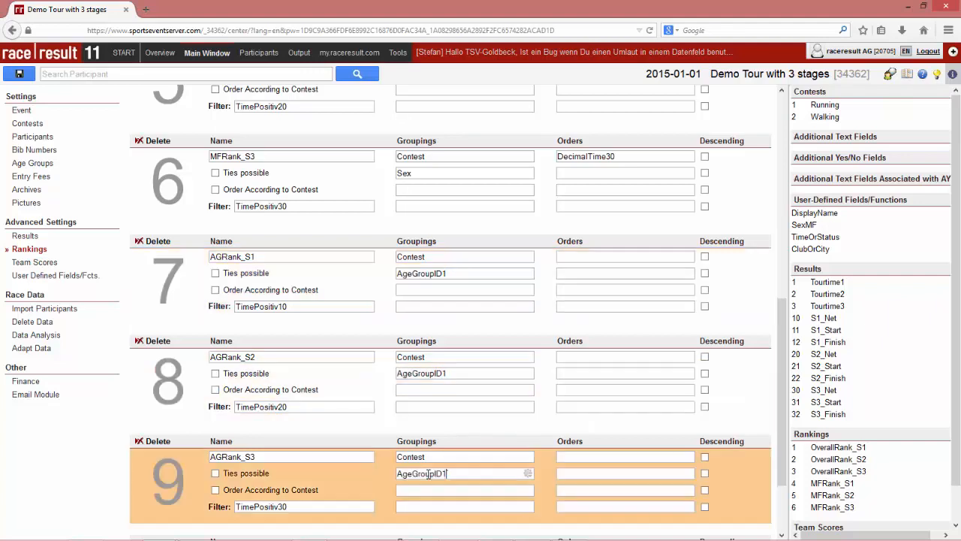
Copy the DecimalTime30 order from MFRank_S3 into AGRank_S3 and set the order of AGRank_S2 to DecimalTime20
{"action": "left_click", "coordinate": [636, 157]}
{"action": "double_click", "coordinate": [635, 157]}
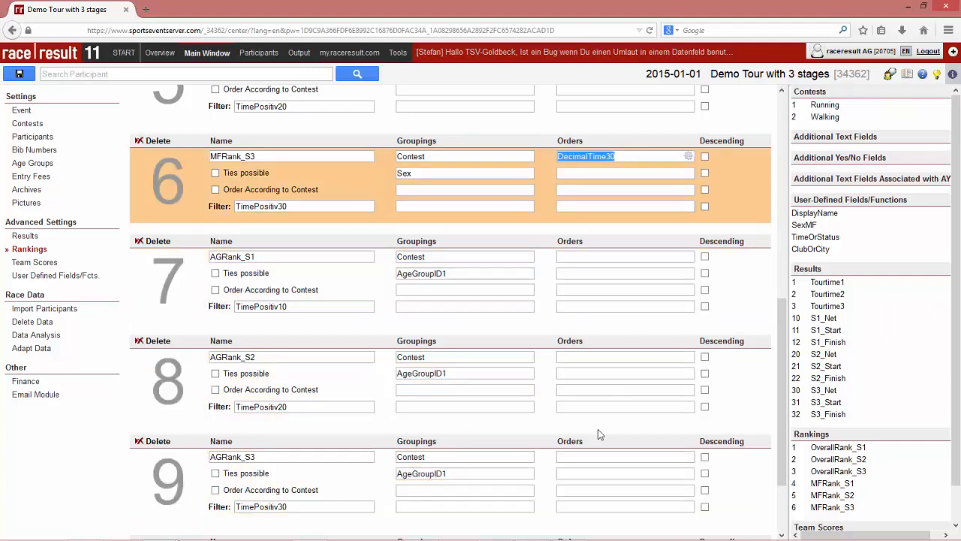
{"action": "left_click", "coordinate": [592, 460]}
{"action": "key", "text": "ctrl+v"}
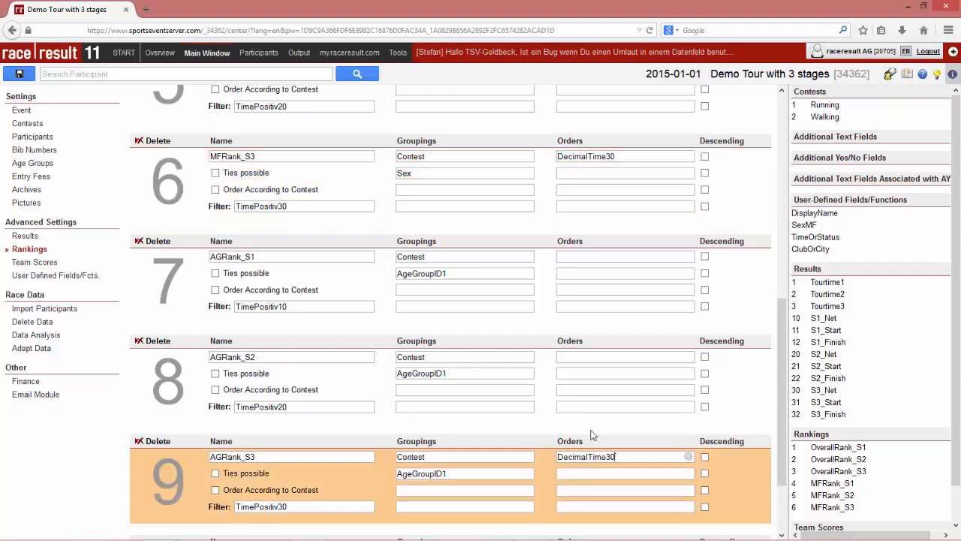
{"action": "left_click", "coordinate": [588, 363]}
{"action": "key", "text": "ctrl+v"}
{"action": "key", "text": "Left"}
{"action": "key", "text": "BackSpace"}
{"action": "type", "text": "2"}
Set the order of AGRank_S1 to DecimalTime10 and save the rankings
{"action": "key", "text": "Up"}
{"action": "key", "text": "Up"}
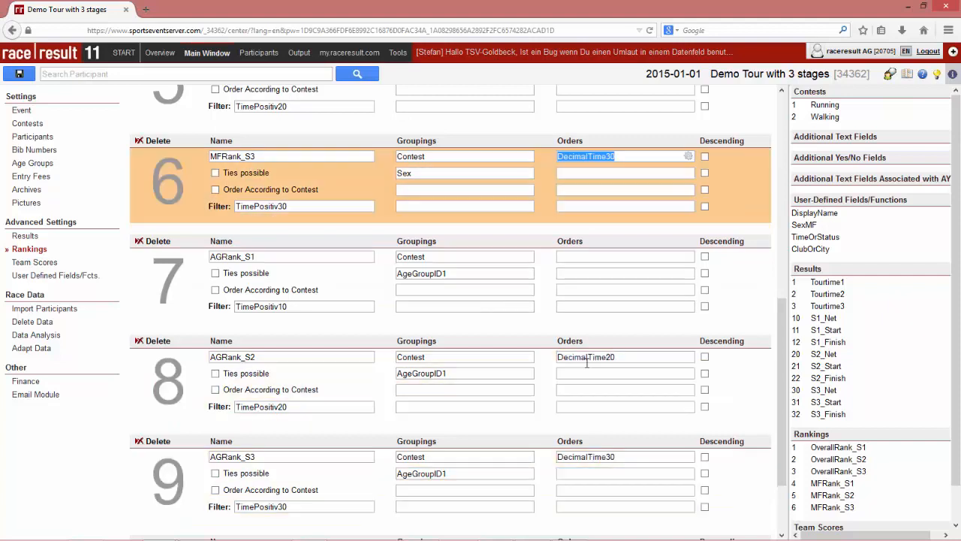
{"action": "key", "text": "Down"}
{"action": "key", "text": "ctrl+v"}
{"action": "key", "text": "Left"}
{"action": "key", "text": "BackSpace"}
{"action": "type", "text": "1"}
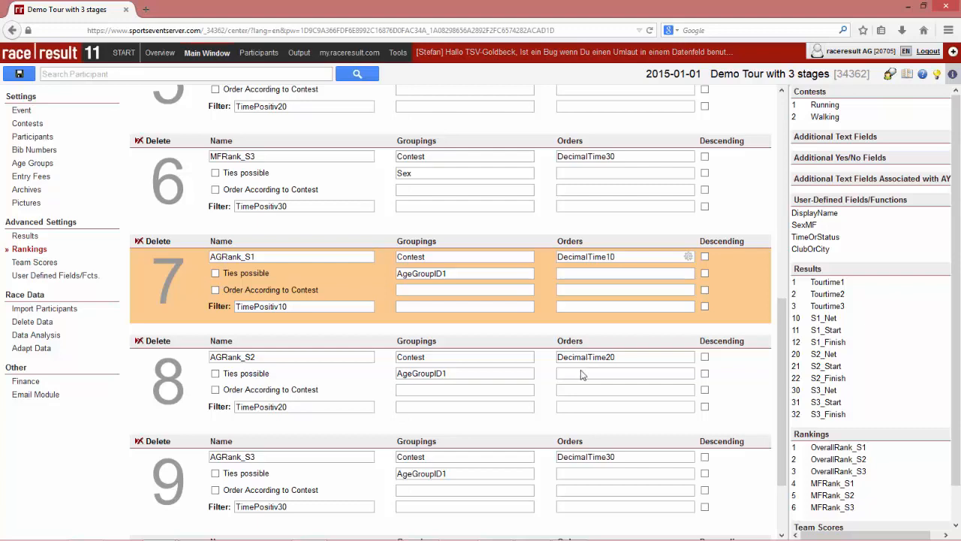
{"action": "left_click", "coordinate": [21, 76]}
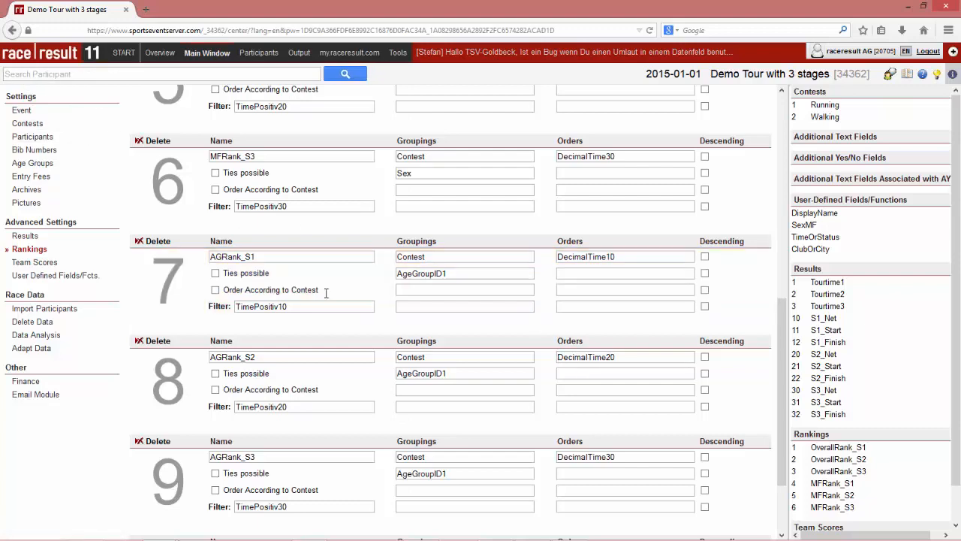
Add a tenth ranking named OverallRank_AS1
{"action": "scroll", "coordinate": [326, 293], "scroll_direction": "down", "scroll_amount": 2}
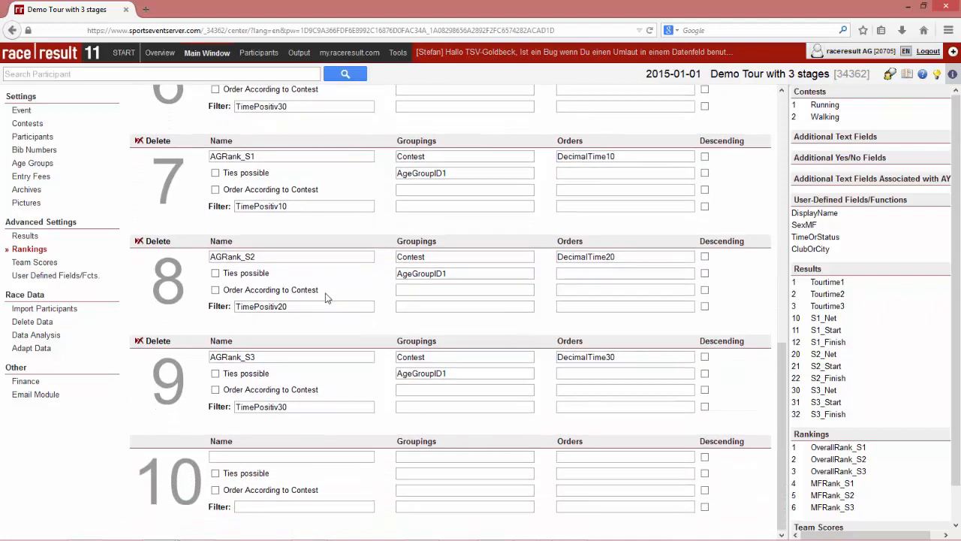
{"action": "left_click", "coordinate": [268, 455]}
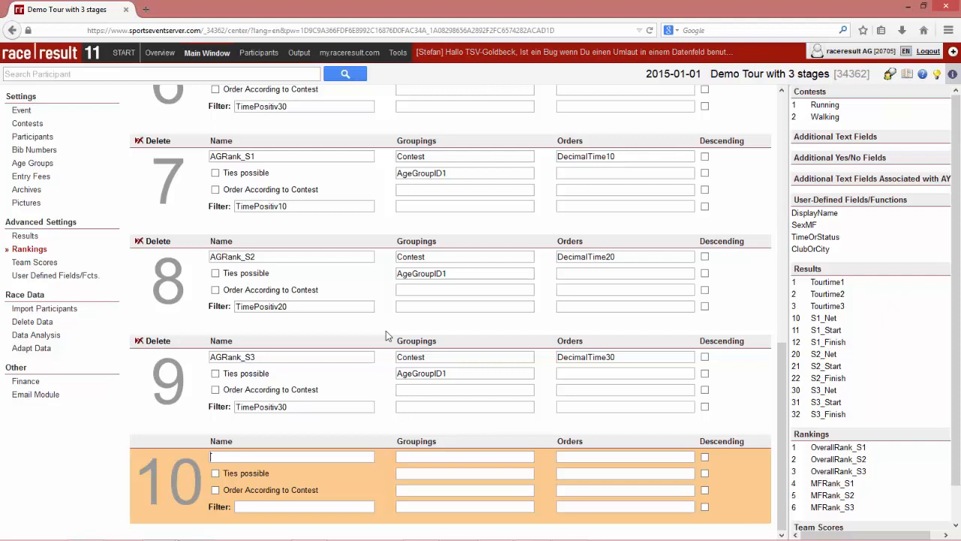
{"action": "key", "text": "BackSpace"}
{"action": "type", "text": "OverallRank_A"}
{"action": "type", "text": "S1"}
{"action": "key", "text": "ctrl+a"}
{"action": "key", "text": "Tab"}
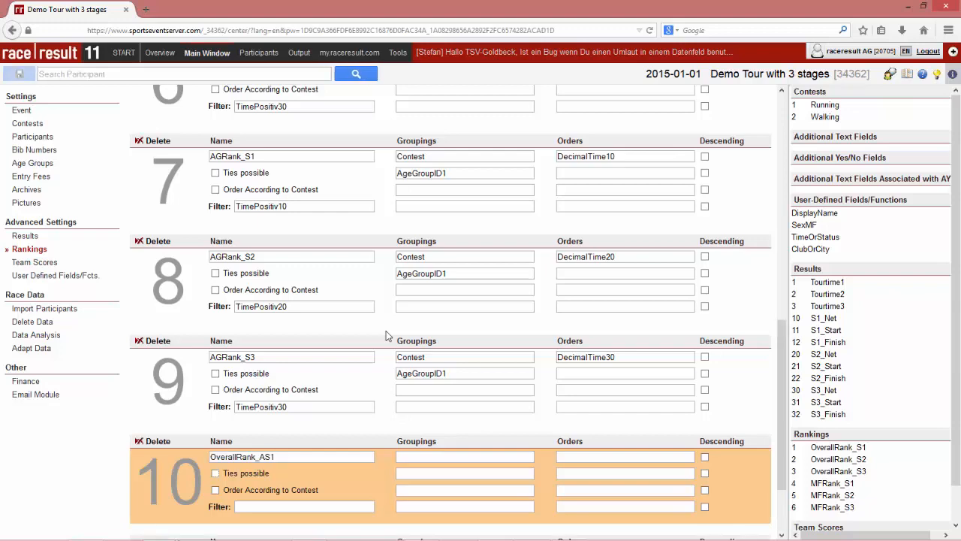
Add two more rankings from the copied name, called OverallRank_AS2 and OverallRank_AS3
{"action": "scroll", "coordinate": [386, 336], "scroll_direction": "down", "scroll_amount": 2}
{"action": "left_click", "coordinate": [314, 461]}
{"action": "key", "text": "ctrl+v"}
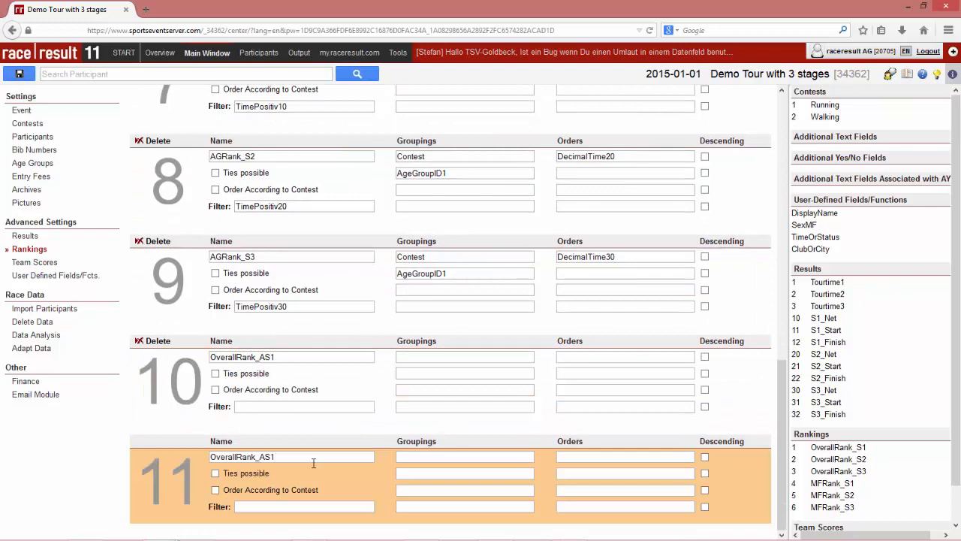
{"action": "key", "text": "BackSpace"}
{"action": "type", "text": "2"}
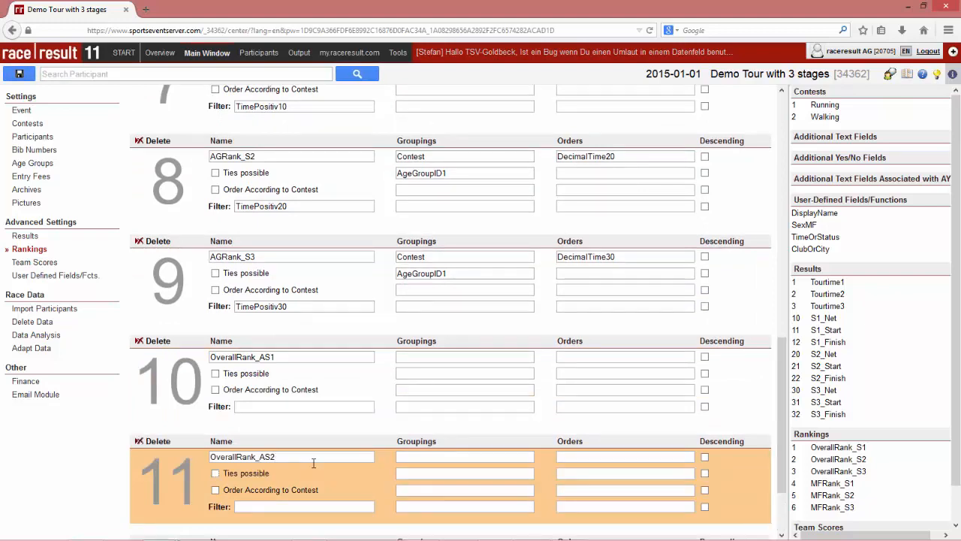
{"action": "scroll", "coordinate": [314, 462], "scroll_direction": "down", "scroll_amount": 1}
{"action": "left_click", "coordinate": [312, 511]}
{"action": "key", "text": "ctrl+v"}
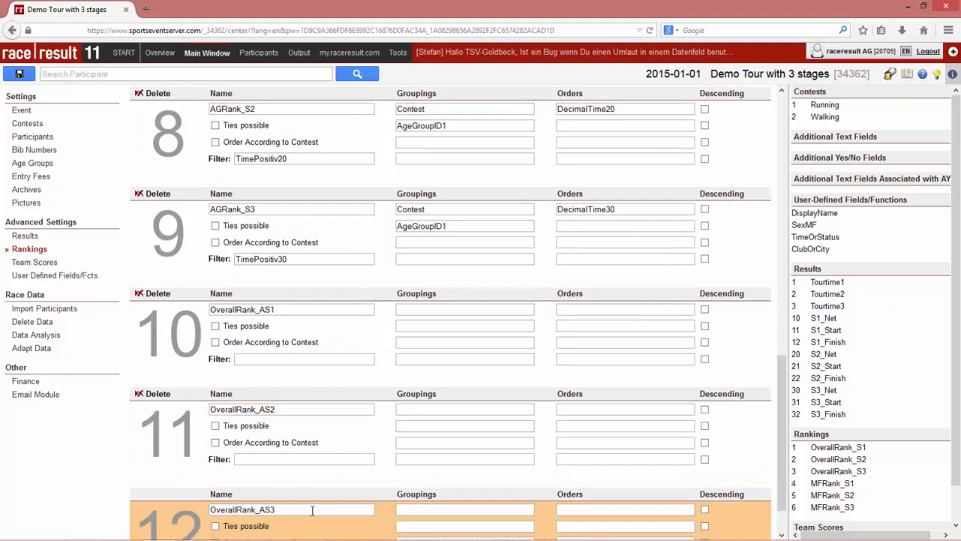
Compare the OverallRank_S1 ranking with the new OverallRank_AS1 entry and check the tour time numbers in the results overview
{"action": "left_click", "coordinate": [293, 305]}
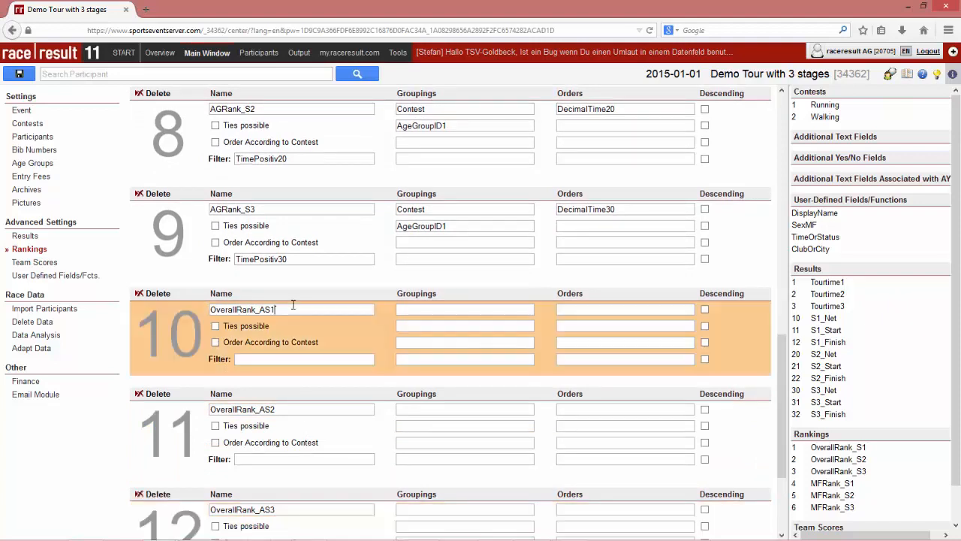
{"action": "scroll", "coordinate": [293, 305], "scroll_direction": "up", "scroll_amount": 10}
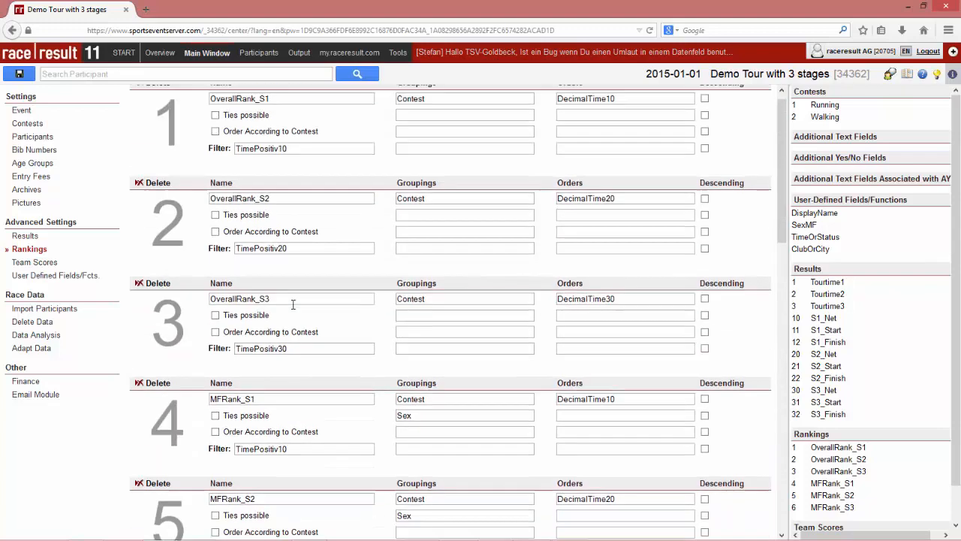
{"action": "left_click", "coordinate": [292, 111]}
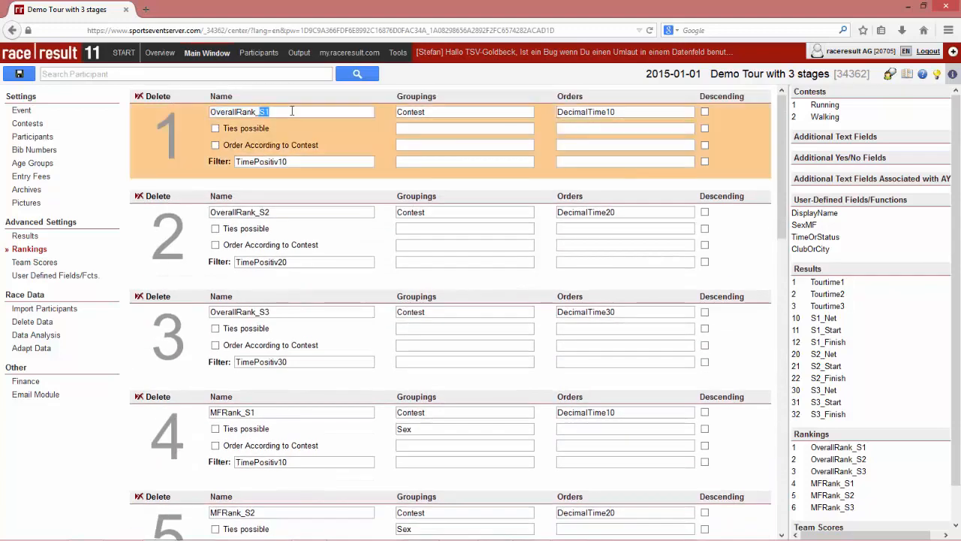
{"action": "scroll", "coordinate": [292, 111], "scroll_direction": "down", "scroll_amount": 3}
{"action": "scroll", "coordinate": [292, 111], "scroll_direction": "down", "scroll_amount": 6}
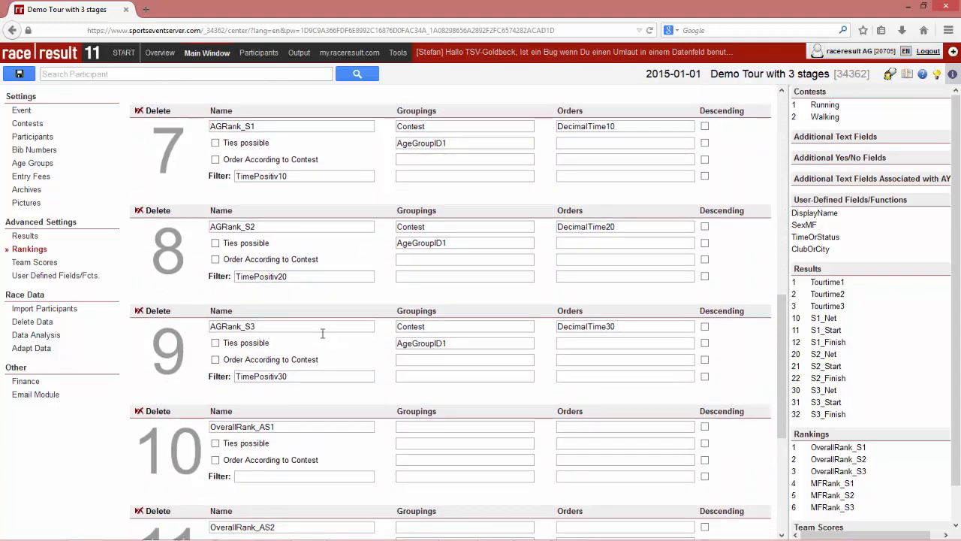
{"action": "scroll", "coordinate": [323, 332], "scroll_direction": "down", "scroll_amount": 2}
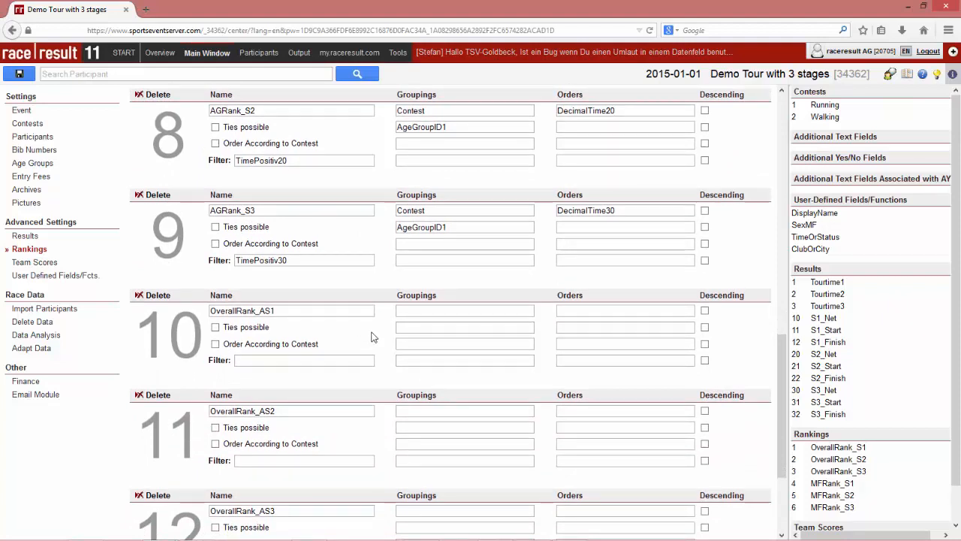
{"action": "left_click", "coordinate": [433, 309]}
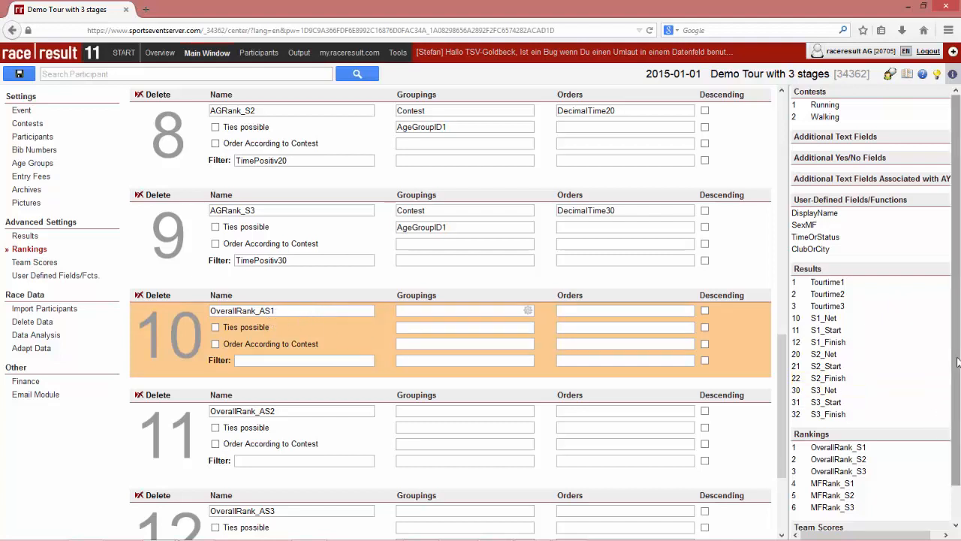
{"action": "scroll", "coordinate": [958, 381], "scroll_direction": "down", "scroll_amount": 1}
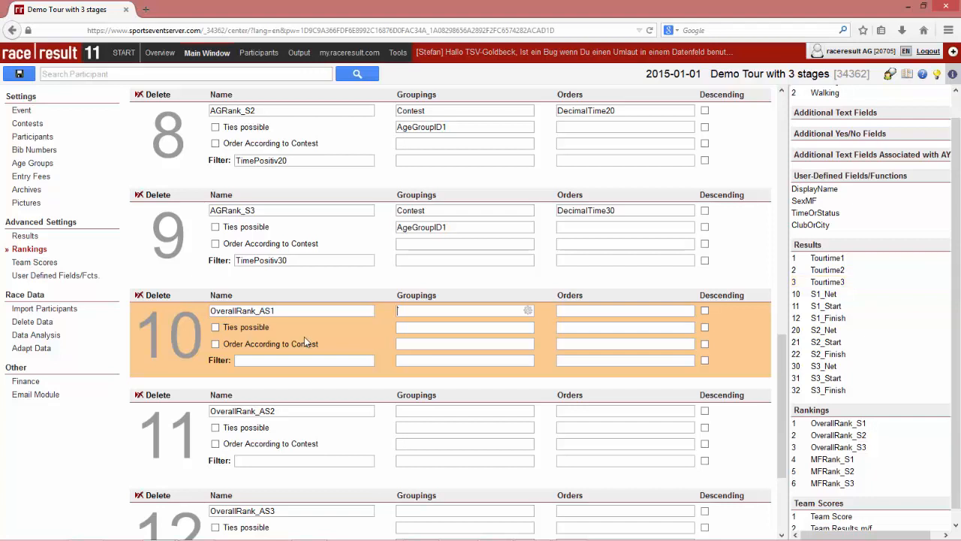
Set the filters of OverallRank_AS1, OverallRank_AS2 and OverallRank_AS3 to TimePositive1, TimePositive2 and TimePositive3 respectively
{"action": "left_click", "coordinate": [302, 361]}
{"action": "type", "text": "TimePositive1"}
{"action": "double_click", "coordinate": [301, 361]}
{"action": "key", "text": "ctrl+c"}
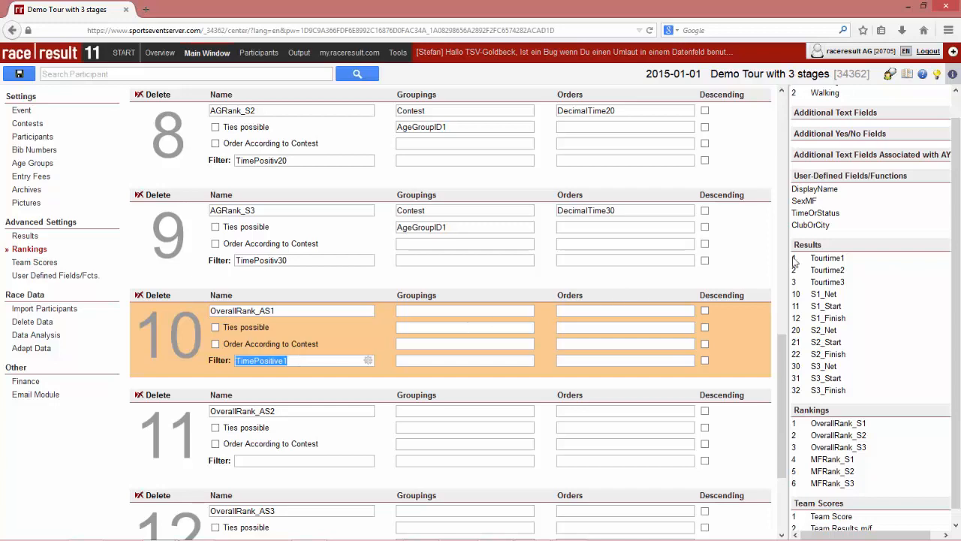
{"action": "left_click", "coordinate": [323, 460]}
{"action": "key", "text": "ctrl+v"}
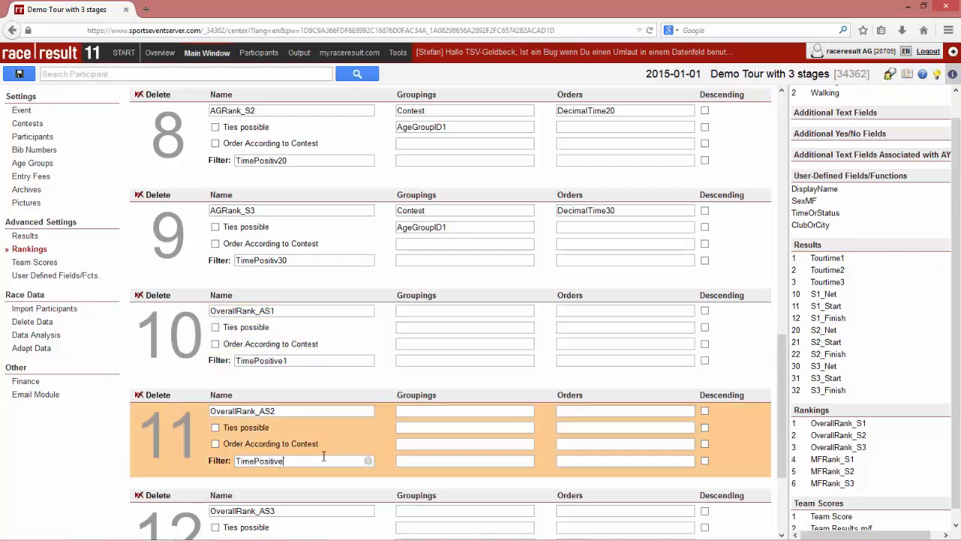
{"action": "scroll", "coordinate": [324, 460], "scroll_direction": "down", "scroll_amount": 3}
{"action": "left_click", "coordinate": [315, 455]}
{"action": "key", "text": "ctrl+v"}
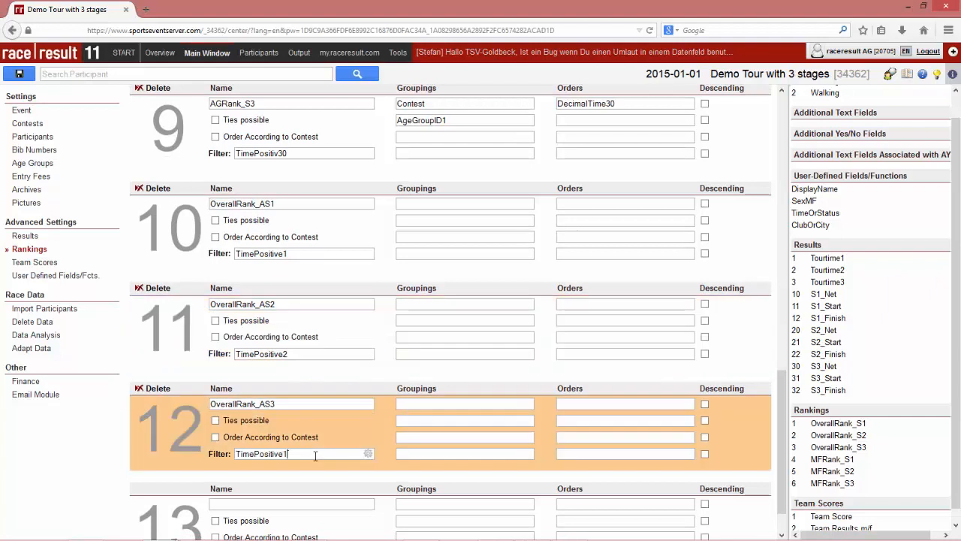
Copy the Contest grouping from AGRank_S3 as the first grouping of OverallRank_AS1, OverallRank_AS2 and OverallRank_AS3
{"action": "double_click", "coordinate": [437, 103]}
{"action": "key", "text": "ctrl+c"}
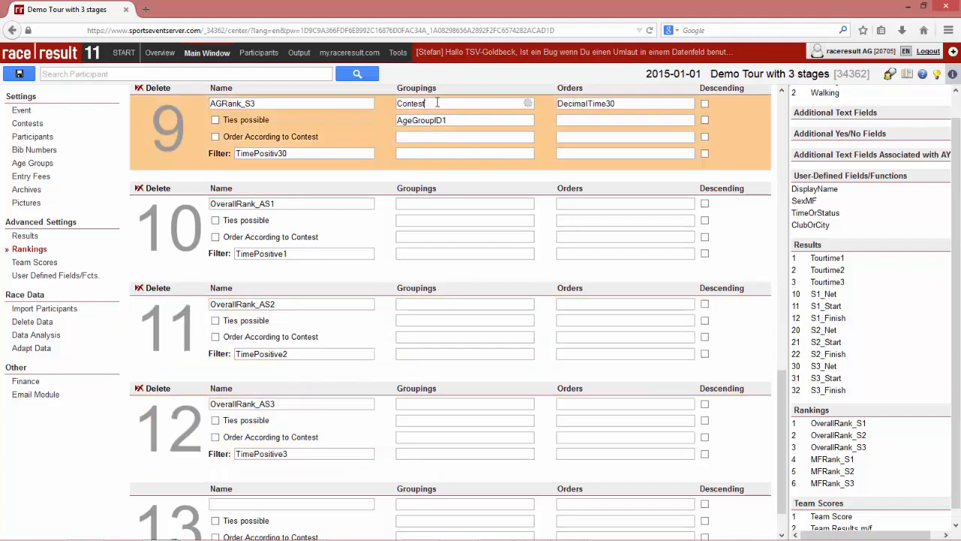
{"action": "left_click", "coordinate": [424, 201]}
{"action": "key", "text": "ctrl+v"}
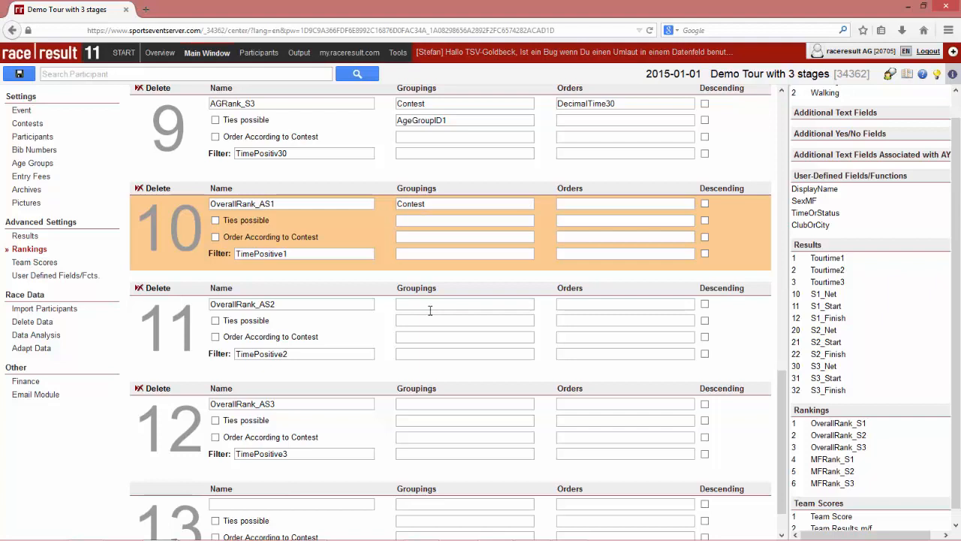
{"action": "left_click", "coordinate": [430, 305]}
{"action": "key", "text": "ctrl+v"}
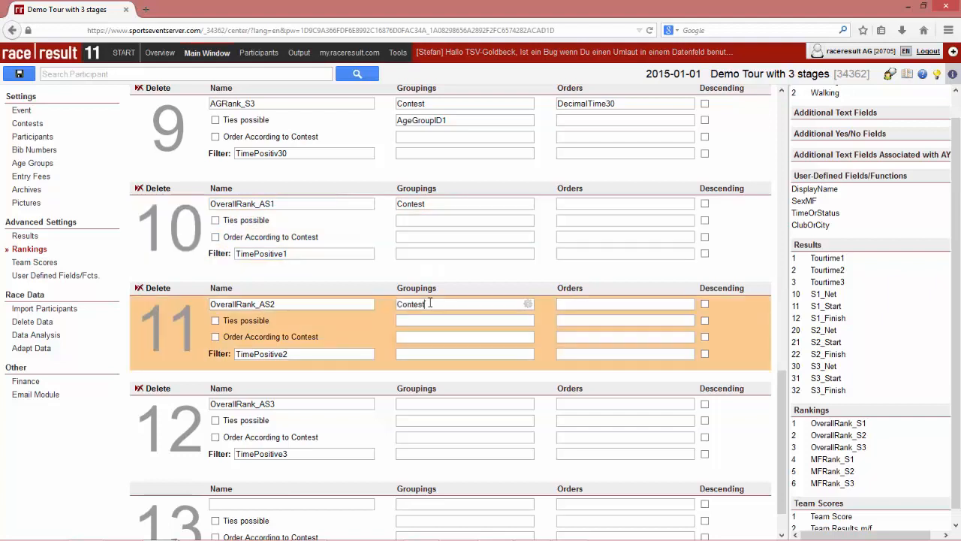
{"action": "left_click", "coordinate": [435, 406]}
{"action": "key", "text": "ctrl+v"}
{"action": "key", "text": "Tab"}
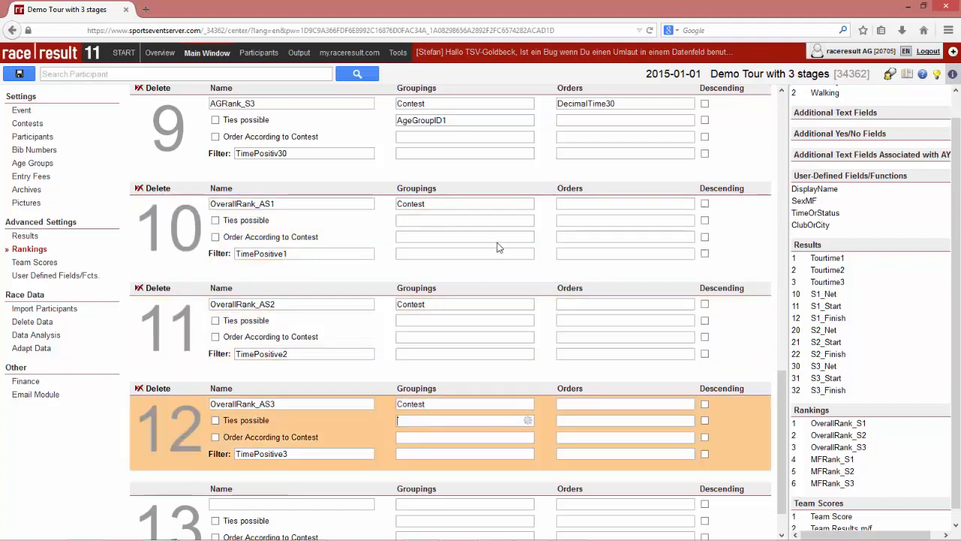
Set the order of OverallRank_AS1 to DecimalTime1 and the order of OverallRank_AS2 to DecimalTime2
{"action": "left_click", "coordinate": [578, 203]}
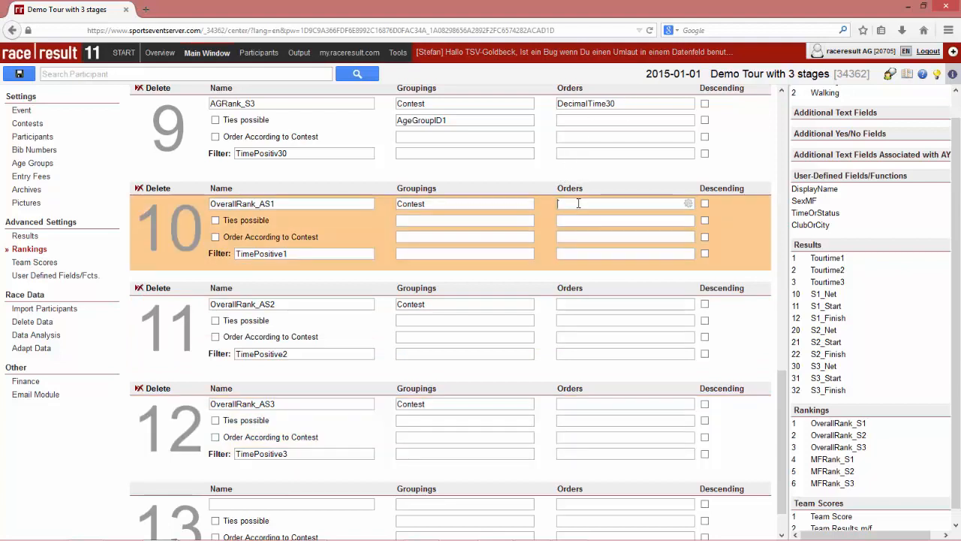
{"action": "type", "text": "DecimalTime1"}
{"action": "key", "text": "ctrl+a"}
{"action": "key", "text": "Down"}
{"action": "key", "text": "Up"}
{"action": "key", "text": "ctrl+c"}
{"action": "key", "text": "Down"}
{"action": "key", "text": "ctrl+v"}
{"action": "key", "text": "BackSpace"}
{"action": "type", "text": "2"}
Set the order of OverallRank_AS3 to DecimalTime3 and save the rankings
{"action": "key", "text": "Down"}
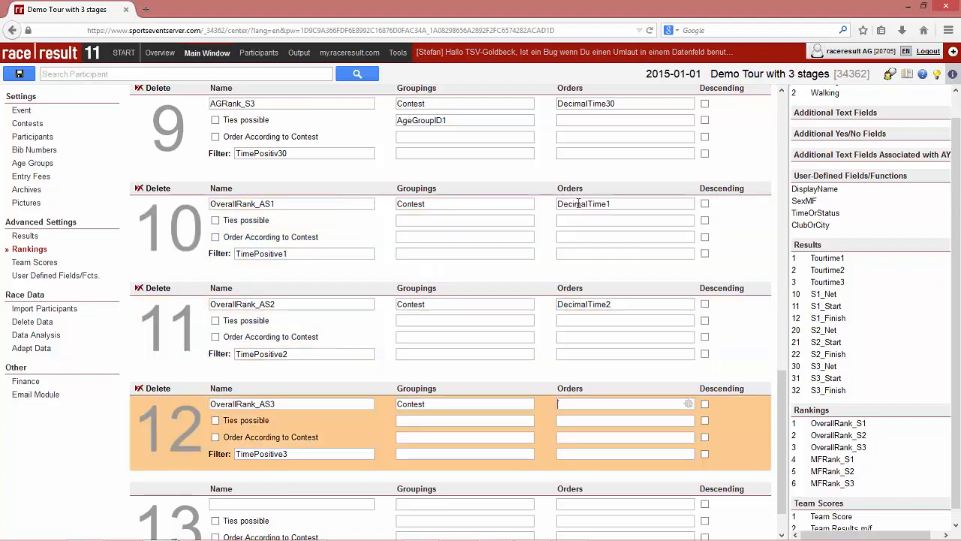
{"action": "key", "text": "ctrl+v"}
{"action": "key", "text": "BackSpace"}
{"action": "type", "text": "3"}
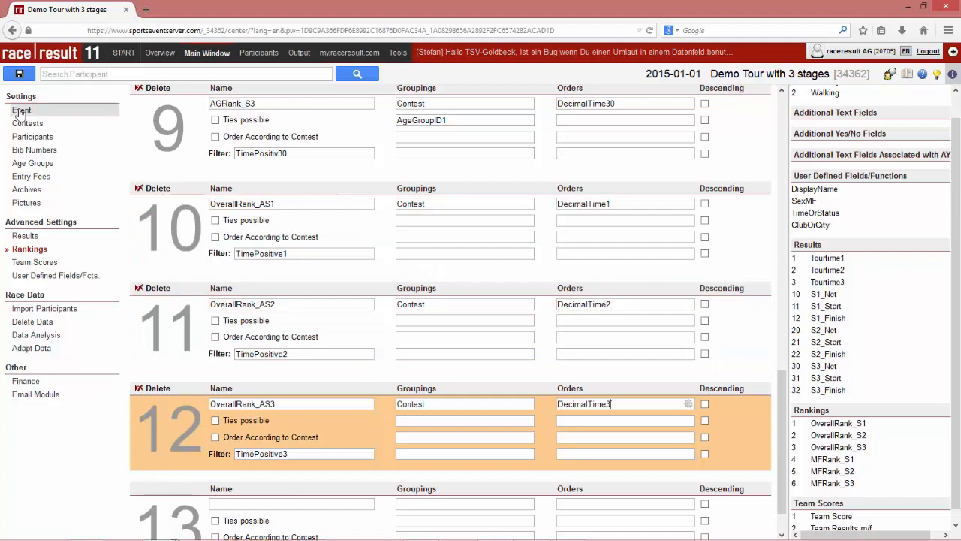
{"action": "left_click", "coordinate": [19, 74]}
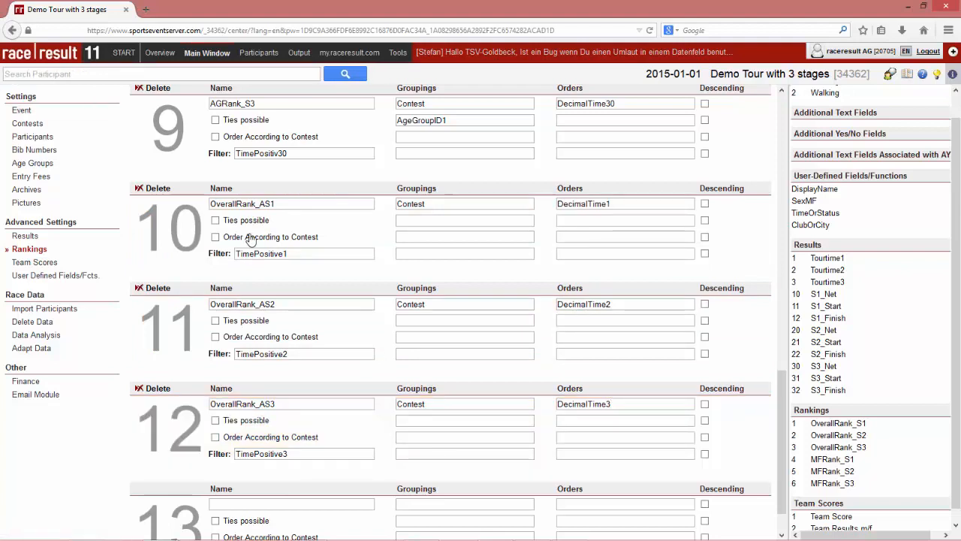
Add a thirteenth ranking named MFRank_AS1 and copy its name
{"action": "scroll", "coordinate": [251, 239], "scroll_direction": "down", "scroll_amount": 1}
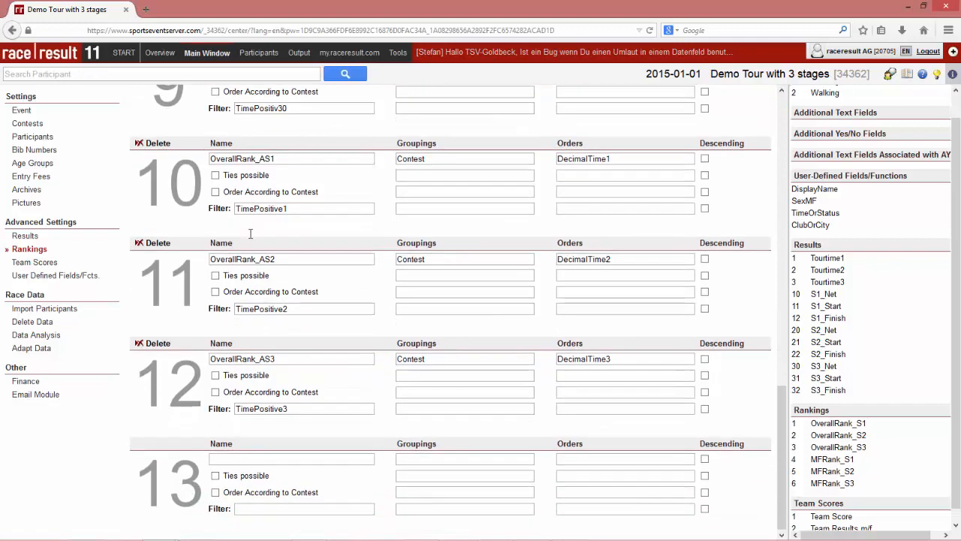
{"action": "left_click", "coordinate": [283, 456]}
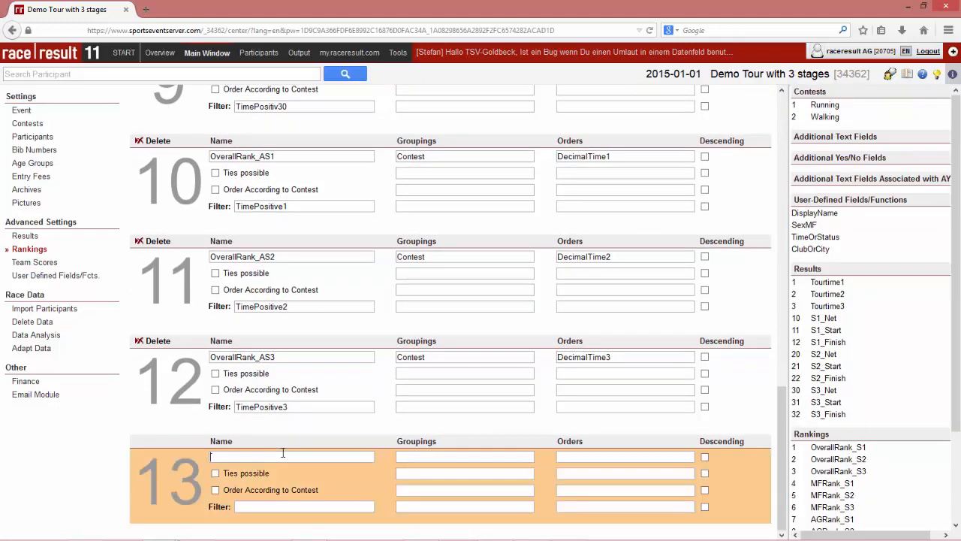
{"action": "type", "text": "MFRank_AS1"}
{"action": "key", "text": "ctrl+a"}
{"action": "key", "text": "ctrl+c"}
{"action": "key", "text": "Tab"}
Add a fourteenth ranking from the copied name, called MFRank_AS2
{"action": "scroll", "coordinate": [283, 454], "scroll_direction": "down", "scroll_amount": 3}
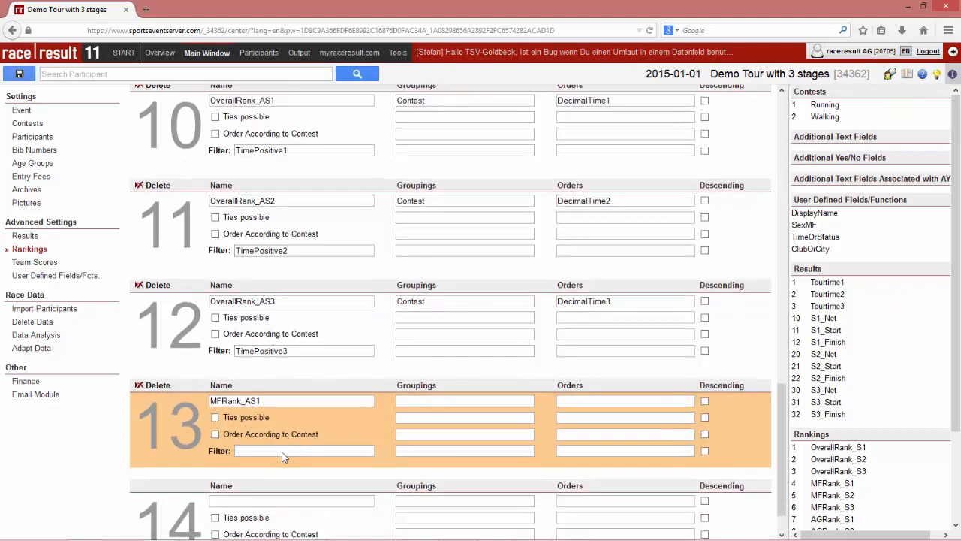
{"action": "left_click", "coordinate": [282, 453]}
{"action": "key", "text": "ctrl+v"}
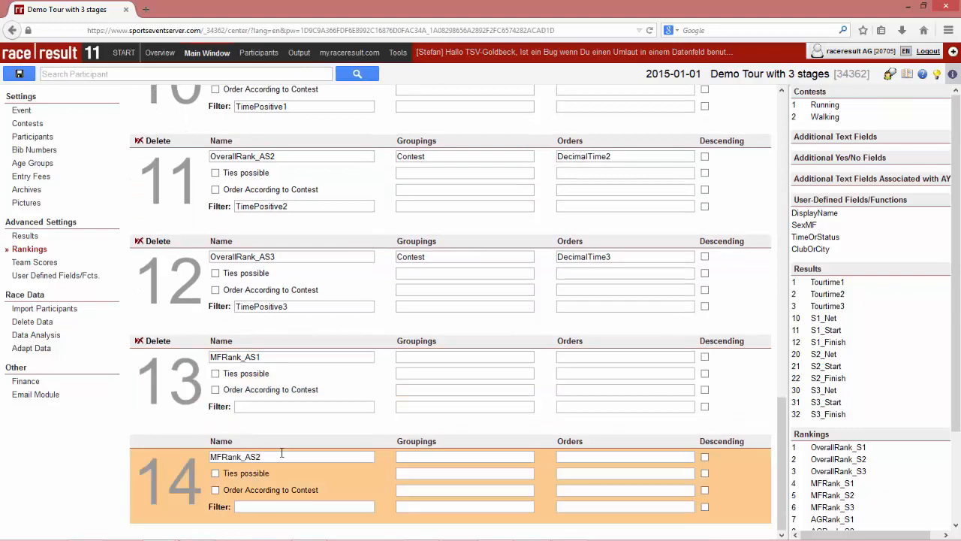
Add a fifteenth ranking from the copied name, called MFRank_AS3
{"action": "key", "text": "Tab"}
{"action": "scroll", "coordinate": [282, 453], "scroll_direction": "down", "scroll_amount": 3}
{"action": "left_click", "coordinate": [282, 453]}
{"action": "key", "text": "ctrl+v"}
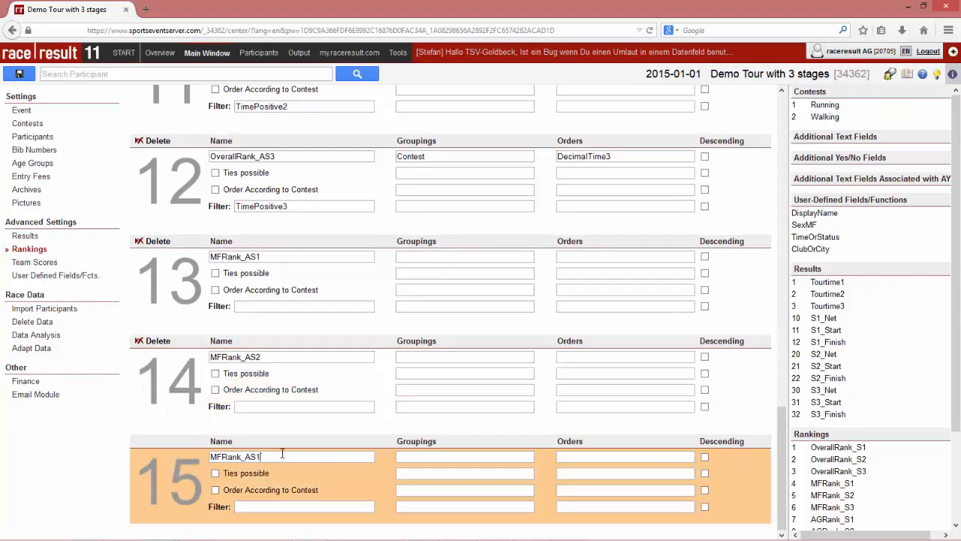
{"action": "key", "text": "BackSpace"}
{"action": "type", "text": "3"}
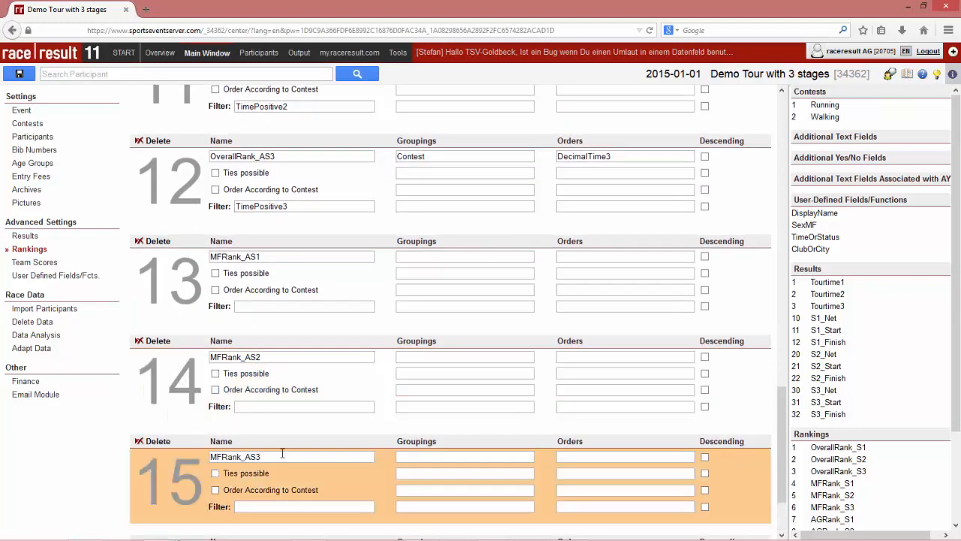
Copy the filter of OverallRank_AS3 and set the filter of MFRank_AS1 to TimePositive1
{"action": "double_click", "coordinate": [296, 206]}
{"action": "key", "text": "ctrl+c"}
{"action": "left_click", "coordinate": [284, 306]}
{"action": "key", "text": "ctrl+v"}
{"action": "key", "text": "BackSpace"}
{"action": "type", "text": "1"}
Set the filter of MFRank_AS2 to TimePositive2 and the filter of MFRank_AS3 to TimePositive3
{"action": "key", "text": "Down"}
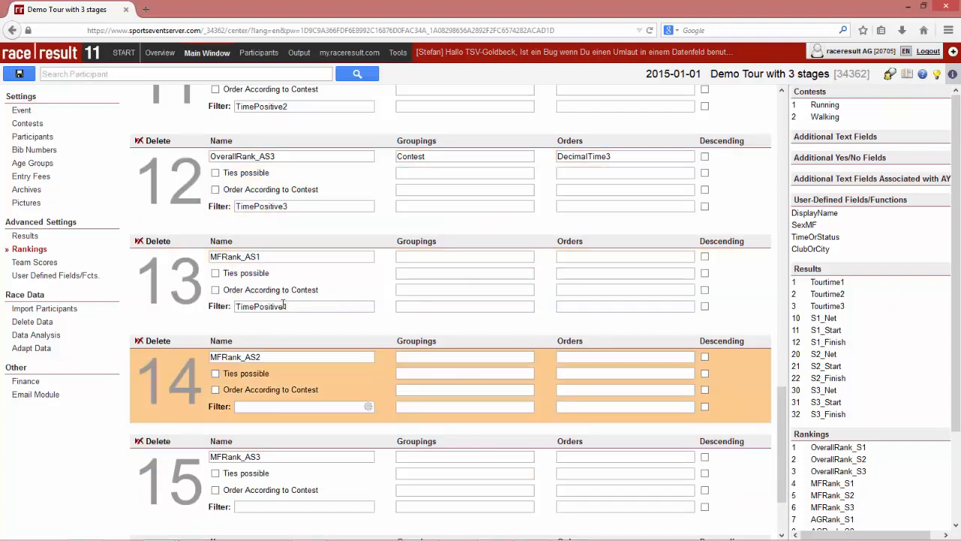
{"action": "key", "text": "ctrl+v"}
{"action": "key", "text": "BackSpace"}
{"action": "type", "text": "2"}
{"action": "key", "text": "Down"}
{"action": "key", "text": "ctrl+v"}
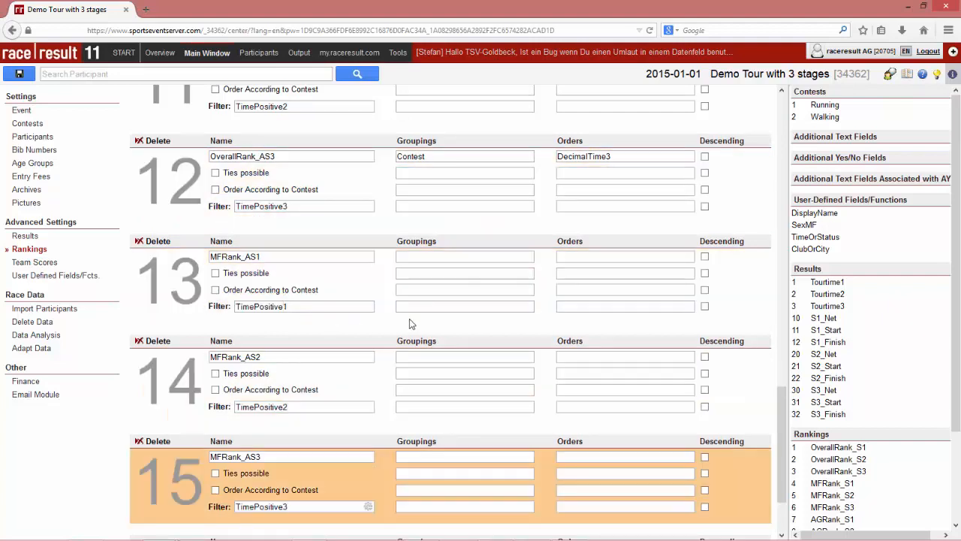
Set Contest as the first grouping of MFRank_AS1, MFRank_AS2 and MFRank_AS3, copying it from OverallRank_AS3
{"action": "double_click", "coordinate": [438, 157]}
{"action": "key", "text": "ctrl+c"}
{"action": "left_click", "coordinate": [435, 257]}
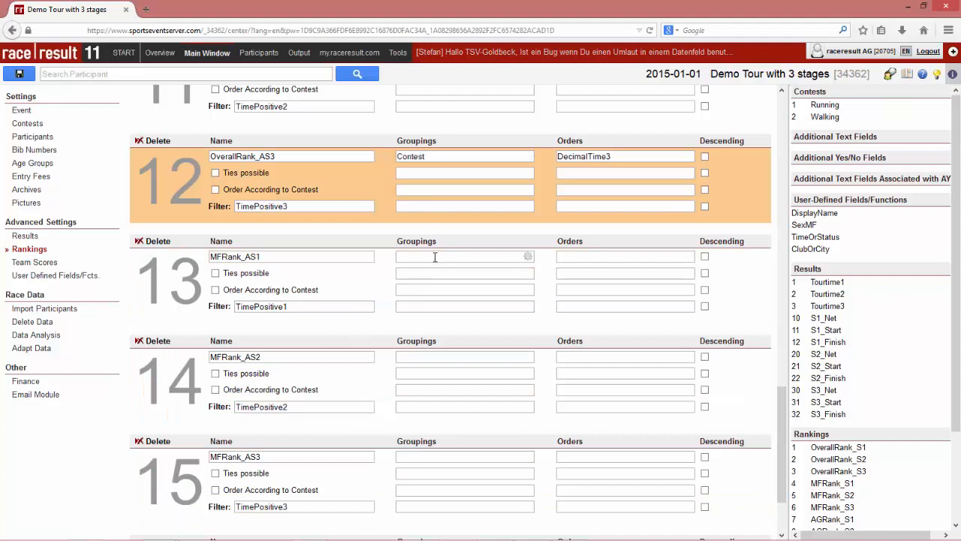
{"action": "key", "text": "ctrl+v"}
{"action": "left_click", "coordinate": [431, 357]}
{"action": "key", "text": "ctrl+v"}
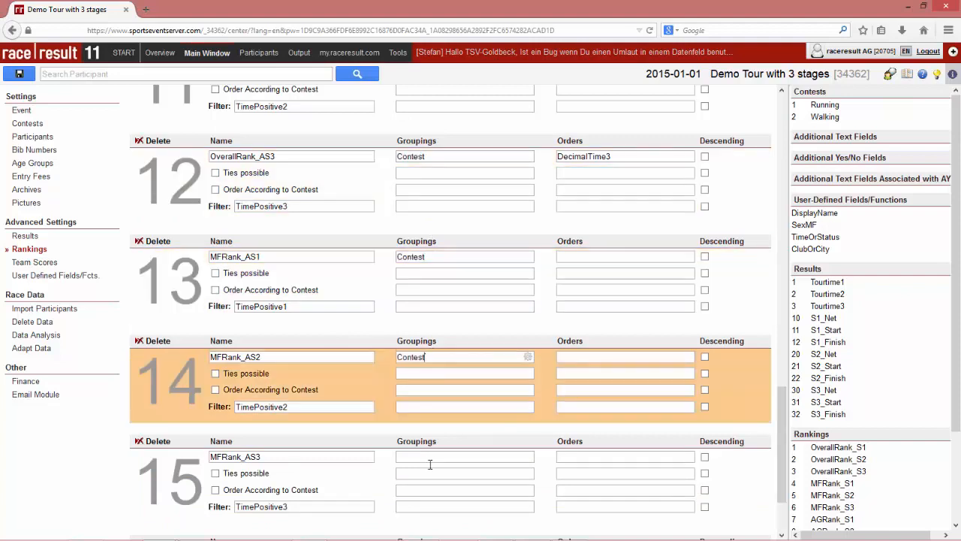
{"action": "left_click", "coordinate": [432, 456]}
{"action": "key", "text": "ctrl+v"}
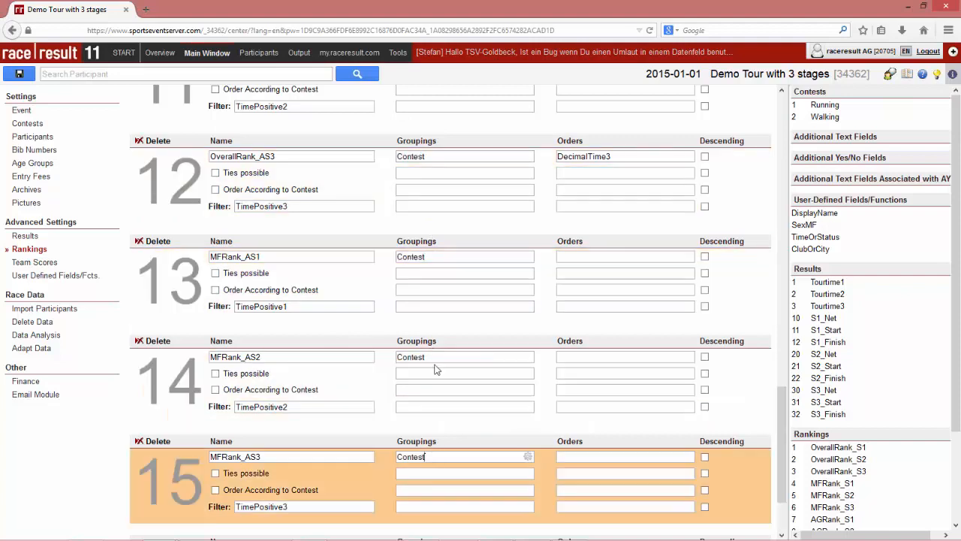
Set Sex as the second grouping of MFRank_AS1, MFRank_AS2 and MFRank_AS3
{"action": "left_click", "coordinate": [440, 275]}
{"action": "type", "text": "Sex"}
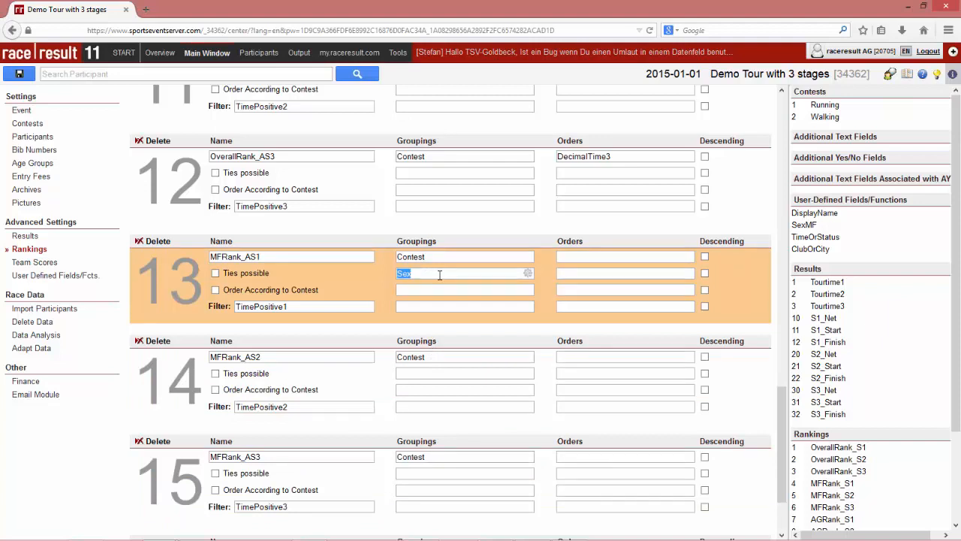
{"action": "left_click", "coordinate": [422, 369]}
{"action": "type", "text": "Sex"}
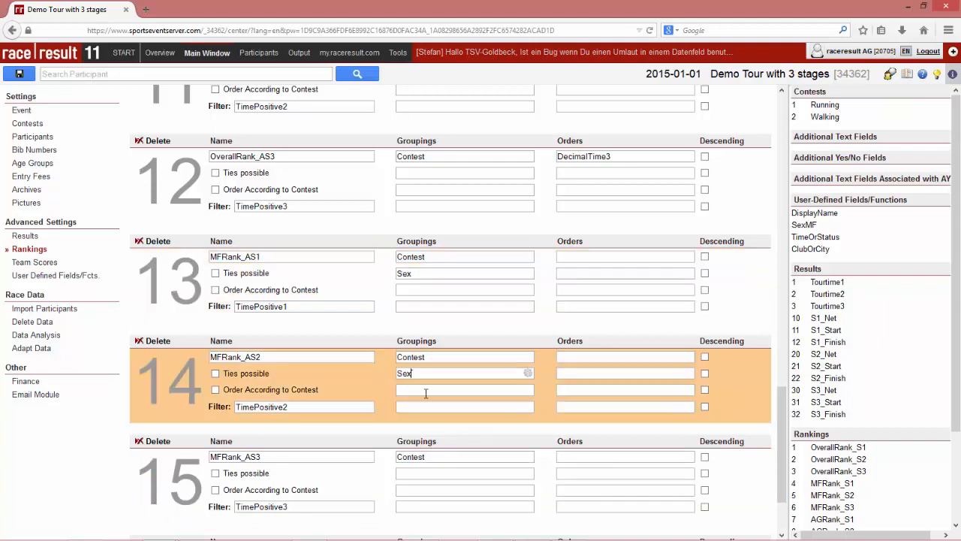
{"action": "left_click", "coordinate": [430, 473]}
{"action": "type", "text": "Sex"}
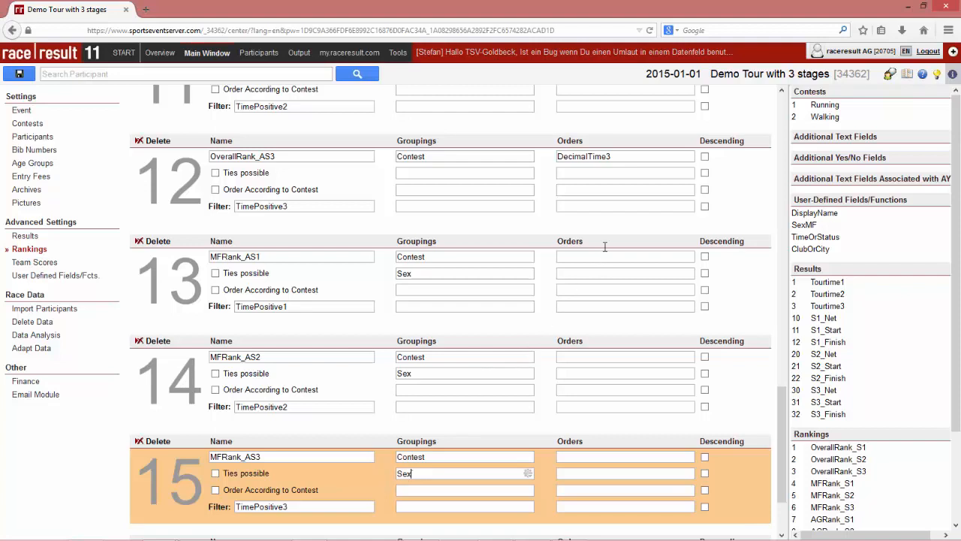
Copy the order of OverallRank_AS3 and set the order of MFRank_AS1 to DecimalTime1
{"action": "left_click", "coordinate": [629, 155]}
{"action": "key", "text": "ctrl+a"}
{"action": "key", "text": "ctrl+c"}
{"action": "left_click", "coordinate": [603, 257]}
{"action": "key", "text": "ctrl+v"}
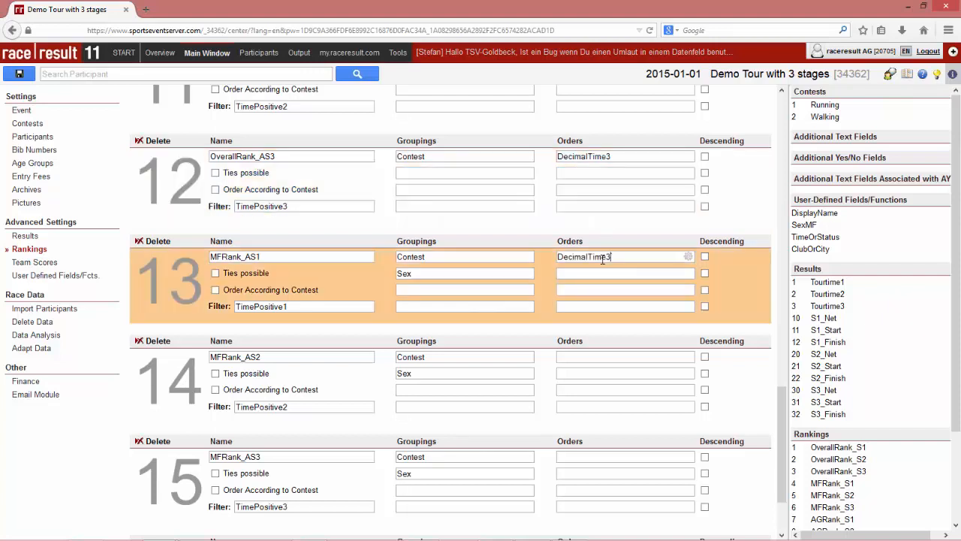
{"action": "key", "text": "BackSpace"}
{"action": "type", "text": "1"}
Set the order of MFRank_AS2 to DecimalTime2 and of MFRank_AS3 to DecimalTime3, and save the rankings
{"action": "key", "text": "Down"}
{"action": "key", "text": "ctrl+v"}
{"action": "key", "text": "BackSpace"}
{"action": "type", "text": "2"}
{"action": "key", "text": "Down"}
{"action": "key", "text": "ctrl+v"}
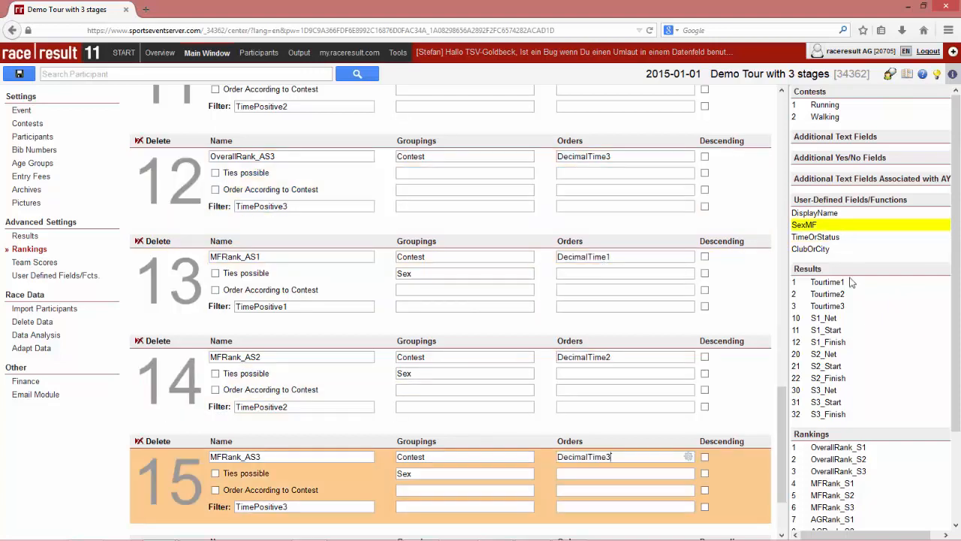
{"action": "left_click", "coordinate": [19, 74]}
Add a sixteenth ranking named AGRank_AS1 and copy its name
{"action": "scroll", "coordinate": [231, 247], "scroll_direction": "down", "scroll_amount": 3}
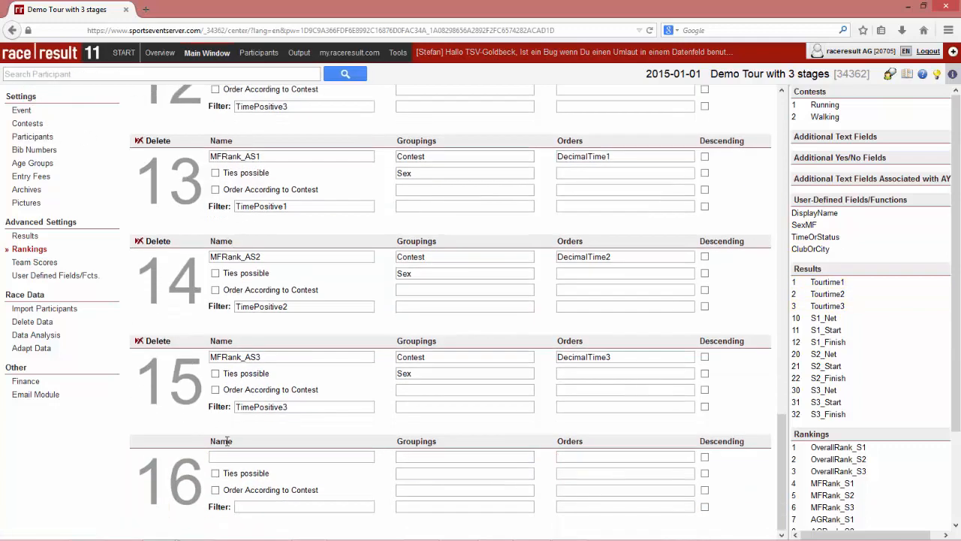
{"action": "type", "text": "AG"}
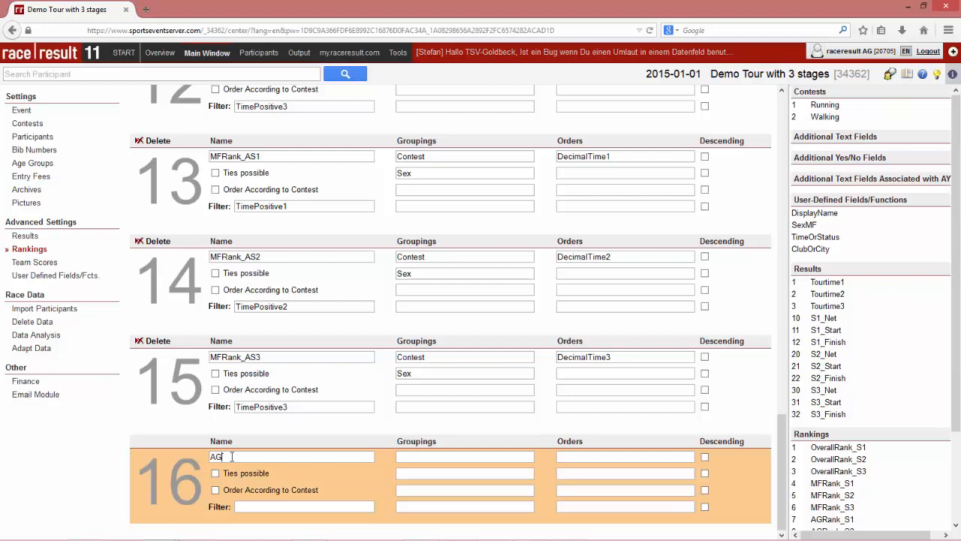
{"action": "type", "text": "Rank_AS1"}
{"action": "key", "text": "ctrl+a"}
{"action": "key", "text": "Tab"}
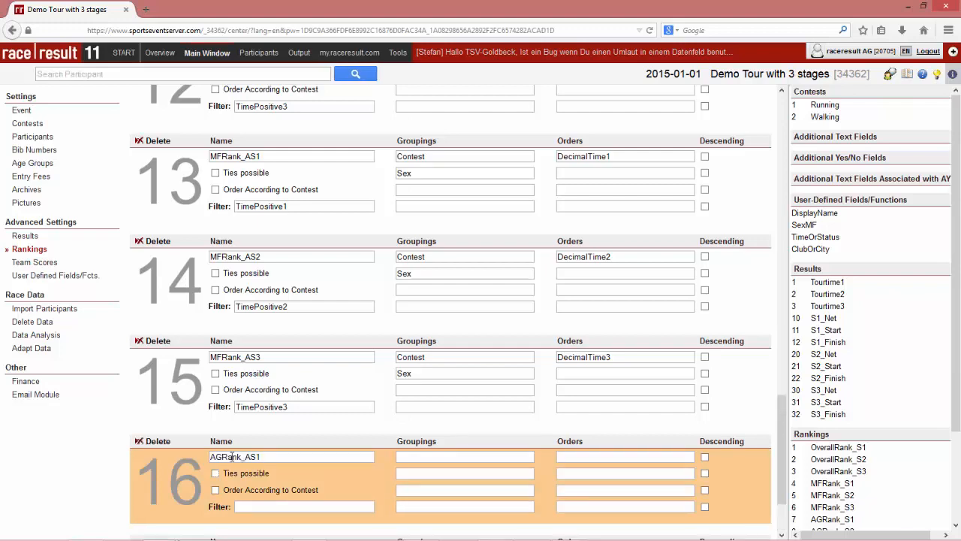
Add a seventeenth ranking from the copied name, called AGRank_AS2
{"action": "scroll", "coordinate": [234, 462], "scroll_direction": "down", "scroll_amount": 2}
{"action": "left_click", "coordinate": [257, 458]}
{"action": "key", "text": "ctrl+v"}
{"action": "key", "text": "BackSpace"}
{"action": "type", "text": "2"}
{"action": "key", "text": "Tab"}
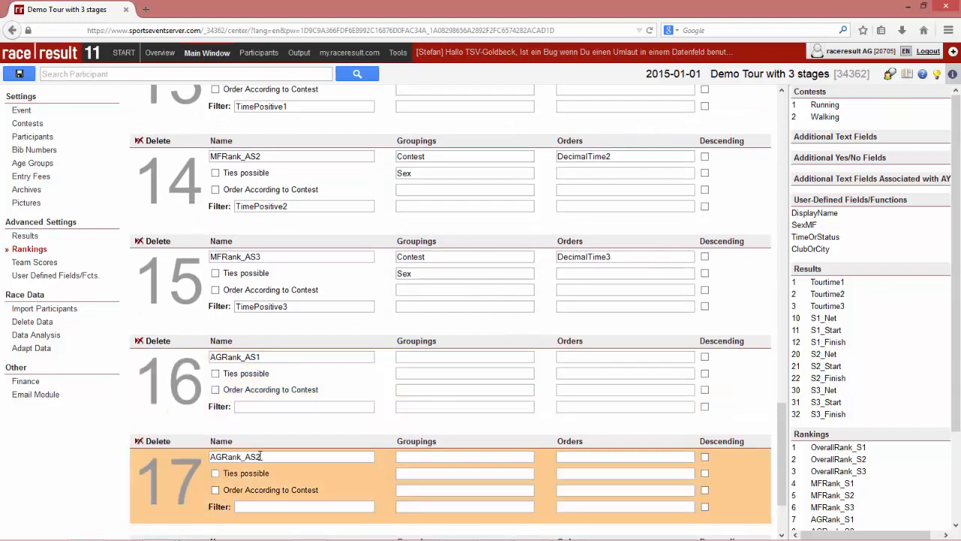
Add an eighteenth ranking from the copied name, called AGRank_AS3
{"action": "scroll", "coordinate": [260, 460], "scroll_direction": "down", "scroll_amount": 1}
{"action": "scroll", "coordinate": [260, 459], "scroll_direction": "down", "scroll_amount": 1}
{"action": "left_click", "coordinate": [263, 454]}
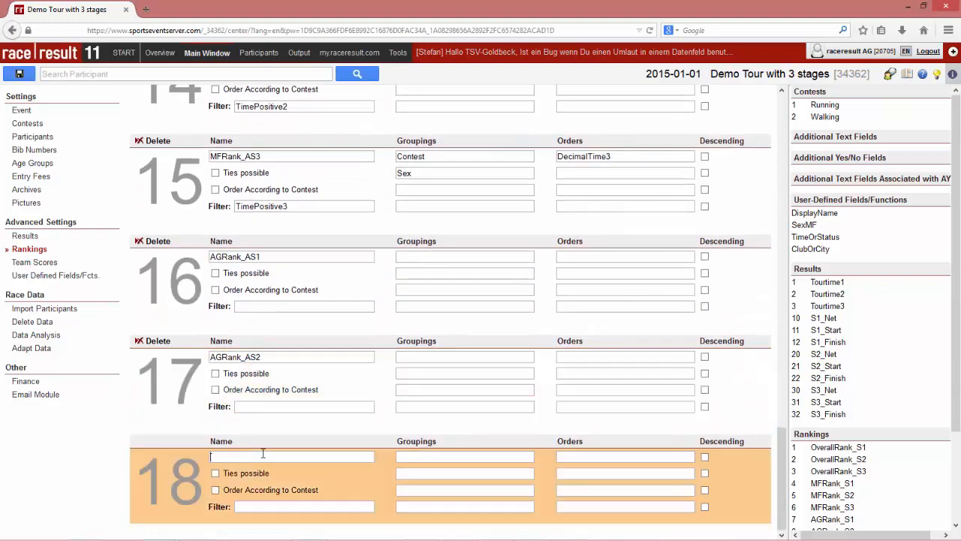
{"action": "key", "text": "ctrl+v"}
{"action": "key", "text": "BackSpace"}
{"action": "type", "text": "3"}
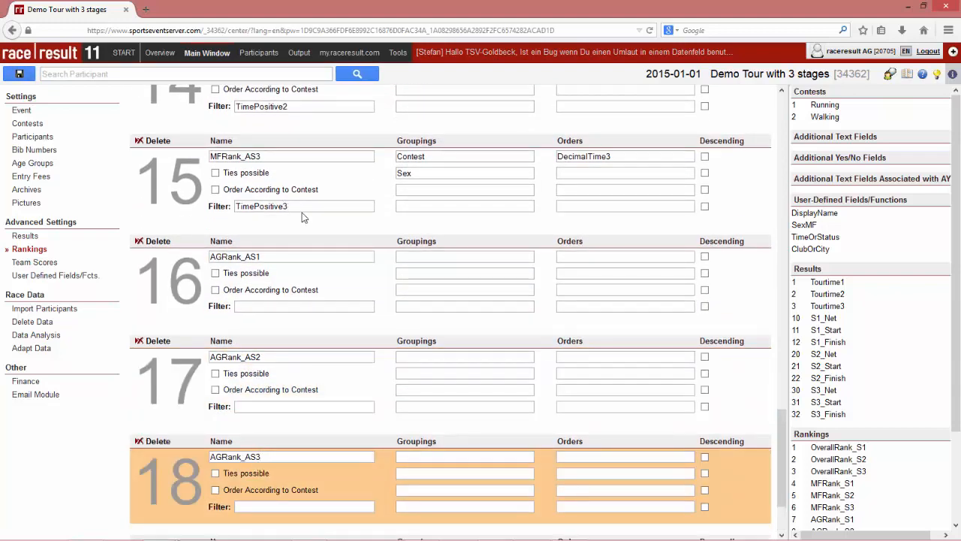
Set the filters of AGRank_AS3, AGRank_AS2 and AGRank_AS1 to TimePositive3, TimePositive2 and TimePositive1 respectively
{"action": "double_click", "coordinate": [302, 207]}
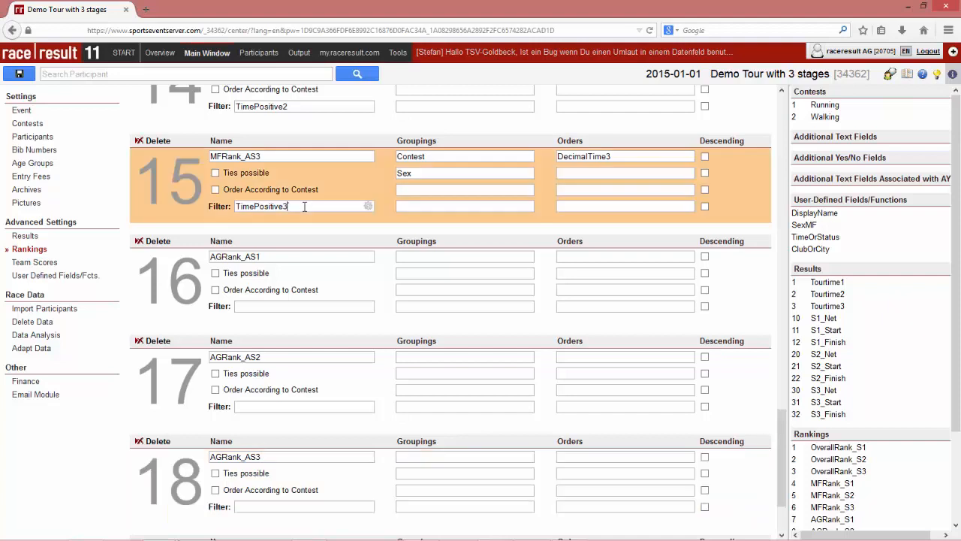
{"action": "left_click", "coordinate": [258, 507]}
{"action": "key", "text": "ctrl+v"}
{"action": "key", "text": "ctrl+v"}
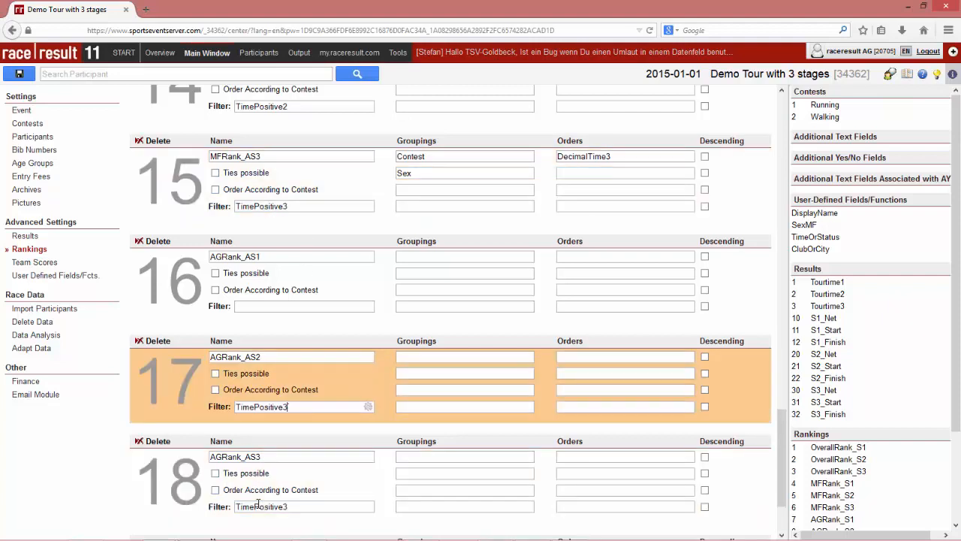
{"action": "key", "text": "BackSpace"}
{"action": "type", "text": "2"}
{"action": "key", "text": "Up"}
{"action": "key", "text": "ctrl+v"}
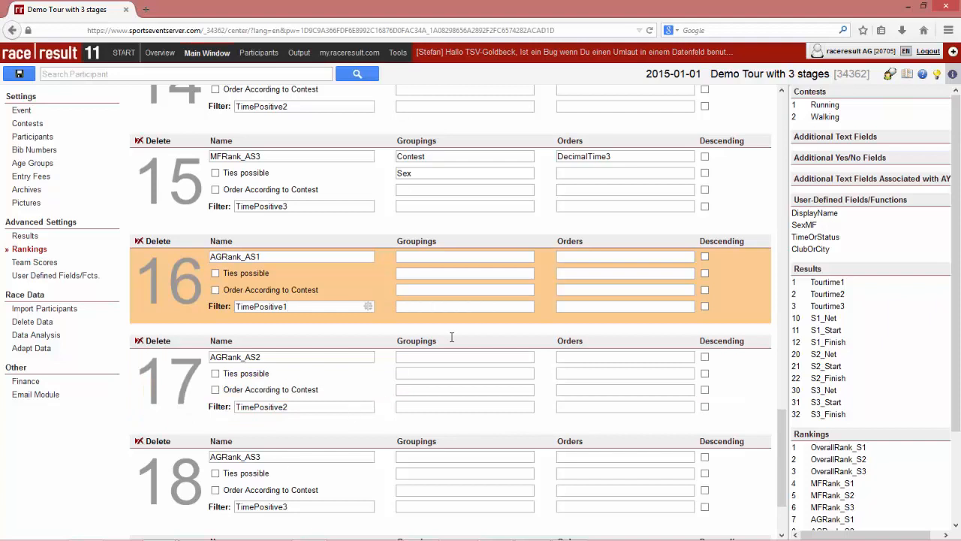
Set Contest as the first grouping of AGRank_AS1, AGRank_AS2 and AGRank_AS3, copying it from MFRank_AS3
{"action": "double_click", "coordinate": [444, 154]}
{"action": "key", "text": "ctrl+c"}
{"action": "left_click", "coordinate": [433, 256]}
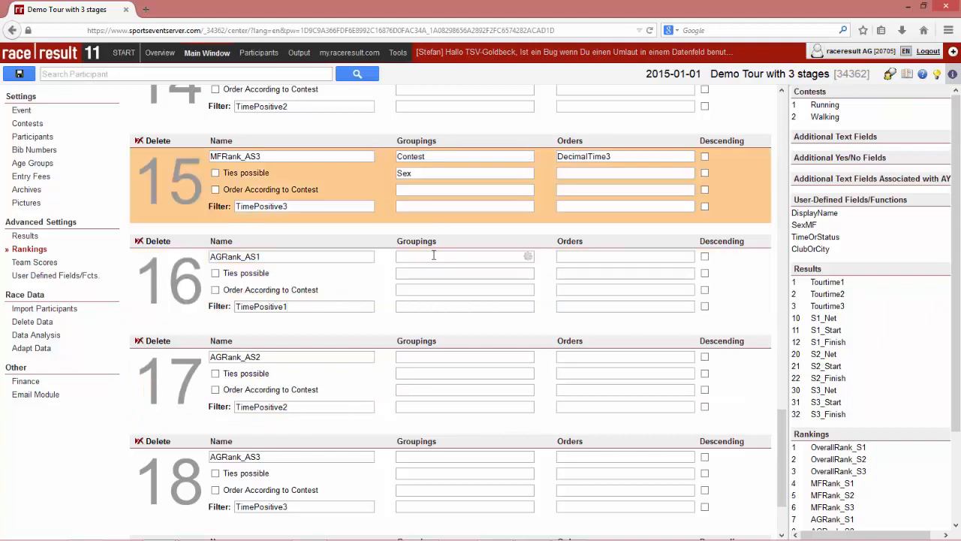
{"action": "key", "text": "ctrl+v"}
{"action": "left_click", "coordinate": [451, 351]}
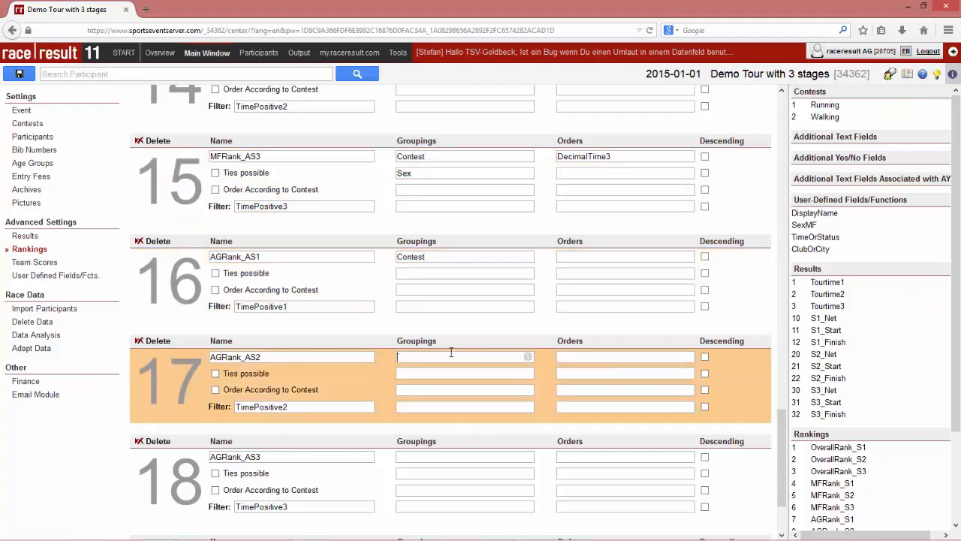
{"action": "key", "text": "ctrl+v"}
{"action": "left_click", "coordinate": [435, 457]}
{"action": "key", "text": "ctrl+v"}
Set AgeGroupID as the second grouping of AGRank_AS1, AGRank_AS2 and AGRank_AS3
{"action": "left_click", "coordinate": [423, 273]}
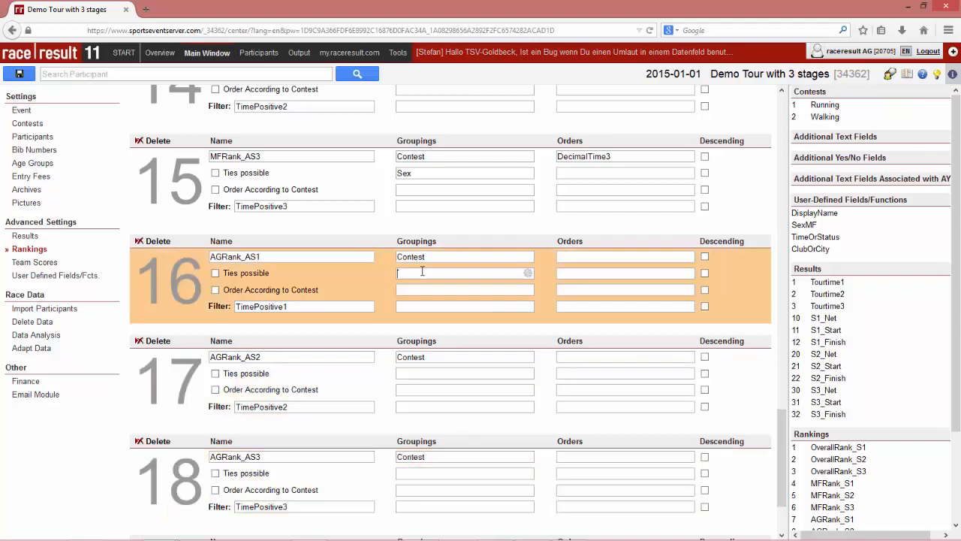
{"action": "type", "text": "AgeGroupID"}
{"action": "key", "text": "ctrl+a"}
{"action": "left_click", "coordinate": [418, 379]}
{"action": "key", "text": "ctrl+v"}
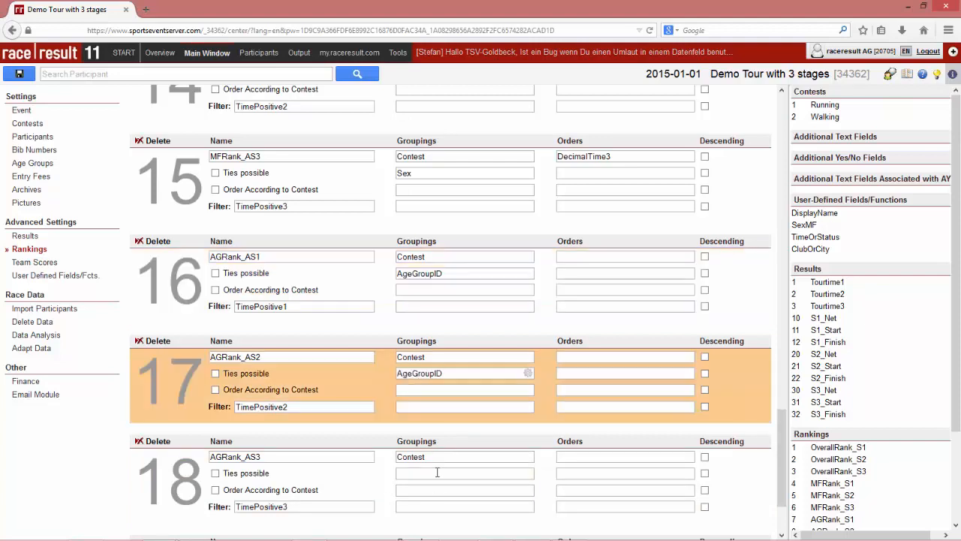
{"action": "left_click", "coordinate": [437, 473]}
{"action": "key", "text": "ctrl+v"}
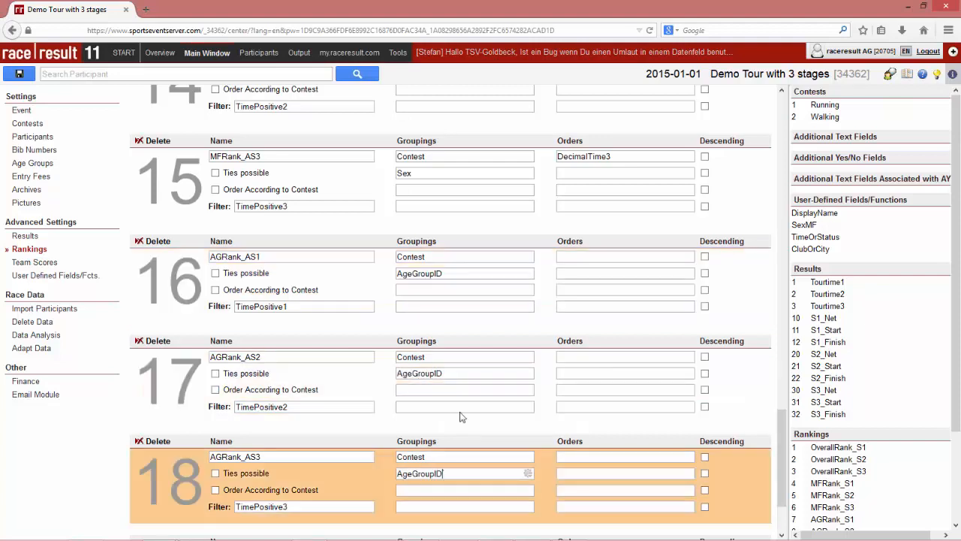
Set the order of AGRank_AS1 to DecimalTime1 and the order of AGRank_AS2 to DecimalTime2
{"action": "left_click", "coordinate": [612, 156]}
{"action": "left_click", "coordinate": [596, 257]}
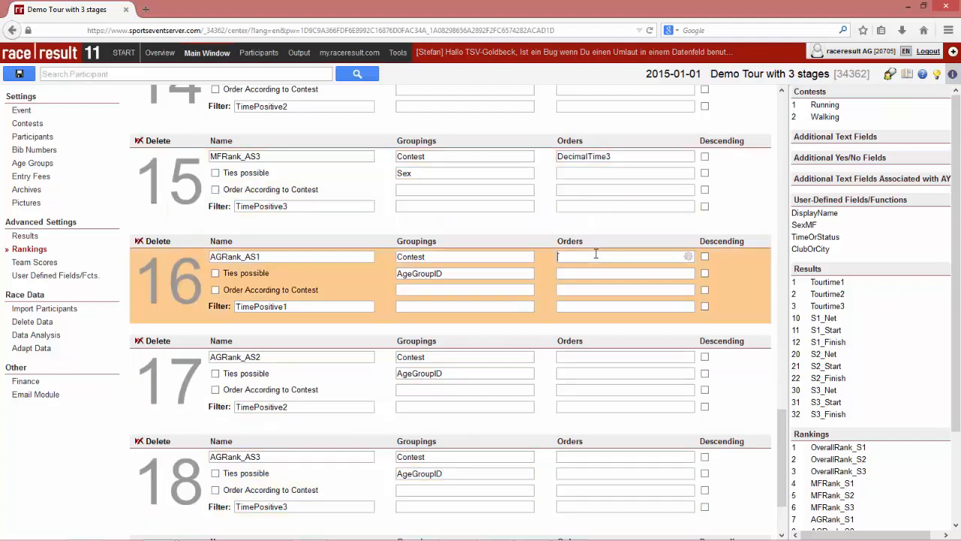
{"action": "key", "text": "ctrl+v"}
{"action": "key", "text": "BackSpace"}
{"action": "type", "text": "1"}
{"action": "key", "text": "Down"}
{"action": "key", "text": "ctrl+v"}
{"action": "key", "text": "BackSpace"}
{"action": "type", "text": "2"}
Set the order of AGRank_AS3 to DecimalTime3 and save the rankings
{"action": "key", "text": "Down"}
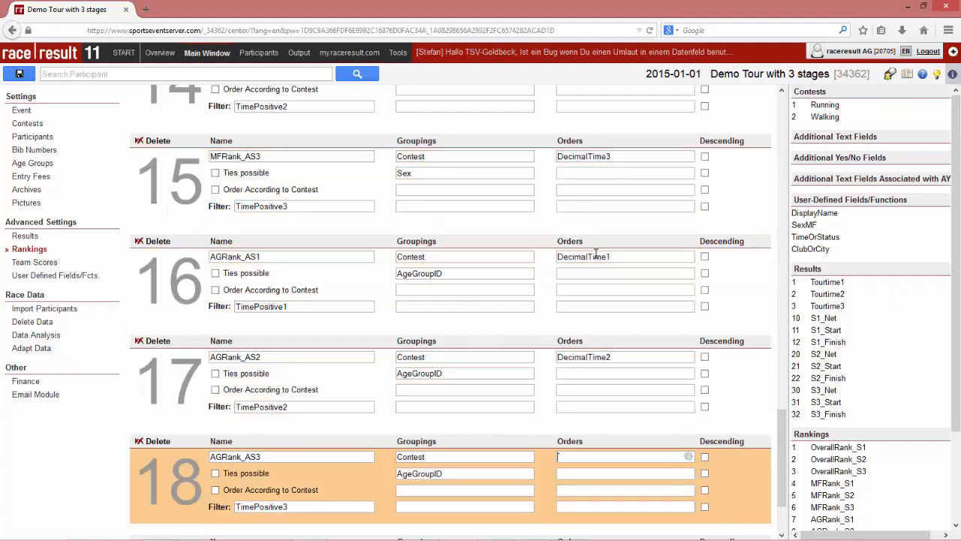
{"action": "key", "text": "ctrl+v"}
{"action": "key", "text": "BackSpace"}
{"action": "type", "text": "3"}
{"action": "left_click", "coordinate": [16, 74]}
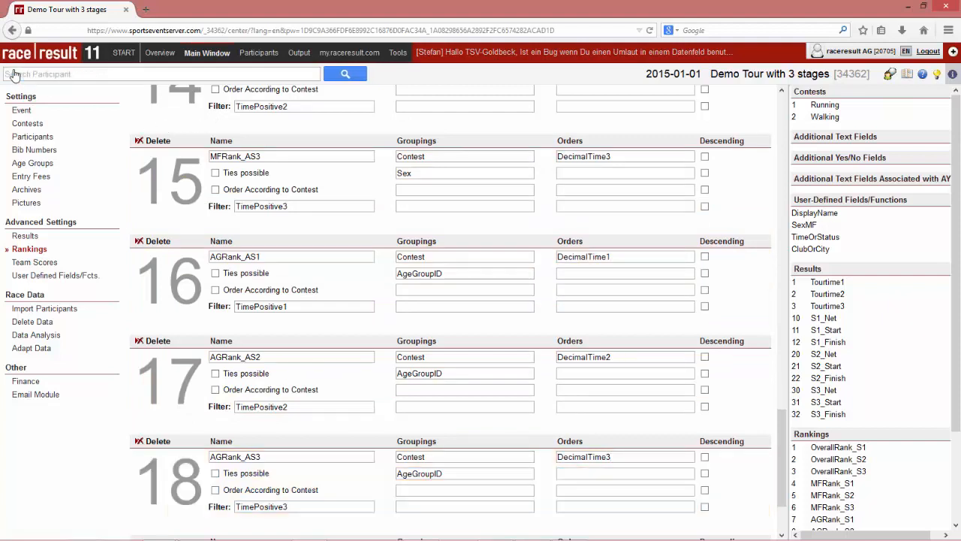
Open the team scores settings and review the couple and team scoring rules in the Word document, returning to race result
{"action": "left_click", "coordinate": [35, 263]}
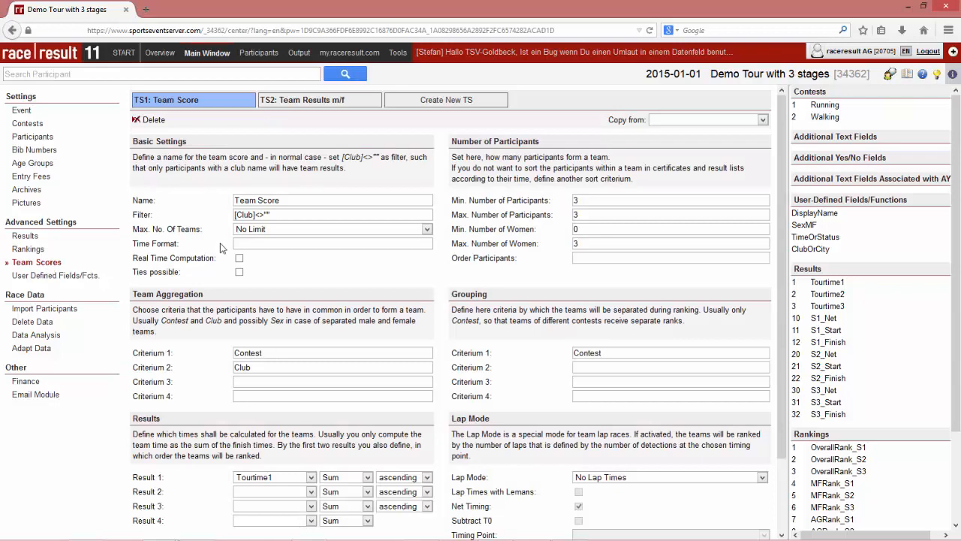
{"action": "key", "text": "alt+Tab"}
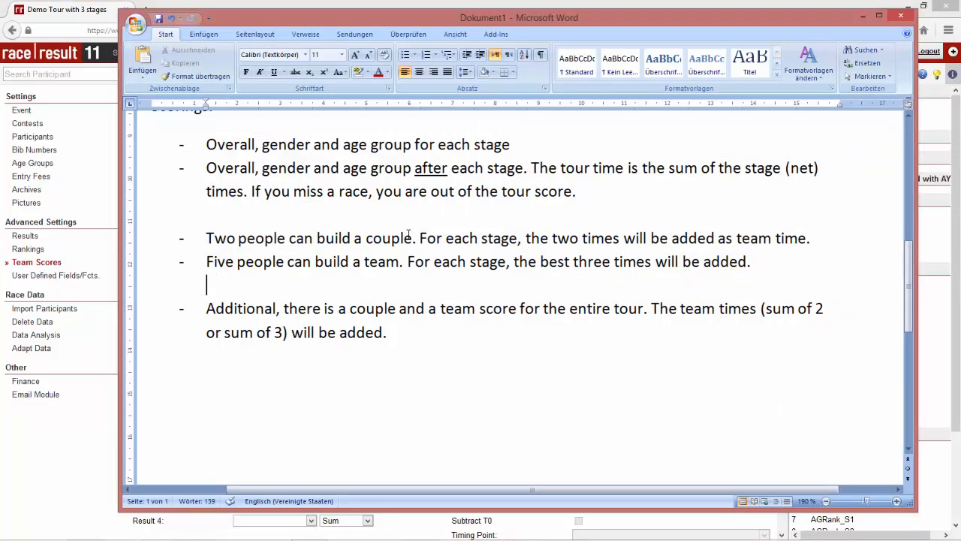
{"action": "left_click_drag", "start_coordinate": [229, 241], "coordinate": [439, 239]}
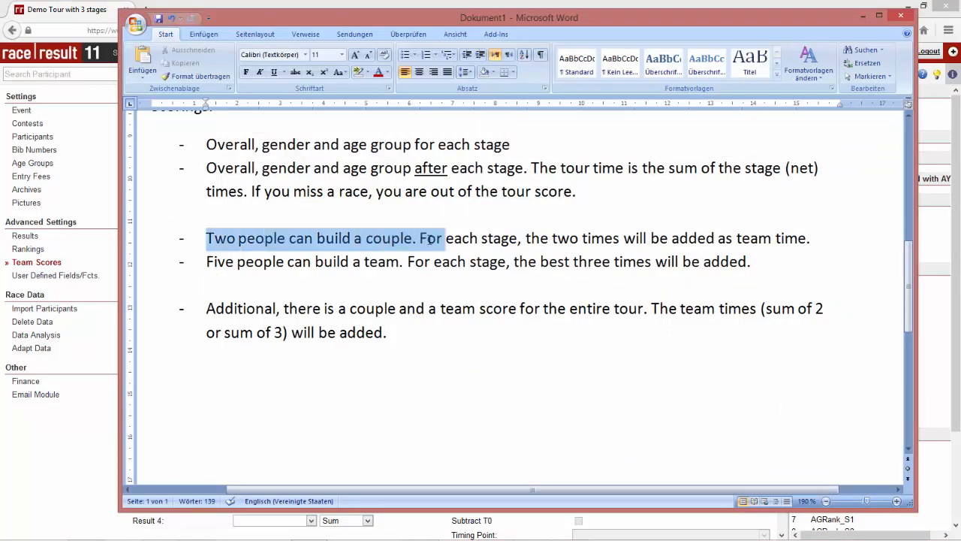
{"action": "left_click_drag", "start_coordinate": [399, 262], "coordinate": [195, 262]}
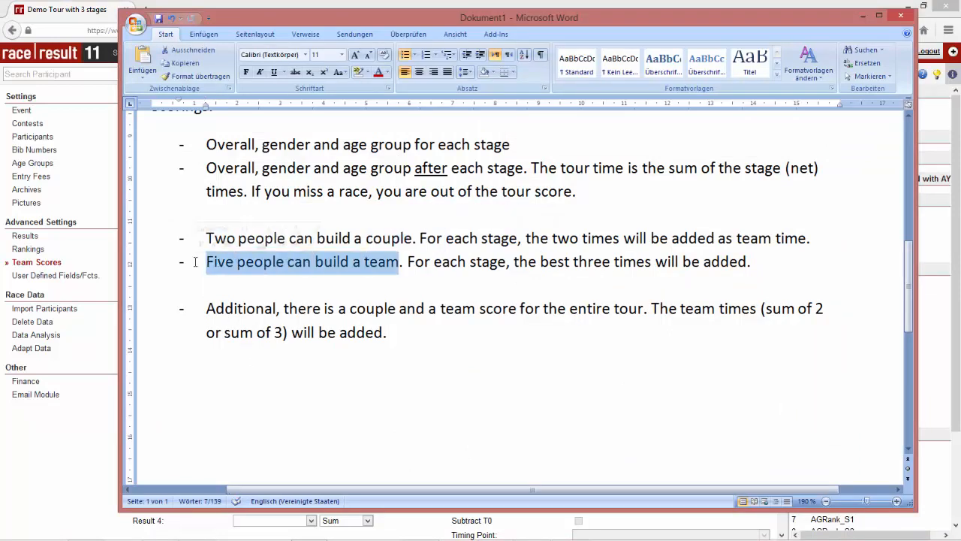
{"action": "left_click", "coordinate": [236, 4]}
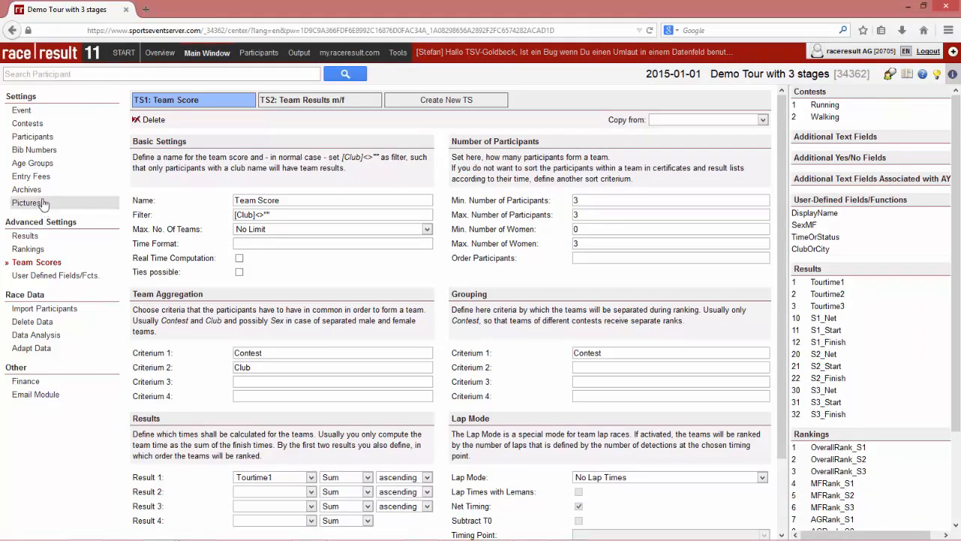
Enable additional text fields ATF 1 labelled CoupleName and ATF 2 labelled TeamName in the participant settings, and save
{"action": "left_click", "coordinate": [53, 140]}
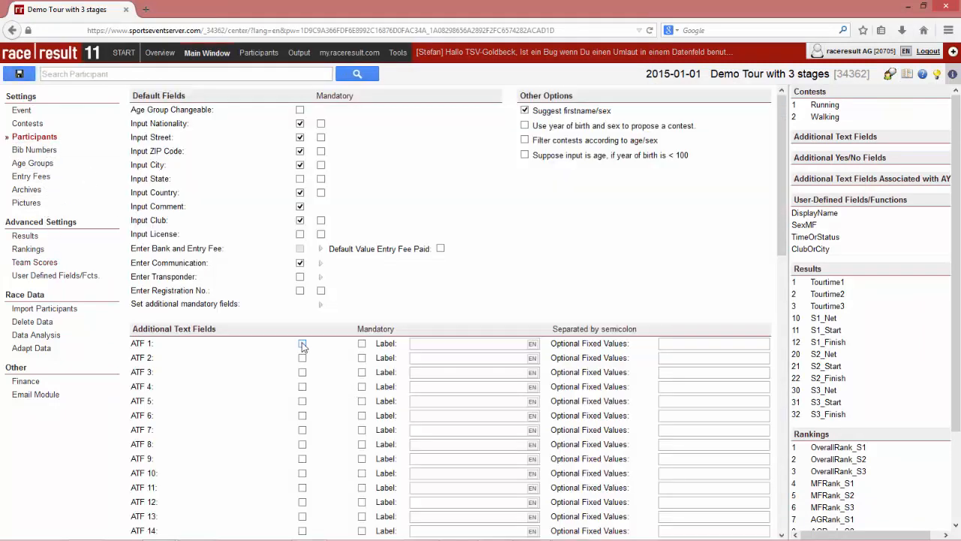
{"action": "left_click", "coordinate": [303, 343]}
{"action": "left_click", "coordinate": [302, 358]}
{"action": "type", "text": "CoupleName"}
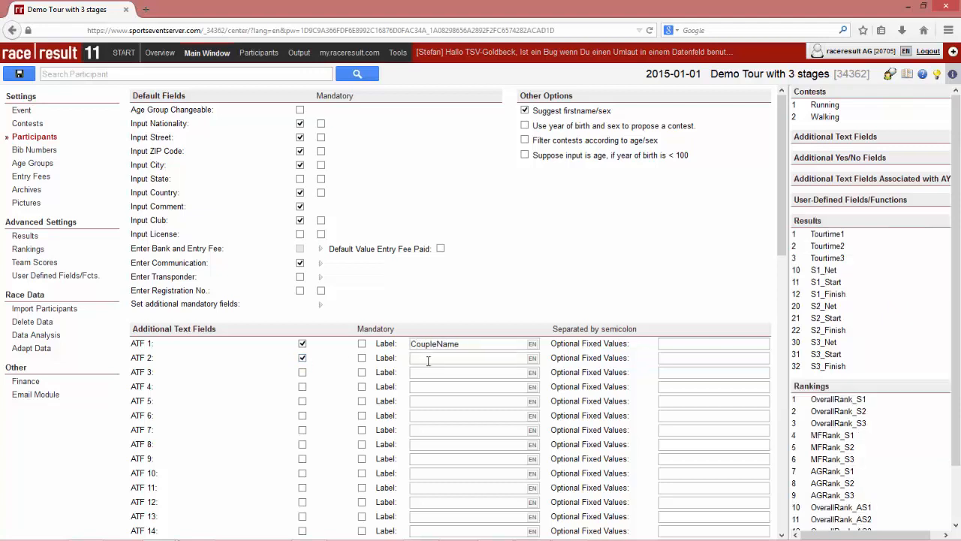
{"action": "type", "text": "TeamName"}
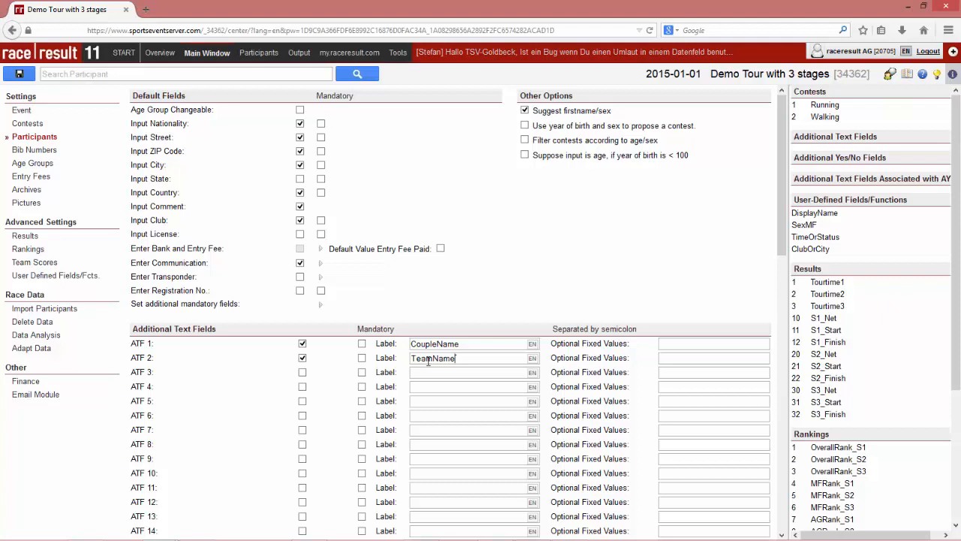
{"action": "left_click", "coordinate": [475, 343]}
{"action": "double_click", "coordinate": [457, 343]}
{"action": "left_click", "coordinate": [364, 314]}
{"action": "left_click", "coordinate": [20, 75]}
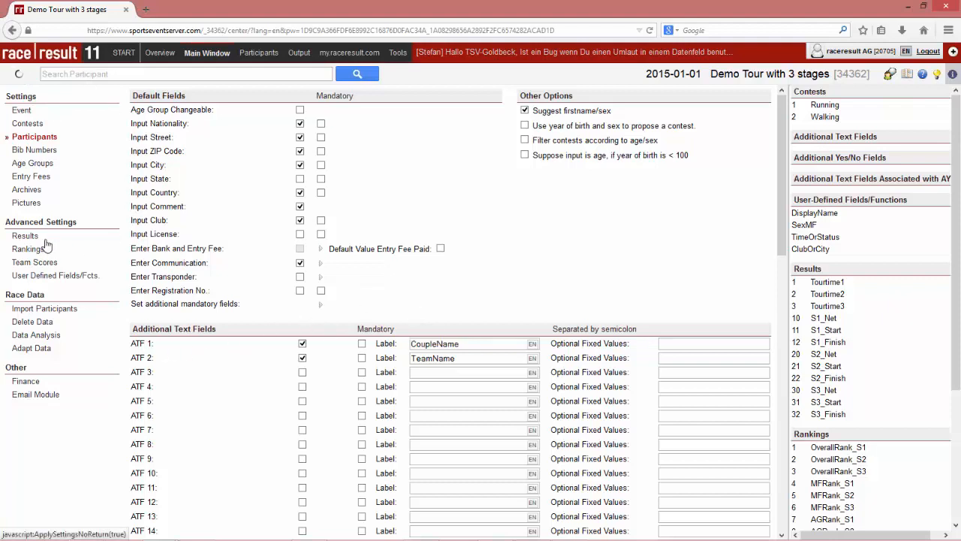
Rename the first team score to Couple_S1 and set its filter to [CoupleName]<>""
{"action": "left_click", "coordinate": [44, 262]}
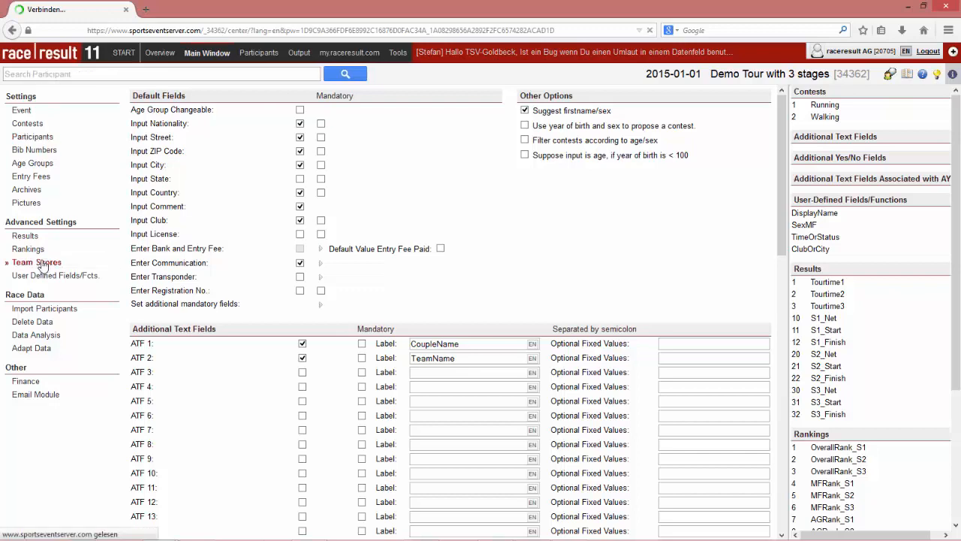
{"action": "left_click", "coordinate": [308, 199]}
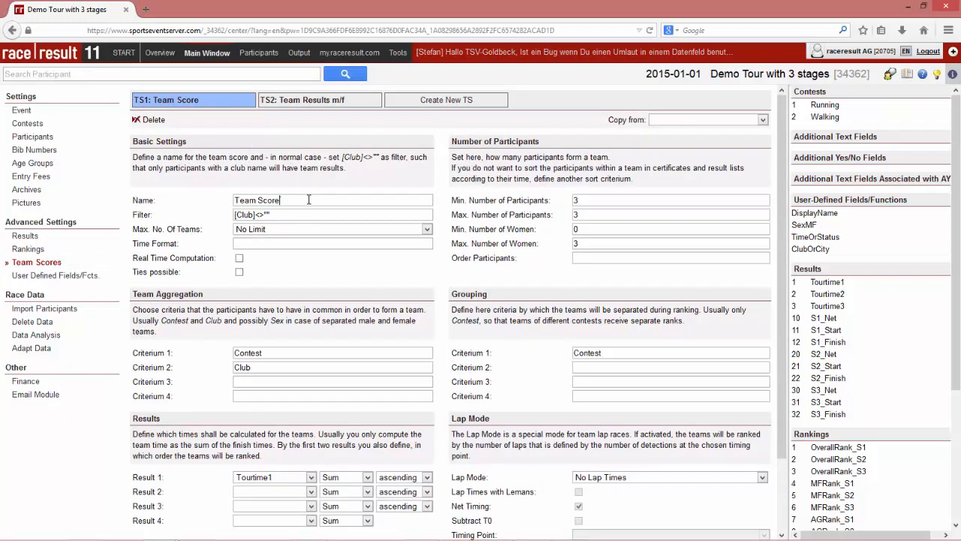
{"action": "key", "text": "ctrl+a"}
{"action": "type", "text": "Couple_S1"}
{"action": "double_click", "coordinate": [244, 215]}
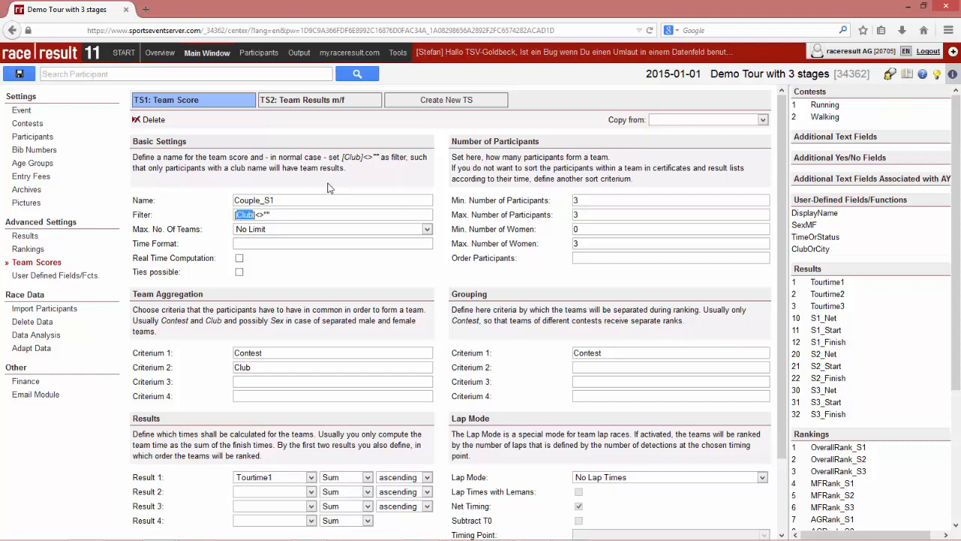
{"action": "type", "text": "CoupleName"}
Set the minimum and maximum number of participants of Couple_S1 to 2 and the maximum number of women to 2
{"action": "left_click", "coordinate": [604, 198]}
{"action": "type", "text": "2"}
{"action": "key", "text": "Tab"}
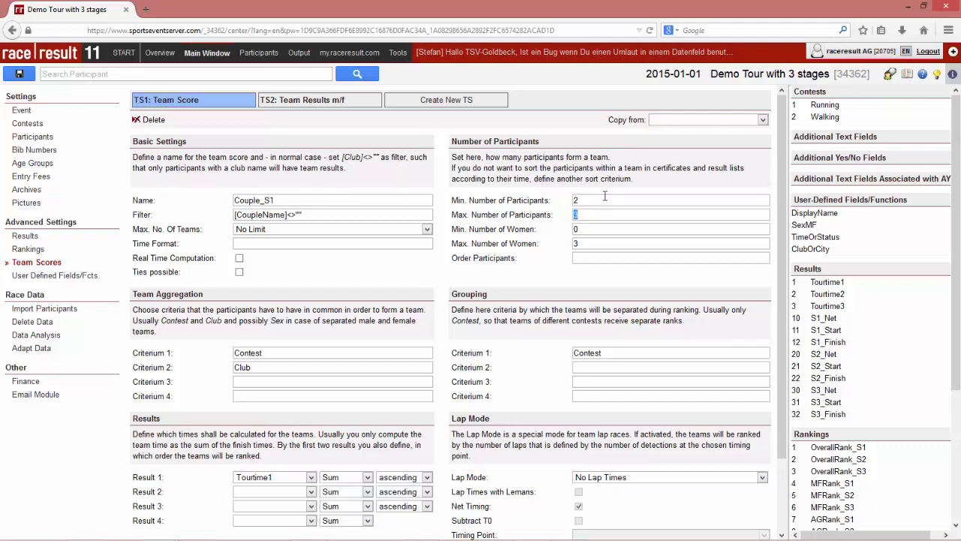
{"action": "type", "text": "2"}
{"action": "key", "text": "Tab"}
{"action": "key", "text": "Tab"}
{"action": "type", "text": "2"}
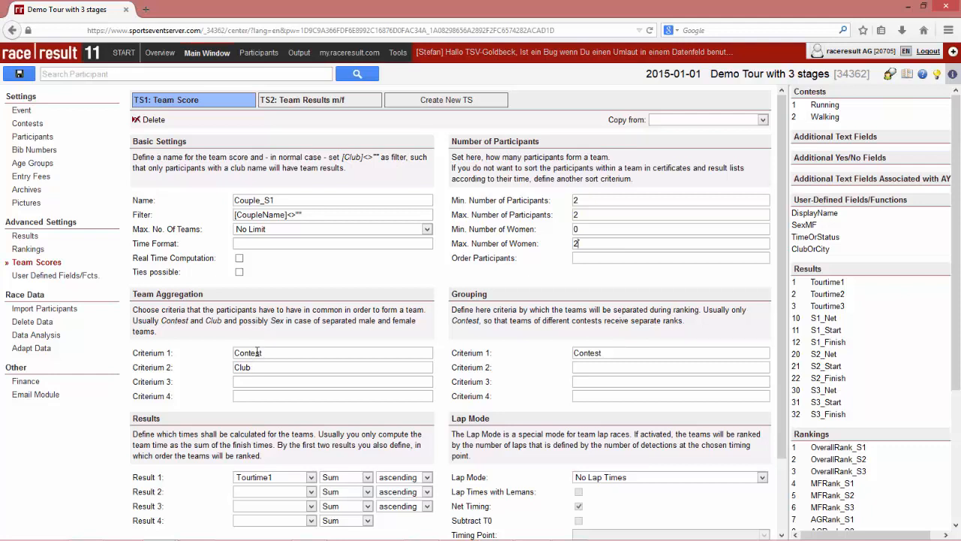
Set the second team aggregation criterion of Couple_S1 to CoupleName and Result 1 to S1_Net, and save
{"action": "left_click", "coordinate": [259, 366]}
{"action": "double_click", "coordinate": [259, 367]}
{"action": "type", "text": "CoupleName"}
{"action": "left_click", "coordinate": [254, 478]}
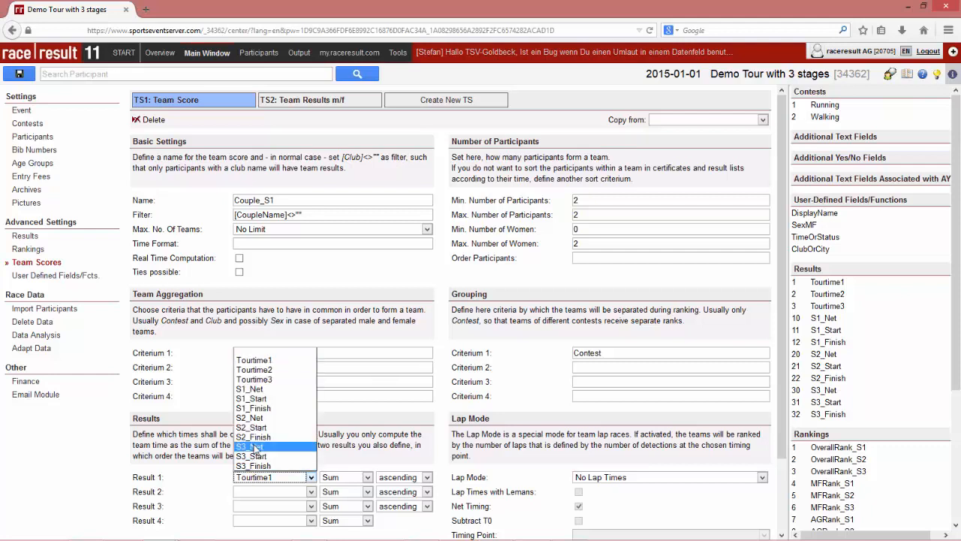
{"action": "left_click", "coordinate": [294, 390]}
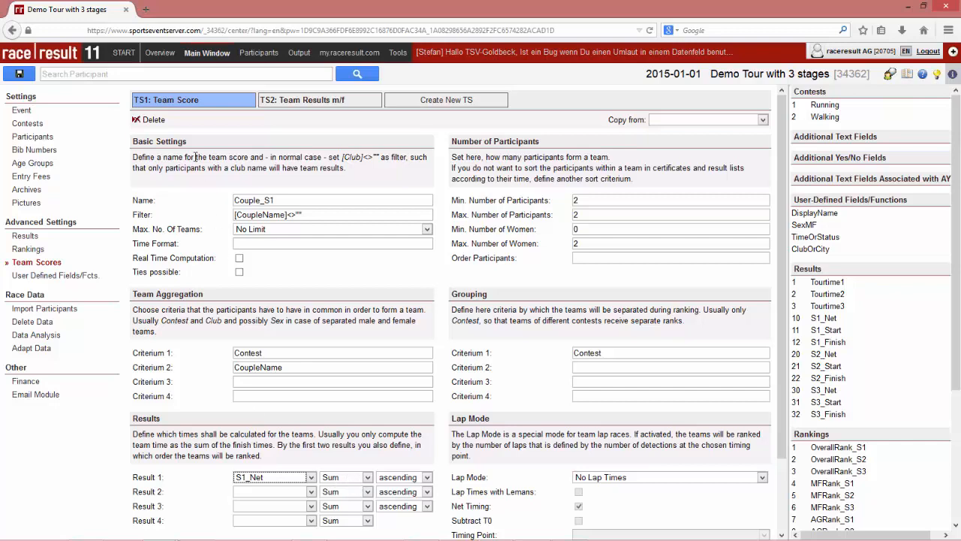
{"action": "left_click", "coordinate": [20, 74]}
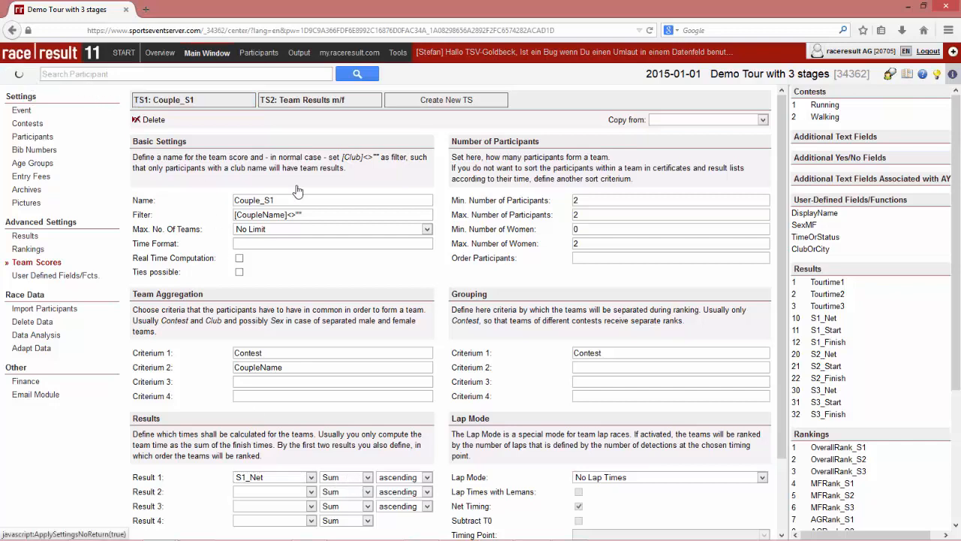
Copy the Couple_S1 settings into the second team score, name it Couple_S2 and set Result 1 to S2_Net
{"action": "left_click", "coordinate": [311, 106]}
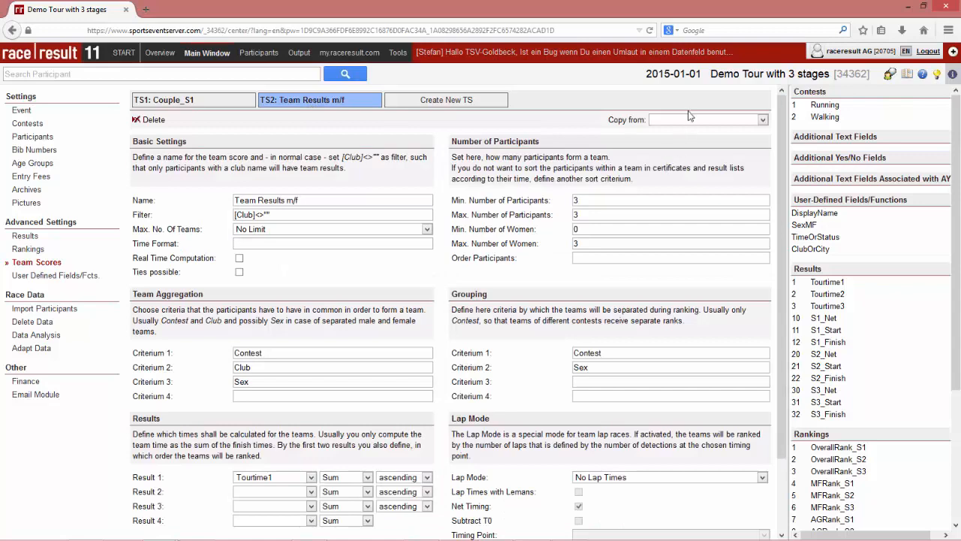
{"action": "left_click", "coordinate": [687, 119]}
{"action": "left_click", "coordinate": [683, 134]}
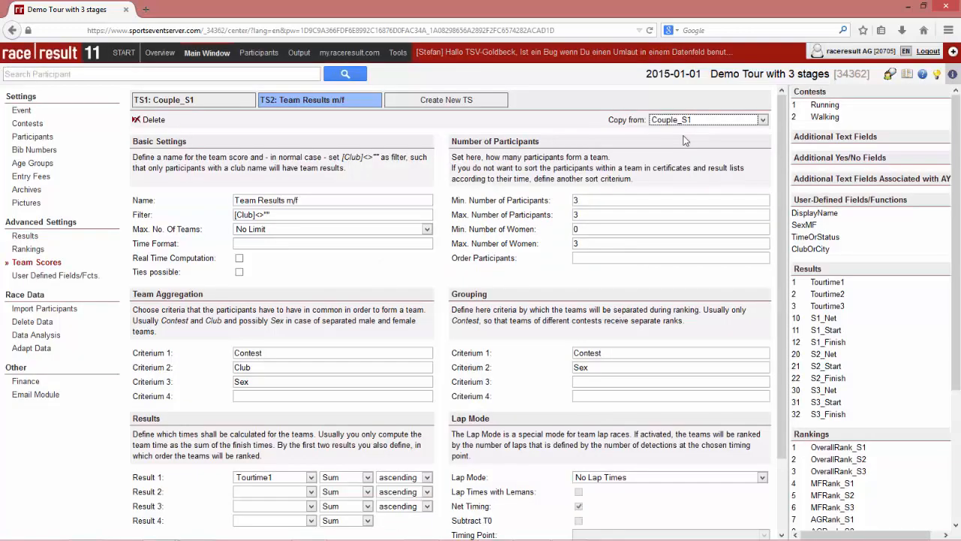
{"action": "left_click", "coordinate": [306, 201]}
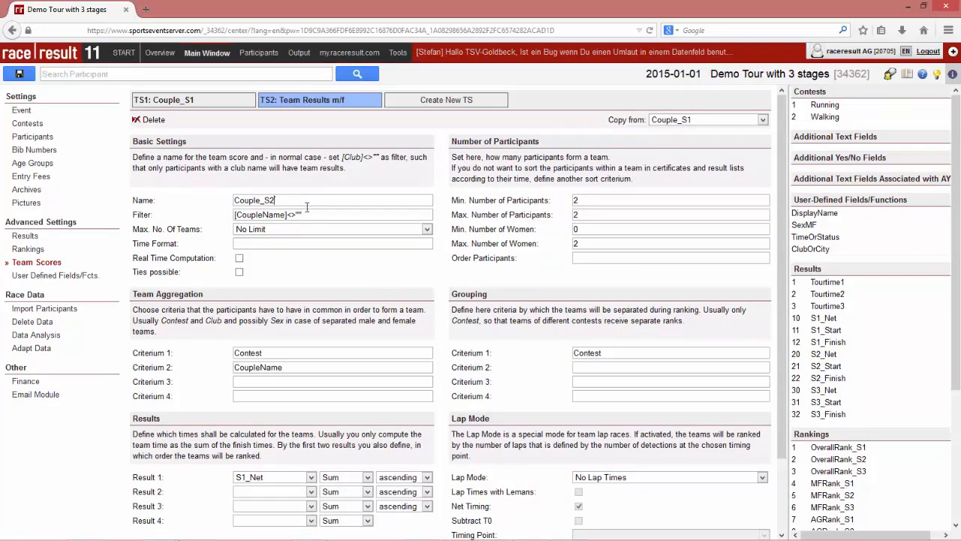
{"action": "left_click", "coordinate": [265, 481]}
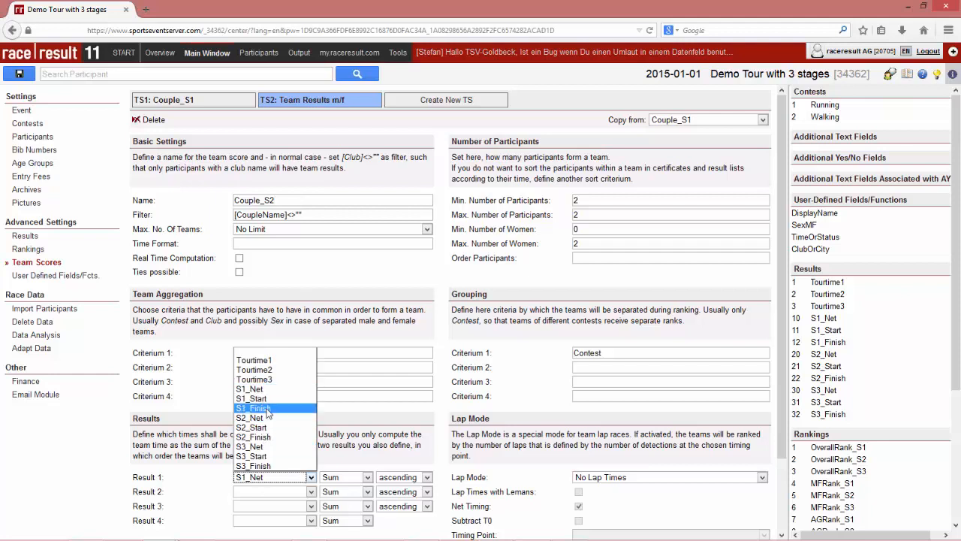
{"action": "left_click", "coordinate": [267, 416]}
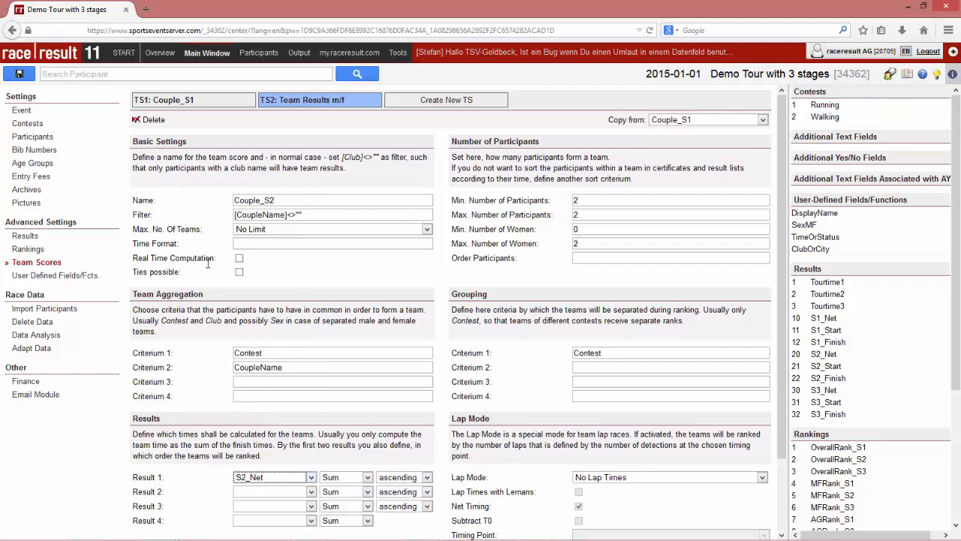
Create a third team score as a copy of Couple_S1 and name it Couple_S3
{"action": "left_click", "coordinate": [423, 105]}
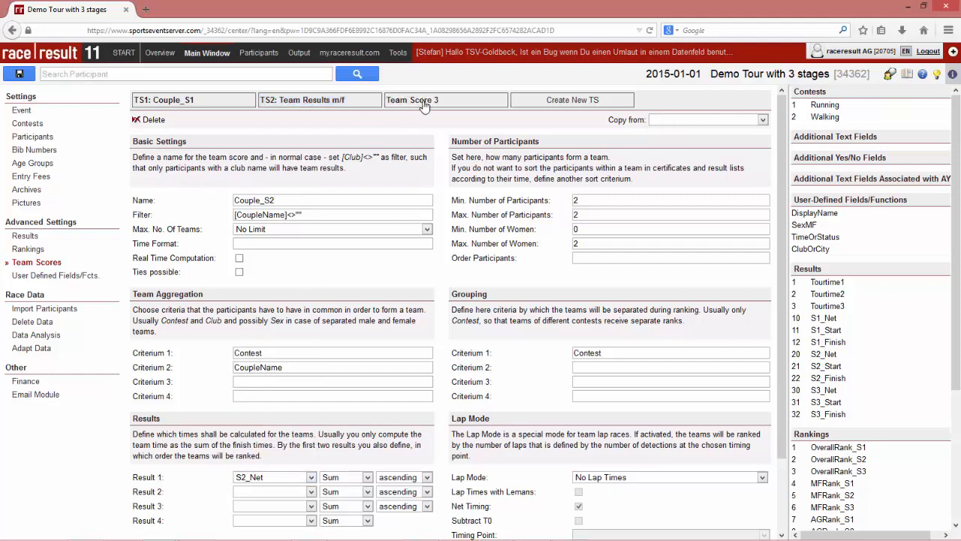
{"action": "left_click", "coordinate": [665, 121]}
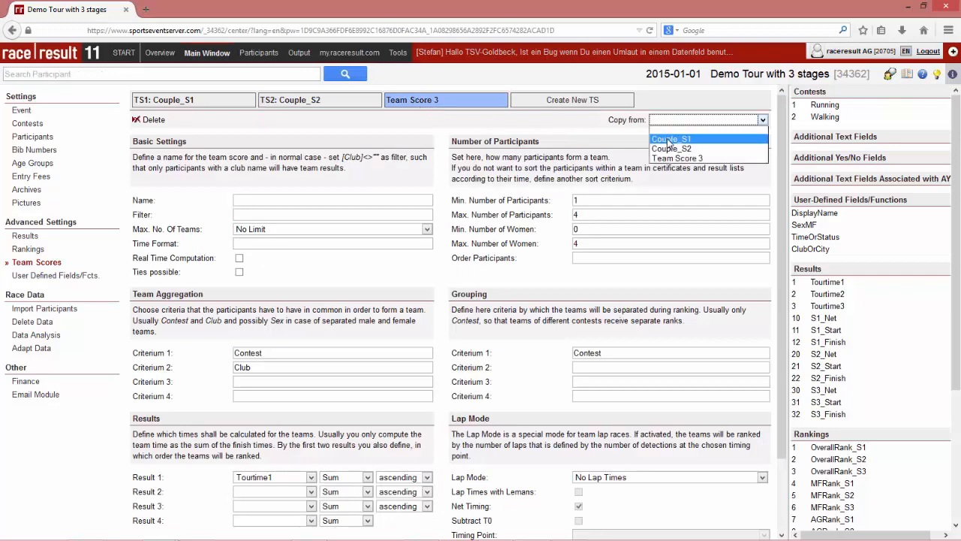
{"action": "left_click", "coordinate": [667, 140]}
{"action": "key", "text": "Return"}
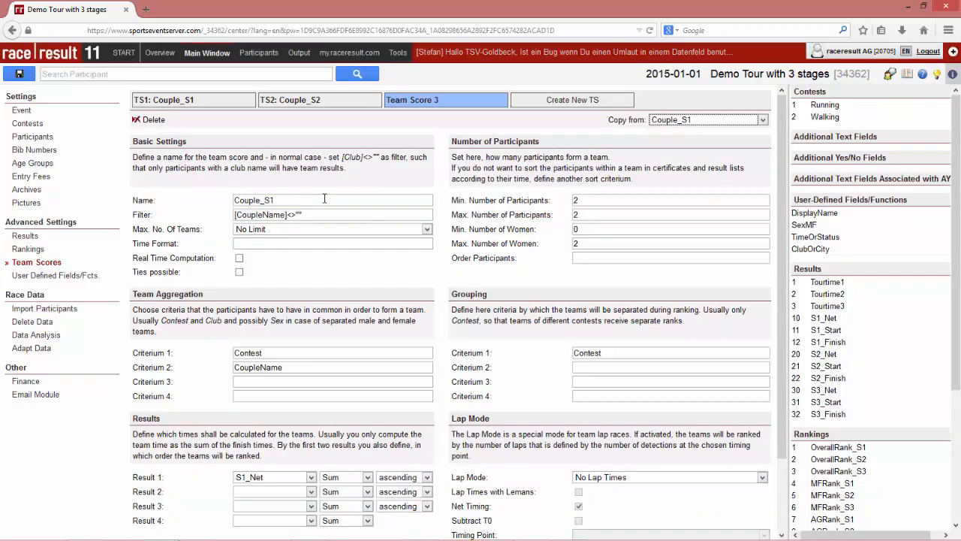
{"action": "left_click", "coordinate": [324, 199]}
{"action": "type", "text": "3"}
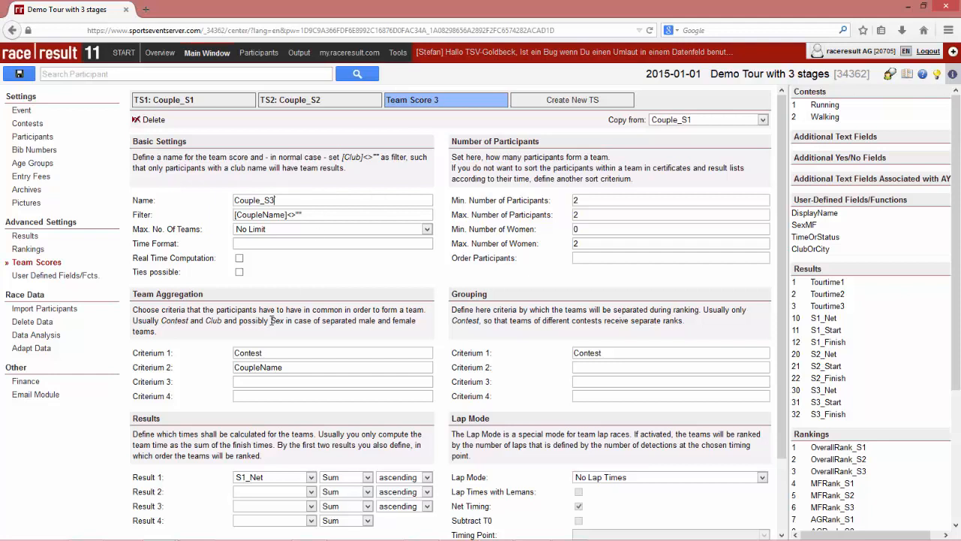
Set Result 1 of Couple_S3 to S3_Net and save the team score
{"action": "left_click", "coordinate": [256, 476]}
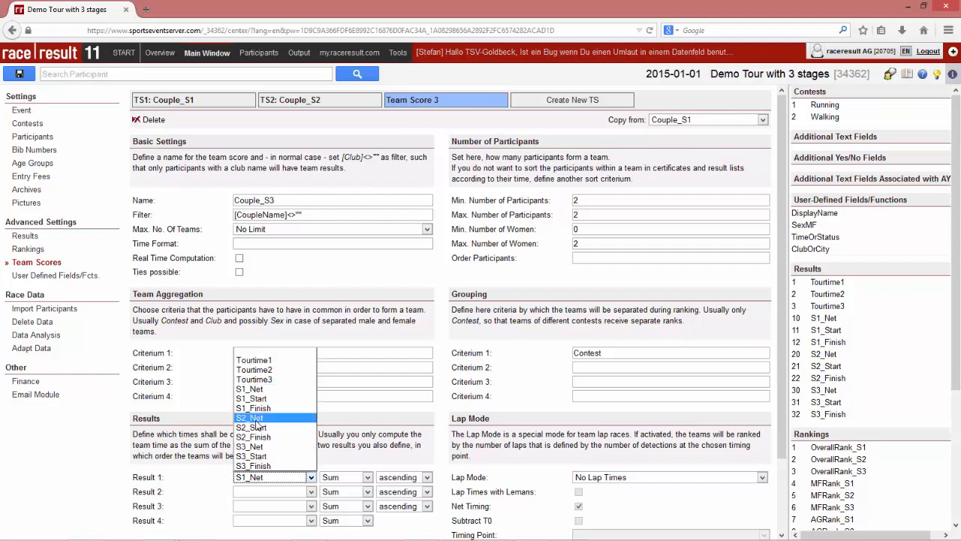
{"action": "left_click", "coordinate": [252, 446]}
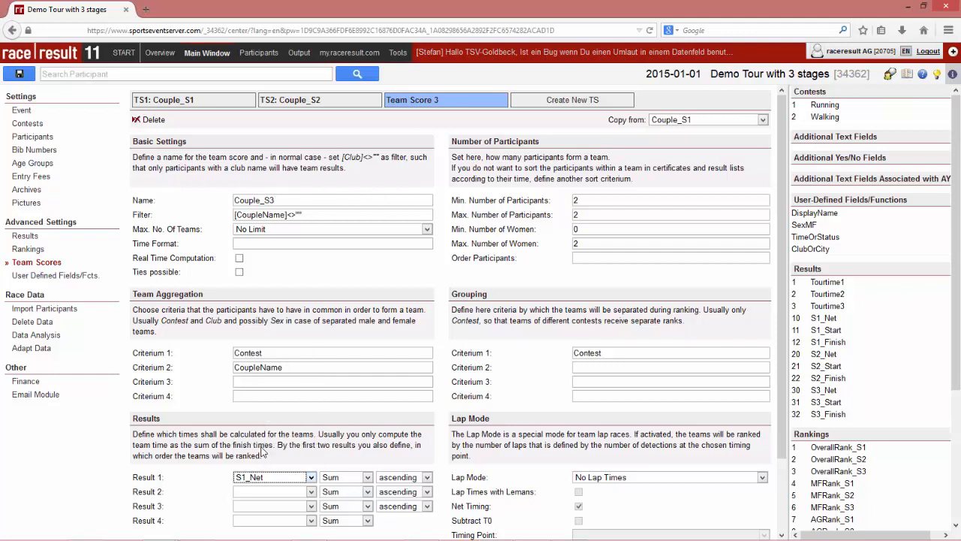
{"action": "left_click", "coordinate": [20, 74]}
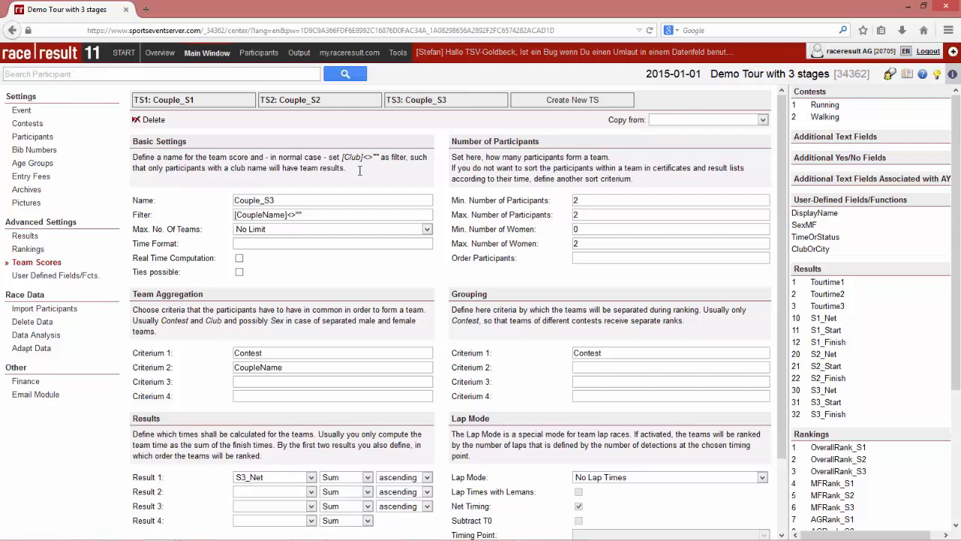
Create a fourth team score as a copy of Couple_S1 and name it Team_S1
{"action": "left_click", "coordinate": [552, 108]}
{"action": "left_click", "coordinate": [691, 120]}
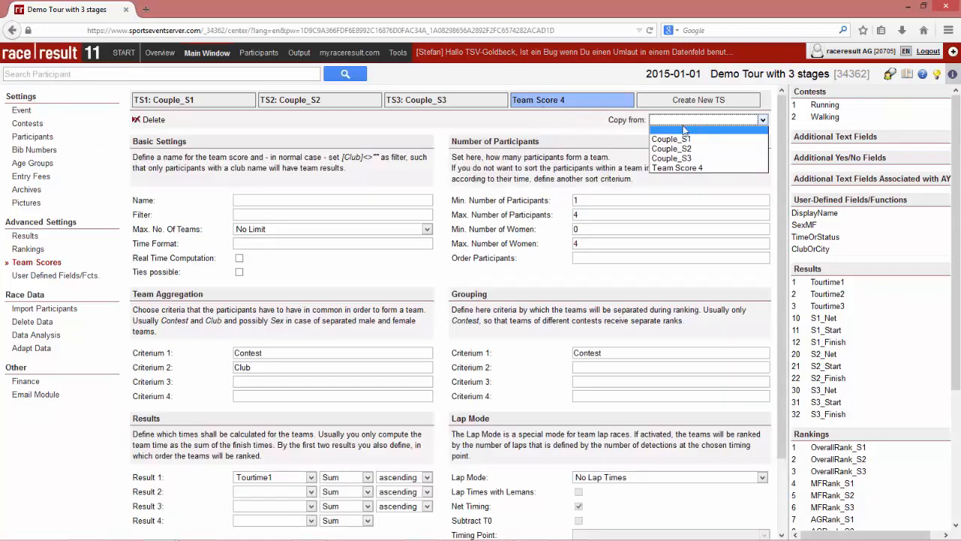
{"action": "left_click", "coordinate": [673, 142]}
{"action": "key", "text": "Return"}
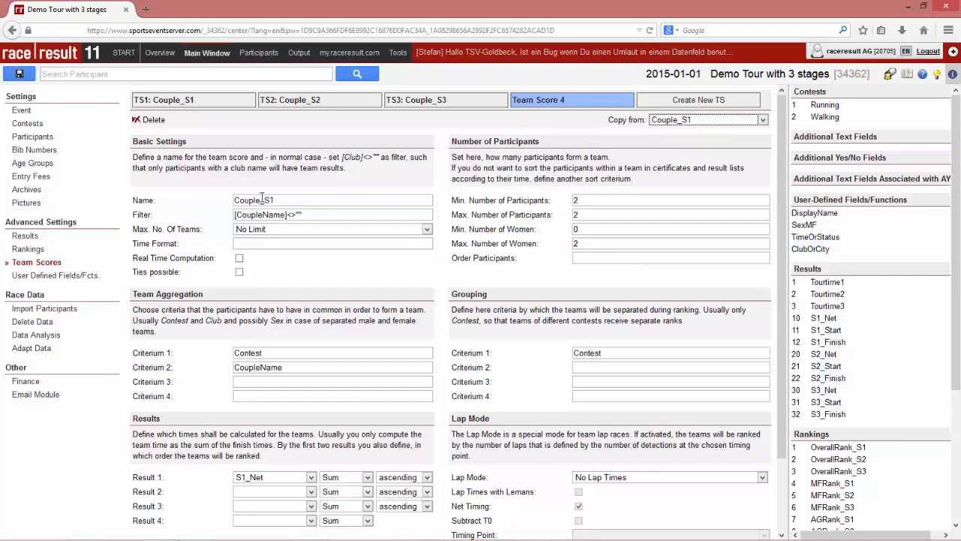
{"action": "left_click_drag", "start_coordinate": [235, 201], "coordinate": [259, 201]}
{"action": "type", "text": "Team"}
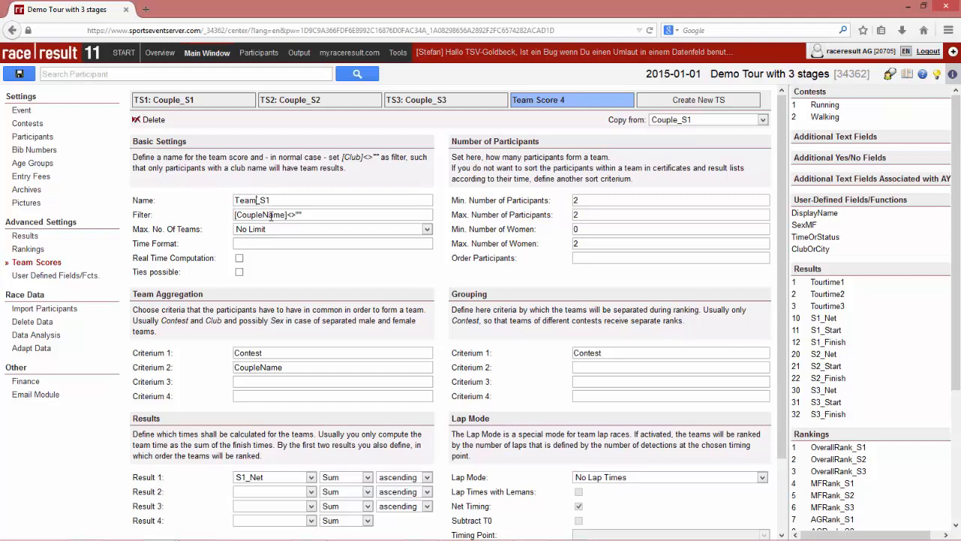
Change the filter of Team_S1 to [TeamName]<>""
{"action": "left_click", "coordinate": [262, 216]}
{"action": "key", "text": "BackSpace"}
{"action": "key", "text": "BackSpace"}
{"action": "key", "text": "BackSpace"}
{"action": "key", "text": "BackSpace"}
{"action": "key", "text": "BackSpace"}
{"action": "key", "text": "BackSpace"}
{"action": "type", "text": "Team"}
Set the minimum and maximum number of participants of Team_S1 to 3 and the maximum number of women to 3
{"action": "left_click", "coordinate": [616, 201]}
{"action": "key", "text": "BackSpace"}
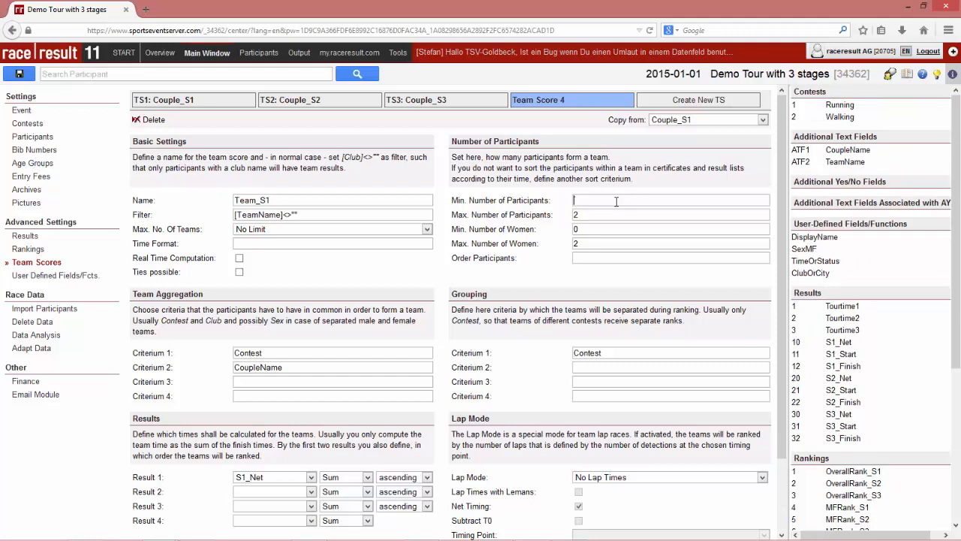
{"action": "left_click", "coordinate": [616, 201]}
{"action": "type", "text": "3"}
{"action": "key", "text": "Tab"}
{"action": "type", "text": "3"}
{"action": "key", "text": "Tab"}
{"action": "key", "text": "Tab"}
{"action": "type", "text": "3"}
Set the maximum number of teams of Team_S1 to "1 and show part. w/o time"
{"action": "left_click", "coordinate": [264, 229]}
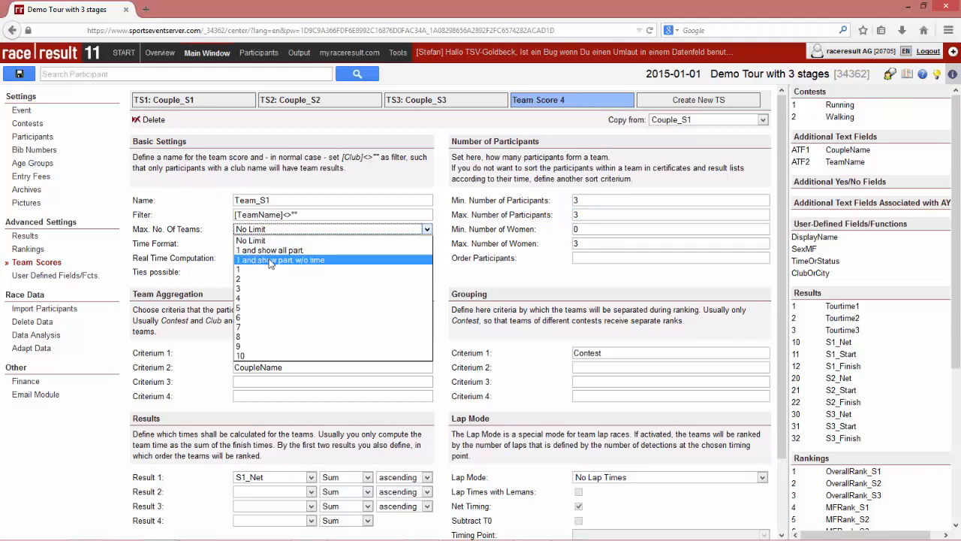
{"action": "left_click", "coordinate": [271, 260]}
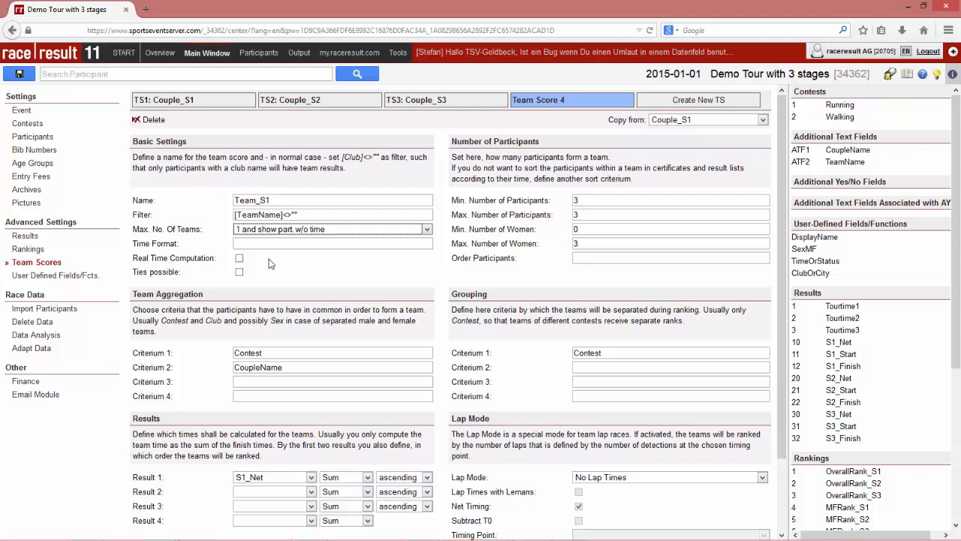
{"action": "left_click", "coordinate": [269, 259]}
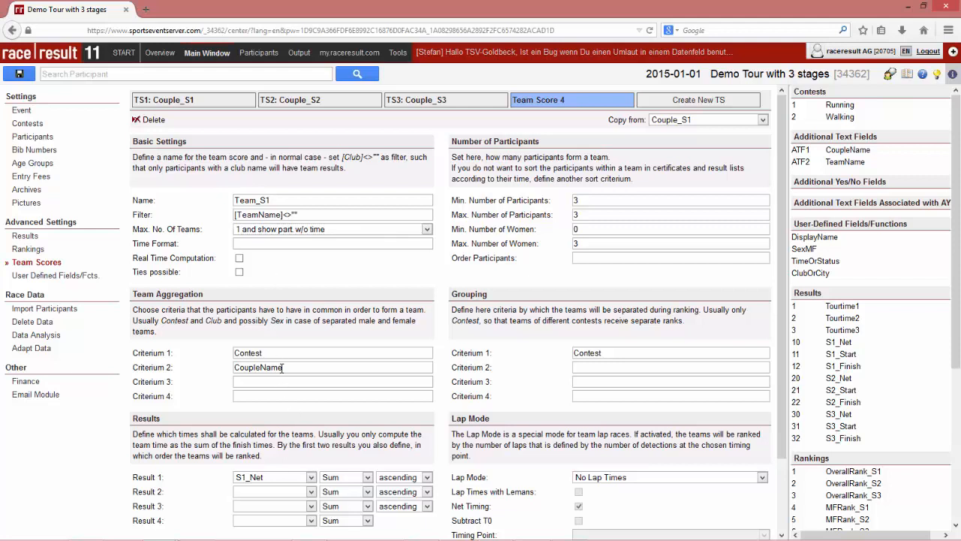
Set the second team aggregation criterion of Team_S1 to TeamName and save
{"action": "left_click_drag", "start_coordinate": [260, 367], "coordinate": [181, 367]}
{"action": "type", "text": "Team"}
{"action": "left_click", "coordinate": [29, 75]}
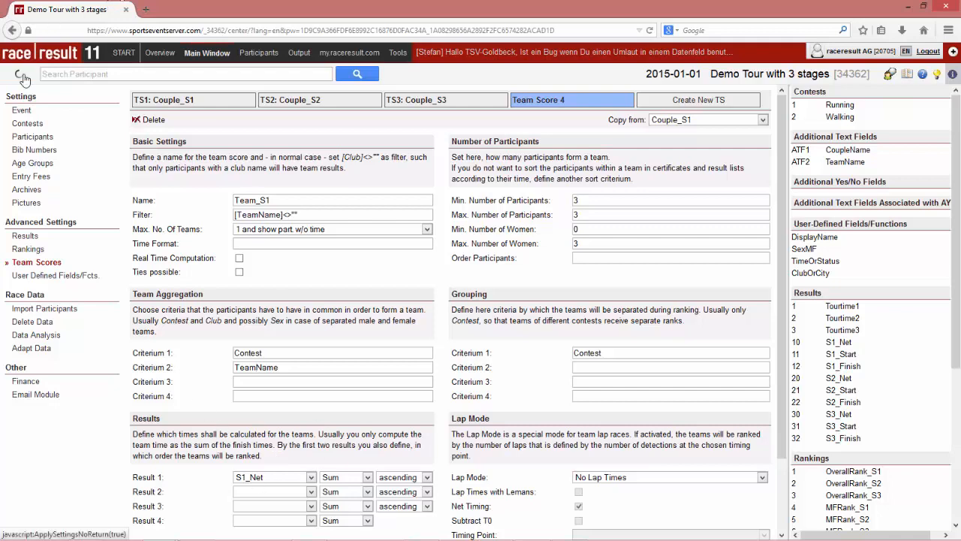
Create a fifth team score as a copy of Team_S1 and name it Team_S2
{"action": "left_click", "coordinate": [668, 101]}
{"action": "left_click", "coordinate": [669, 137]}
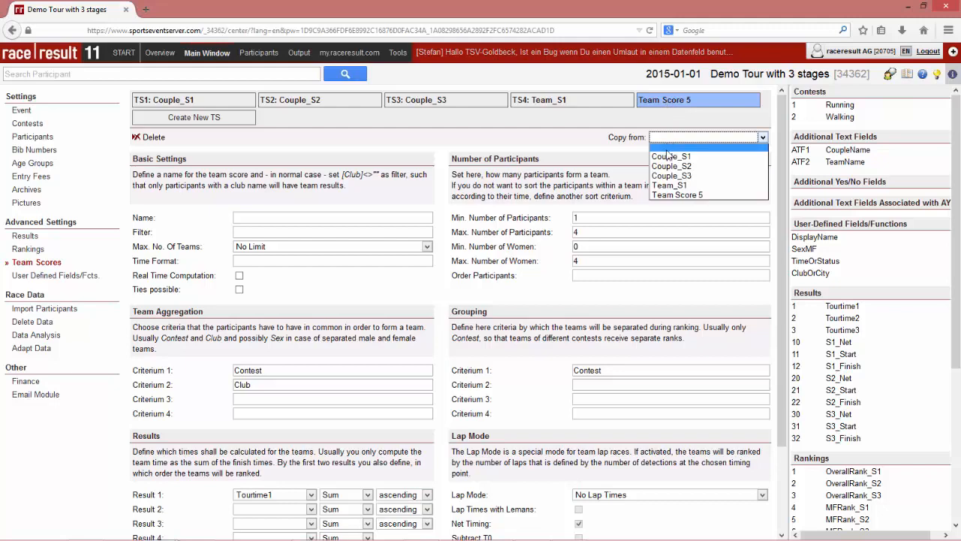
{"action": "left_click", "coordinate": [673, 185]}
{"action": "key", "text": "Return"}
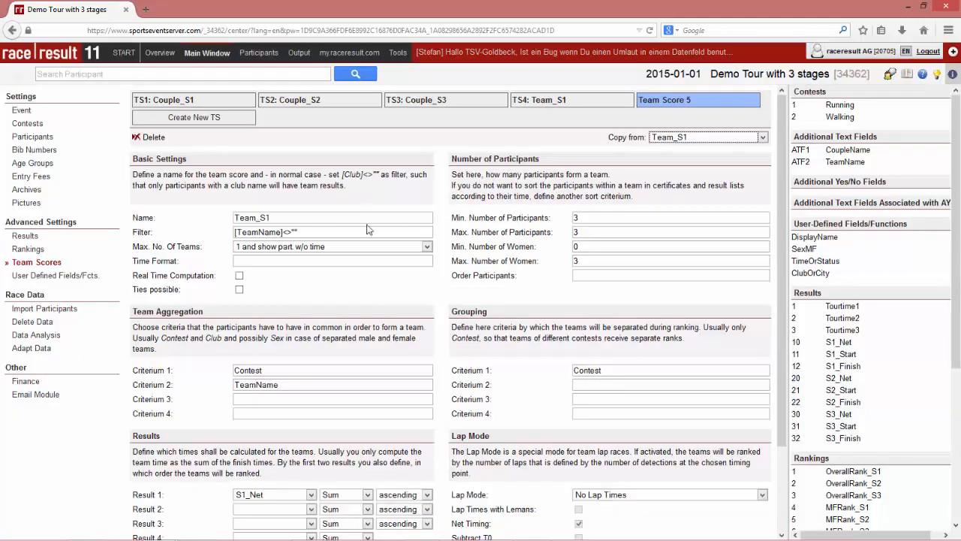
{"action": "left_click", "coordinate": [317, 218]}
{"action": "key", "text": "BackSpace"}
{"action": "type", "text": "2"}
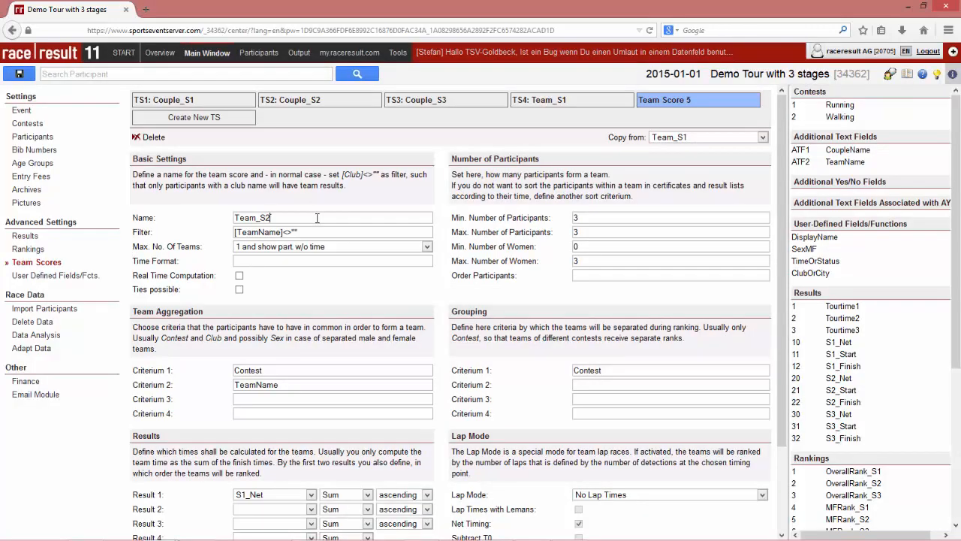
Set Result 1 of Team_S2 to S2_Net and save the team score
{"action": "left_click", "coordinate": [274, 494]}
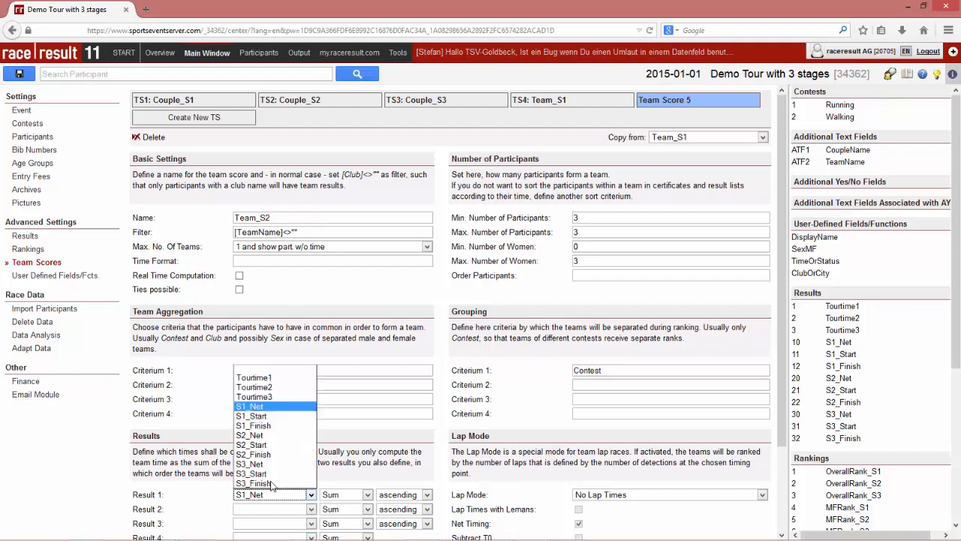
{"action": "left_click", "coordinate": [269, 443]}
{"action": "left_click", "coordinate": [20, 74]}
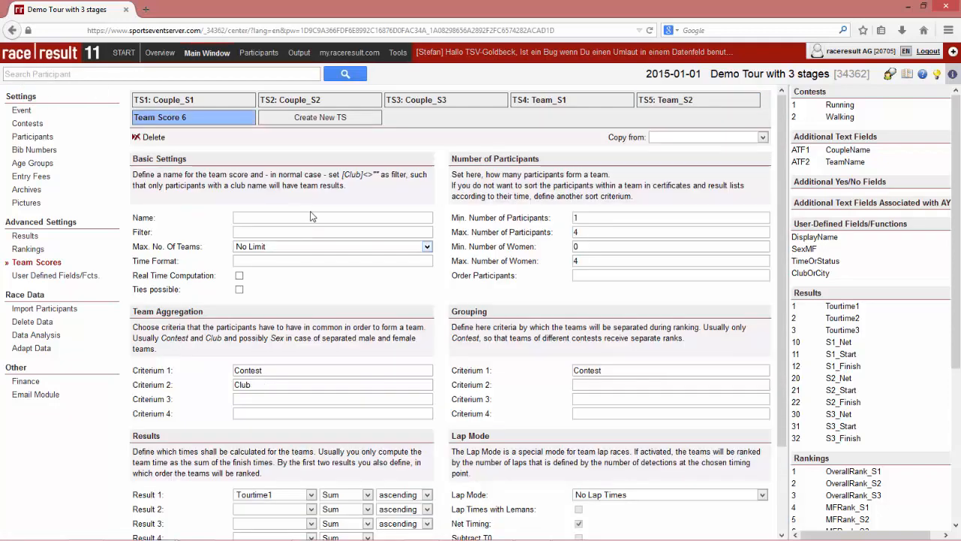
Set up the sixth team score as a copy of Team_S1 and name it Team_S3
{"action": "left_click", "coordinate": [706, 137]}
{"action": "left_click", "coordinate": [670, 185]}
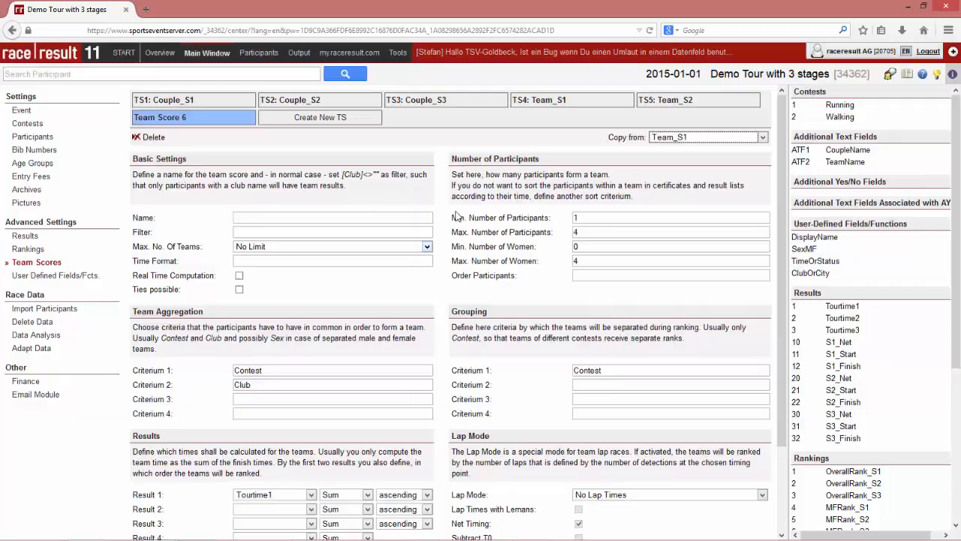
{"action": "left_click", "coordinate": [340, 218]}
{"action": "key", "text": "BackSpace"}
{"action": "type", "text": "3"}
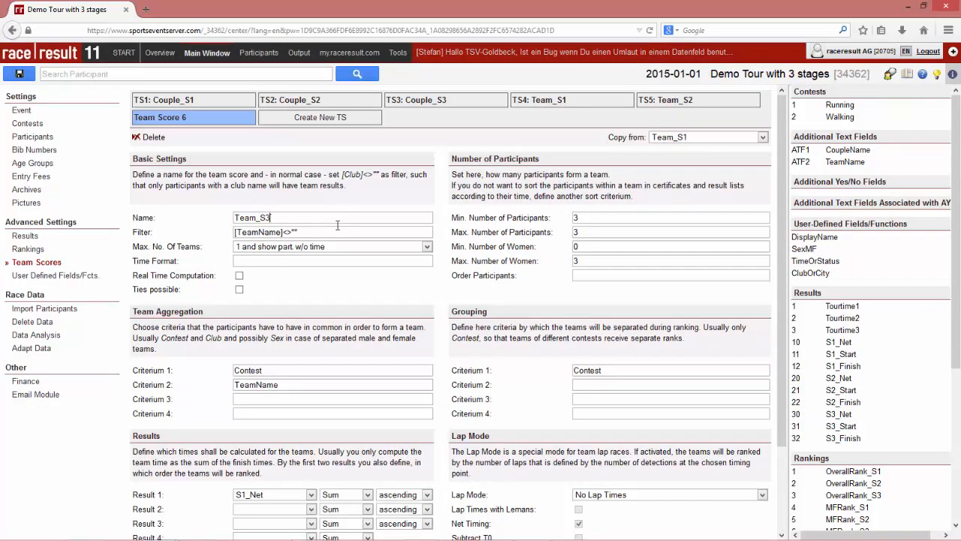
Set Result 1 of Team_S3 to S3_Net and save the team score
{"action": "left_click", "coordinate": [255, 499]}
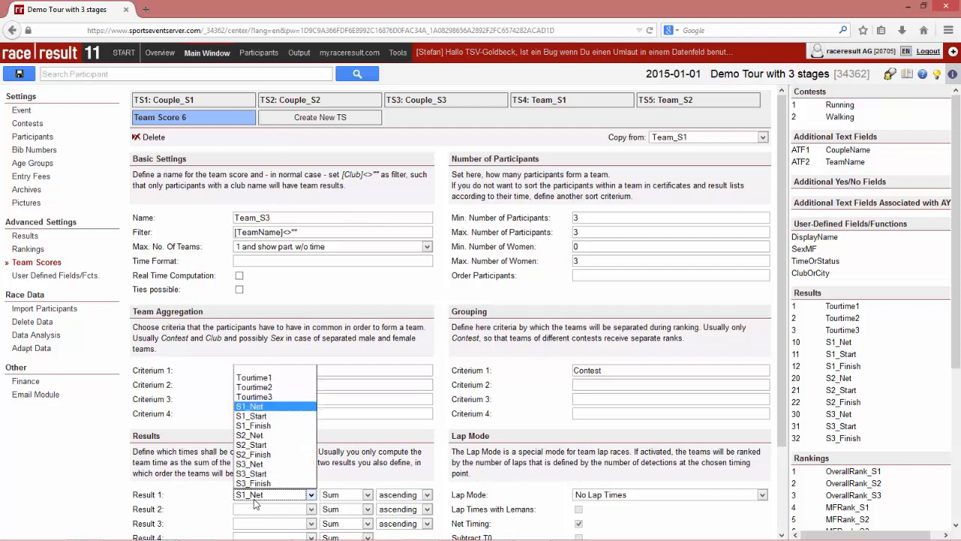
{"action": "left_click", "coordinate": [261, 467]}
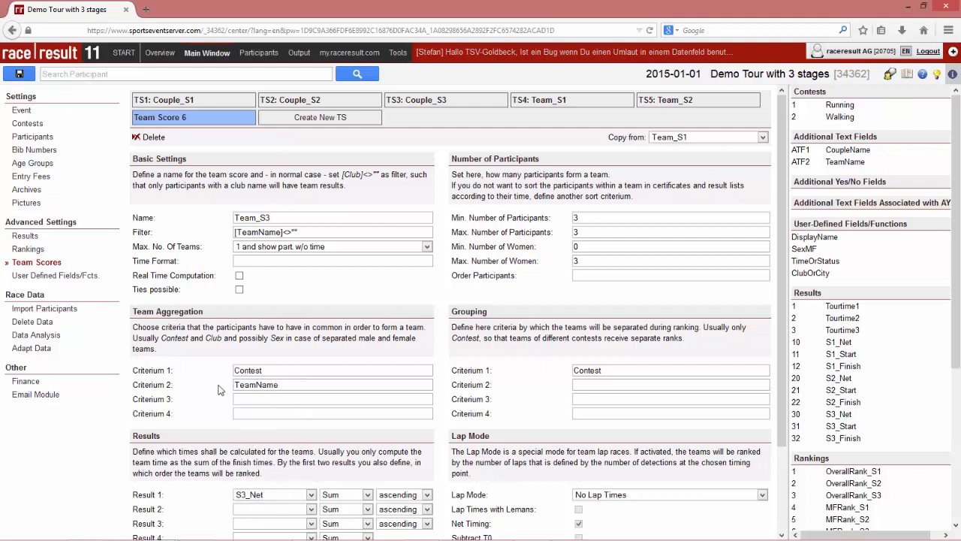
{"action": "left_click", "coordinate": [19, 75]}
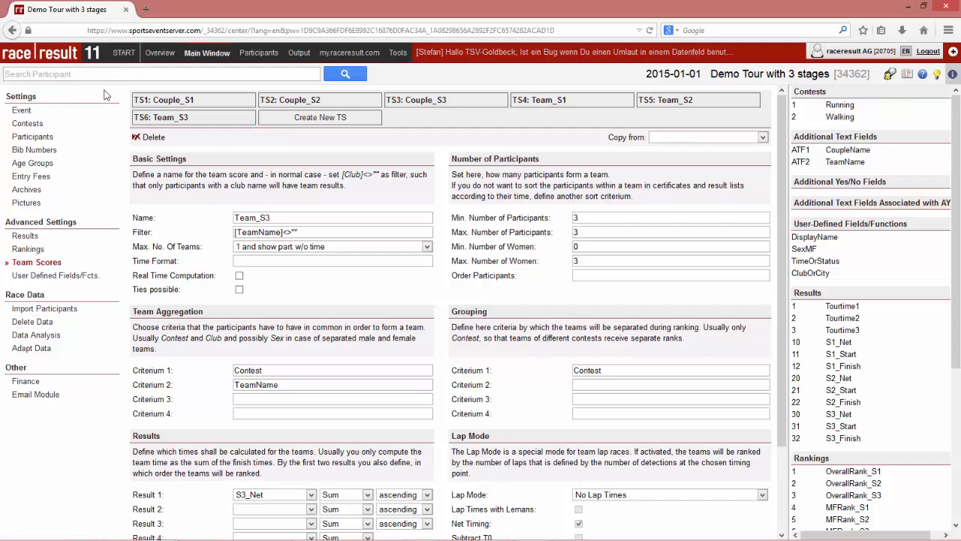
Create a seventh team score as a copy of Couple_S1, name it Couple_AS1 and save
{"action": "left_click", "coordinate": [297, 122]}
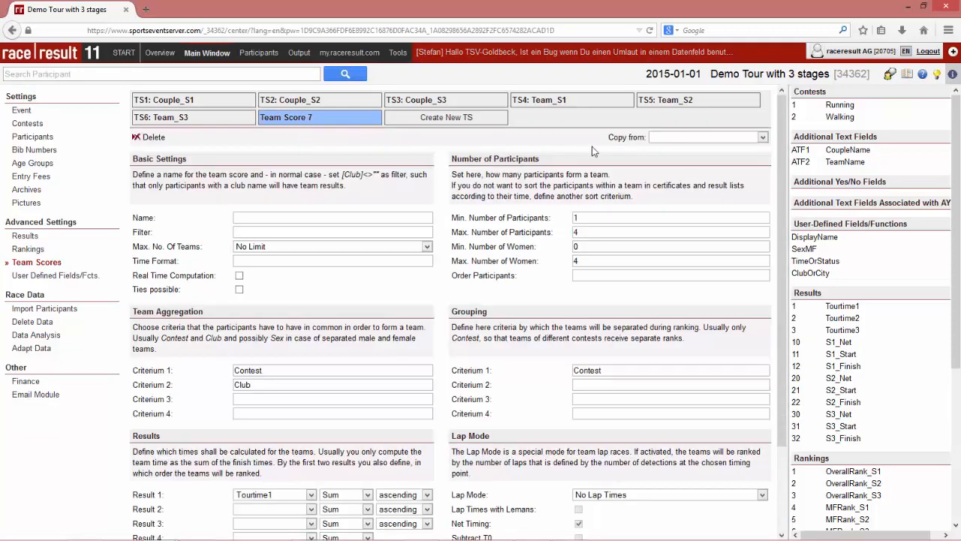
{"action": "left_click", "coordinate": [690, 141]}
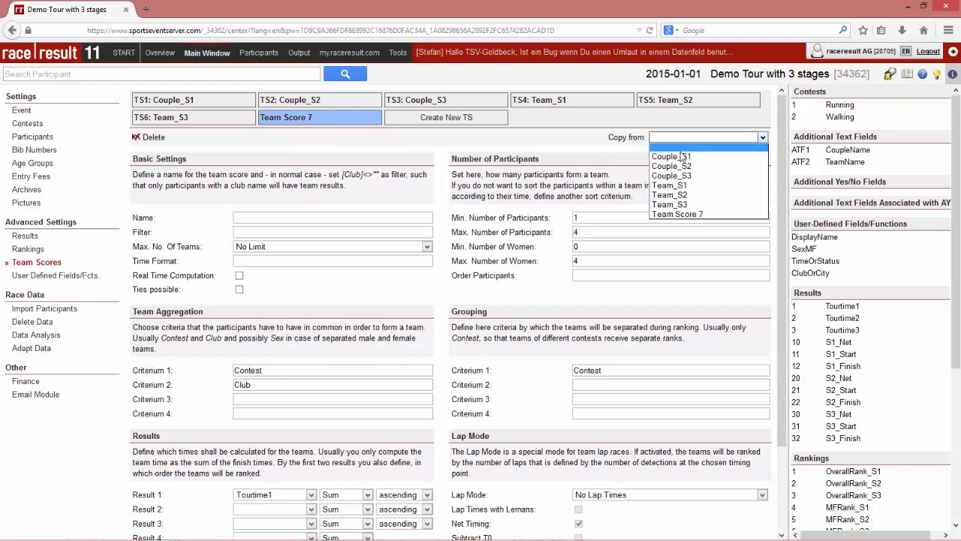
{"action": "left_click", "coordinate": [671, 156]}
{"action": "left_click", "coordinate": [504, 248]}
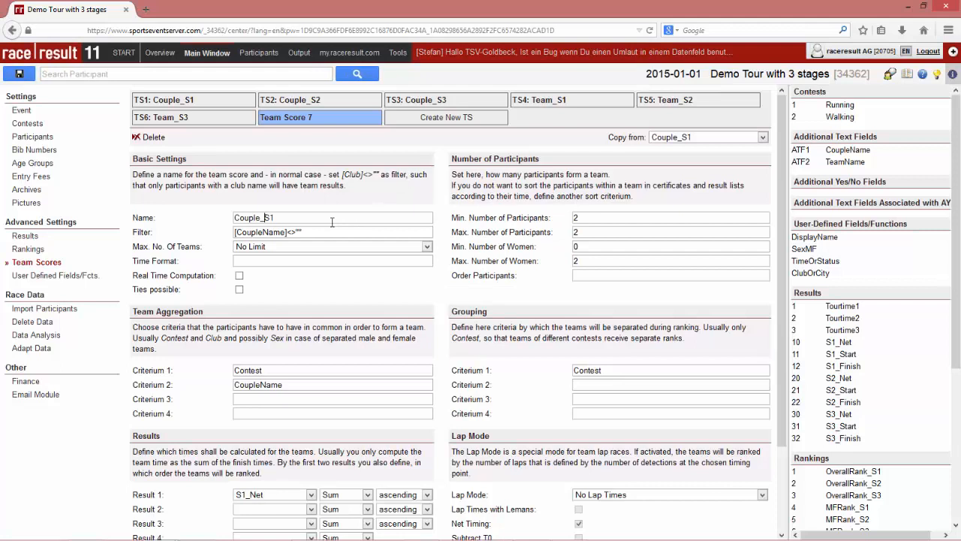
{"action": "type", "text": "A"}
{"action": "left_click", "coordinate": [20, 74]}
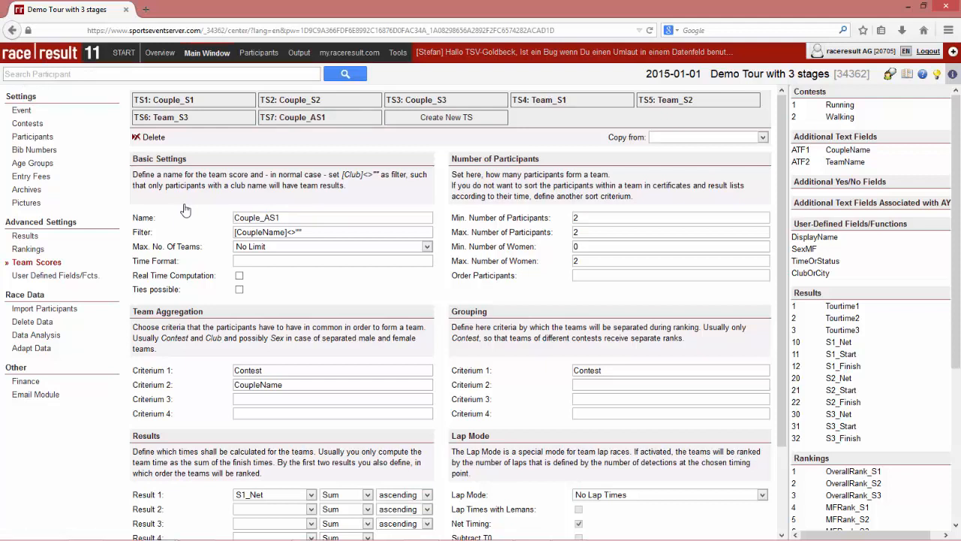
{"action": "left_click", "coordinate": [281, 495]}
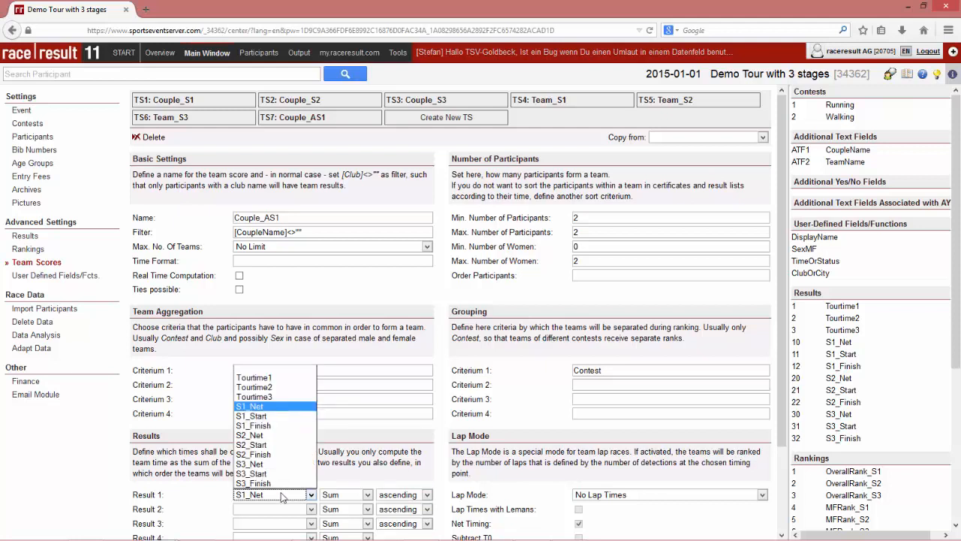
{"action": "left_click", "coordinate": [189, 310]}
{"action": "left_click", "coordinate": [280, 494]}
{"action": "left_click", "coordinate": [197, 311]}
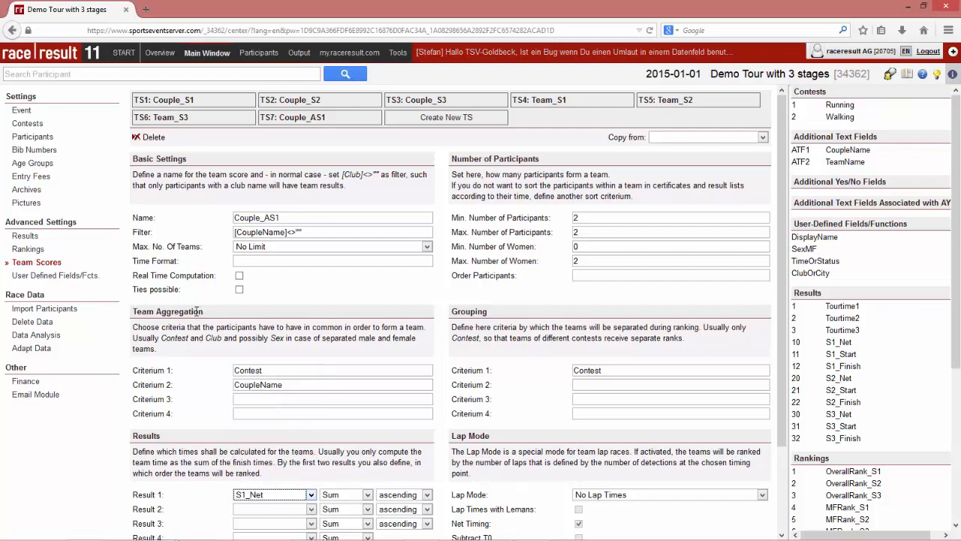
Add a new result with ID 101 named CoupleTime_S1 to the event's results
{"action": "left_click", "coordinate": [25, 235]}
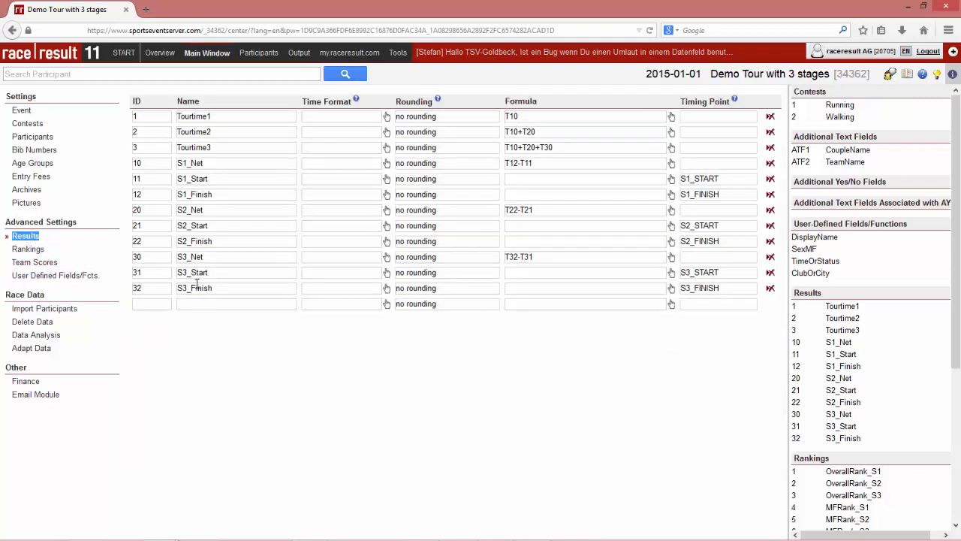
{"action": "left_click", "coordinate": [152, 302]}
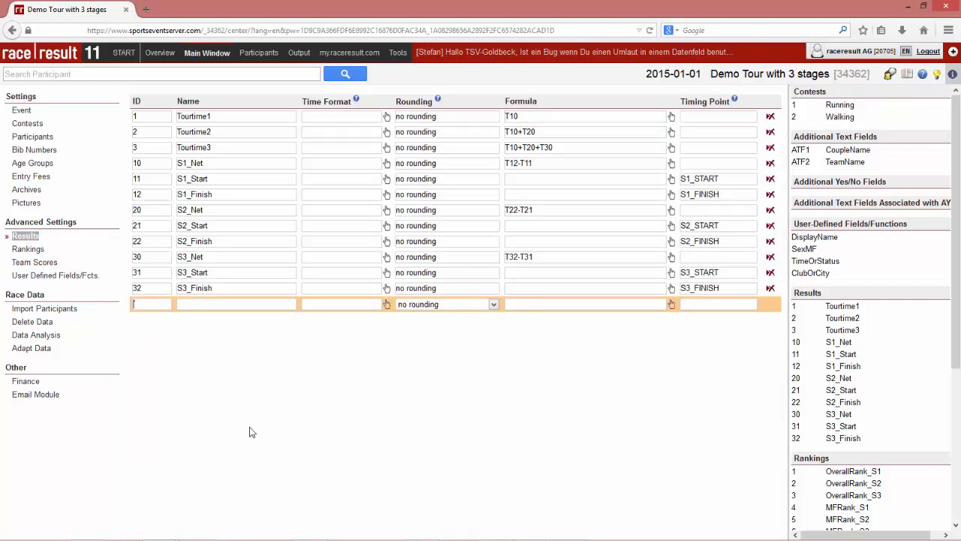
{"action": "type", "text": "101"}
{"action": "key", "text": "Tab"}
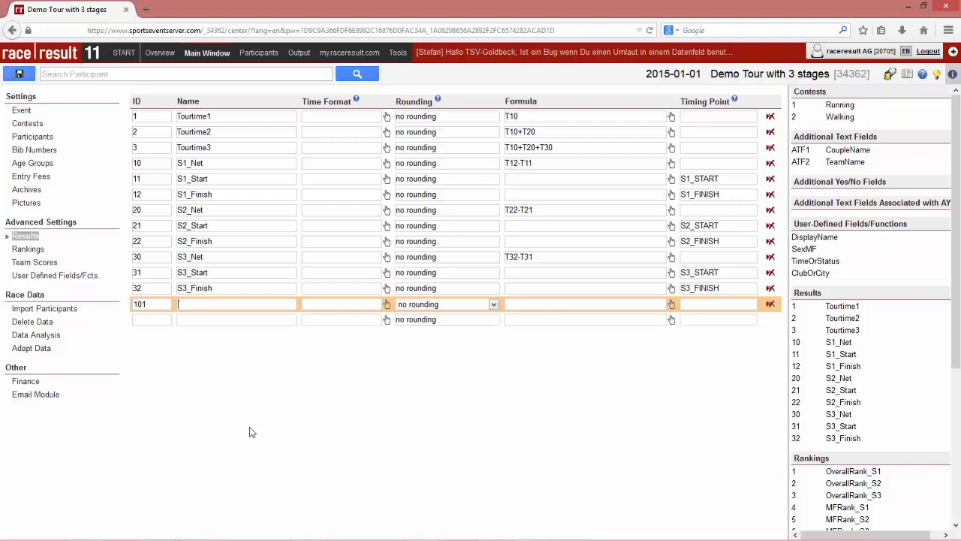
{"action": "type", "text": "Couple"}
{"action": "type", "text": "Time_S1"}
Add results 102 and 103 based on the copied name, calling them CoupleTime_S2 and CoupleTime_S3
{"action": "key", "text": "ctrl+a"}
{"action": "key", "text": "ctrl+c"}
{"action": "key", "text": "Down"}
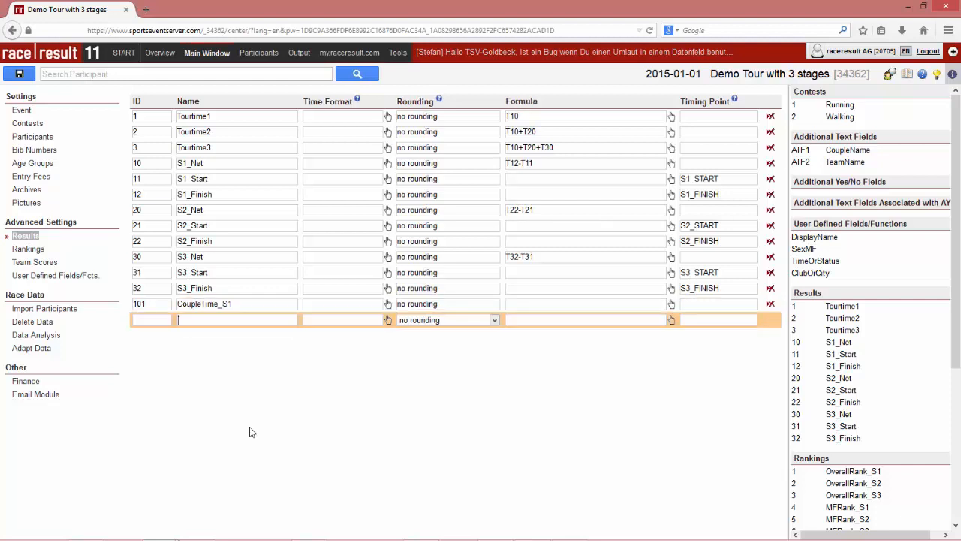
{"action": "type", "text": "102"}
{"action": "key", "text": "Down"}
{"action": "type", "text": "103"}
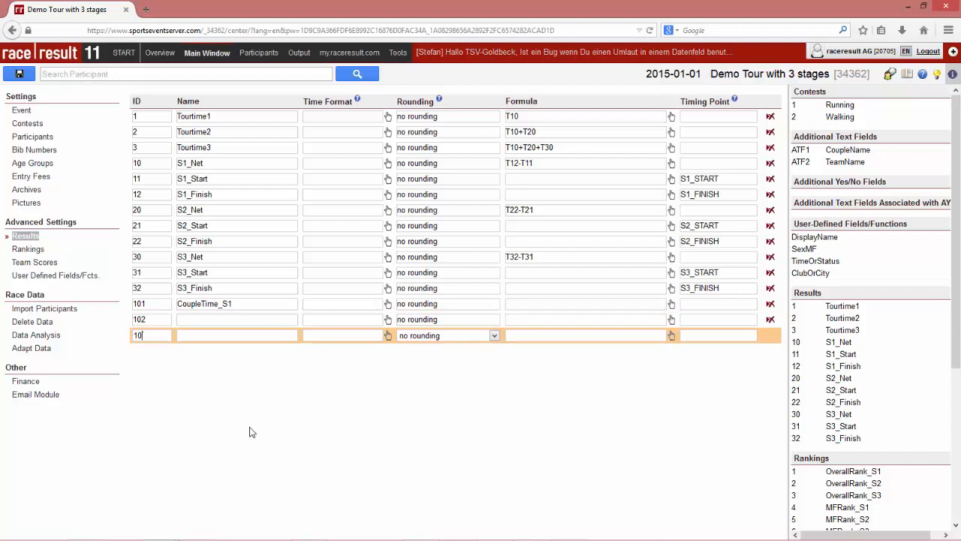
{"action": "key", "text": "Tab"}
{"action": "key", "text": "Up"}
{"action": "key", "text": "ctrl+v"}
{"action": "key", "text": "BackSpace"}
{"action": "type", "text": "2"}
{"action": "key", "text": "Down"}
{"action": "key", "text": "ctrl+v"}
{"action": "key", "text": "BackSpace"}
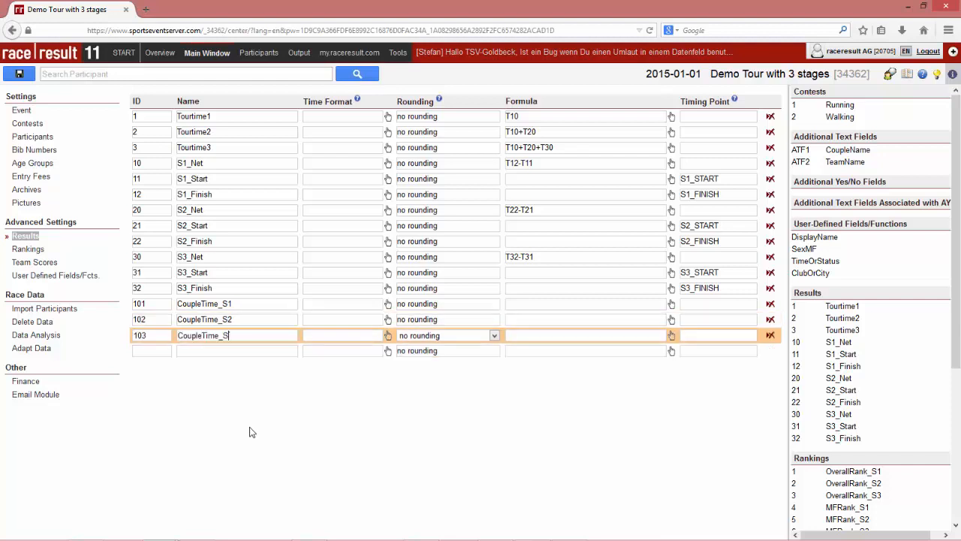
{"action": "type", "text": "3"}
Add a new result with ID 201 named TeamTime_S1
{"action": "key", "text": "Down"}
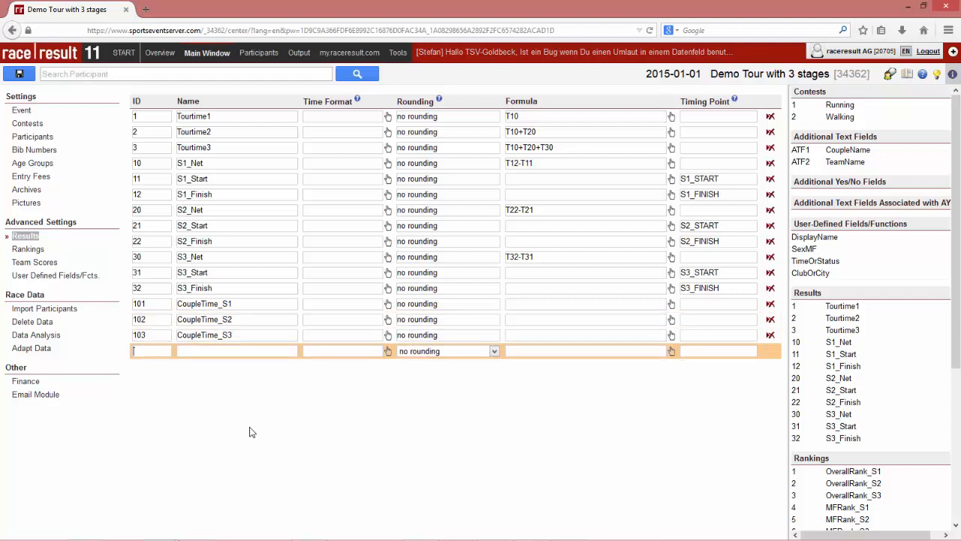
{"action": "type", "text": "201"}
{"action": "key", "text": "Tab"}
{"action": "type", "text": "TeamT"}
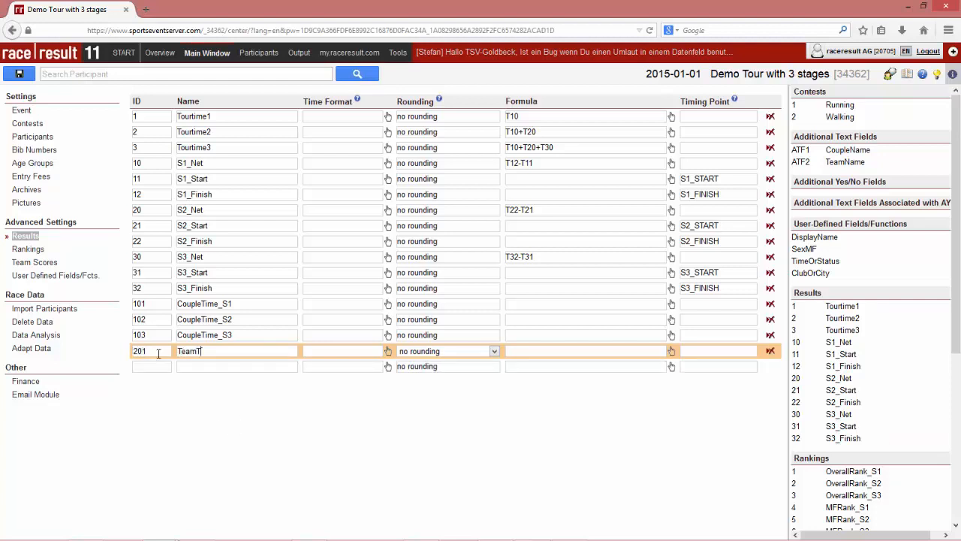
{"action": "type", "text": "ime_S1"}
Copy the TeamTime_S1 name and add result 202 named TeamTime_S2
{"action": "key", "text": "ctrl+a"}
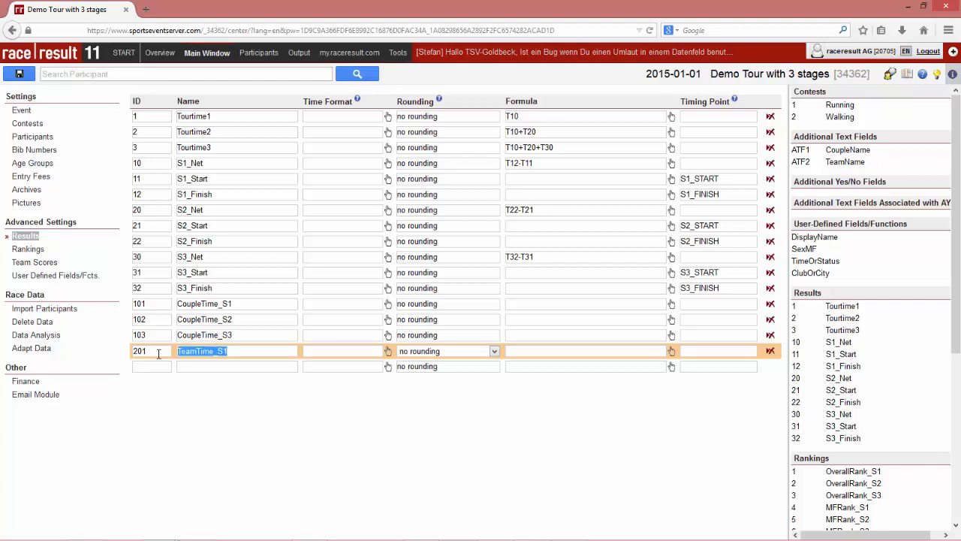
{"action": "key", "text": "ctrl+c"}
{"action": "left_click", "coordinate": [157, 366]}
{"action": "type", "text": "202"}
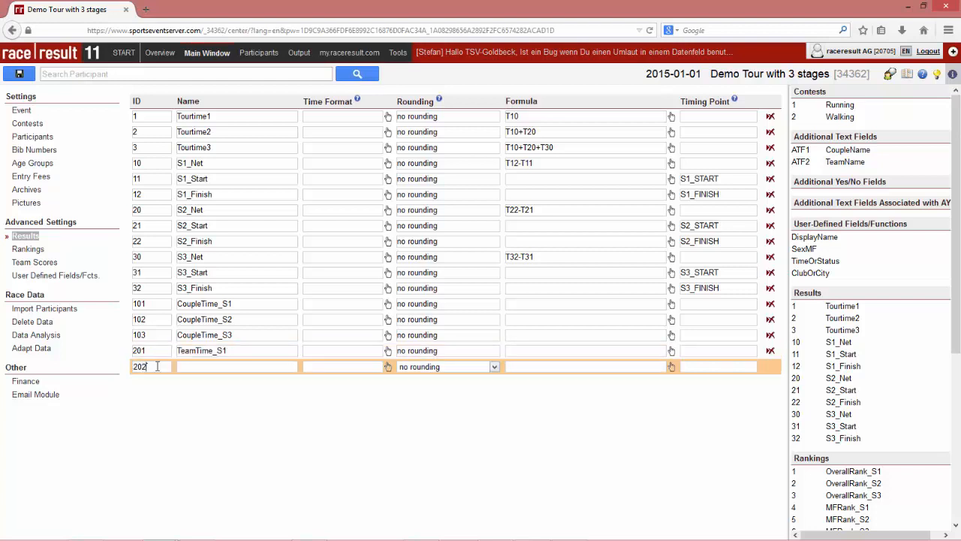
{"action": "key", "text": "Tab"}
{"action": "key", "text": "ctrl+v"}
{"action": "key", "text": "BackSpace"}
{"action": "type", "text": "2"}
Add result 203 from the same copied name and call it TeamTime_S3
{"action": "key", "text": "Return"}
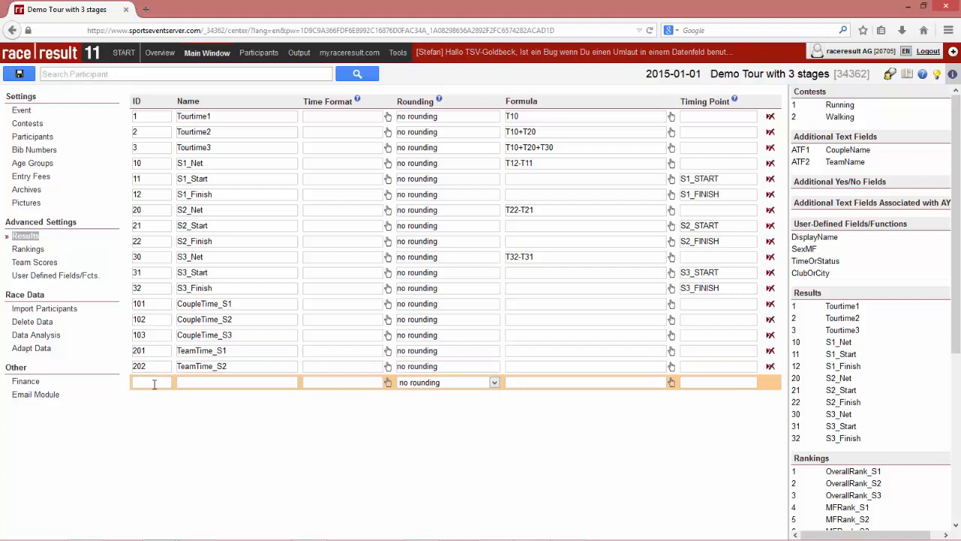
{"action": "type", "text": "203"}
{"action": "key", "text": "Tab"}
{"action": "key", "text": "ctrl+v"}
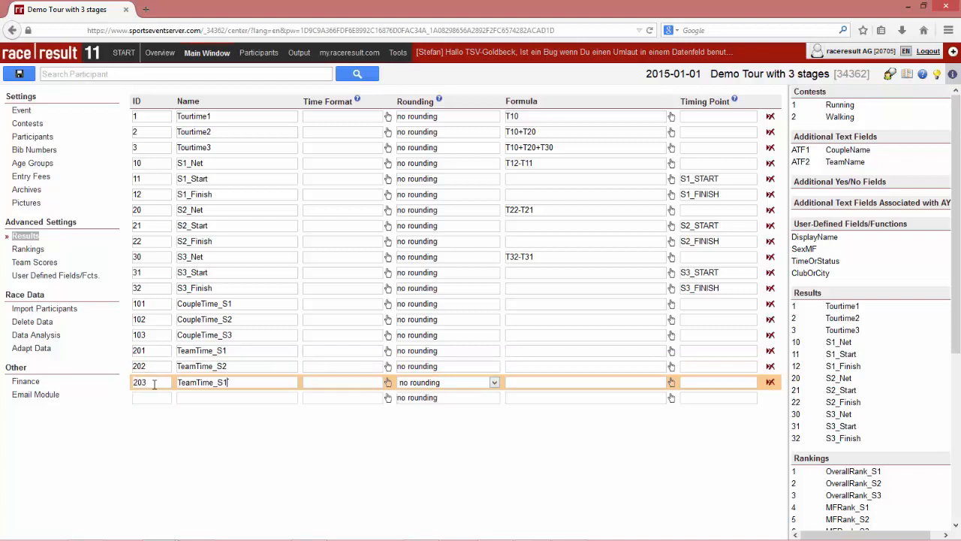
{"action": "key", "text": "BackSpace"}
{"action": "type", "text": "3"}
Enter [TS1.DecimalTime1] as the formula of result 101, CoupleTime_S1
{"action": "left_click", "coordinate": [534, 303]}
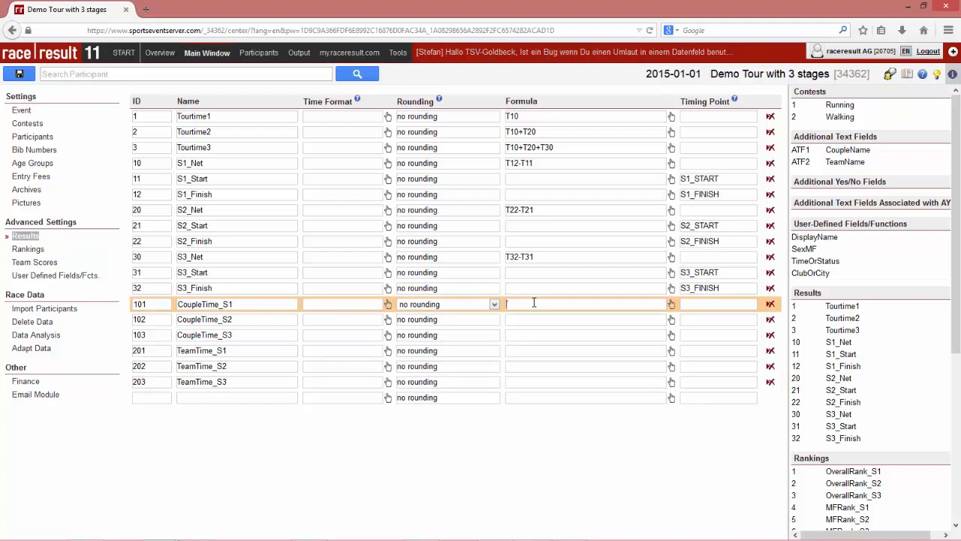
{"action": "type", "text": "[Ts1.DEcimal"}
{"action": "key", "text": "BackSpace"}
{"action": "key", "text": "BackSpace"}
{"action": "key", "text": "BackSpace"}
{"action": "key", "text": "BackSpace"}
{"action": "key", "text": "BackSpace"}
{"action": "key", "text": "BackSpace"}
{"action": "type", "text": "ecimalTime1]"}
Review the Couple_S1 team score settings and reopen the CoupleTime_S1 formula in the results
{"action": "left_click", "coordinate": [45, 264]}
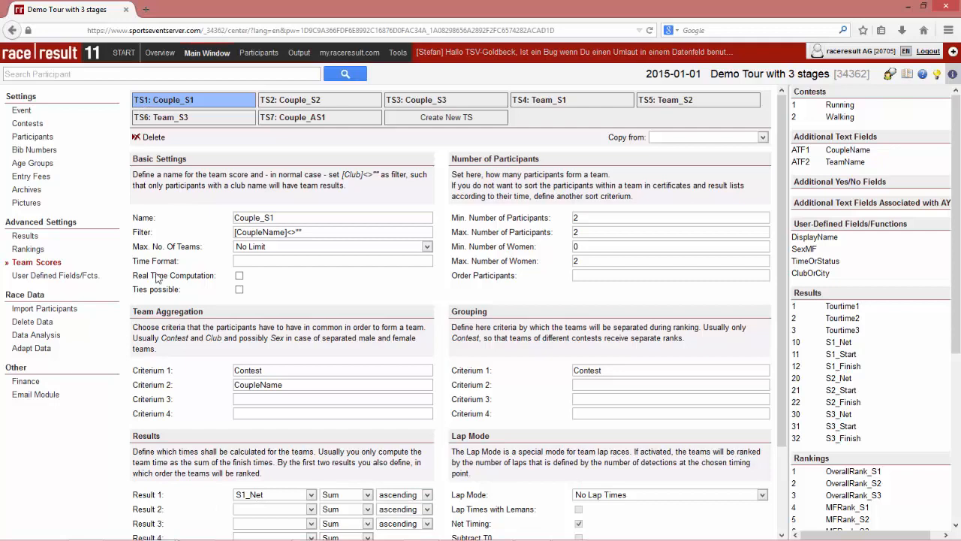
{"action": "left_click", "coordinate": [25, 236]}
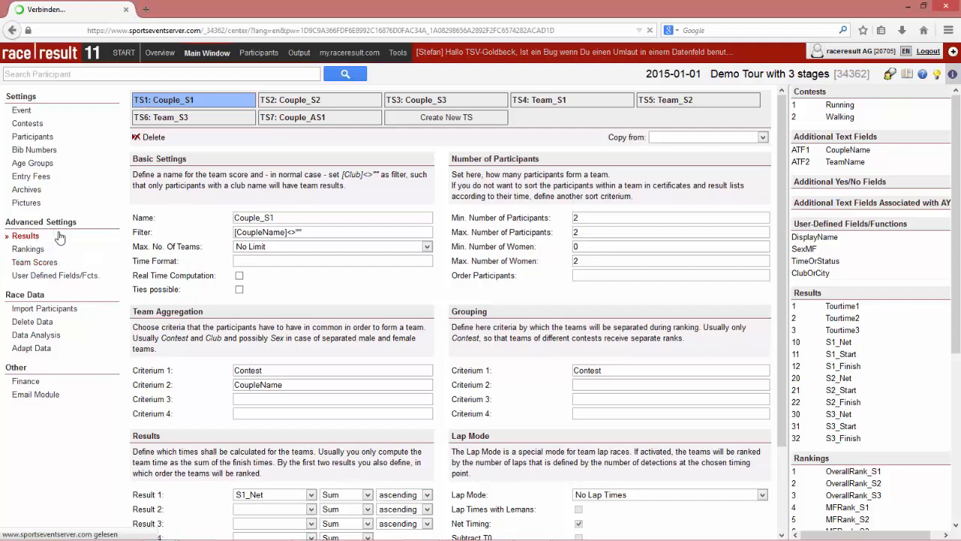
{"action": "left_click", "coordinate": [606, 306]}
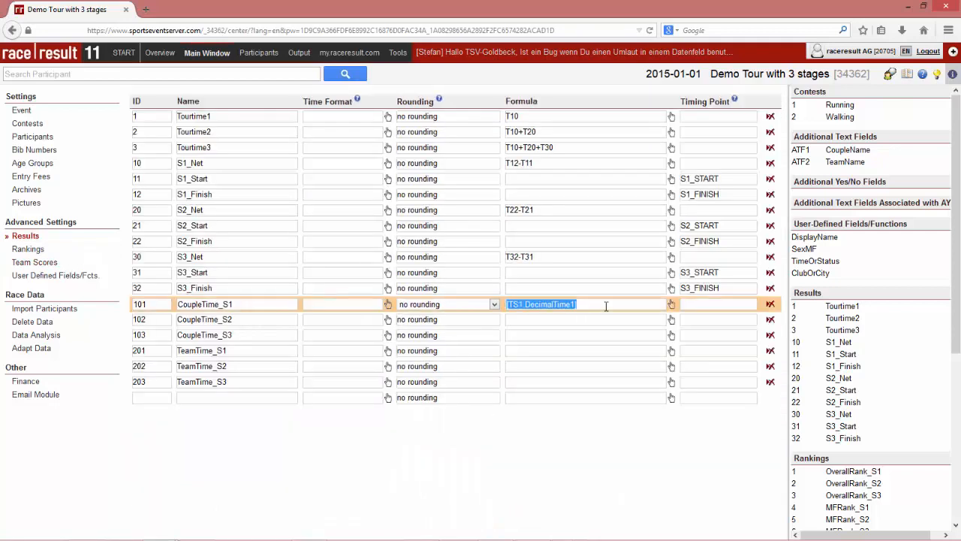
{"action": "left_click", "coordinate": [606, 306]}
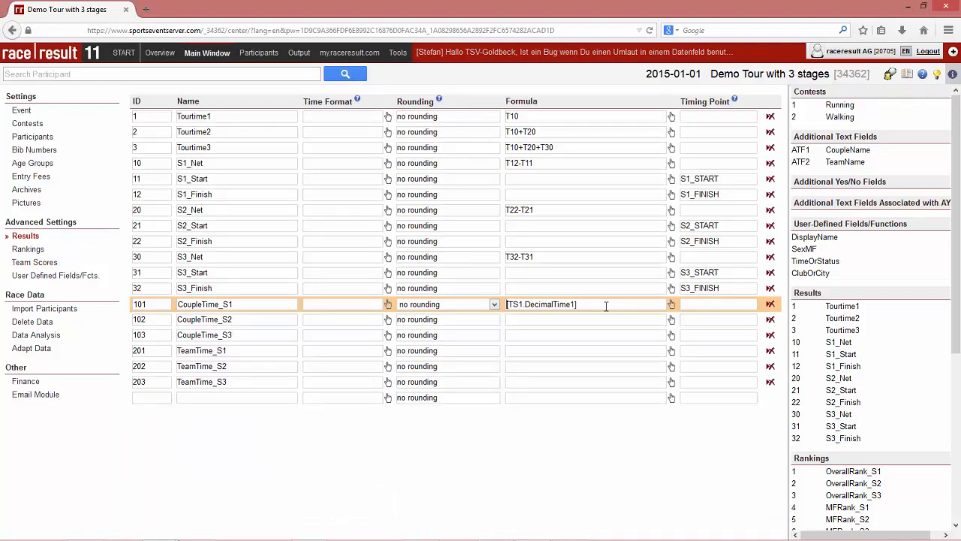
Set the CoupleTime_S1 formula to iif([TS1.Rank]>0;[TS1.DecimalTime1]) by wrapping the existing expression in a rank condition
{"action": "type", "text": "i"}
{"action": "type", "text": "f("}
{"action": "type", "text": "[TS"}
{"action": "type", "text": "1.Rank"}
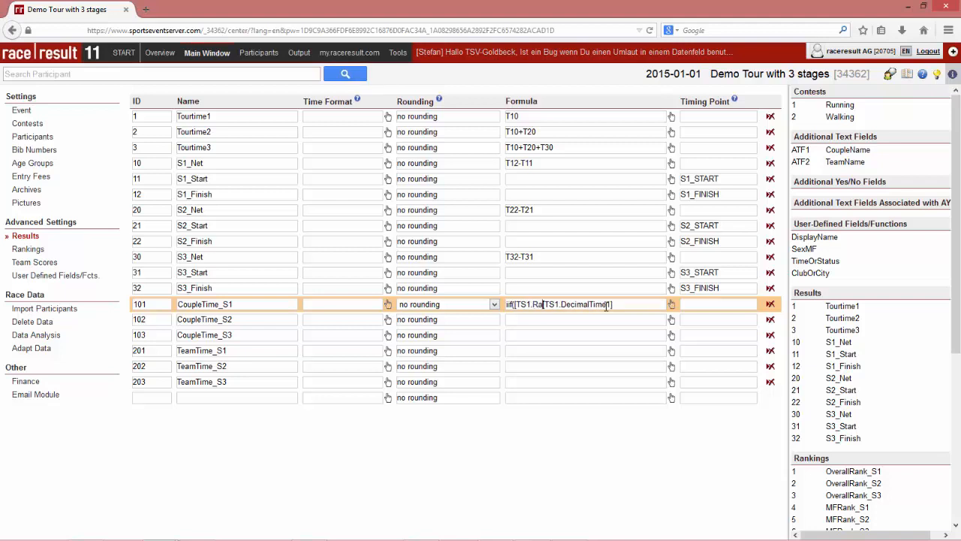
{"action": "type", "text": "]"}
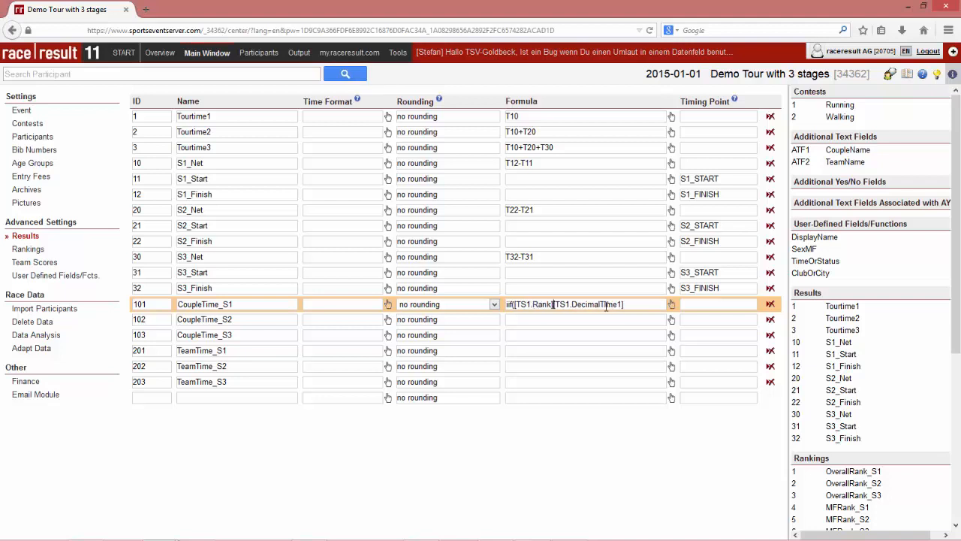
{"action": "type", "text": ">0;"}
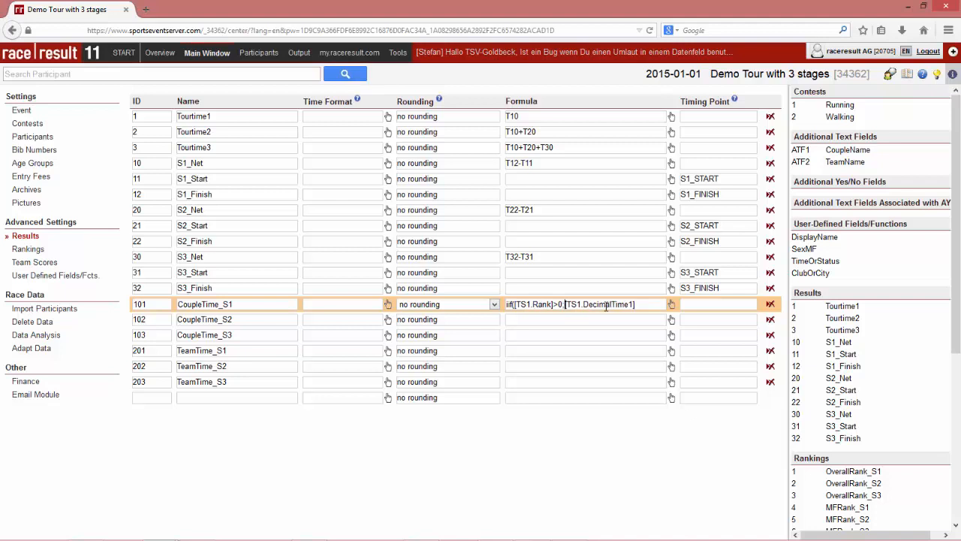
{"action": "type", "text": ")"}
{"action": "key", "text": "Down"}
{"action": "key", "text": "Up"}
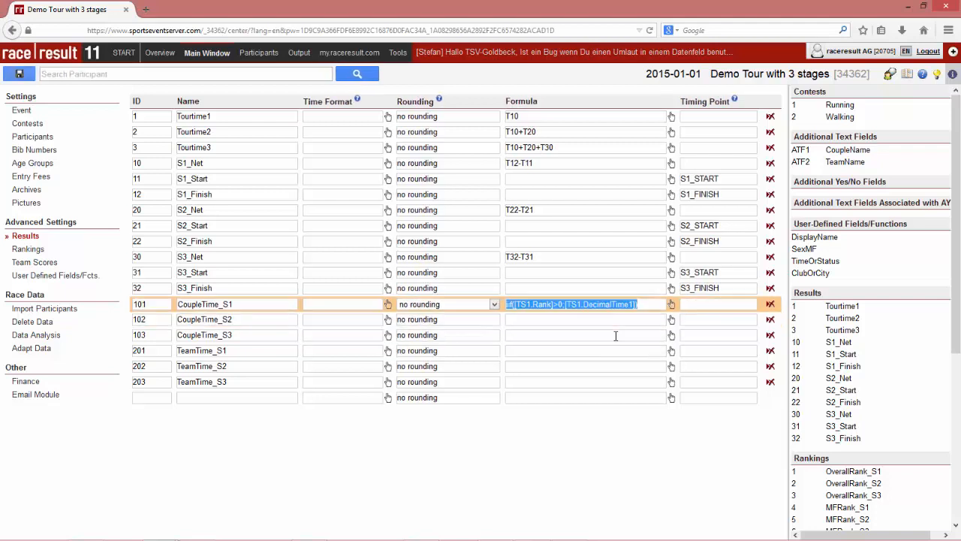
Copy the CoupleTime_S1 formula into the CoupleTime_S2 and CoupleTime_S3 formulas
{"action": "key", "text": "ctrl+c"}
{"action": "key", "text": "Down"}
{"action": "key", "text": "ctrl+v"}
{"action": "key", "text": "Down"}
{"action": "key", "text": "ctrl+v"}
Change both team score references to TS3 in the CoupleTime_S3 formula and to TS2 in the CoupleTime_S2 formula
{"action": "key", "text": "Left"}
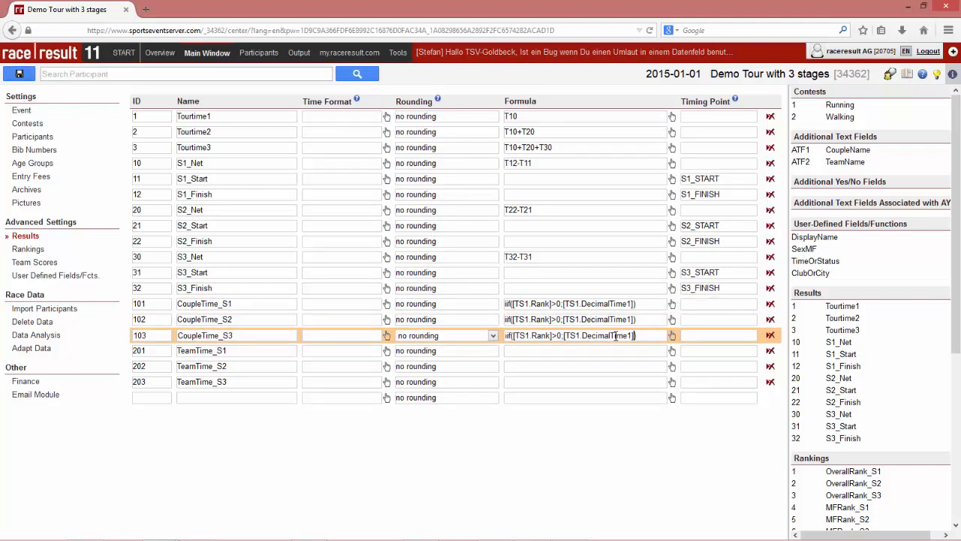
{"action": "key", "text": "BackSpace"}
{"action": "type", "text": "3"}
{"action": "key", "text": "BackSpace"}
{"action": "type", "text": "3"}
{"action": "key", "text": "BackSpace"}
{"action": "type", "text": "2"}
{"action": "left_click", "coordinate": [529, 320]}
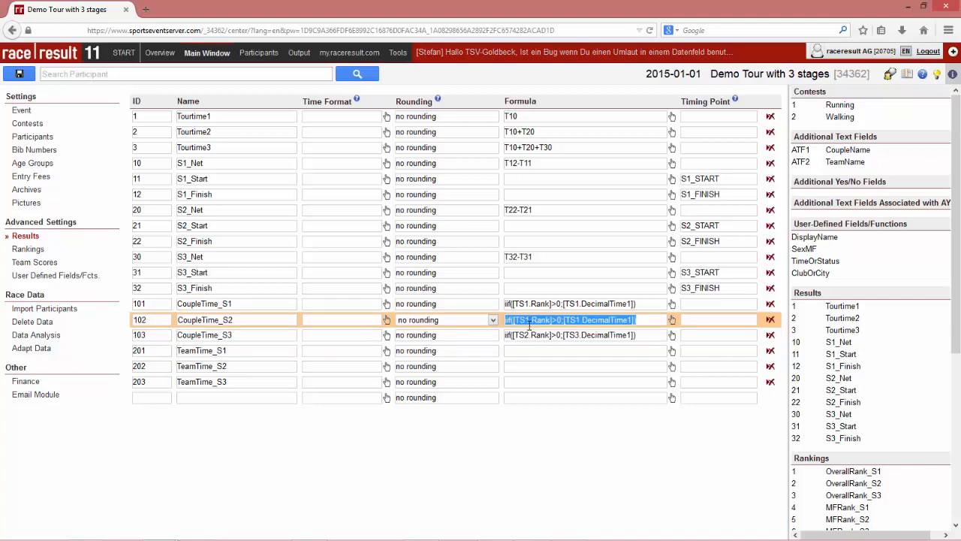
{"action": "left_click", "coordinate": [529, 335]}
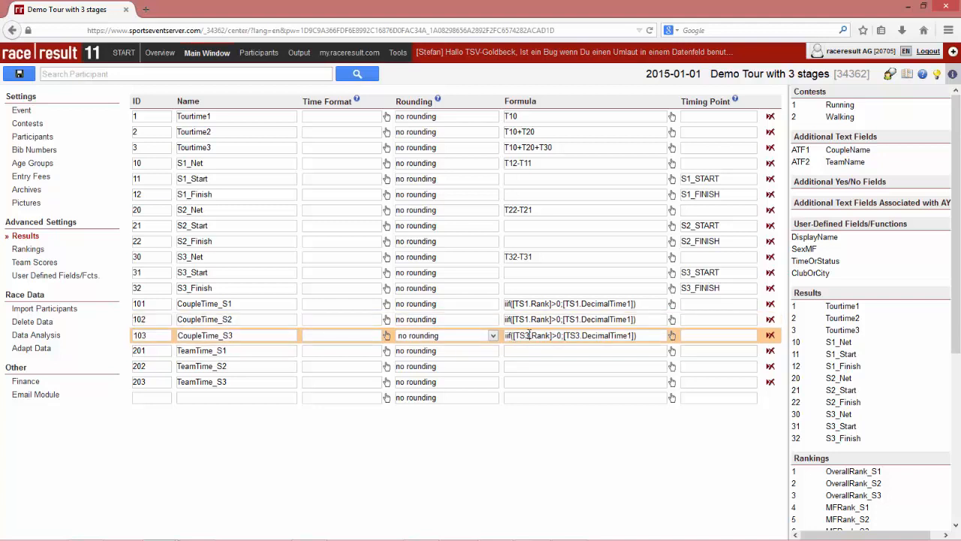
{"action": "left_click", "coordinate": [530, 320]}
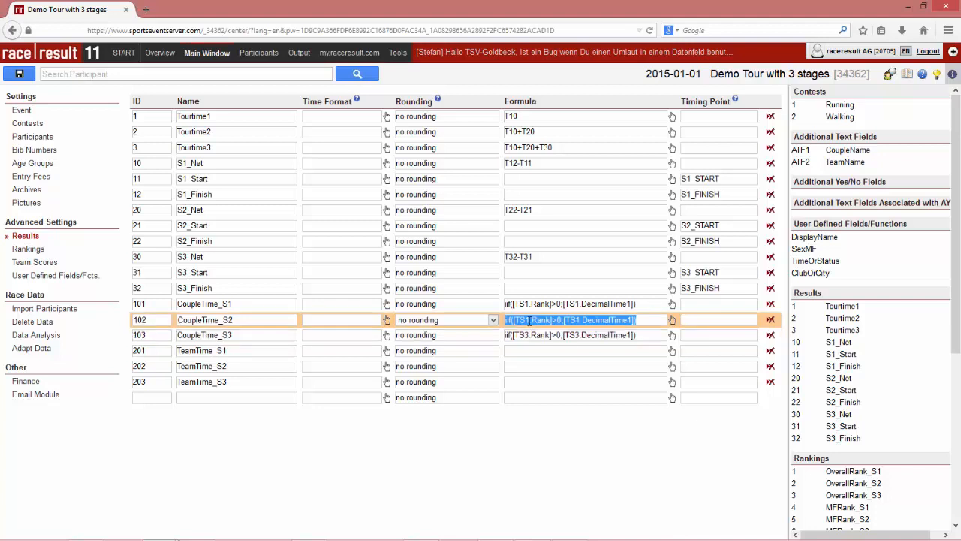
{"action": "type", "text": "."}
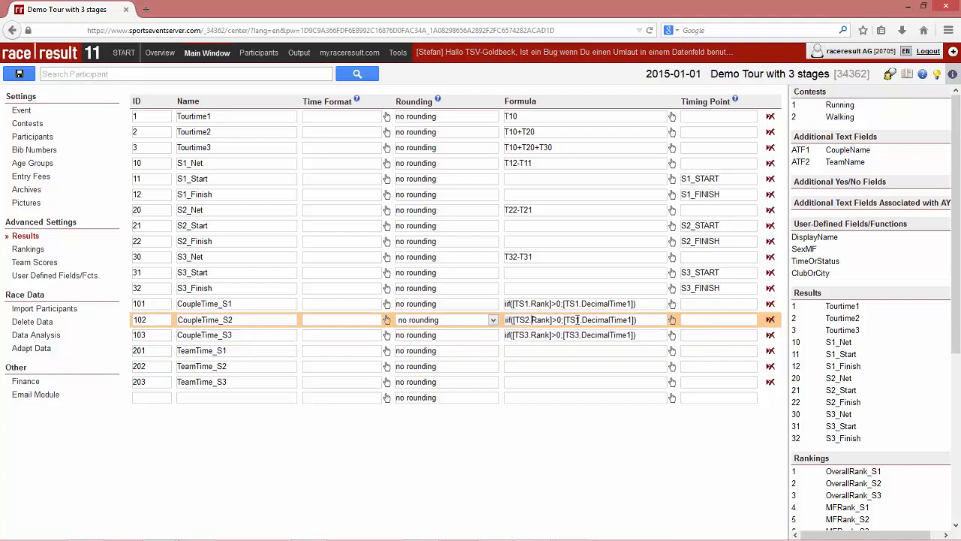
Paste the copied rank-condition formula into TeamTime_S1, TeamTime_S2 and TeamTime_S3
{"action": "left_click", "coordinate": [533, 353]}
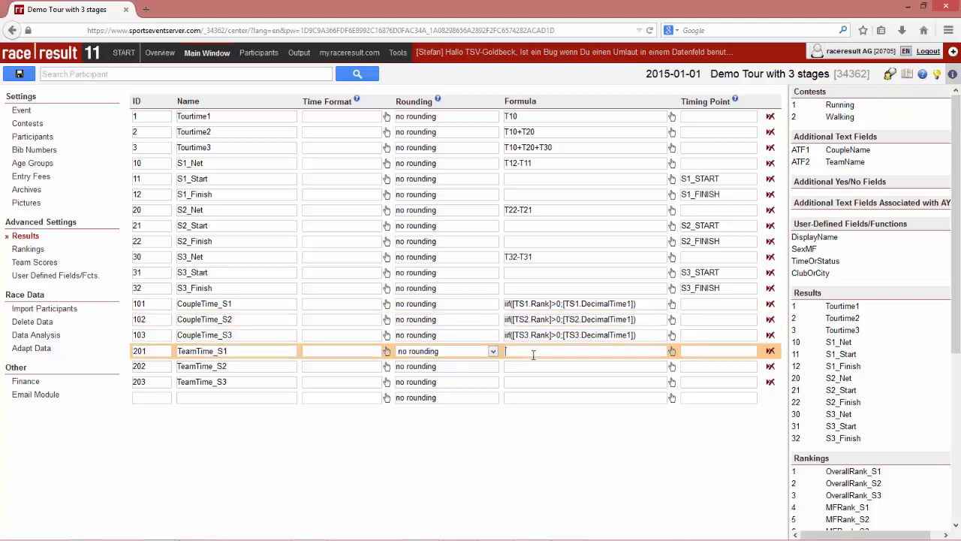
{"action": "key", "text": "ctrl+v"}
{"action": "left_click", "coordinate": [534, 367]}
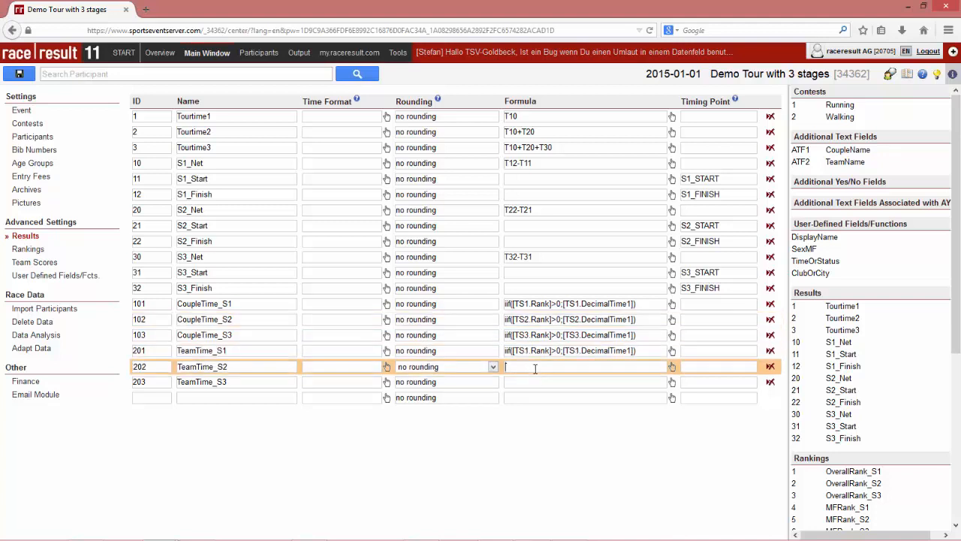
{"action": "key", "text": "ctrl+v"}
{"action": "key", "text": "Return"}
{"action": "key", "text": "ctrl+v"}
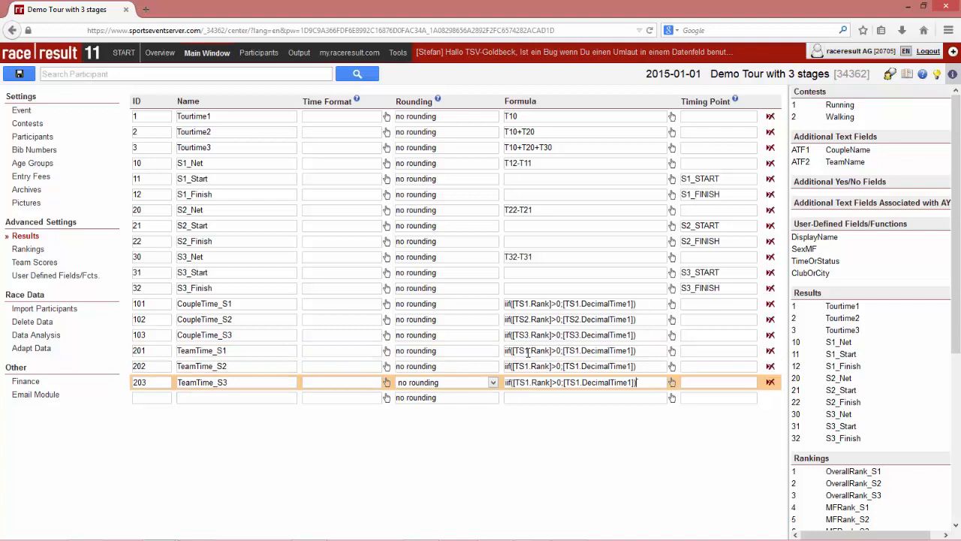
Change both team score references in the TeamTime_S1 formula to TS4
{"action": "left_click", "coordinate": [529, 353]}
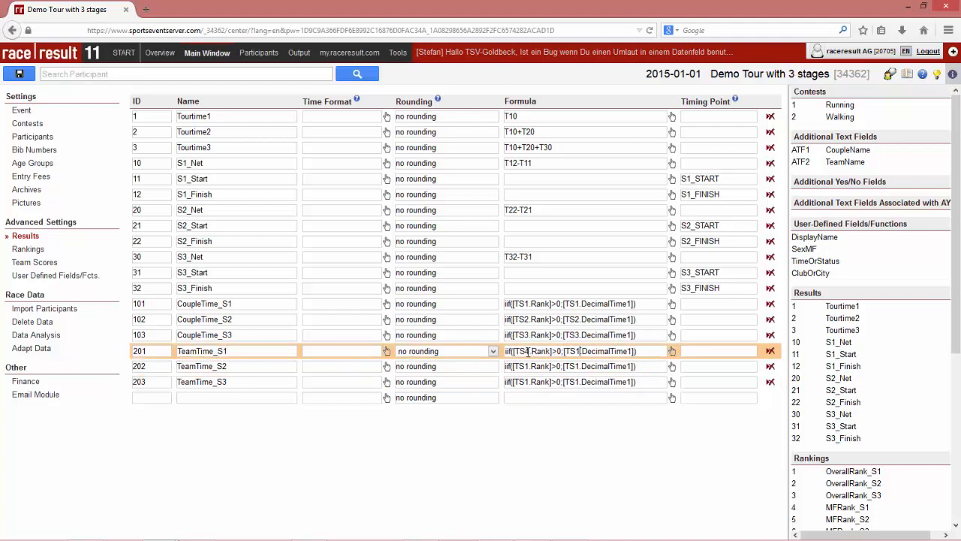
{"action": "key", "text": "BackSpace"}
{"action": "type", "text": "4"}
Change both team score references in the TeamTime_S2 formula to TS5
{"action": "left_click", "coordinate": [528, 367]}
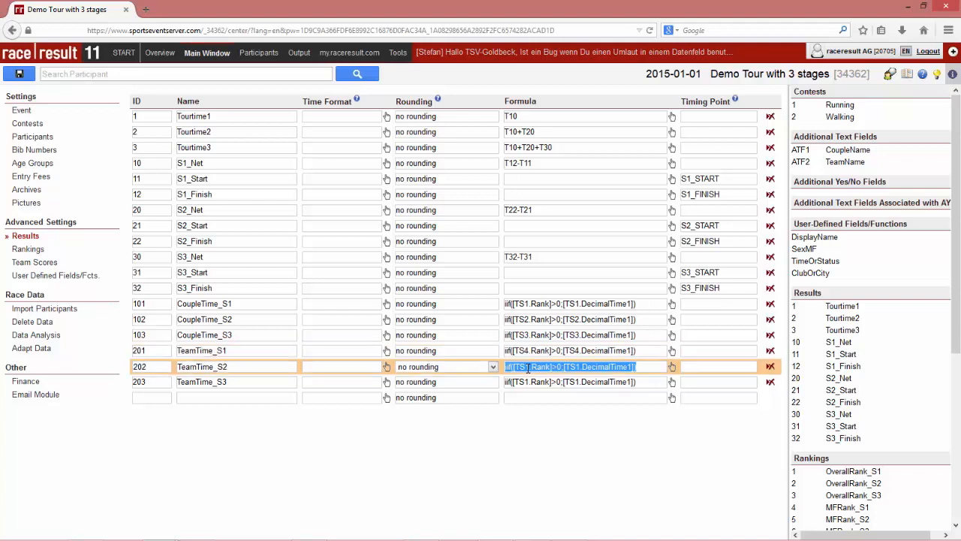
{"action": "left_click", "coordinate": [527, 366]}
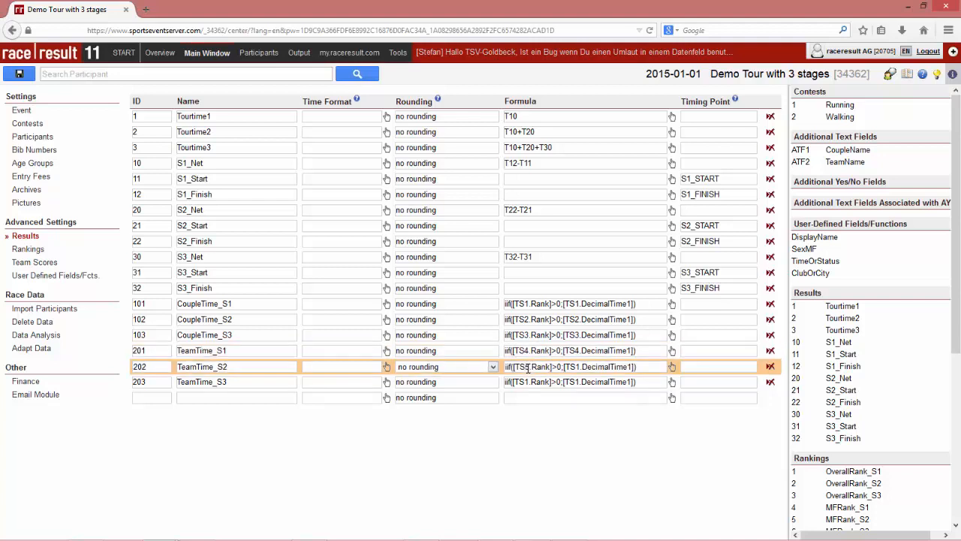
{"action": "key", "text": "Delete"}
{"action": "type", "text": "5"}
Change both team score references in the TeamTime_S3 formula to TS6 and save the results settings
{"action": "key", "text": "Down"}
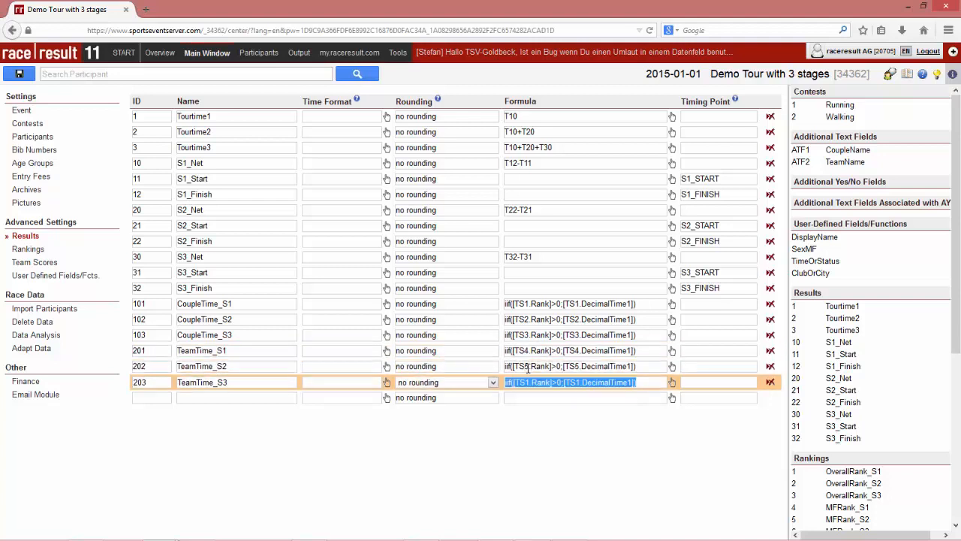
{"action": "key", "text": "Home"}
{"action": "key", "text": "Right"}
{"action": "key", "text": "Right"}
{"action": "key", "text": "Right"}
{"action": "key", "text": "Right"}
{"action": "key", "text": "Right"}
{"action": "key", "text": "Right"}
{"action": "key", "text": "Right"}
{"action": "key", "text": "Delete"}
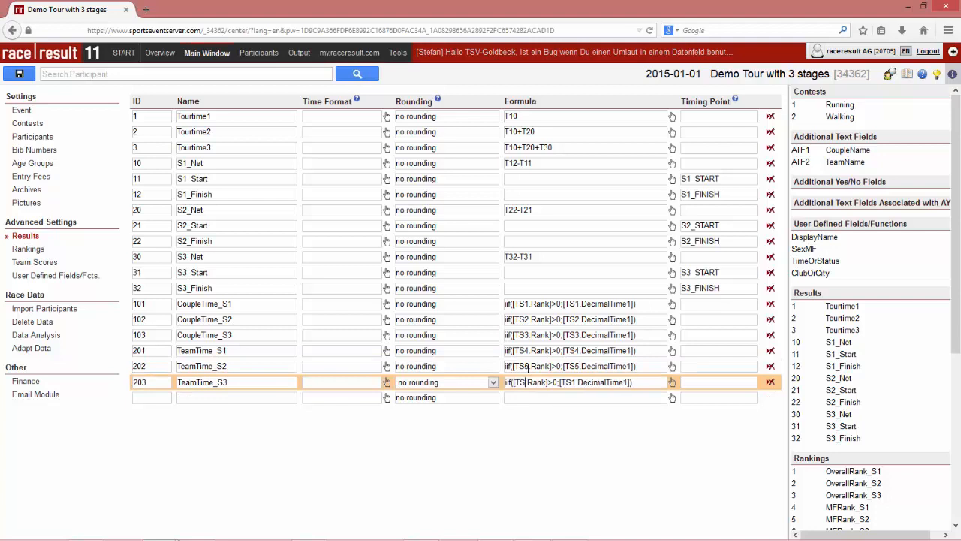
{"action": "type", "text": "6"}
{"action": "key", "text": "Delete"}
{"action": "type", "text": "6"}
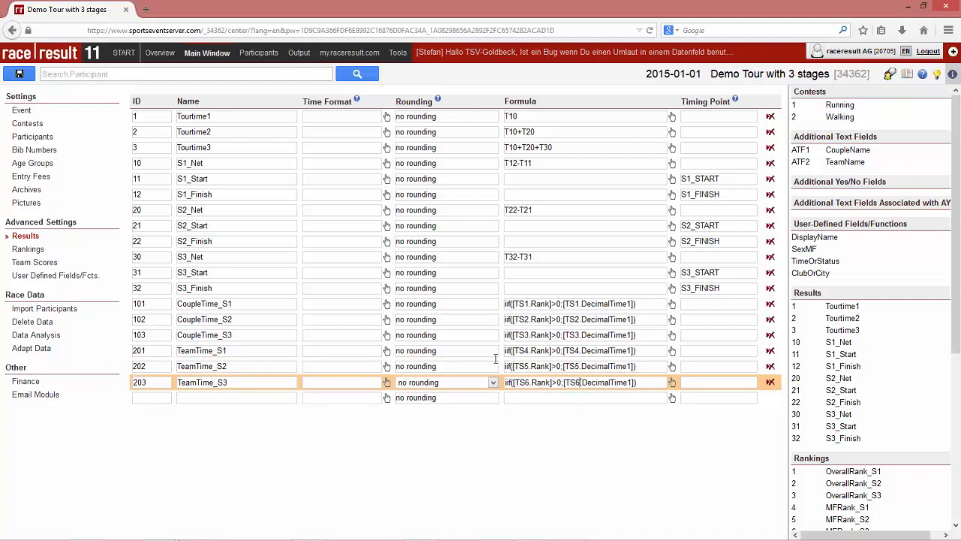
{"action": "left_click", "coordinate": [15, 75]}
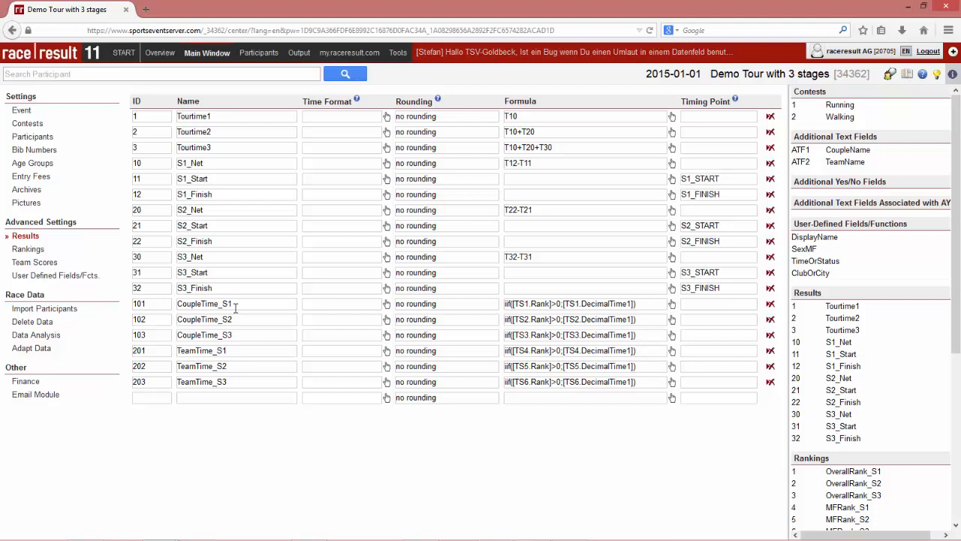
Add a new result with ID 111 named CoupleTime_AS1
{"action": "left_click", "coordinate": [155, 398]}
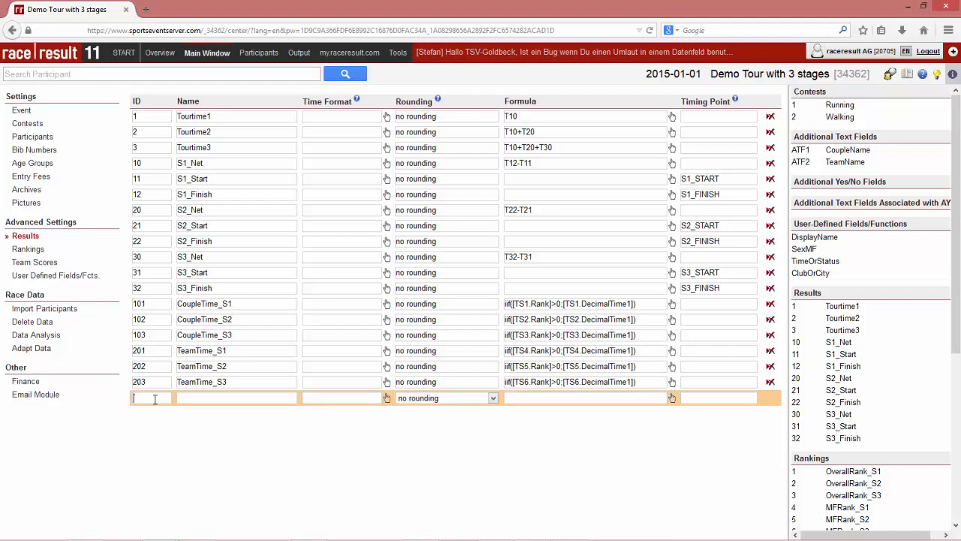
{"action": "type", "text": "111"}
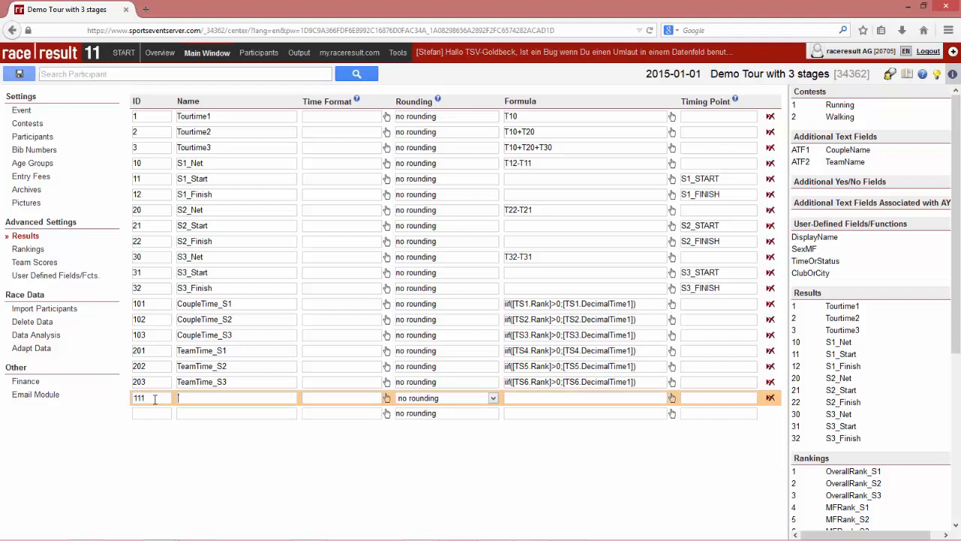
{"action": "key", "text": "Tab"}
{"action": "type", "text": "Couple"}
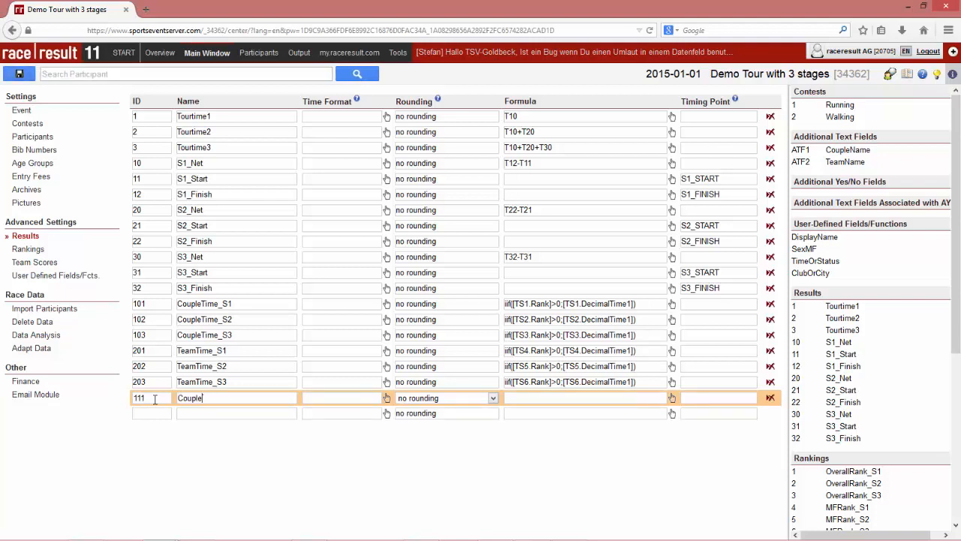
{"action": "type", "text": "Tim"}
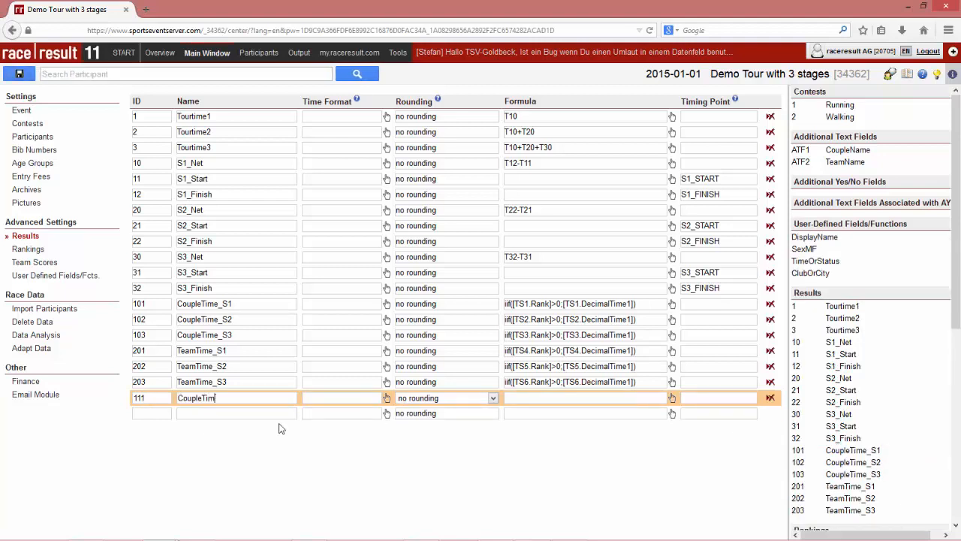
{"action": "type", "text": "e_AS1"}
Add a result named CoupleTime_AS2 with ID 112, reusing the copied CoupleTime_AS1 name
{"action": "key", "text": "ctrl+a"}
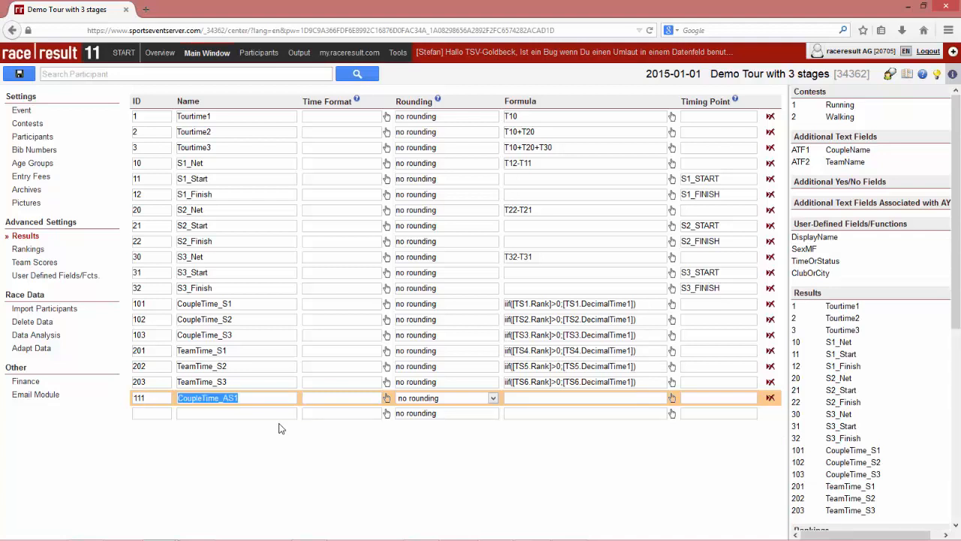
{"action": "key", "text": "ctrl+c"}
{"action": "key", "text": "Down"}
{"action": "key", "text": "ctrl+v"}
{"action": "key", "text": "BackSpace"}
{"action": "type", "text": "2"}
{"action": "key", "text": "shift+Tab"}
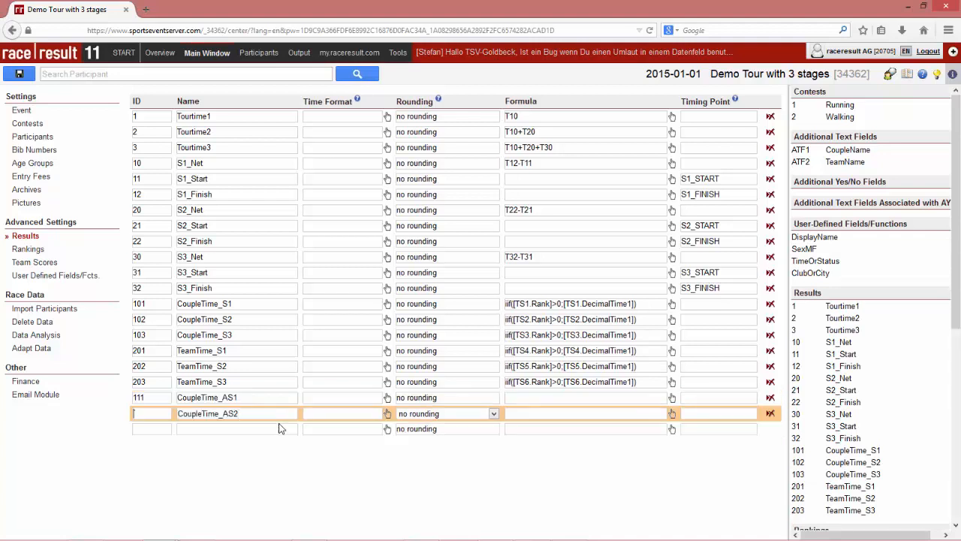
{"action": "type", "text": "112"}
Add a result with ID 113 named CoupleTime_AS3
{"action": "key", "text": "Down"}
{"action": "type", "text": "113"}
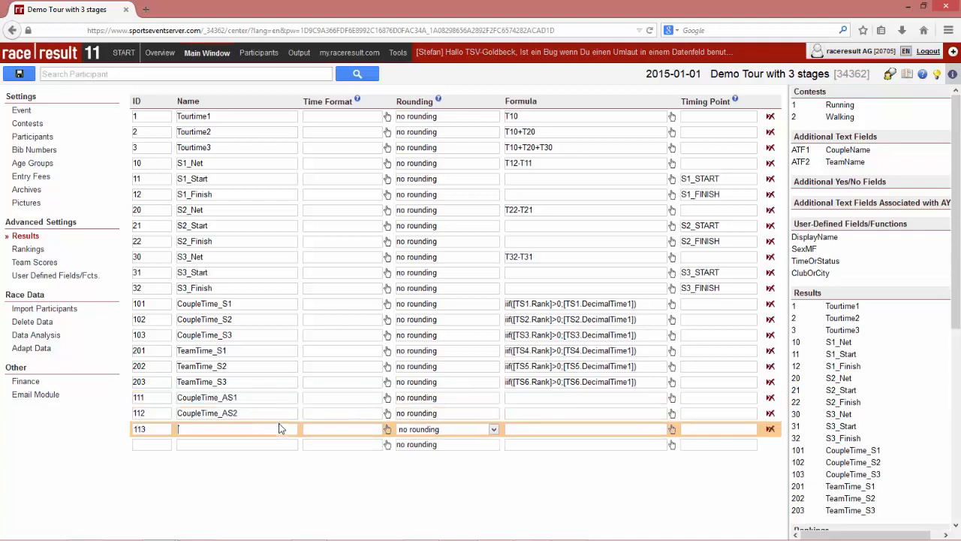
{"action": "key", "text": "Tab"}
{"action": "key", "text": "ctrl+v"}
{"action": "type", "text": "3"}
Enter the formula T101+T102+T103 for CoupleTime_AS3
{"action": "key", "text": "Tab"}
{"action": "key", "text": "Tab"}
{"action": "key", "text": "Tab"}
{"action": "type", "text": "T101+"}
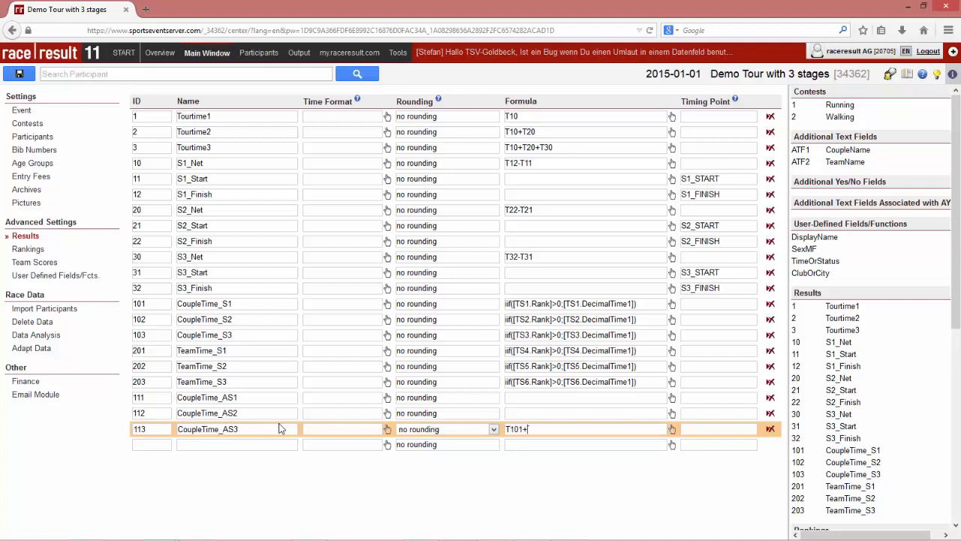
{"action": "type", "text": "T102+T103"}
Copy the CoupleTime_AS3 formula to CoupleTime_AS2 and shorten it to T101+T102
{"action": "key", "text": "ctrl+a"}
{"action": "key", "text": "ctrl+c"}
{"action": "key", "text": "Up"}
{"action": "key", "text": "ctrl+v"}
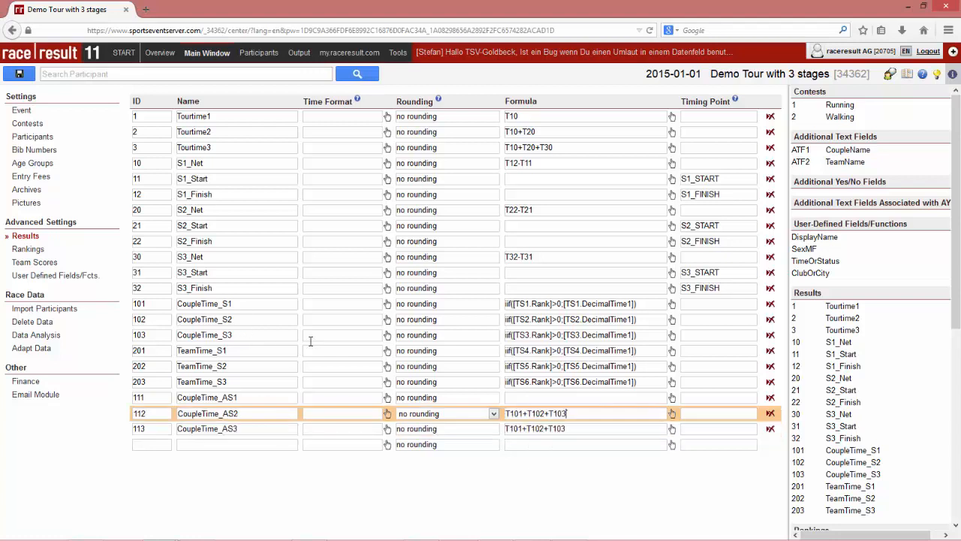
{"action": "key", "text": "BackSpace"}
{"action": "key", "text": "BackSpace"}
{"action": "key", "text": "BackSpace"}
{"action": "key", "text": "BackSpace"}
{"action": "key", "text": "BackSpace"}
Paste the copied sum formula into CoupleTime_AS1 and shorten it to T101
{"action": "key", "text": "Up"}
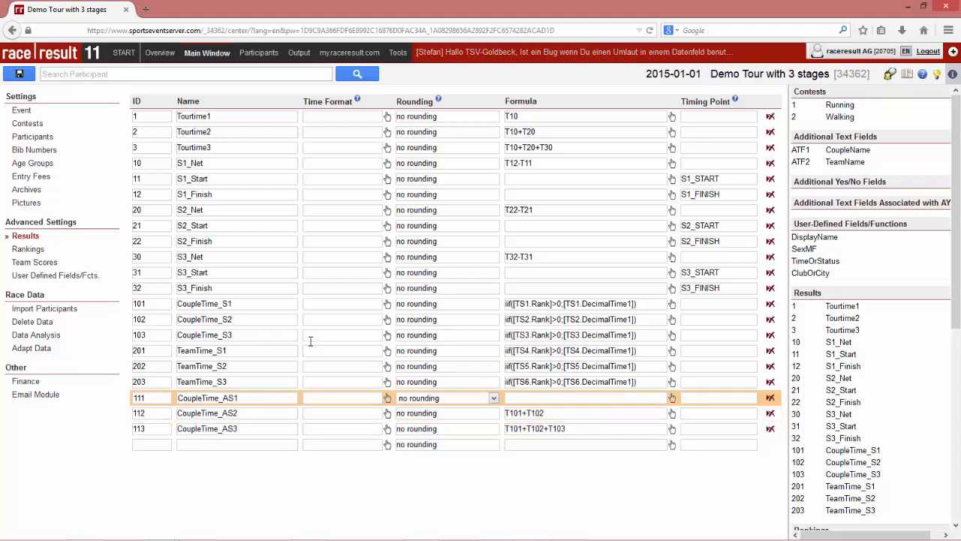
{"action": "key", "text": "ctrl+v"}
{"action": "key", "text": "BackSpace"}
{"action": "key", "text": "BackSpace"}
{"action": "key", "text": "BackSpace"}
{"action": "key", "text": "BackSpace"}
{"action": "key", "text": "BackSpace"}
{"action": "key", "text": "BackSpace"}
{"action": "key", "text": "BackSpace"}
{"action": "key", "text": "BackSpace"}
{"action": "key", "text": "BackSpace"}
{"action": "key", "text": "BackSpace"}
Add a new result with ID 211 named TeamTime_AS1 below the couple results
{"action": "key", "text": "Down"}
{"action": "key", "text": "Down"}
{"action": "key", "text": "Down"}
{"action": "key", "text": "shift+Tab"}
{"action": "key", "text": "shift+Tab"}
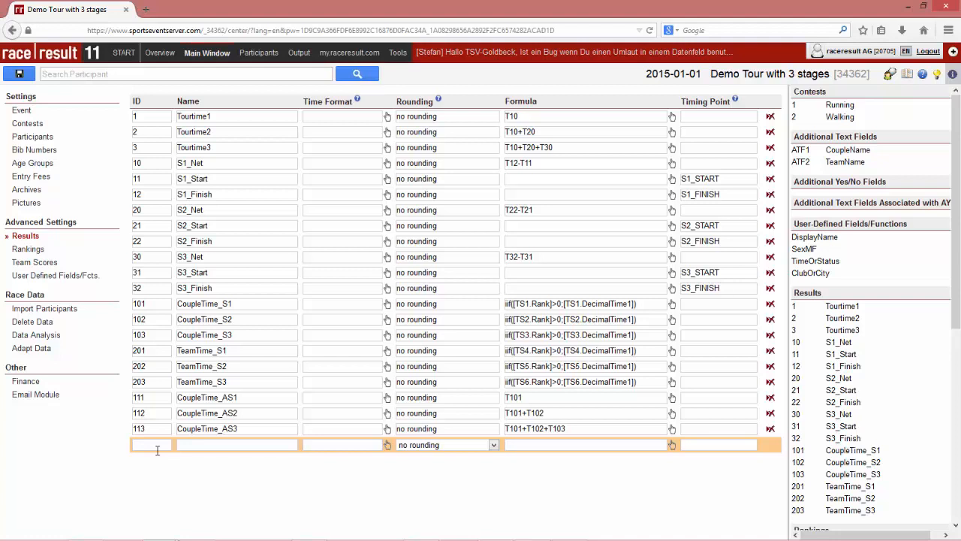
{"action": "type", "text": "211"}
{"action": "key", "text": "Tab"}
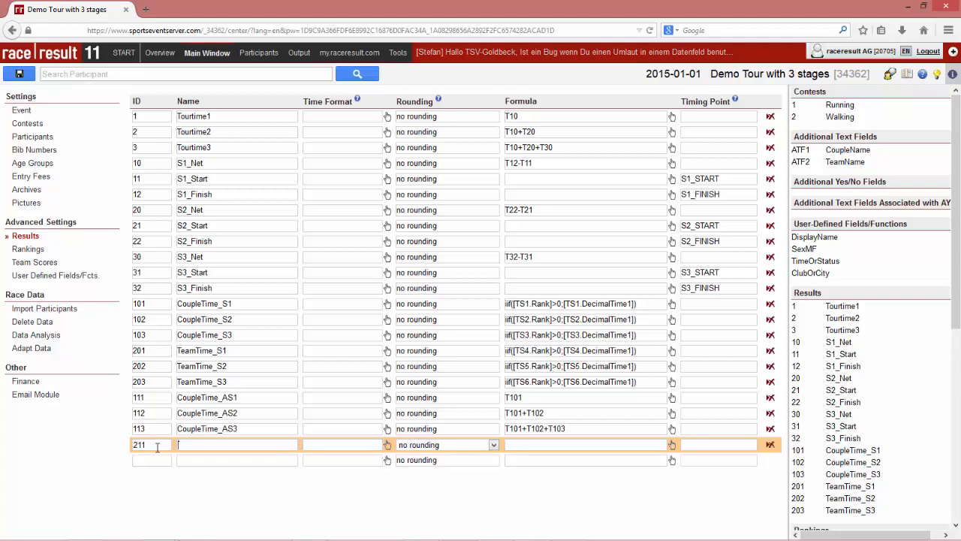
{"action": "type", "text": "TeamTime_AS1"}
Add a result with ID 212 named TeamTime_AS2, reusing the copied TeamTime_AS1 name
{"action": "key", "text": "ctrl+a"}
{"action": "left_click", "coordinate": [158, 460]}
{"action": "type", "text": "2112"}
{"action": "key", "text": "BackSpace"}
{"action": "key", "text": "BackSpace"}
{"action": "type", "text": "2"}
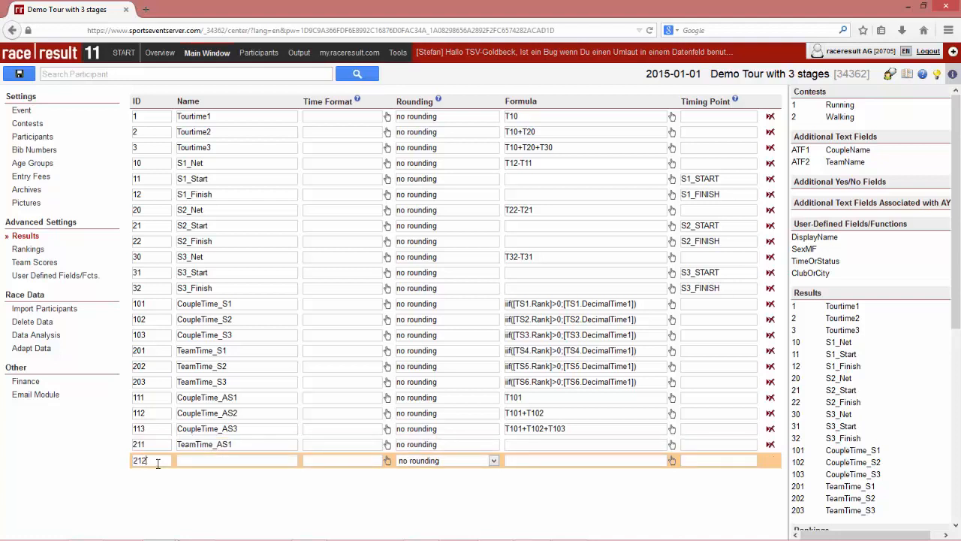
{"action": "key", "text": "Tab"}
{"action": "key", "text": "ctrl+v"}
{"action": "key", "text": "BackSpace"}
{"action": "type", "text": "2"}
Add a result with ID 213 named TeamTime_AS3
{"action": "key", "text": "Return"}
{"action": "type", "text": "2"}
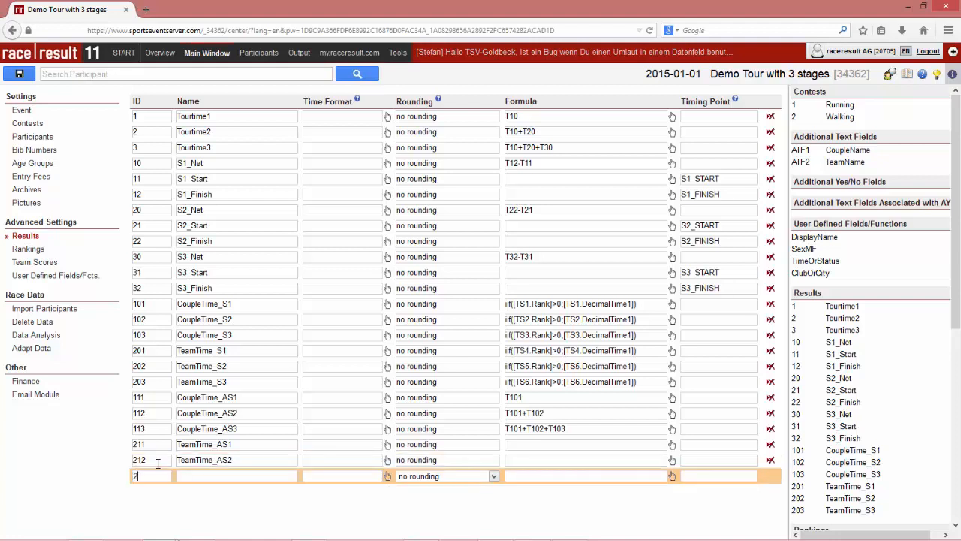
{"action": "type", "text": "13"}
{"action": "key", "text": "Tab"}
{"action": "key", "text": "ctrl+v"}
{"action": "key", "text": "BackSpace"}
{"action": "type", "text": "3"}
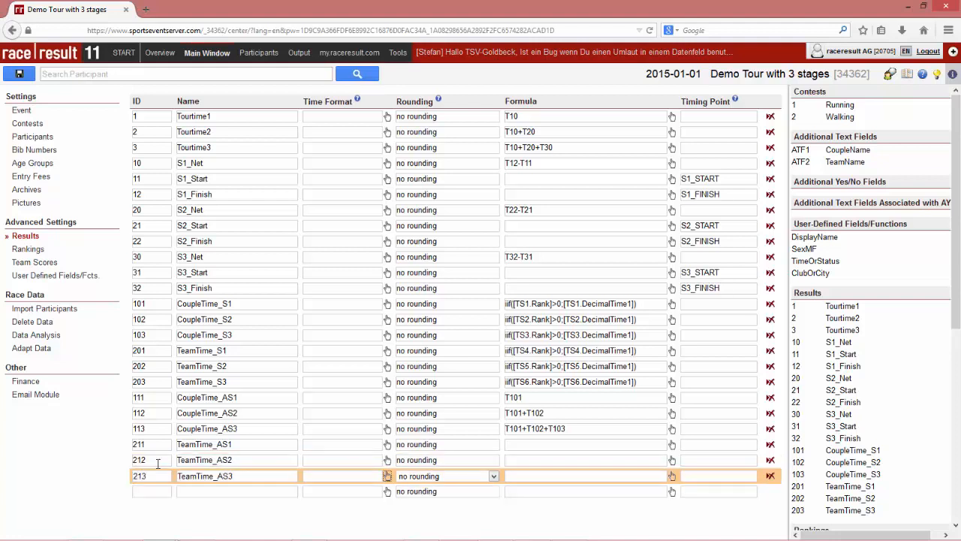
Paste the copied sum formula into TeamTime_AS3 and adapt it to T201+T202+T203
{"action": "key", "text": "Tab"}
{"action": "key", "text": "Tab"}
{"action": "key", "text": "Up"}
{"action": "key", "text": "Up"}
{"action": "key", "text": "Up"}
{"action": "key", "text": "Down"}
{"action": "key", "text": "Down"}
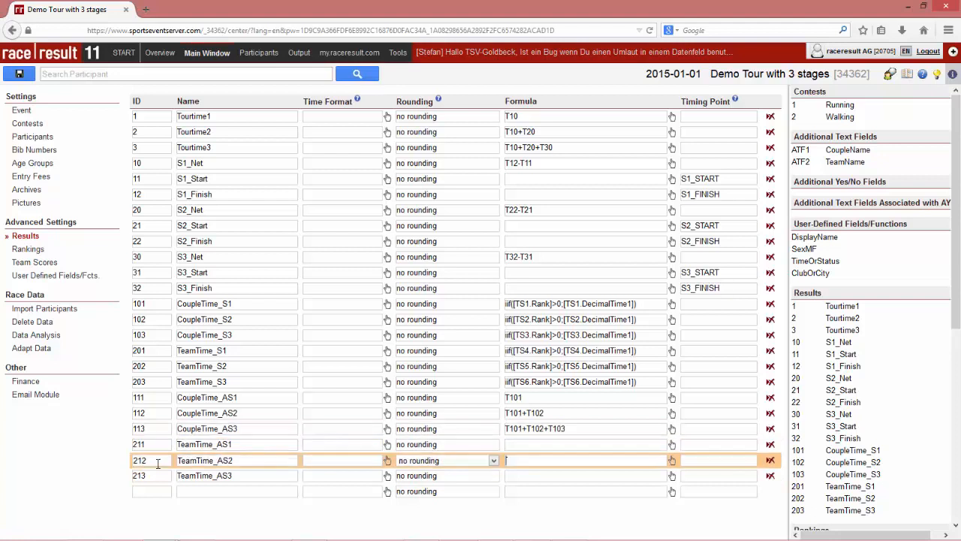
{"action": "key", "text": "Down"}
{"action": "key", "text": "ctrl+v"}
{"action": "key", "text": "Delete"}
{"action": "type", "text": "2"}
{"action": "key", "text": "Left"}
{"action": "key", "text": "Left"}
{"action": "key", "text": "Left"}
{"action": "key", "text": "Left"}
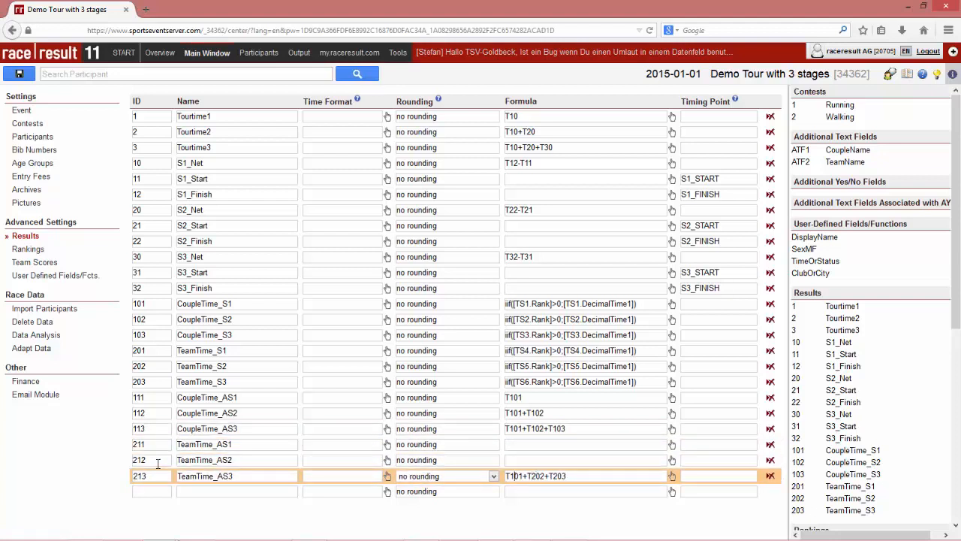
Paste the team sum formula into TeamTime_AS2 and shorten it to T201+T202
{"action": "key", "text": "Up"}
{"action": "key", "text": "ctrl+v"}
{"action": "key", "text": "BackSpace"}
{"action": "key", "text": "BackSpace"}
{"action": "key", "text": "BackSpace"}
{"action": "key", "text": "BackSpace"}
{"action": "key", "text": "BackSpace"}
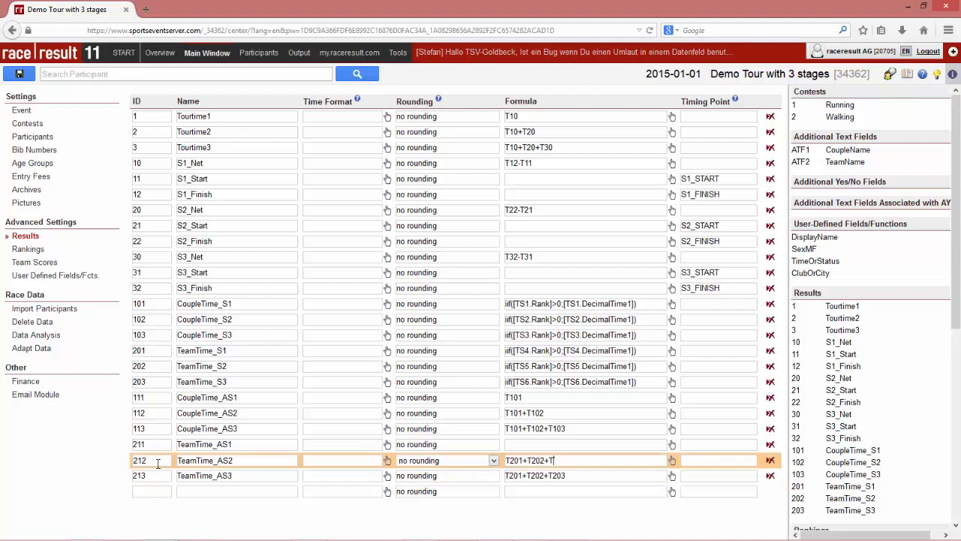
Give TeamTime_AS1 the formula T201 by shortening the pasted sum, and save the results
{"action": "key", "text": "Up"}
{"action": "key", "text": "ctrl+v"}
{"action": "key", "text": "BackSpace"}
{"action": "key", "text": "BackSpace"}
{"action": "key", "text": "BackSpace"}
{"action": "key", "text": "BackSpace"}
{"action": "key", "text": "BackSpace"}
{"action": "key", "text": "BackSpace"}
{"action": "key", "text": "BackSpace"}
{"action": "key", "text": "BackSpace"}
{"action": "key", "text": "BackSpace"}
{"action": "key", "text": "BackSpace"}
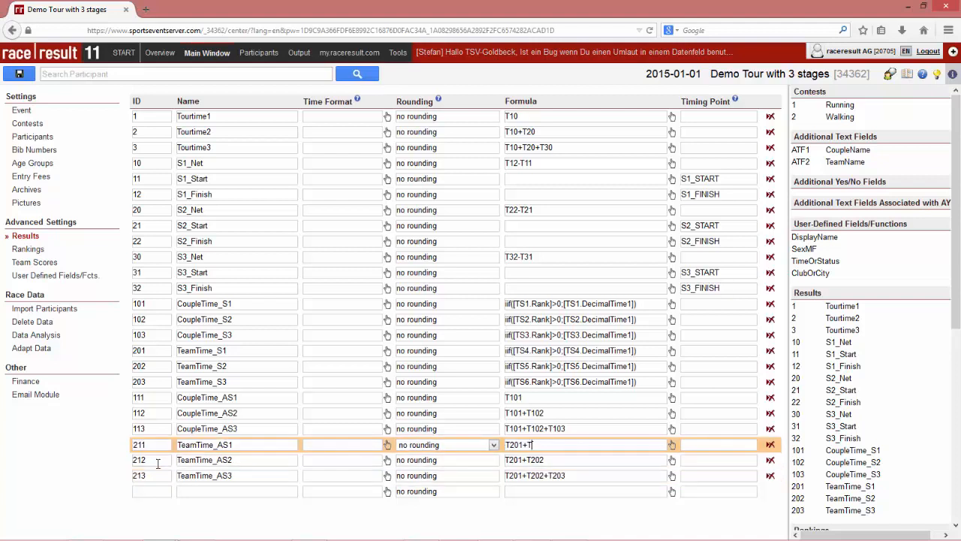
{"action": "left_click", "coordinate": [21, 74]}
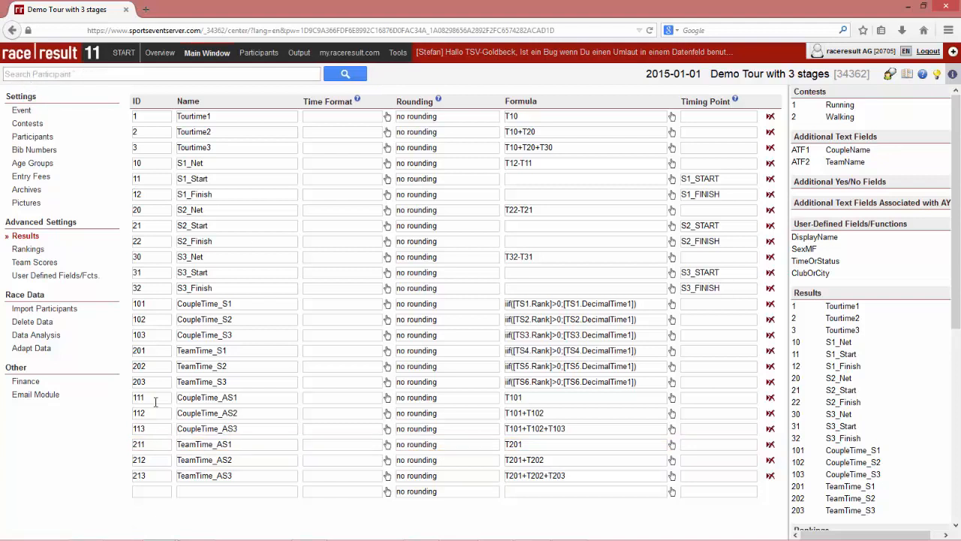
{"action": "left_click", "coordinate": [283, 427]}
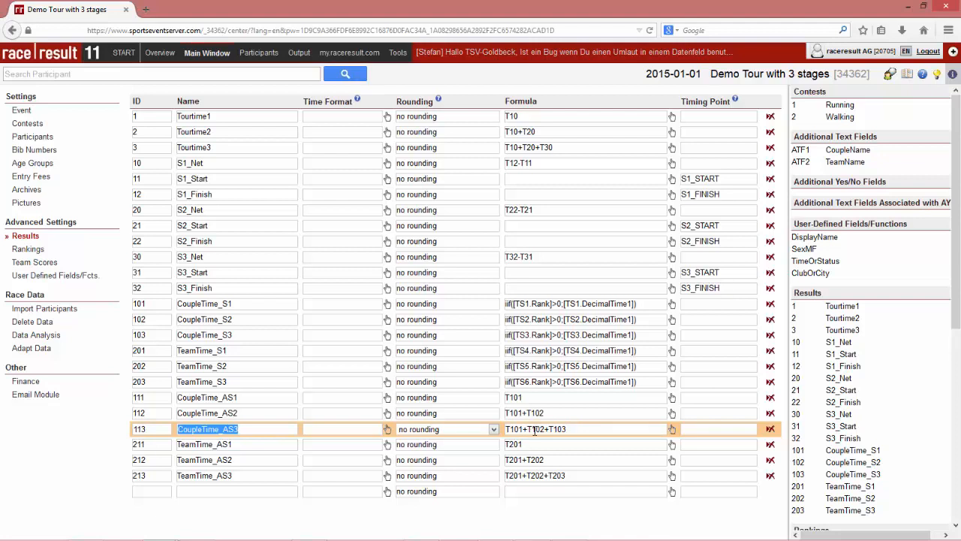
{"action": "left_click", "coordinate": [568, 429]}
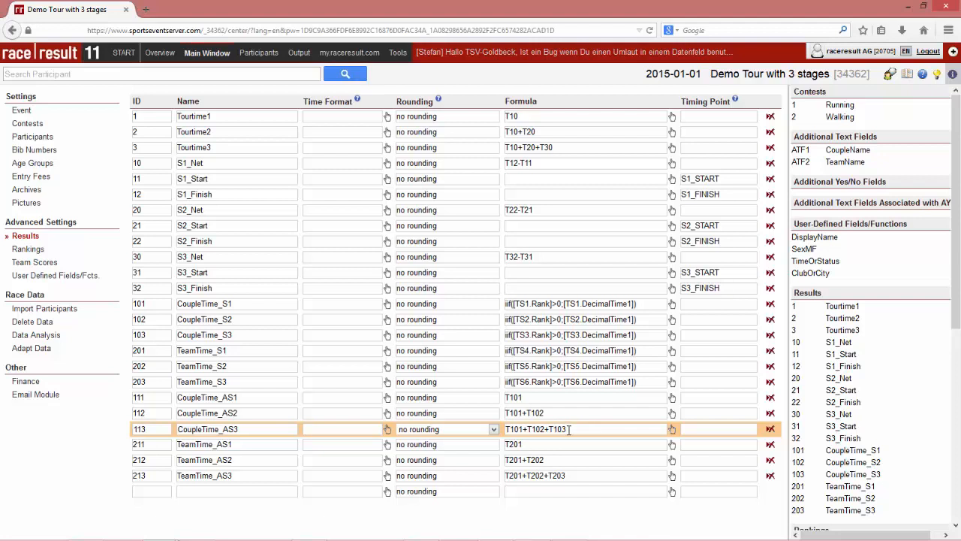
{"action": "left_click", "coordinate": [211, 303]}
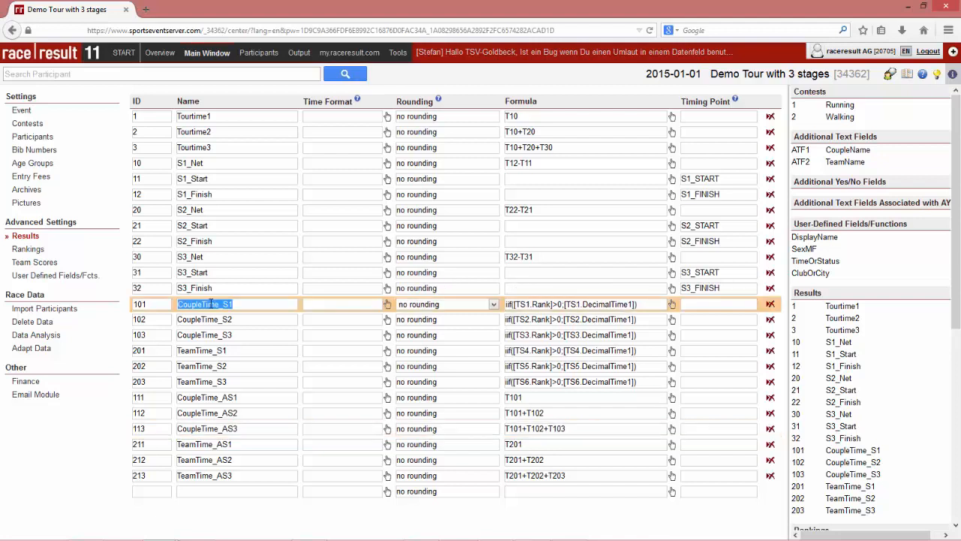
{"action": "left_click", "coordinate": [250, 429]}
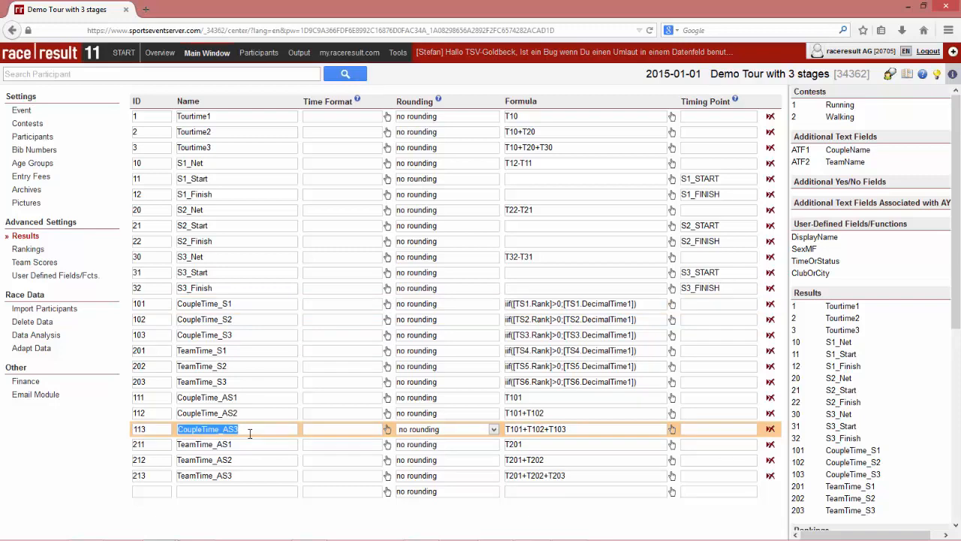
In the team scores, set Result 1 of Couple_AS1 to CoupleTime_AS1
{"action": "left_click", "coordinate": [47, 267]}
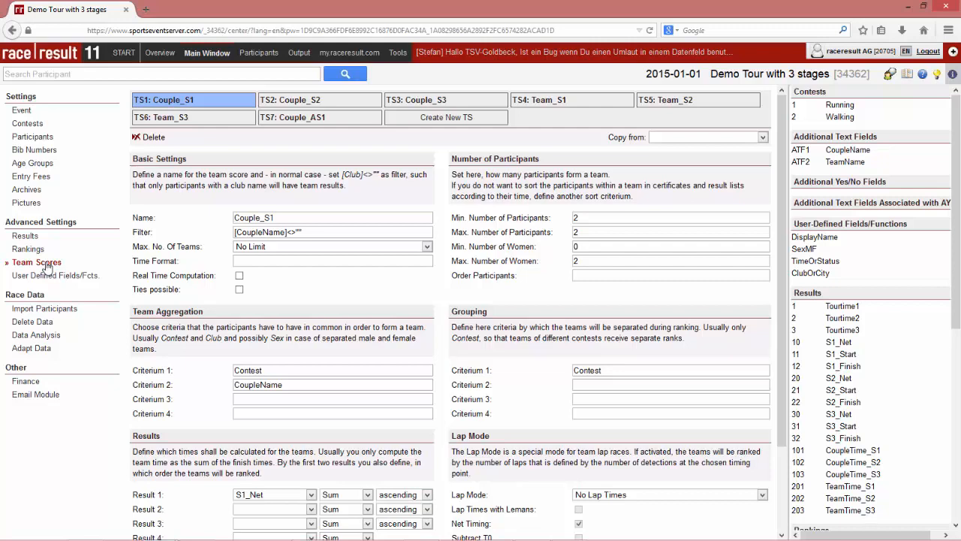
{"action": "left_click", "coordinate": [340, 121]}
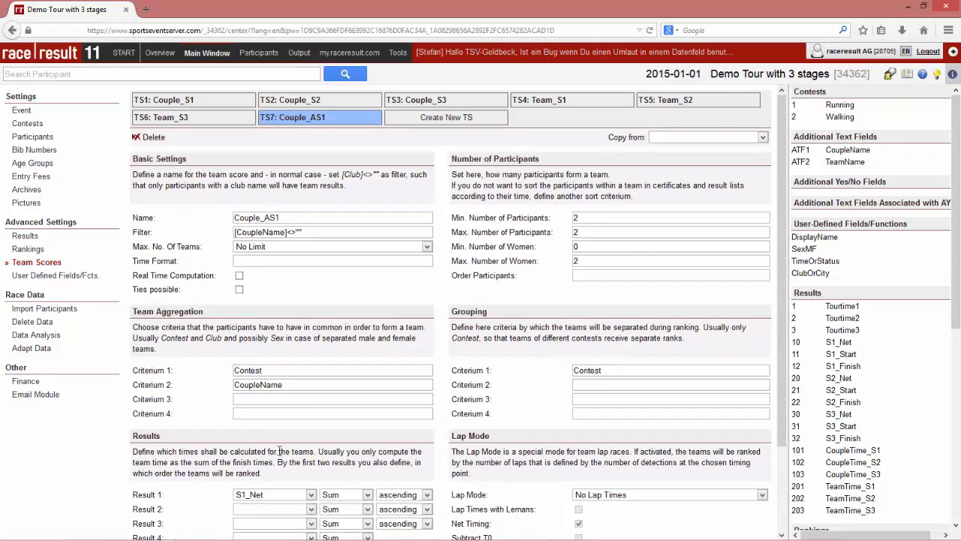
{"action": "left_click", "coordinate": [284, 497]}
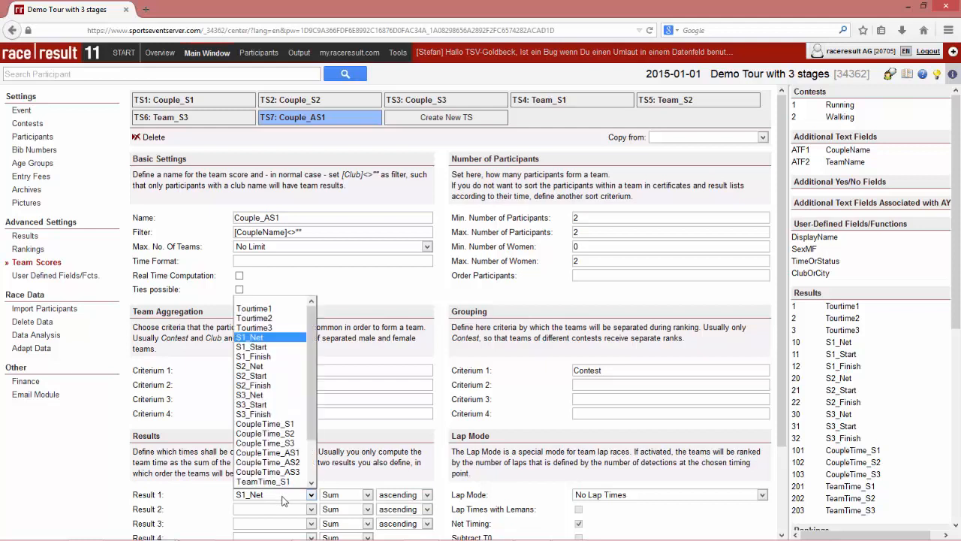
{"action": "scroll", "coordinate": [286, 451], "scroll_direction": "down", "scroll_amount": 2}
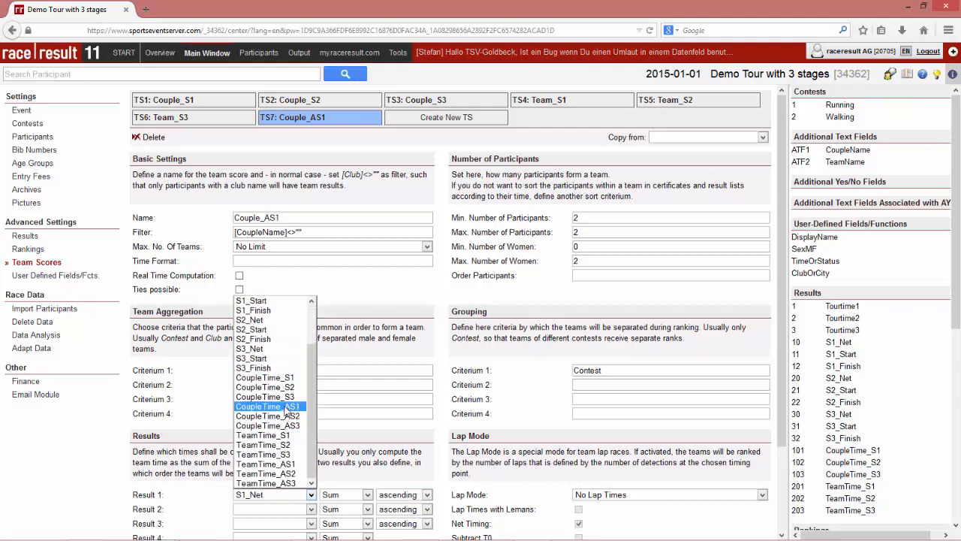
{"action": "left_click", "coordinate": [287, 408]}
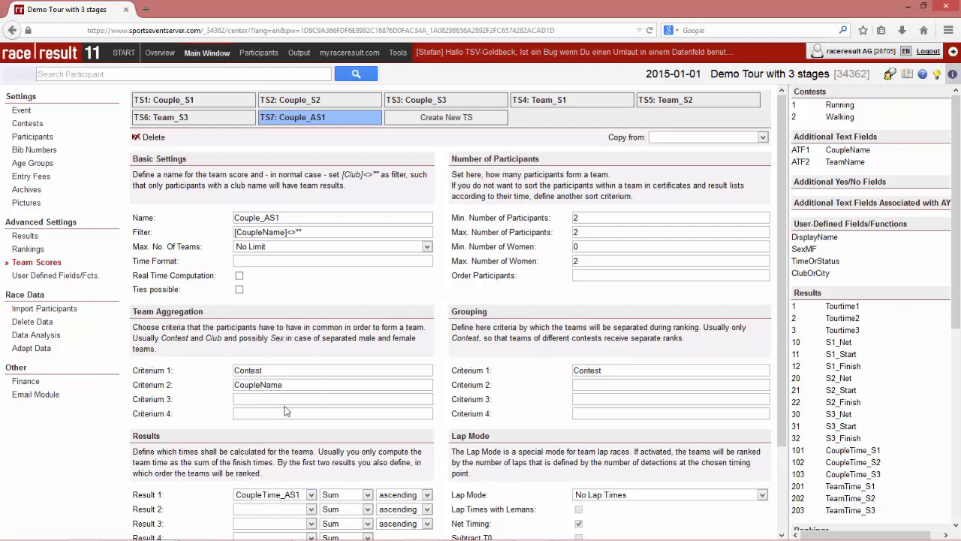
Create a team score copied from Couple_AS1, name it Couple_AS2 and use CoupleTime_AS2 as Result 1
{"action": "left_click", "coordinate": [441, 118]}
{"action": "left_click", "coordinate": [739, 137]}
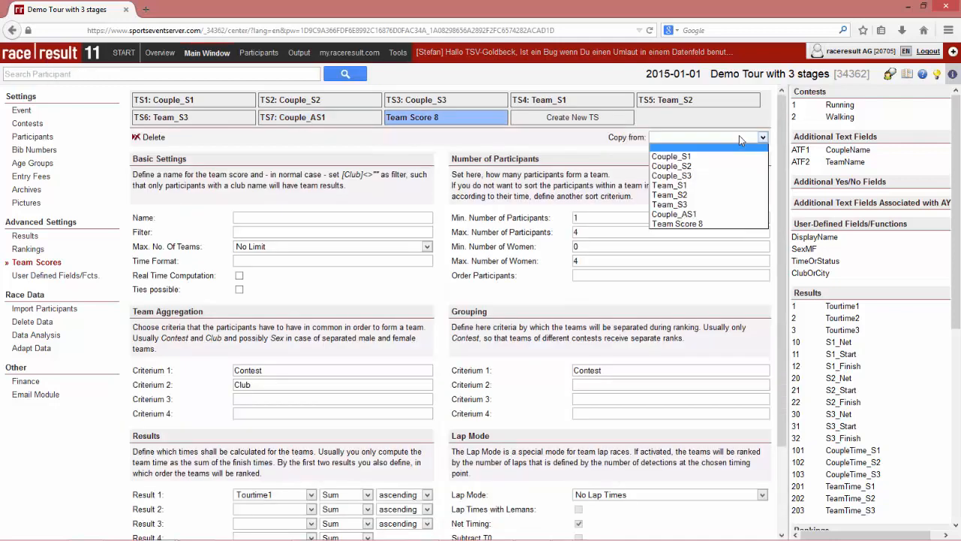
{"action": "left_click", "coordinate": [682, 215]}
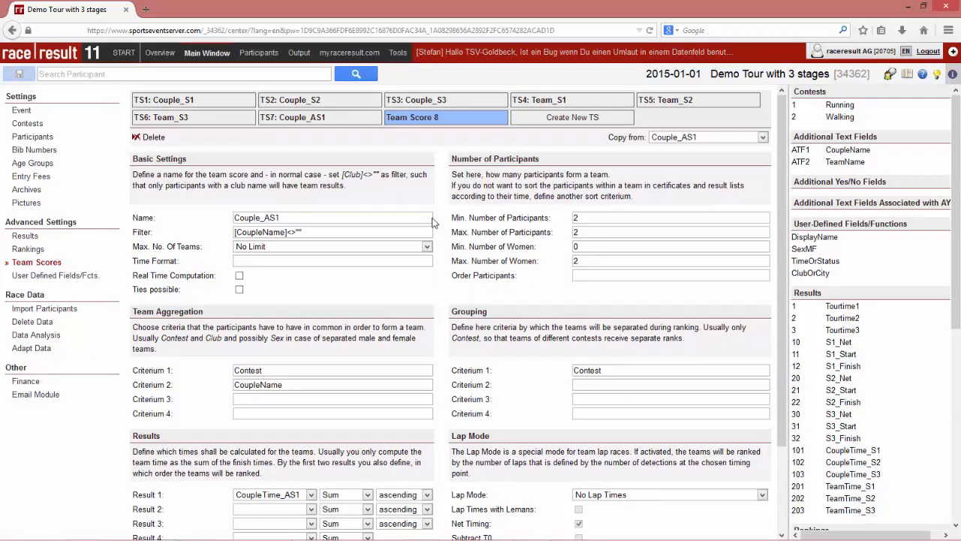
{"action": "left_click", "coordinate": [318, 217]}
{"action": "key", "text": "BackSpace"}
{"action": "type", "text": "2"}
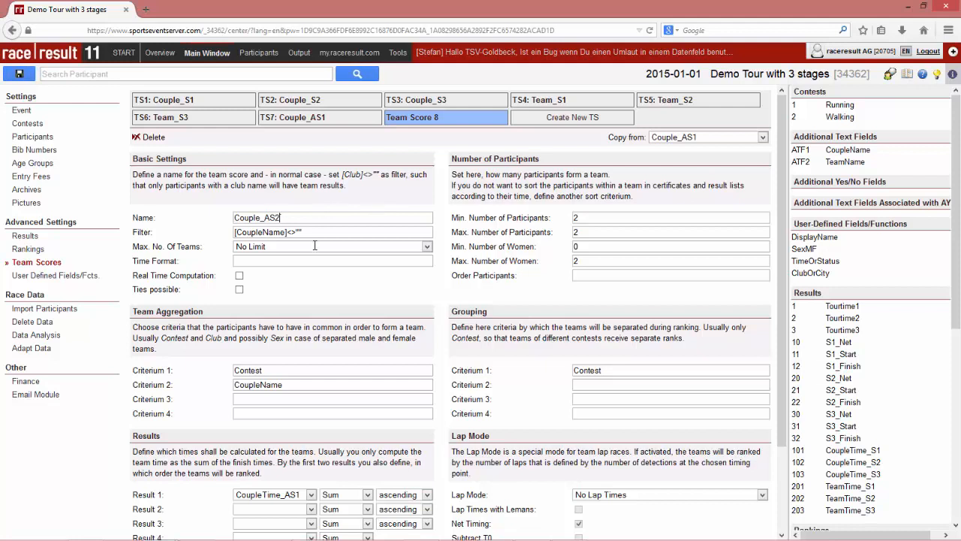
{"action": "left_click", "coordinate": [284, 494]}
{"action": "left_click", "coordinate": [290, 416]}
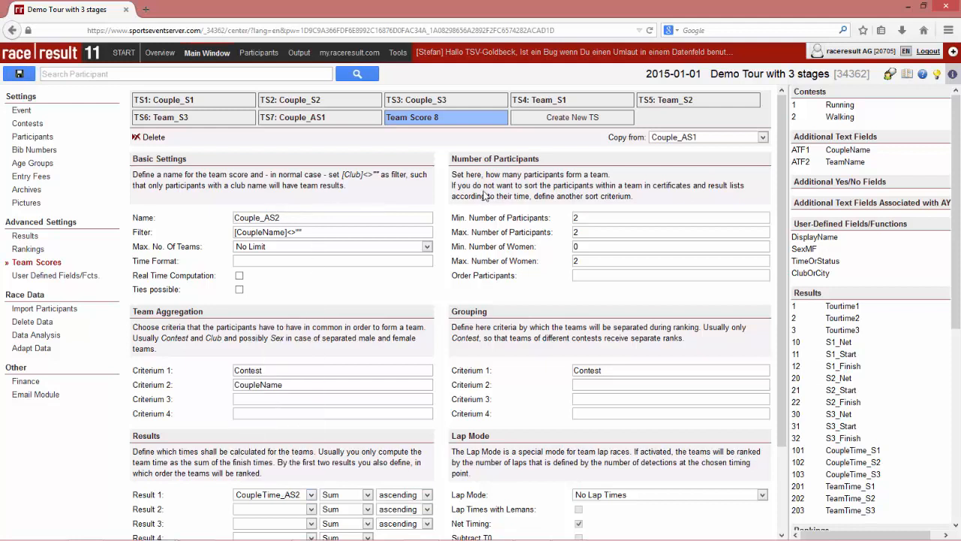
Create and save team score Couple_AS3 as a copy of Couple_AS1, with CoupleTime_AS3 as Result 1
{"action": "left_click", "coordinate": [558, 131]}
{"action": "left_click", "coordinate": [762, 138]}
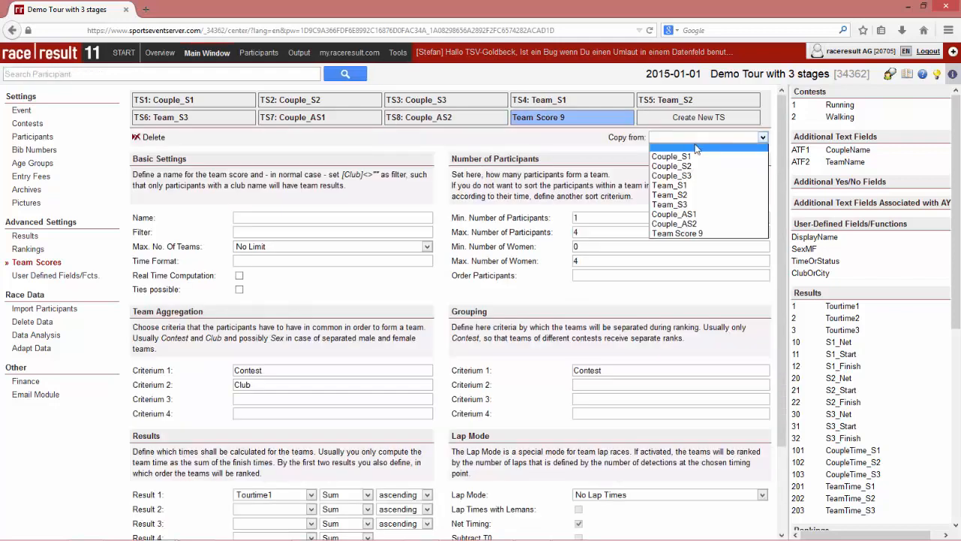
{"action": "left_click", "coordinate": [661, 214]}
{"action": "left_click", "coordinate": [502, 245]}
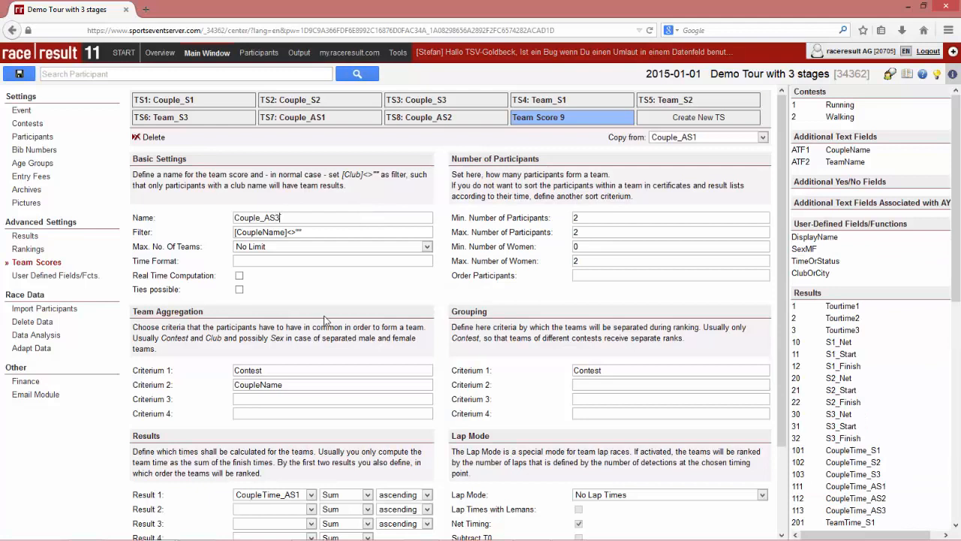
{"action": "left_click", "coordinate": [291, 501]}
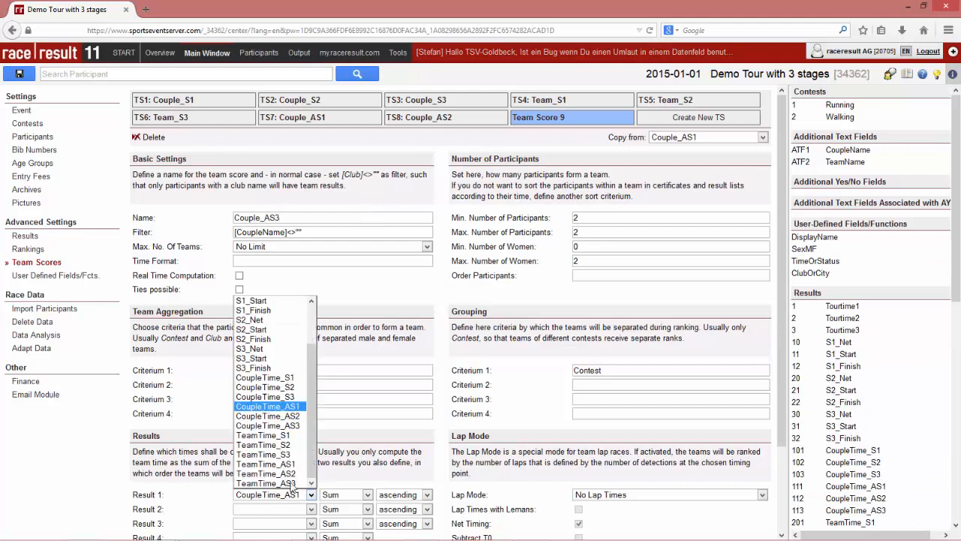
{"action": "left_click", "coordinate": [295, 429]}
{"action": "left_click", "coordinate": [19, 73]}
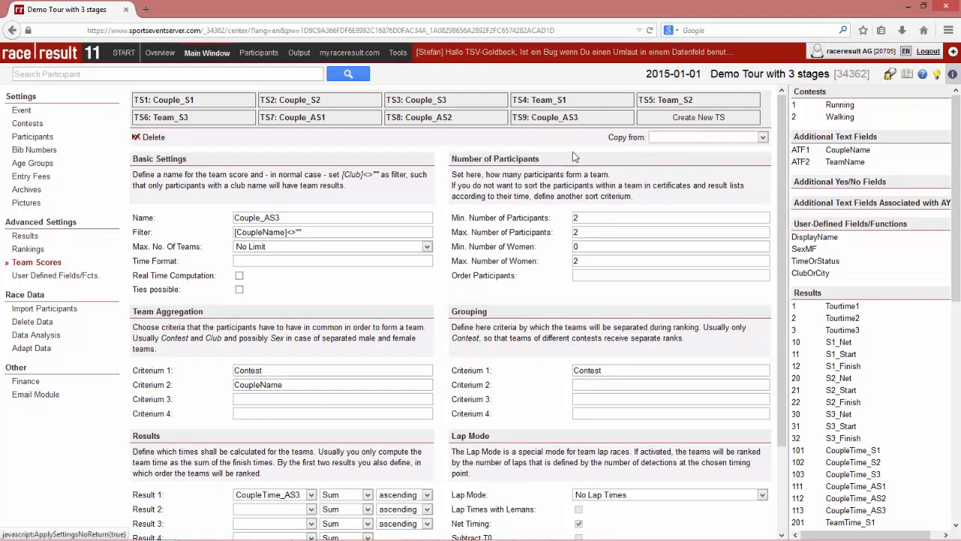
Create a team score copied from Team_S1, name it Team_AS1 and set its Result 1 to TeamTime_AS1
{"action": "left_click", "coordinate": [695, 119]}
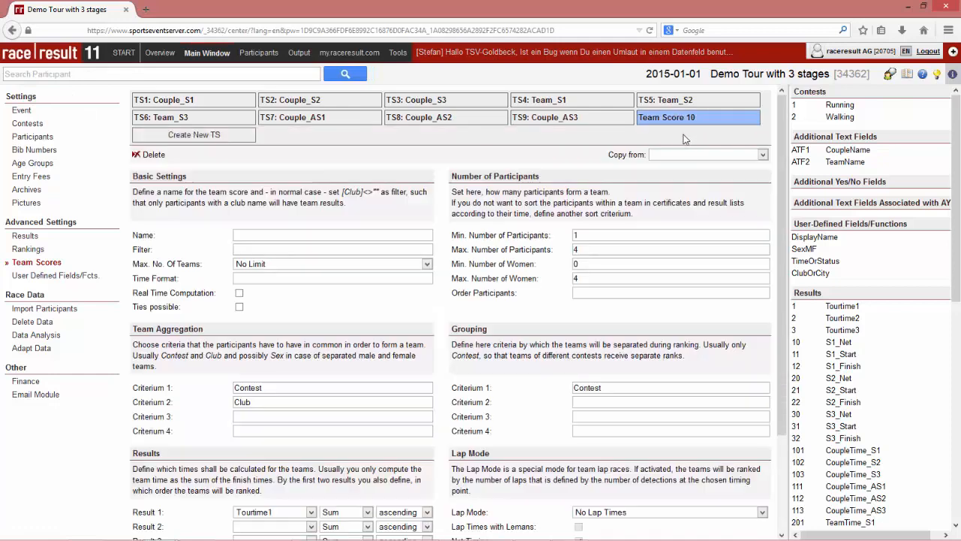
{"action": "left_click", "coordinate": [680, 160]}
{"action": "left_click", "coordinate": [665, 204]}
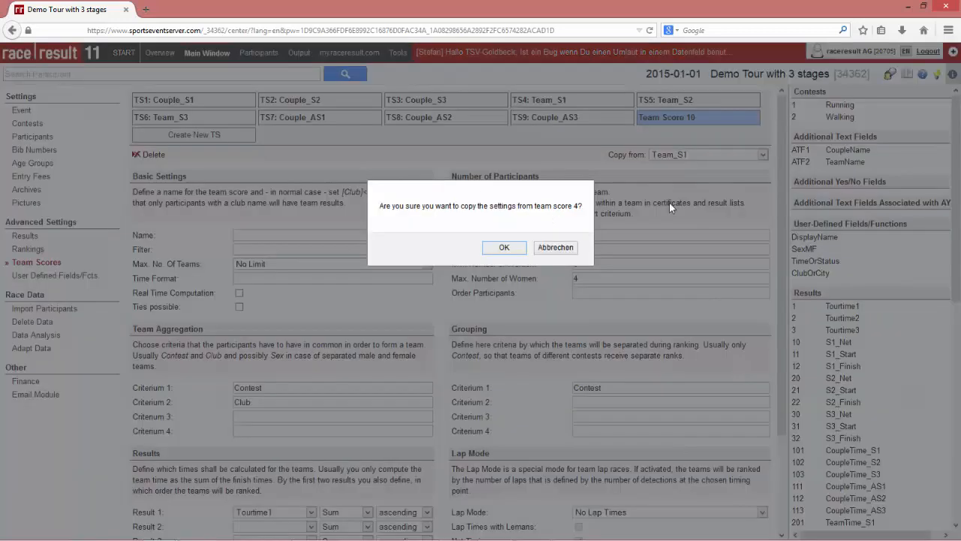
{"action": "left_click", "coordinate": [500, 247]}
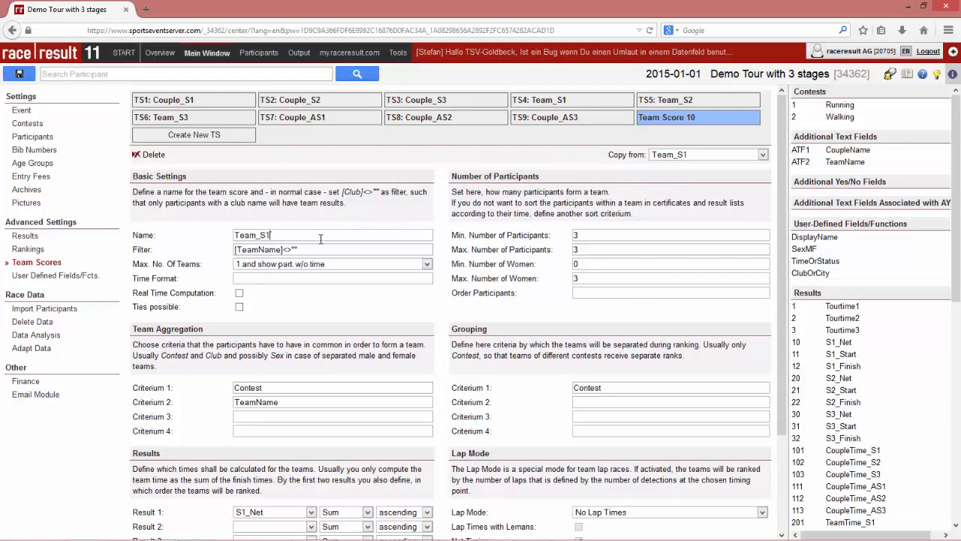
{"action": "key", "text": "Left"}
{"action": "key", "text": "Left"}
{"action": "type", "text": "A"}
{"action": "left_click", "coordinate": [299, 513]}
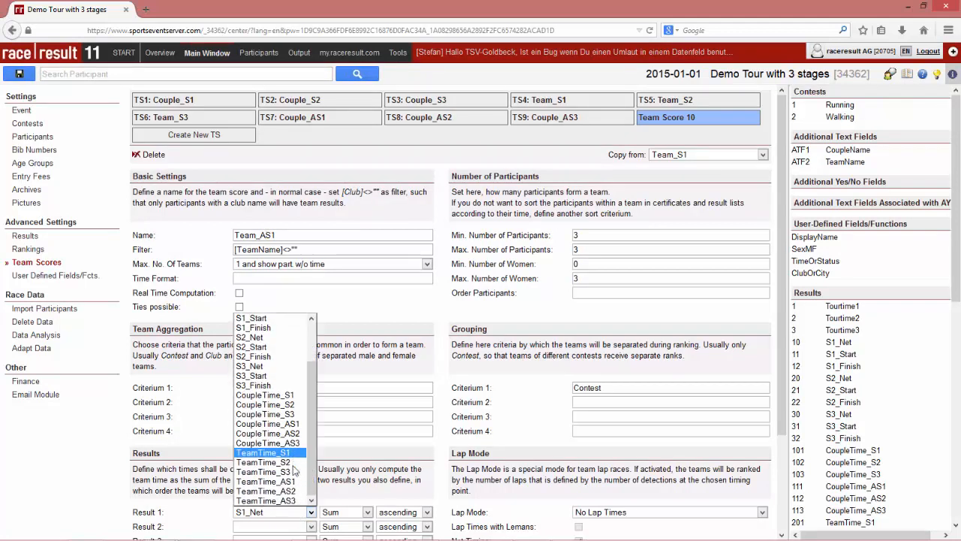
{"action": "left_click", "coordinate": [293, 482]}
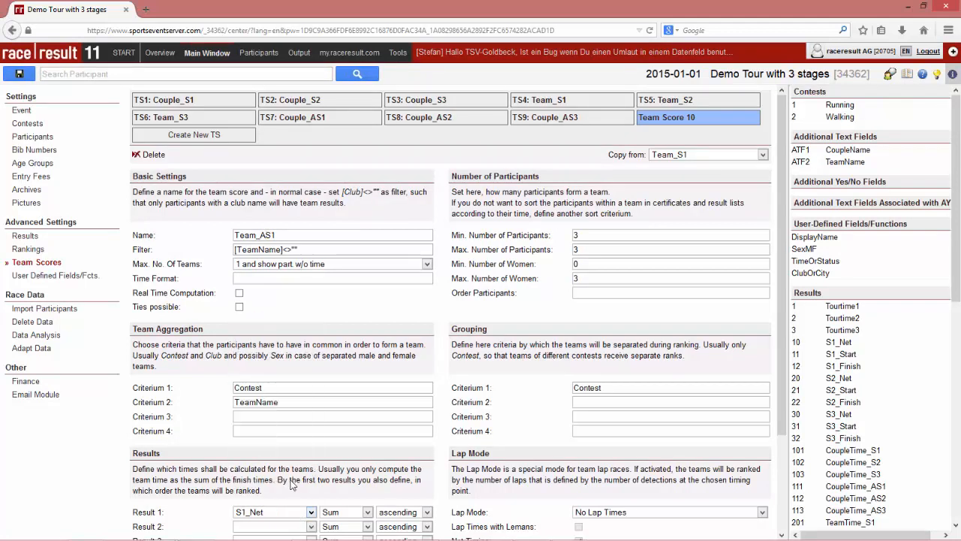
Create team score Team_AS2 as a copy of Team_AS1, with TeamTime_AS2 as Result 1
{"action": "left_click", "coordinate": [249, 137]}
{"action": "left_click", "coordinate": [695, 156]}
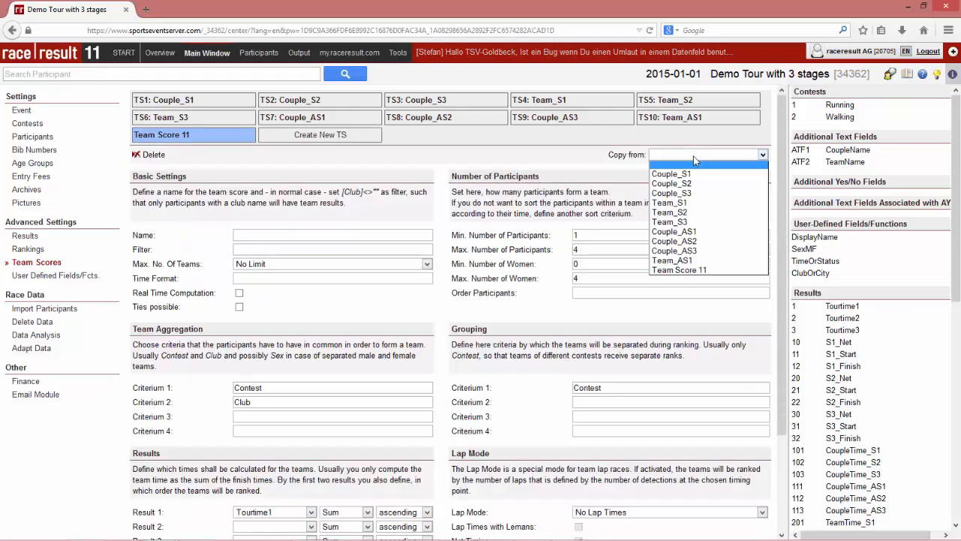
{"action": "left_click", "coordinate": [701, 260]}
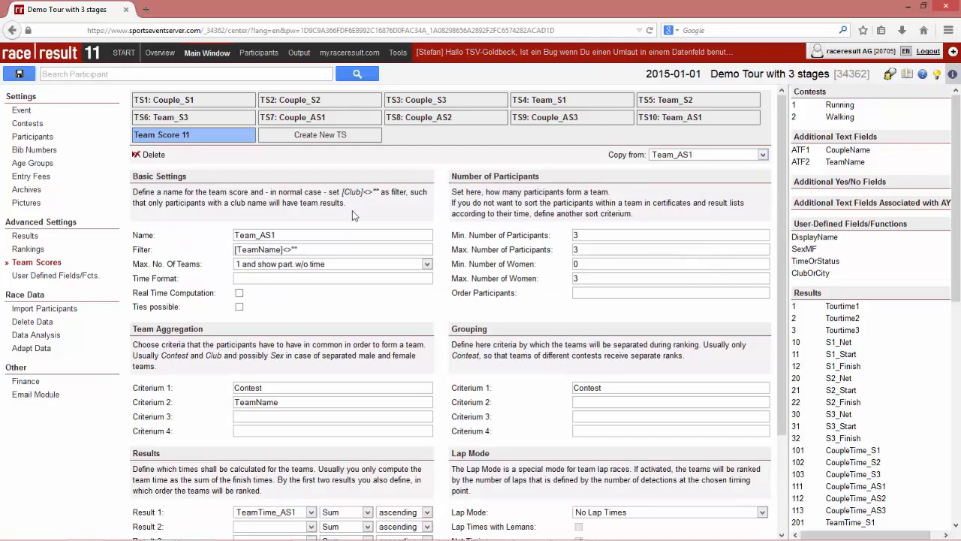
{"action": "left_click", "coordinate": [309, 512]}
{"action": "left_click", "coordinate": [304, 499]}
Create and save team score Team_AS3 as a copy of Team_AS2, with TeamTime_AS3 as Result 1
{"action": "left_click", "coordinate": [305, 134]}
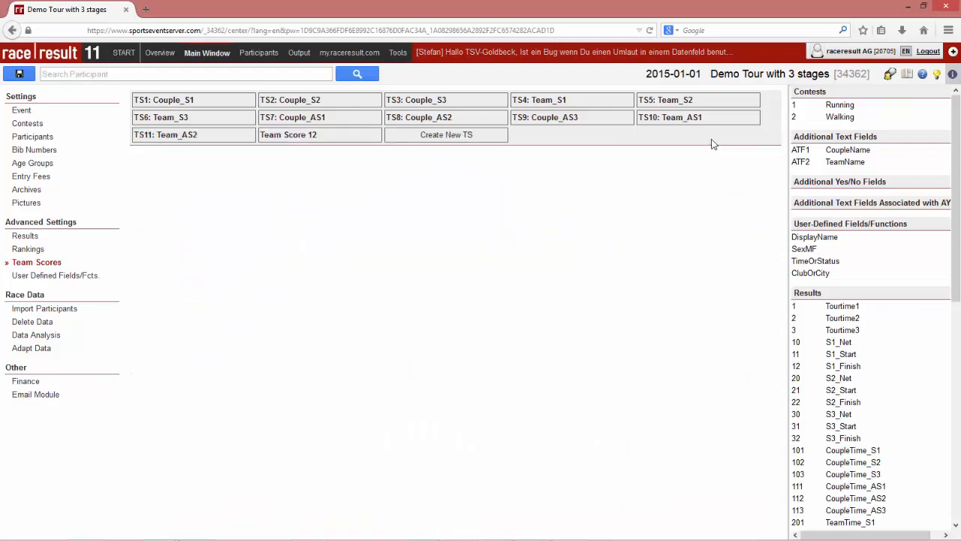
{"action": "left_click", "coordinate": [712, 154]}
{"action": "left_click", "coordinate": [679, 272]}
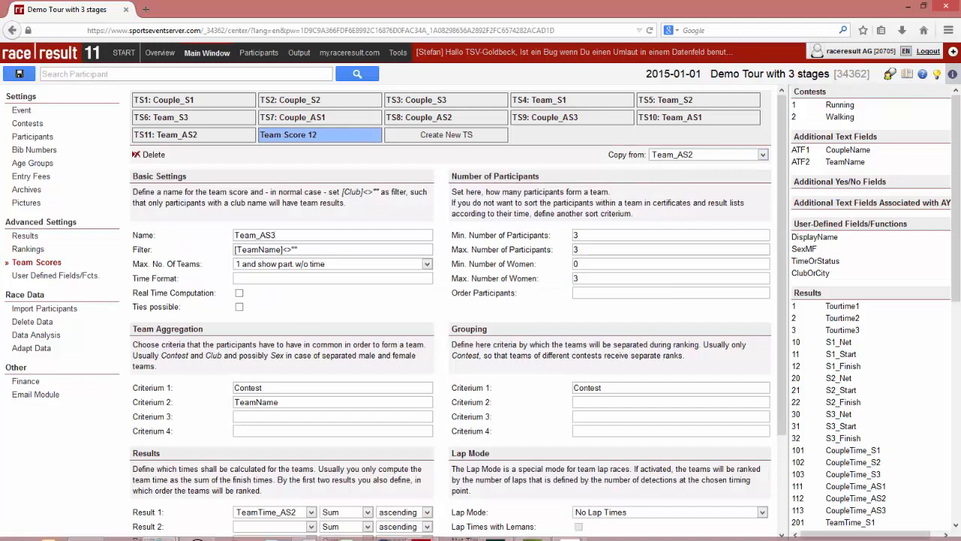
{"action": "left_click", "coordinate": [275, 512]}
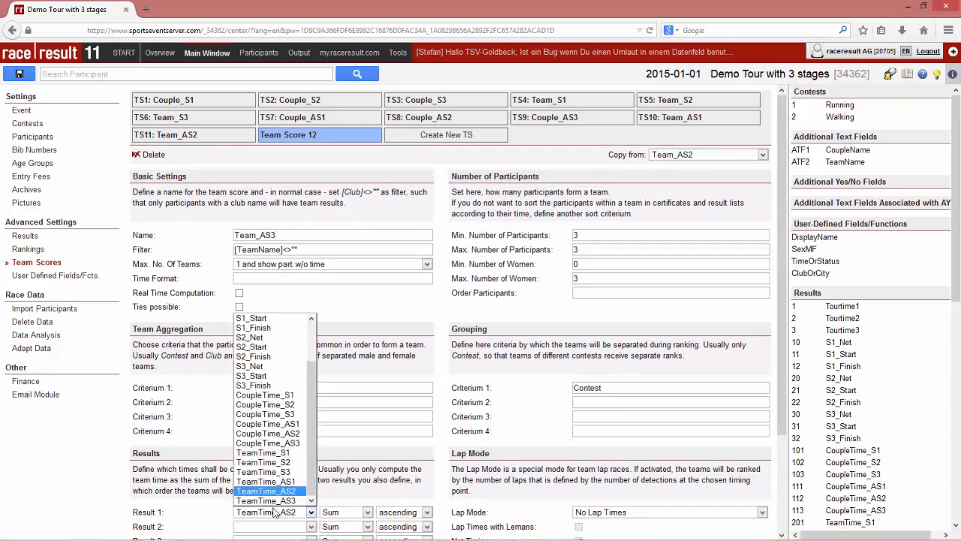
{"action": "left_click", "coordinate": [275, 501]}
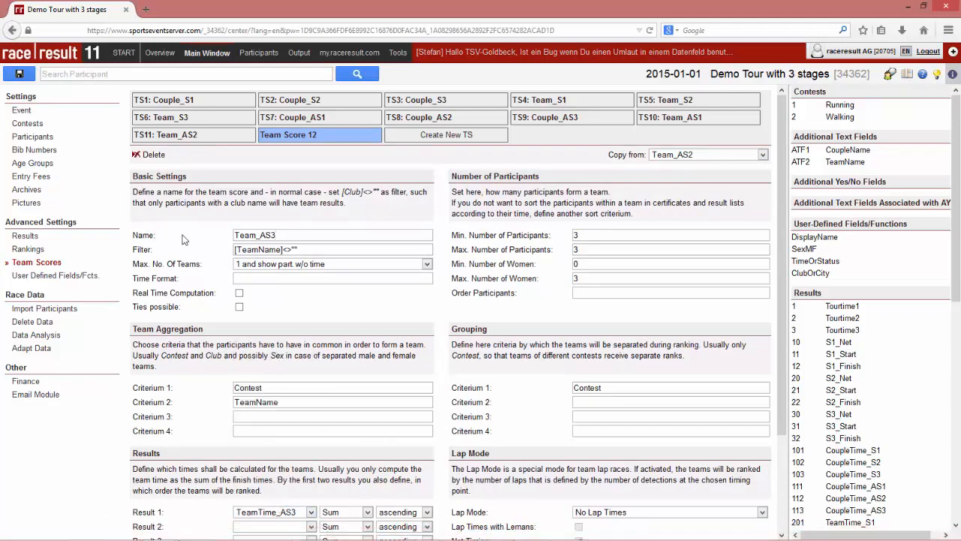
{"action": "left_click", "coordinate": [21, 75]}
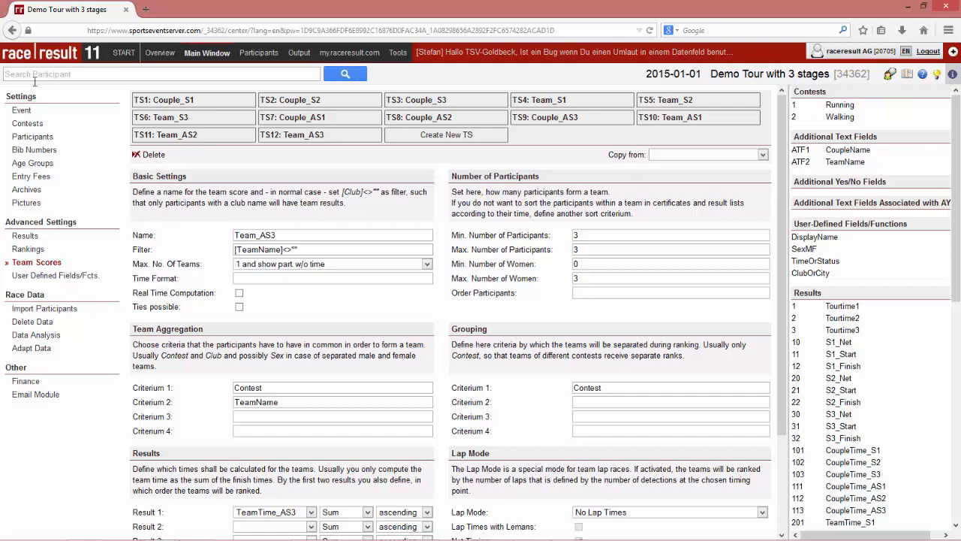
Open the event's participants view
{"action": "left_click", "coordinate": [262, 56]}
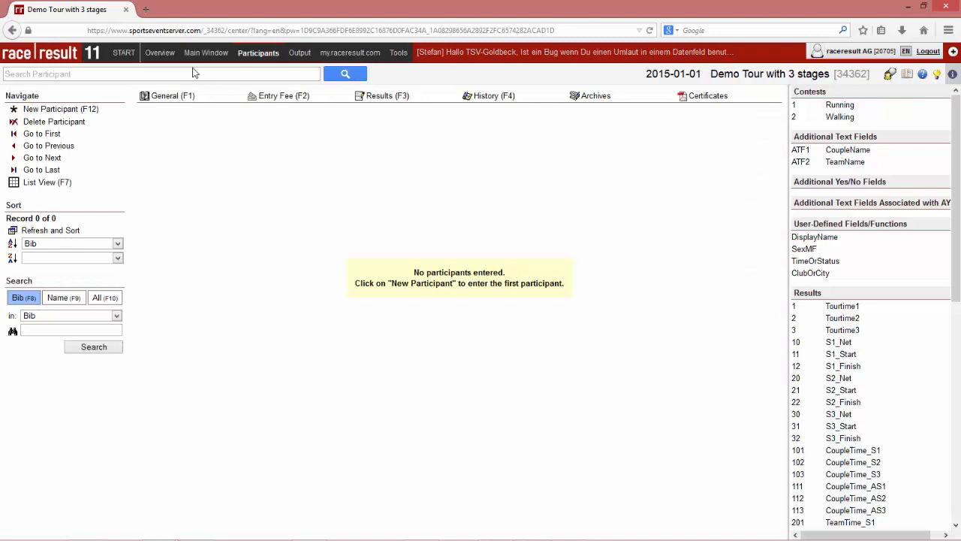
Add a new participant with bib 1, enter the last and first name, and assign the Running contest
{"action": "left_click", "coordinate": [59, 111]}
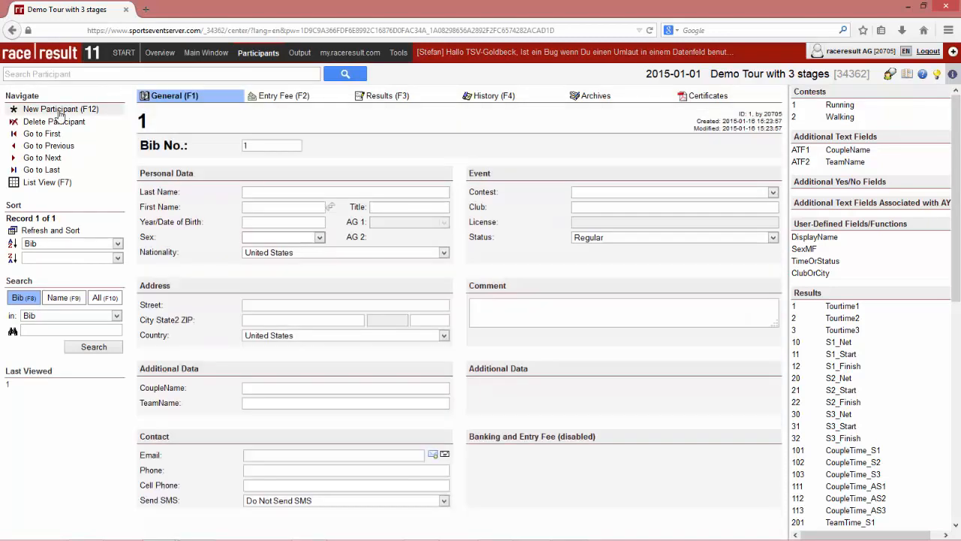
{"action": "left_click", "coordinate": [280, 191]}
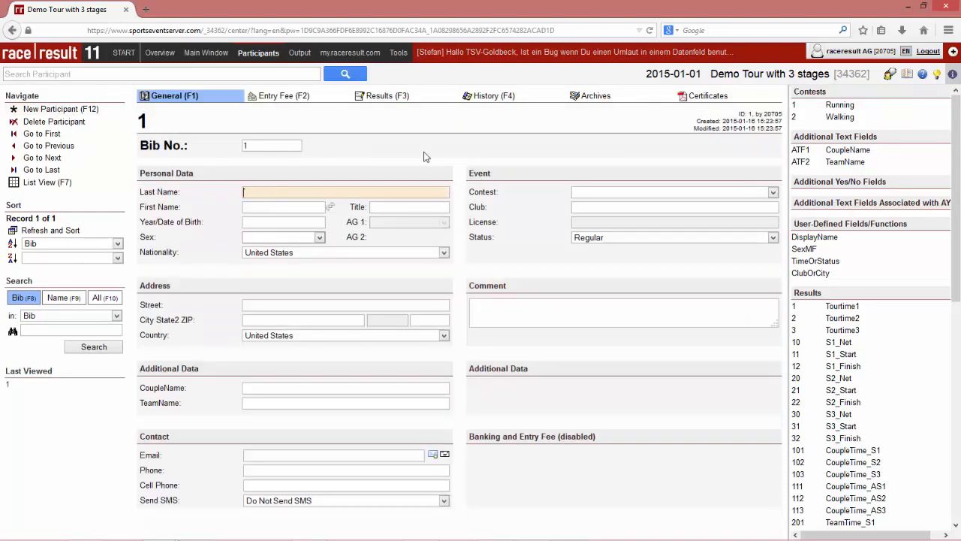
{"action": "type", "text": "Doe"}
{"action": "key", "text": "Tab"}
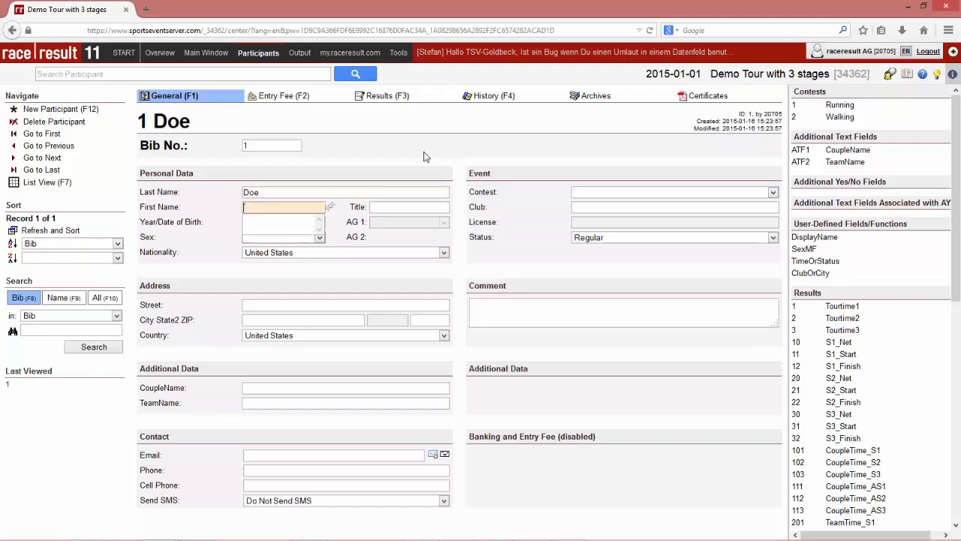
{"action": "type", "text": "John"}
{"action": "key", "text": "Tab"}
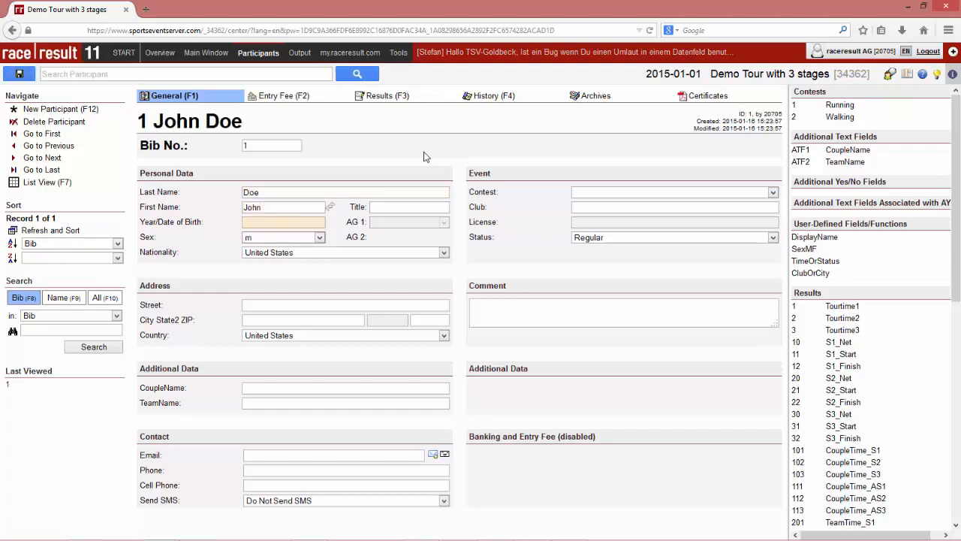
{"action": "left_click", "coordinate": [582, 195]}
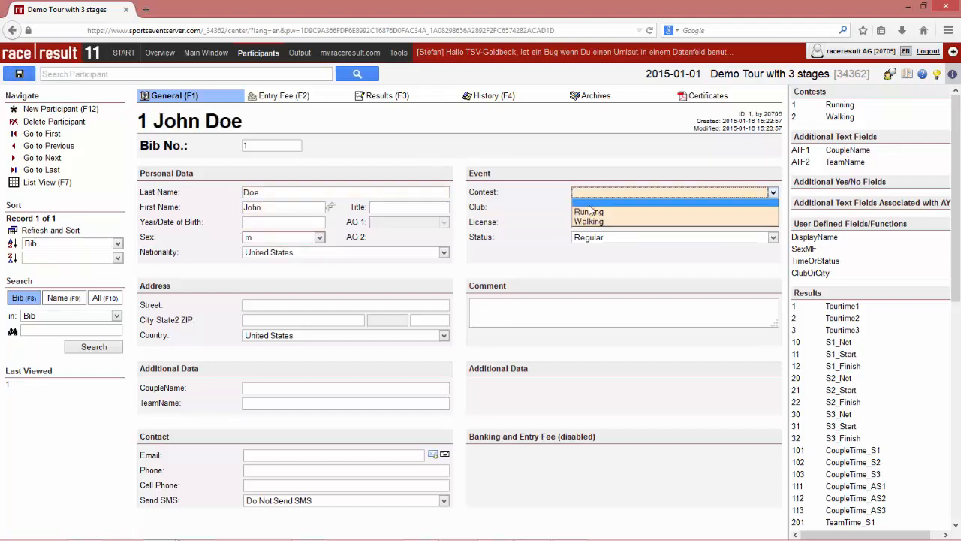
{"action": "left_click", "coordinate": [590, 211]}
Add participant Bill Gates with bib 2 and assign him to the Running contest
{"action": "left_click", "coordinate": [73, 111]}
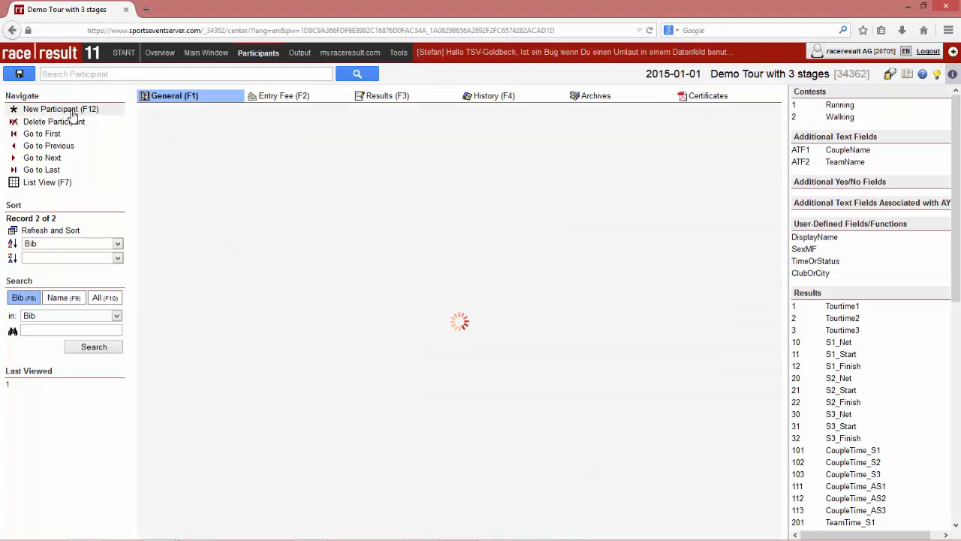
{"action": "left_click", "coordinate": [419, 197]}
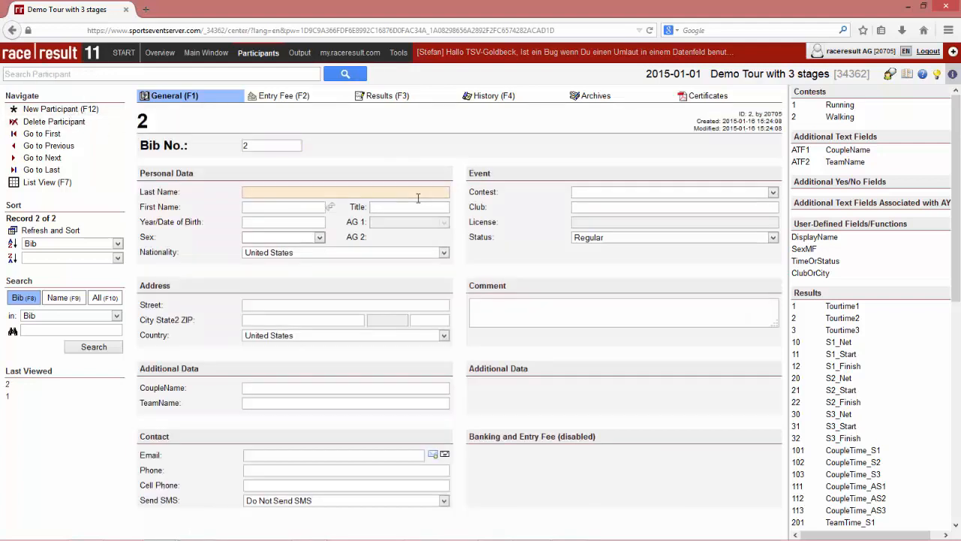
{"action": "type", "text": "Gates"}
{"action": "key", "text": "Tab"}
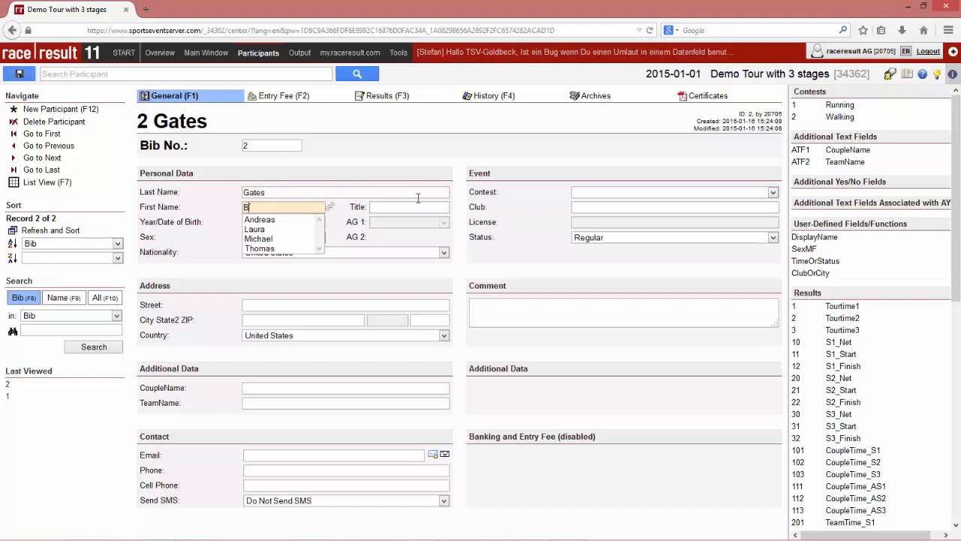
{"action": "type", "text": "Bill"}
{"action": "key", "text": "Tab"}
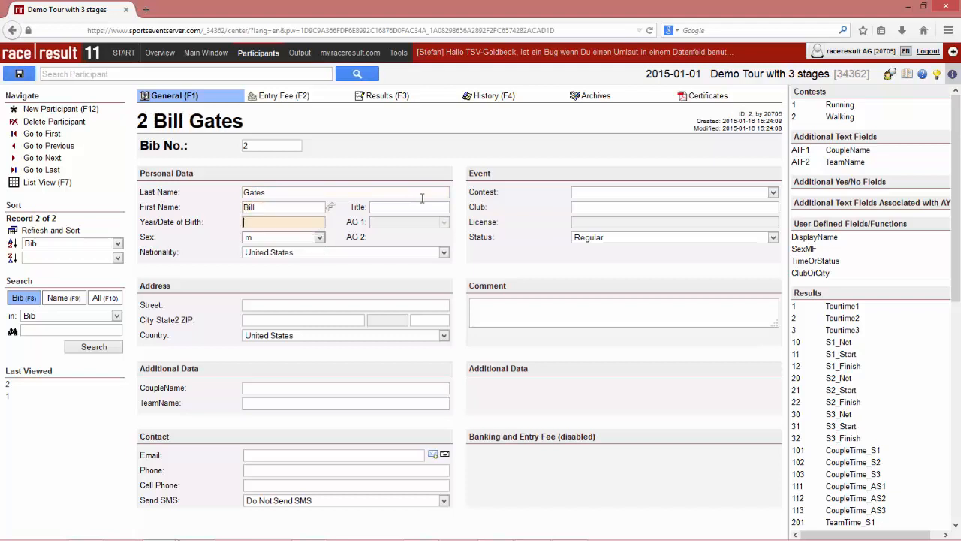
{"action": "left_click", "coordinate": [597, 195]}
{"action": "left_click", "coordinate": [594, 205]}
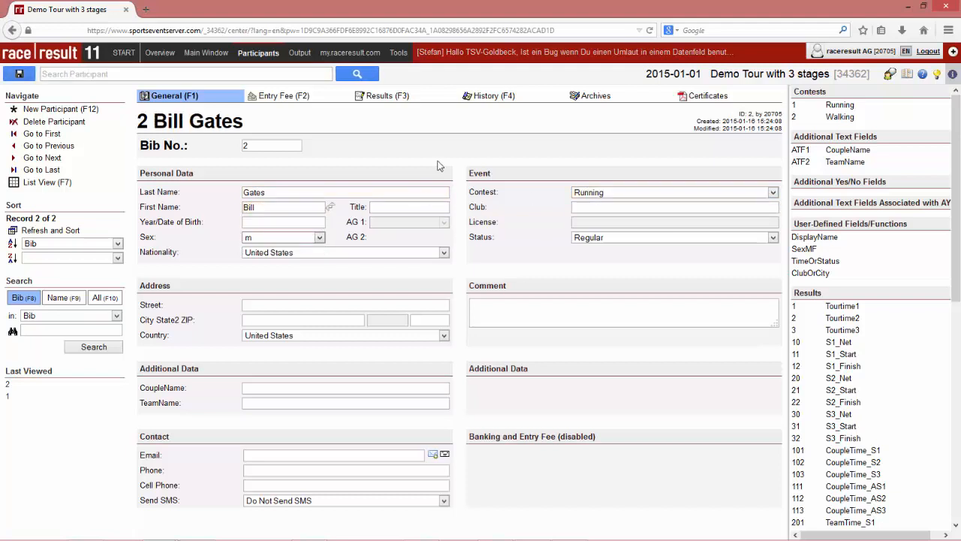
Add participant Barack Obama with bib 3 and assign him to the Running contest
{"action": "left_click", "coordinate": [43, 113]}
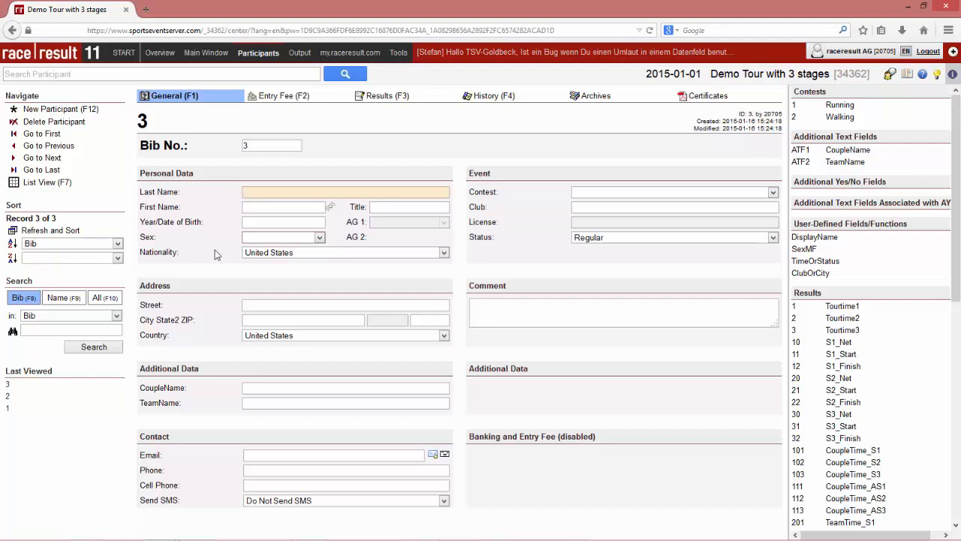
{"action": "type", "text": "Obama"}
{"action": "key", "text": "Tab"}
{"action": "type", "text": "Barack"}
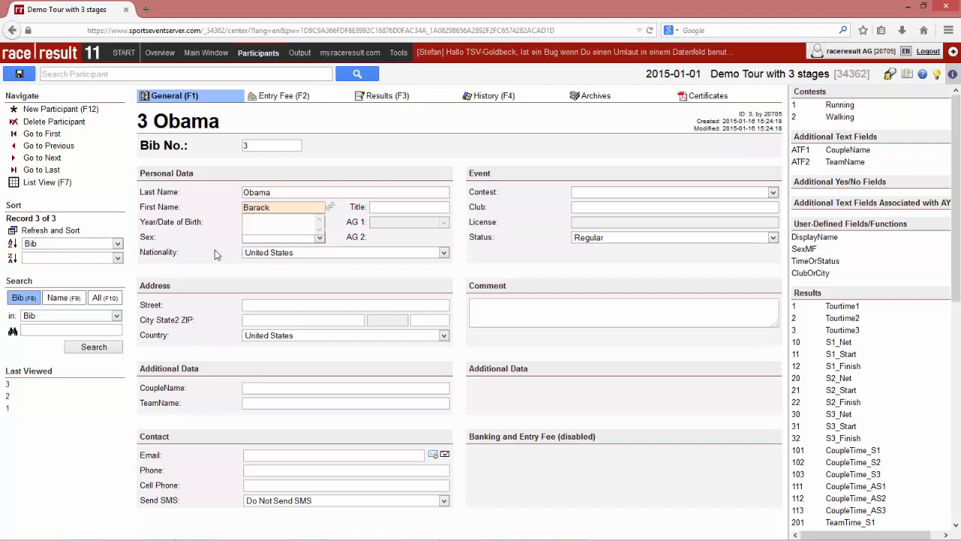
{"action": "key", "text": "Tab"}
{"action": "left_click", "coordinate": [613, 192]}
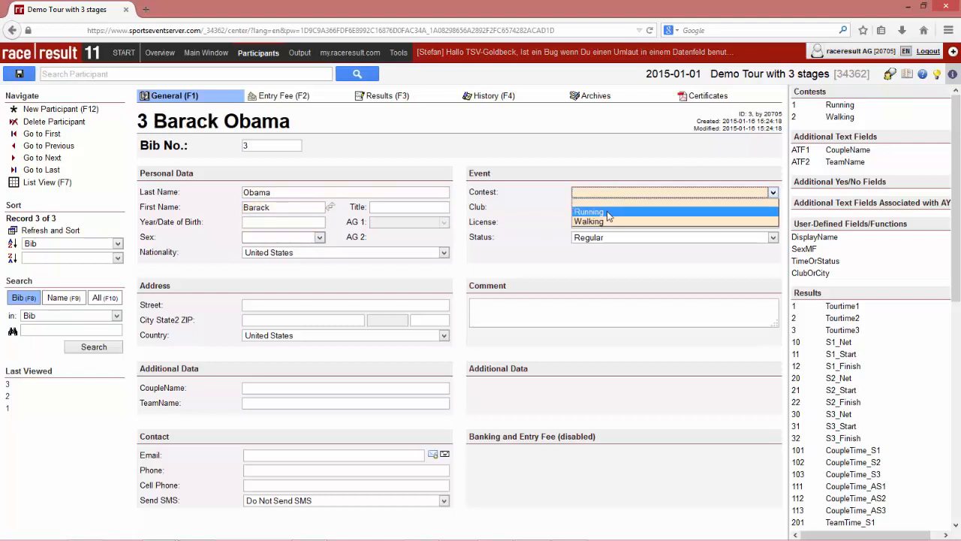
{"action": "left_click", "coordinate": [589, 212]}
Add participant Angela Merkel with bib 4 and assign her to the Running contest
{"action": "left_click", "coordinate": [54, 112]}
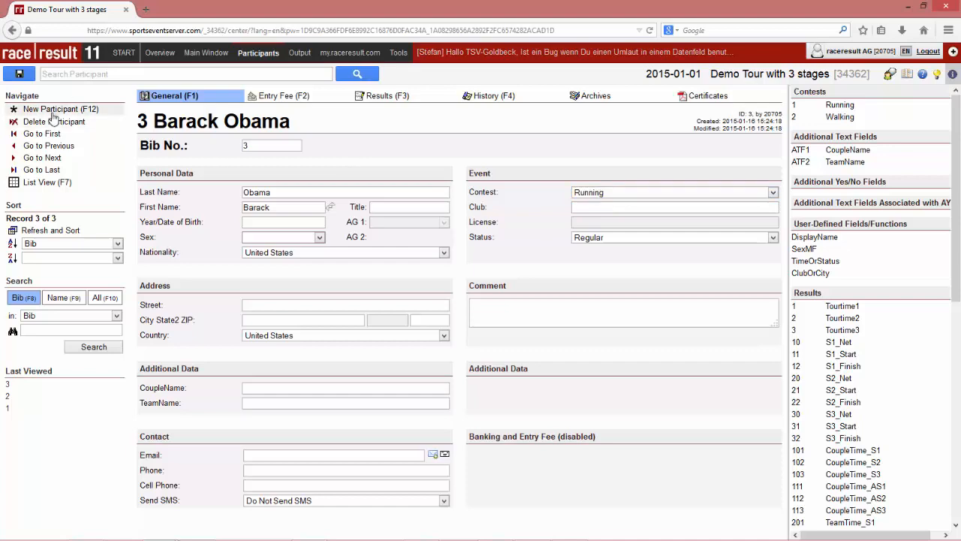
{"action": "left_click", "coordinate": [279, 195]}
{"action": "type", "text": "Merkel"}
{"action": "key", "text": "Tab"}
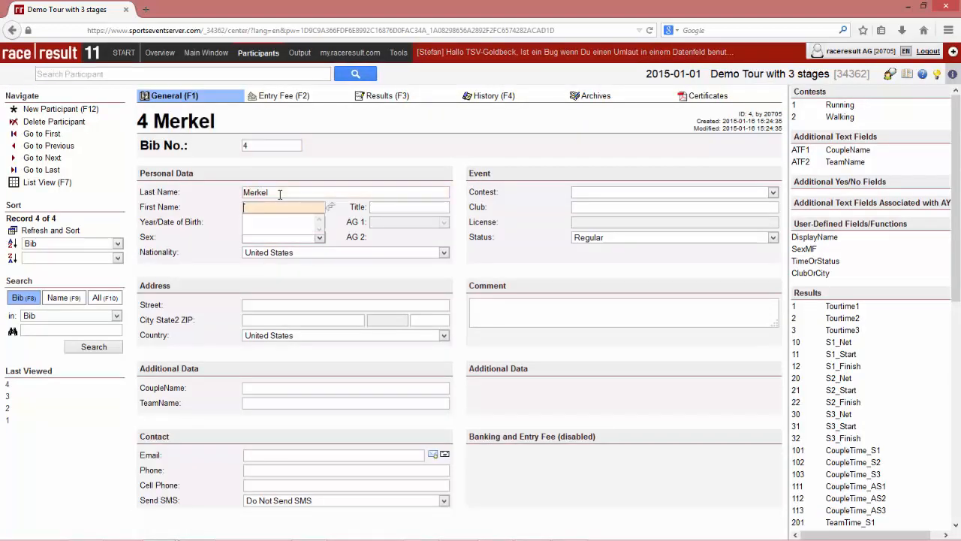
{"action": "type", "text": "Angela"}
{"action": "key", "text": "Tab"}
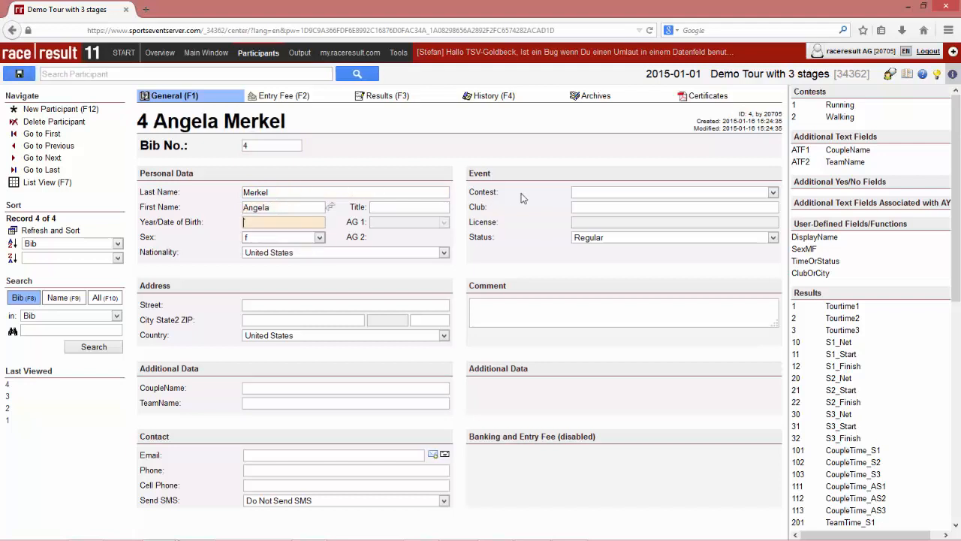
{"action": "left_click", "coordinate": [616, 194]}
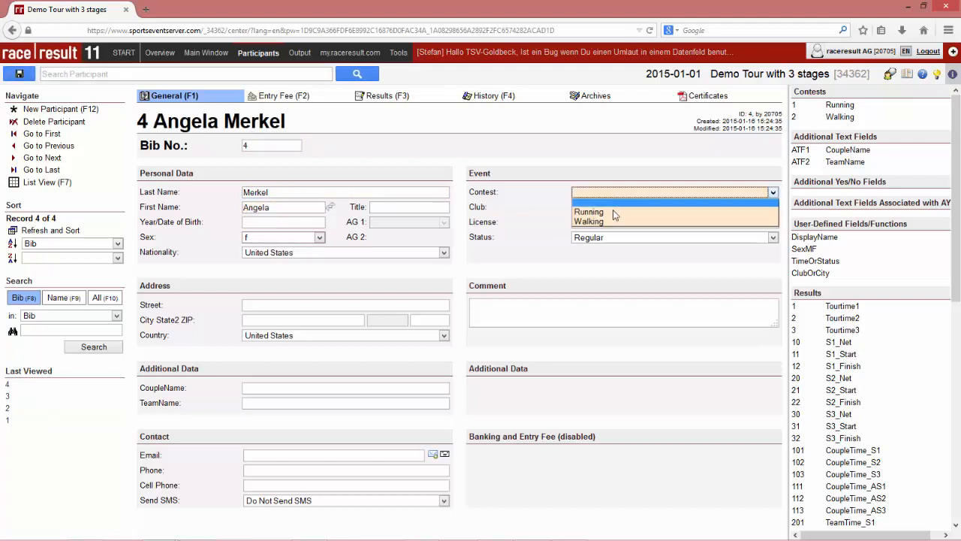
{"action": "left_click", "coordinate": [589, 212]}
Add a new participant with bib 5, enter the last and first name, and assign the Running contest
{"action": "left_click", "coordinate": [54, 108]}
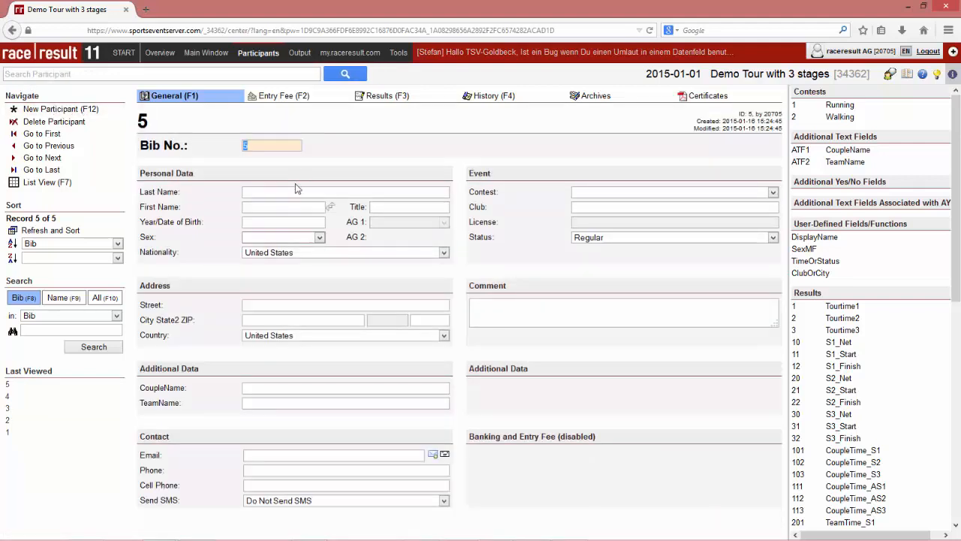
{"action": "left_click", "coordinate": [307, 193]}
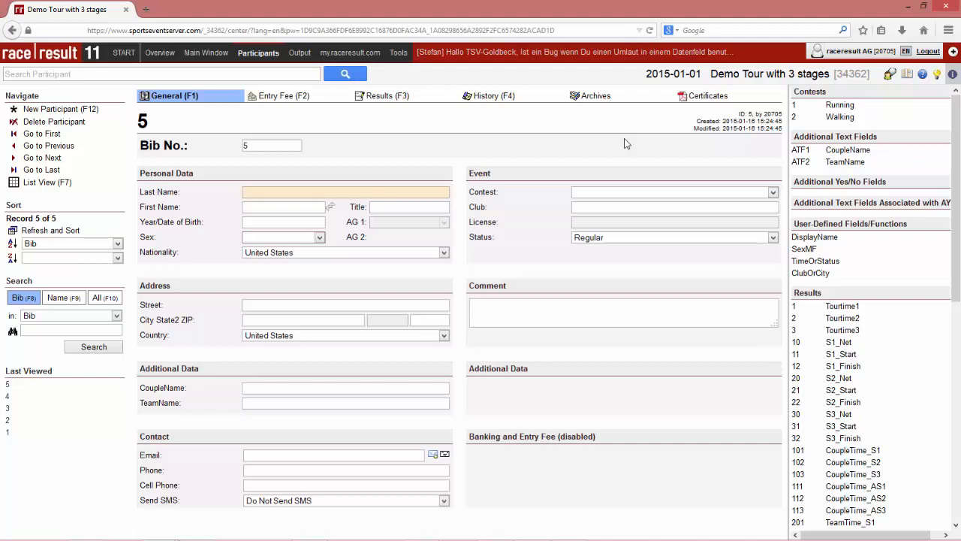
{"action": "type", "text": "Doe"}
{"action": "key", "text": "Tab"}
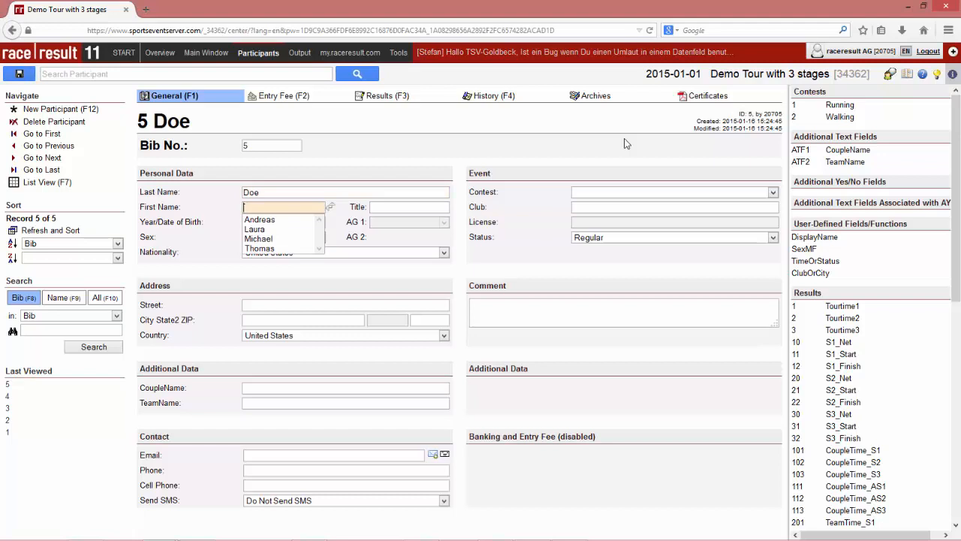
{"action": "type", "text": "An"}
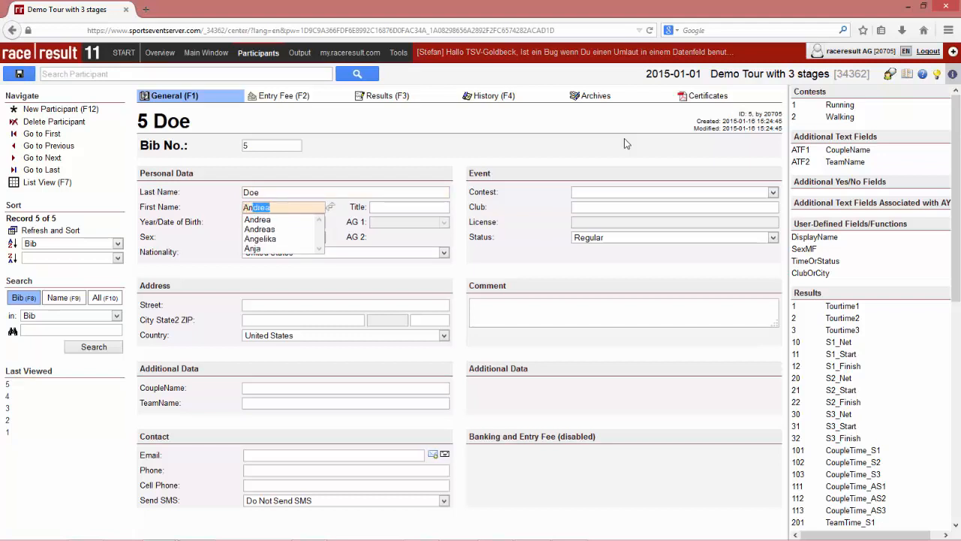
{"action": "type", "text": "dreas"}
{"action": "key", "text": "Tab"}
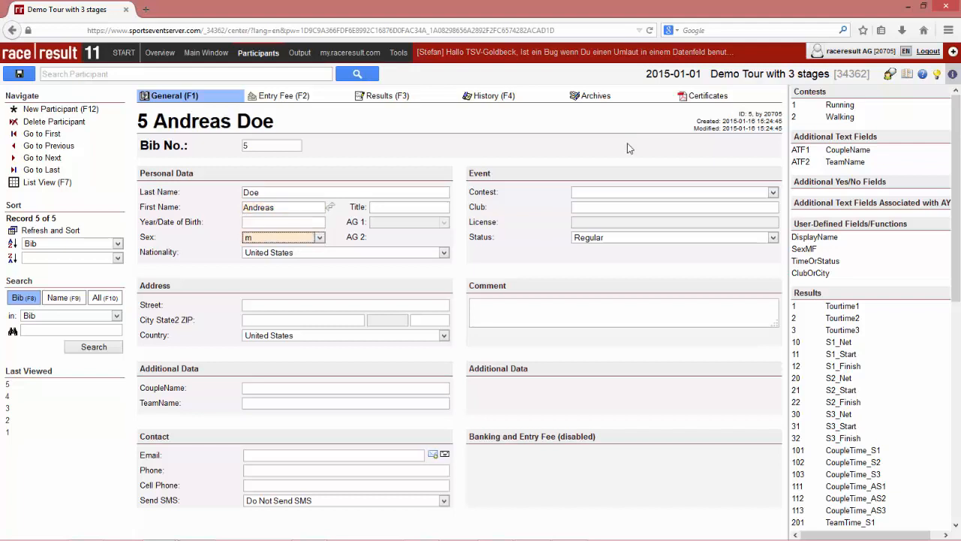
{"action": "left_click", "coordinate": [624, 193]}
{"action": "left_click", "coordinate": [619, 201]}
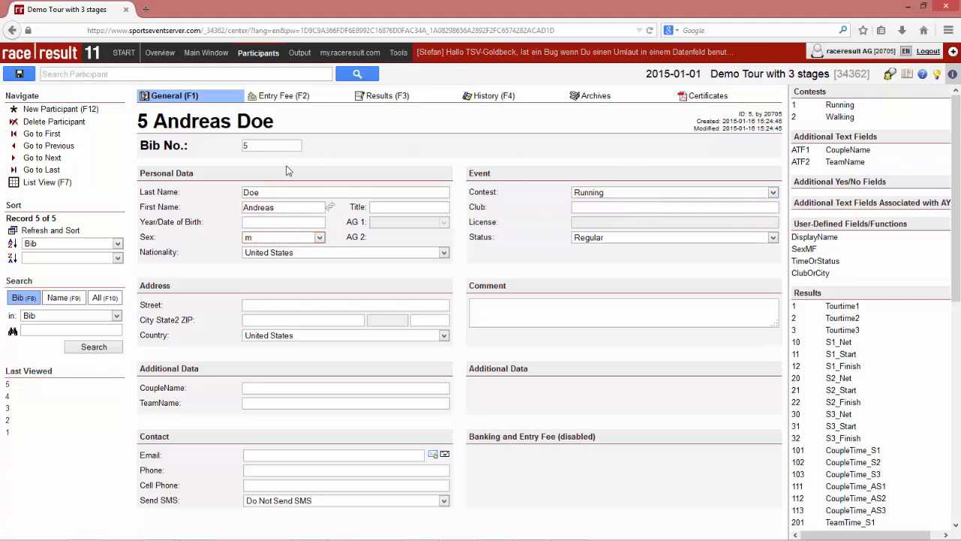
Set the CoupleName of the participants with bibs 1 and 5 to "Does!"
{"action": "left_click", "coordinate": [45, 147]}
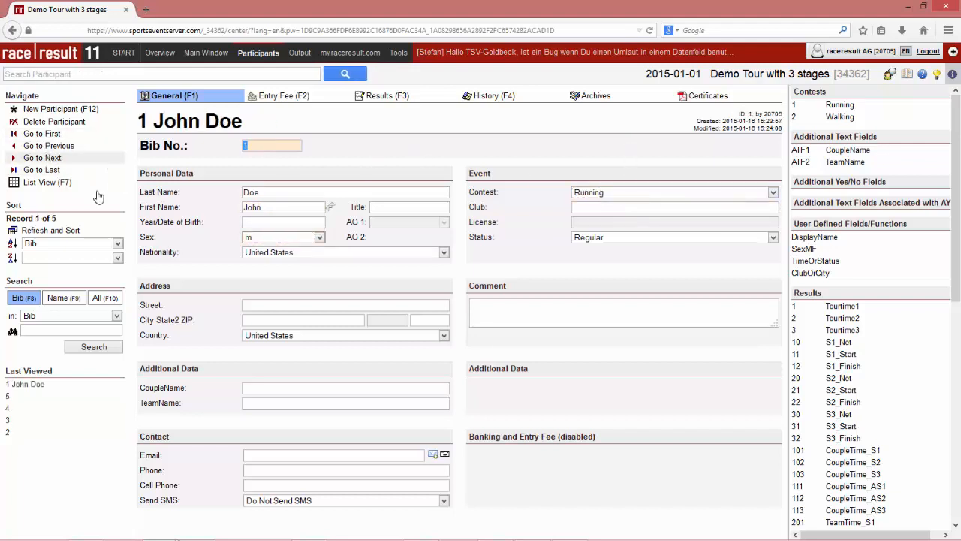
{"action": "left_click", "coordinate": [255, 388]}
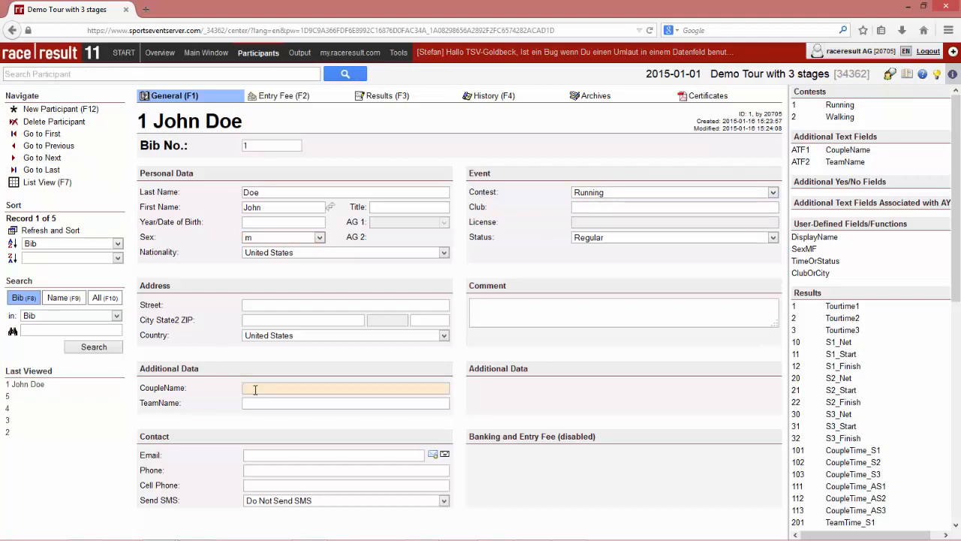
{"action": "type", "text": "DoeS"}
{"action": "key", "text": "Return"}
{"action": "key", "text": "ctrl+c"}
{"action": "left_click", "coordinate": [61, 171]}
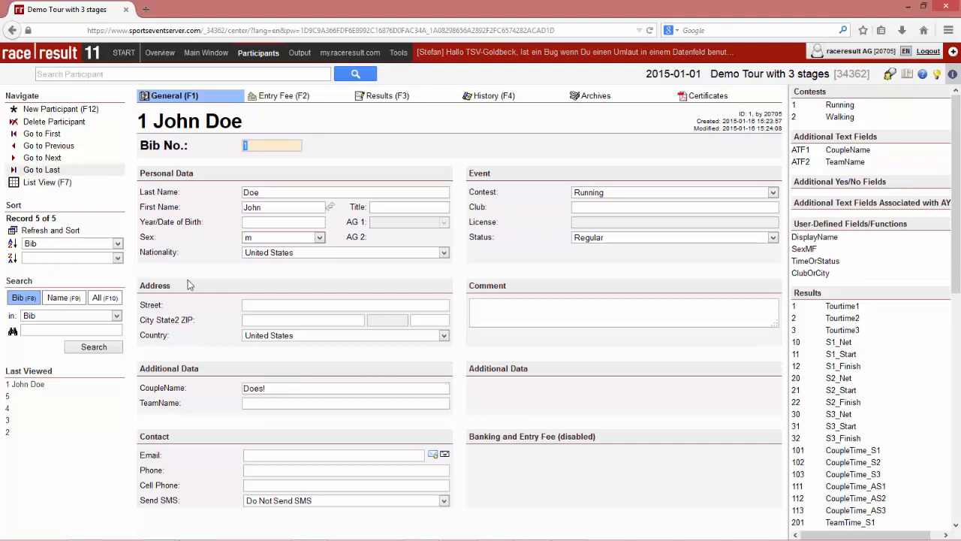
{"action": "left_click", "coordinate": [263, 387]}
{"action": "key", "text": "ctrl+v"}
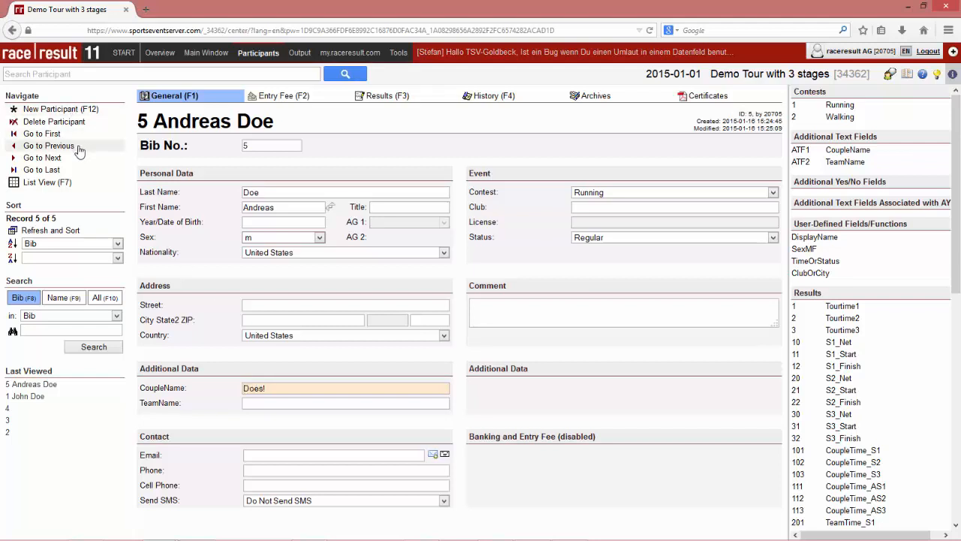
Set the CoupleName of the participants with bibs 4 and 3 to "Presidents"
{"action": "left_click", "coordinate": [78, 147]}
{"action": "left_click", "coordinate": [272, 386]}
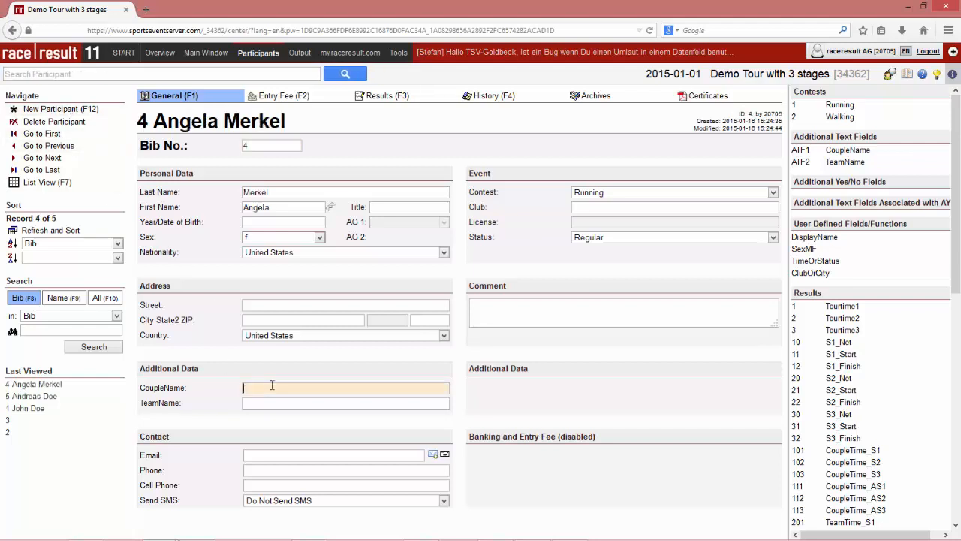
{"action": "type", "text": "Presidents"}
{"action": "key", "text": "ctrl+a"}
{"action": "key", "text": "ctrl+c"}
{"action": "left_click", "coordinate": [75, 146]}
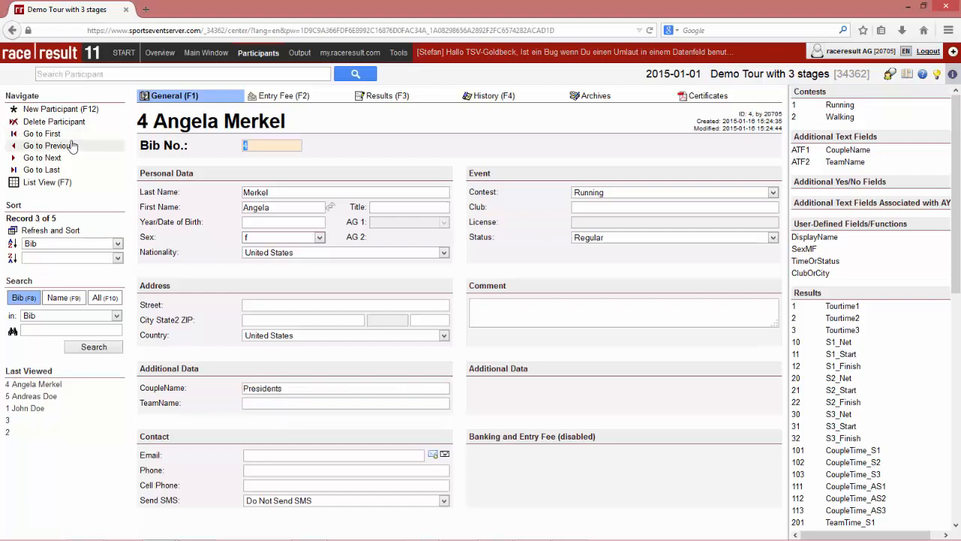
{"action": "left_click", "coordinate": [264, 389]}
{"action": "key", "text": "ctrl+v"}
Set the TeamName of the participants with bibs 1 and 2 to "TestTeam"
{"action": "left_click", "coordinate": [78, 145]}
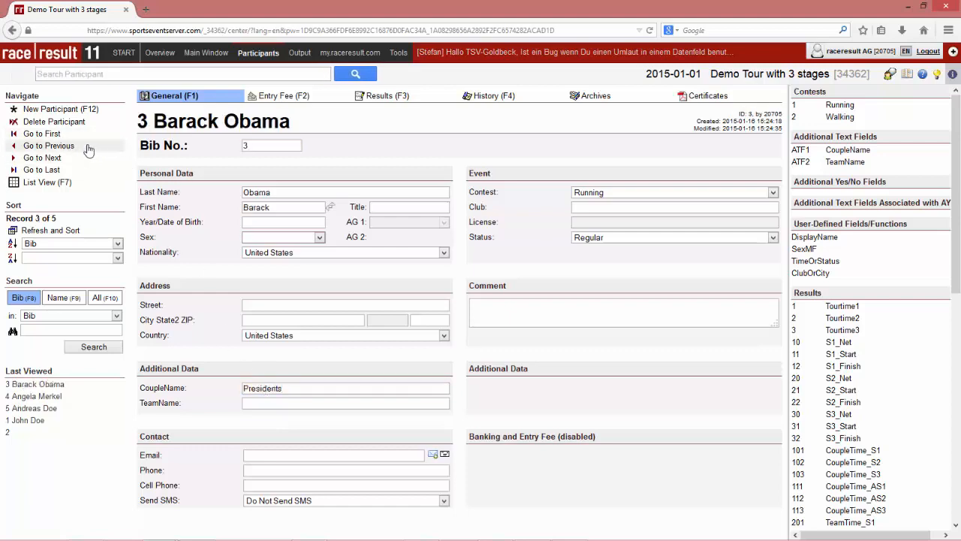
{"action": "key", "text": "Return"}
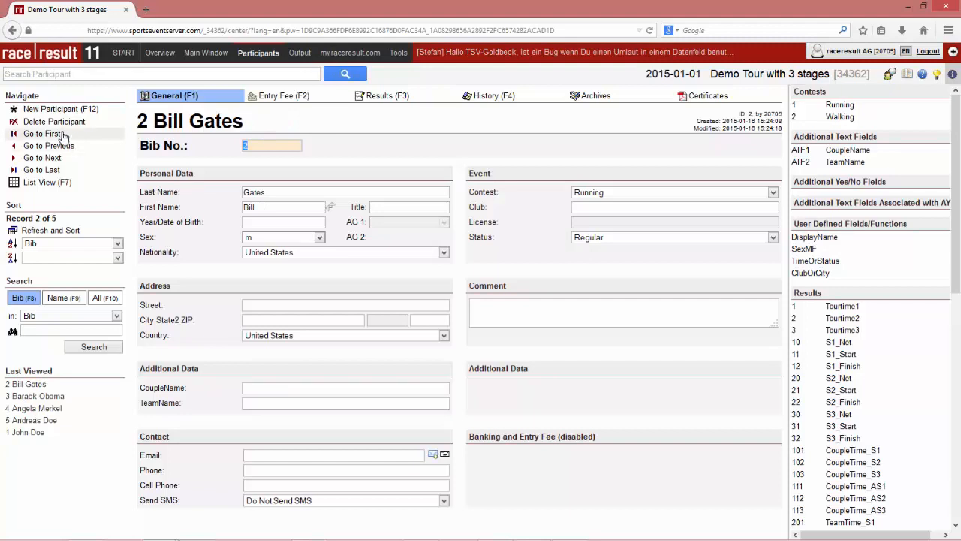
{"action": "left_click", "coordinate": [66, 135]}
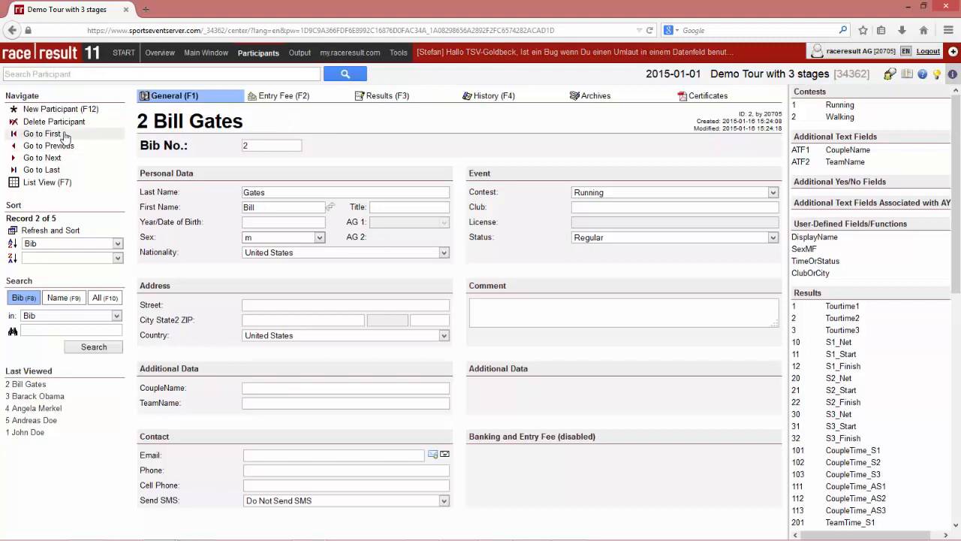
{"action": "left_click", "coordinate": [290, 405]}
{"action": "type", "text": "TestTeam"}
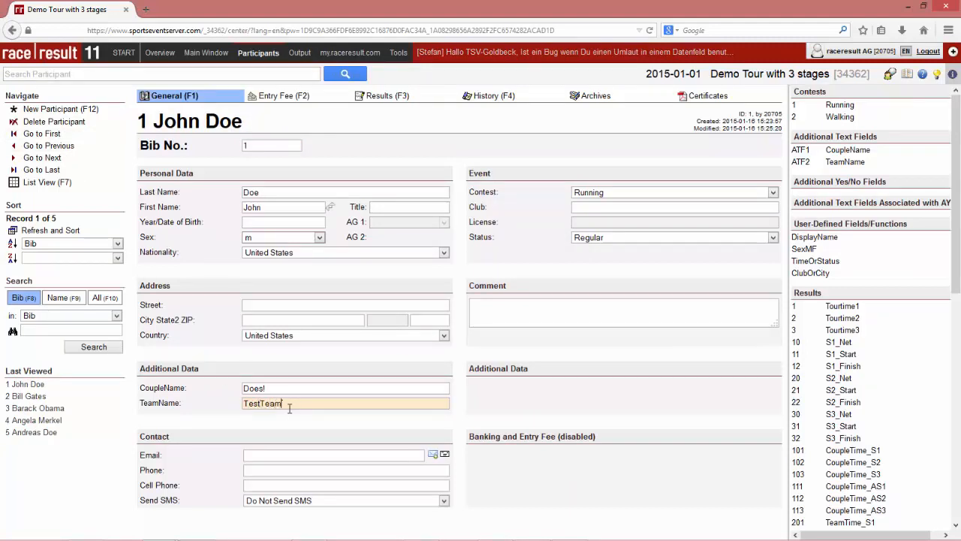
{"action": "left_click", "coordinate": [88, 159]}
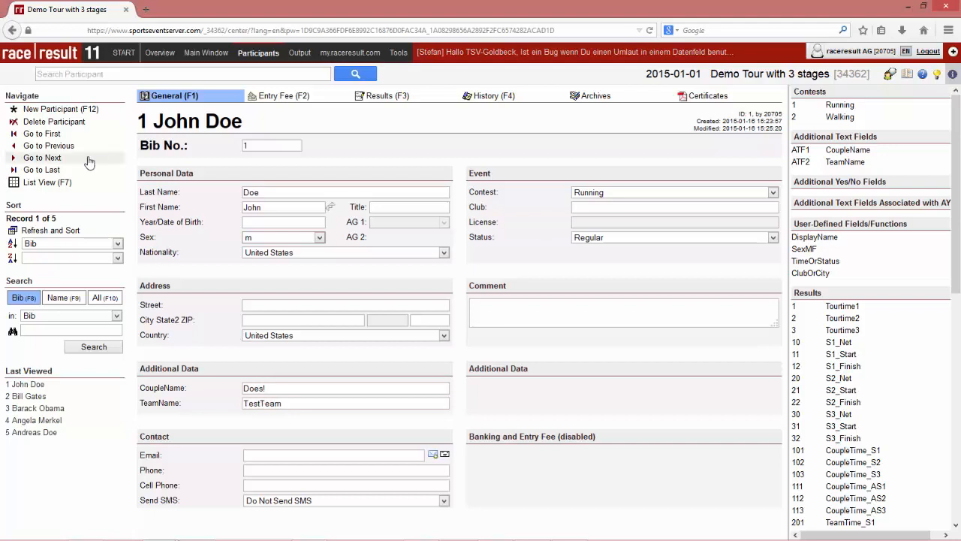
{"action": "left_click", "coordinate": [279, 403]}
{"action": "type", "text": "TestTeam"}
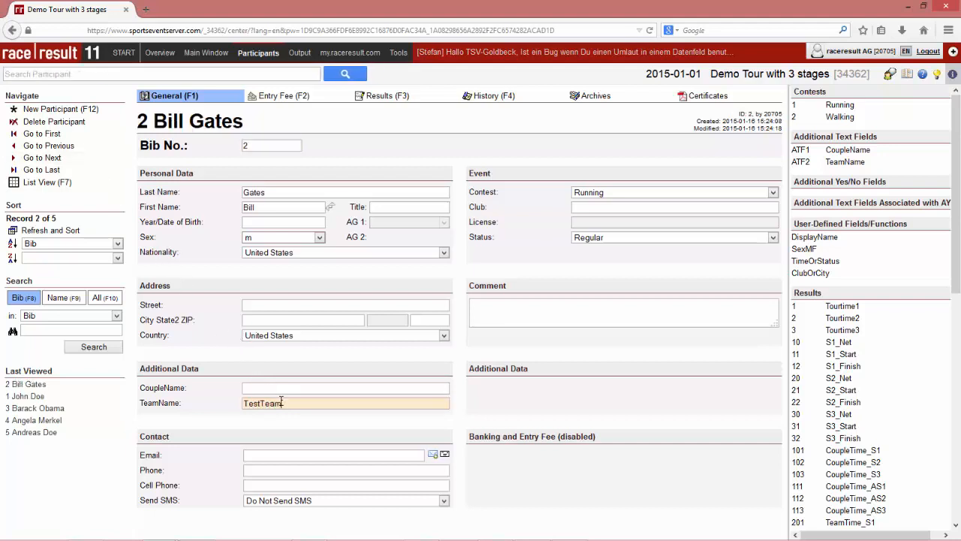
Set the TeamName of the participants with bibs 3, 4 and 5 to "TestTeam"
{"action": "left_click", "coordinate": [71, 161]}
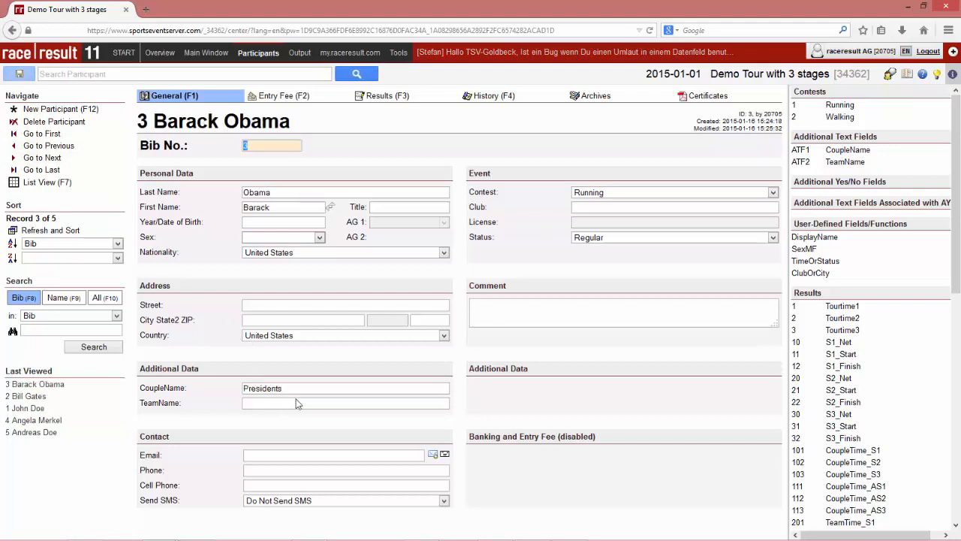
{"action": "left_click", "coordinate": [298, 403]}
{"action": "type", "text": "TestTeam"}
{"action": "left_click", "coordinate": [90, 159]}
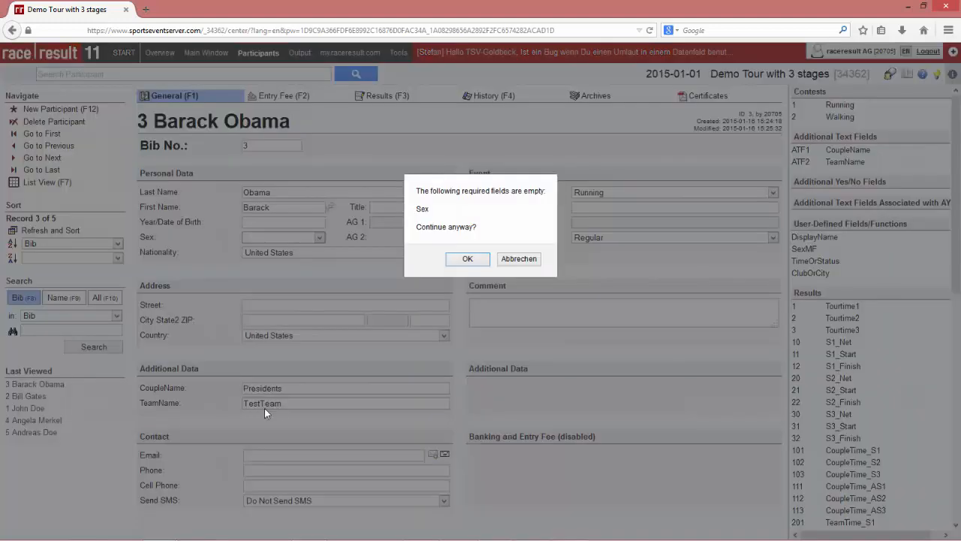
{"action": "key", "text": "Return"}
{"action": "left_click", "coordinate": [281, 403]}
{"action": "type", "text": "TestTeam"}
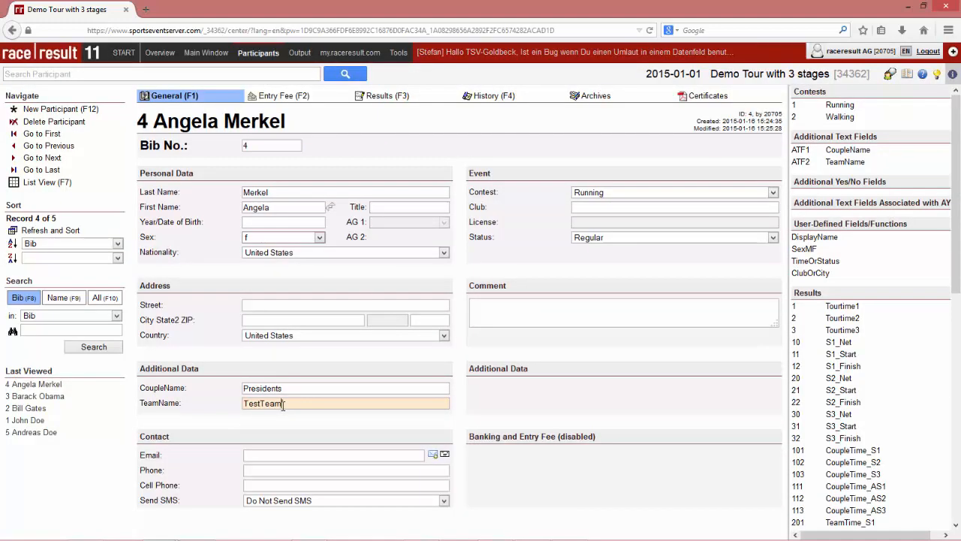
{"action": "left_click", "coordinate": [96, 160]}
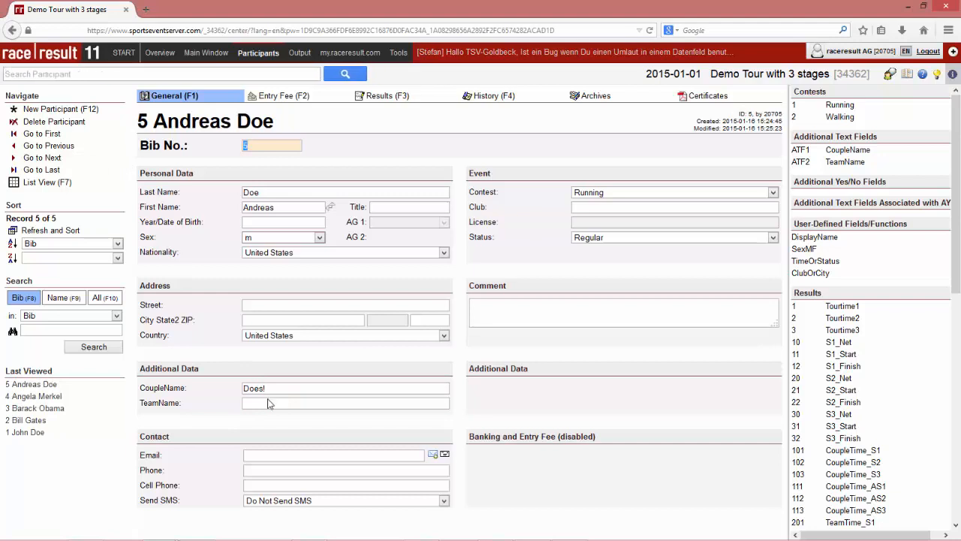
{"action": "left_click", "coordinate": [267, 402]}
{"action": "type", "text": "TestTeam"}
Go back to the participant with bib 3 and set the sex to m
{"action": "left_click", "coordinate": [89, 150]}
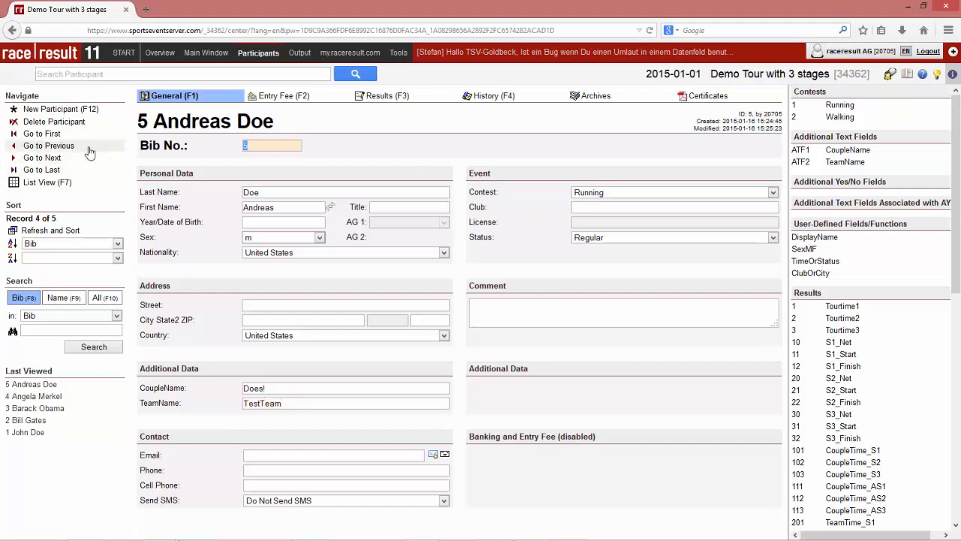
{"action": "left_click", "coordinate": [89, 151]}
{"action": "left_click", "coordinate": [262, 237]}
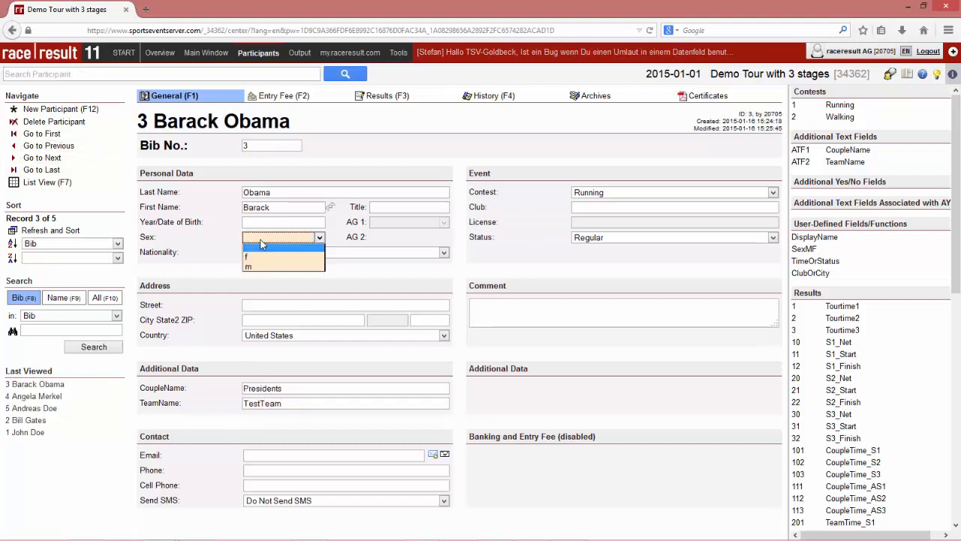
{"action": "left_click", "coordinate": [265, 268]}
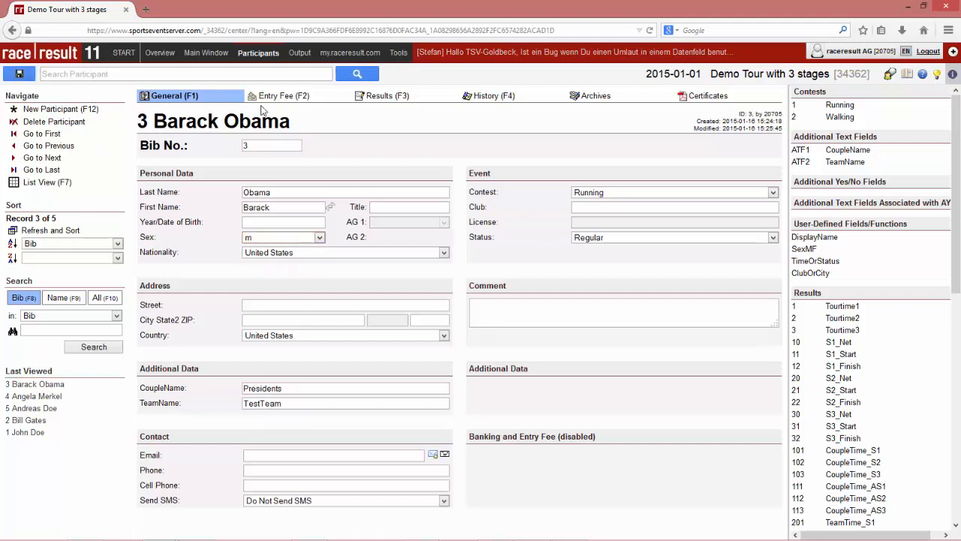
In the results of bib 3, enter S1_Start as 10:00:03.0 and S1_Finish as 10:45
{"action": "left_click", "coordinate": [383, 97]}
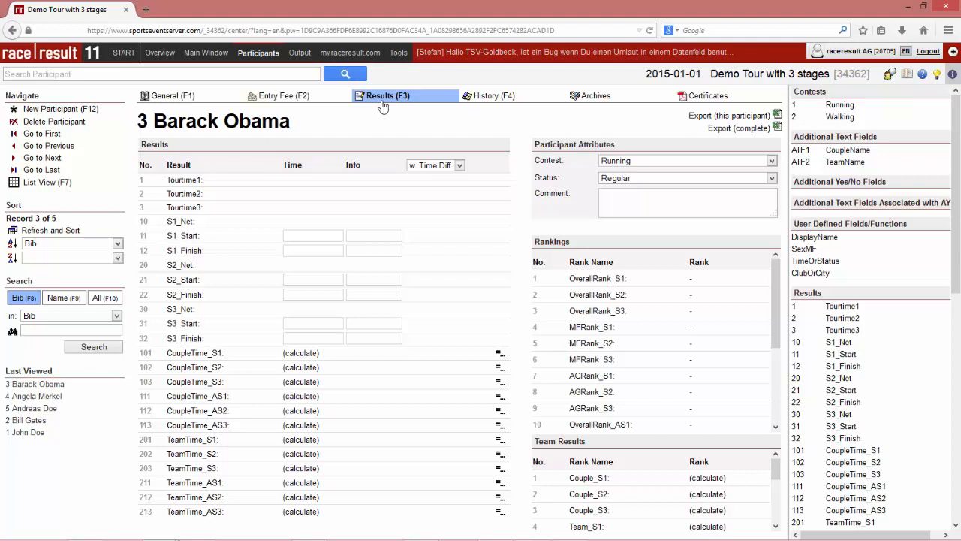
{"action": "left_click", "coordinate": [307, 236]}
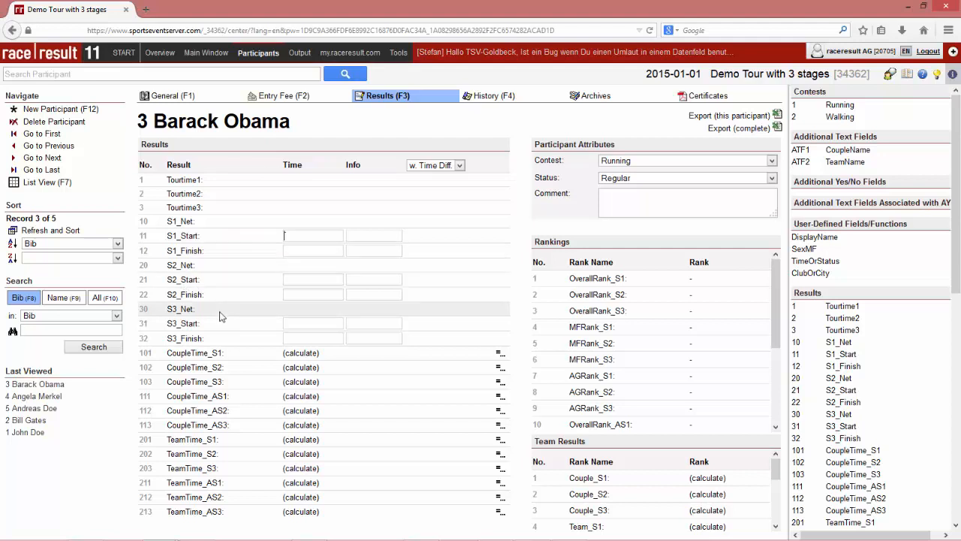
{"action": "type", "text": "10:00:03.0"}
{"action": "key", "text": "Return"}
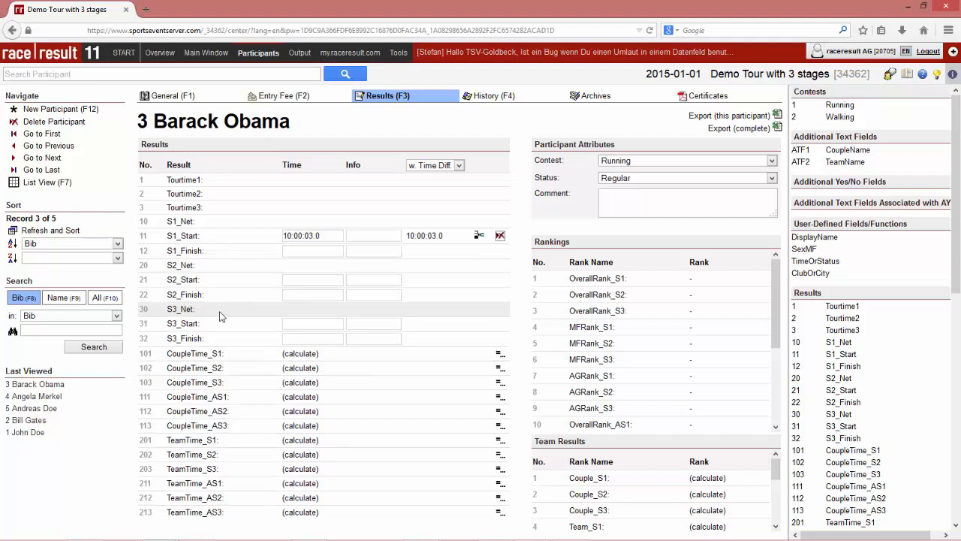
{"action": "left_click", "coordinate": [308, 249]}
{"action": "type", "text": "1"}
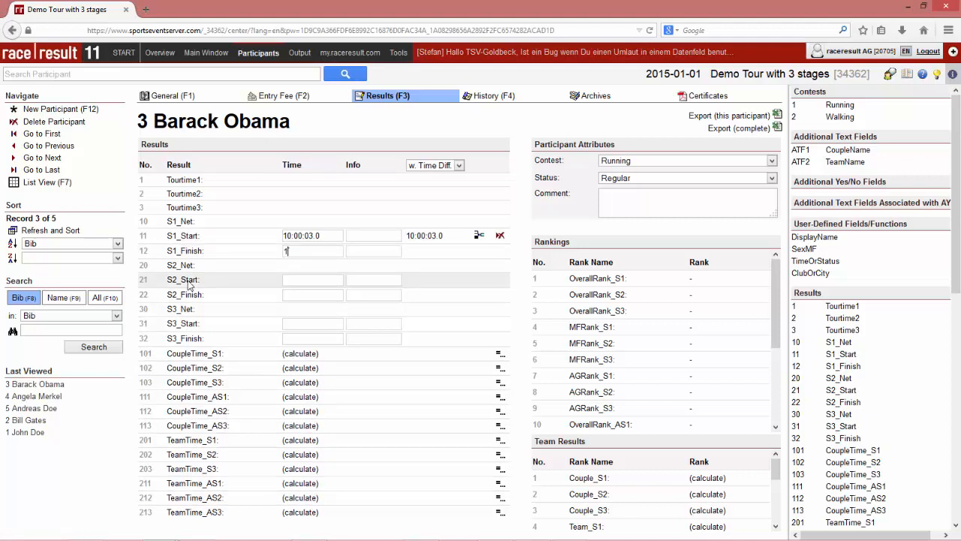
{"action": "type", "text": "0:45"}
{"action": "key", "text": "Return"}
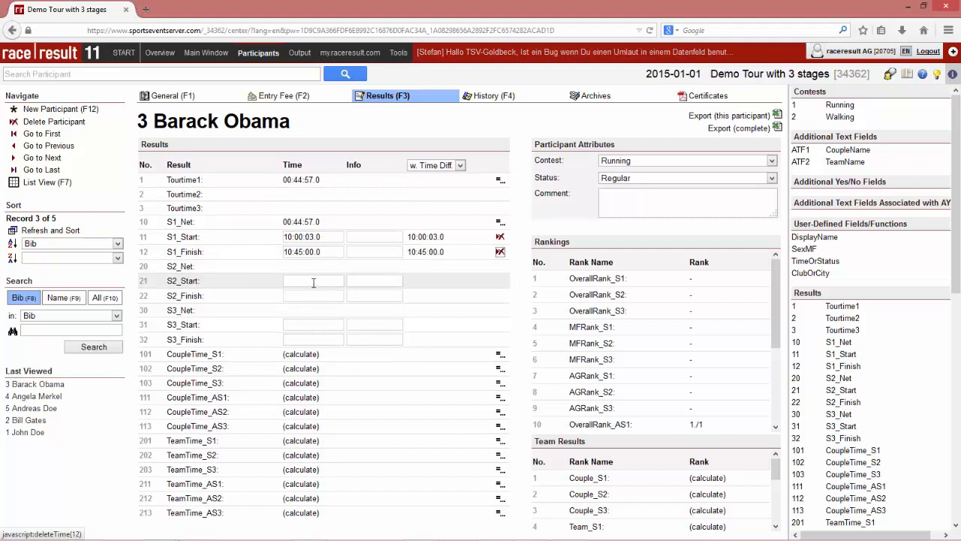
Enter S2_Start as 11:00:05 and S2_Finish as 11:43:00.0 for the participant with bib 3
{"action": "left_click", "coordinate": [314, 282]}
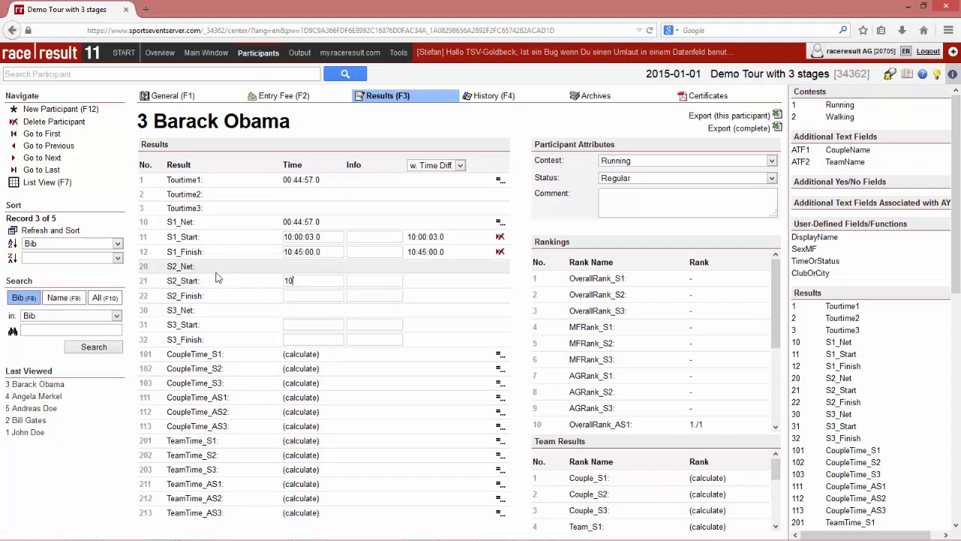
{"action": "key", "text": "BackSpace"}
{"action": "type", "text": ":0:0"}
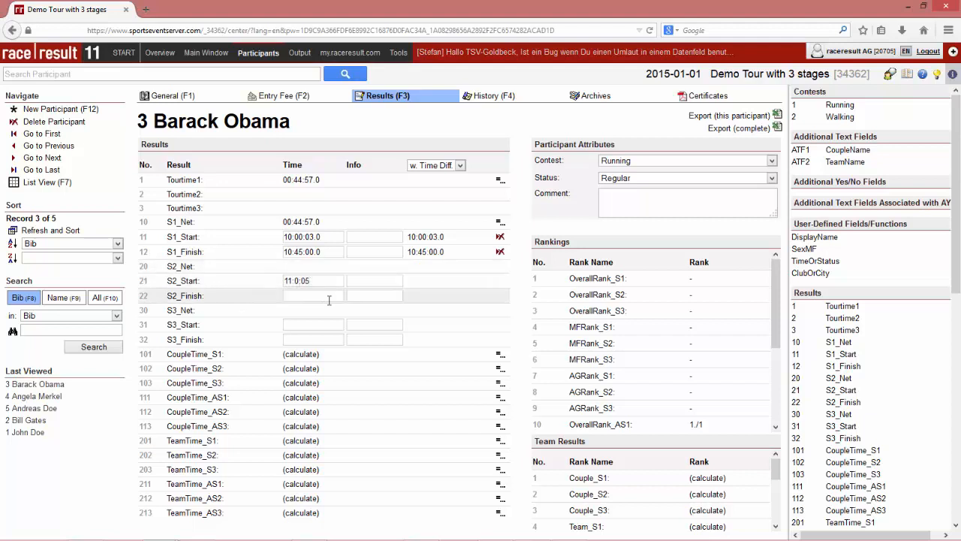
{"action": "type", "text": "5"}
{"action": "left_click", "coordinate": [333, 295]}
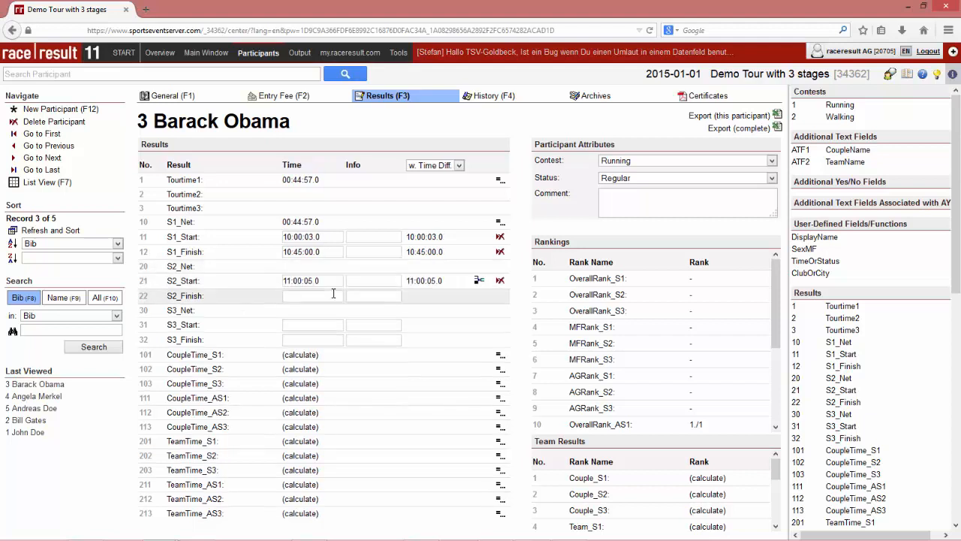
{"action": "type", "text": "10"}
{"action": "type", "text": ":43:00.0"}
{"action": "key", "text": "Return"}
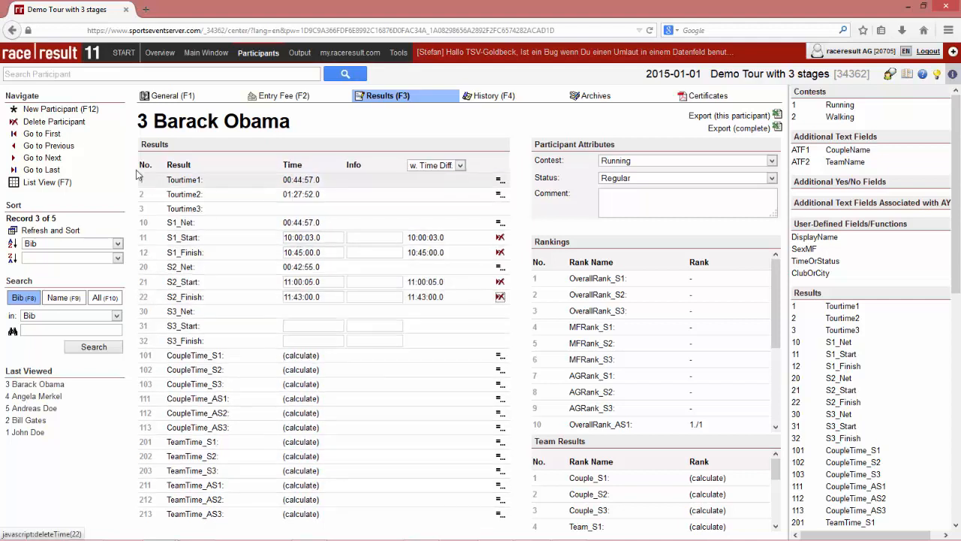
In the results of bib 4, enter S1_Start as 10:00:10 and S1_Finish as 10:50
{"action": "left_click", "coordinate": [71, 160]}
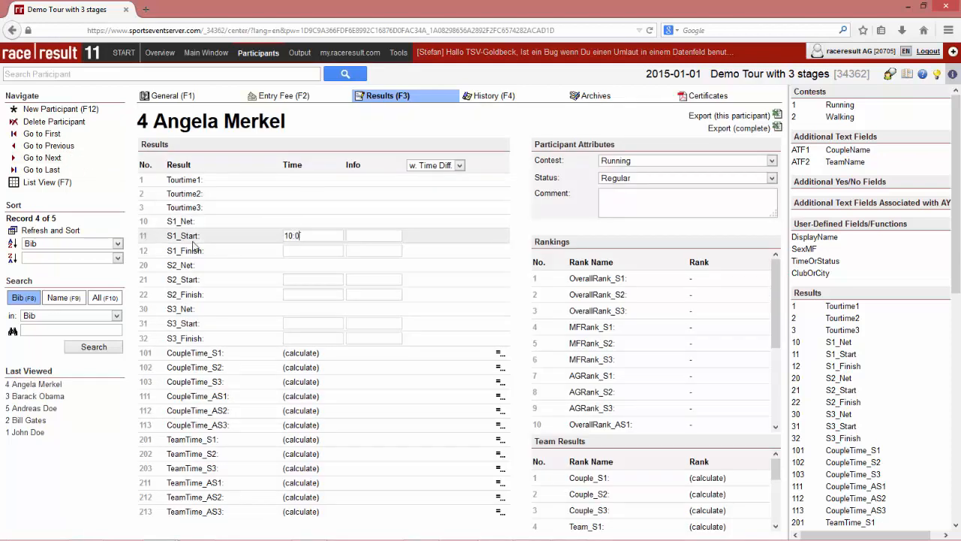
{"action": "type", "text": "10"}
{"action": "left_click", "coordinate": [287, 250]}
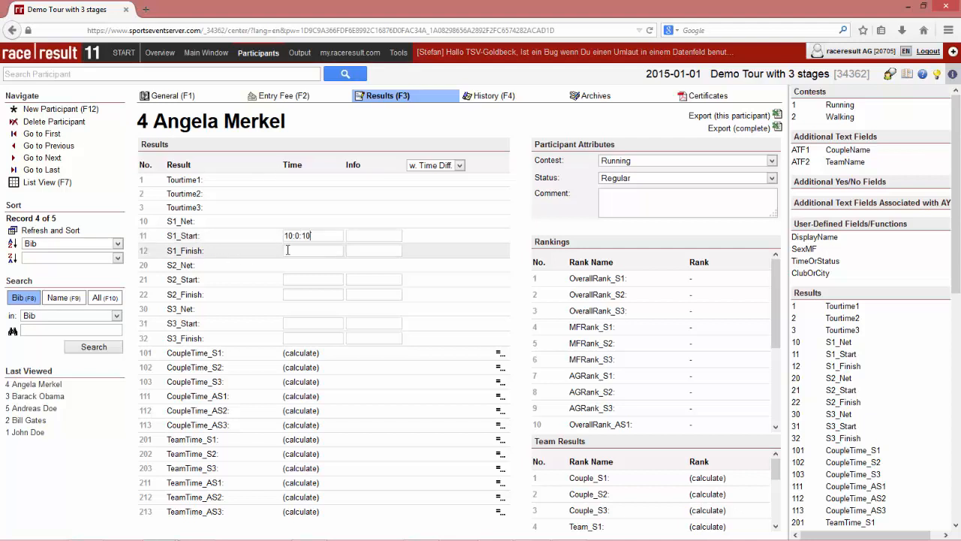
{"action": "type", "text": "10:50"}
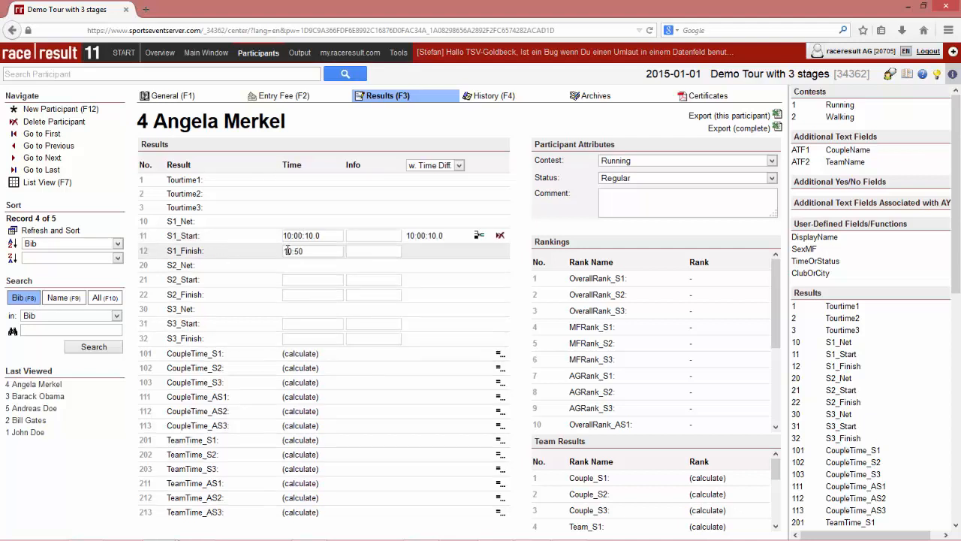
{"action": "key", "text": "Tab"}
{"action": "key", "text": "Tab"}
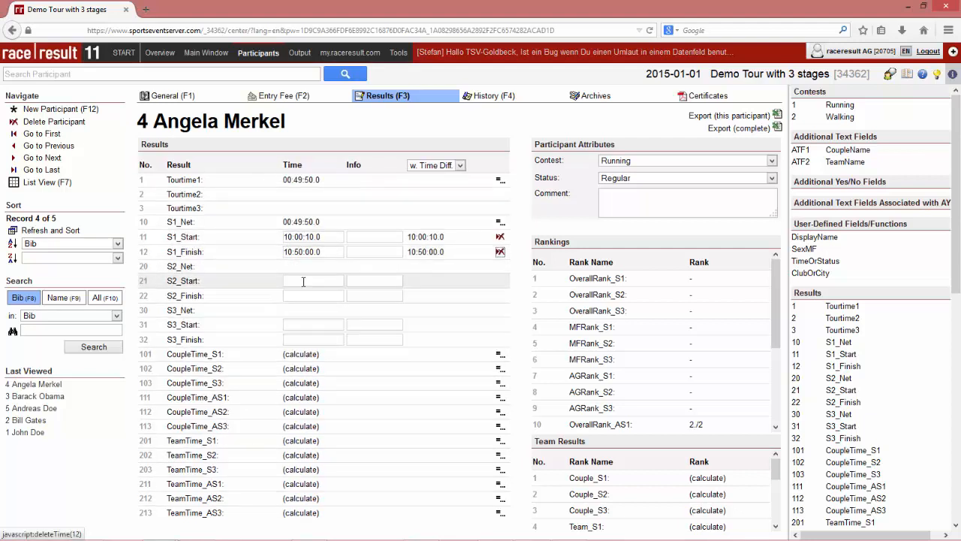
Enter S2_Start as 11:00:08.0 and S2_Finish as 11:46:00.0 for the participant with bib 4
{"action": "left_click", "coordinate": [304, 281]}
{"action": "type", "text": "11:"}
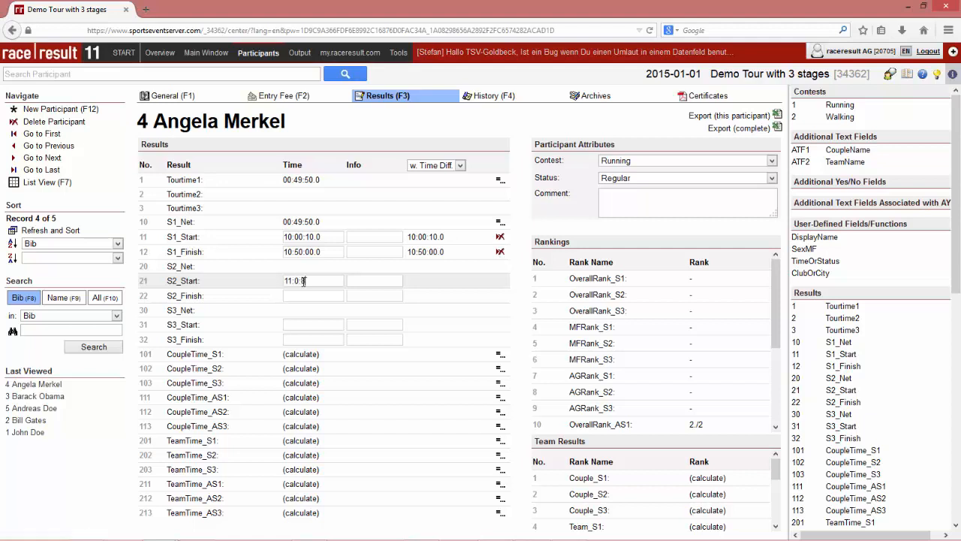
{"action": "type", "text": "00:08.0"}
{"action": "left_click", "coordinate": [316, 297]}
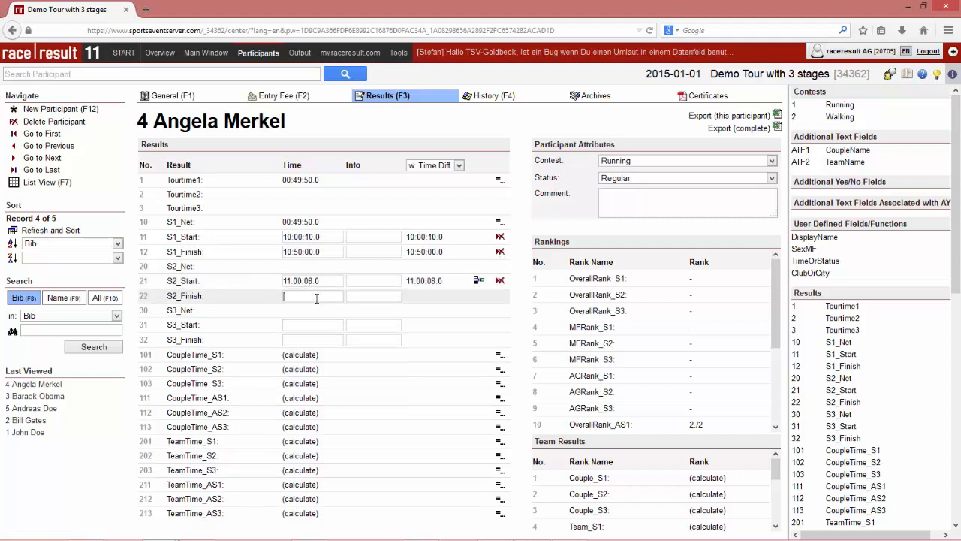
{"action": "type", "text": "11:46"}
{"action": "type", "text": ":00.0"}
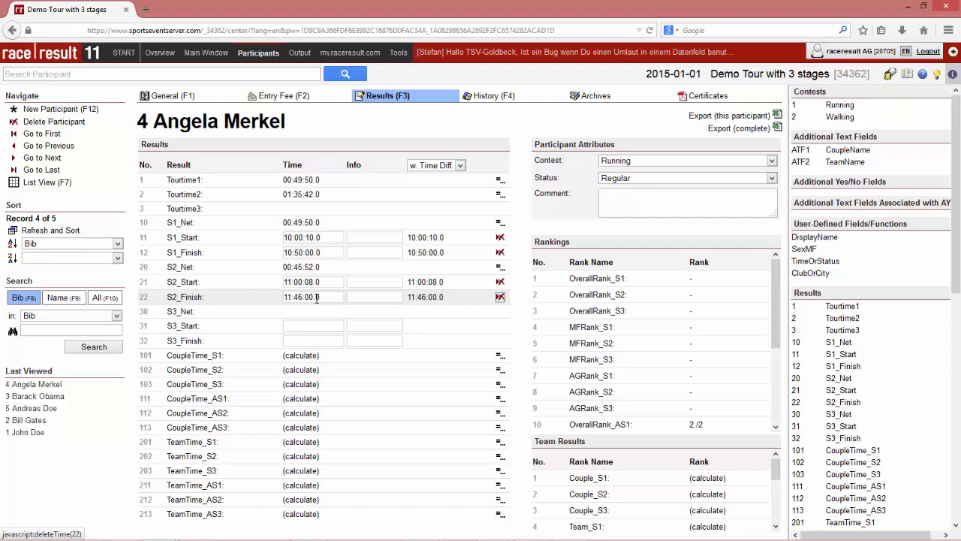
Compare the stage net times of bib 3 with the accumulated Tourtime1 and Tourtime2 results
{"action": "left_click", "coordinate": [63, 146]}
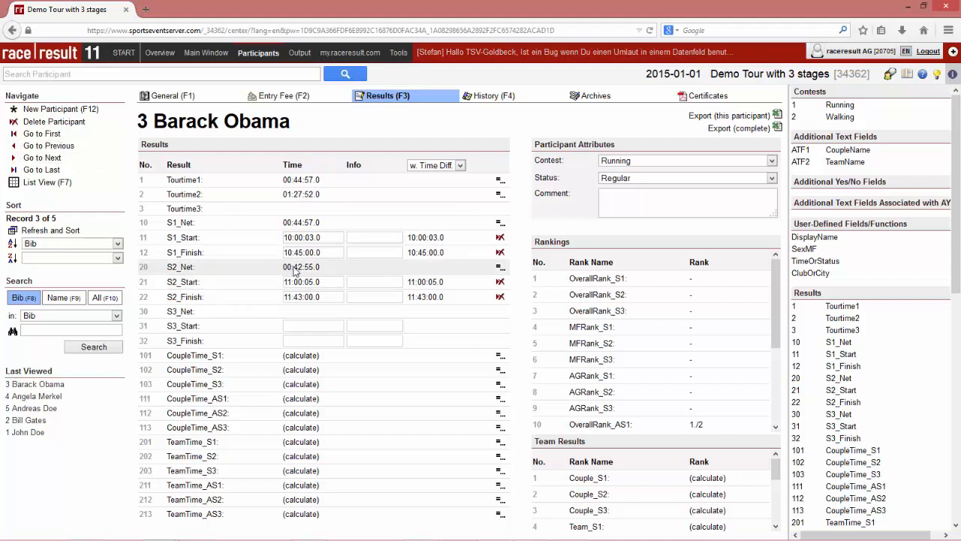
{"action": "left_click_drag", "start_coordinate": [294, 268], "coordinate": [318, 268]}
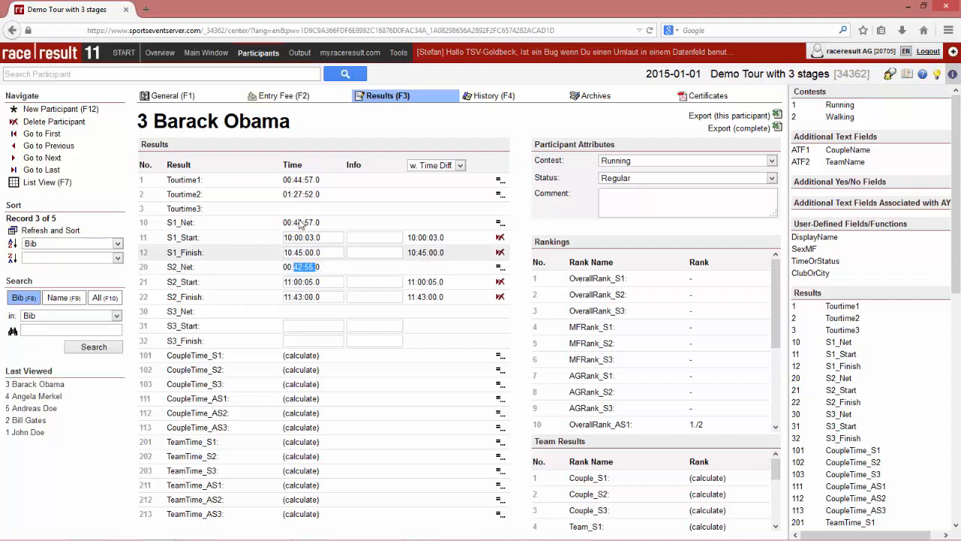
{"action": "left_click_drag", "start_coordinate": [294, 223], "coordinate": [318, 223]}
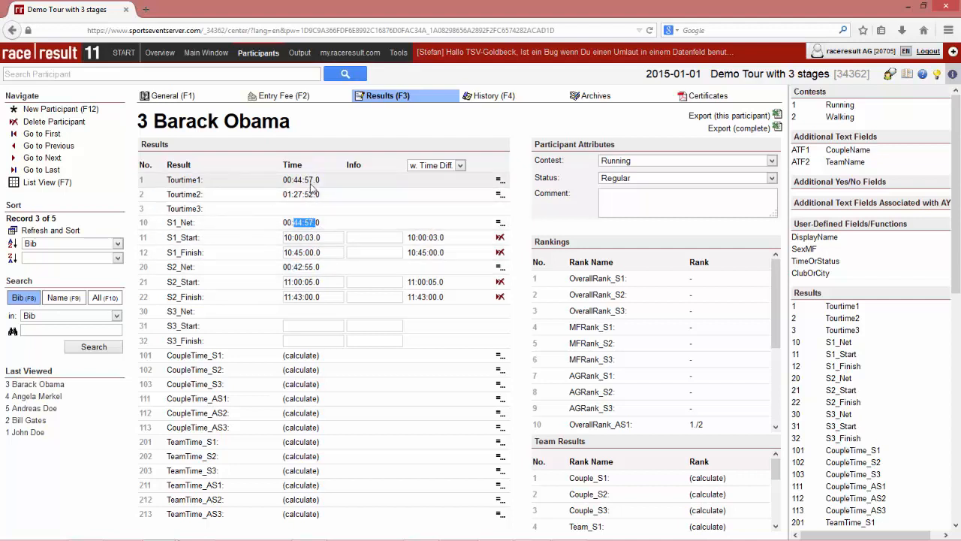
{"action": "left_click_drag", "start_coordinate": [282, 182], "coordinate": [325, 181]}
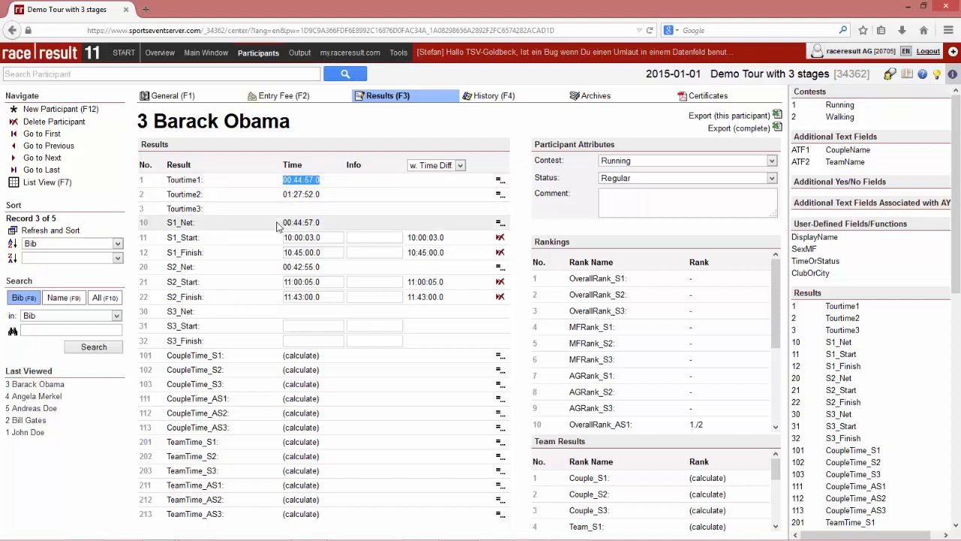
{"action": "left_click_drag", "start_coordinate": [276, 226], "coordinate": [328, 228]}
{"action": "left_click", "coordinate": [279, 197]}
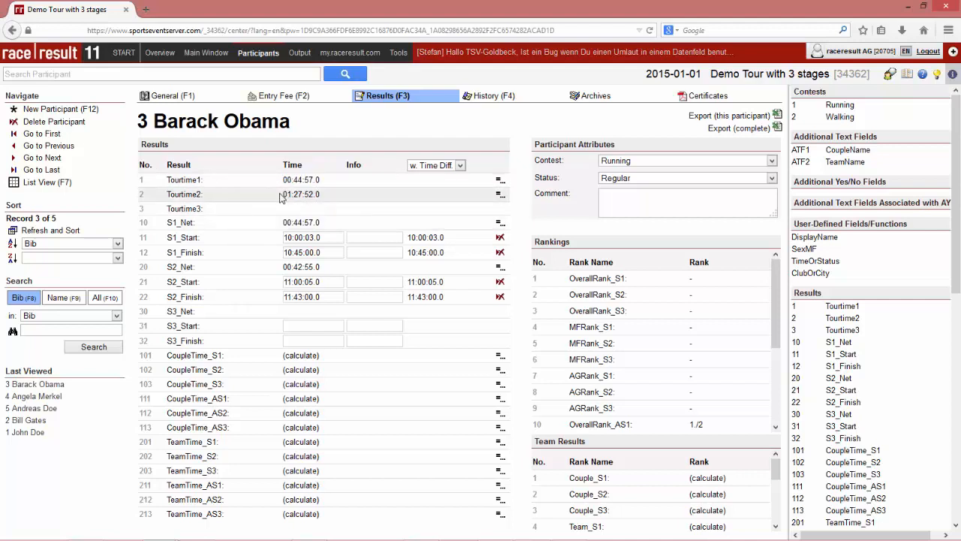
{"action": "left_click_drag", "start_coordinate": [280, 197], "coordinate": [333, 194]}
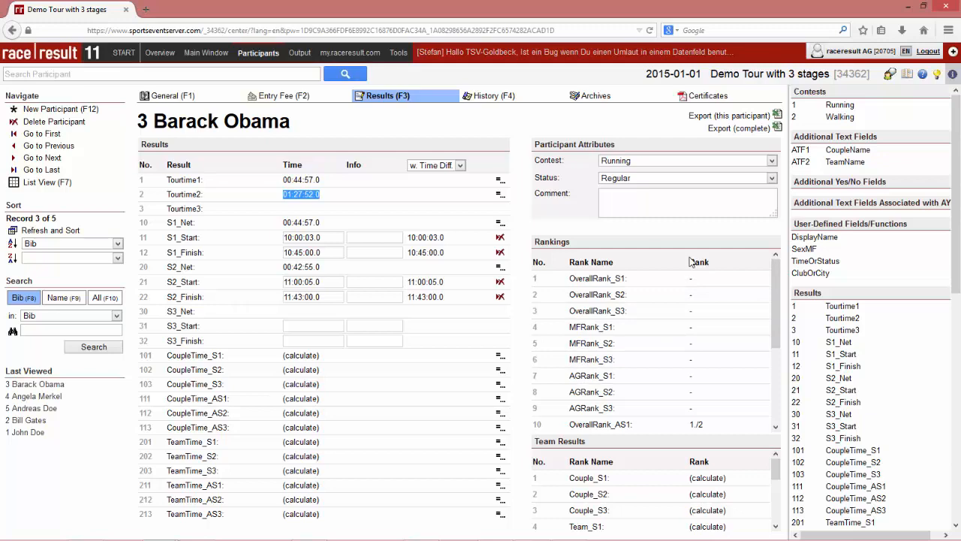
Correct the ranking filters of OverallRank_S1 to TimePositive10 and OverallRank_S2 to TimePositive20
{"action": "left_click", "coordinate": [207, 52]}
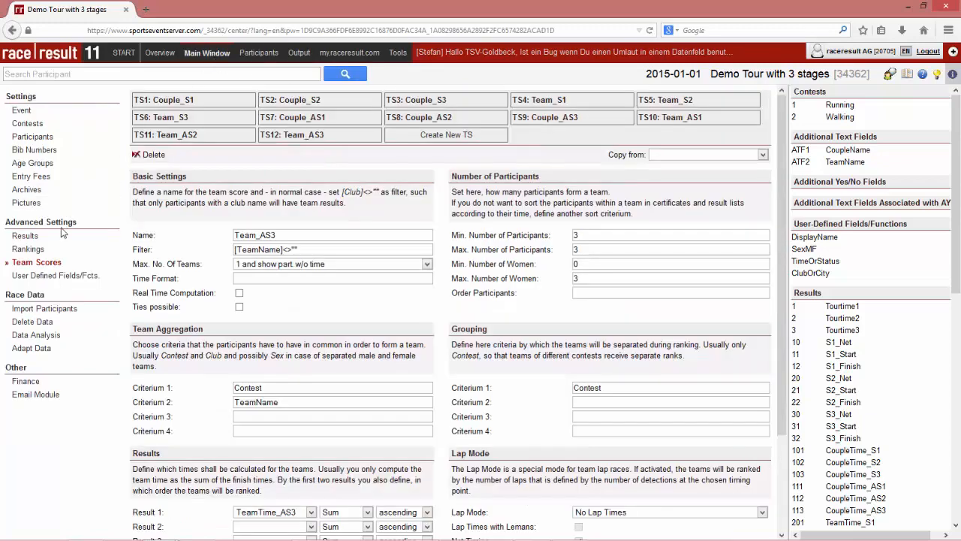
{"action": "left_click", "coordinate": [53, 253]}
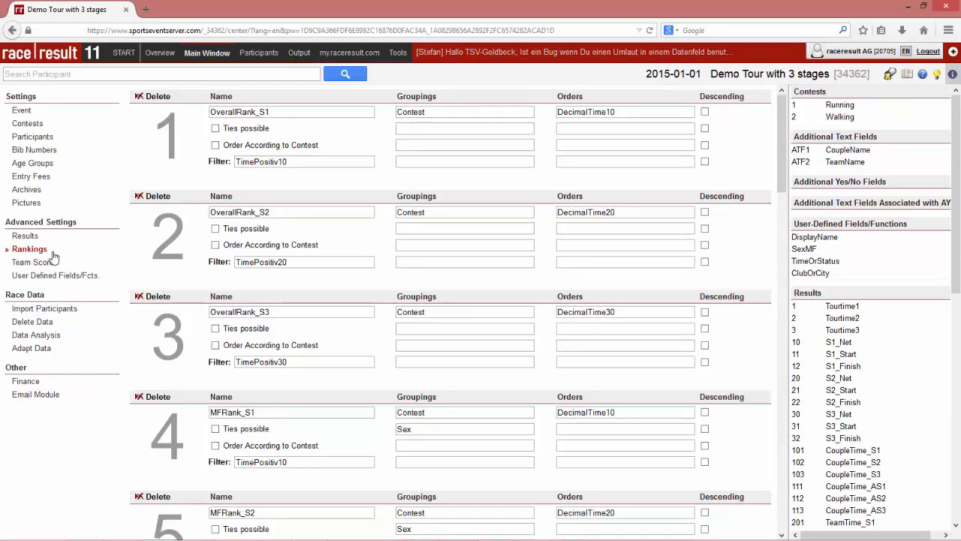
{"action": "left_click", "coordinate": [278, 163]}
{"action": "type", "text": "e"}
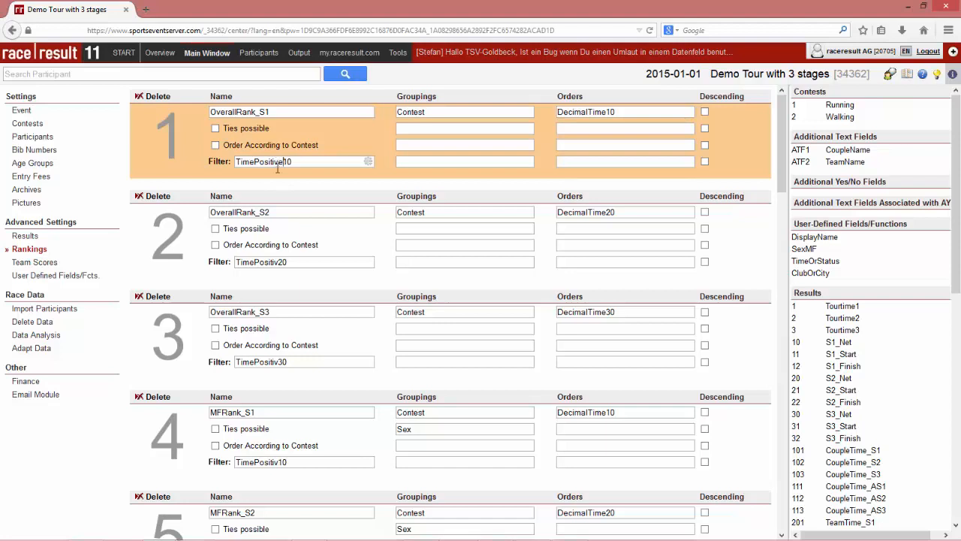
{"action": "left_click", "coordinate": [281, 261]}
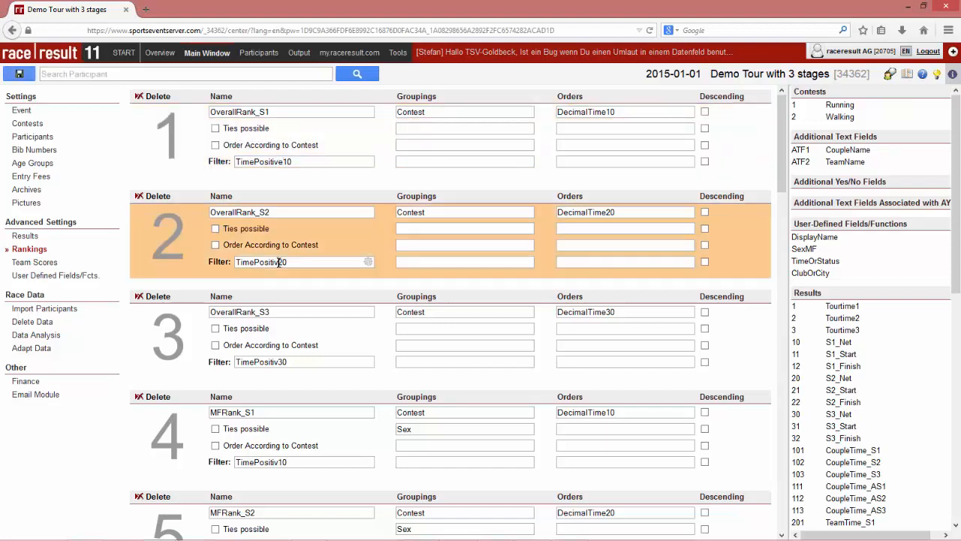
{"action": "type", "text": "e"}
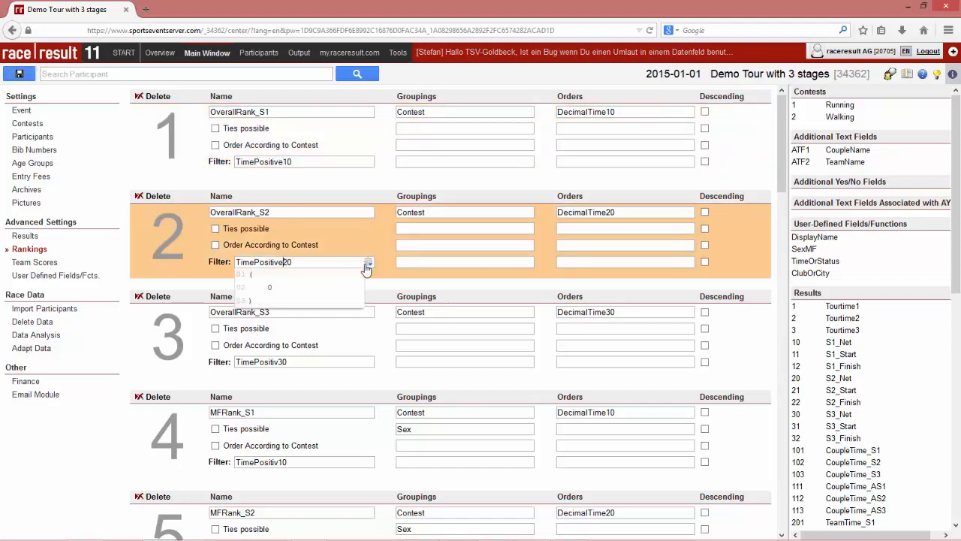
{"action": "left_click", "coordinate": [367, 264]}
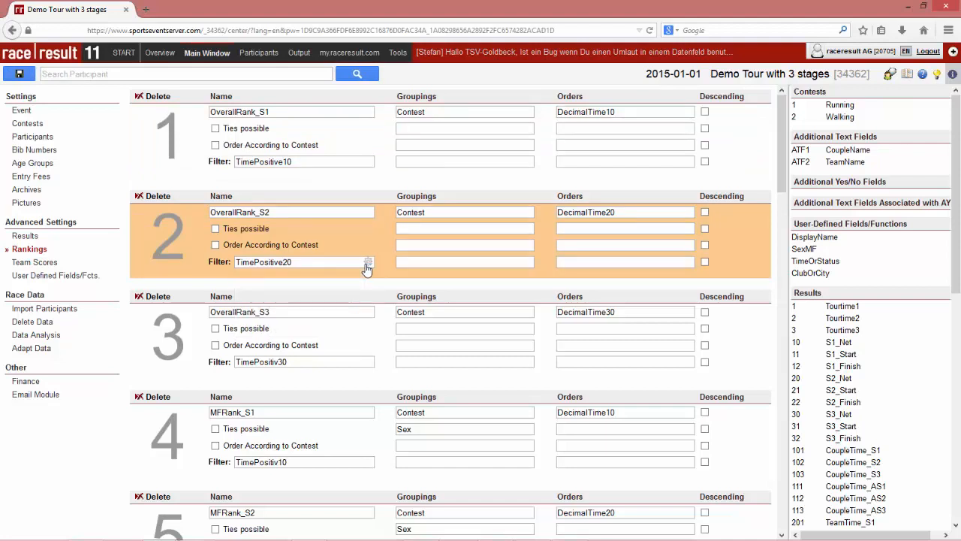
Correct the ranking filters of OverallRank_S3 and MFRank_S3 to TimePositive30, MFRank_S1 to TimePositive10 and MFRank_S2 to TimePositive20
{"action": "left_click", "coordinate": [278, 361]}
{"action": "type", "text": "e"}
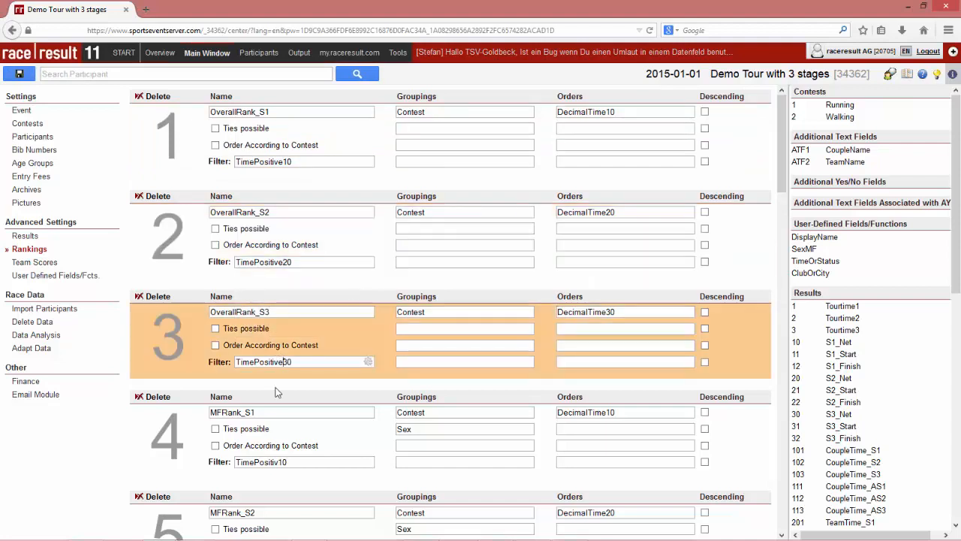
{"action": "left_click", "coordinate": [278, 462]}
{"action": "type", "text": "e"}
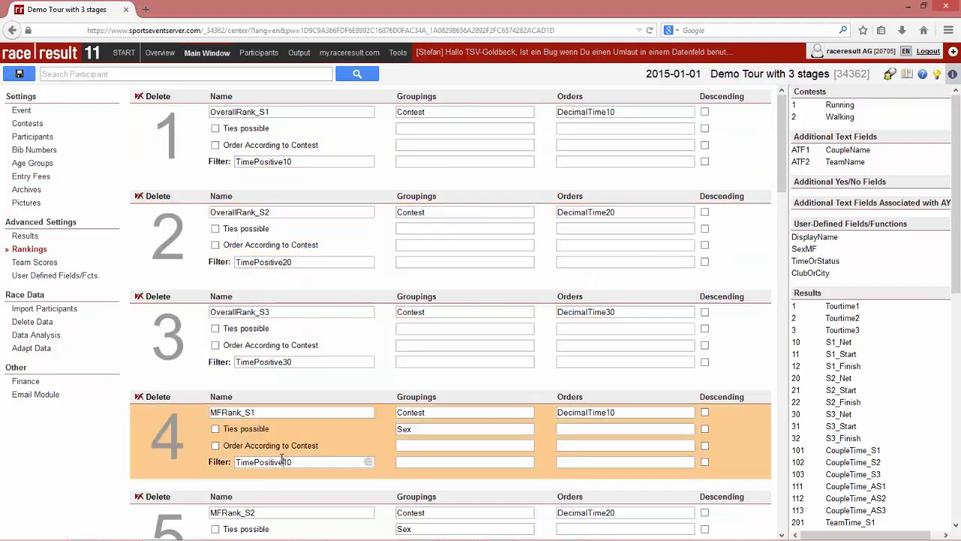
{"action": "scroll", "coordinate": [278, 462], "scroll_direction": "down", "scroll_amount": 3}
{"action": "left_click", "coordinate": [279, 368]}
{"action": "type", "text": "ePositive20"}
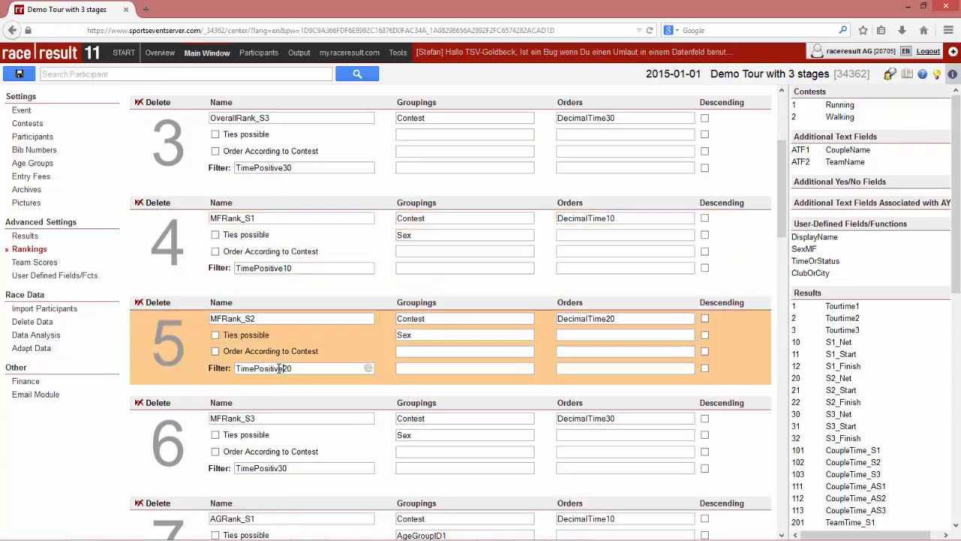
{"action": "scroll", "coordinate": [279, 366], "scroll_direction": "down", "scroll_amount": 3}
{"action": "left_click", "coordinate": [280, 292]}
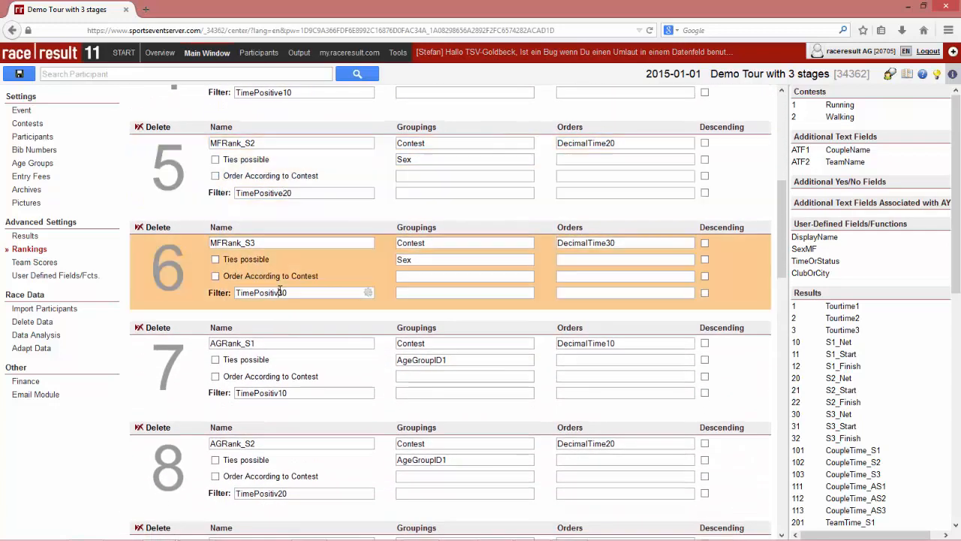
{"action": "type", "text": "e"}
Correct the ranking filters of AGRank_S1, AGRank_S2 and AGRank_S3 to TimePositive10, TimePositive20 and TimePositive30, and check the remaining ranking filters
{"action": "left_click", "coordinate": [280, 392]}
{"action": "type", "text": "e"}
{"action": "scroll", "coordinate": [279, 393], "scroll_direction": "down", "scroll_amount": 3}
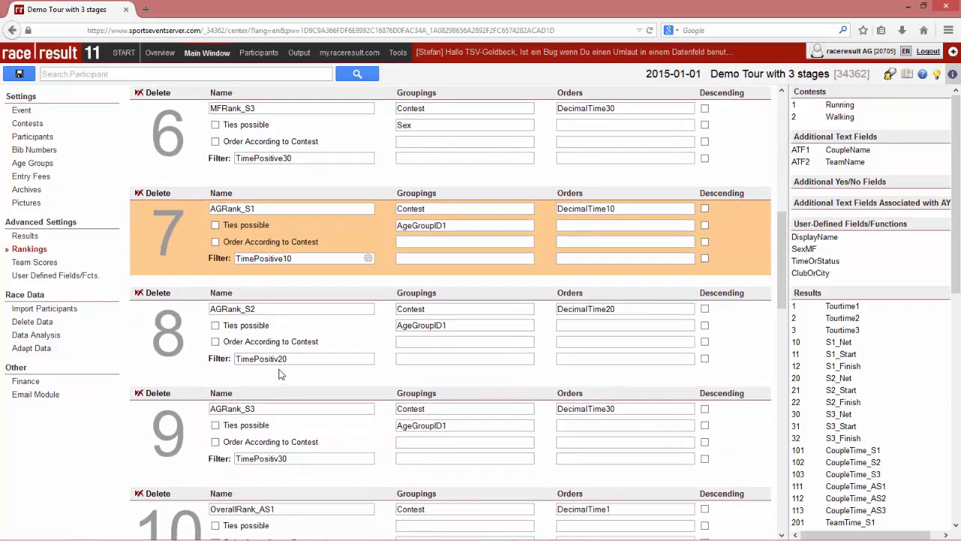
{"action": "left_click", "coordinate": [280, 359]}
{"action": "type", "text": "e"}
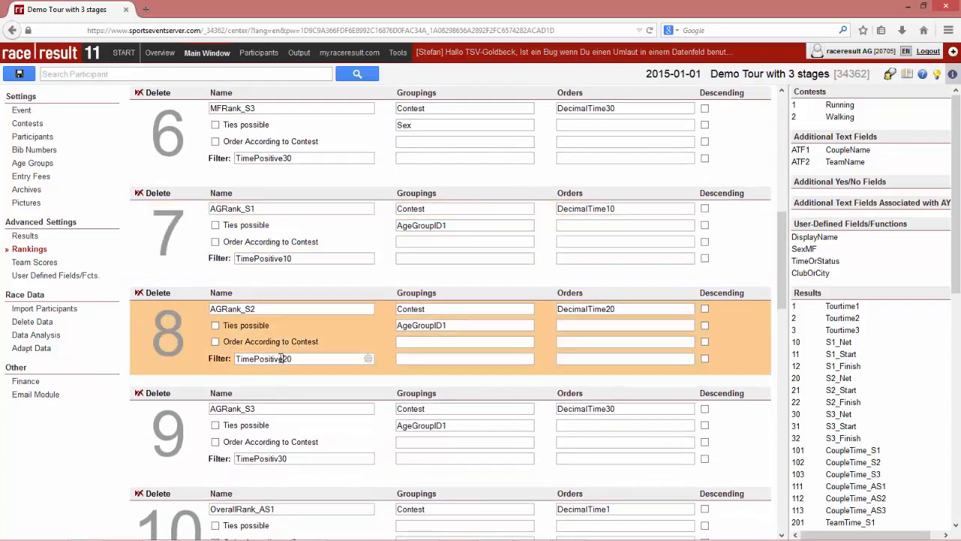
{"action": "left_click", "coordinate": [280, 459]}
{"action": "type", "text": "e"}
{"action": "scroll", "coordinate": [280, 451], "scroll_direction": "down", "scroll_amount": 5}
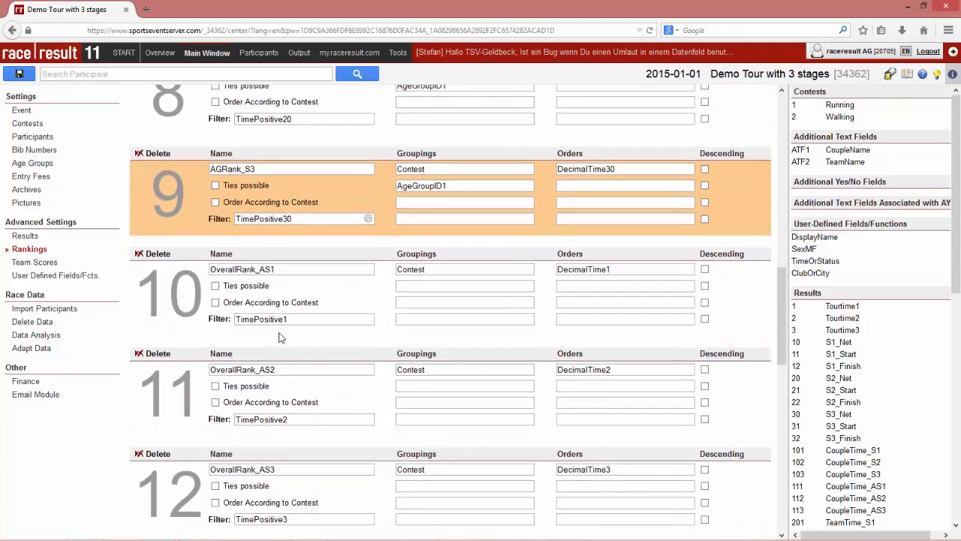
{"action": "scroll", "coordinate": [292, 377], "scroll_direction": "down", "scroll_amount": 5}
{"action": "scroll", "coordinate": [292, 376], "scroll_direction": "up", "scroll_amount": 15}
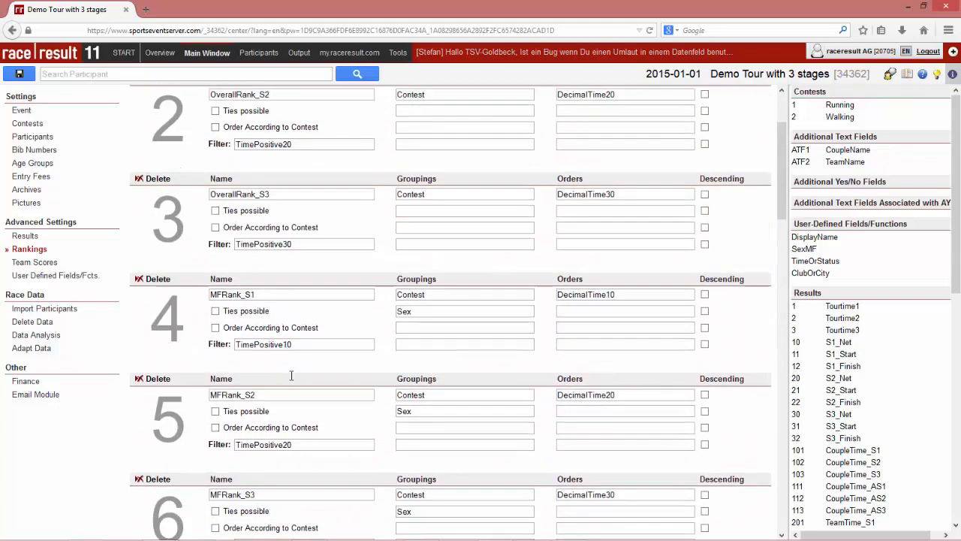
Examine the stage and accumulated rankings in the results of the participant with bib 3
{"action": "left_click", "coordinate": [253, 56]}
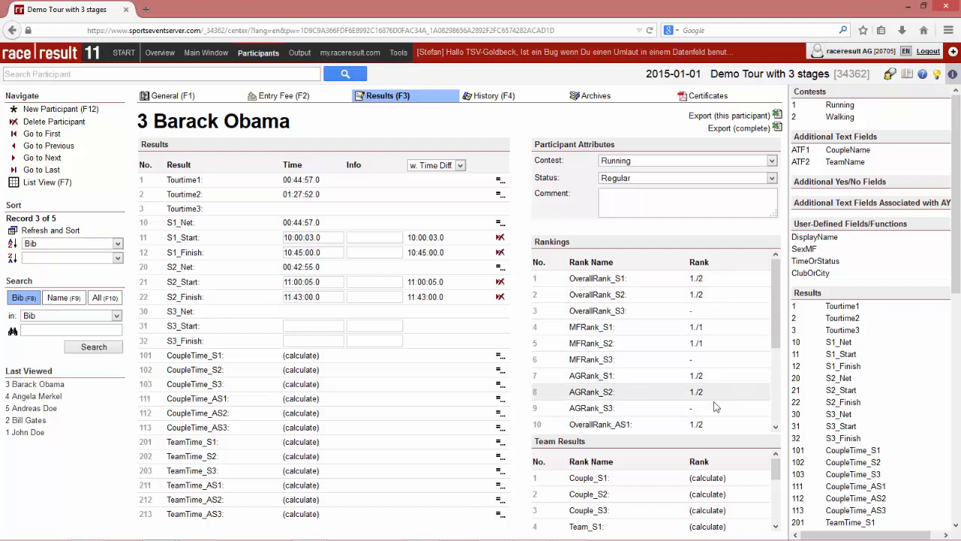
{"action": "scroll", "coordinate": [719, 344], "scroll_direction": "down", "scroll_amount": 3}
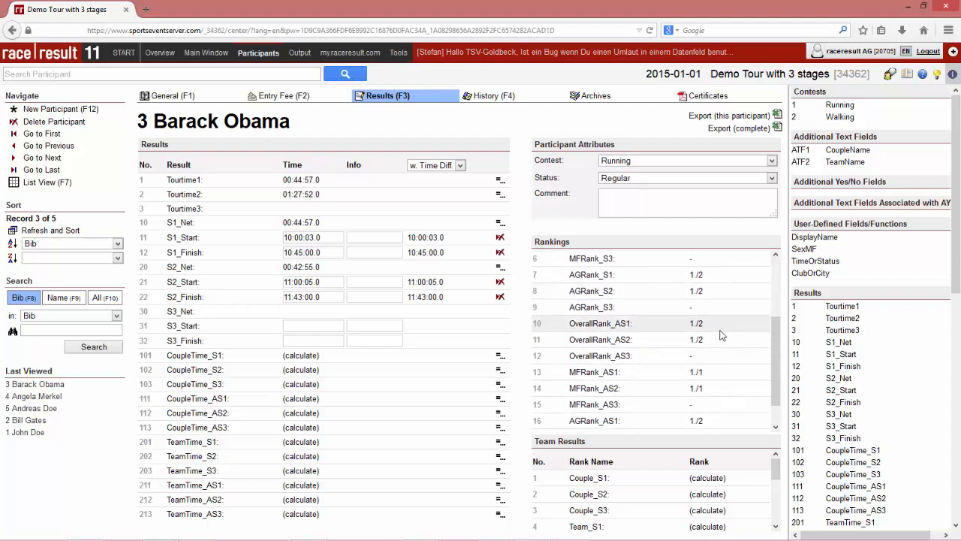
{"action": "scroll", "coordinate": [721, 358], "scroll_direction": "down", "scroll_amount": 1}
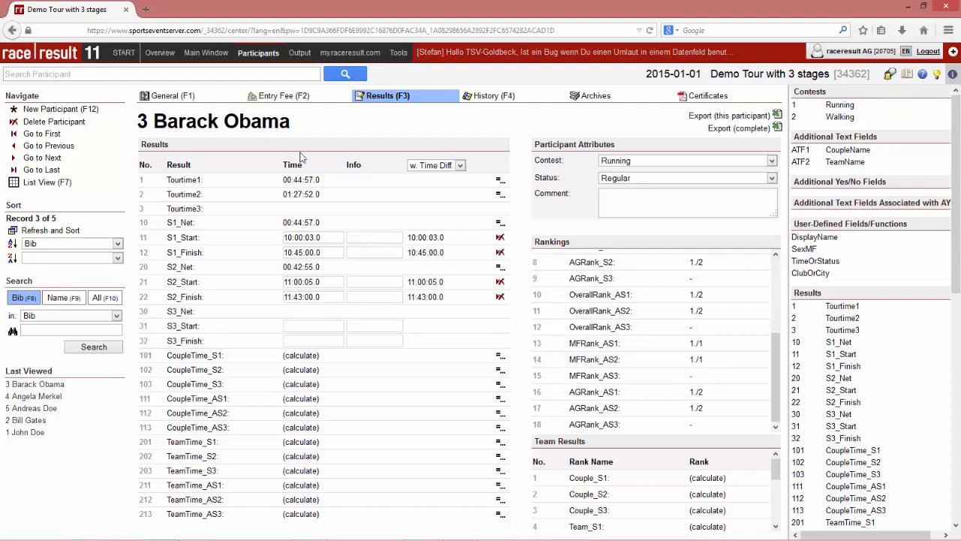
Calculate all stage and accumulated couple times, CoupleTime_S1 to CoupleTime_AS3, for bib 3 and compare them with the results of bib 4
{"action": "left_click", "coordinate": [301, 357]}
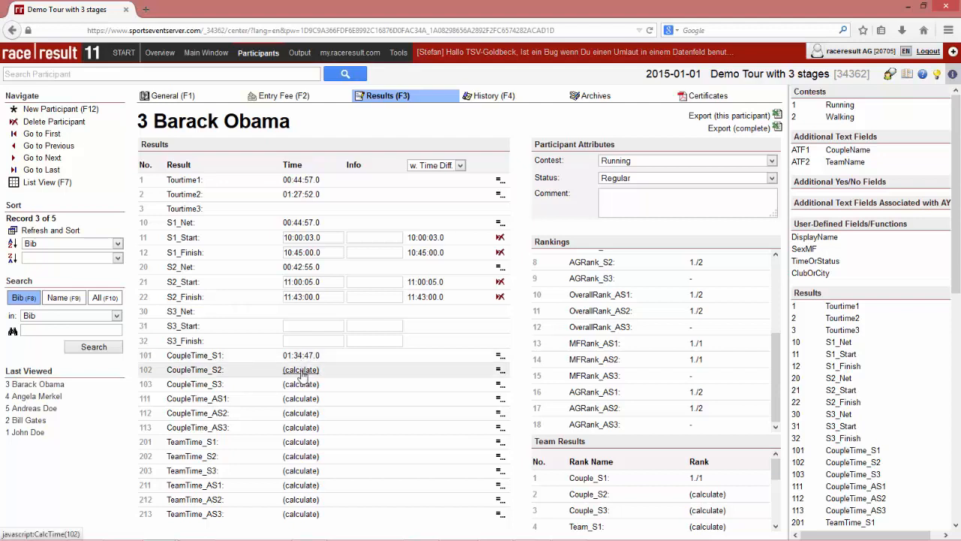
{"action": "left_click", "coordinate": [300, 369]}
{"action": "left_click", "coordinate": [301, 385]}
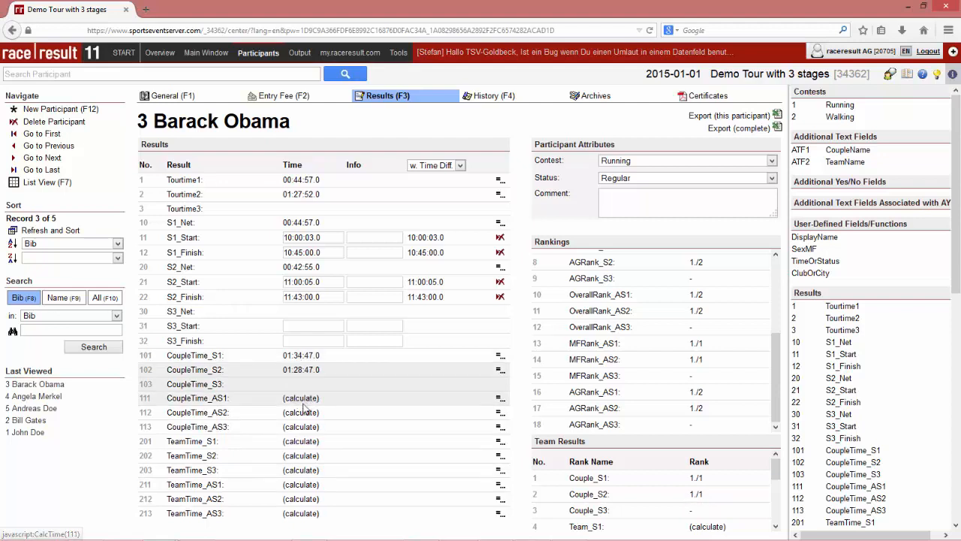
{"action": "left_click", "coordinate": [308, 404]}
{"action": "left_click", "coordinate": [305, 418]}
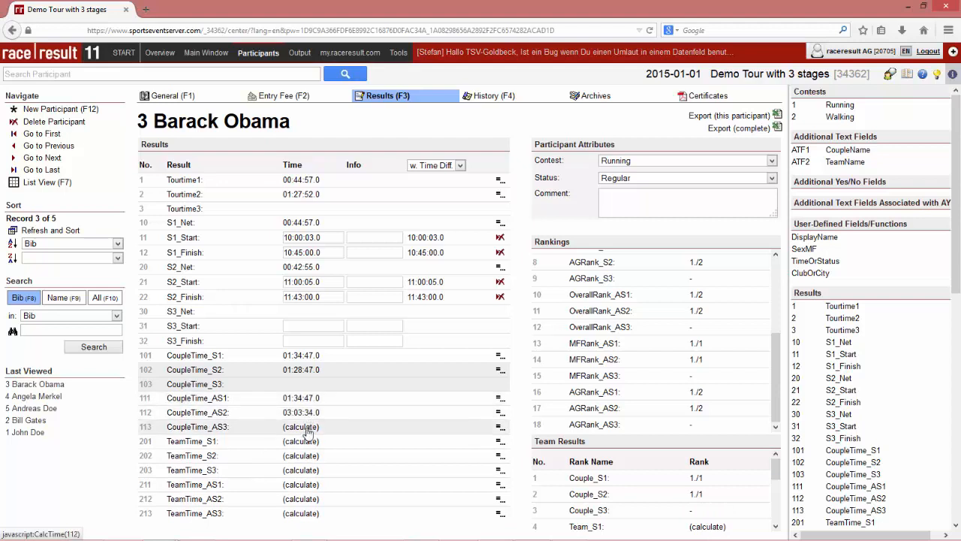
{"action": "left_click", "coordinate": [306, 428]}
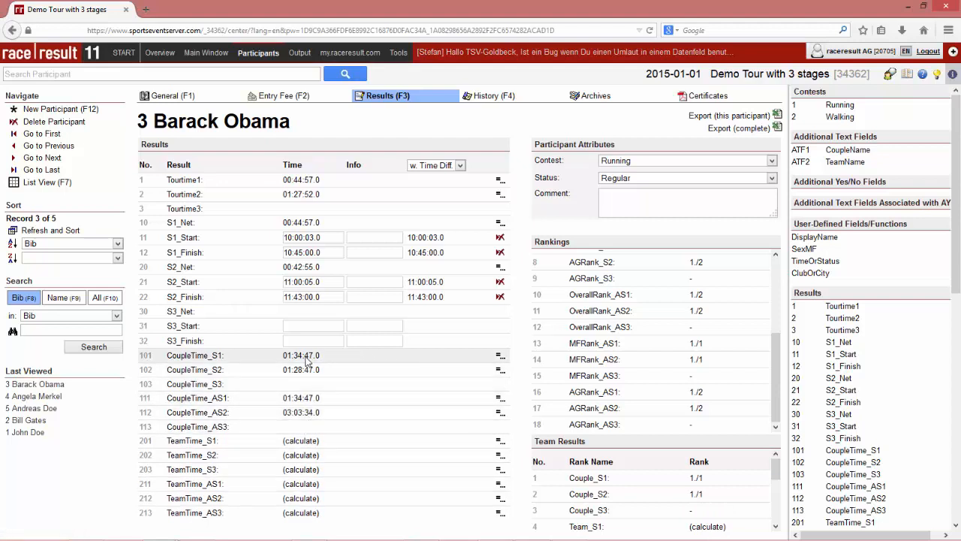
{"action": "left_click", "coordinate": [75, 158]}
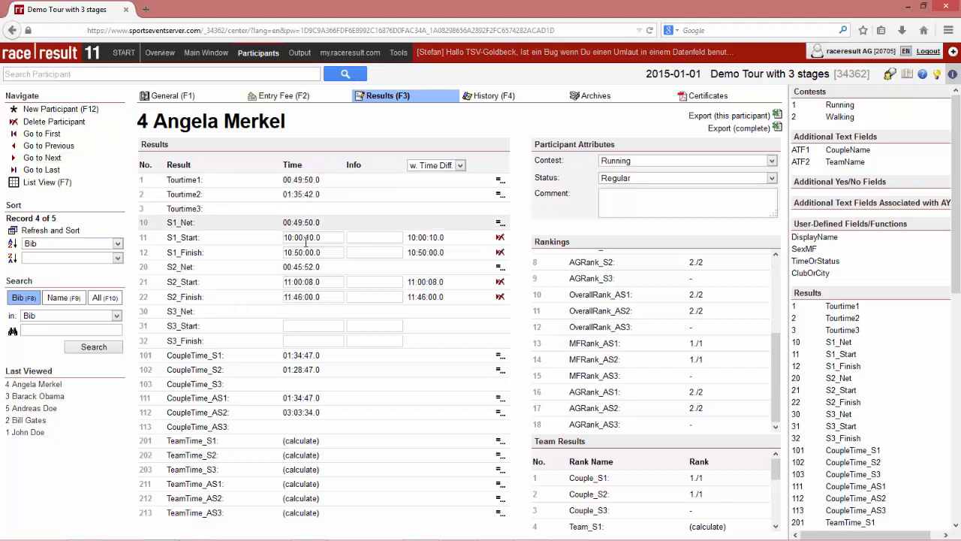
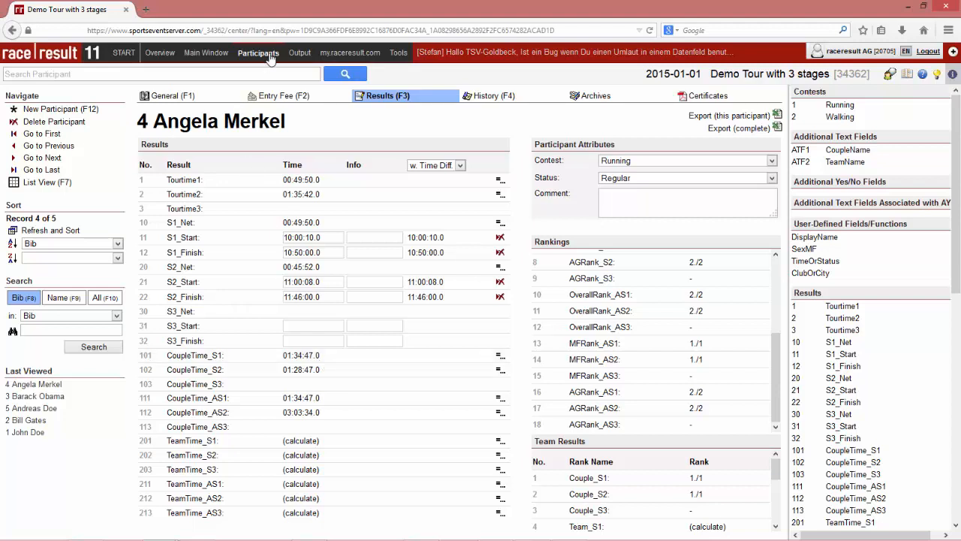
Create three new list categories named Stage1, Stage2 and Stage3 in the output lists
{"action": "left_click", "coordinate": [295, 57]}
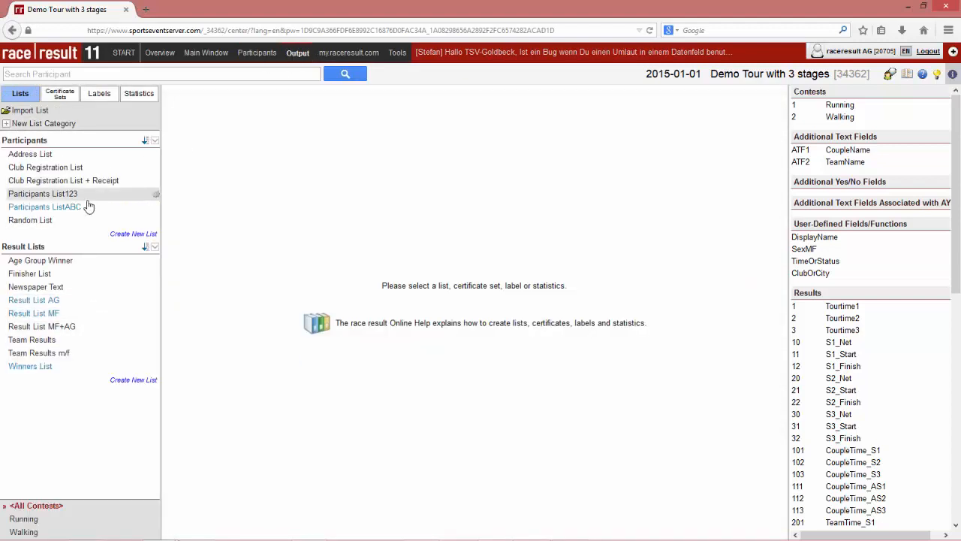
{"action": "left_click", "coordinate": [65, 129]}
{"action": "type", "text": "Stage1"}
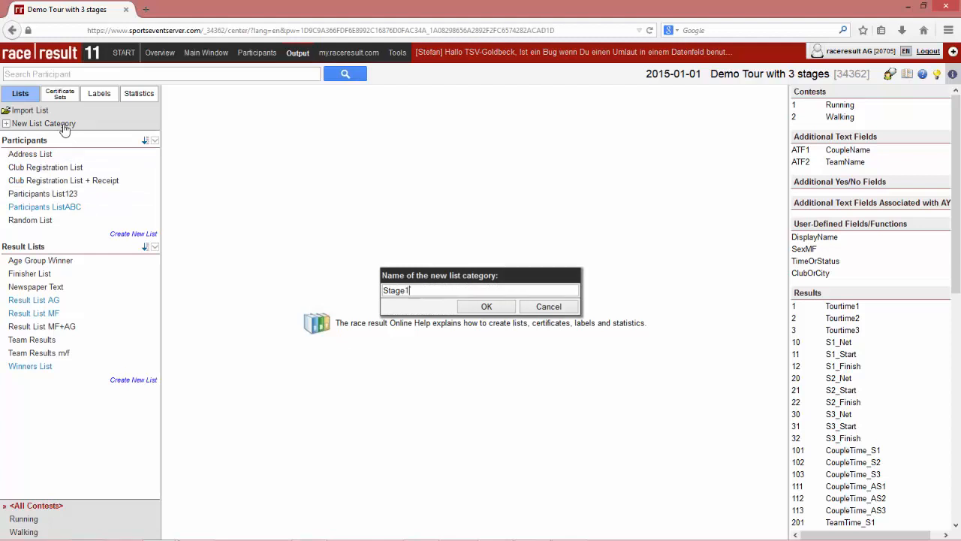
{"action": "key", "text": "Return"}
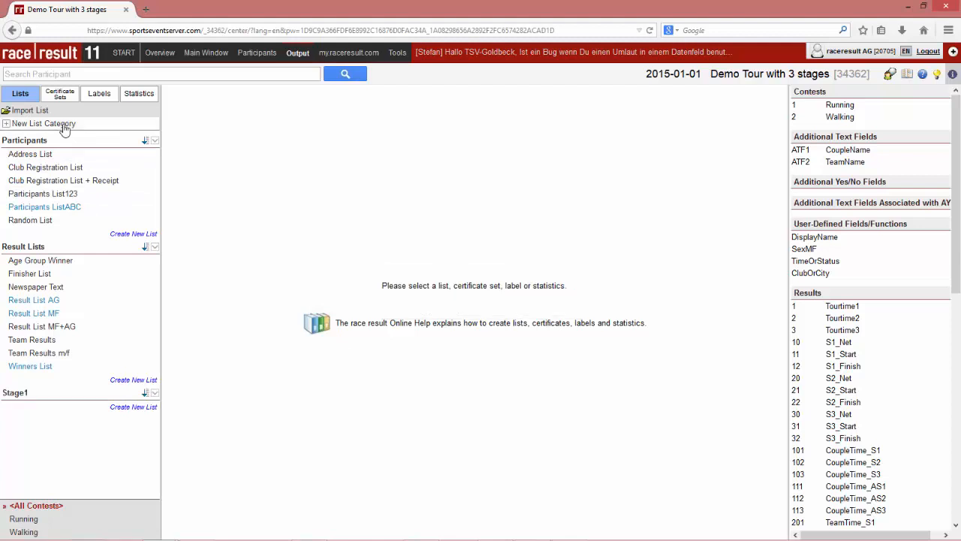
{"action": "left_click", "coordinate": [65, 129]}
{"action": "type", "text": "Sta"}
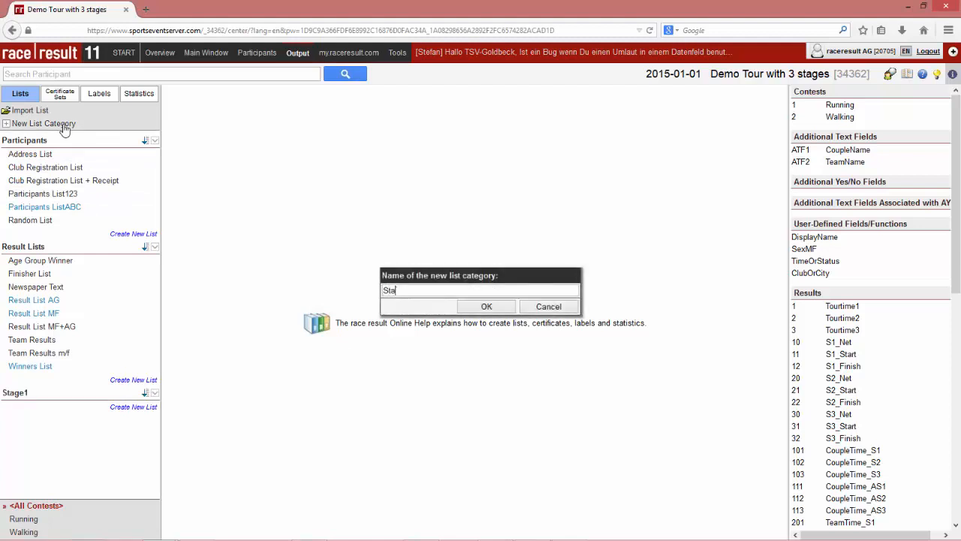
{"action": "type", "text": "ge2"}
{"action": "key", "text": "Return"}
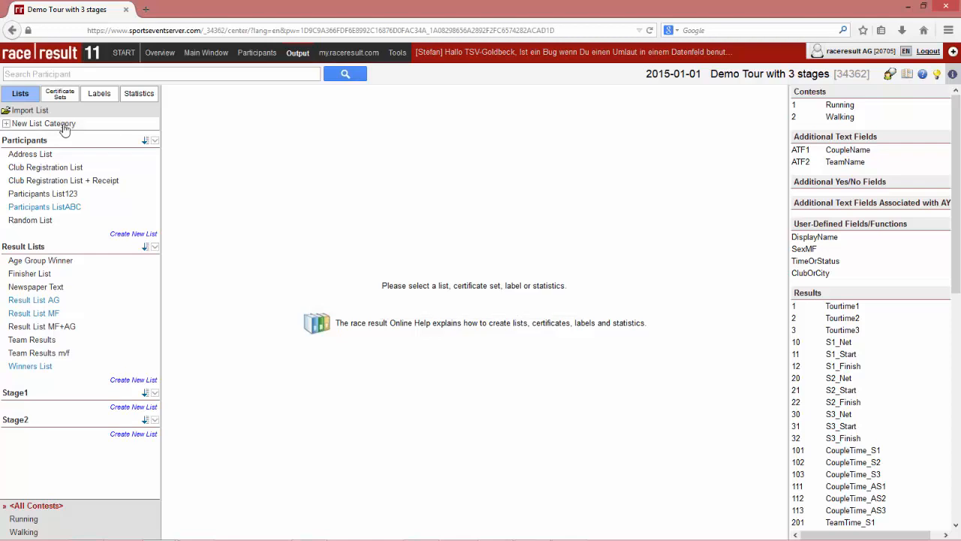
{"action": "left_click", "coordinate": [64, 129]}
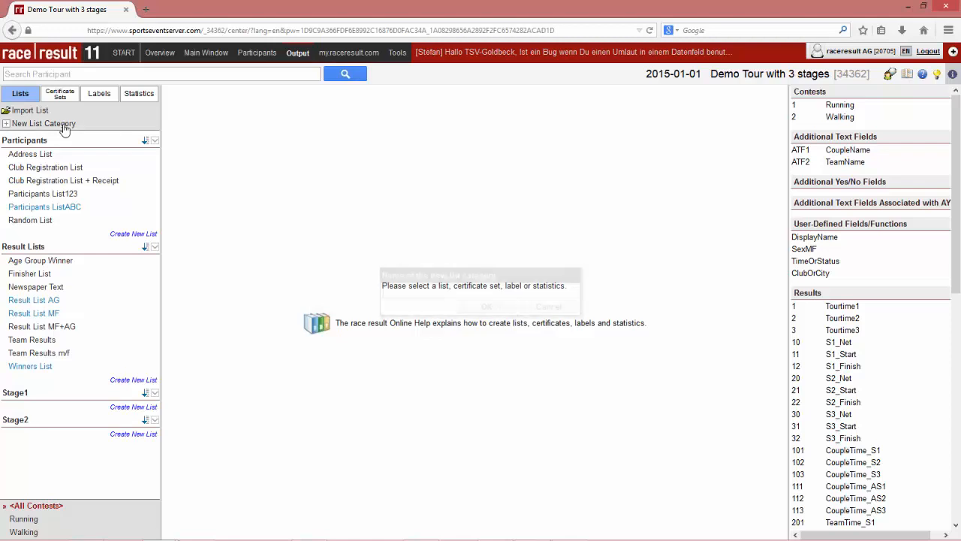
{"action": "type", "text": "Stage"}
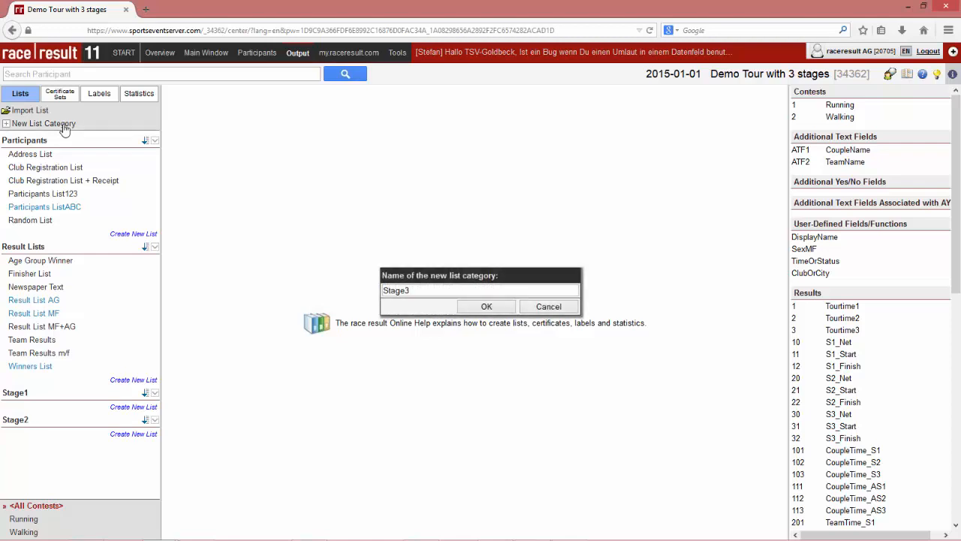
{"action": "type", "text": "3"}
{"action": "key", "text": "Return"}
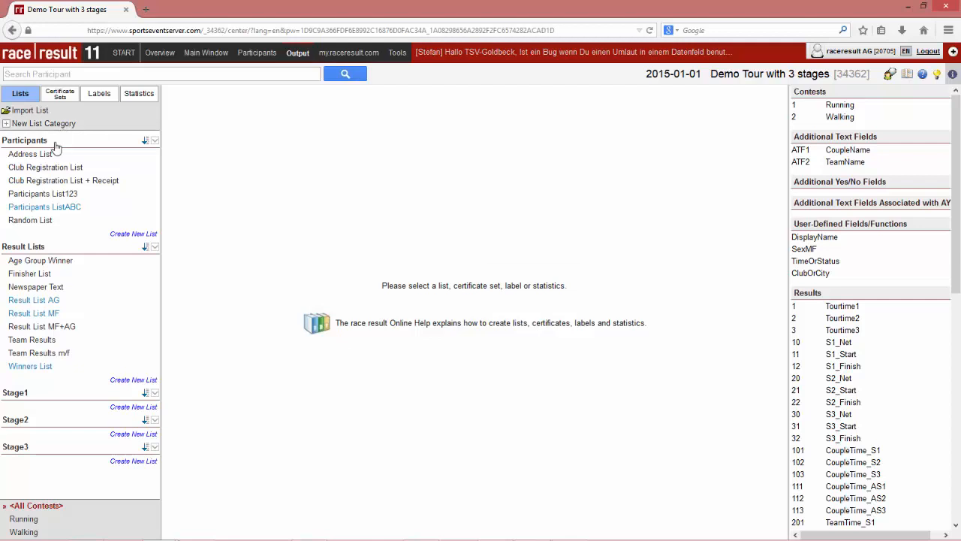
Move the Finisher List from the Result Lists category into Stage1 and rename it Overall
{"action": "left_click", "coordinate": [38, 144]}
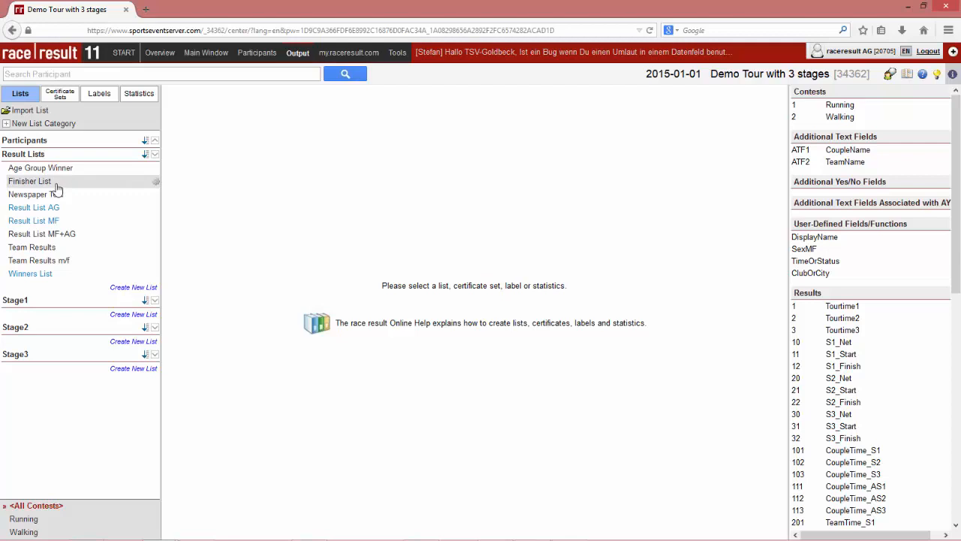
{"action": "left_click_drag", "start_coordinate": [57, 189], "coordinate": [68, 311]}
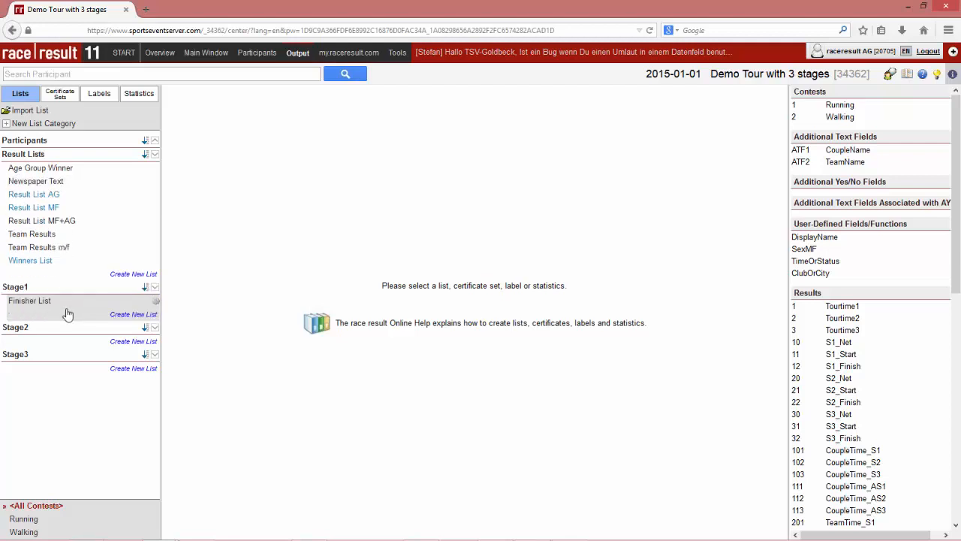
{"action": "left_click", "coordinate": [23, 300]}
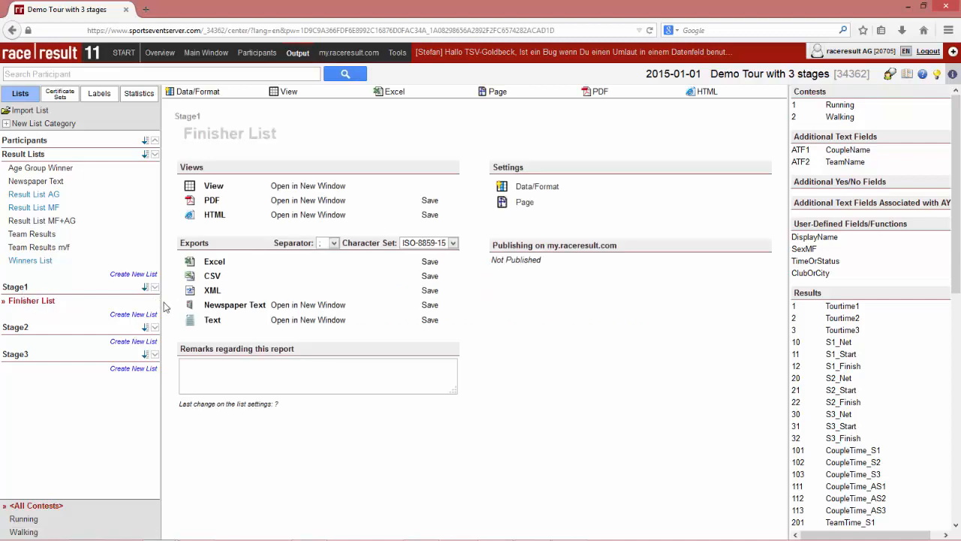
{"action": "left_click", "coordinate": [155, 302]}
{"action": "left_click", "coordinate": [84, 315]}
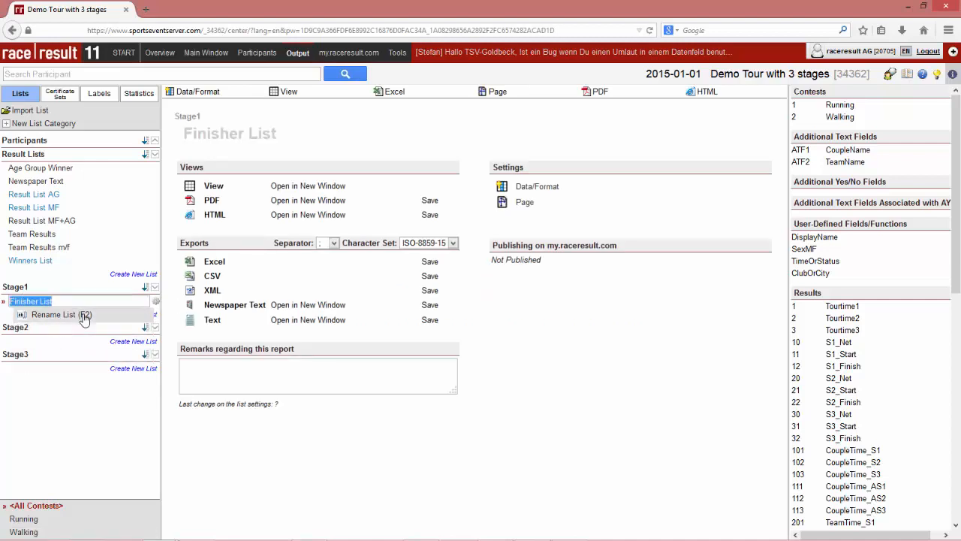
{"action": "type", "text": "Overall"}
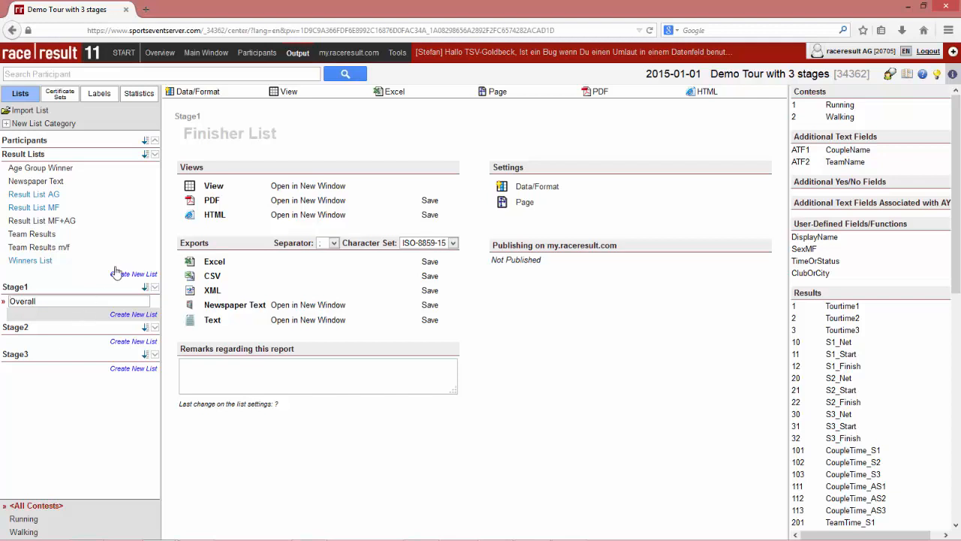
{"action": "key", "text": "Return"}
In the data format of the Overall list, set the third sorting criterion to OverallRank_S1 and copy that name
{"action": "left_click", "coordinate": [216, 98]}
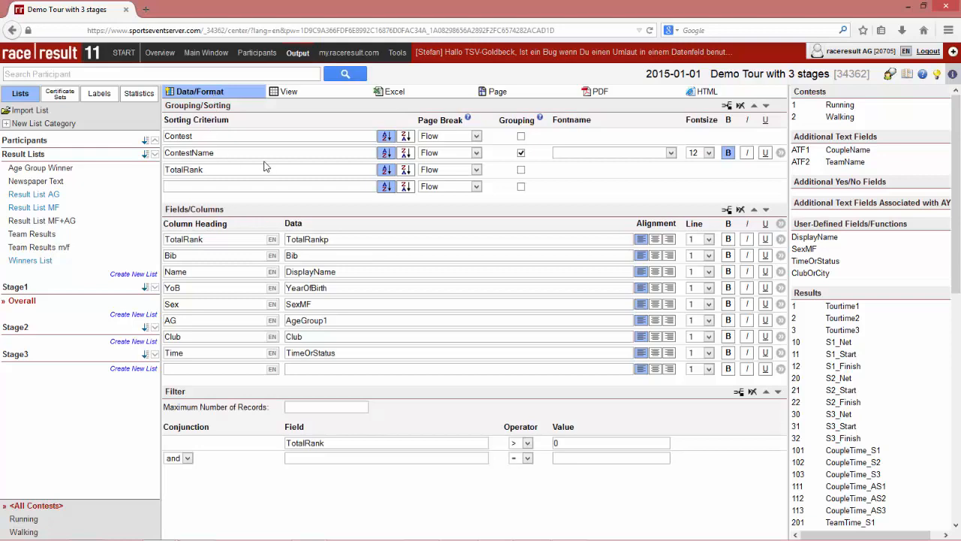
{"action": "left_click_drag", "start_coordinate": [960, 229], "coordinate": [956, 372]}
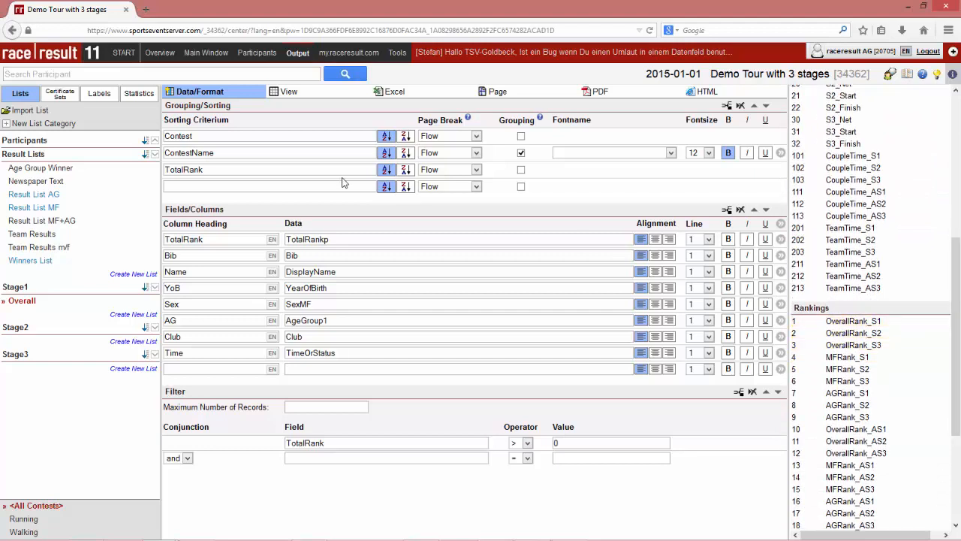
{"action": "left_click", "coordinate": [241, 168]}
{"action": "key", "text": "ctrl+a"}
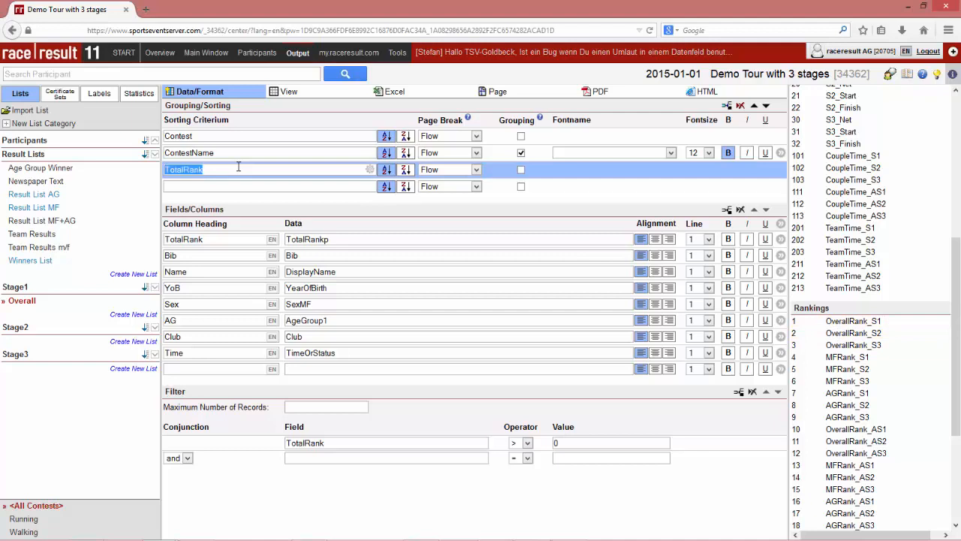
{"action": "type", "text": "Over"}
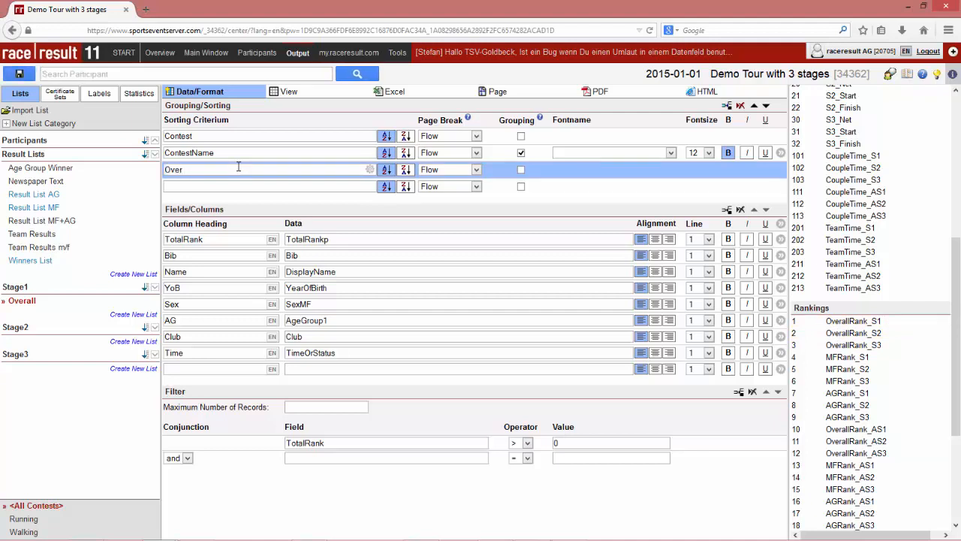
{"action": "type", "text": "allRank_S1"}
{"action": "key", "text": "ctrl+a"}
{"action": "key", "text": "ctrl+c"}
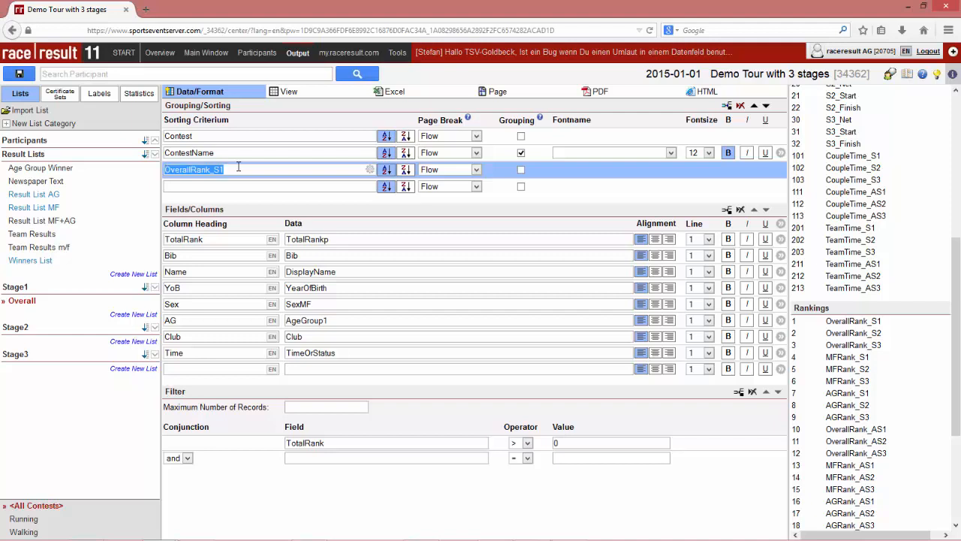
Give the Overall list's first column the heading Rank and data OverallRank_S1p, and set the filter field to OverallRank_S1
{"action": "left_click", "coordinate": [233, 239]}
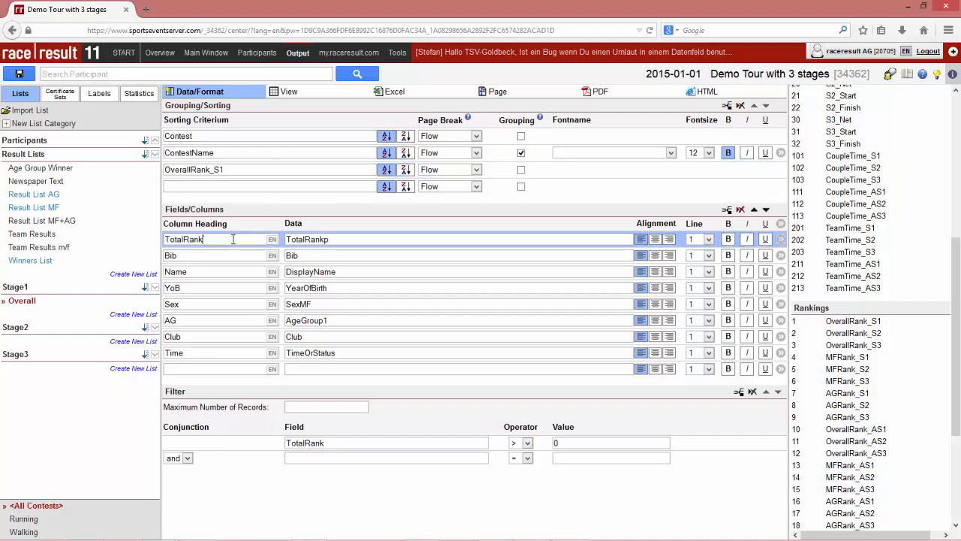
{"action": "key", "text": "BackSpace"}
{"action": "key", "text": "BackSpace"}
{"action": "key", "text": "BackSpace"}
{"action": "key", "text": "BackSpace"}
{"action": "key", "text": "BackSpace"}
{"action": "type", "text": "Rank"}
{"action": "key", "text": "Tab"}
{"action": "key", "text": "ctrl+v"}
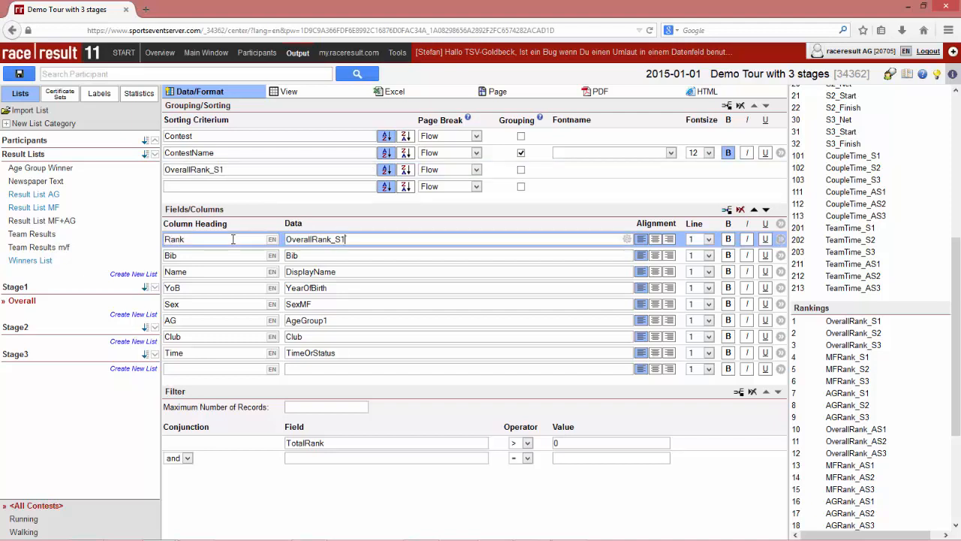
{"action": "type", "text": "p"}
{"action": "left_click", "coordinate": [331, 441]}
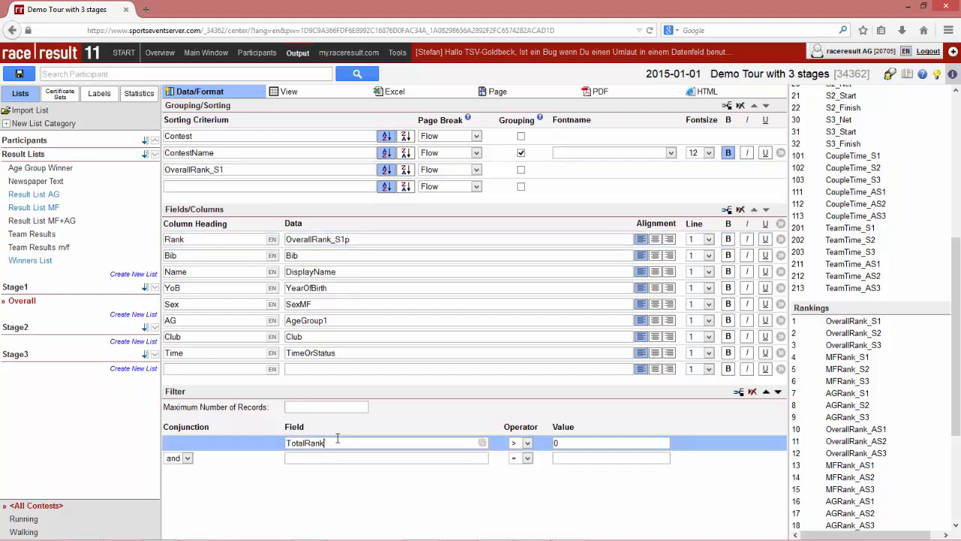
{"action": "key", "text": "ctrl+v"}
Set the Time column's data to S1_Net and preview the Overall list
{"action": "left_click", "coordinate": [240, 353]}
{"action": "key", "text": "Tab"}
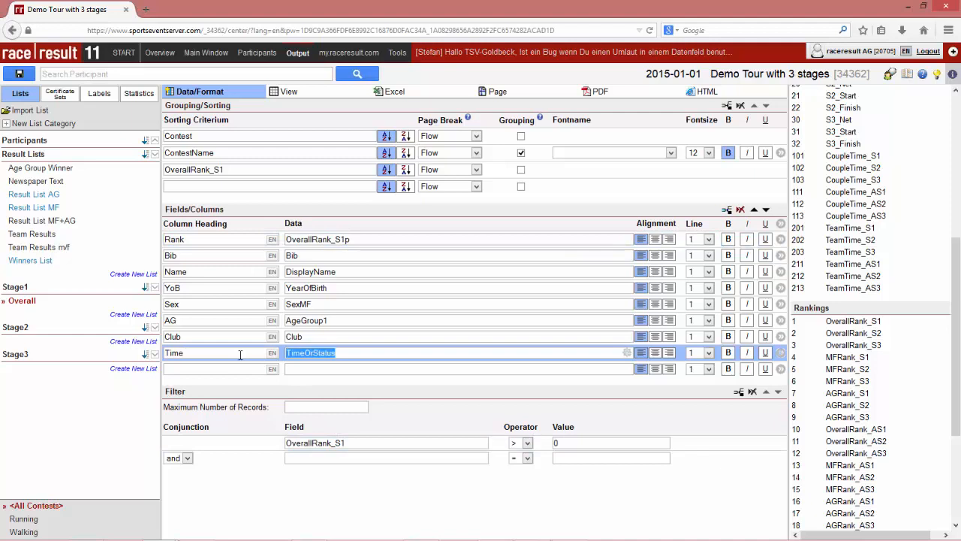
{"action": "type", "text": "S"}
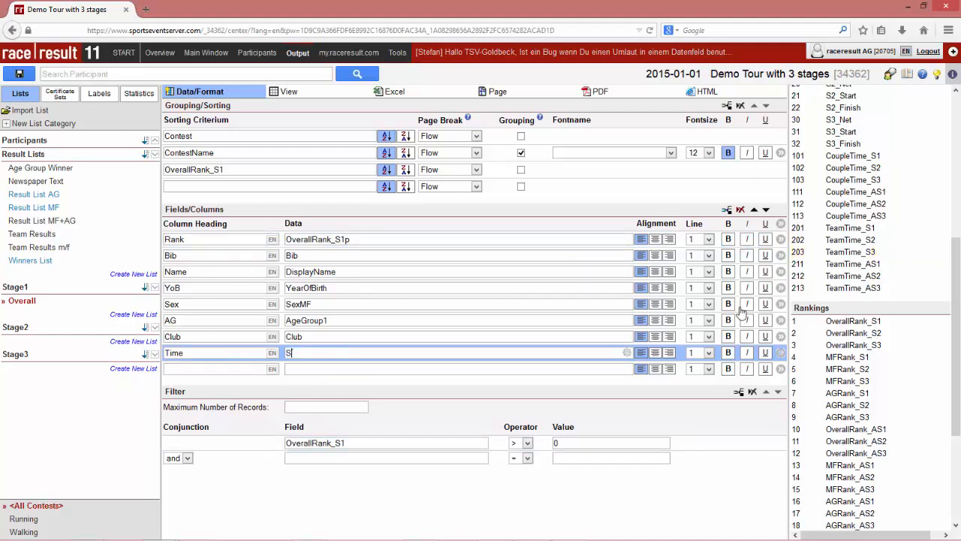
{"action": "type", "text": "1_Net"}
{"action": "left_click", "coordinate": [316, 98]}
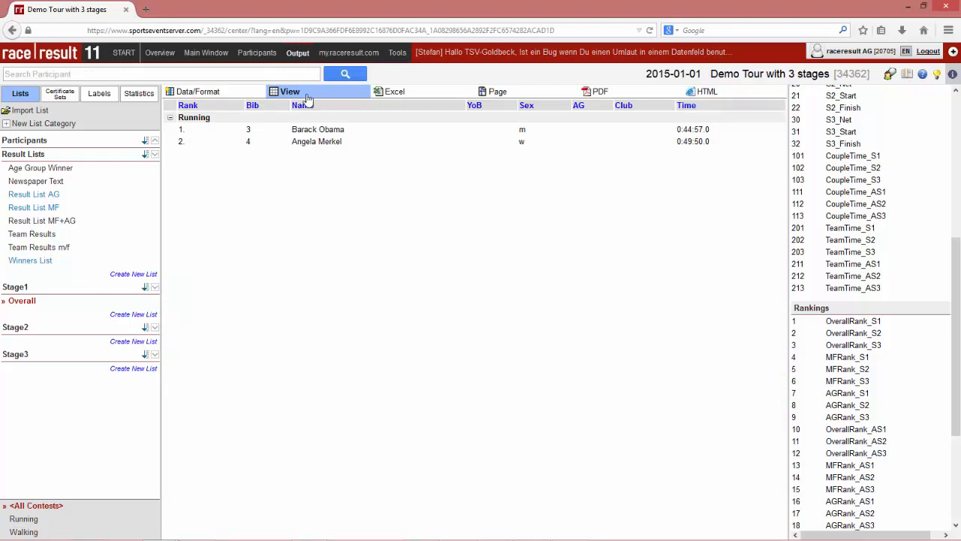
{"action": "left_click", "coordinate": [245, 96]}
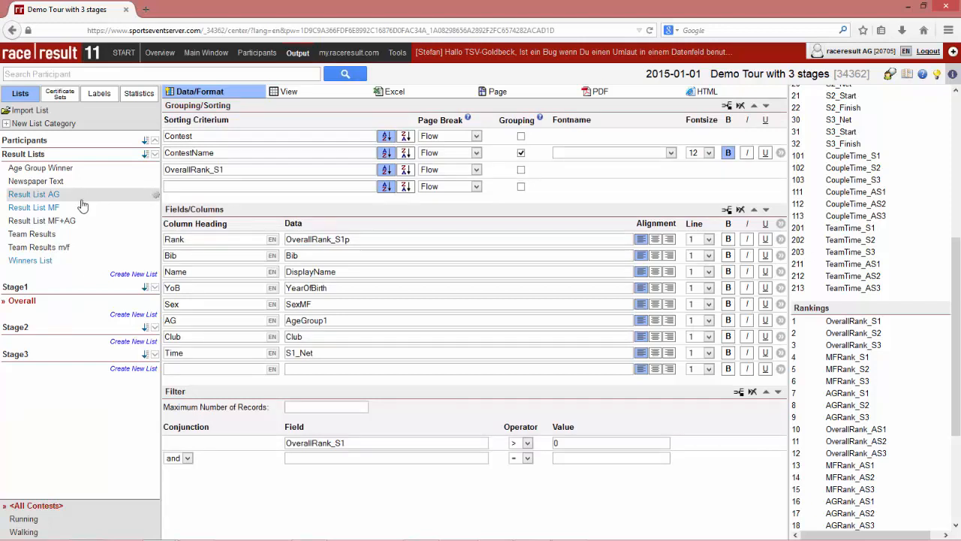
Move Result List MF from the Result Lists category into Stage1 and rename it Result MF
{"action": "left_click_drag", "start_coordinate": [68, 208], "coordinate": [45, 300]}
{"action": "left_click", "coordinate": [46, 300]}
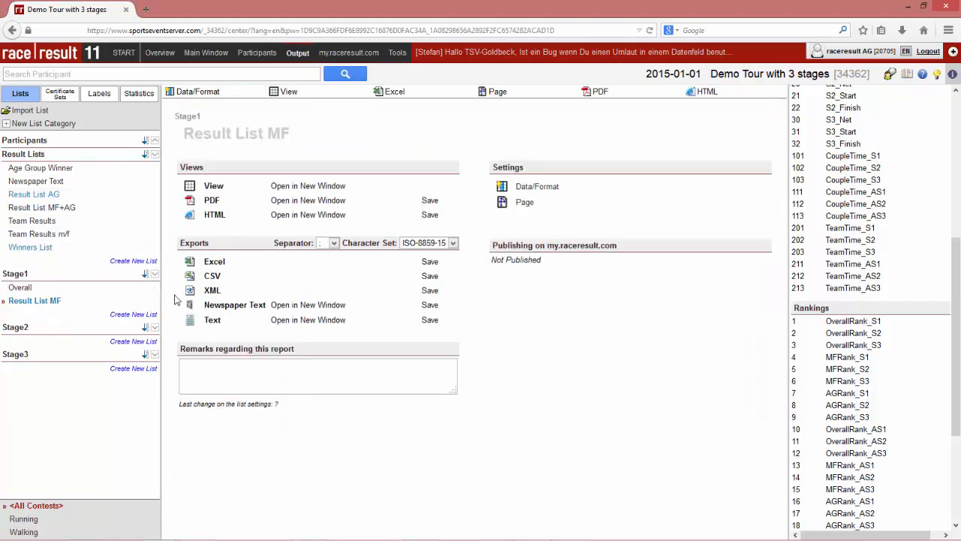
{"action": "left_click", "coordinate": [156, 302]}
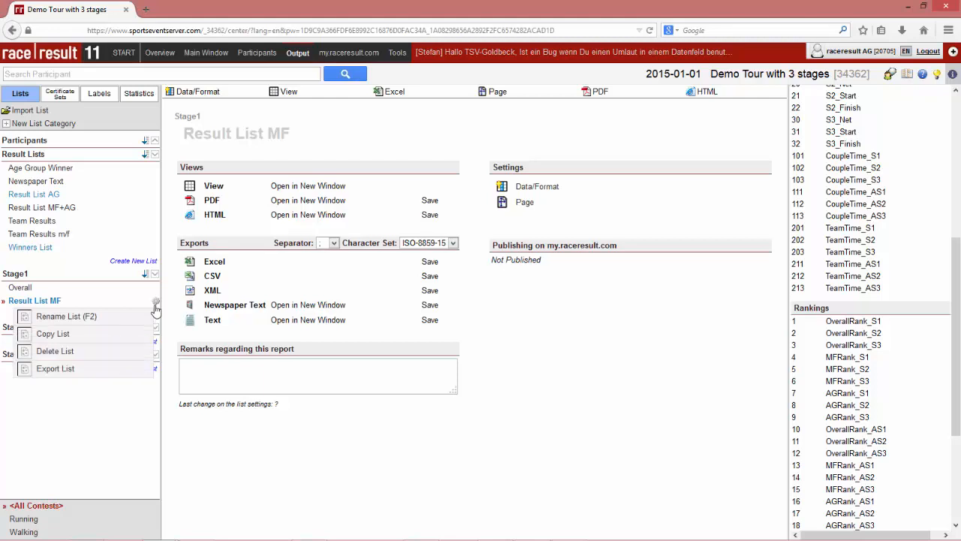
{"action": "left_click", "coordinate": [111, 319]}
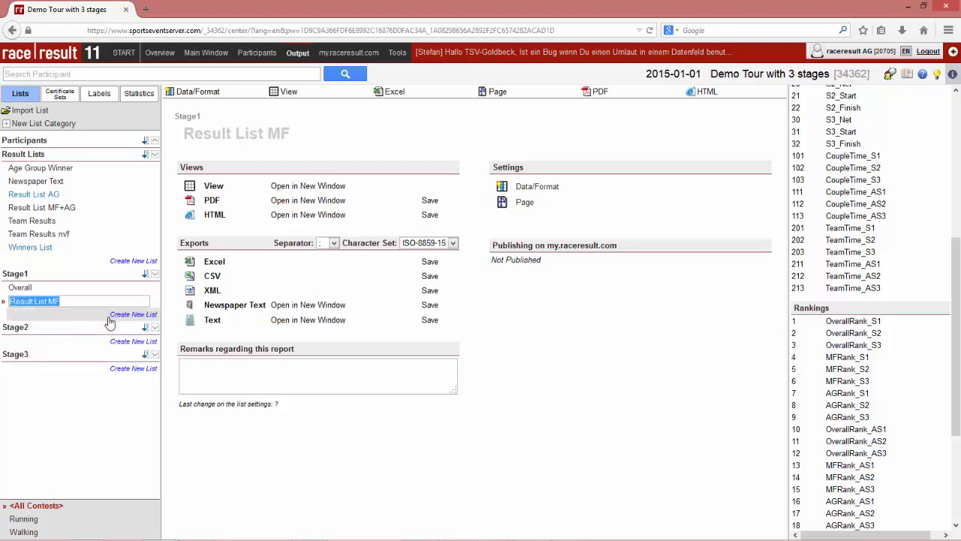
{"action": "type", "text": "Result MF"}
{"action": "key", "text": "Return"}
Rename the Overall list in Stage1 as Result Overall
{"action": "left_click", "coordinate": [73, 287]}
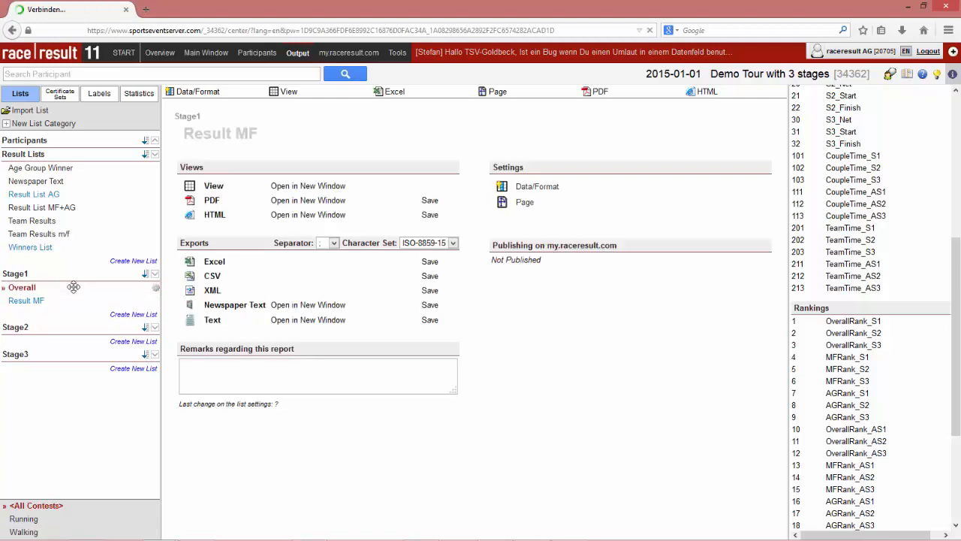
{"action": "left_click", "coordinate": [156, 288]}
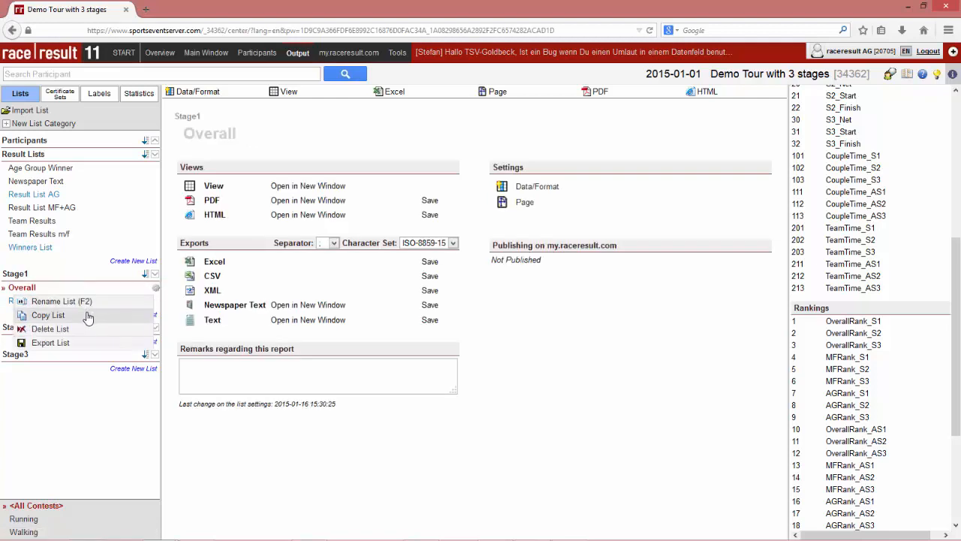
{"action": "left_click", "coordinate": [86, 301]}
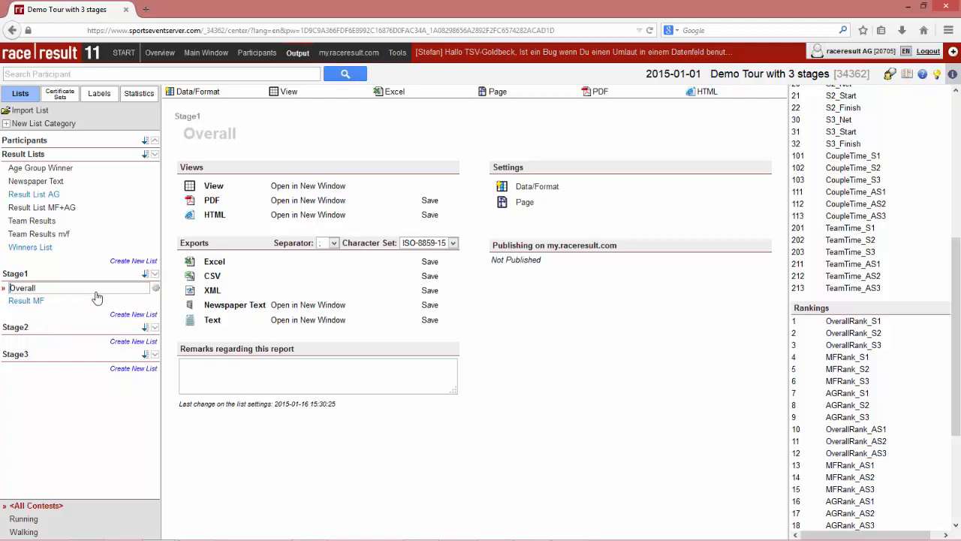
{"action": "type", "text": "Result"}
{"action": "key", "text": "Return"}
In the data format of the Result MF list, set the fourth sorting criterion to MFRank_S1
{"action": "left_click", "coordinate": [46, 302]}
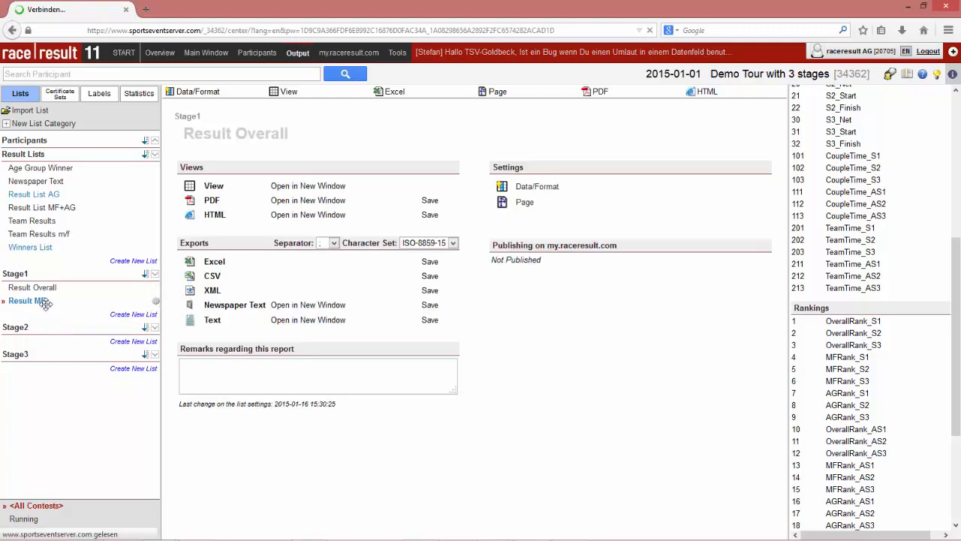
{"action": "left_click", "coordinate": [201, 94]}
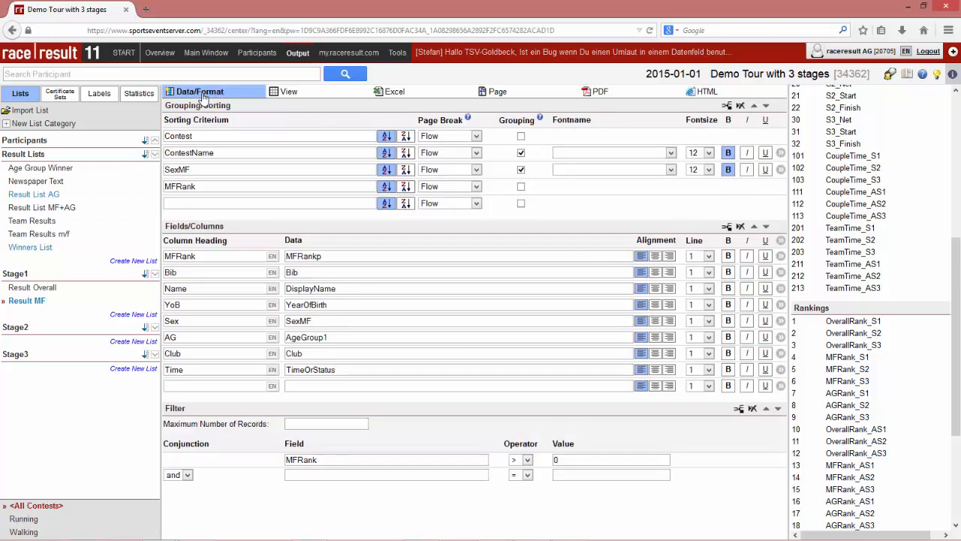
{"action": "left_click", "coordinate": [205, 186]}
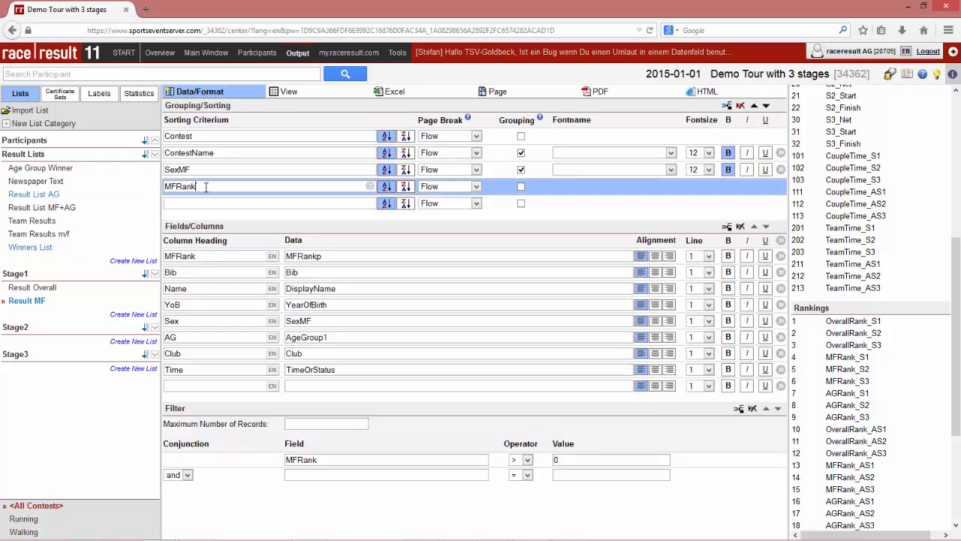
{"action": "type", "text": "_S1"}
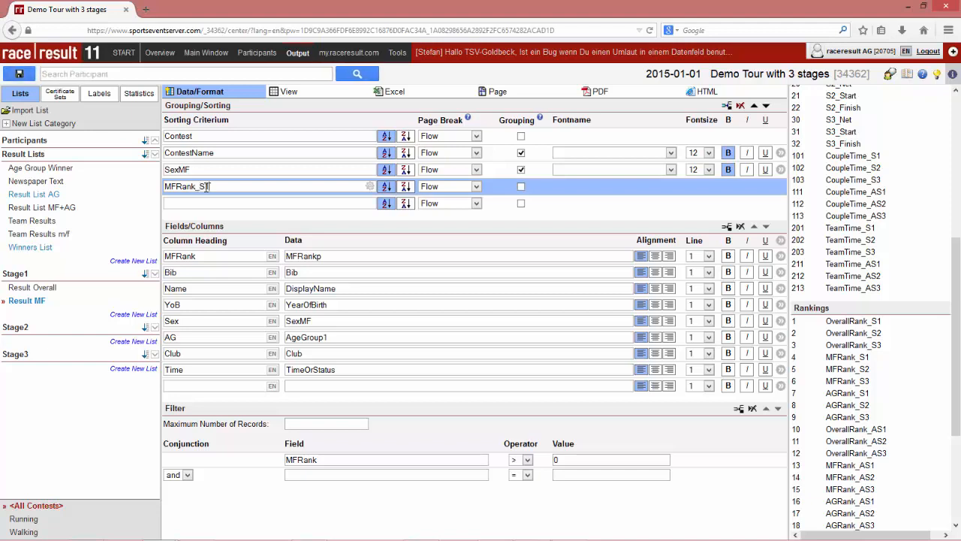
Set the MFRank column's data to MFRank_S1p and the filter field to MFRank_S1
{"action": "left_click", "coordinate": [340, 256]}
{"action": "key", "text": "Left"}
{"action": "type", "text": "_s1"}
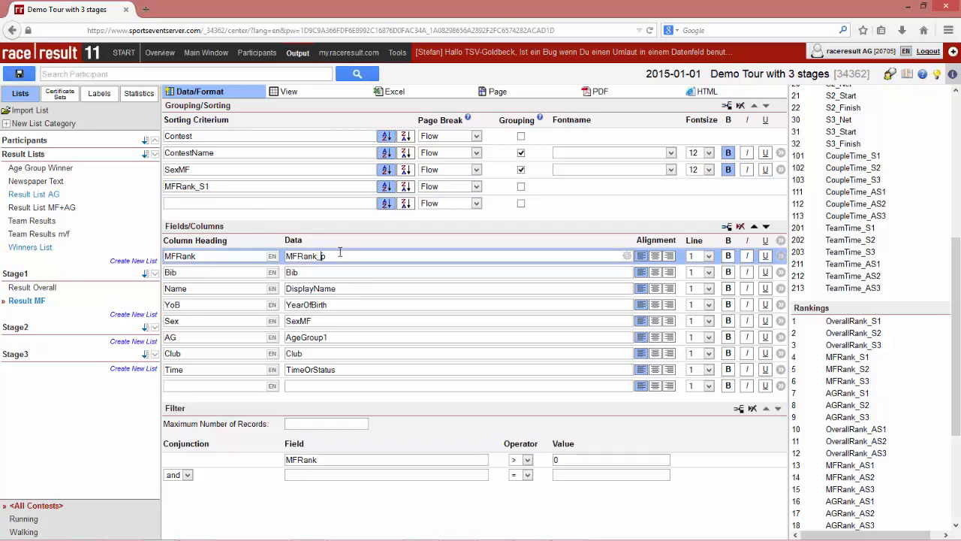
{"action": "key", "text": "BackSpace"}
{"action": "key", "text": "BackSpace"}
{"action": "type", "text": "S1"}
{"action": "left_click", "coordinate": [346, 461]}
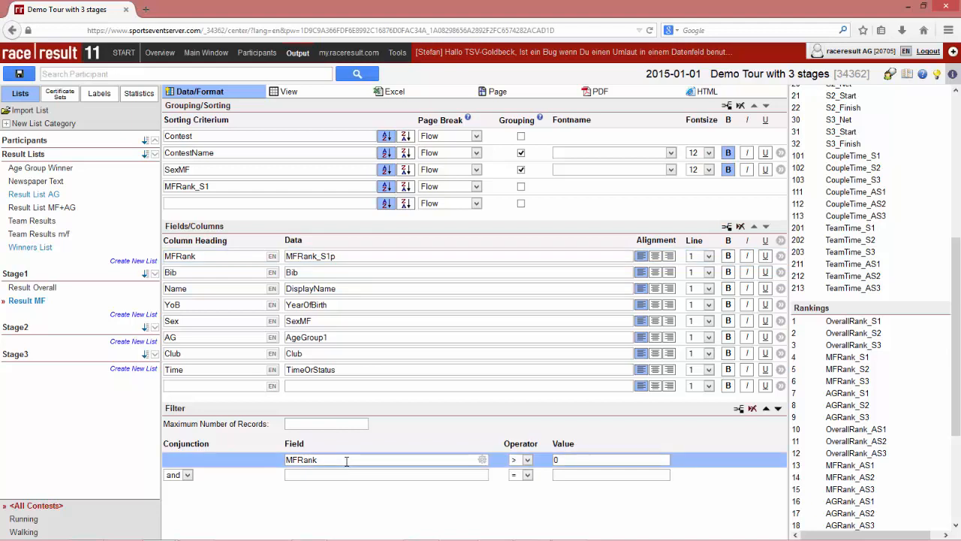
{"action": "type", "text": "_S1"}
Set the Time column's data of the Result MF list to S1_Net and preview the list
{"action": "left_click", "coordinate": [337, 373]}
{"action": "double_click", "coordinate": [337, 373]}
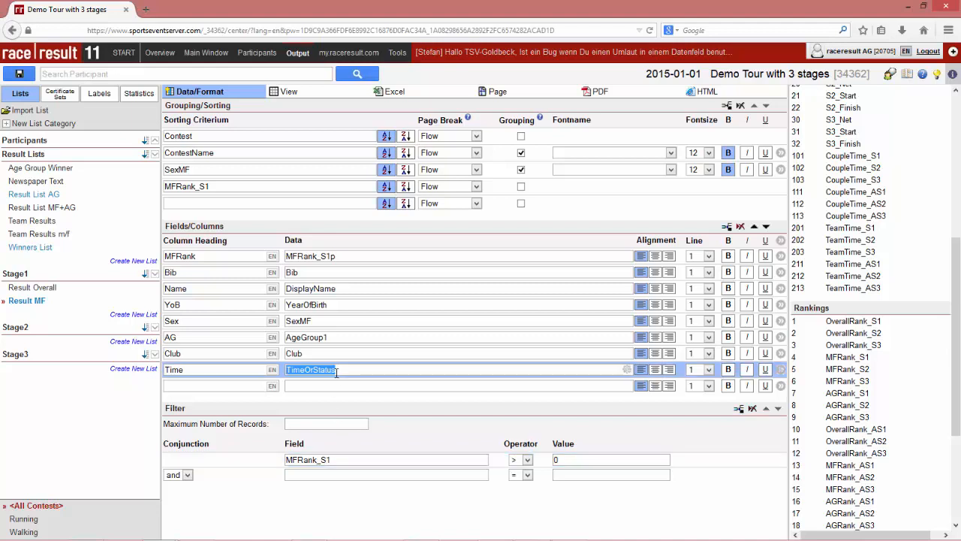
{"action": "type", "text": "S1_Net"}
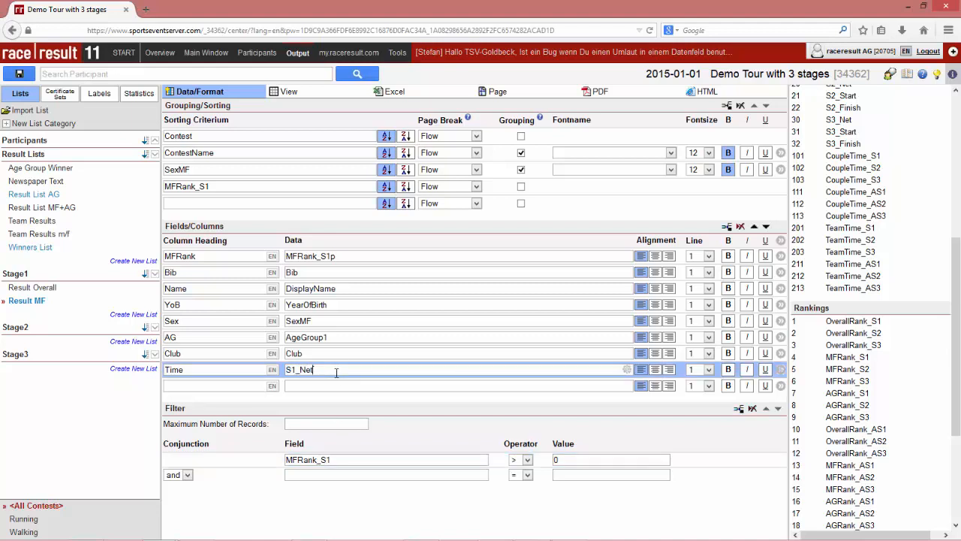
{"action": "left_click", "coordinate": [287, 94]}
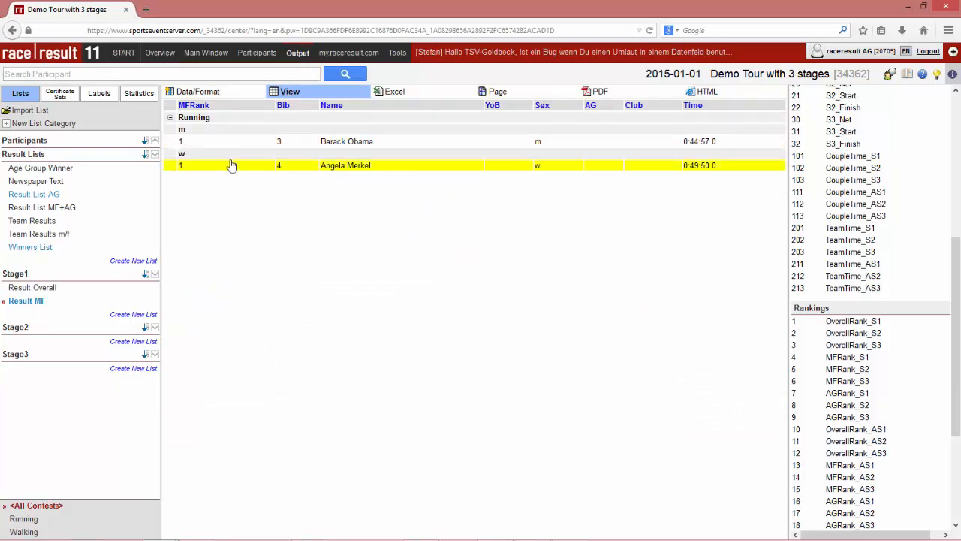
In the results of the participant with bib 1, enter S1_Start 10:00:20 and S1_Finish 10:50:00
{"action": "left_click", "coordinate": [253, 51]}
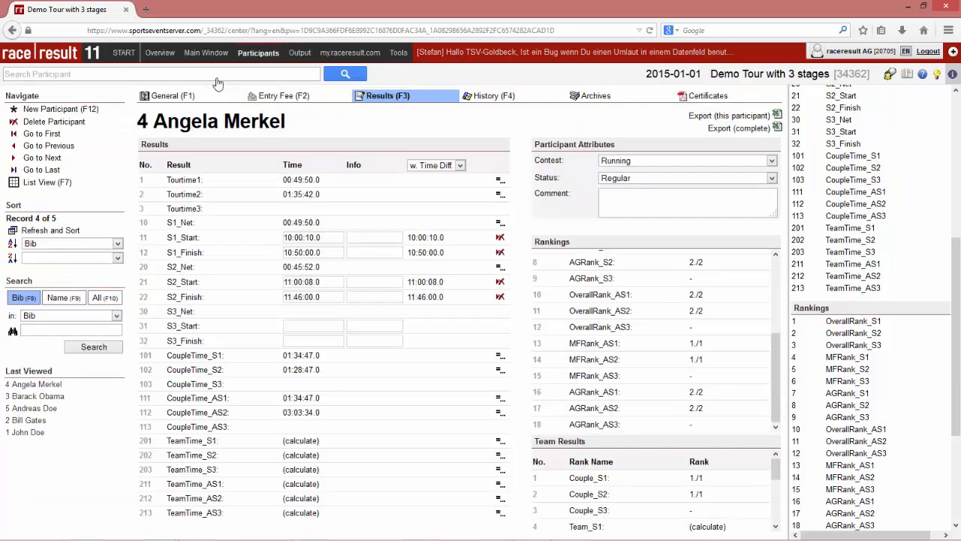
{"action": "left_click", "coordinate": [59, 135]}
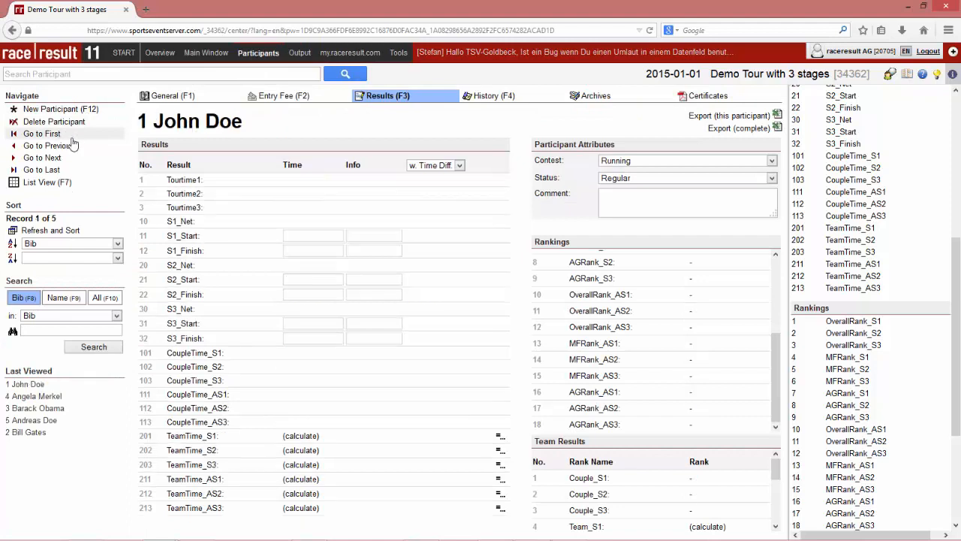
{"action": "left_click", "coordinate": [339, 232]}
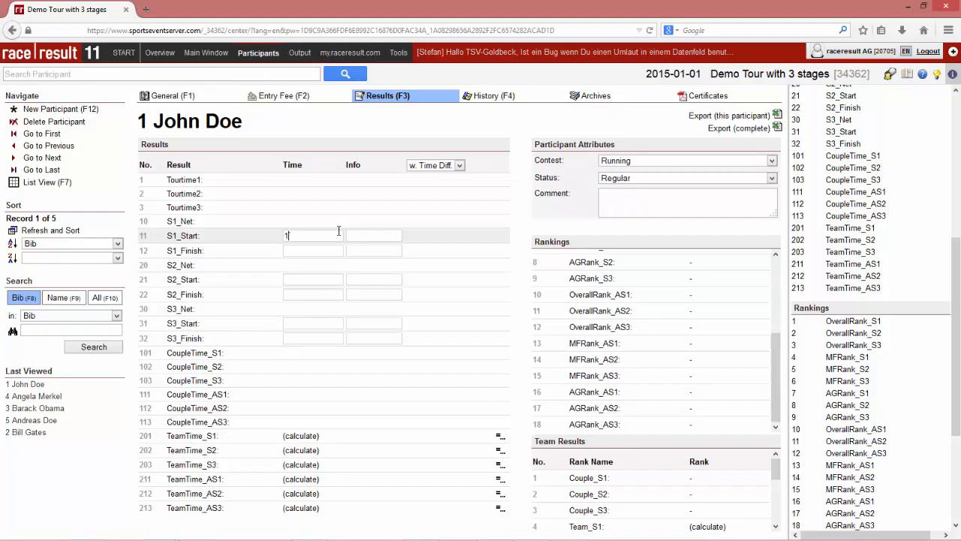
{"action": "type", "text": "10:00:20"}
{"action": "key", "text": "Tab"}
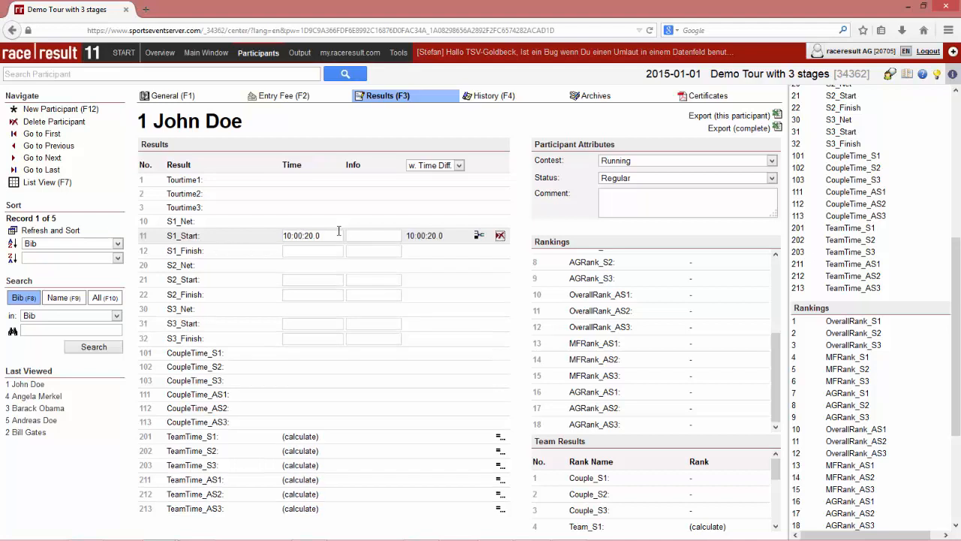
{"action": "left_click", "coordinate": [302, 249]}
{"action": "type", "text": "10:50"}
{"action": "key", "text": "Tab"}
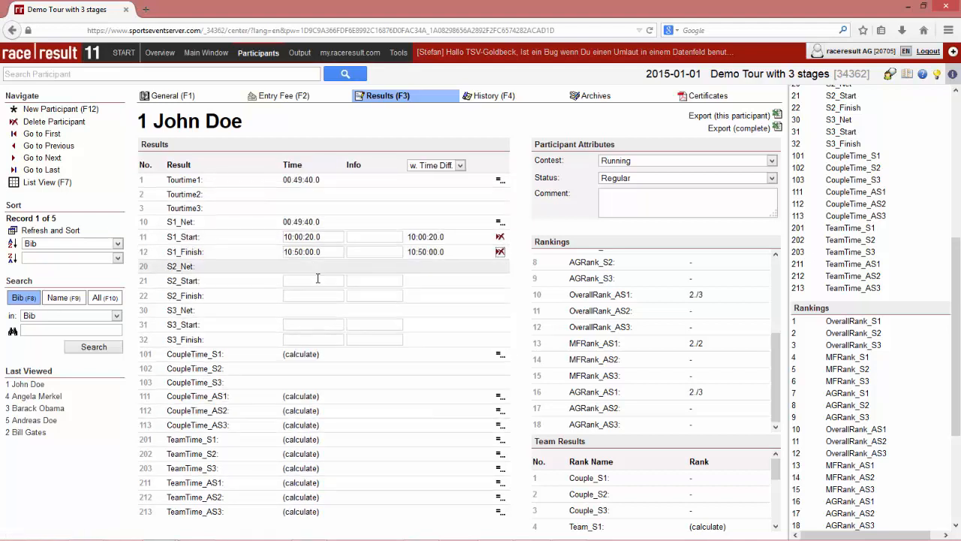
In the results of the participant with bib 2, enter S1_Start 10:00:15 and S1_Finish 10:48:00
{"action": "left_click", "coordinate": [71, 158]}
{"action": "left_click", "coordinate": [314, 237]}
{"action": "type", "text": "10:0"}
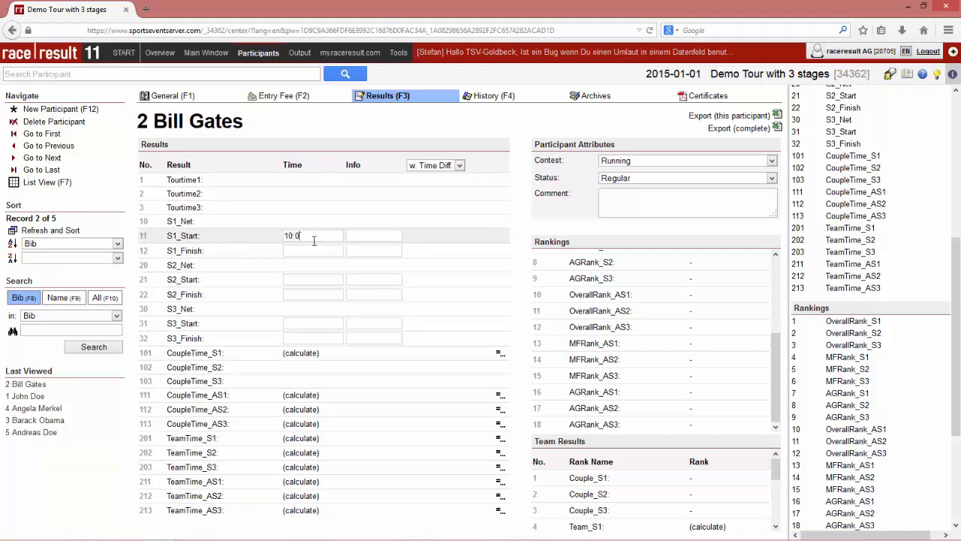
{"action": "type", "text": "0:15"}
{"action": "key", "text": "Tab"}
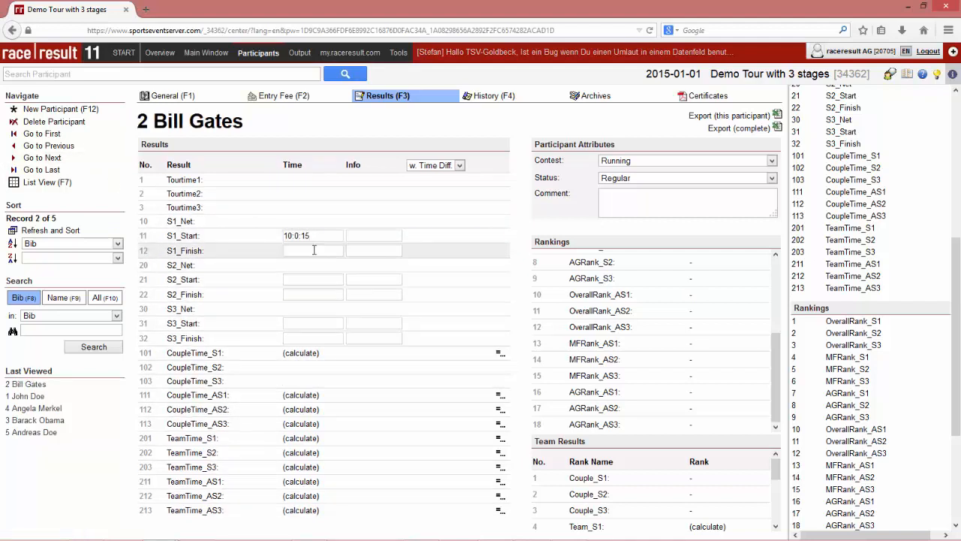
{"action": "type", "text": "10:48:"}
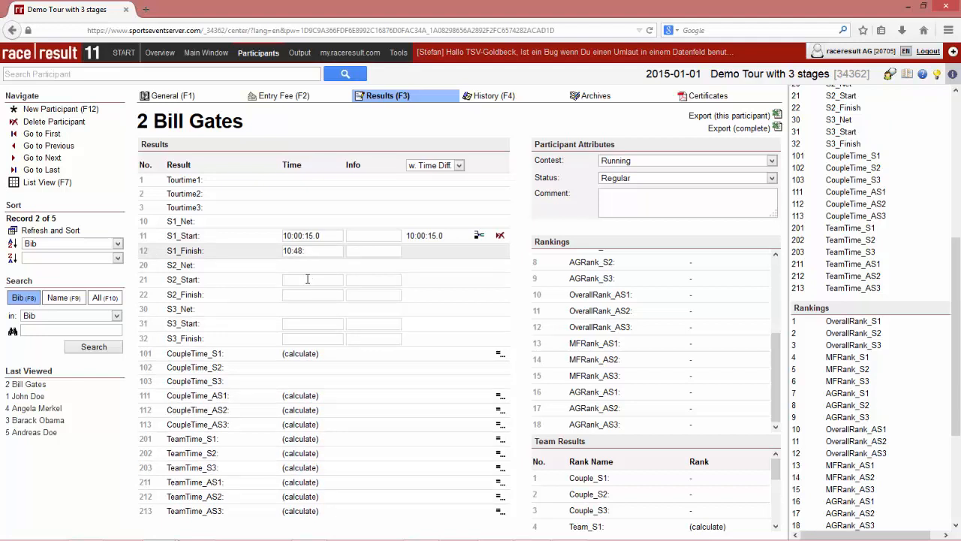
{"action": "key", "text": "Tab"}
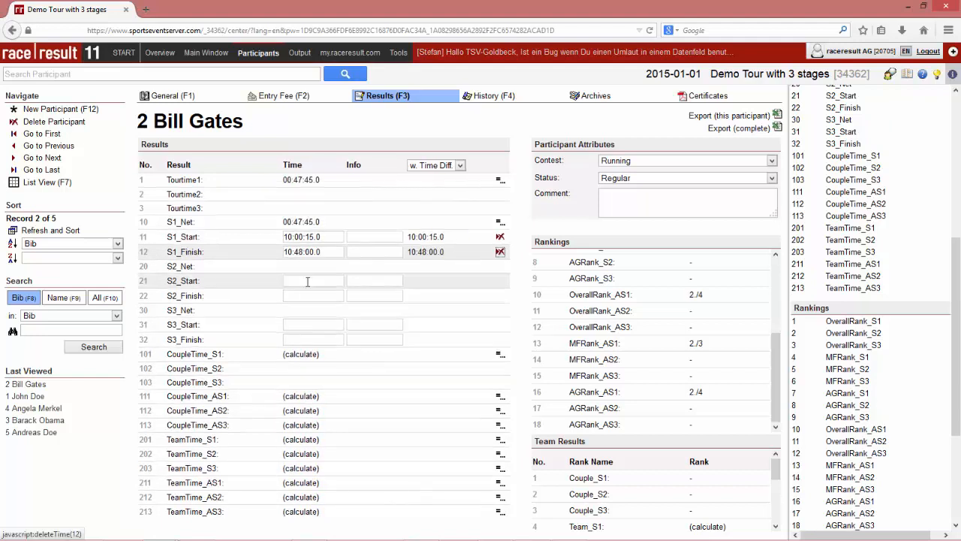
Enter the stage 2 times for bib 2: S2_Start 11:00:30 and S2_Finish 11:45:03
{"action": "type", "text": "11:"}
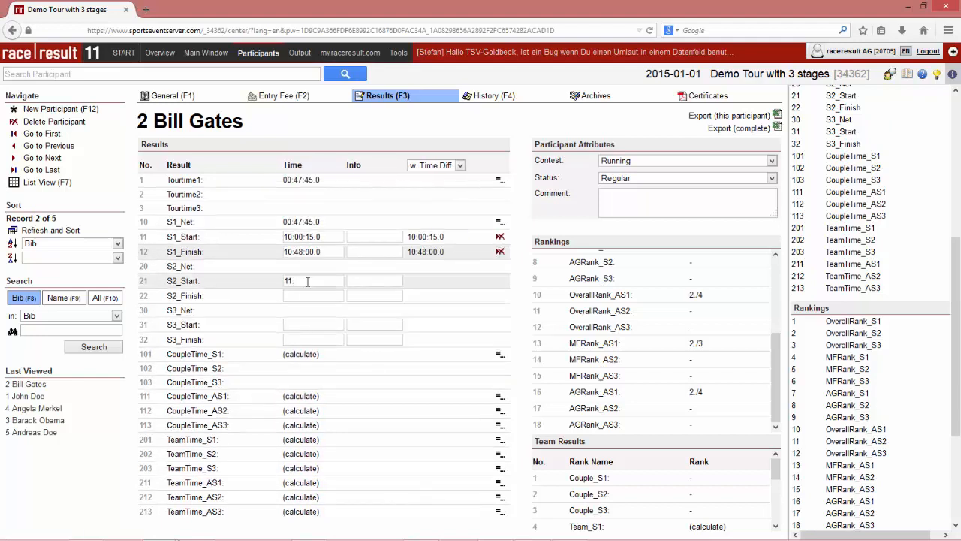
{"action": "type", "text": "00:30.0"}
{"action": "key", "text": "Tab"}
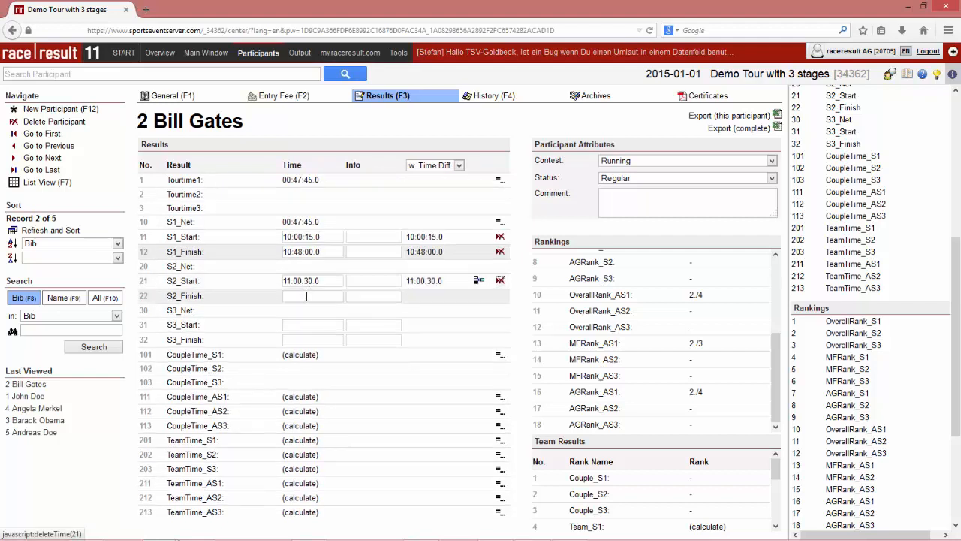
{"action": "left_click", "coordinate": [307, 296]}
{"action": "type", "text": "11:0:"}
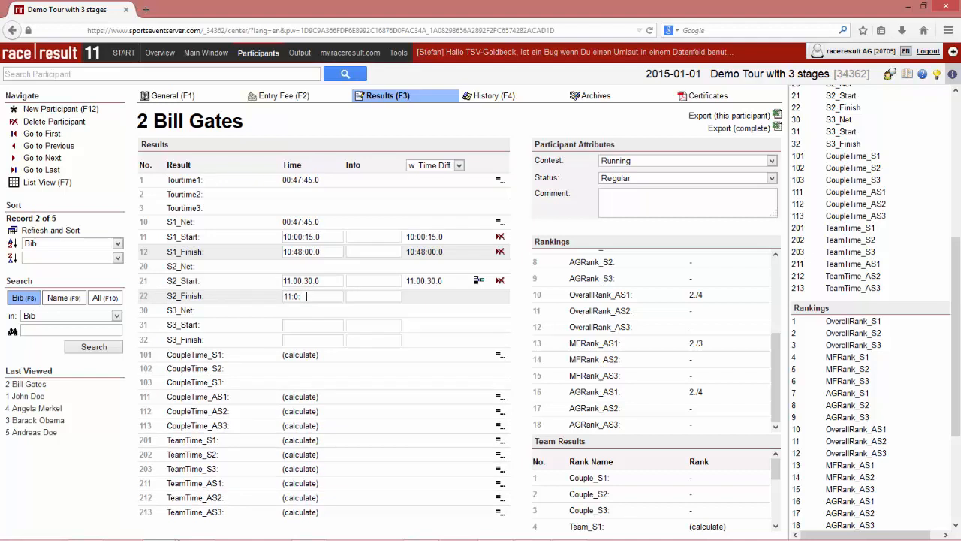
{"action": "type", "text": "45.3"}
{"action": "key", "text": "Tab"}
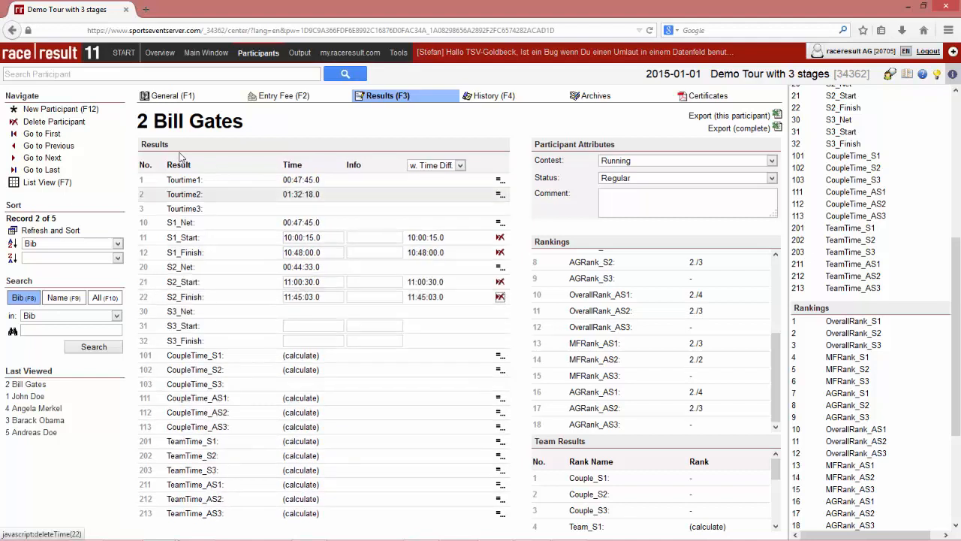
In the results of the participant with bib 5, enter S1_Start 10:00:02 and S1_Finish 10:39:00
{"action": "left_click", "coordinate": [81, 171]}
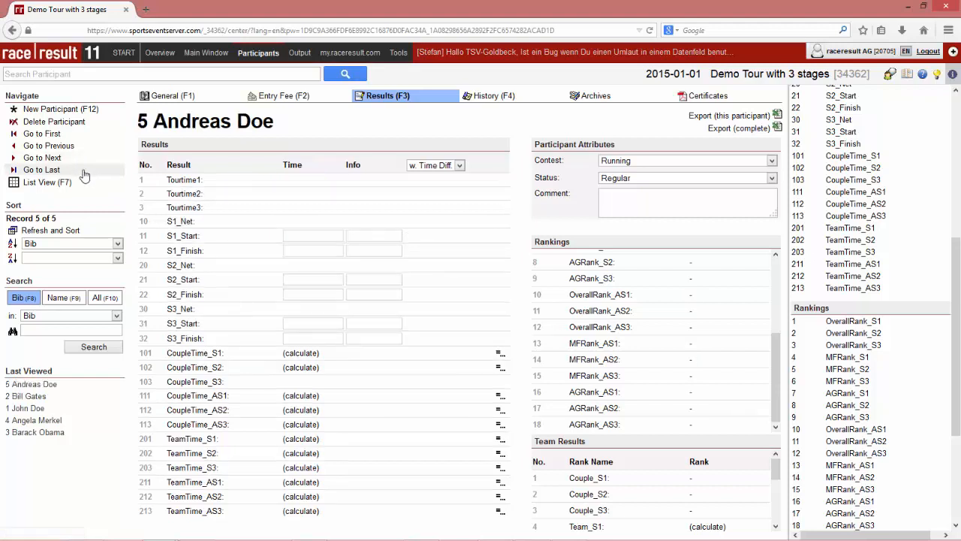
{"action": "left_click", "coordinate": [302, 235]}
{"action": "type", "text": "10:00:02"}
{"action": "key", "text": "Tab"}
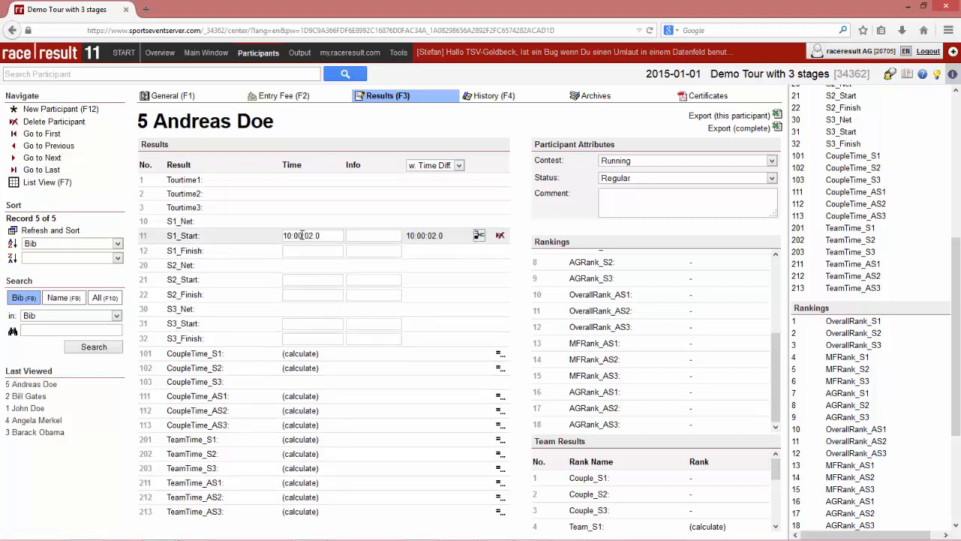
{"action": "left_click", "coordinate": [302, 252]}
{"action": "type", "text": "10"}
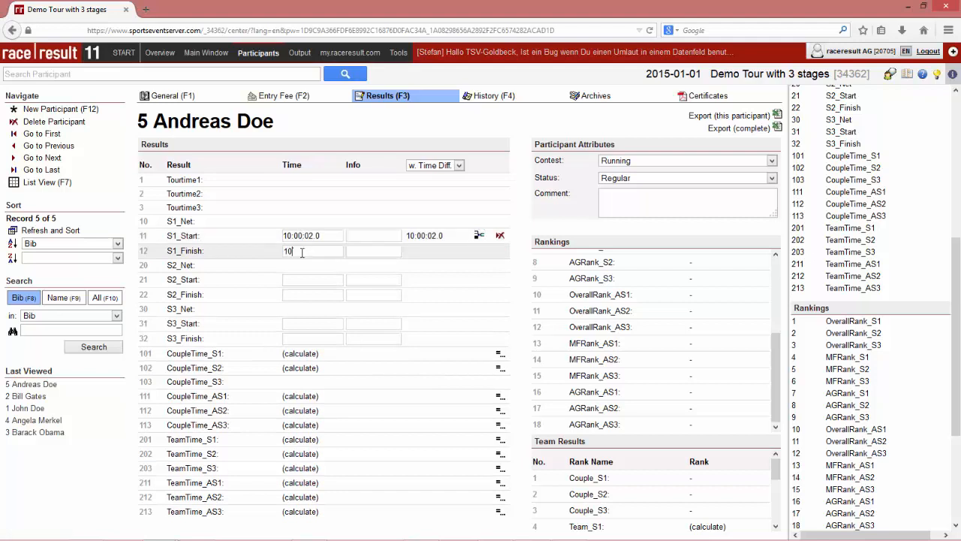
{"action": "type", "text": ":39"}
{"action": "key", "text": "Tab"}
Enter the stage 2 times for bib 5: S2_Start 11:00:01 and S2_Finish 11:39:00
{"action": "left_click", "coordinate": [306, 281]}
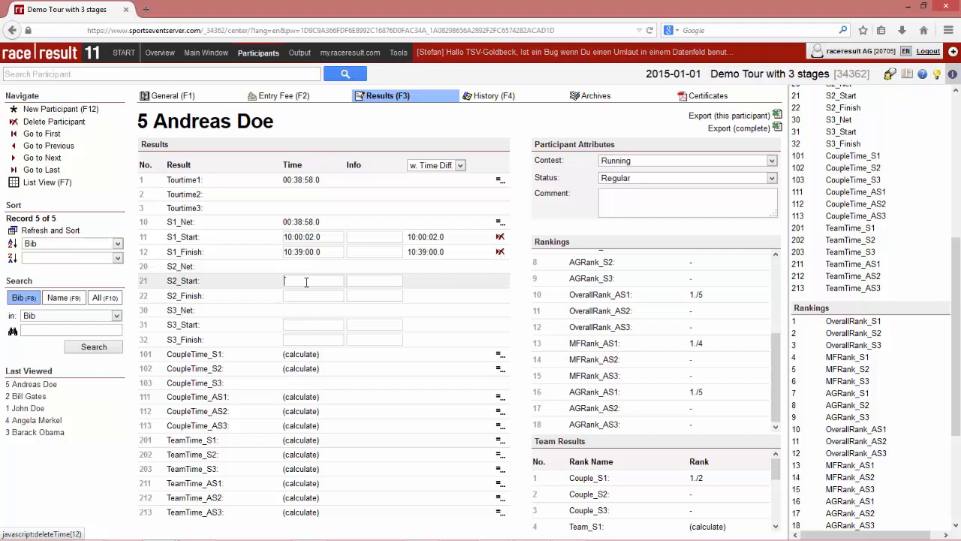
{"action": "type", "text": "11:1"}
{"action": "type", "text": ":1"}
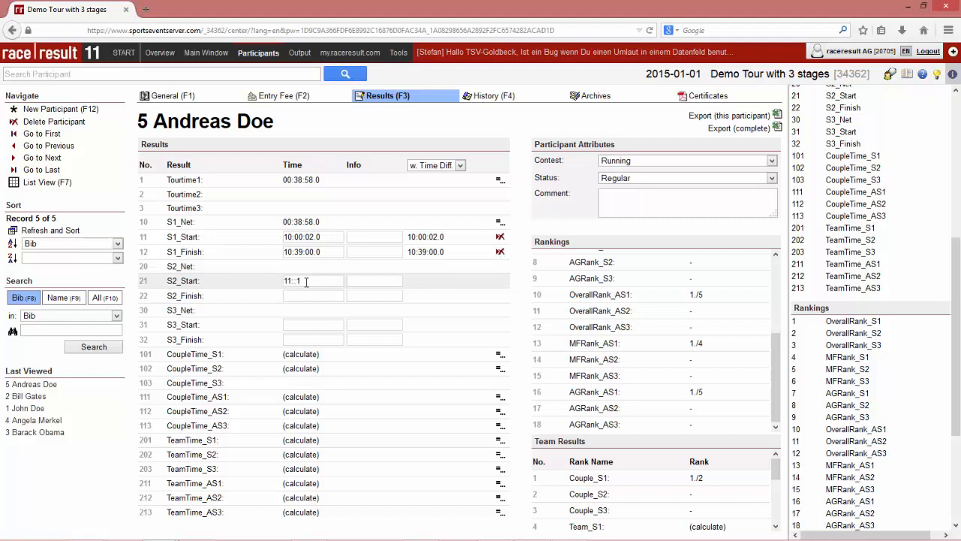
{"action": "key", "text": "Tab"}
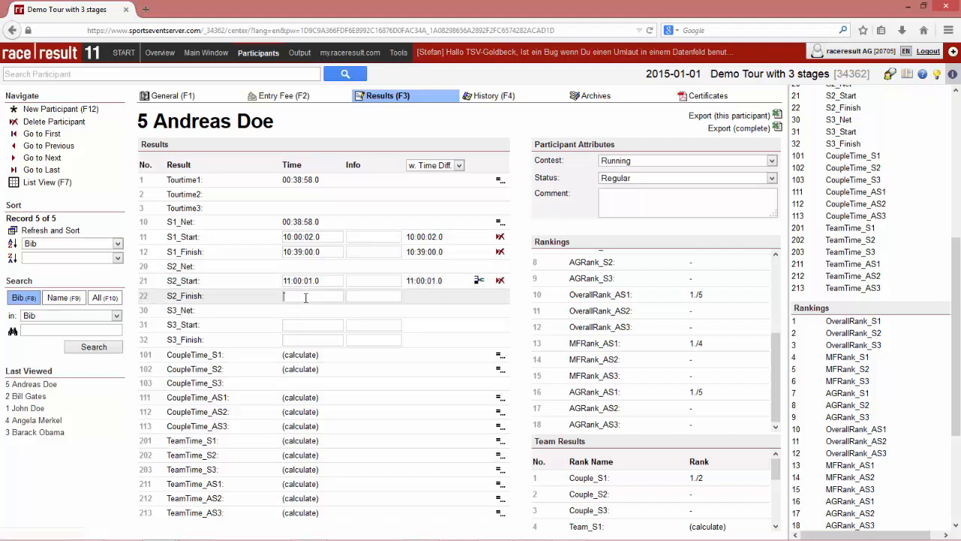
{"action": "type", "text": "11:39"}
{"action": "key", "text": "Tab"}
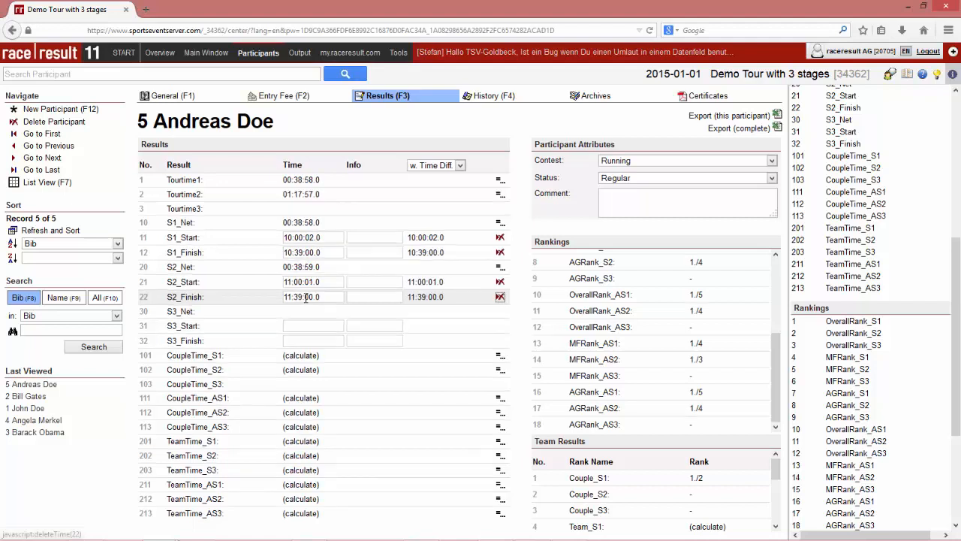
Move Result List AG into the Stage1 category of the output lists and open its data and format settings
{"action": "left_click", "coordinate": [300, 53]}
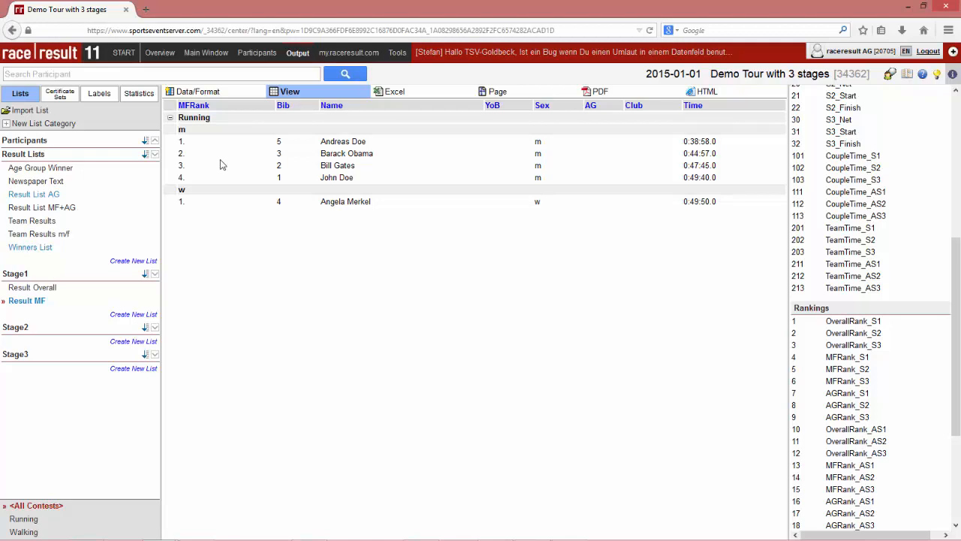
{"action": "left_click_drag", "start_coordinate": [59, 195], "coordinate": [54, 301]}
{"action": "left_click", "coordinate": [53, 299]}
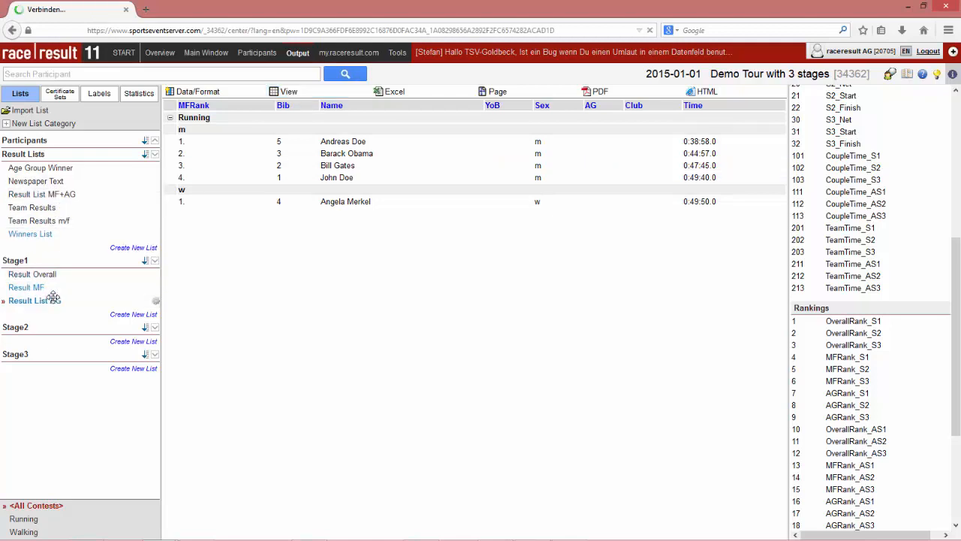
{"action": "left_click", "coordinate": [197, 92]}
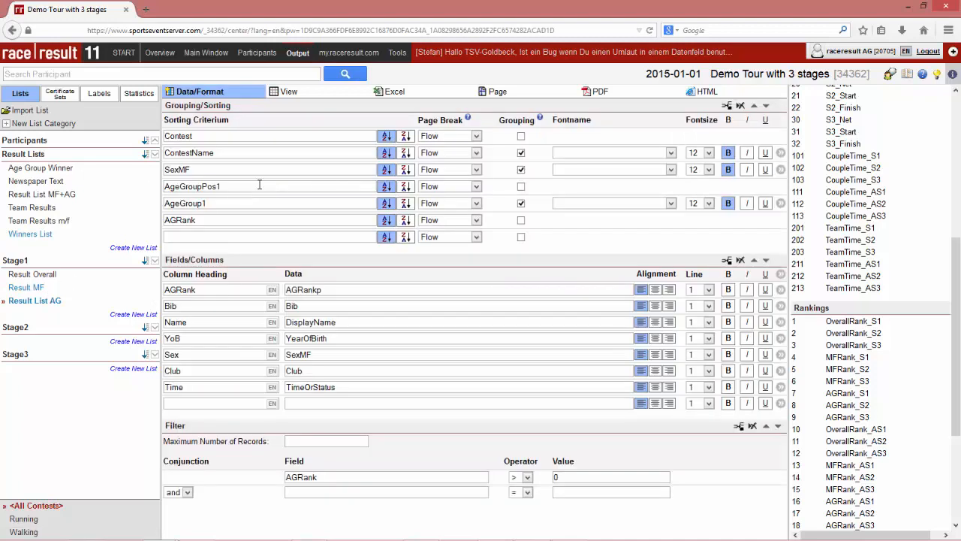
In Result List AG, change the AGRank sorting criterion and filter field to AGRank_S1 and the AGRank column's data to AGRank_S1p
{"action": "left_click", "coordinate": [216, 220]}
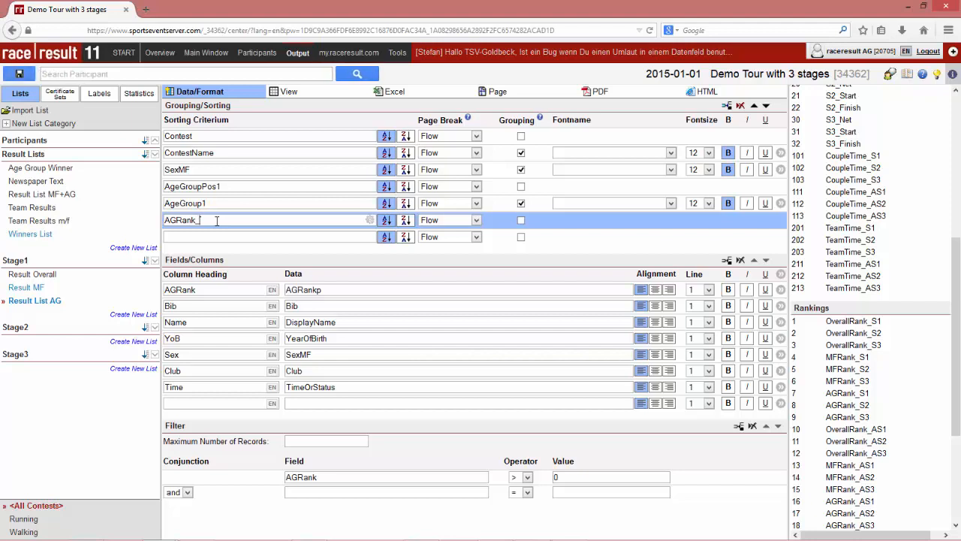
{"action": "type", "text": "_S1"}
{"action": "left_click", "coordinate": [345, 289]}
{"action": "type", "text": "_S"}
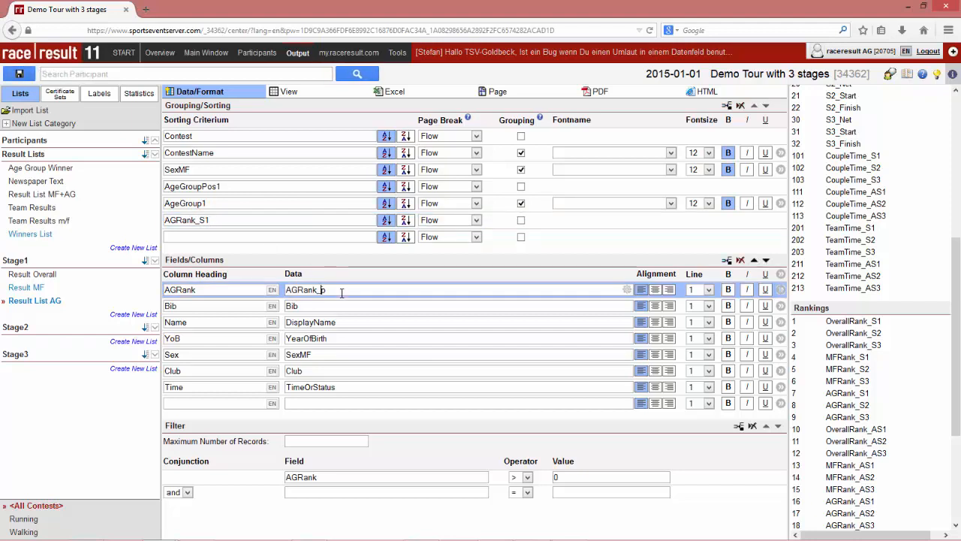
{"action": "type", "text": "1"}
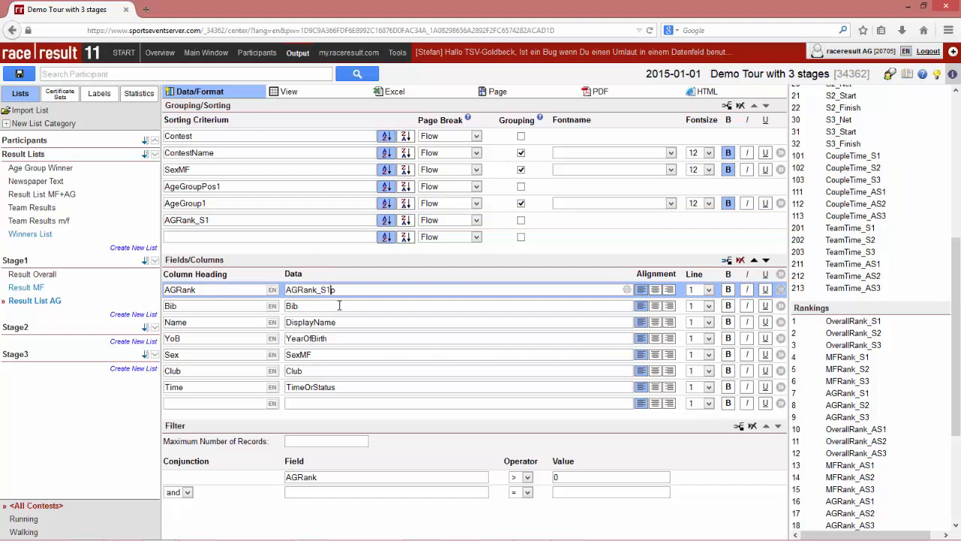
{"action": "left_click", "coordinate": [338, 479]}
{"action": "type", "text": "_S1"}
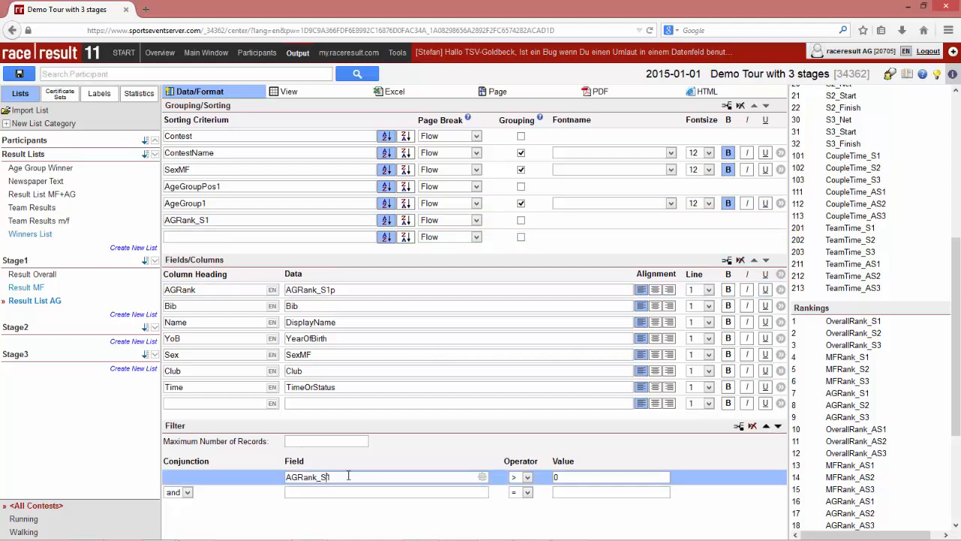
Set the Time column's data of Result List AG to S1_Net
{"action": "double_click", "coordinate": [350, 387]}
{"action": "type", "text": "S"}
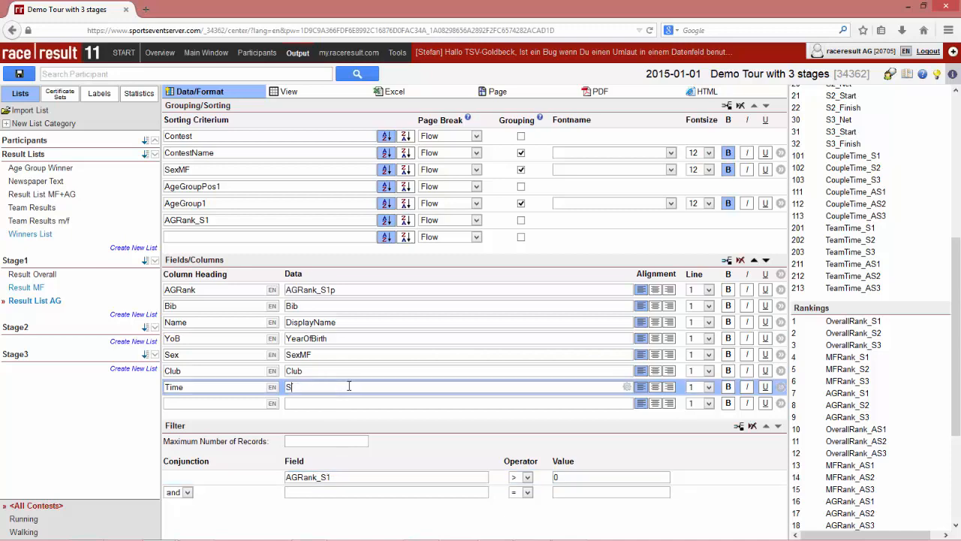
{"action": "type", "text": "1_Net"}
Enter the year of birth in the general data of the participant with bib 5
{"action": "left_click", "coordinate": [248, 54]}
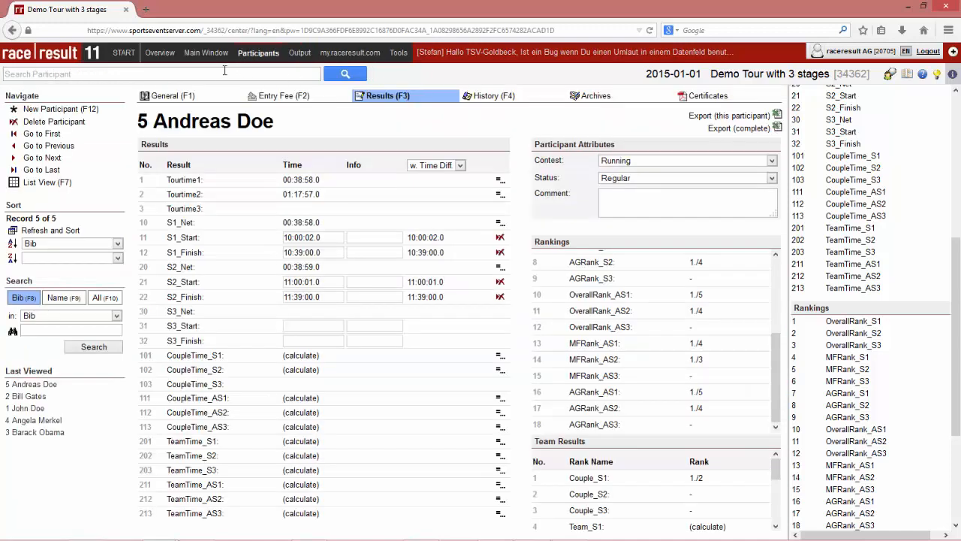
{"action": "left_click", "coordinate": [183, 97]}
{"action": "left_click", "coordinate": [263, 221]}
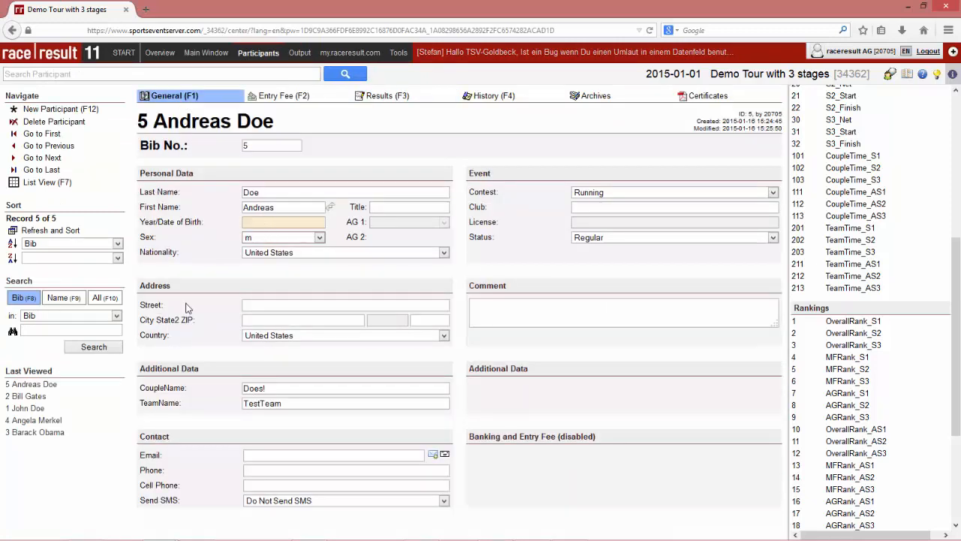
{"action": "type", "text": "1970"}
{"action": "key", "text": "Tab"}
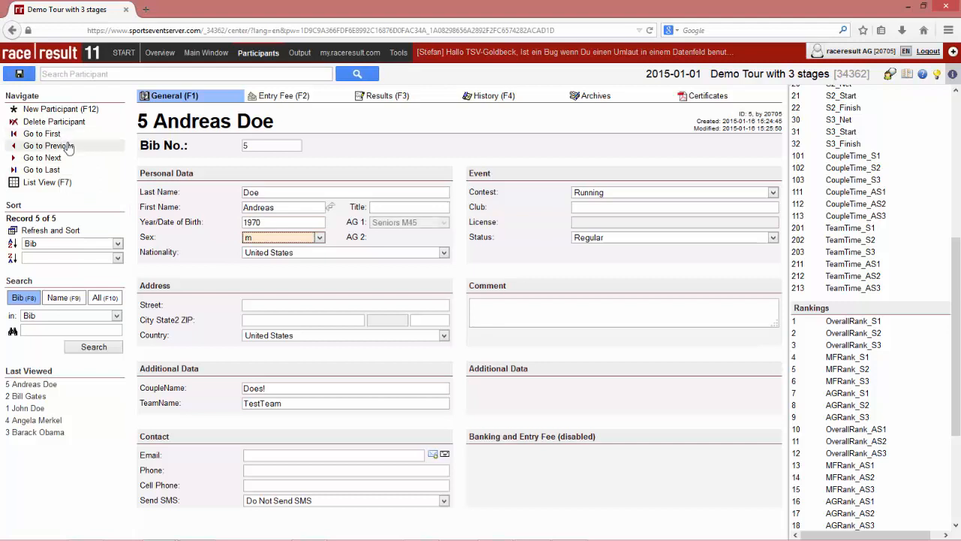
Enter the years of birth for the participants with bibs 4 and 3
{"action": "left_click", "coordinate": [68, 147]}
{"action": "left_click", "coordinate": [268, 226]}
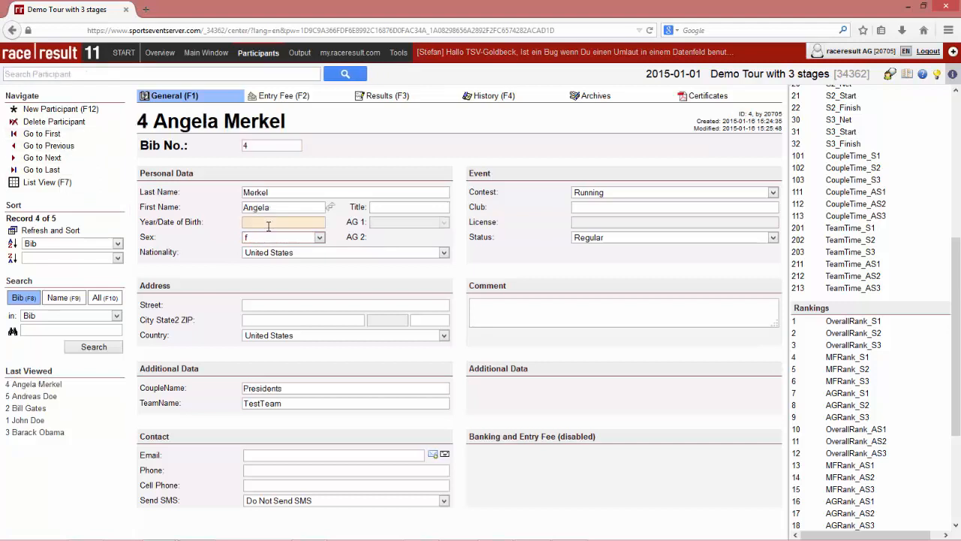
{"action": "type", "text": "1950"}
{"action": "key", "text": "Tab"}
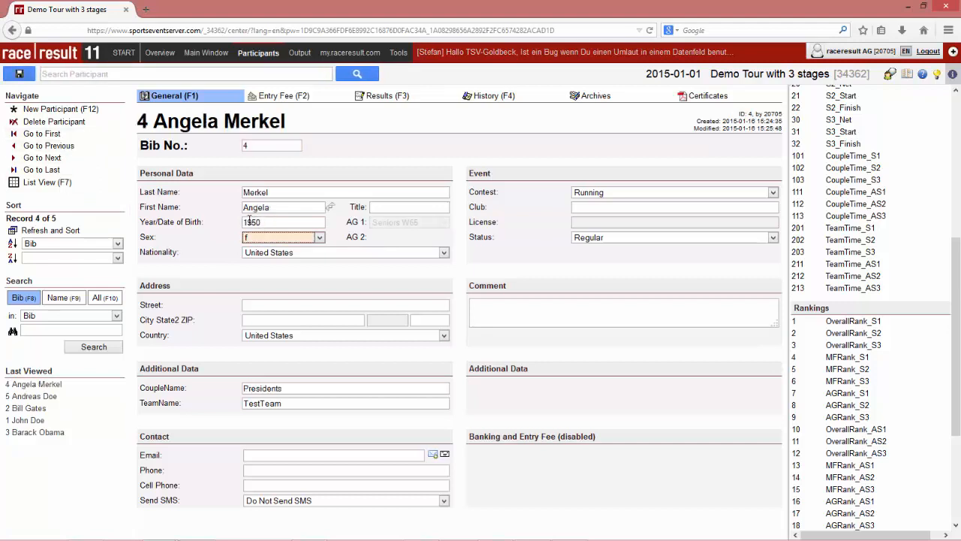
{"action": "left_click", "coordinate": [65, 146]}
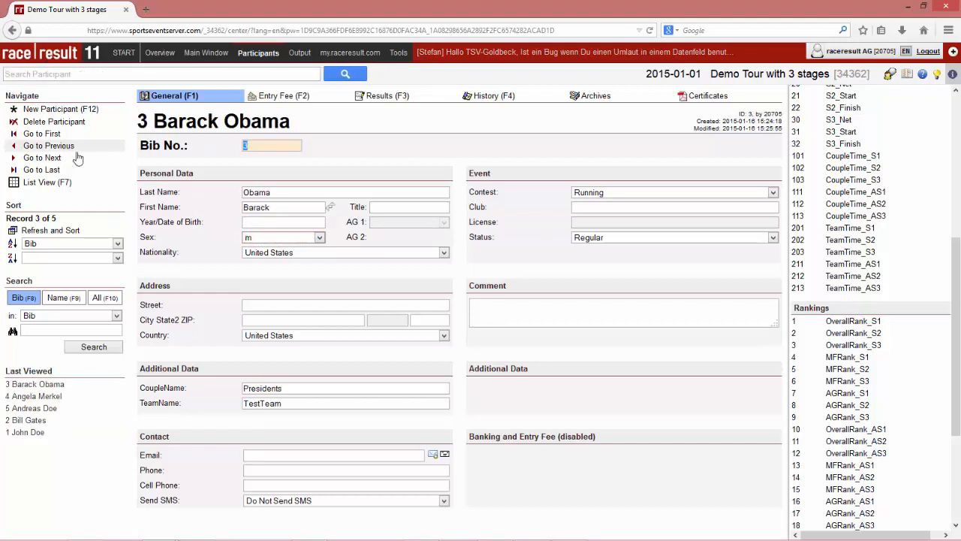
{"action": "left_click", "coordinate": [271, 219]}
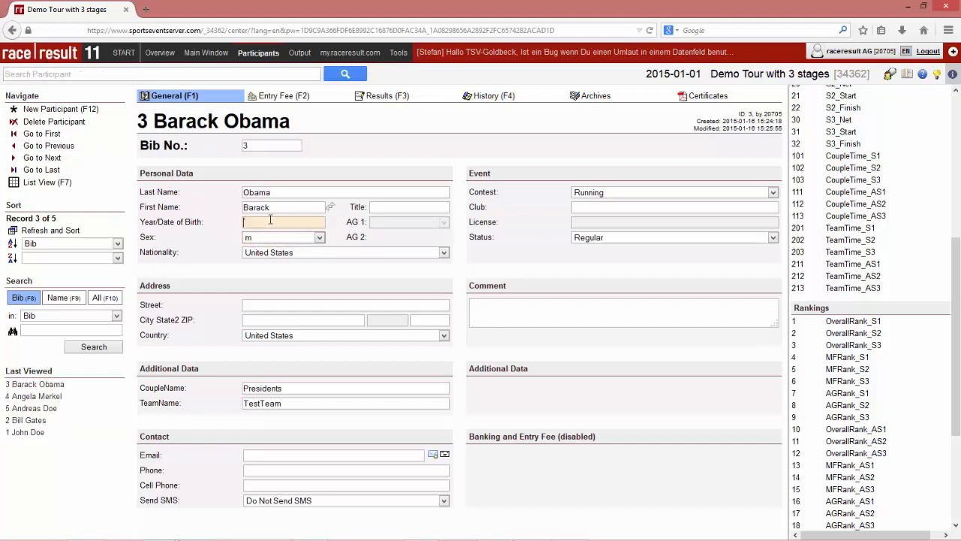
{"action": "type", "text": "1962"}
{"action": "key", "text": "Tab"}
Enter the years of birth for the participants with bibs 2 and 1, and preview the Stage1 Result List AG
{"action": "left_click", "coordinate": [85, 150]}
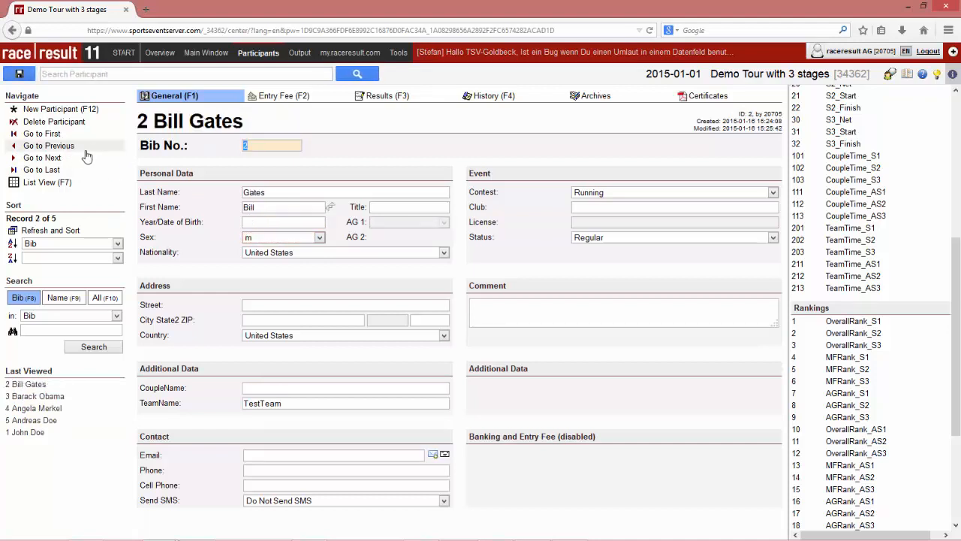
{"action": "left_click", "coordinate": [275, 222]}
{"action": "type", "text": "1965"}
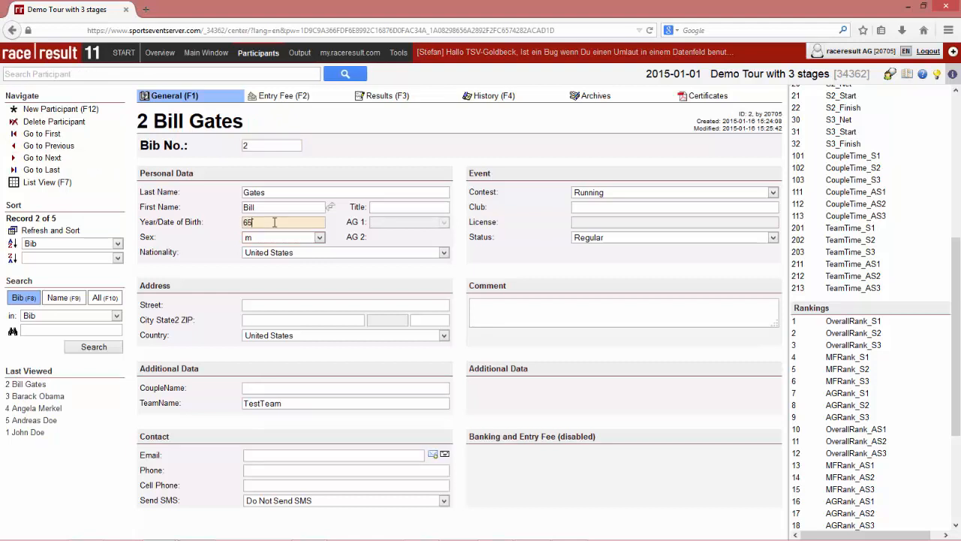
{"action": "key", "text": "Tab"}
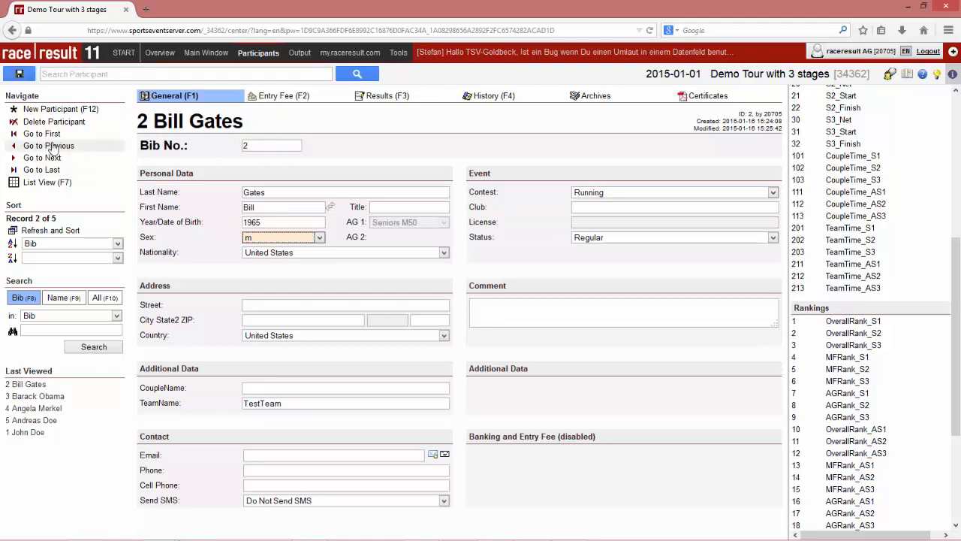
{"action": "left_click", "coordinate": [50, 147]}
{"action": "left_click", "coordinate": [266, 225]}
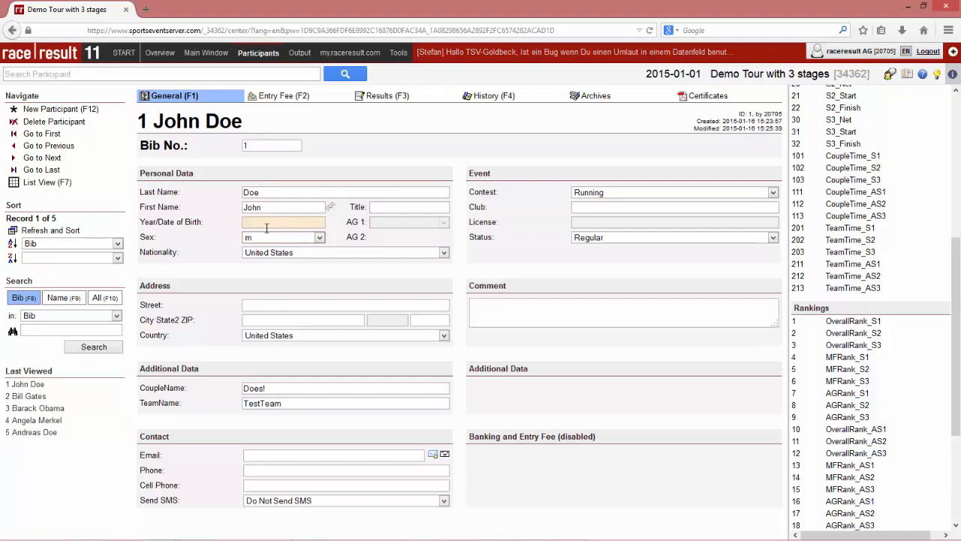
{"action": "type", "text": "1970"}
{"action": "key", "text": "Tab"}
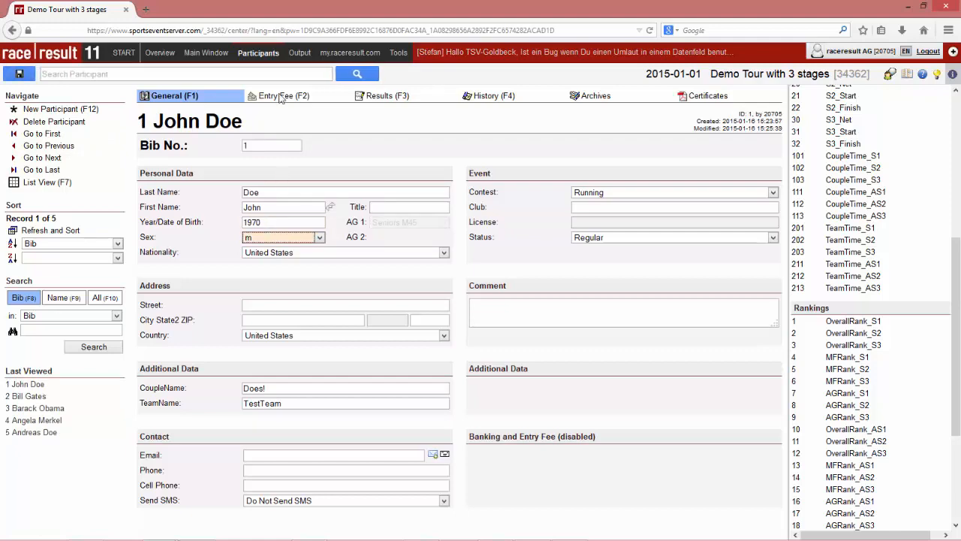
{"action": "left_click", "coordinate": [299, 54]}
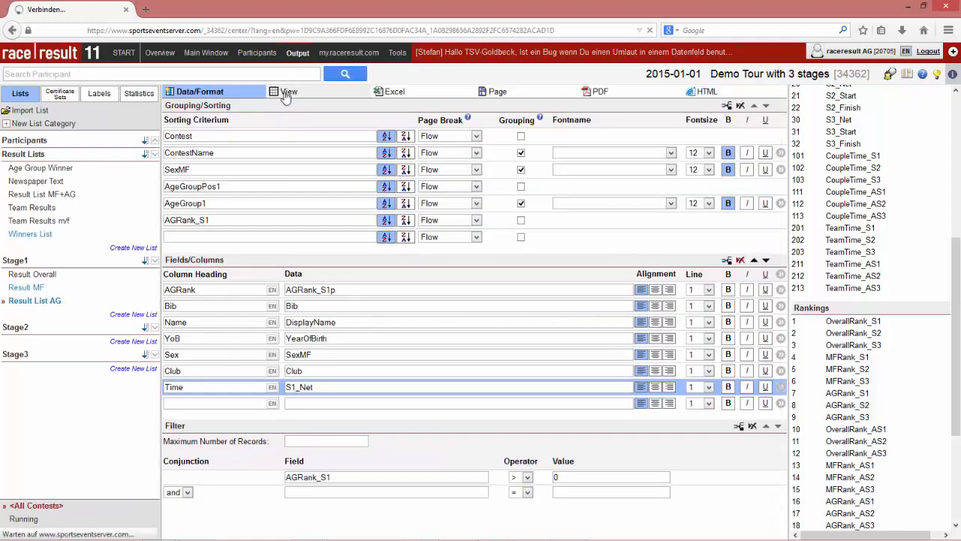
{"action": "left_click", "coordinate": [286, 93]}
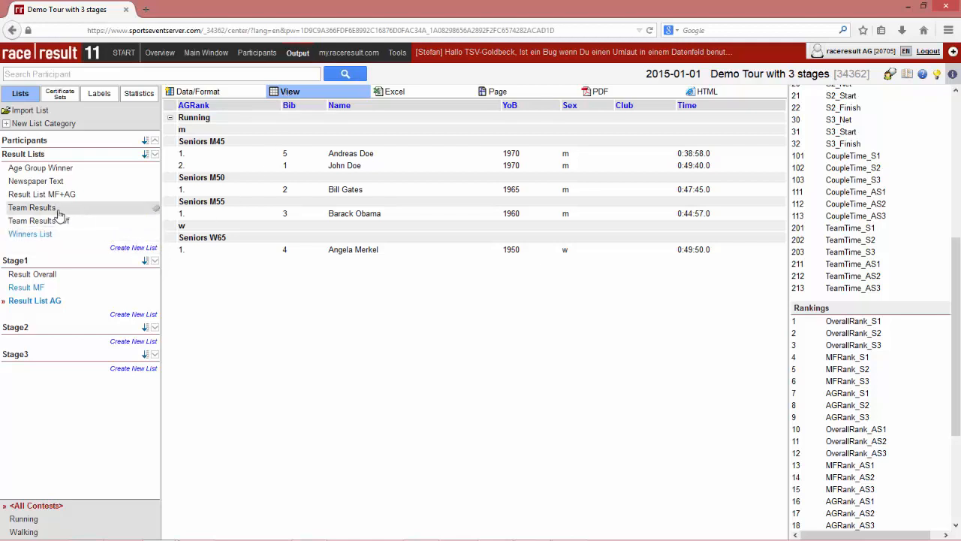
Move the Team Results list into the Stage1 category and rename it "Results Couple"
{"action": "left_click_drag", "start_coordinate": [59, 212], "coordinate": [64, 299]}
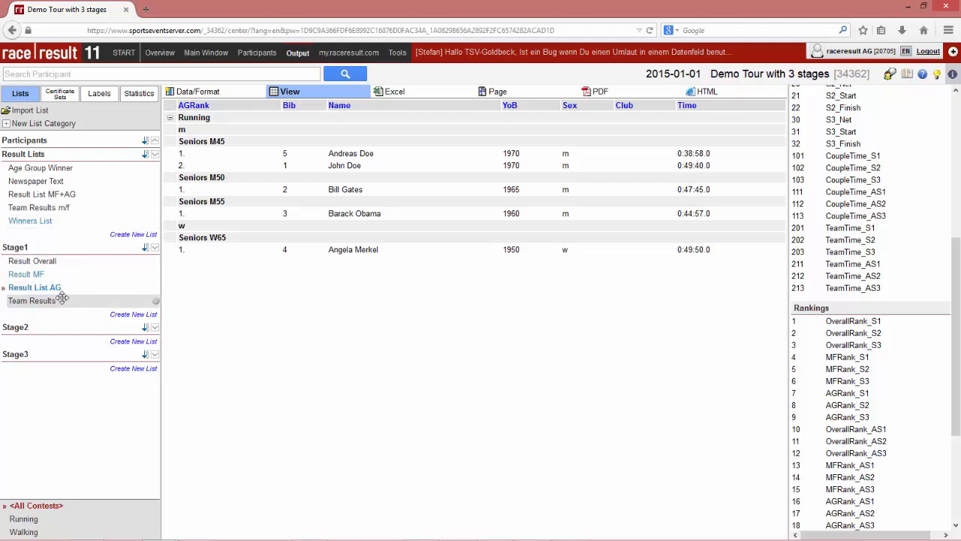
{"action": "left_click", "coordinate": [64, 300]}
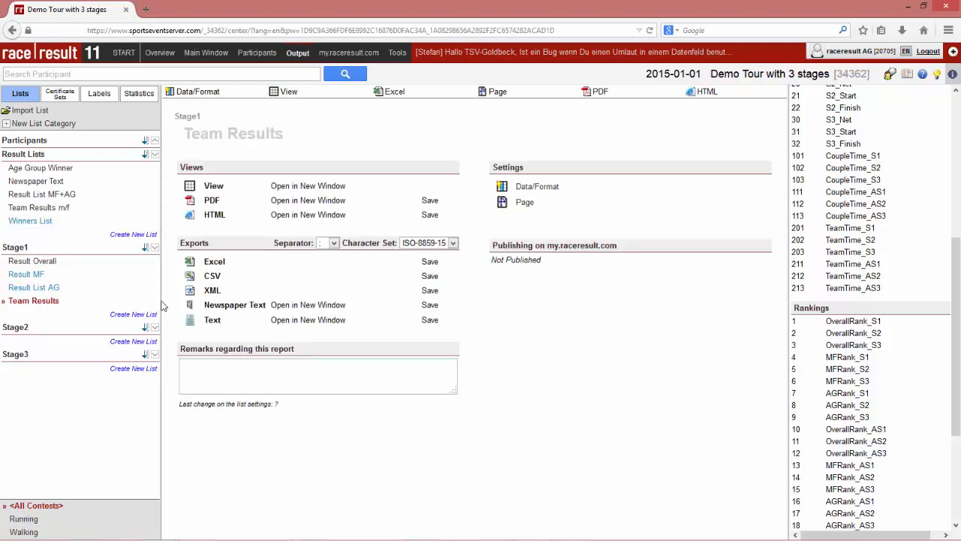
{"action": "left_click", "coordinate": [156, 301]}
{"action": "left_click", "coordinate": [128, 316]}
{"action": "type", "text": "Re"}
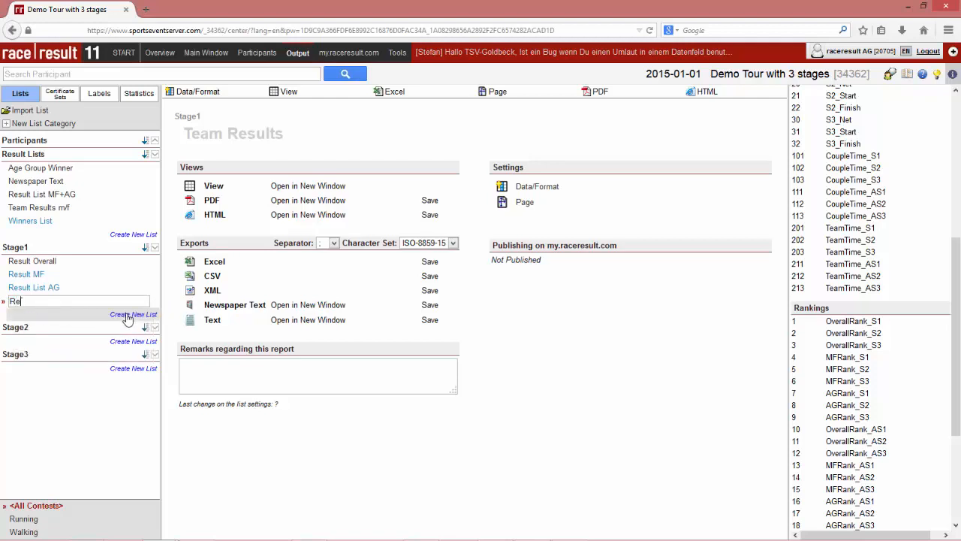
{"action": "type", "text": "sults Couple"}
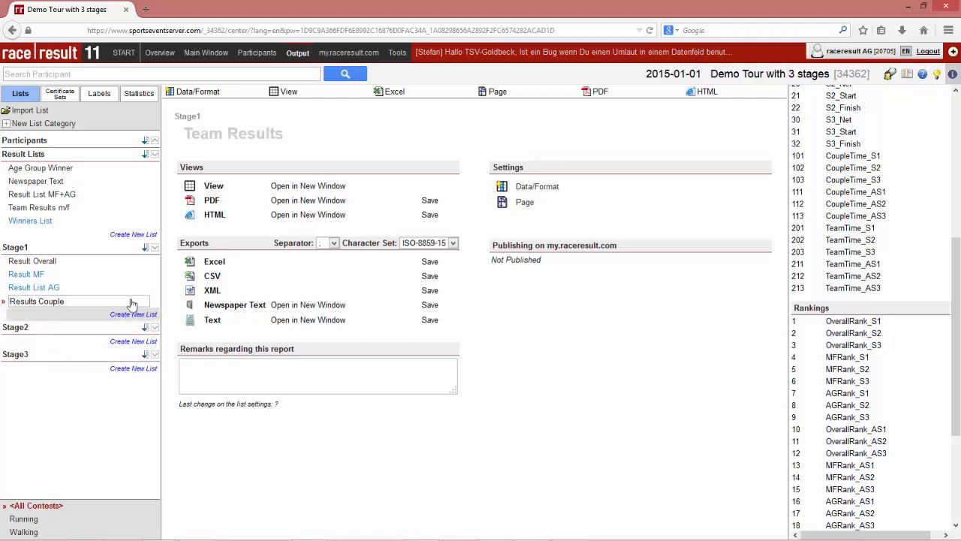
In the grouping expression of the Results Couple list, replace the Club field with CoupleName
{"action": "left_click", "coordinate": [207, 92]}
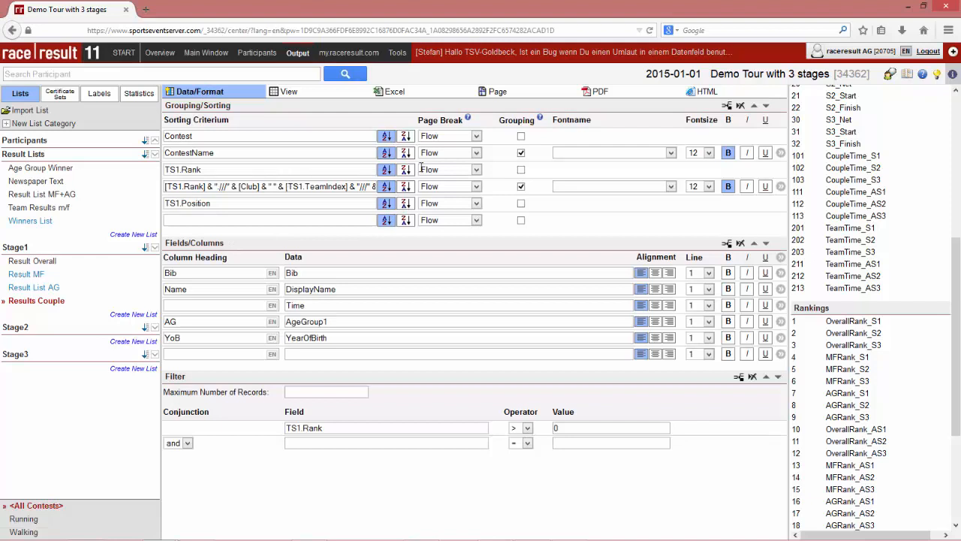
{"action": "scroll", "coordinate": [904, 368], "scroll_direction": "down", "scroll_amount": 5}
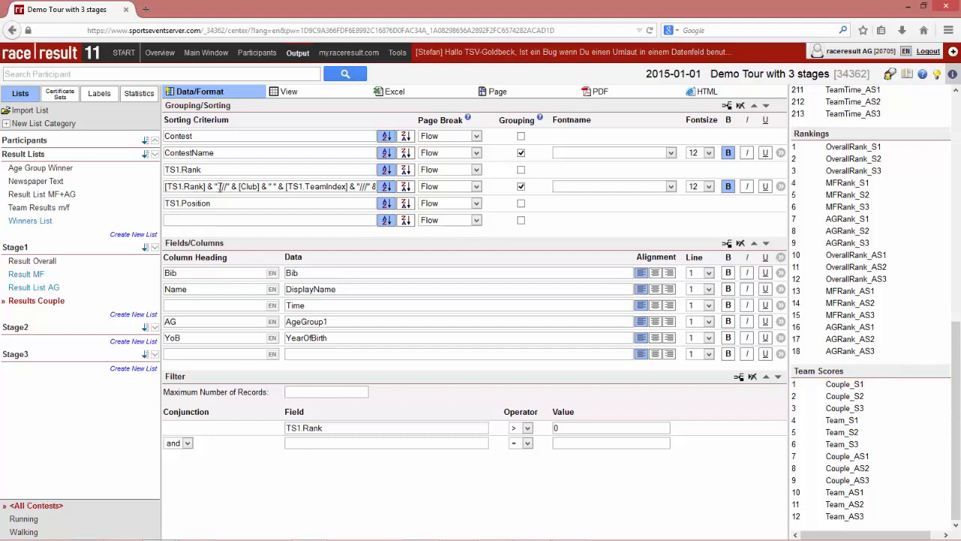
{"action": "left_click", "coordinate": [252, 189]}
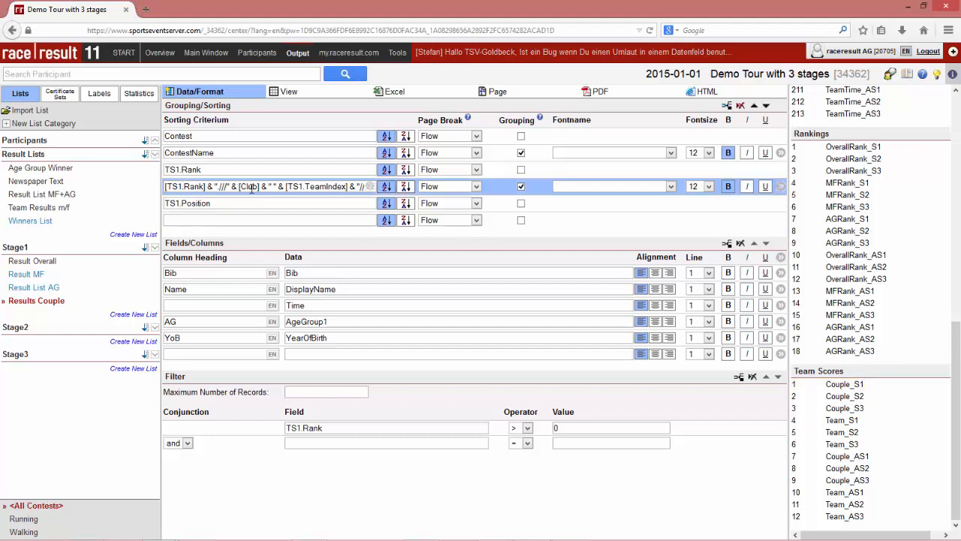
{"action": "key", "text": "BackSpace"}
{"action": "key", "text": "BackSpace"}
{"action": "key", "text": "BackSpace"}
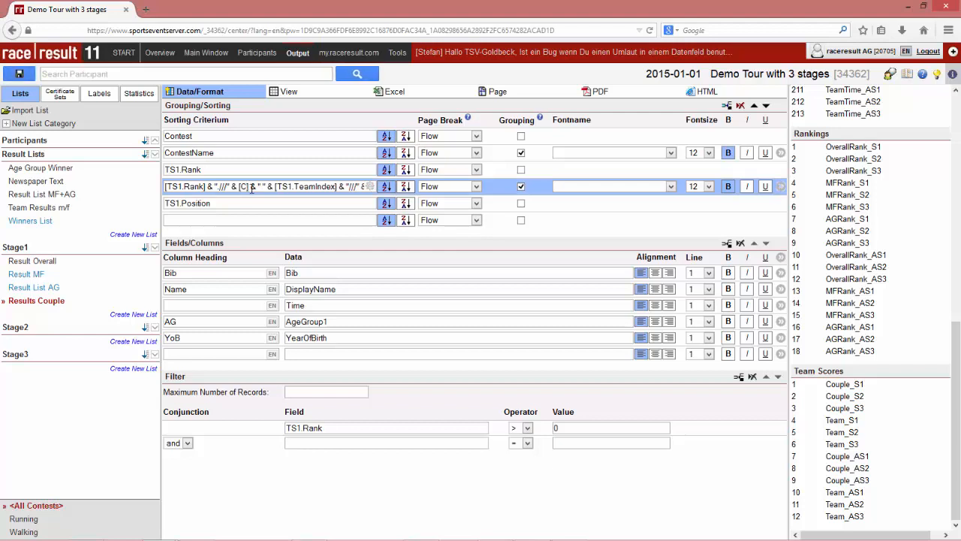
{"action": "type", "text": "oupleName"}
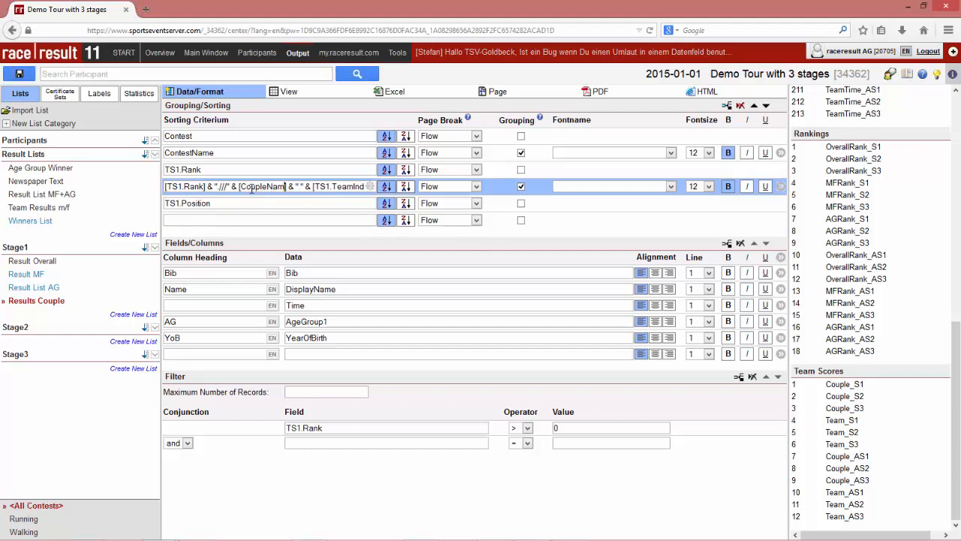
Remove the space text and TS1.TeamIndex from the grouping expression, leaving [CoupleName] & "///" & [TS1.Time1] after the rank
{"action": "key", "text": "Right"}
{"action": "key", "text": "shift+Right"}
{"action": "key", "text": "shift+Right"}
{"action": "key", "text": "shift+Right"}
{"action": "key", "text": "shift+Right"}
{"action": "key", "text": "shift+Right"}
{"action": "key", "text": "shift+Right"}
{"action": "key", "text": "shift+Right"}
{"action": "key", "text": "shift+Right"}
{"action": "key", "text": "shift+Right"}
{"action": "key", "text": "shift+Right"}
{"action": "key", "text": "shift+Right"}
{"action": "key", "text": "shift+Right"}
{"action": "key", "text": "shift+Right"}
{"action": "key", "text": "shift+Right"}
{"action": "key", "text": "shift+Right"}
{"action": "key", "text": "shift+Right"}
{"action": "key", "text": "shift+Right"}
{"action": "key", "text": "shift+Right"}
{"action": "key", "text": "shift+Right"}
{"action": "key", "text": "shift+Right"}
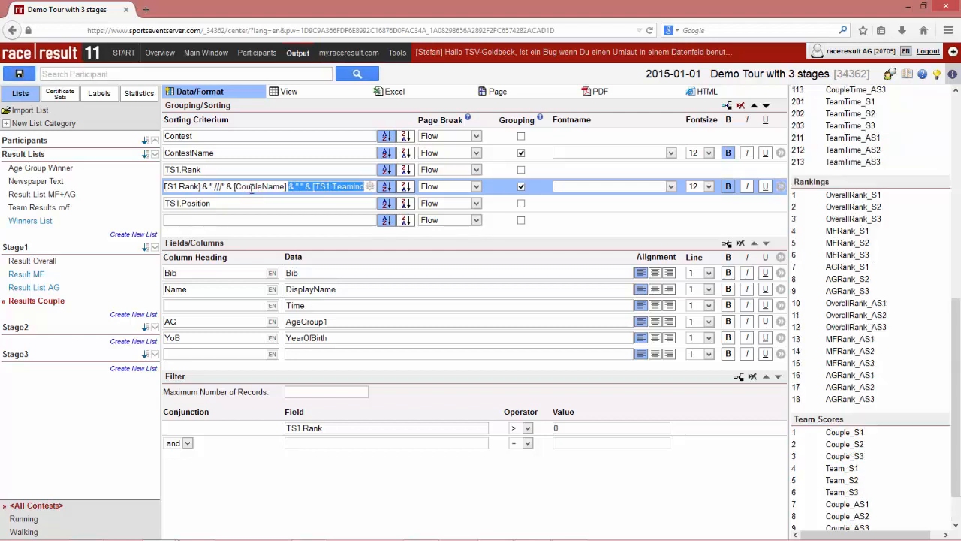
{"action": "key", "text": "Delete"}
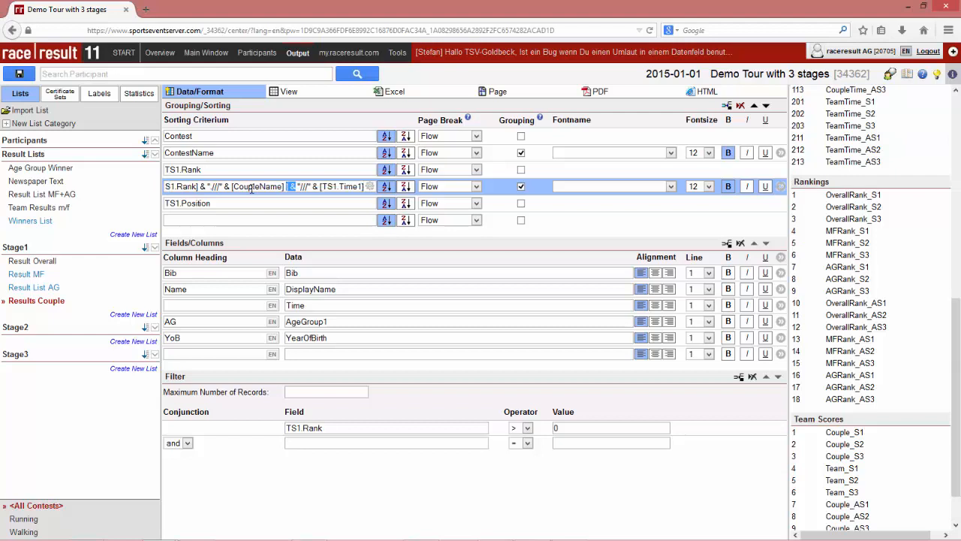
{"action": "key", "text": "BackSpace"}
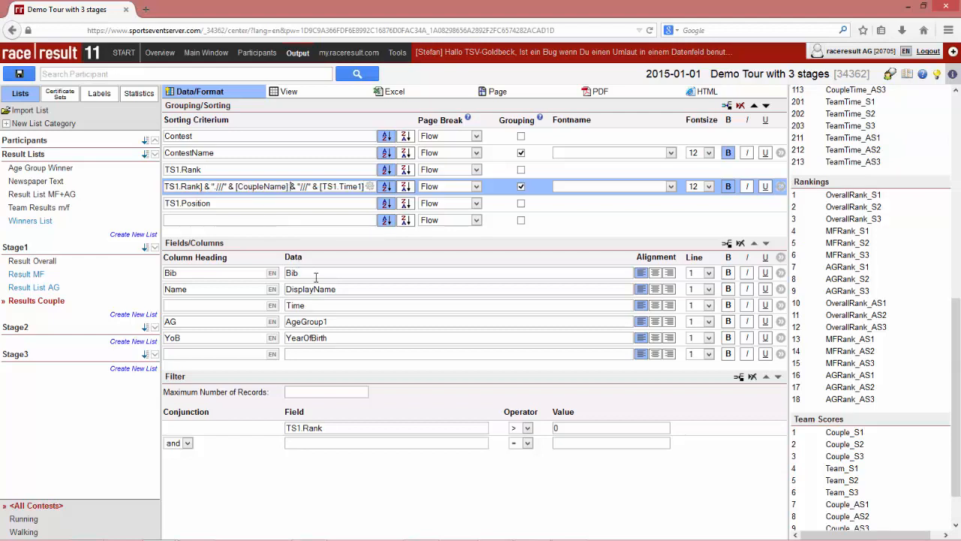
Change the Time column's data field to S1_Net and preview the Results Couple list
{"action": "left_click", "coordinate": [312, 304]}
{"action": "double_click", "coordinate": [313, 305]}
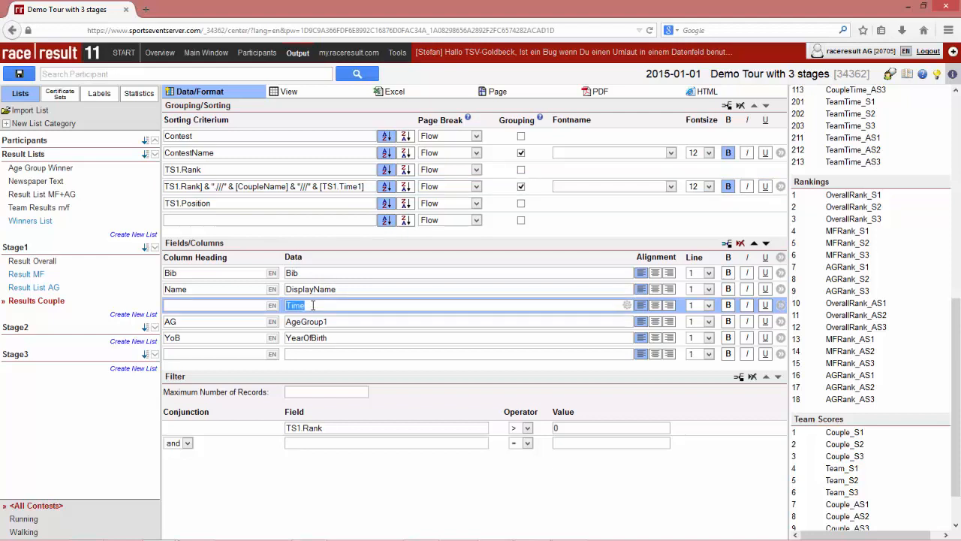
{"action": "type", "text": "S1_Net"}
{"action": "left_click", "coordinate": [291, 96]}
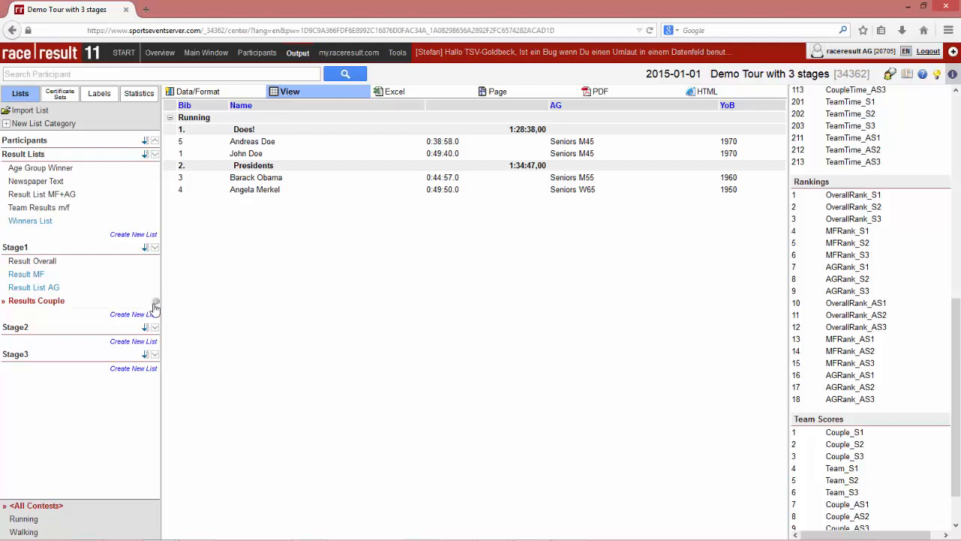
Copy the Results Couple list within Stage1 under the name "Results Teams"
{"action": "left_click", "coordinate": [155, 305]}
{"action": "left_click", "coordinate": [75, 314]}
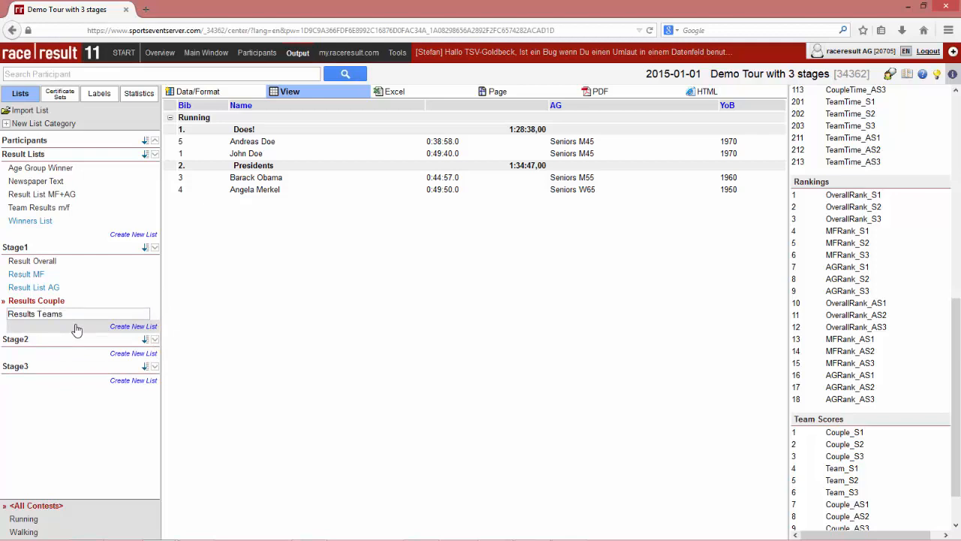
{"action": "key", "text": "Return"}
In Results Teams, switch all TS1 references to TS4 in the sorting criteria, grouping expression and filter, and preview the list
{"action": "left_click", "coordinate": [222, 95]}
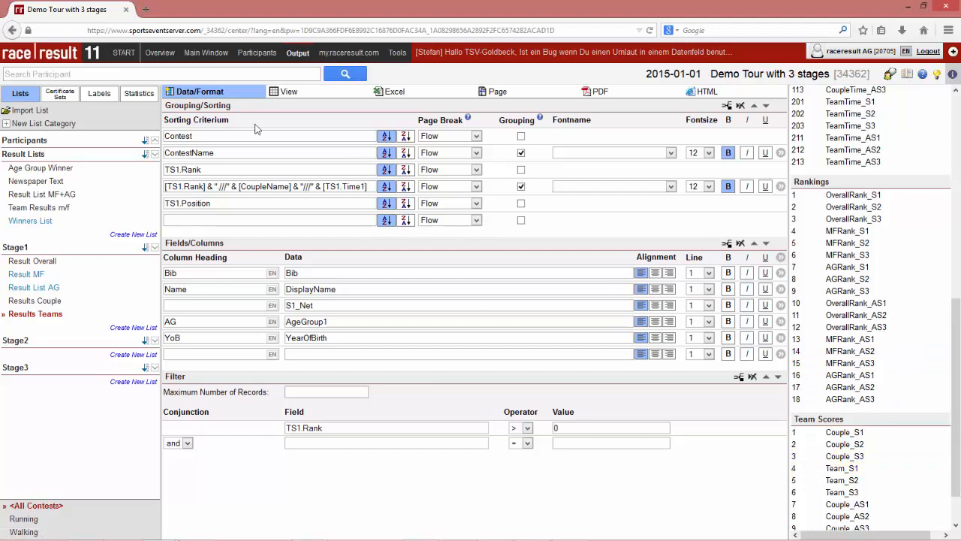
{"action": "left_click", "coordinate": [180, 169]}
{"action": "type", "text": "4"}
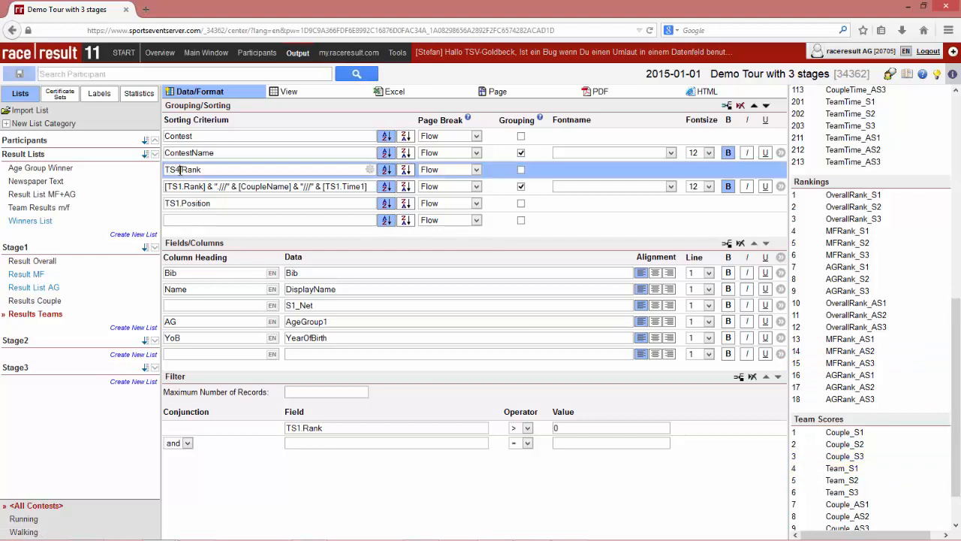
{"action": "left_click", "coordinate": [180, 186]}
{"action": "key", "text": "BackSpace"}
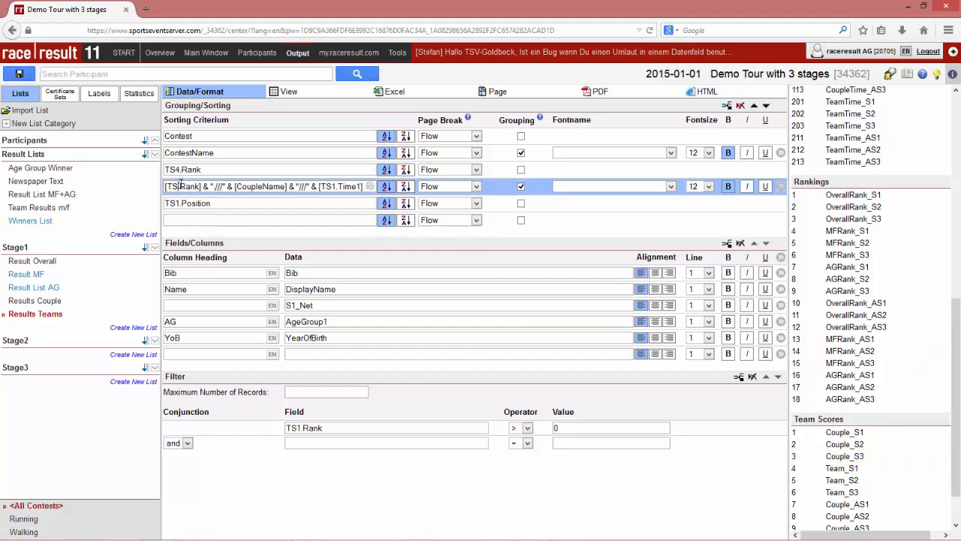
{"action": "type", "text": "4"}
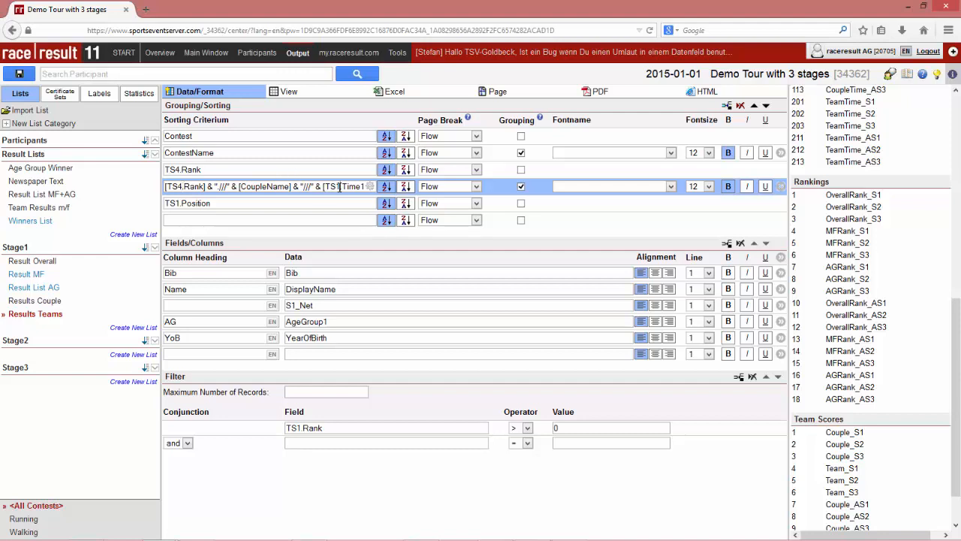
{"action": "left_click", "coordinate": [183, 205]}
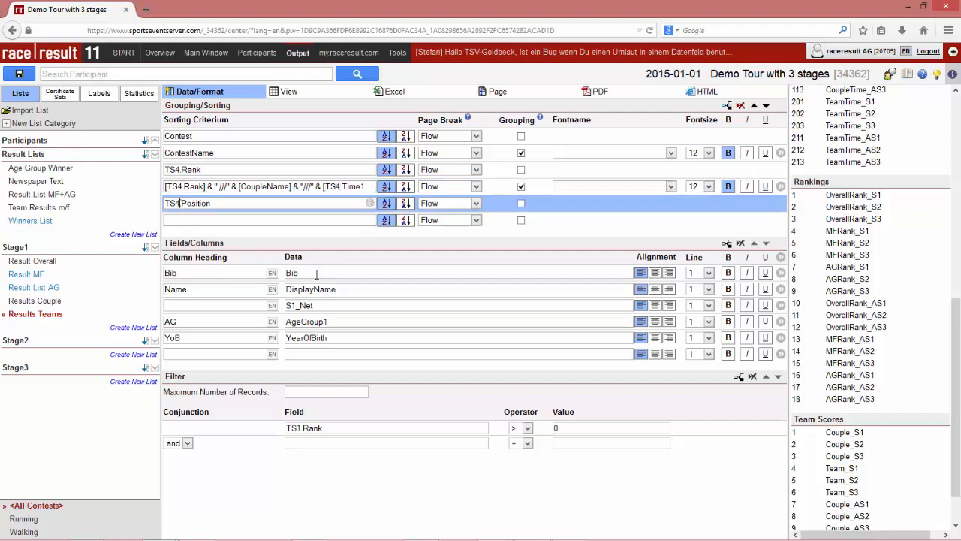
{"action": "left_click", "coordinate": [304, 428]}
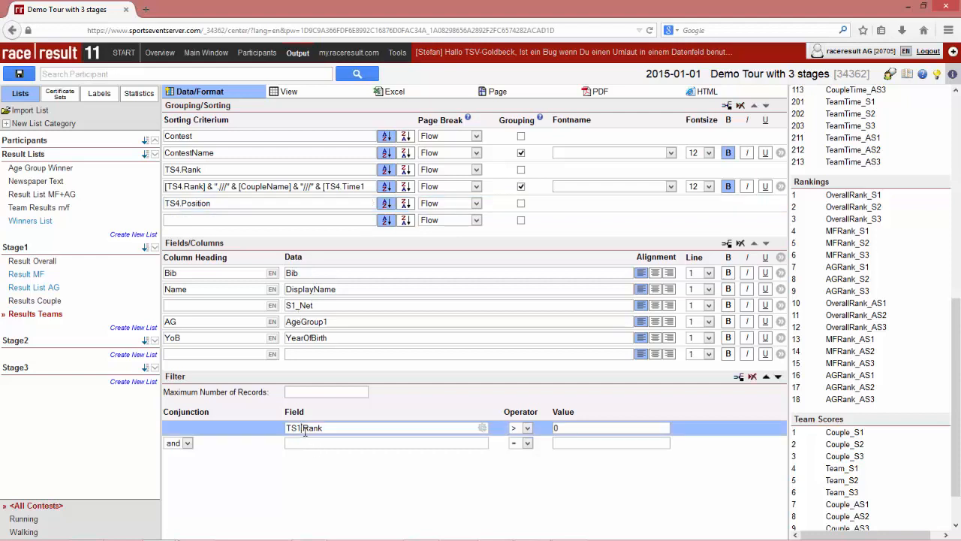
{"action": "left_click", "coordinate": [291, 92]}
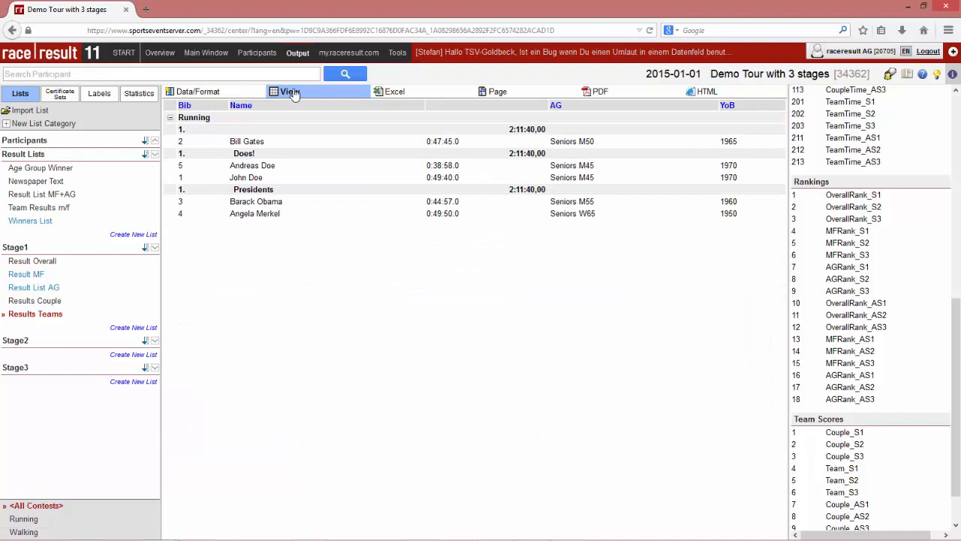
Replace CoupleName with TeamName in the grouping expression of Results Teams and preview the list
{"action": "left_click", "coordinate": [252, 92]}
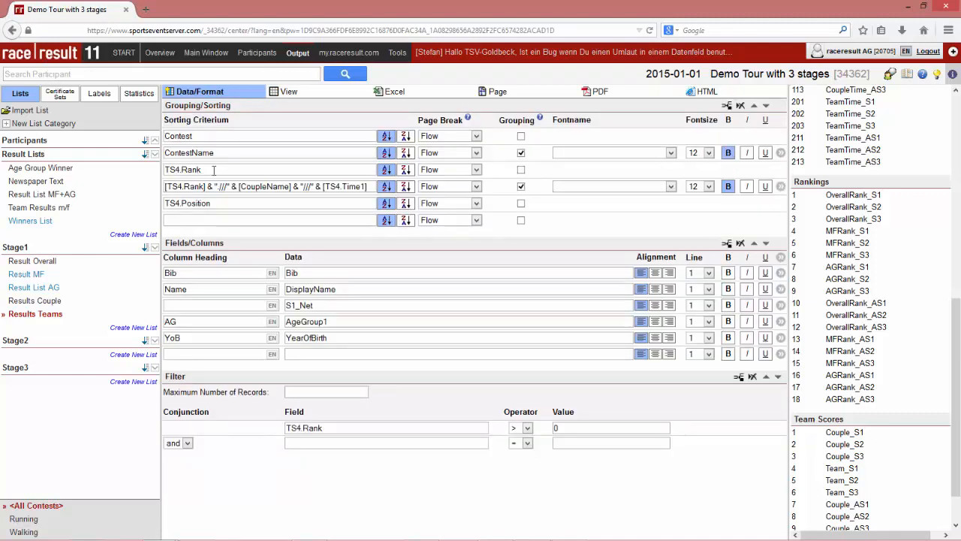
{"action": "left_click", "coordinate": [268, 185]}
{"action": "key", "text": "BackSpace"}
{"action": "key", "text": "BackSpace"}
{"action": "key", "text": "BackSpace"}
{"action": "key", "text": "BackSpace"}
{"action": "key", "text": "BackSpace"}
{"action": "key", "text": "BackSpace"}
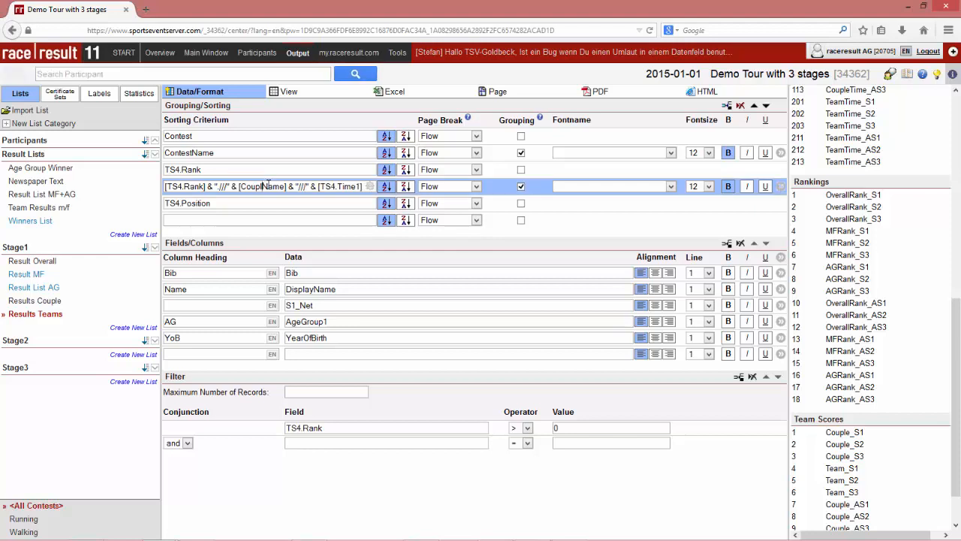
{"action": "type", "text": "Team"}
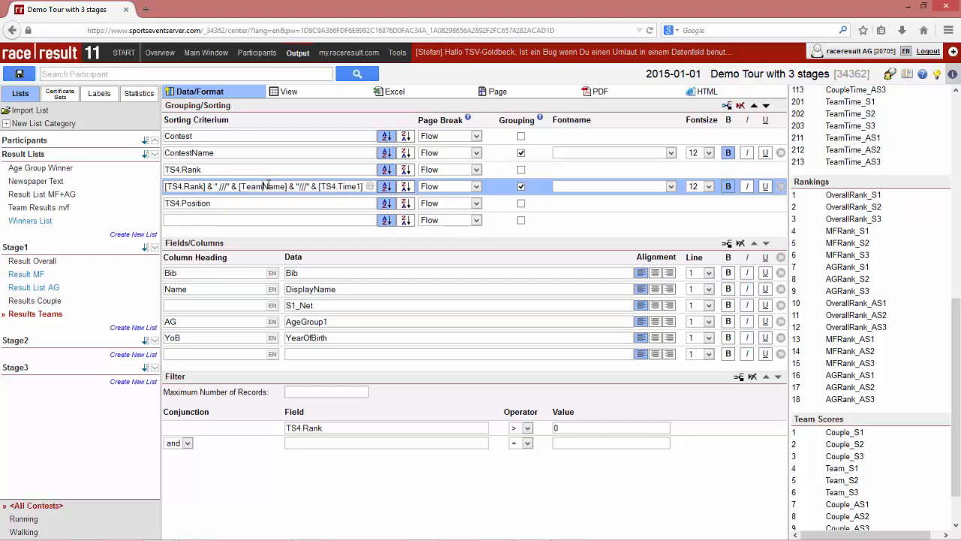
{"action": "left_click", "coordinate": [297, 98]}
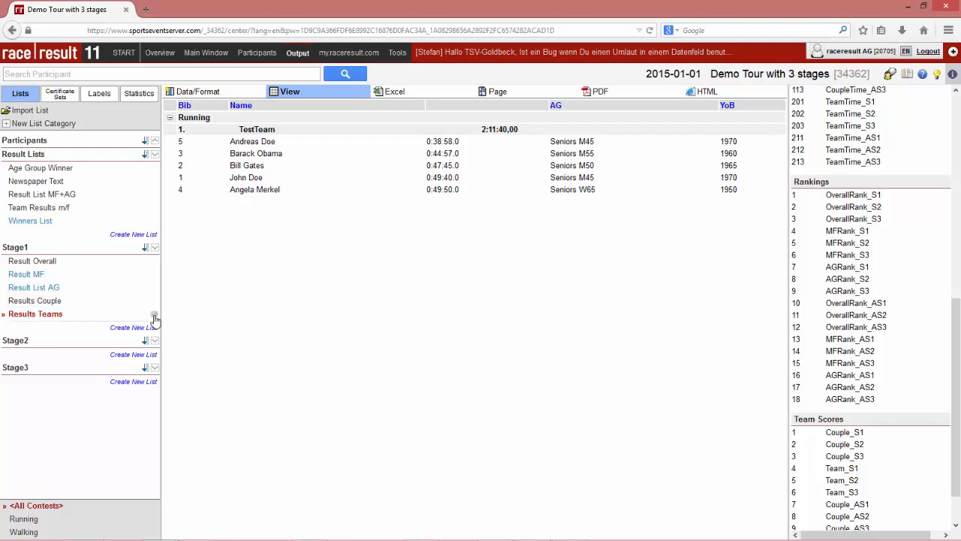
Copy the Results Teams list as "Results Teams2" and move the copy into the Stage2 category
{"action": "left_click", "coordinate": [154, 315]}
{"action": "left_click", "coordinate": [88, 346]}
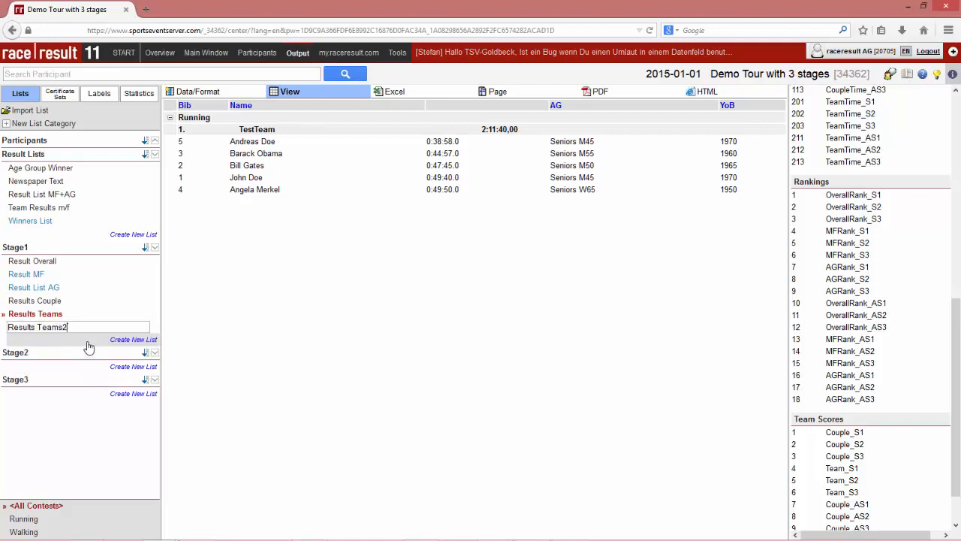
{"action": "type", "text": "2"}
{"action": "key", "text": "Return"}
{"action": "left_click", "coordinate": [75, 324]}
{"action": "left_click_drag", "start_coordinate": [75, 326], "coordinate": [68, 353]}
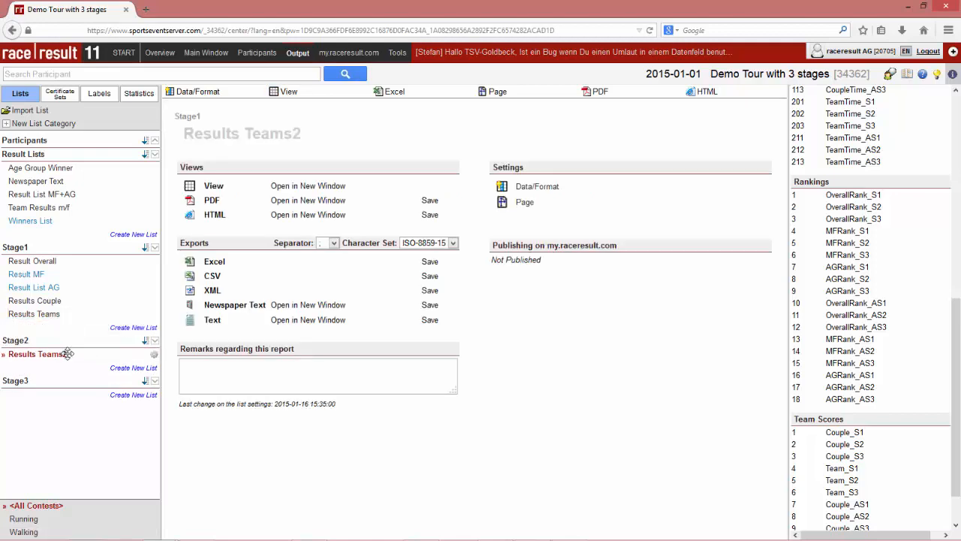
{"action": "left_click", "coordinate": [71, 302]}
{"action": "left_click", "coordinate": [156, 300]}
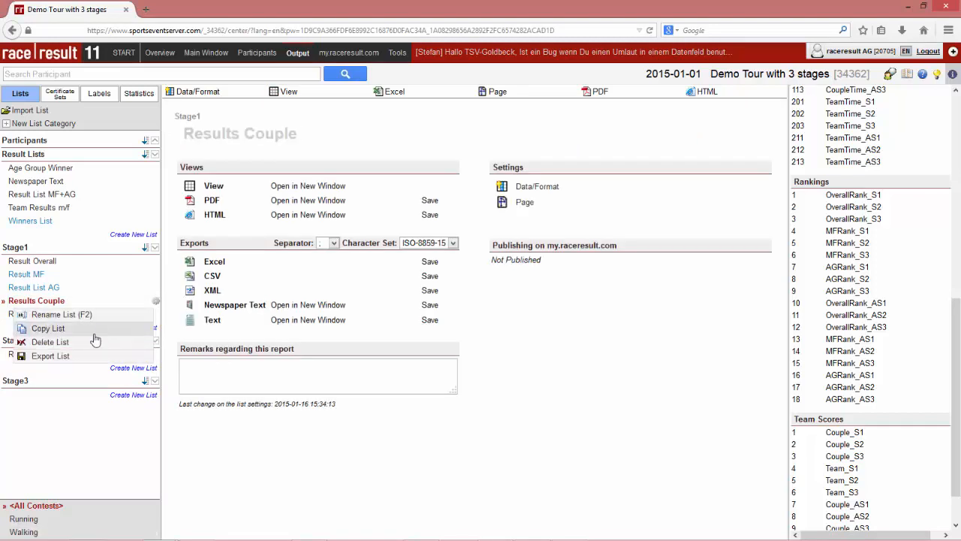
{"action": "left_click", "coordinate": [94, 333]}
{"action": "key", "text": "Escape"}
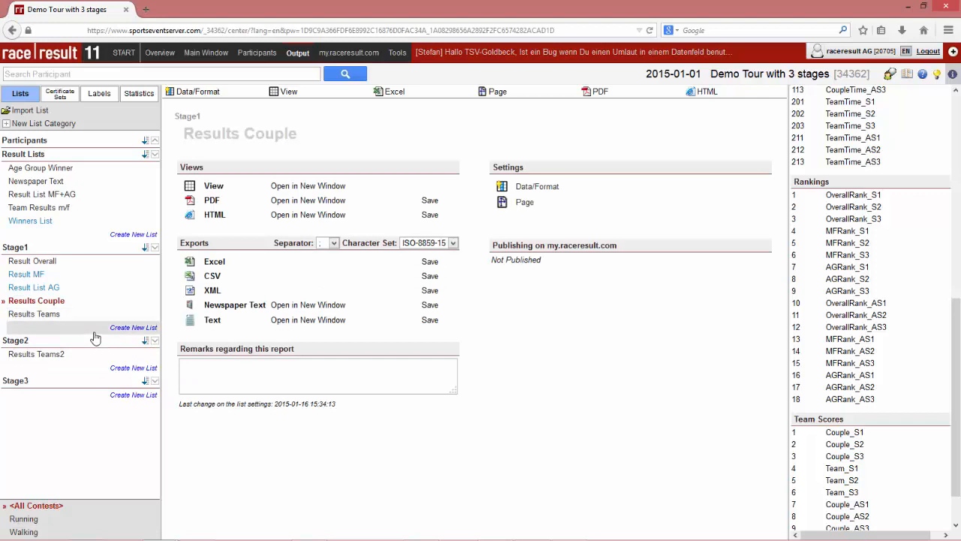
Copy the Results Couple list as "Results Couple2" and move the copy into the Stage2 category
{"action": "left_click", "coordinate": [155, 301]}
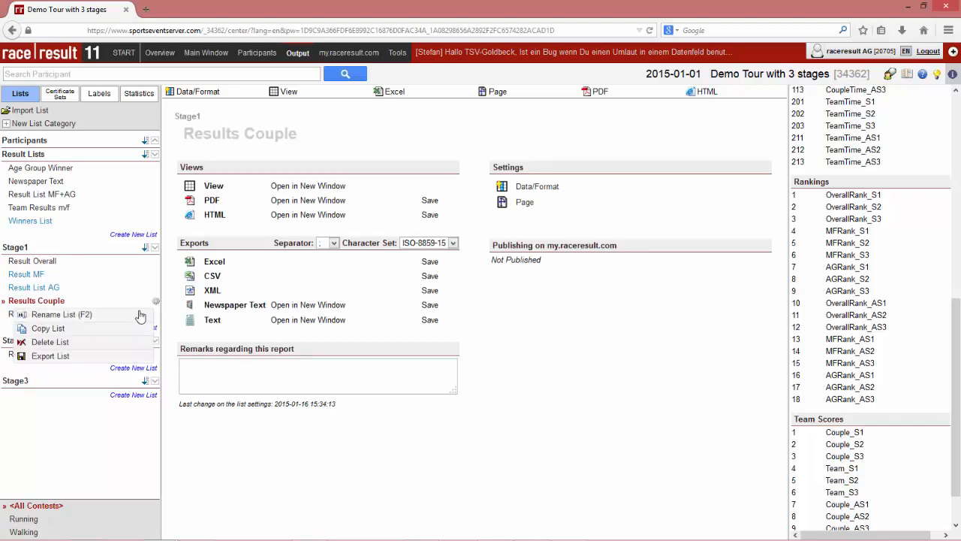
{"action": "left_click", "coordinate": [129, 328]}
{"action": "type", "text": "2"}
{"action": "key", "text": "Return"}
{"action": "left_click", "coordinate": [54, 312]}
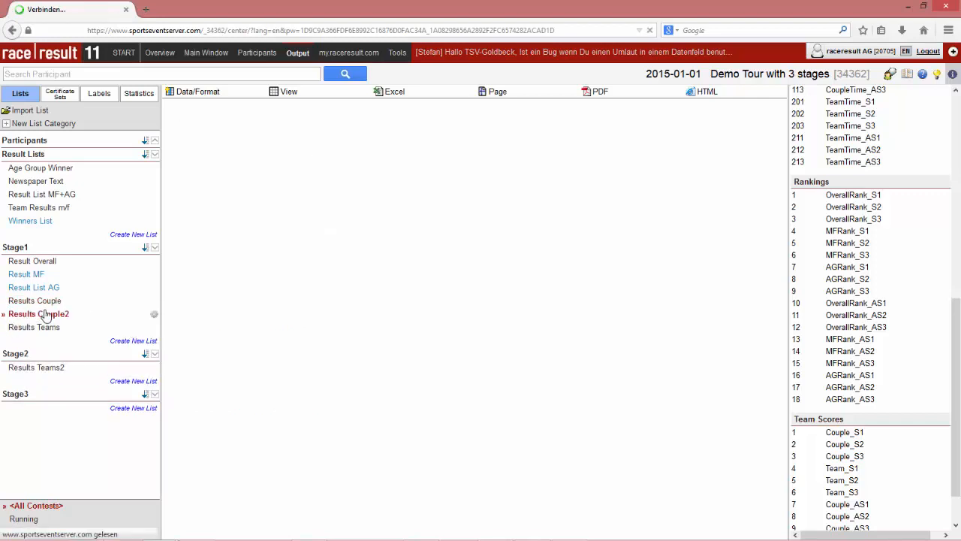
{"action": "left_click_drag", "start_coordinate": [51, 317], "coordinate": [47, 351]}
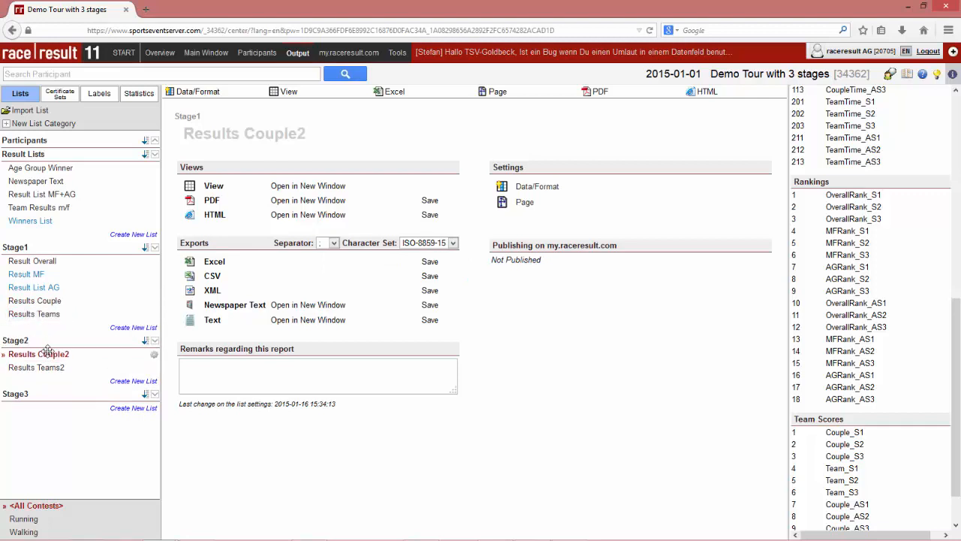
Copy the Stage1 Result List AG under the name "Result List AG2"
{"action": "left_click", "coordinate": [49, 288]}
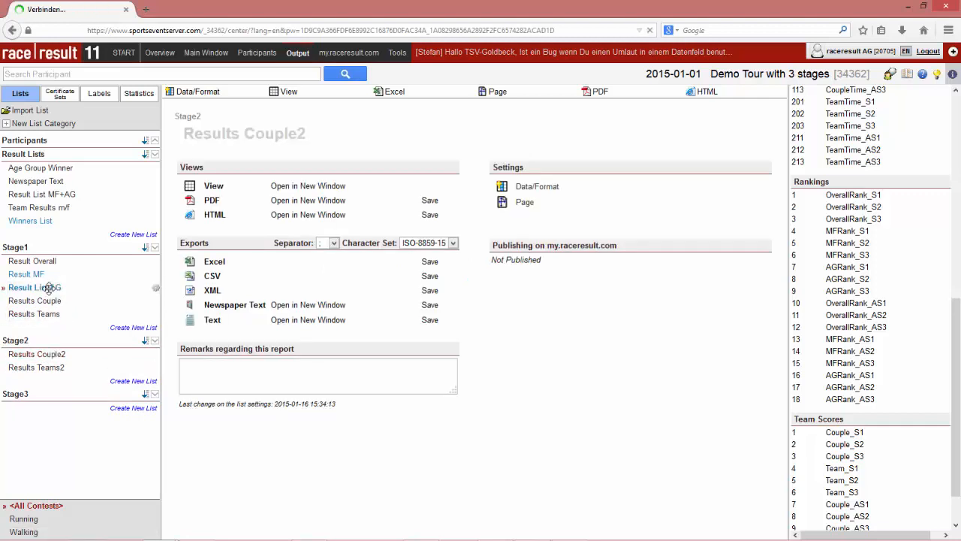
{"action": "left_click", "coordinate": [156, 288]}
{"action": "left_click", "coordinate": [128, 316]}
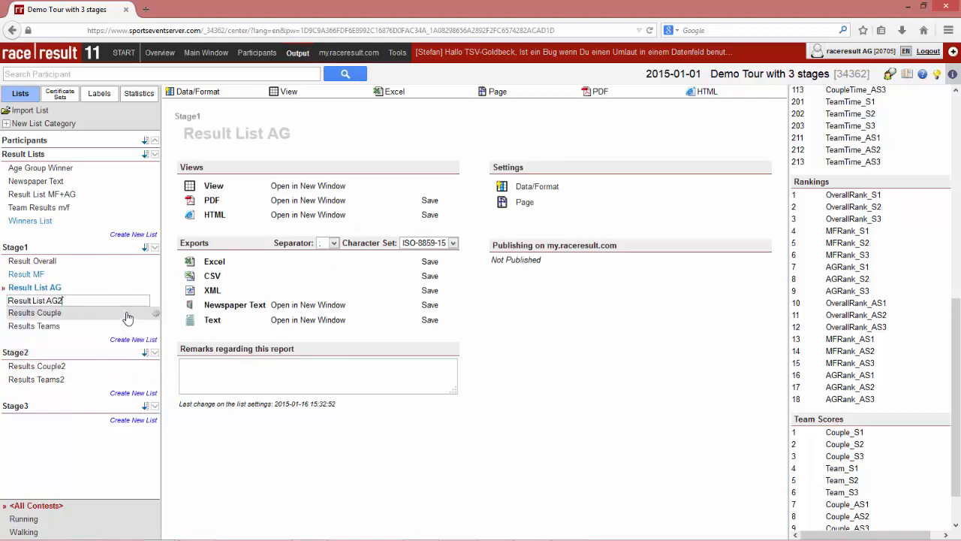
Confirm the copied list's name Result List AG2 and move it from Stage1 to the beginning of Stage2
{"action": "key", "text": "Return"}
{"action": "left_click", "coordinate": [41, 300]}
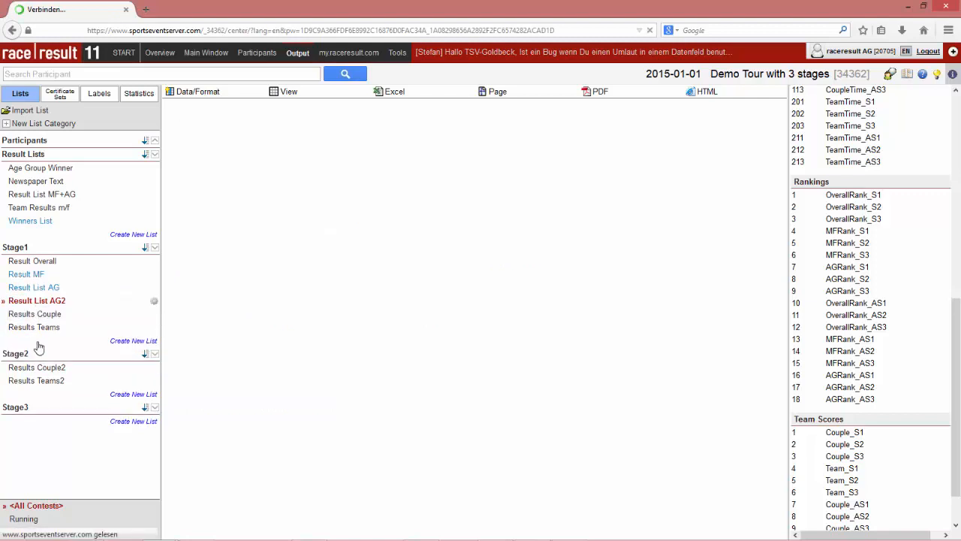
{"action": "left_click_drag", "start_coordinate": [47, 302], "coordinate": [38, 353]}
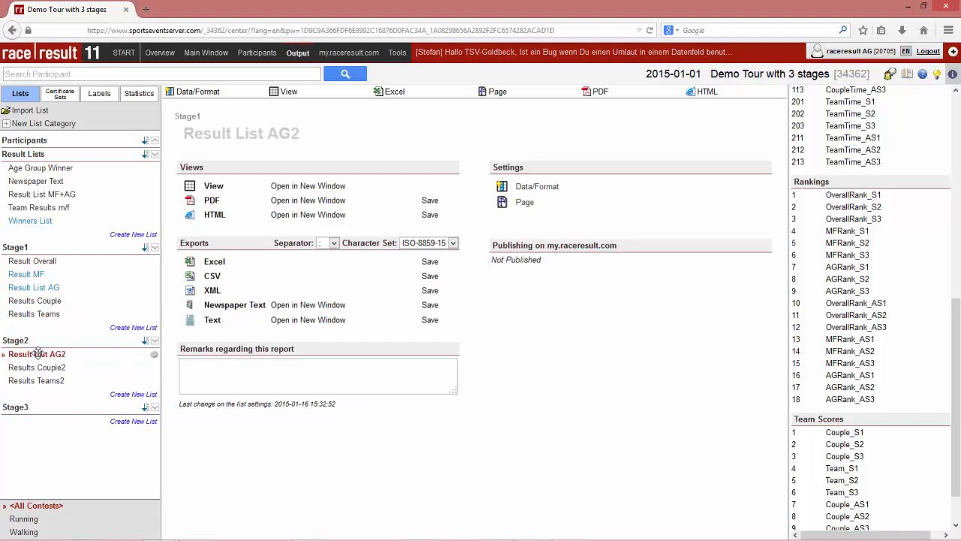
Duplicate the Stage1 list Result MF as Result MF2 and move the copy to the beginning of Stage2
{"action": "left_click", "coordinate": [84, 272]}
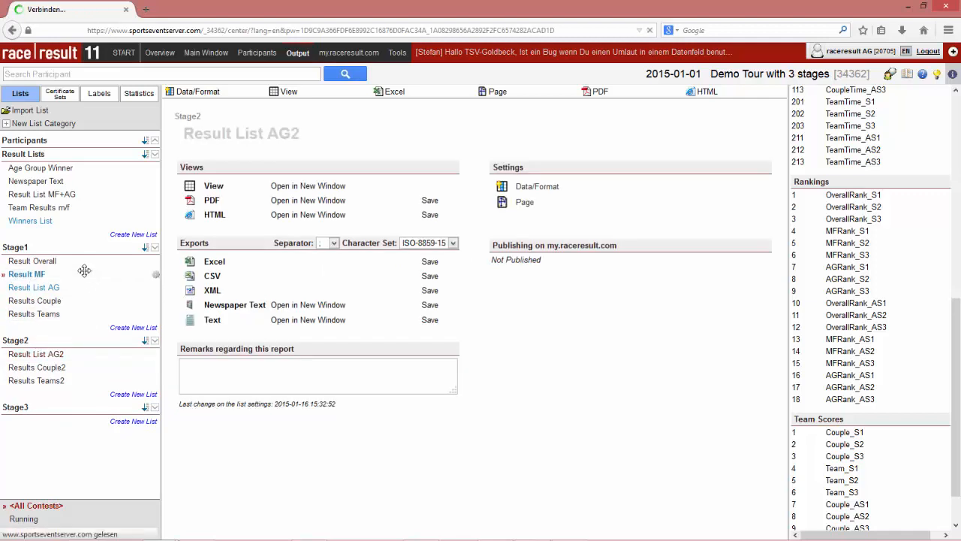
{"action": "left_click", "coordinate": [156, 274]}
{"action": "left_click", "coordinate": [121, 302]}
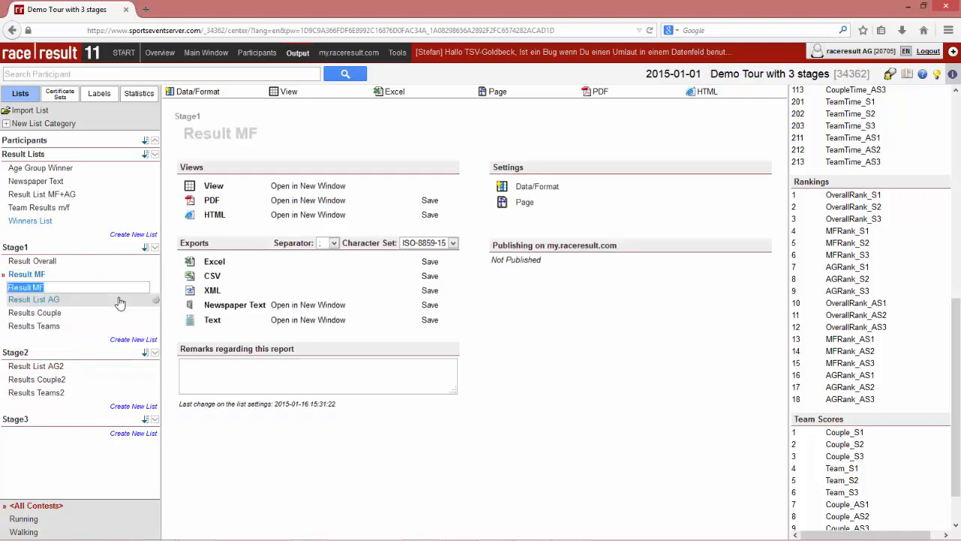
{"action": "key", "text": "End"}
{"action": "type", "text": "2"}
{"action": "key", "text": "Return"}
{"action": "left_click", "coordinate": [43, 291]}
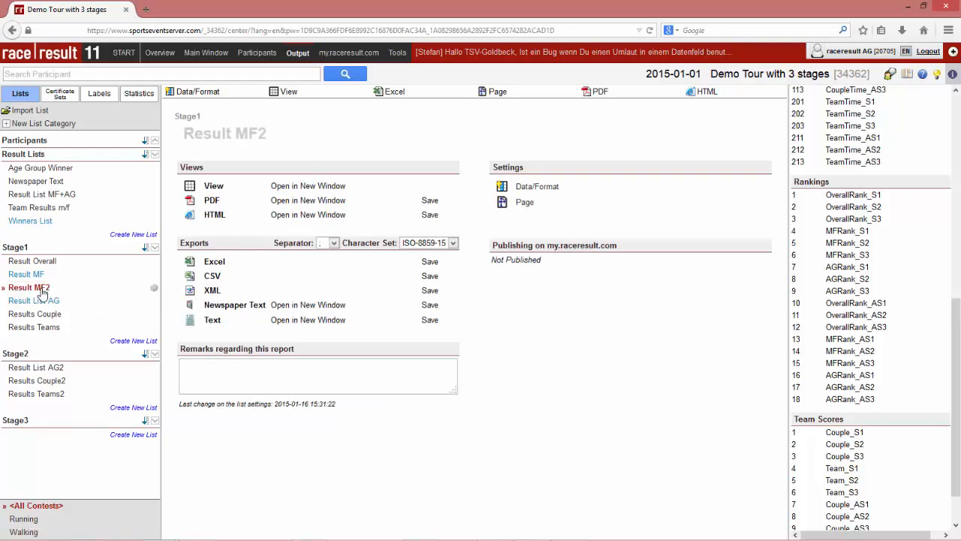
{"action": "left_click_drag", "start_coordinate": [43, 293], "coordinate": [32, 352]}
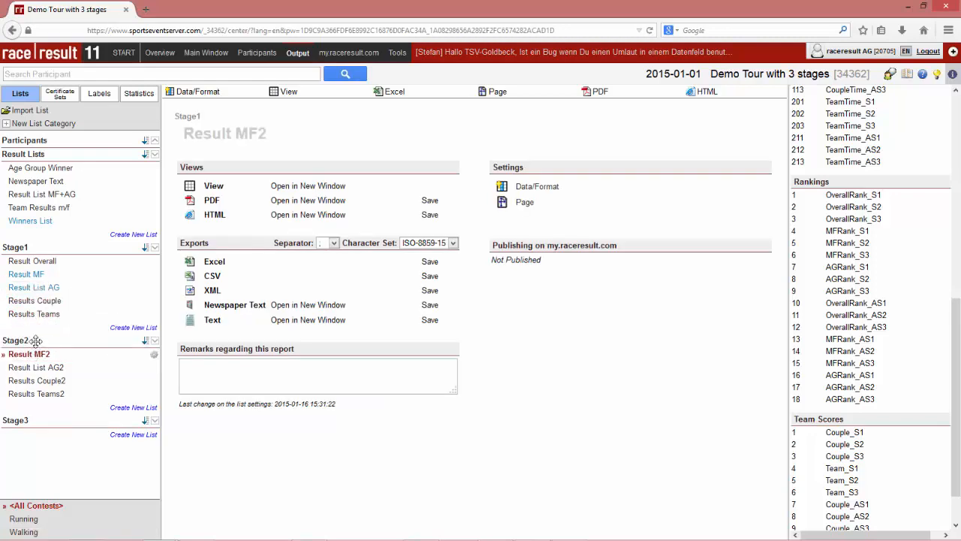
Duplicate the Stage1 list Result Overall as Result Overall2 and move the copy to the beginning of Stage2
{"action": "left_click", "coordinate": [47, 261]}
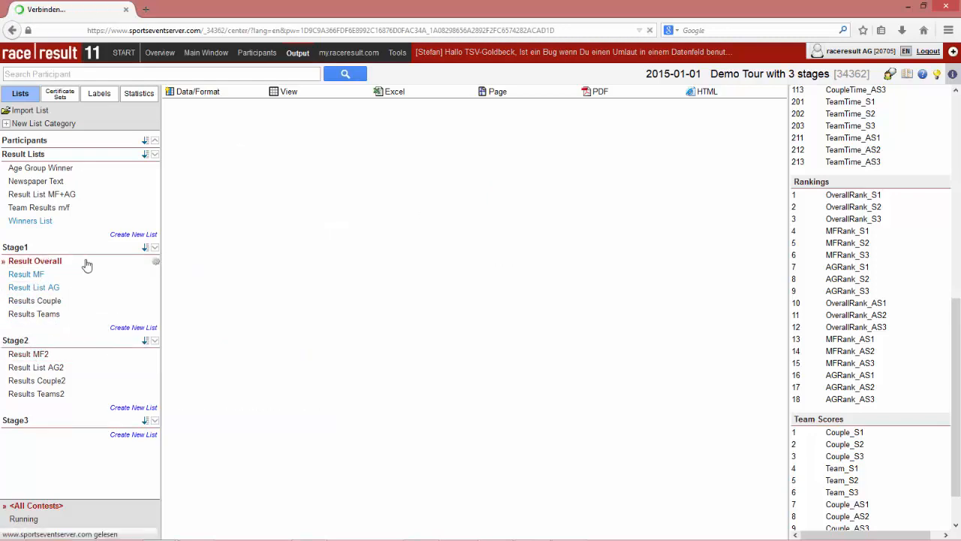
{"action": "left_click", "coordinate": [156, 261]}
{"action": "left_click", "coordinate": [48, 289]}
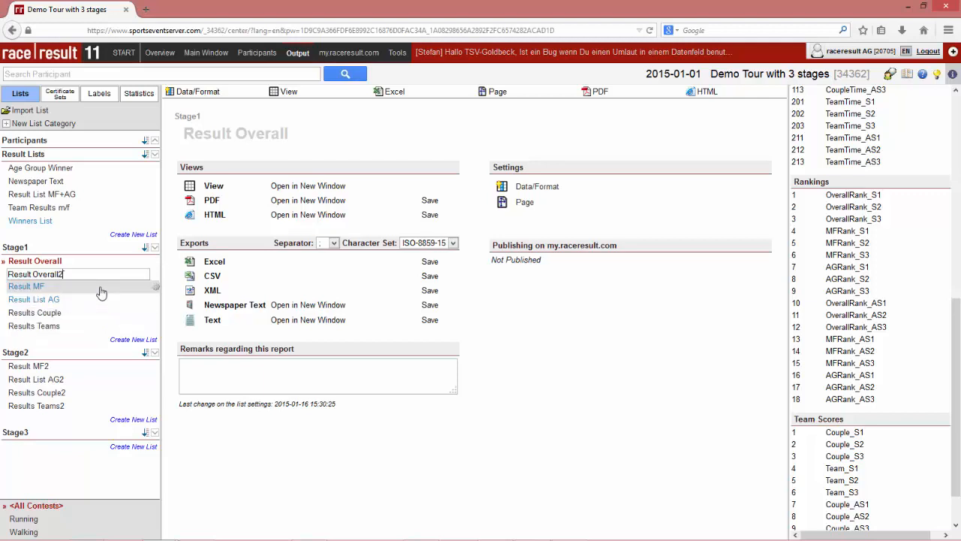
{"action": "key", "text": "Return"}
{"action": "left_click", "coordinate": [54, 275]}
{"action": "left_click_drag", "start_coordinate": [54, 276], "coordinate": [53, 353]}
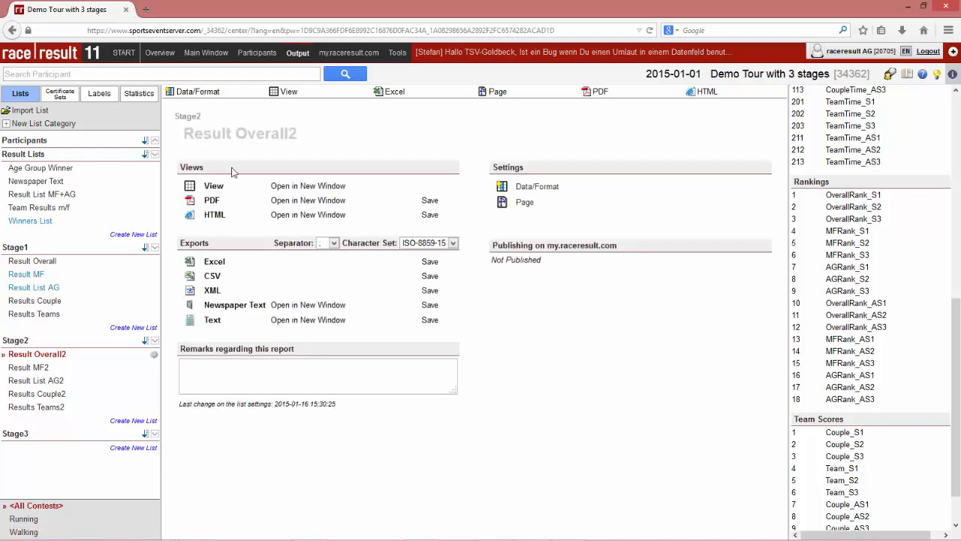
In Result Overall2, set the rank sorting criterion to OverallRank_S2 and the Rank column's data to OverallRank_S2p
{"action": "left_click", "coordinate": [236, 91]}
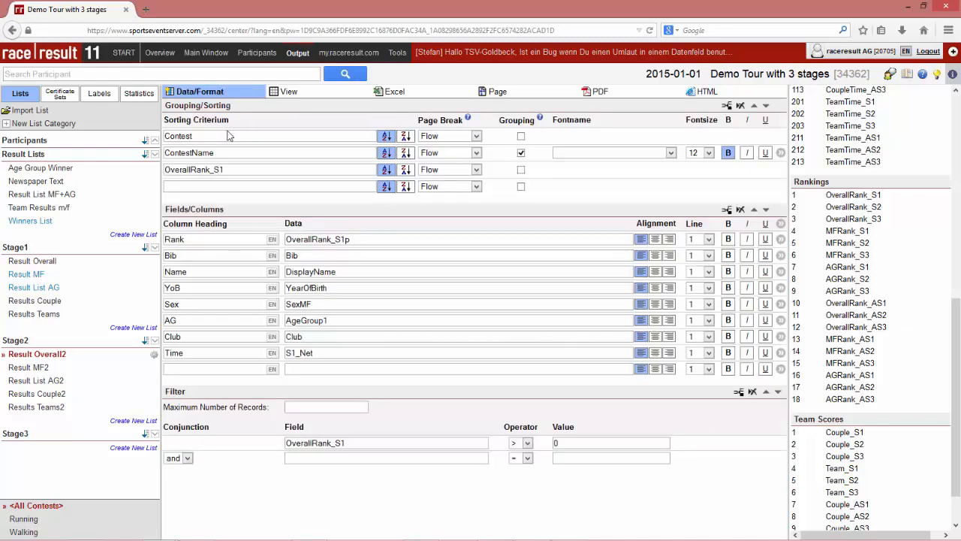
{"action": "left_click", "coordinate": [238, 169]}
{"action": "key", "text": "BackSpace"}
{"action": "type", "text": "2"}
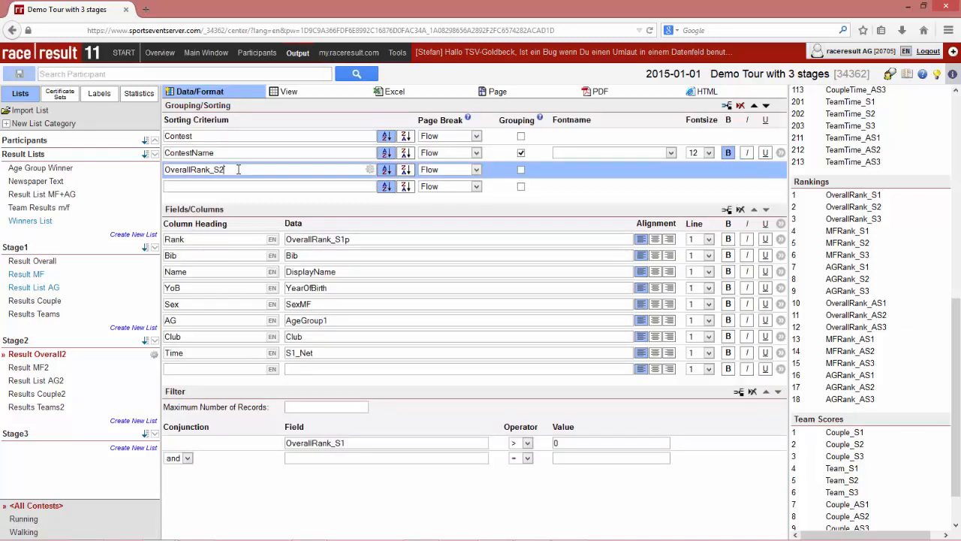
{"action": "left_click", "coordinate": [347, 241]}
{"action": "key", "text": "BackSpace"}
{"action": "type", "text": "2"}
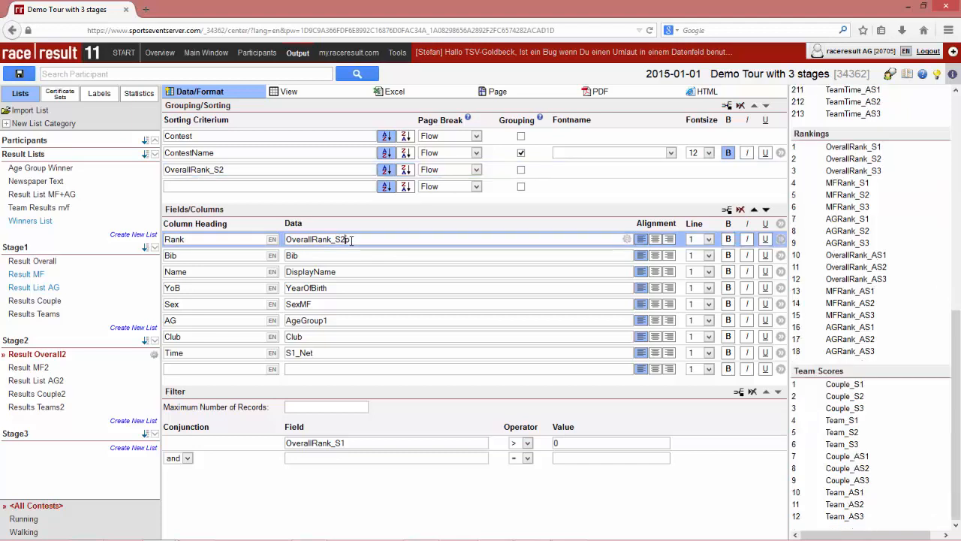
Set Result Overall2's Time column to S2_Net and its filter field to OverallRank_S2, and view the resulting list
{"action": "left_click", "coordinate": [300, 353]}
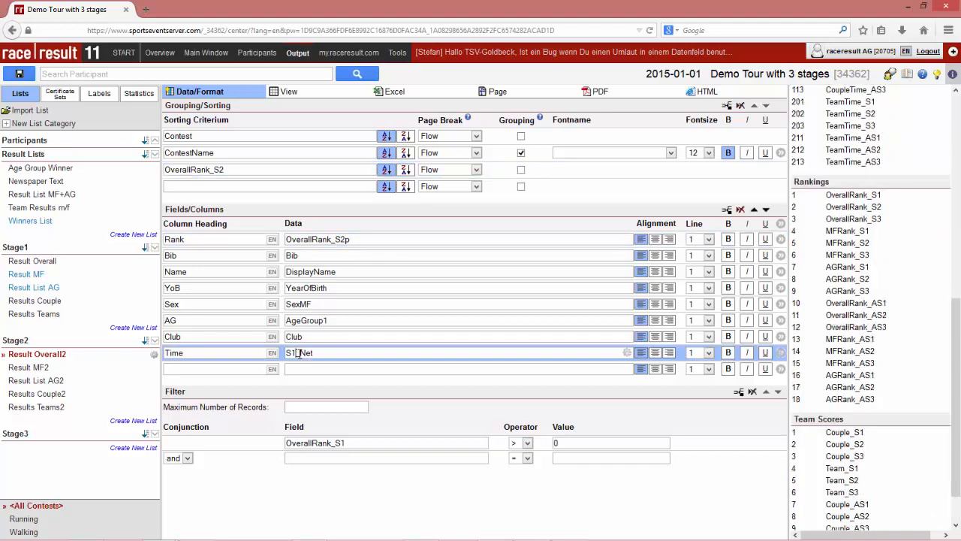
{"action": "key", "text": "BackSpace"}
{"action": "type", "text": "2"}
{"action": "left_click", "coordinate": [353, 443]}
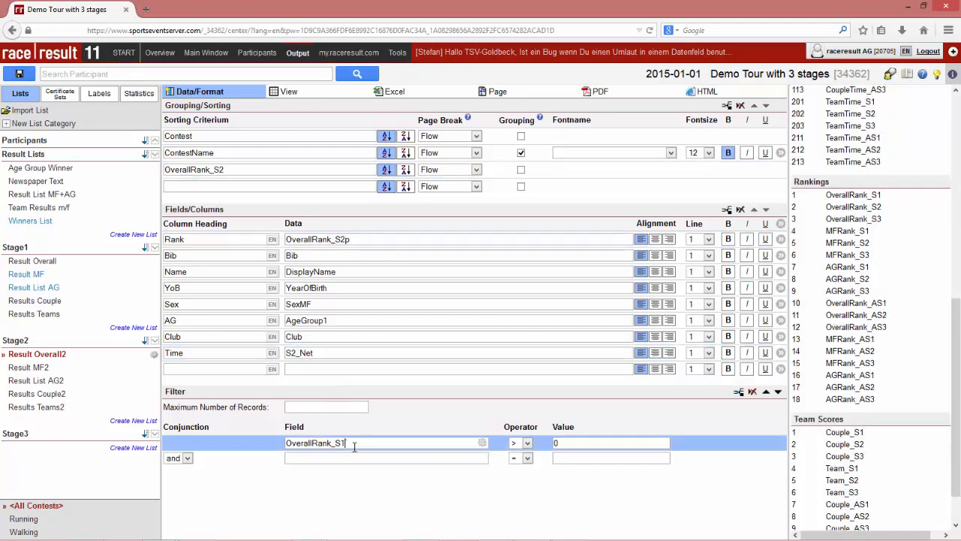
{"action": "key", "text": "BackSpace"}
{"action": "type", "text": "2"}
{"action": "left_click", "coordinate": [299, 91]}
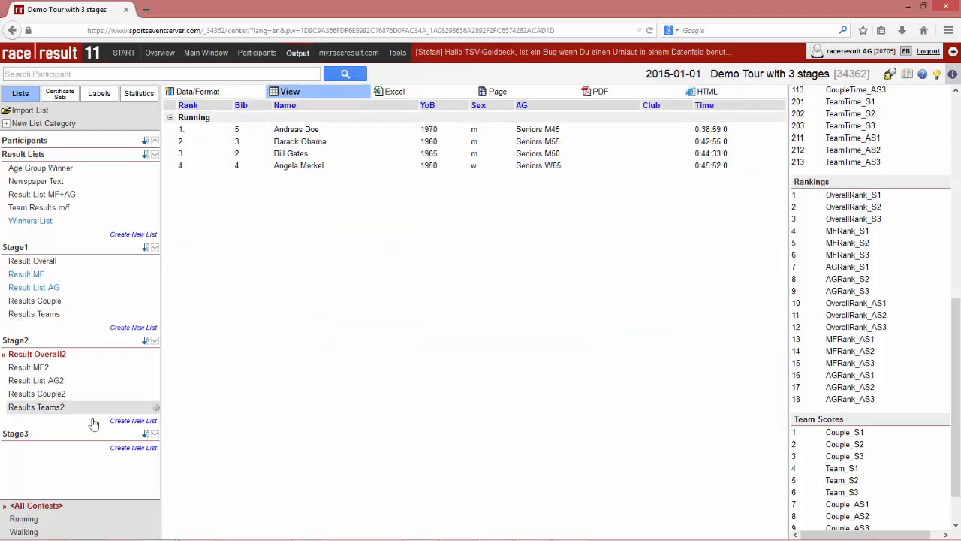
In Result MF2, set the rank sorting criterion to MFRank_S2 and the MFRank column's data to MFRank_S2p
{"action": "left_click", "coordinate": [75, 366]}
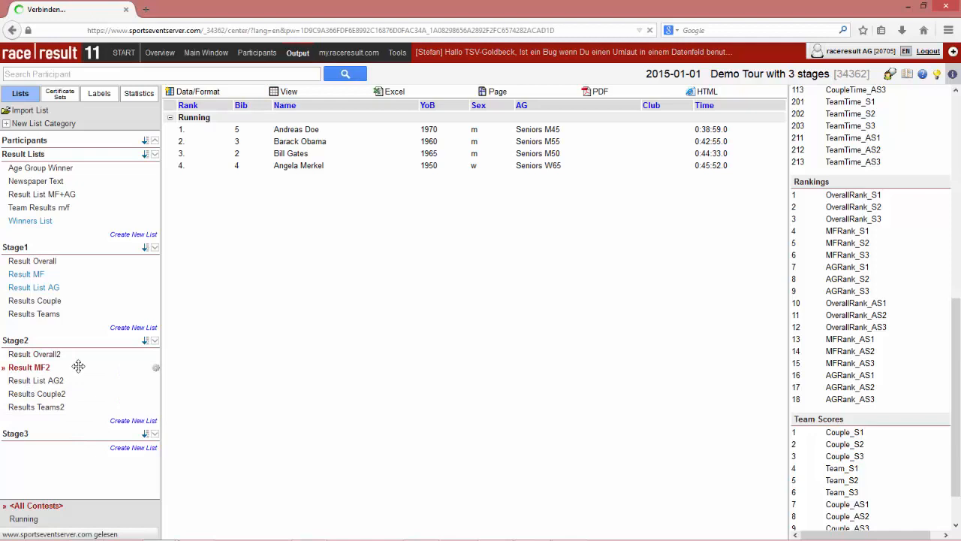
{"action": "left_click", "coordinate": [234, 92]}
{"action": "left_click", "coordinate": [233, 188]}
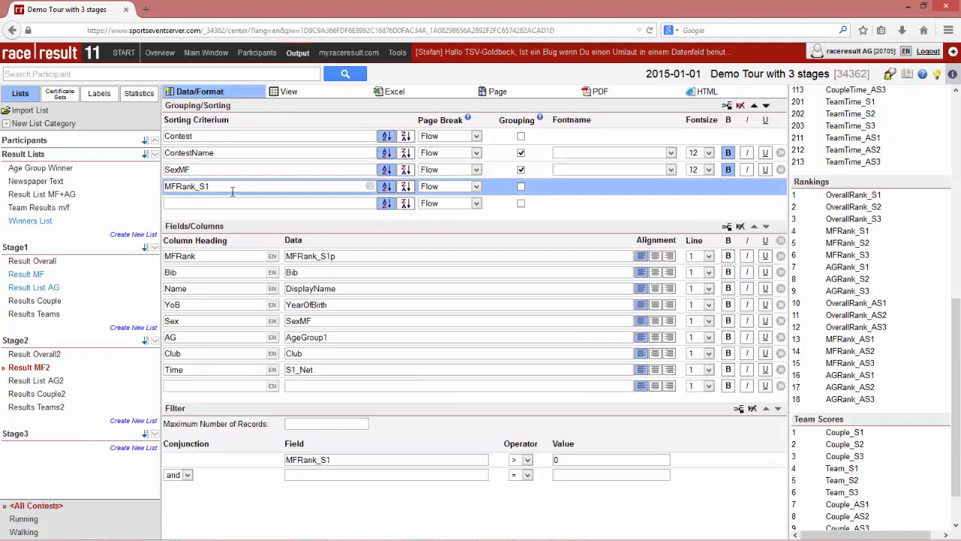
{"action": "type", "text": "2"}
{"action": "key", "text": "Left"}
{"action": "key", "text": "BackSpace"}
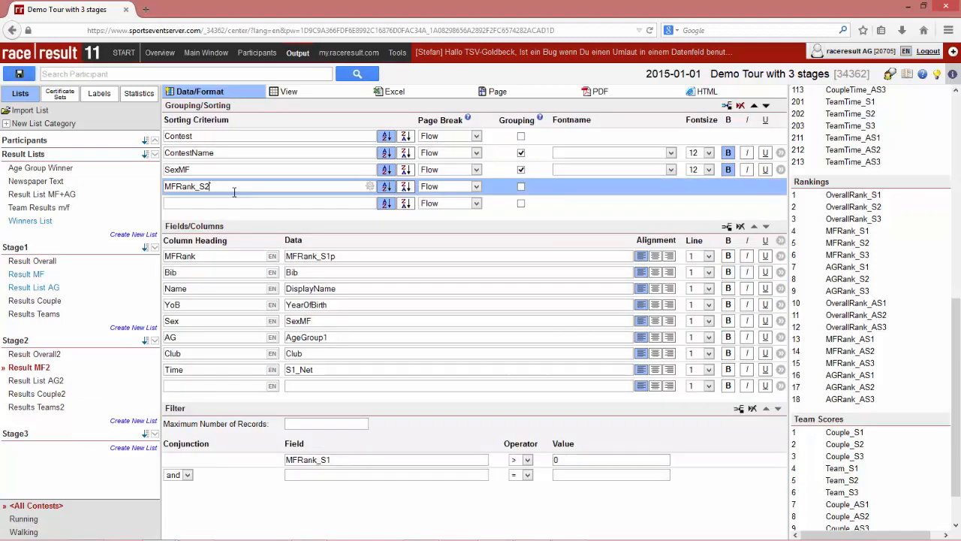
{"action": "left_click", "coordinate": [331, 256]}
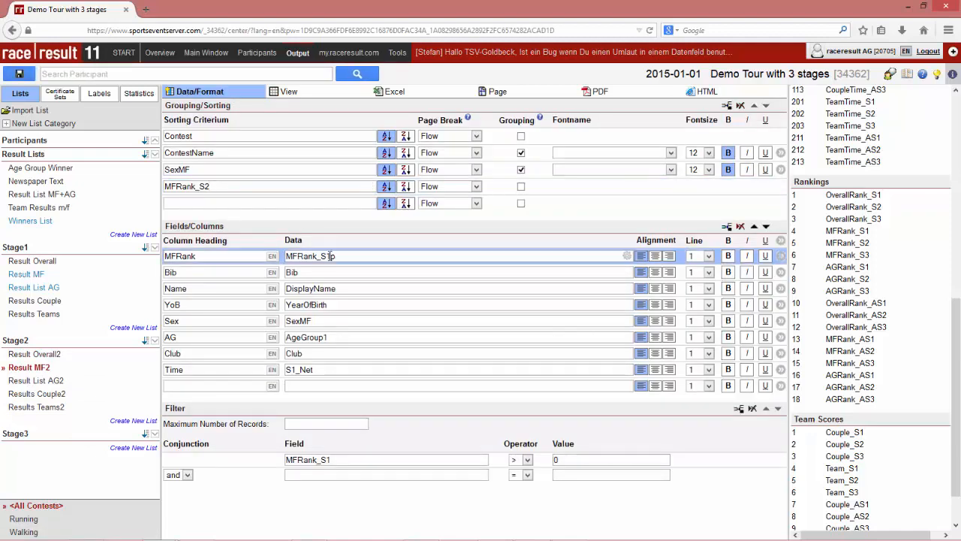
Set Result MF2's Time column to S2_Net and its filter field to MFRank_S2
{"action": "left_click", "coordinate": [296, 370]}
{"action": "key", "text": "BackSpace"}
{"action": "type", "text": "2"}
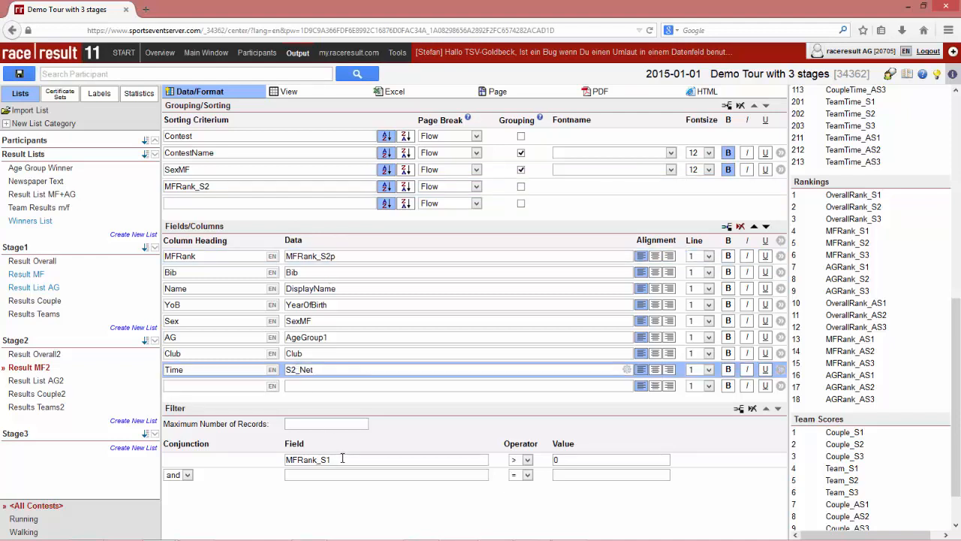
{"action": "left_click", "coordinate": [344, 459]}
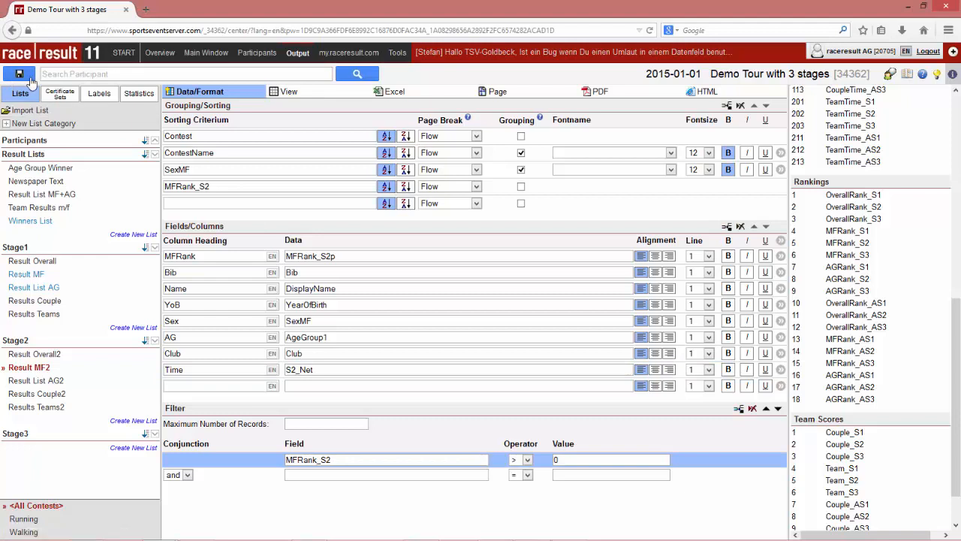
In Result List AG2, set the rank sorting criterion to AGRank_S2 and the AGRank column's data to AGRank_S2p
{"action": "left_click", "coordinate": [45, 381]}
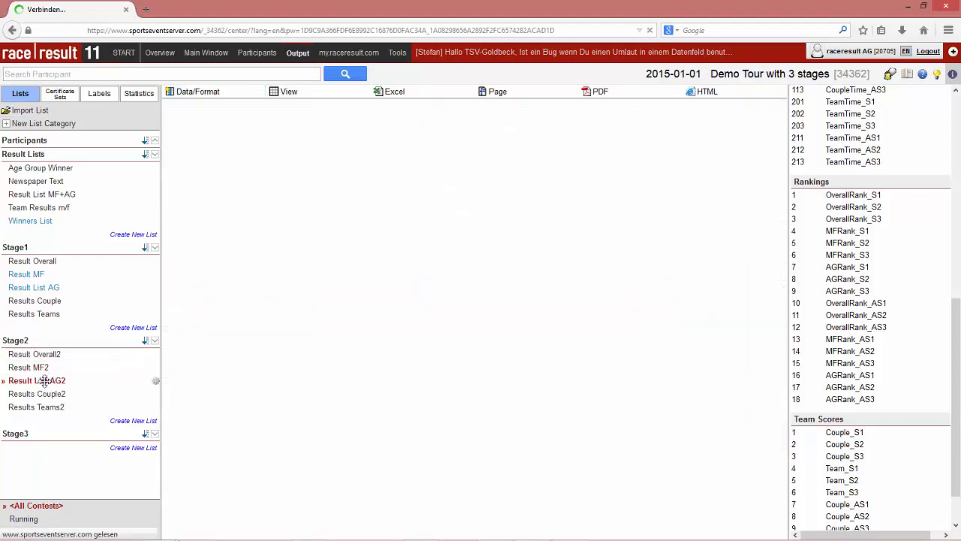
{"action": "left_click", "coordinate": [213, 98]}
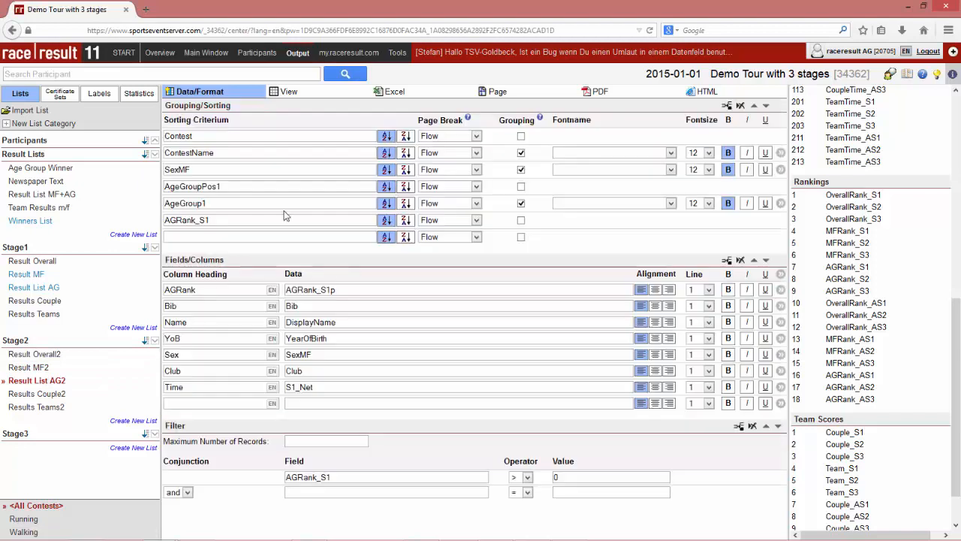
{"action": "left_click", "coordinate": [229, 219]}
{"action": "key", "text": "BackSpace"}
{"action": "type", "text": "2"}
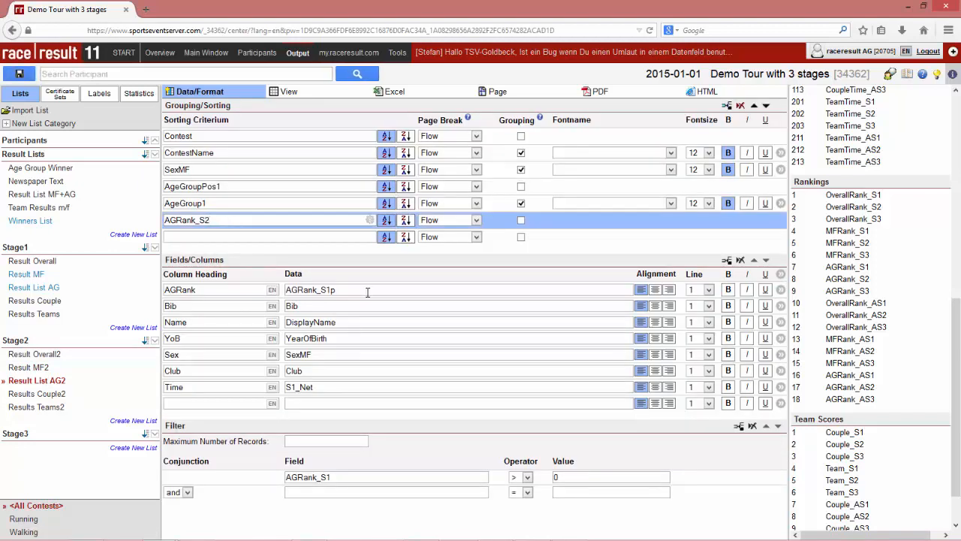
{"action": "left_click", "coordinate": [367, 290]}
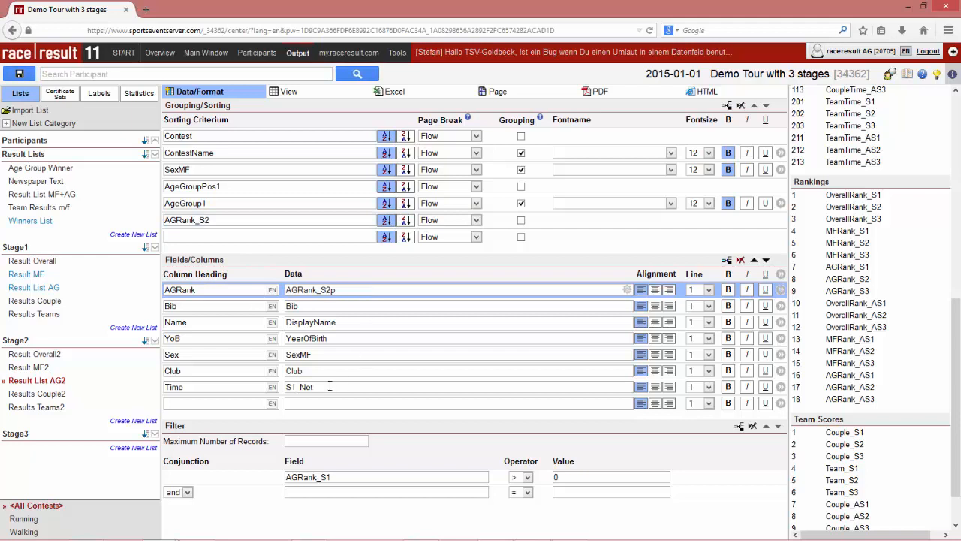
Set Result List AG2's Time column to S2_Net and its filter field to AGRank_S2, and save the list
{"action": "left_click", "coordinate": [298, 387]}
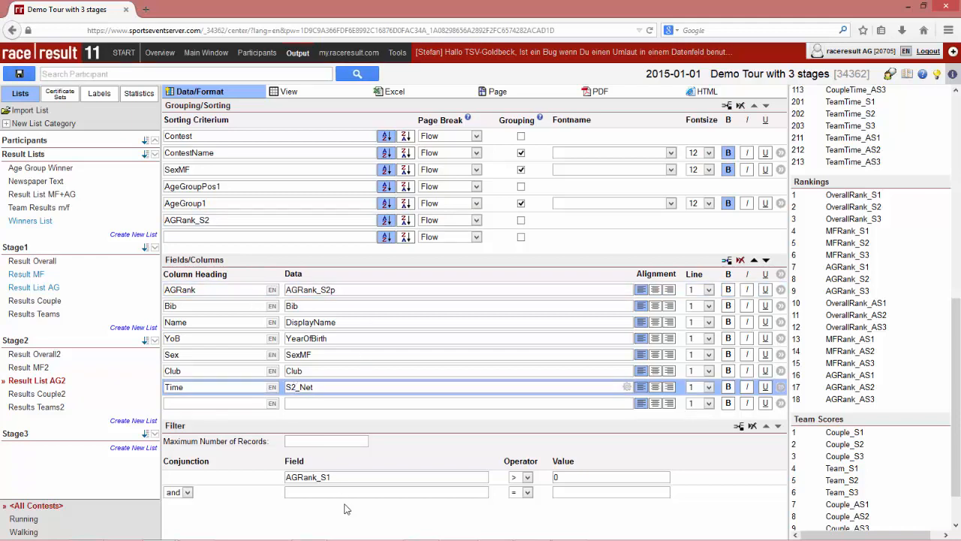
{"action": "left_click", "coordinate": [347, 477]}
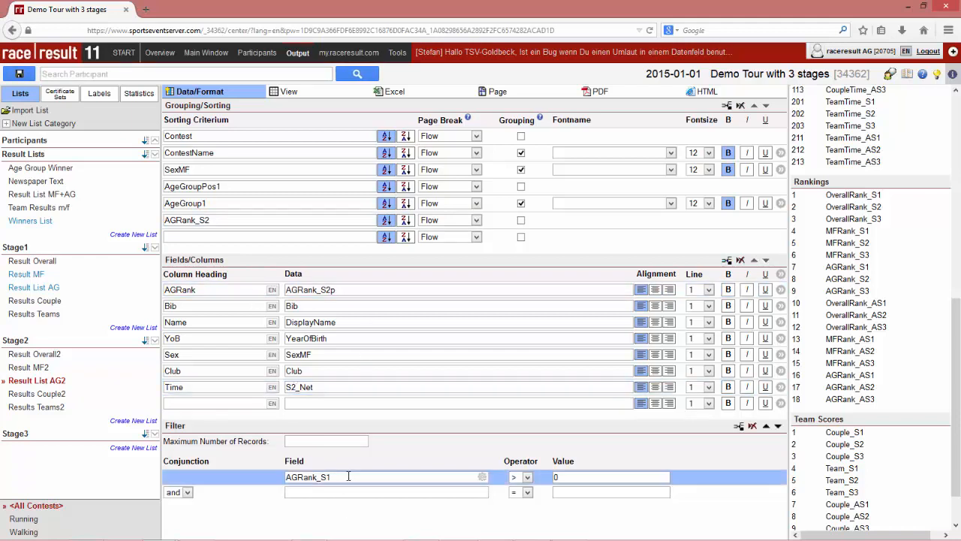
{"action": "left_click", "coordinate": [18, 75]}
In the Stage2 list Results Couple2, set the rank sorting criterion to TS2.Rank
{"action": "left_click", "coordinate": [45, 395]}
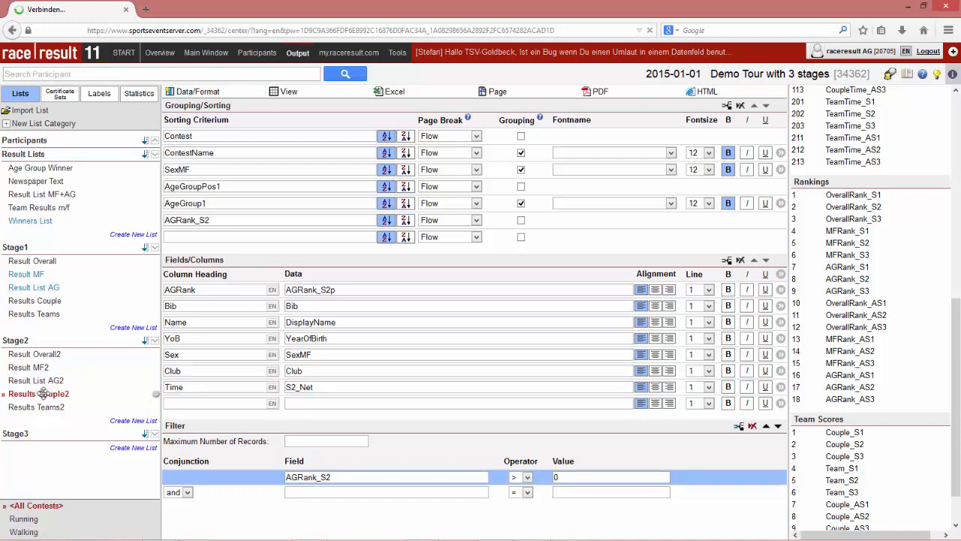
{"action": "left_click", "coordinate": [212, 97]}
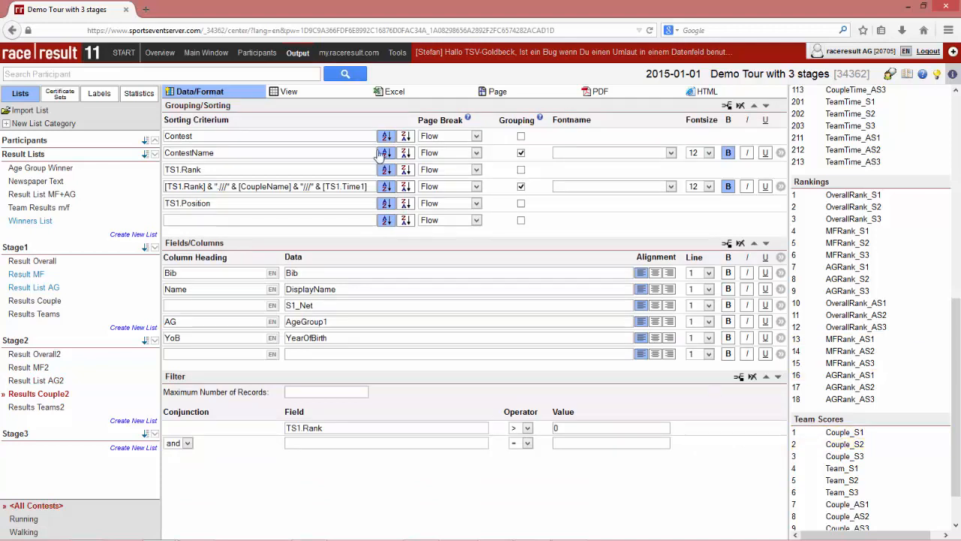
{"action": "left_click", "coordinate": [180, 170]}
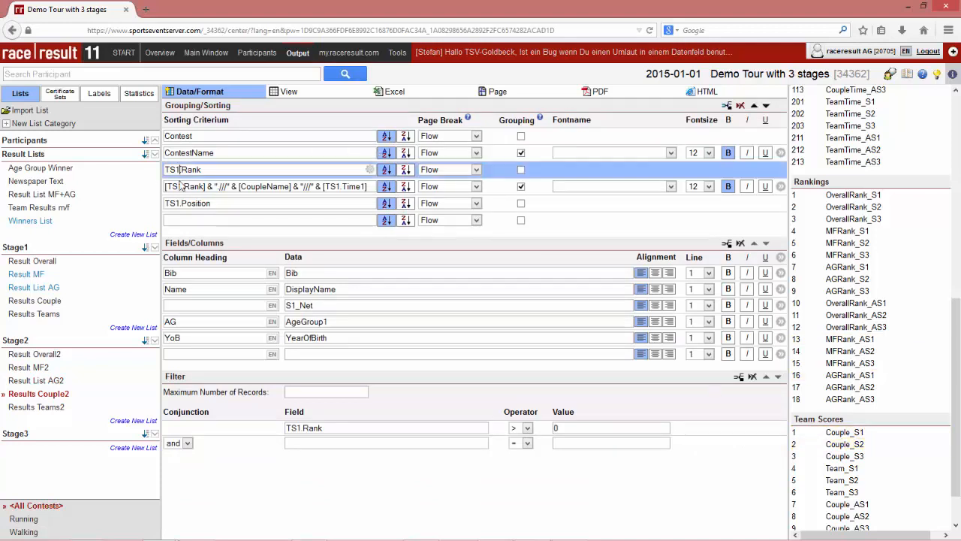
{"action": "key", "text": "BackSpace"}
{"action": "type", "text": "2"}
Switch the couple grouping expression to TS2.Rank and TS2.Time1, and set the position sorting criterion to TS2.Position
{"action": "left_click", "coordinate": [180, 188]}
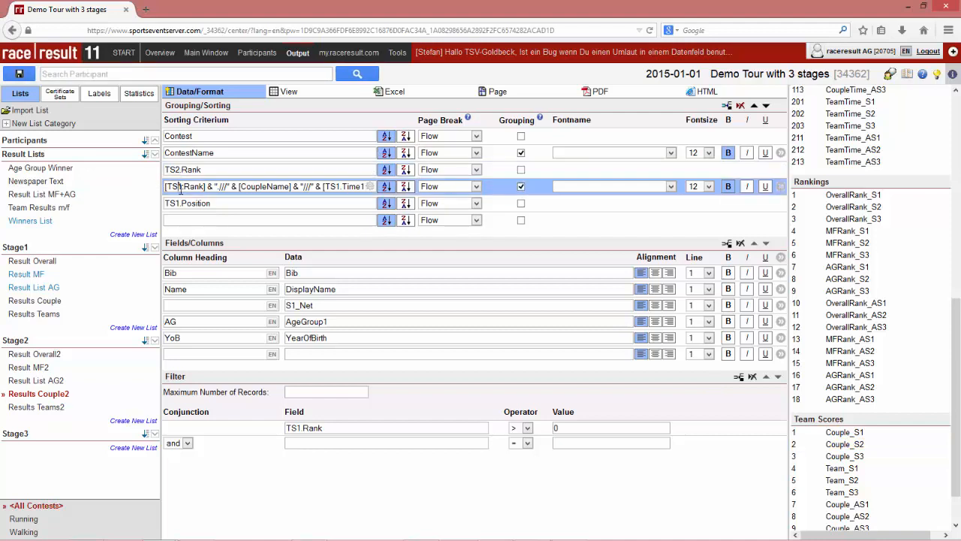
{"action": "key", "text": "BackSpace"}
{"action": "type", "text": "2"}
{"action": "left_click", "coordinate": [340, 188]}
{"action": "key", "text": "BackSpace"}
{"action": "type", "text": "2"}
{"action": "left_click", "coordinate": [178, 204]}
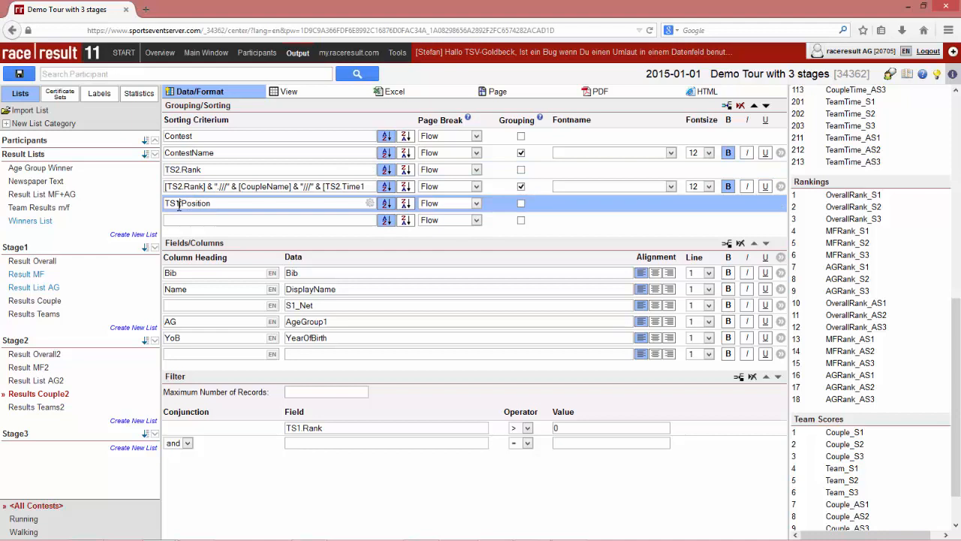
Set Results Couple2's unlabelled time column to S2_Net and its filter field to TS2.Rank
{"action": "left_click", "coordinate": [296, 305]}
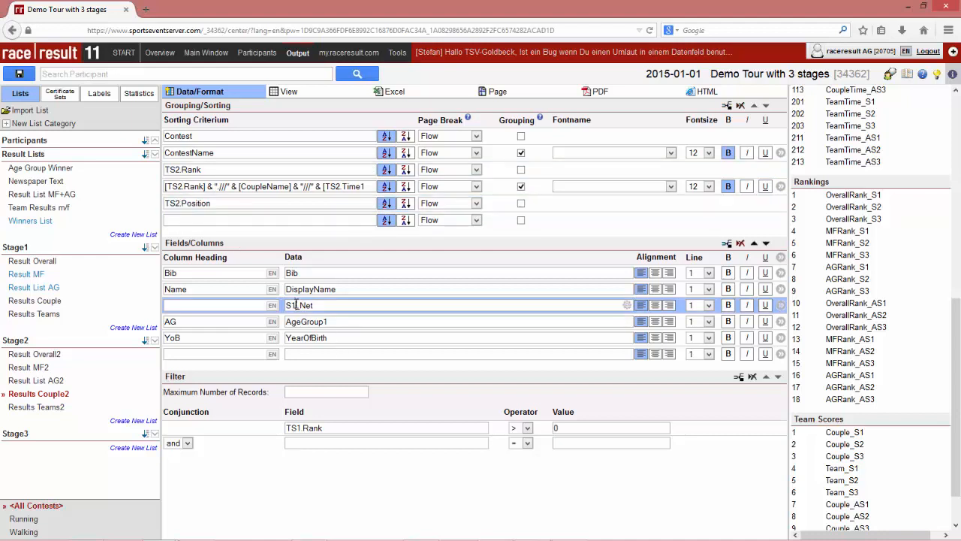
{"action": "left_click", "coordinate": [299, 428]}
{"action": "key", "text": "BackSpace"}
{"action": "type", "text": "2"}
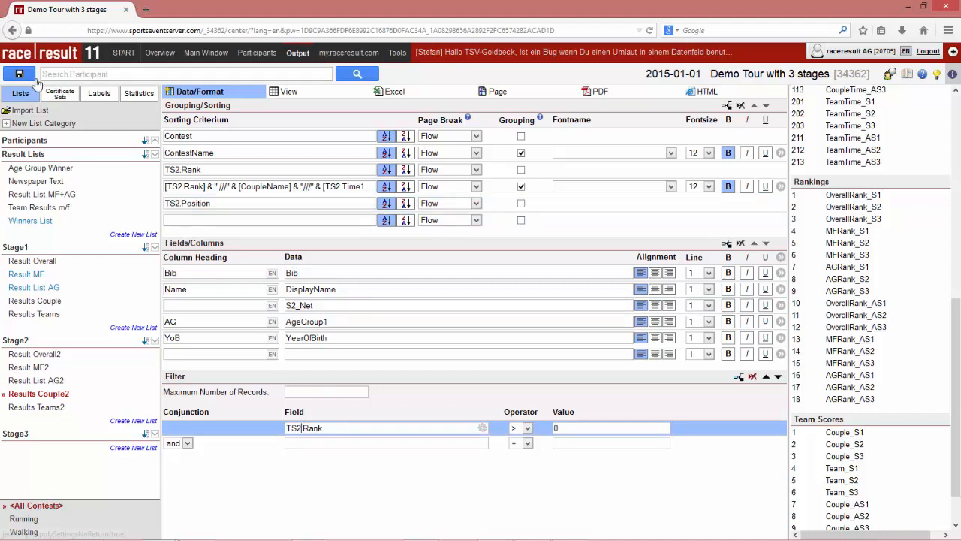
In the data settings of the Stage2 list Results Teams2, set the rank sorting criterion to TS5.Rank
{"action": "left_click", "coordinate": [38, 407]}
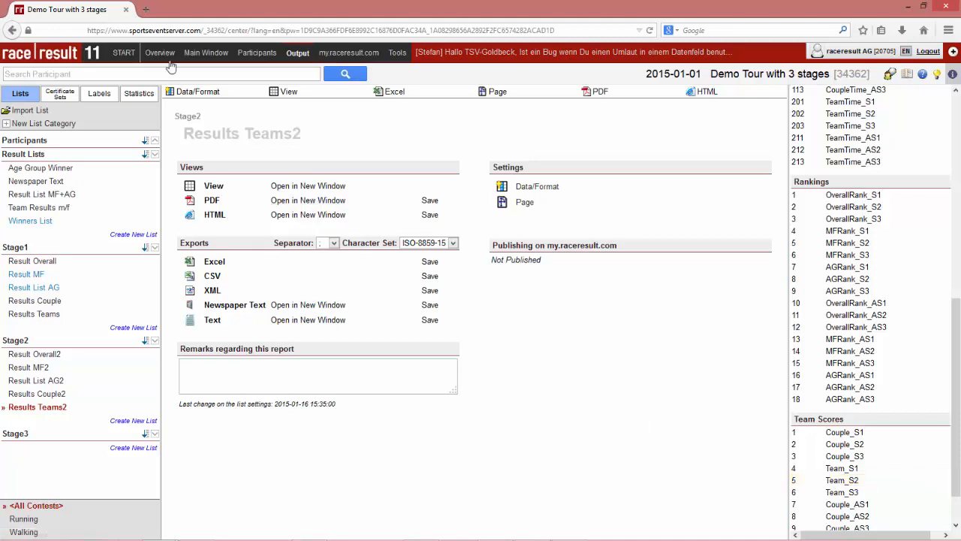
{"action": "left_click", "coordinate": [191, 93]}
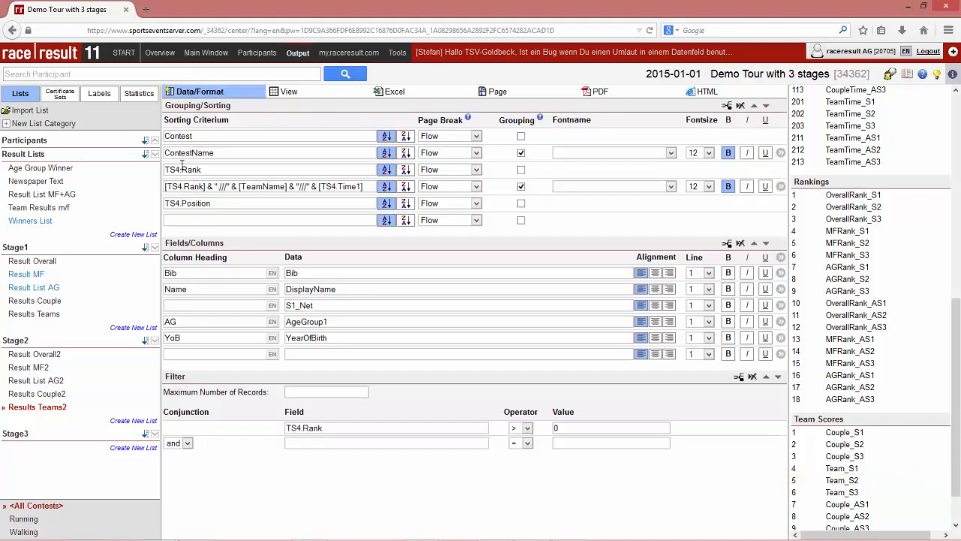
{"action": "left_click", "coordinate": [182, 168]}
{"action": "key", "text": "BackSpace"}
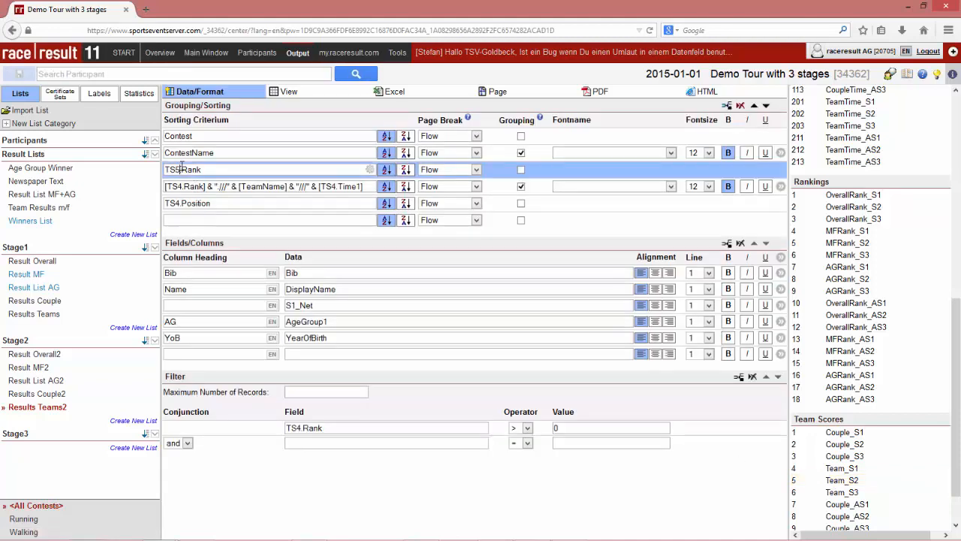
{"action": "type", "text": "5"}
Switch the team grouping expression to TS5.Rank and TS5.Time1, and set the position sorting criterion to TS5.Position
{"action": "left_click", "coordinate": [181, 187]}
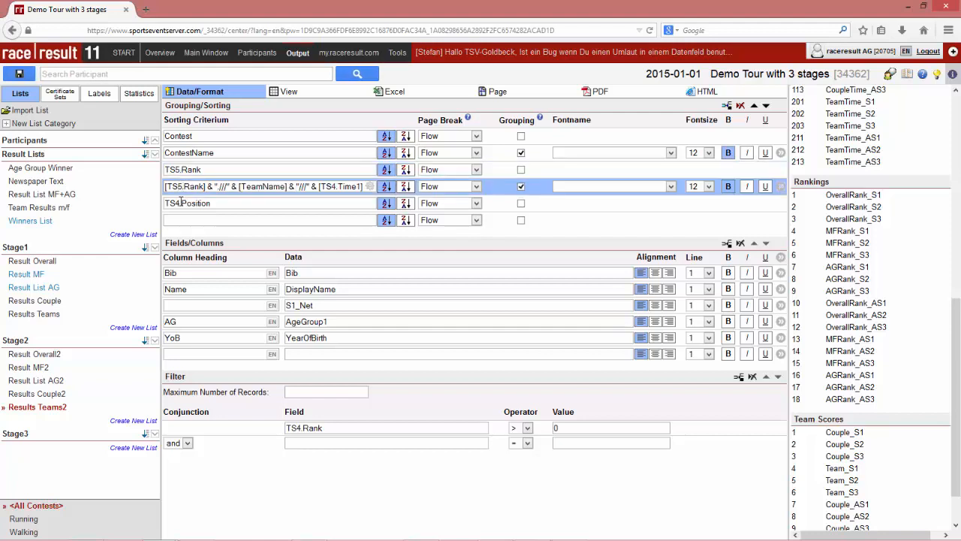
{"action": "left_click", "coordinate": [181, 203]}
{"action": "key", "text": "BackSpace"}
{"action": "type", "text": "5."}
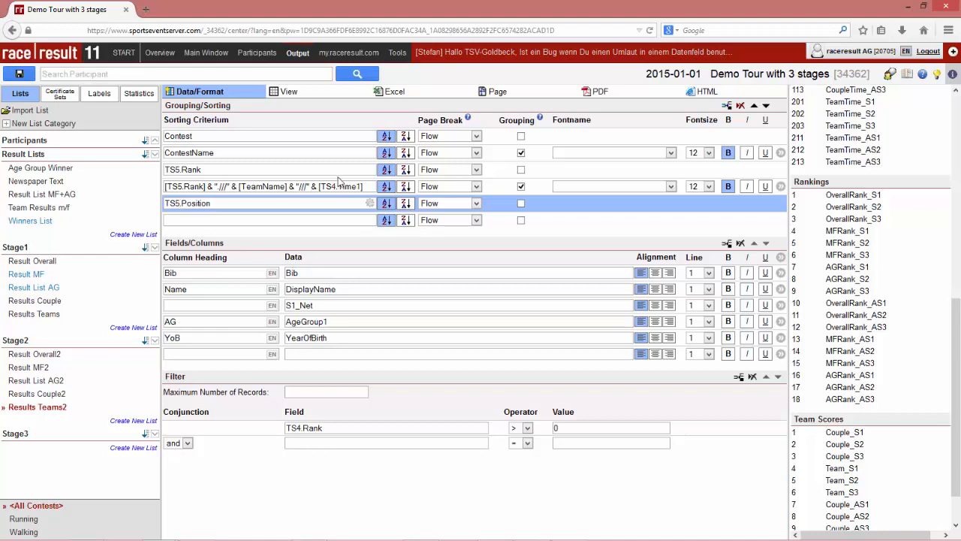
{"action": "left_click", "coordinate": [333, 186]}
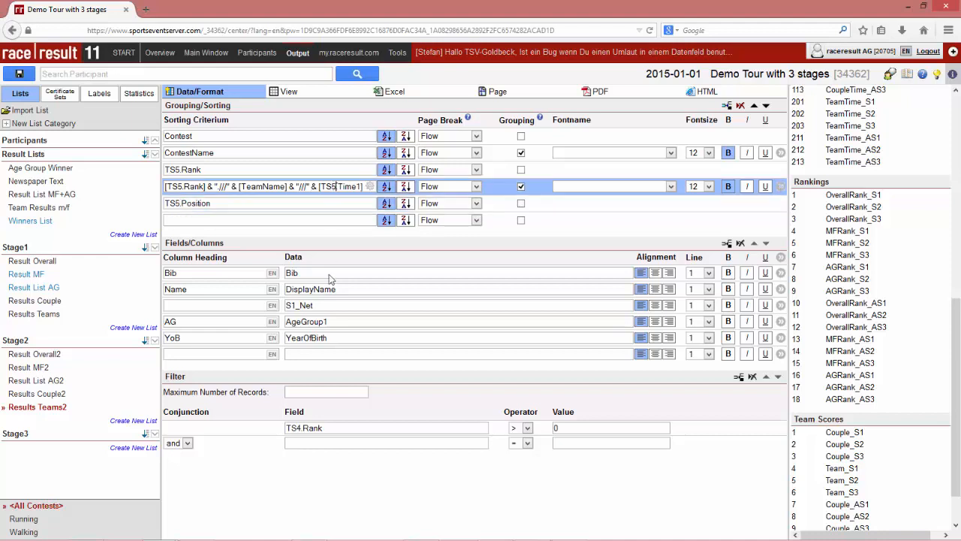
Set Results Teams2's unlabelled time column to S2_Net and its filter field to TS5.Rank, and save the list
{"action": "left_click", "coordinate": [295, 305]}
{"action": "key", "text": "BackSpace"}
{"action": "type", "text": "2"}
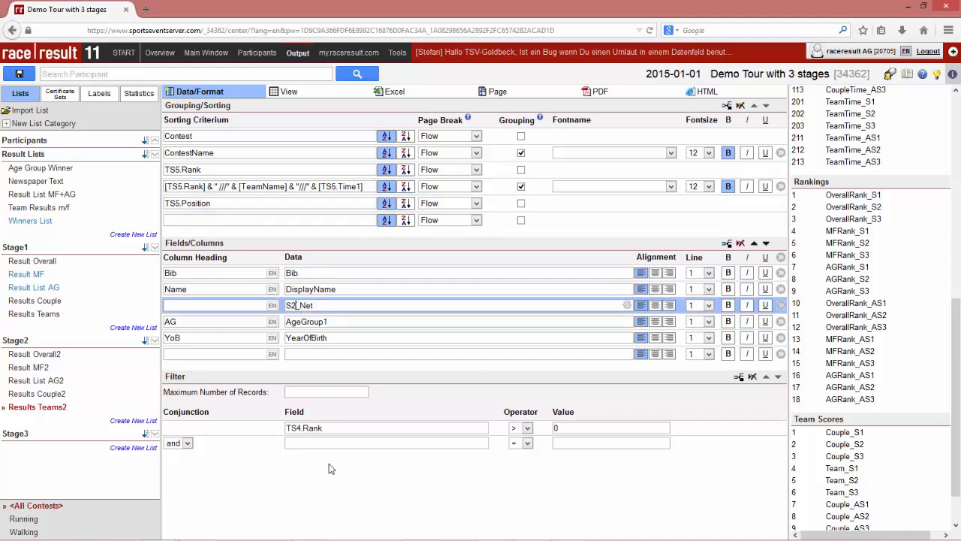
{"action": "left_click", "coordinate": [301, 428]}
{"action": "key", "text": "BackSpace"}
{"action": "type", "text": "5"}
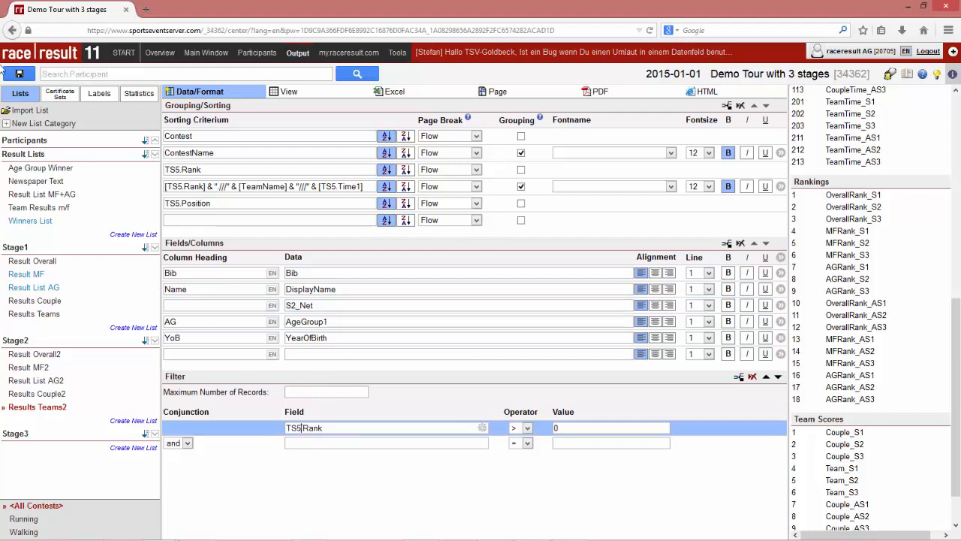
{"action": "left_click", "coordinate": [23, 74]}
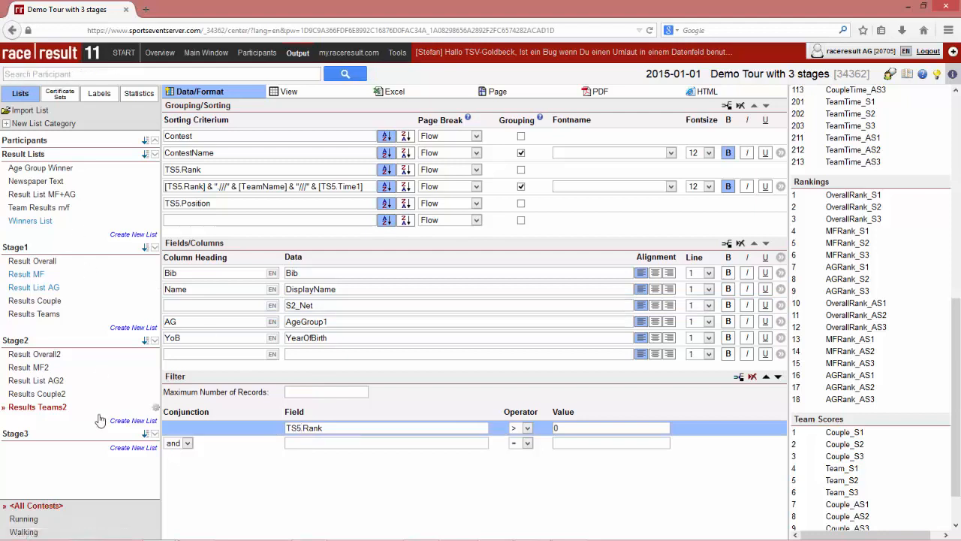
Duplicate the Stage2 list Result MF2 as Tour Results MF2 and place the copy at the end of the Stage2 category
{"action": "left_click", "coordinate": [87, 363]}
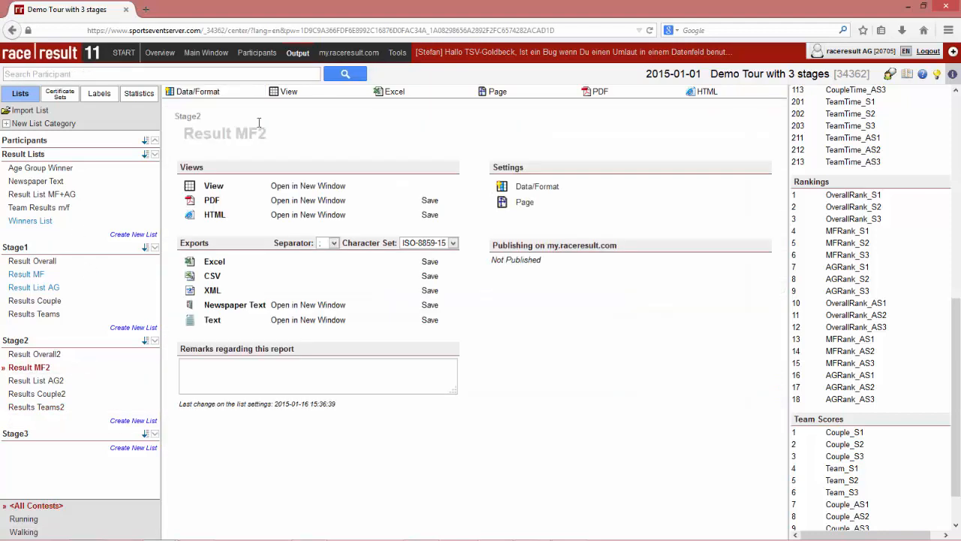
{"action": "left_click", "coordinate": [284, 92]}
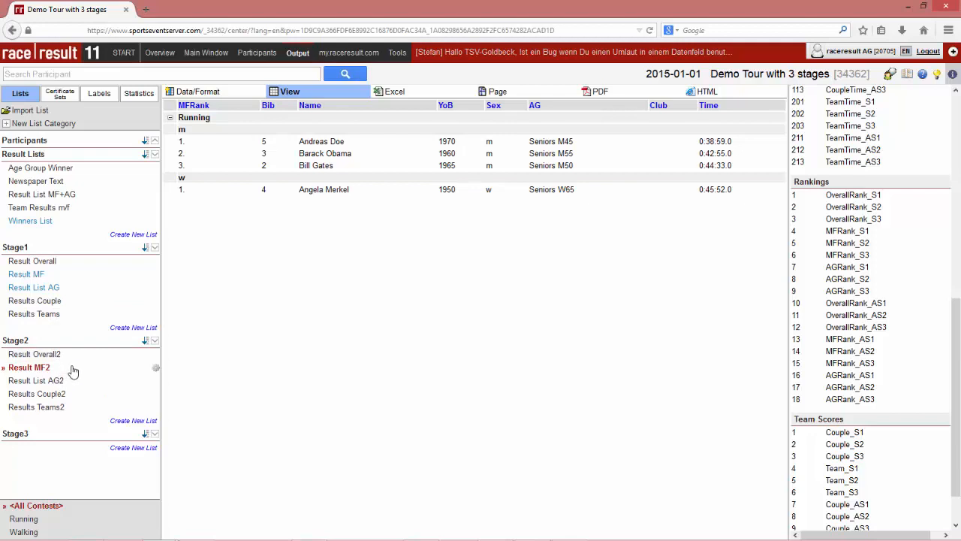
{"action": "left_click", "coordinate": [156, 368]}
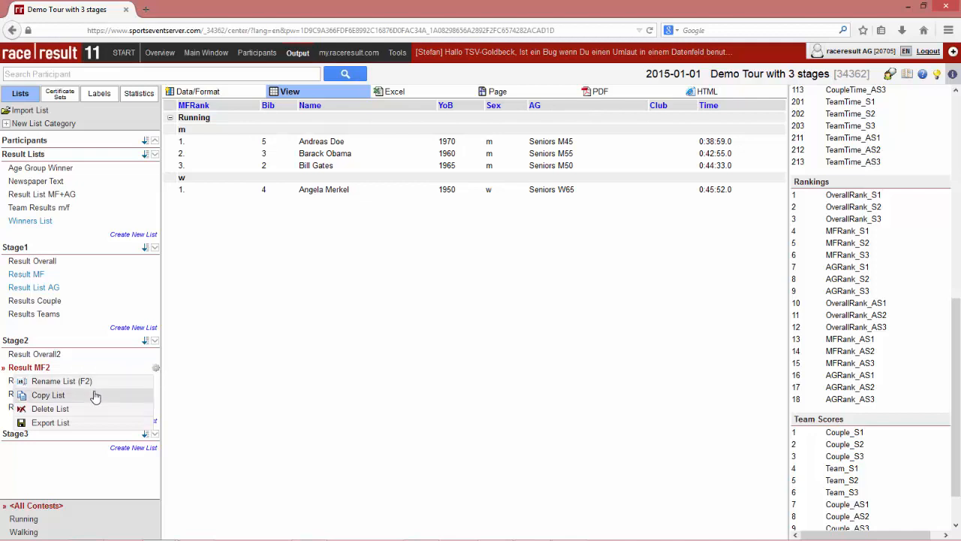
{"action": "left_click", "coordinate": [48, 395]}
{"action": "key", "text": "ctrl+Left"}
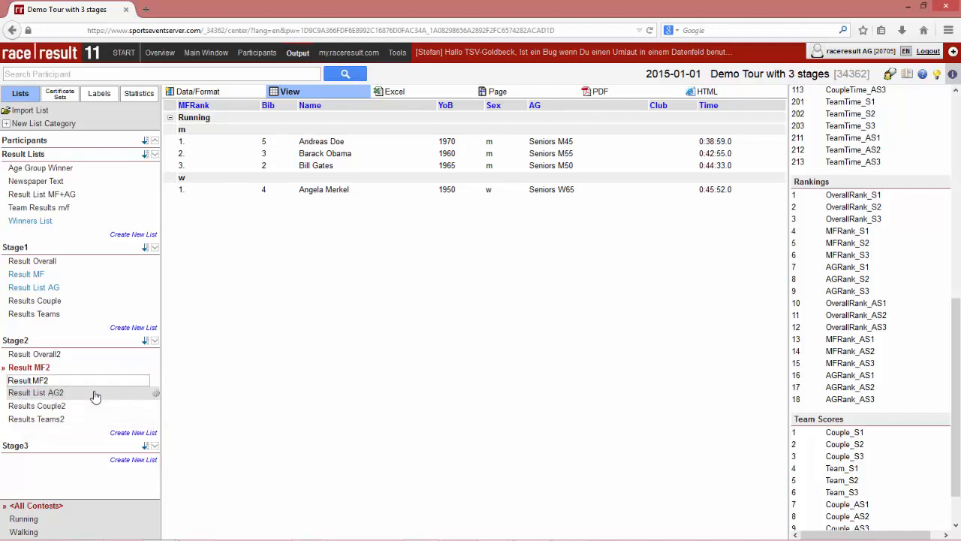
{"action": "type", "text": "Tour Res"}
{"action": "key", "text": "Return"}
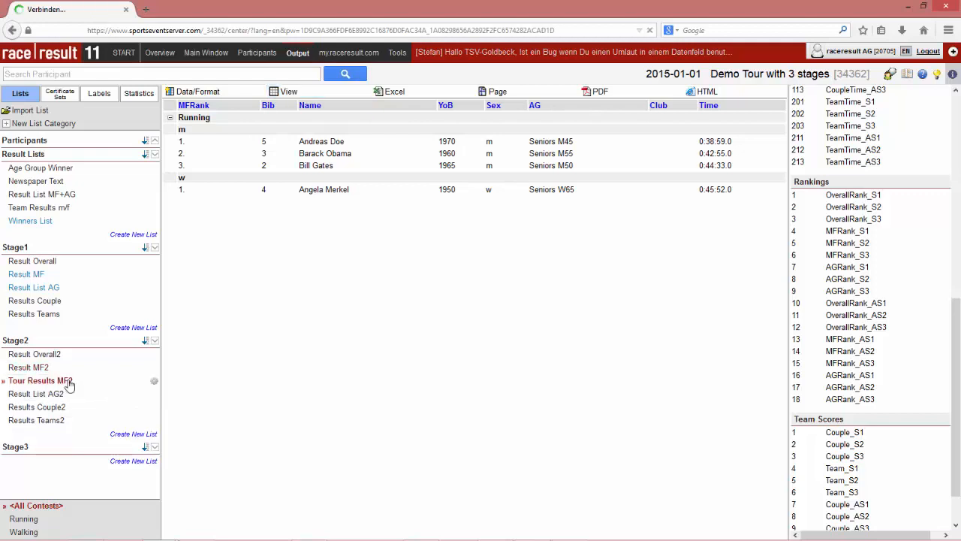
{"action": "left_click_drag", "start_coordinate": [65, 381], "coordinate": [64, 422]}
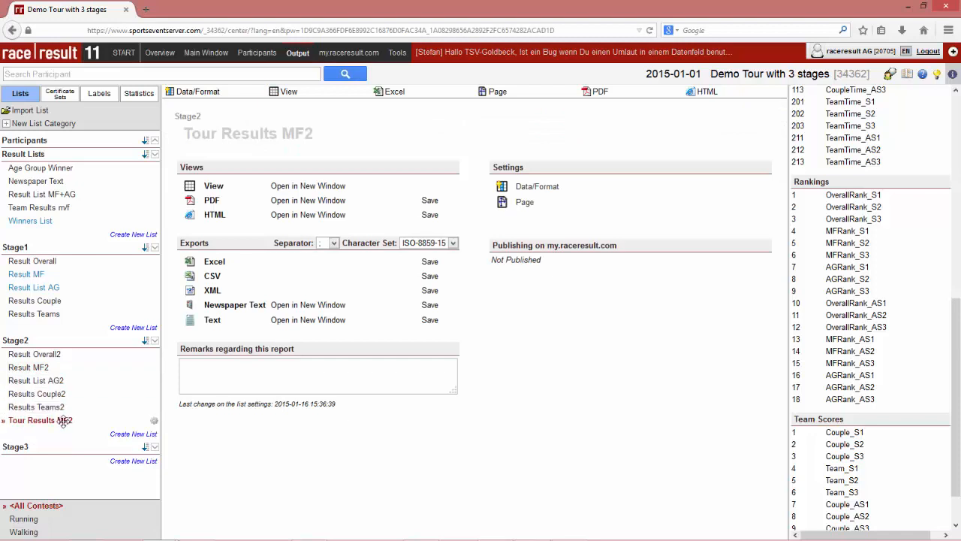
In Tour Results MF2's data settings, rename the Time column to Stage1 and set its data to S1_Net
{"action": "left_click", "coordinate": [227, 96]}
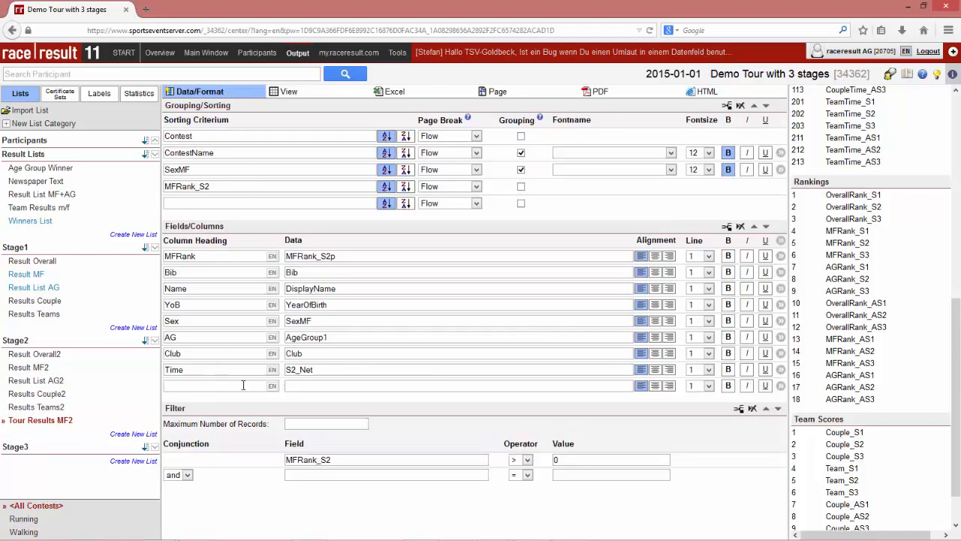
{"action": "left_click", "coordinate": [231, 369]}
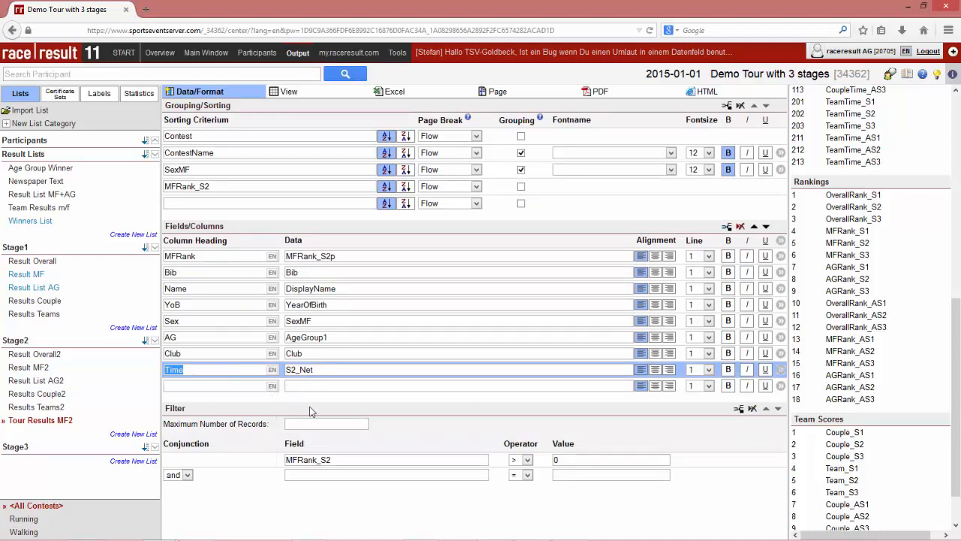
{"action": "type", "text": "Stage1"}
{"action": "left_click", "coordinate": [295, 369]}
{"action": "key", "text": "BackSpace"}
{"action": "type", "text": "1"}
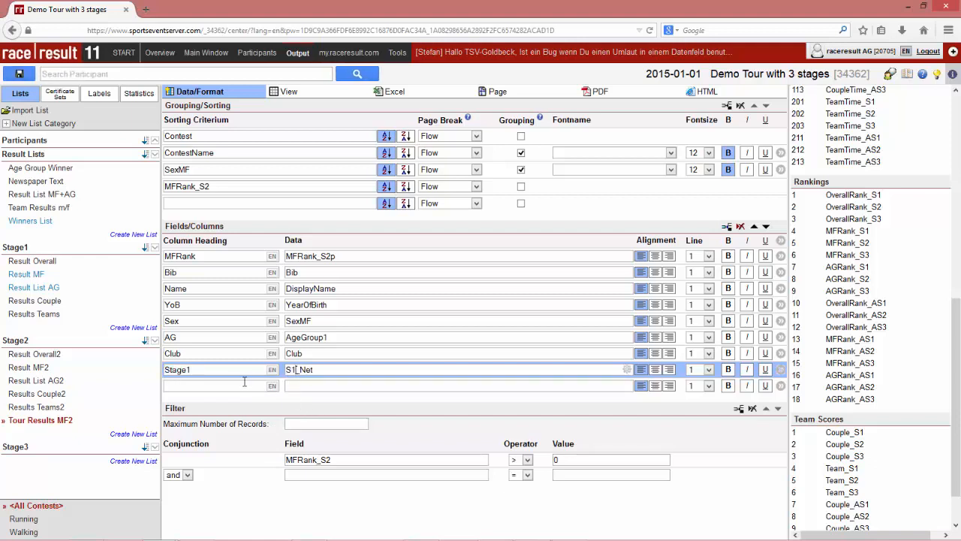
Add a column headed Stage2 with the data field S2_Net below the Stage1 column
{"action": "left_click", "coordinate": [232, 385]}
{"action": "type", "text": "Sta"}
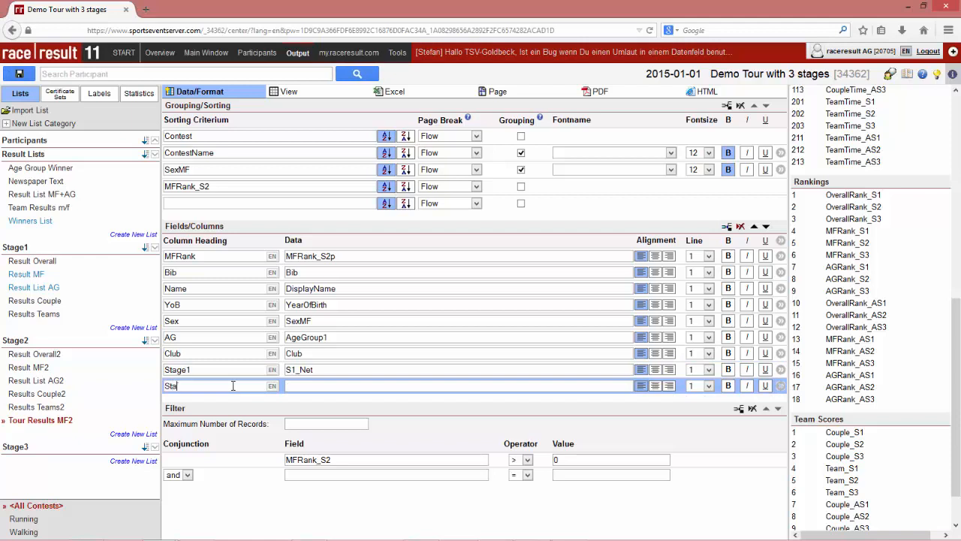
{"action": "type", "text": "ge2"}
{"action": "key", "text": "Tab"}
{"action": "type", "text": "S2_"}
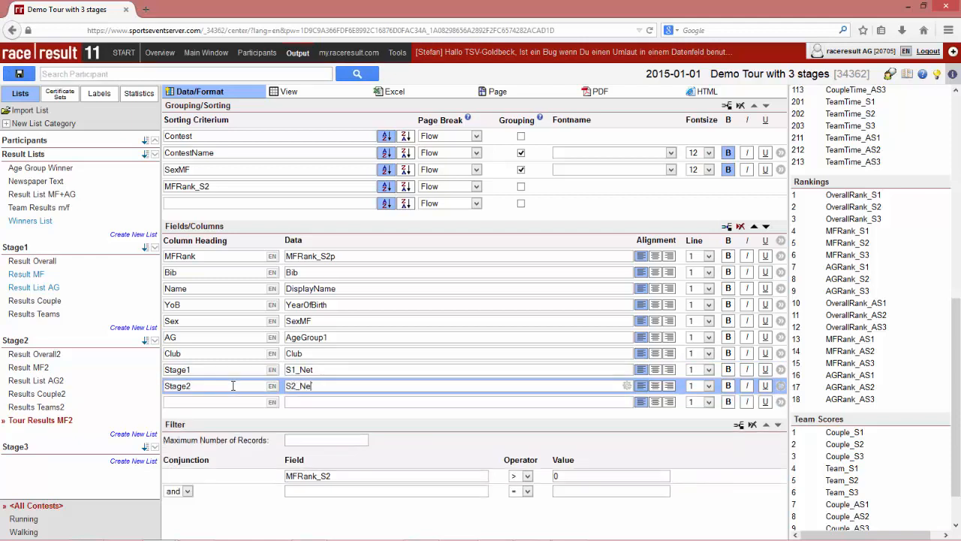
Add a column headed Stage3 with the placeholder expression "-" as its data
{"action": "left_click", "coordinate": [231, 402]}
{"action": "type", "text": "St"}
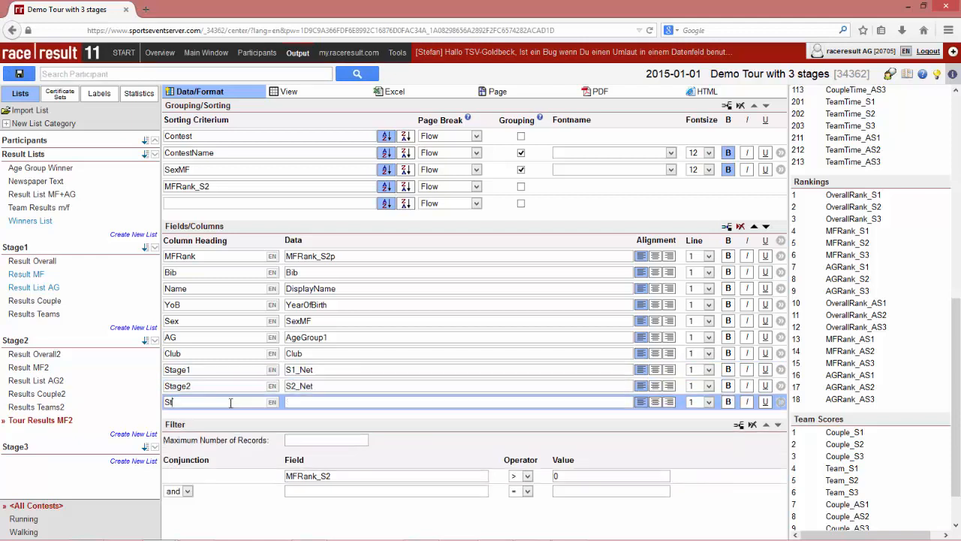
{"action": "type", "text": "age3"}
{"action": "key", "text": "Tab"}
{"action": "type", "text": "\"-"}
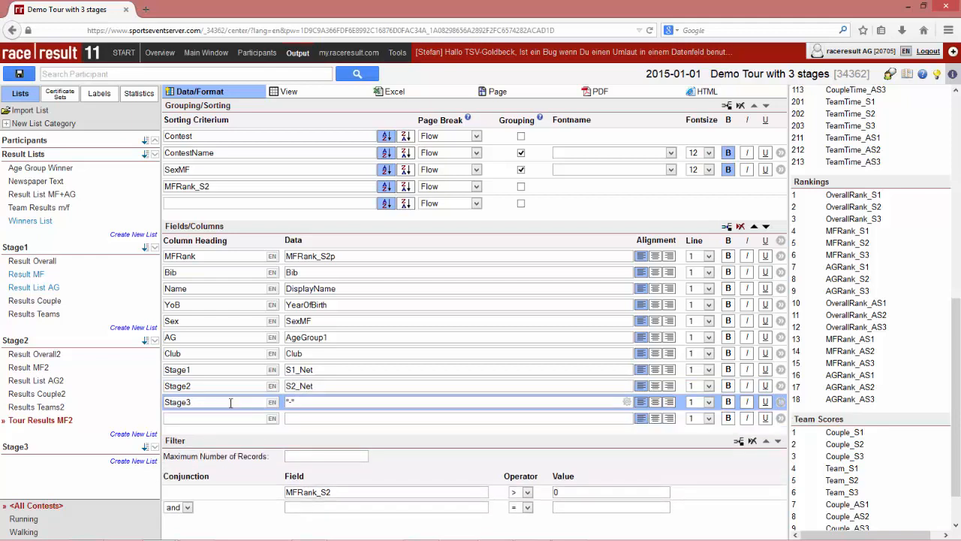
Add a column headed Sum with the data field Tourtime2 and format it in bold
{"action": "left_click", "coordinate": [229, 416]}
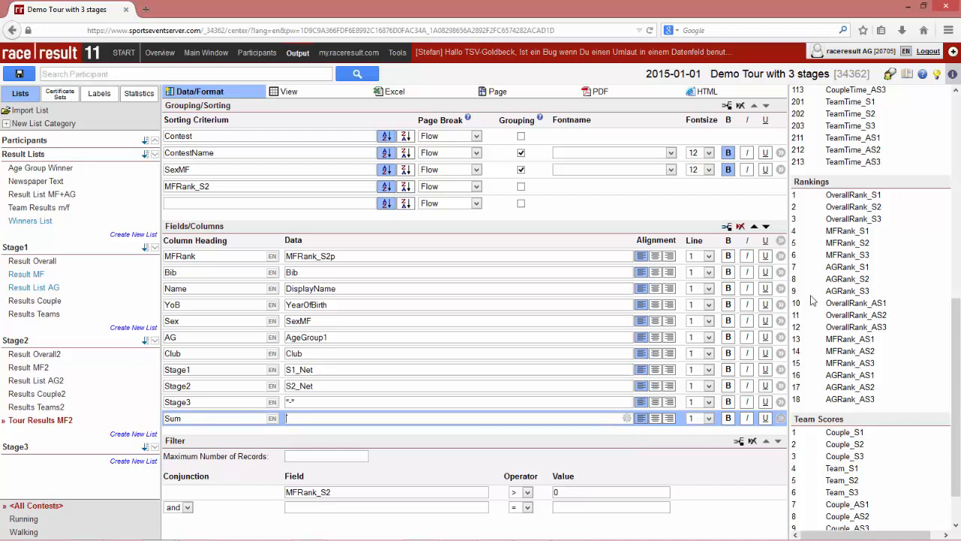
{"action": "left_click_drag", "start_coordinate": [956, 375], "coordinate": [956, 172]}
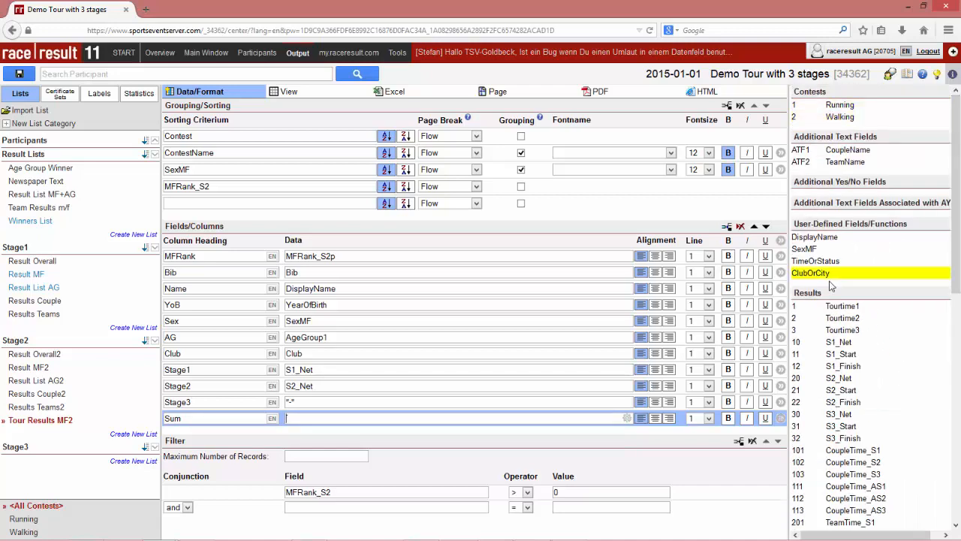
{"action": "left_click", "coordinate": [327, 422]}
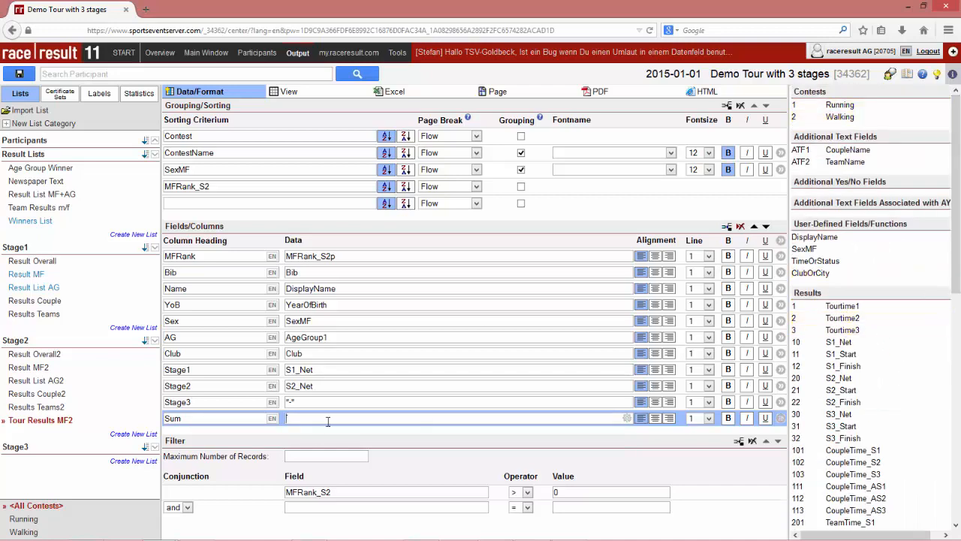
{"action": "type", "text": "Tourtime2"}
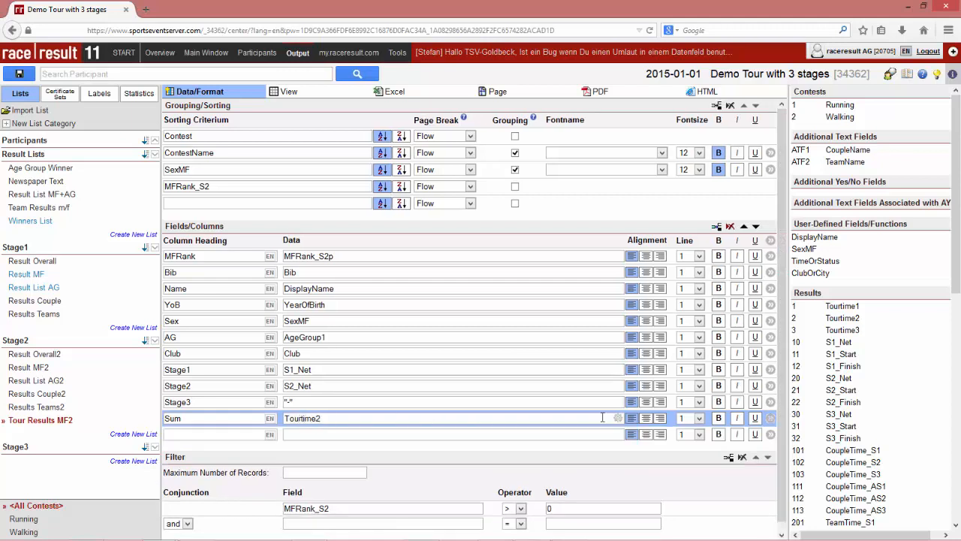
{"action": "left_click", "coordinate": [719, 419]}
Change the MFRank_S2 sorting criterion of Tour Results MF2 to MFRank_AS2
{"action": "left_click", "coordinate": [214, 188]}
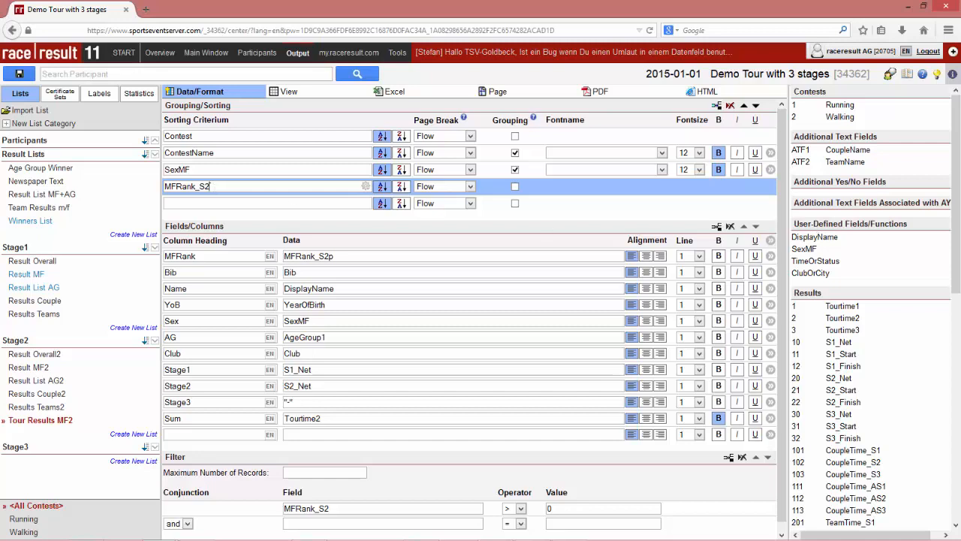
{"action": "left_click_drag", "start_coordinate": [956, 220], "coordinate": [960, 405]}
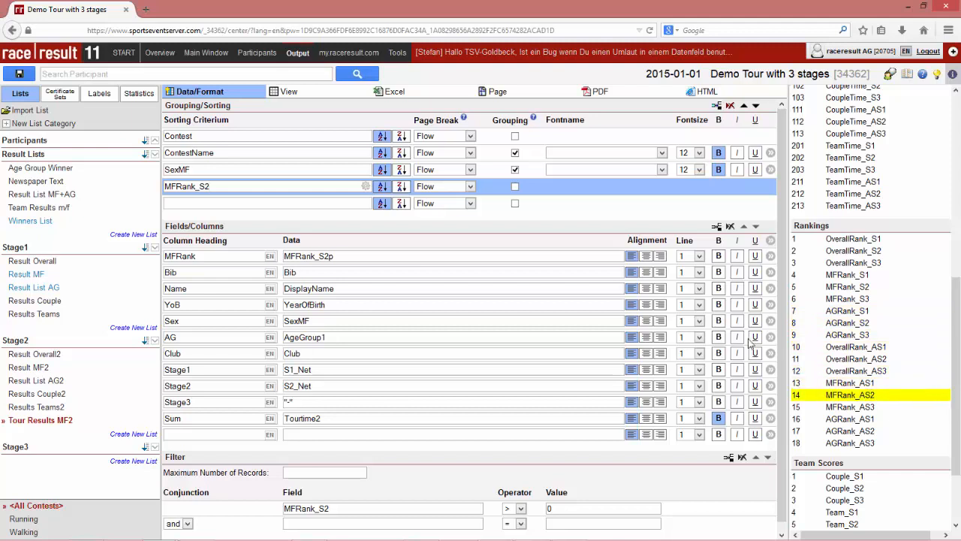
{"action": "left_click", "coordinate": [200, 186]}
{"action": "type", "text": "A"}
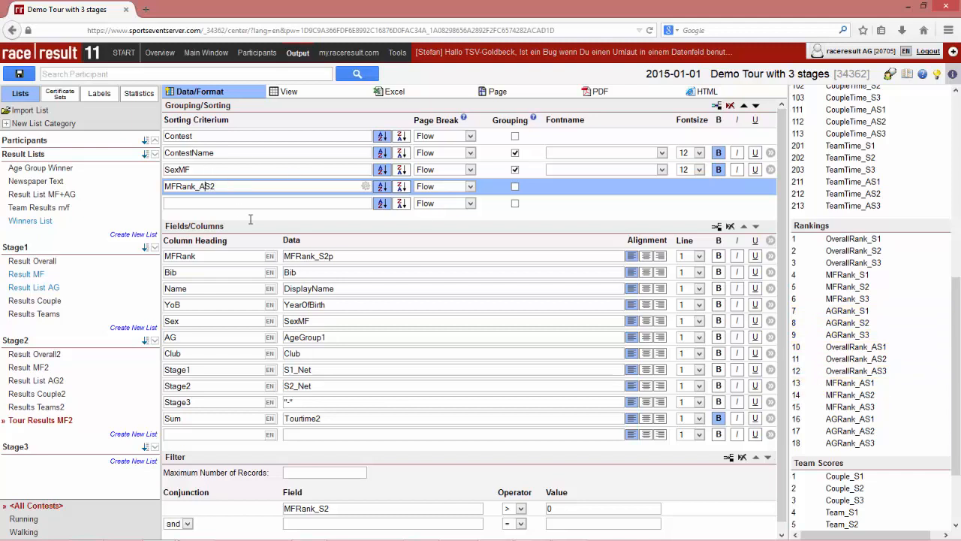
Set the MFRank column's data to MFRank_AS2p and the filter field to MFRank_AS2, and display the list
{"action": "left_click", "coordinate": [319, 256]}
{"action": "type", "text": "A"}
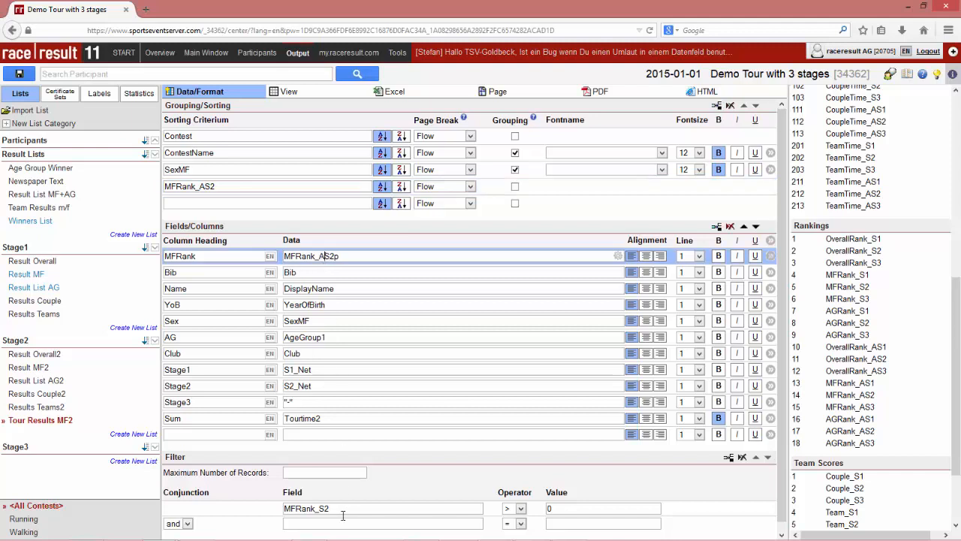
{"action": "left_click", "coordinate": [319, 508]}
{"action": "type", "text": "A"}
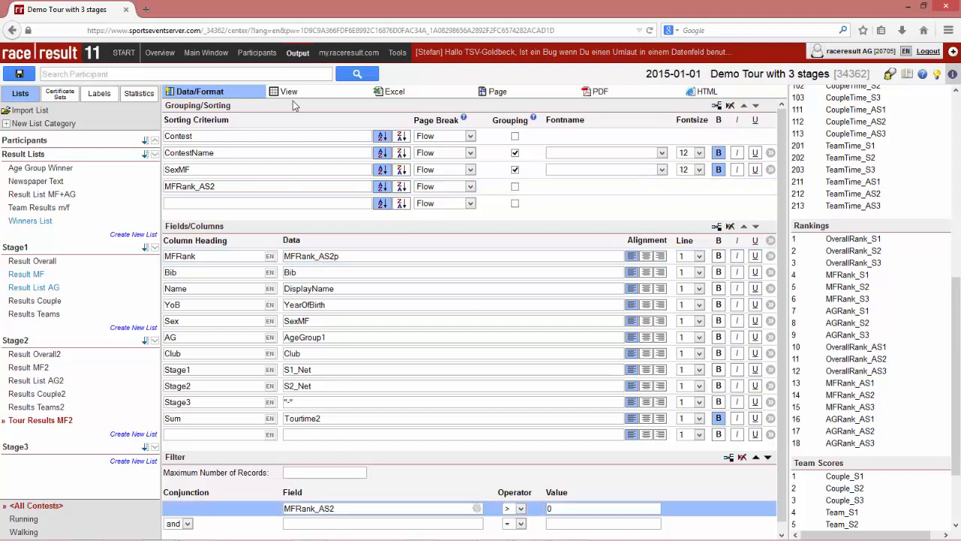
{"action": "left_click", "coordinate": [293, 98]}
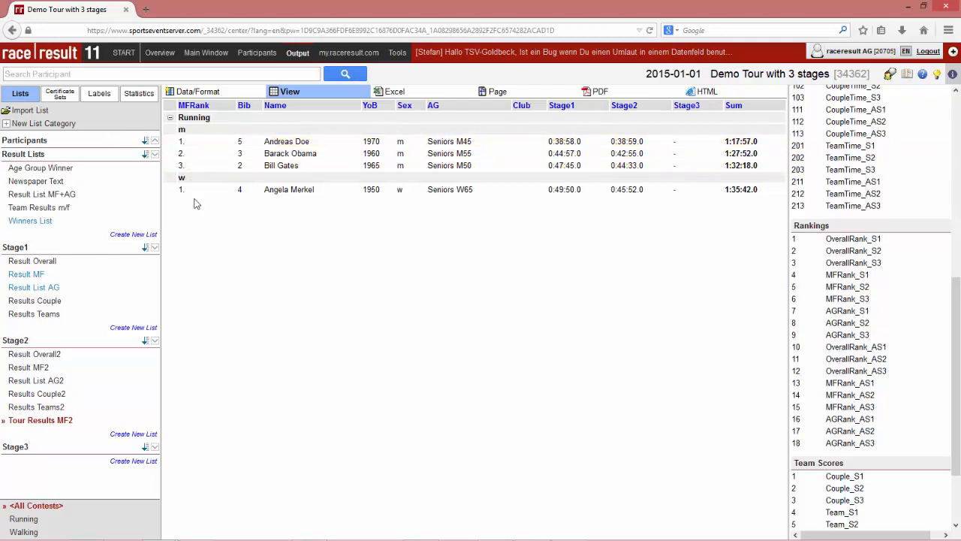
Duplicate the Stage2 list Result Overall2 as Tour Result Overall2 and open the copy
{"action": "left_click", "coordinate": [118, 359]}
{"action": "left_click", "coordinate": [156, 354]}
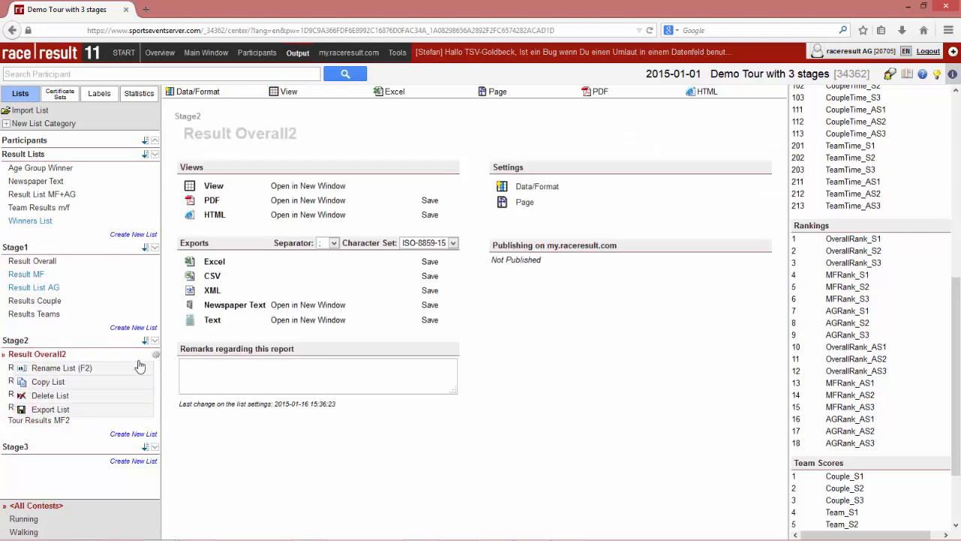
{"action": "left_click", "coordinate": [95, 381]}
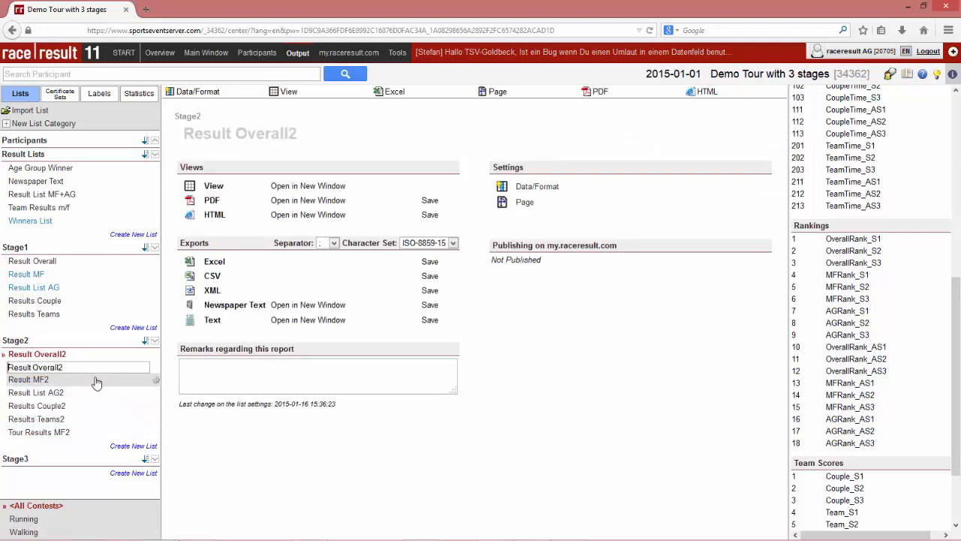
{"action": "type", "text": "Tour"}
{"action": "key", "text": "Return"}
{"action": "left_click", "coordinate": [66, 369]}
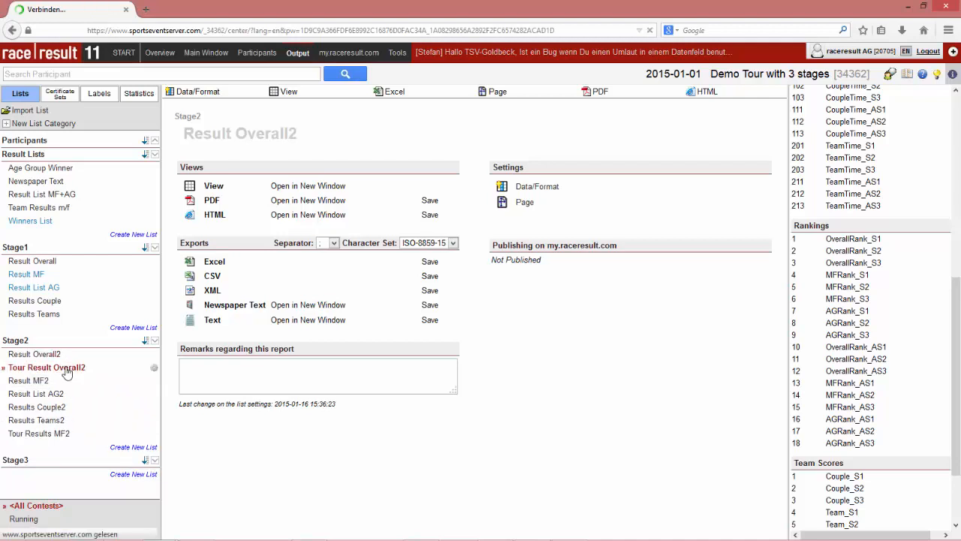
Move the Tour Result Overall2 list below Results Teams2 in the Stage2 category
{"action": "left_click_drag", "start_coordinate": [60, 374], "coordinate": [46, 422]}
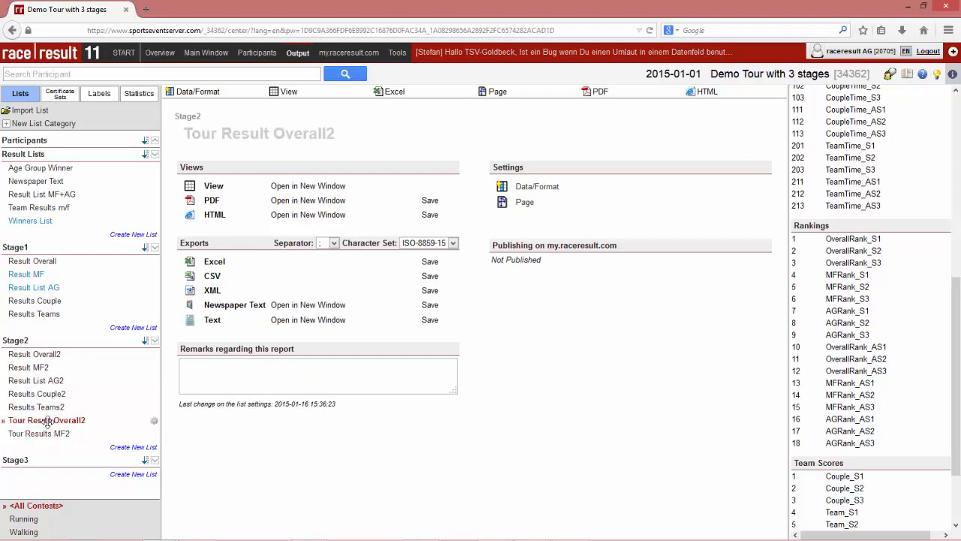
Duplicate the Stage2 list Result List AG2 as Tour Result List AG2 and move the copy to the end of the Stage2 lists
{"action": "left_click", "coordinate": [52, 380]}
{"action": "left_click", "coordinate": [155, 381]}
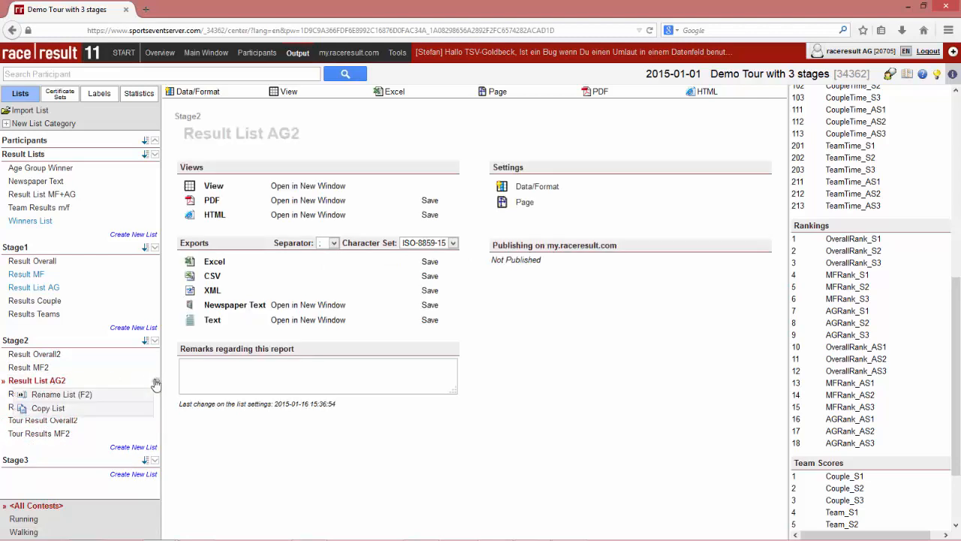
{"action": "left_click", "coordinate": [48, 408]}
{"action": "type", "text": "To"}
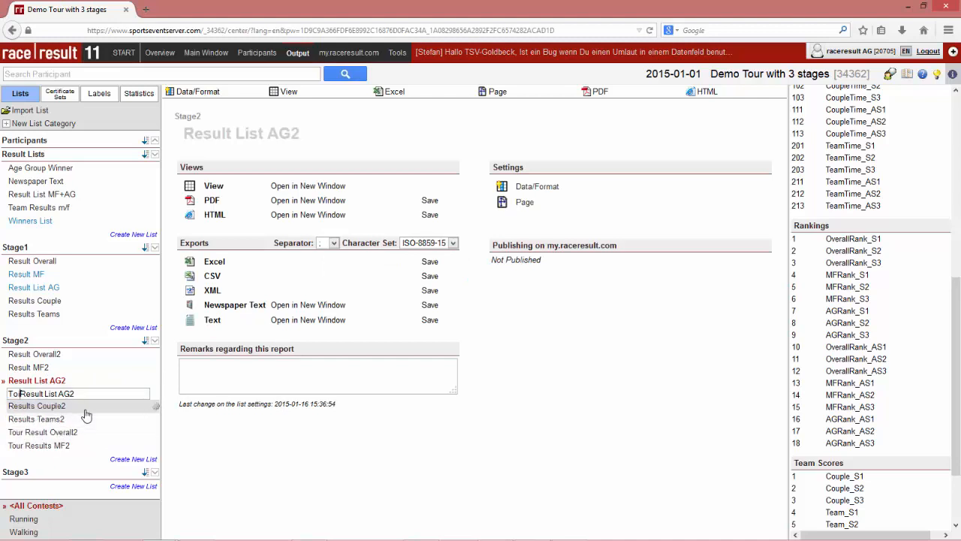
{"action": "type", "text": "ur"}
{"action": "key", "text": "Return"}
{"action": "left_click", "coordinate": [47, 396]}
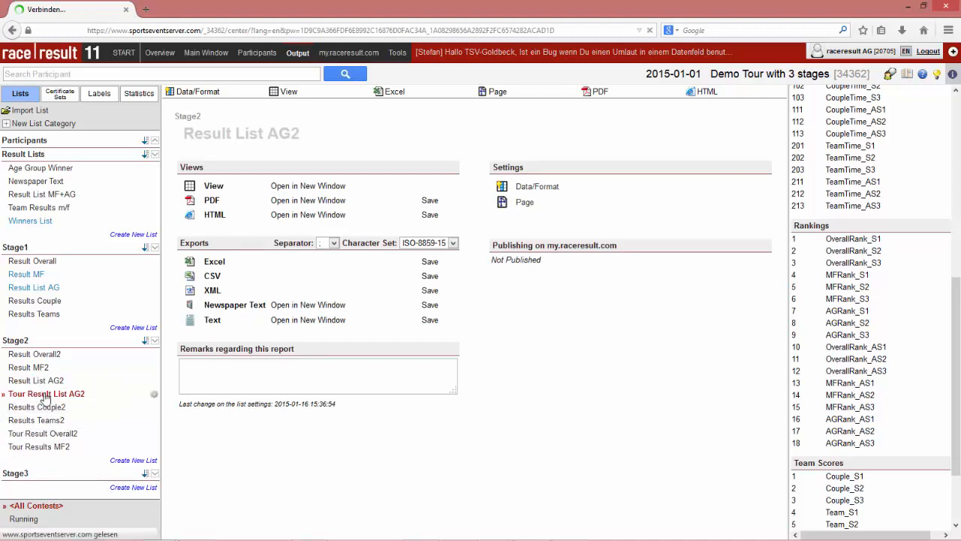
{"action": "left_click_drag", "start_coordinate": [47, 398], "coordinate": [47, 443]}
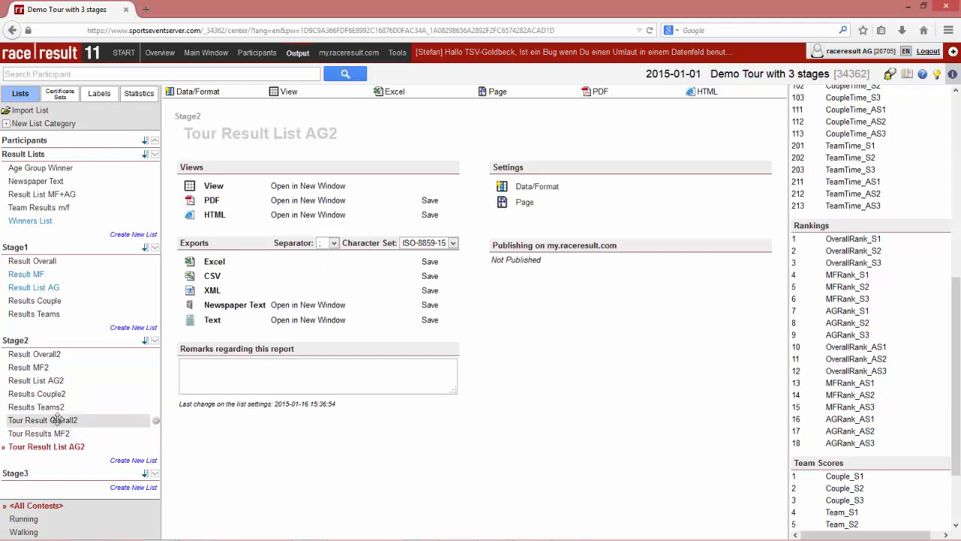
In the data settings of Tour Result Overall2, rename the Time column heading to Stage1 and add a column headed Stage2
{"action": "left_click", "coordinate": [54, 420]}
{"action": "left_click", "coordinate": [198, 97]}
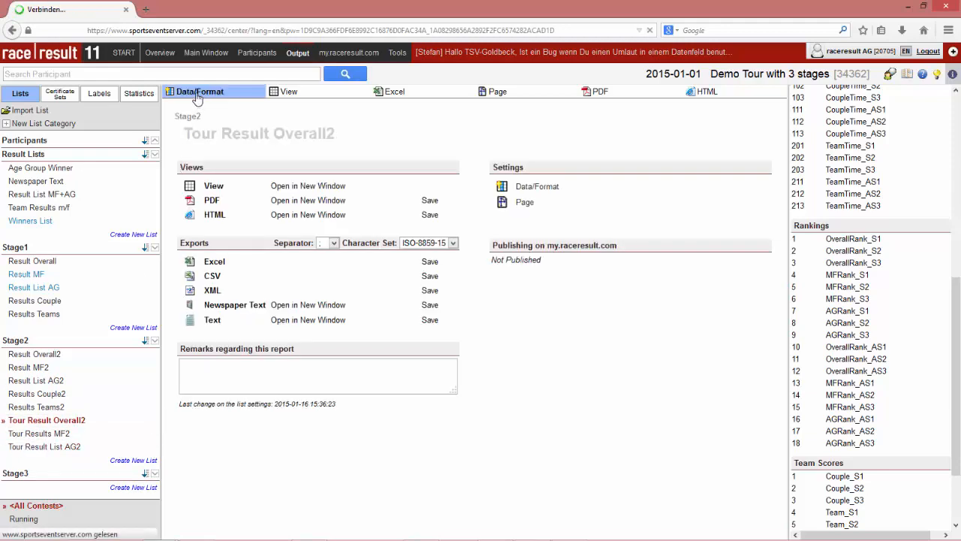
{"action": "double_click", "coordinate": [243, 352]}
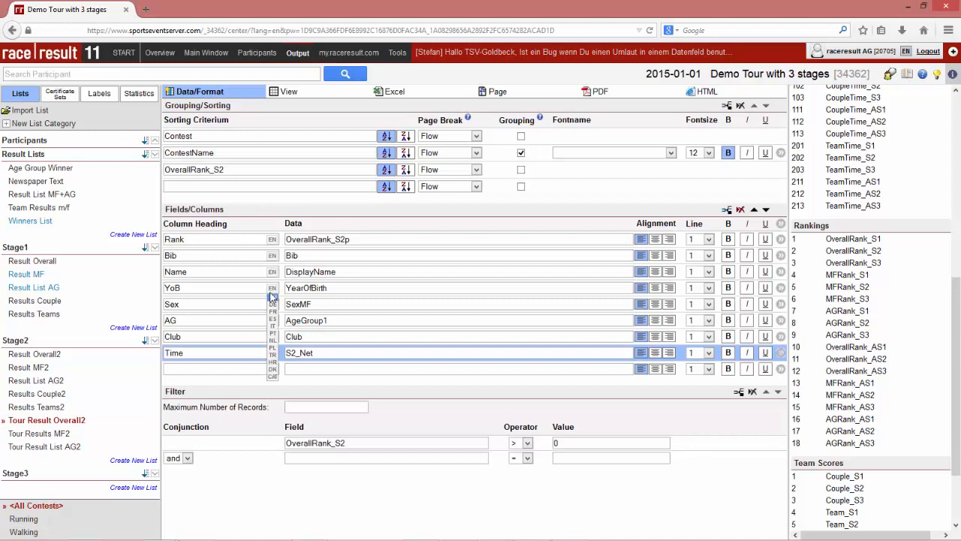
{"action": "type", "text": "Stage1"}
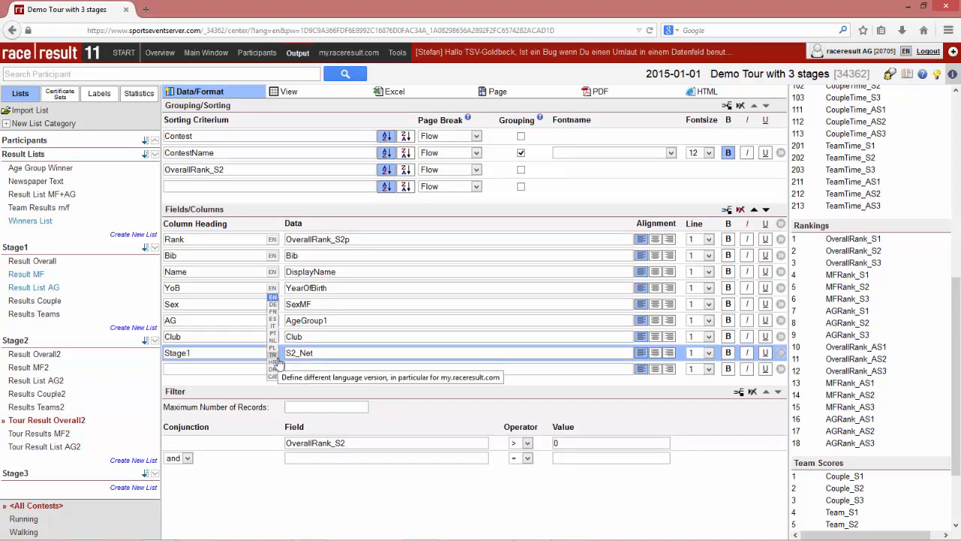
{"action": "left_click", "coordinate": [227, 370]}
{"action": "type", "text": "Stage2"}
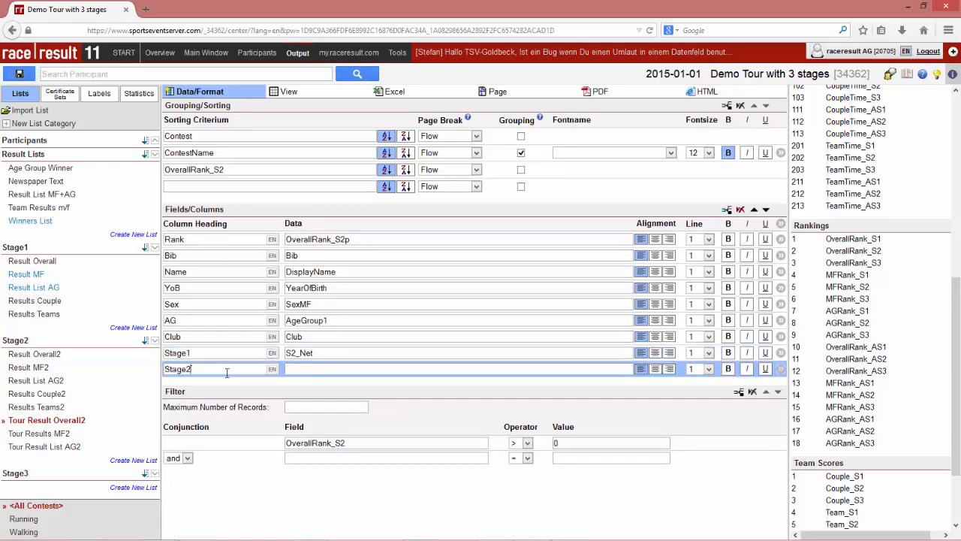
Set the Stage1 column's data to S1_Net and the Stage2 column's data to S2_Net
{"action": "key", "text": "Tab"}
{"action": "key", "text": "Up"}
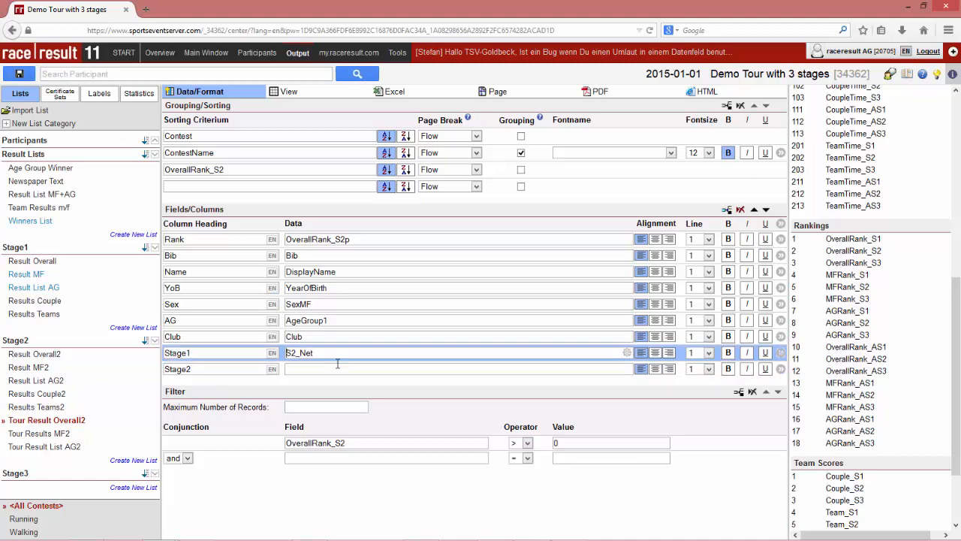
{"action": "key", "text": "ctrl+a"}
{"action": "key", "text": "Left"}
{"action": "key", "text": "BackSpace"}
{"action": "type", "text": "1"}
{"action": "key", "text": "Down"}
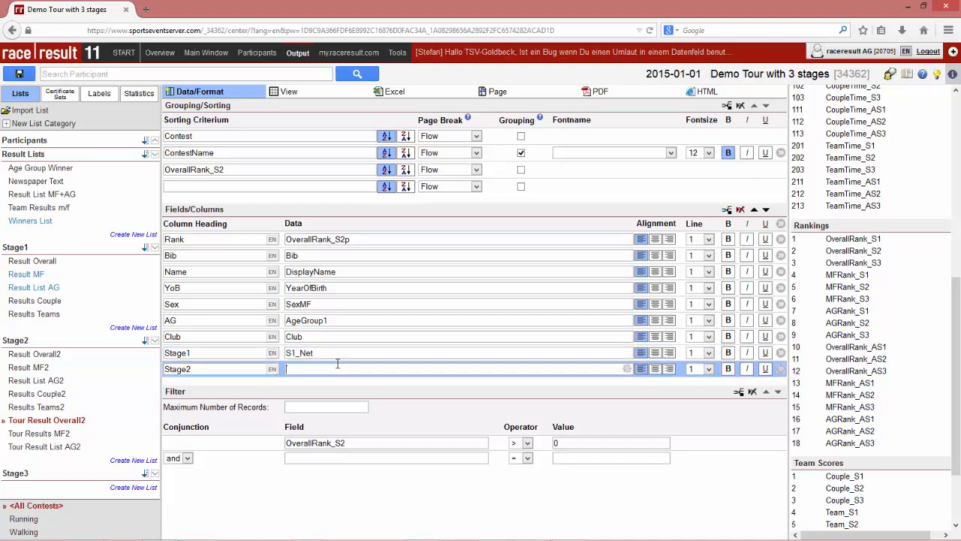
{"action": "key", "text": "ctrl+v"}
{"action": "key", "text": "Left"}
{"action": "key", "text": "Left"}
Add a column headed Stage3 with the data field S3_Net
{"action": "key", "text": "Down"}
{"action": "key", "text": "ctrl+v"}
{"action": "key", "text": "Left"}
{"action": "key", "text": "Left"}
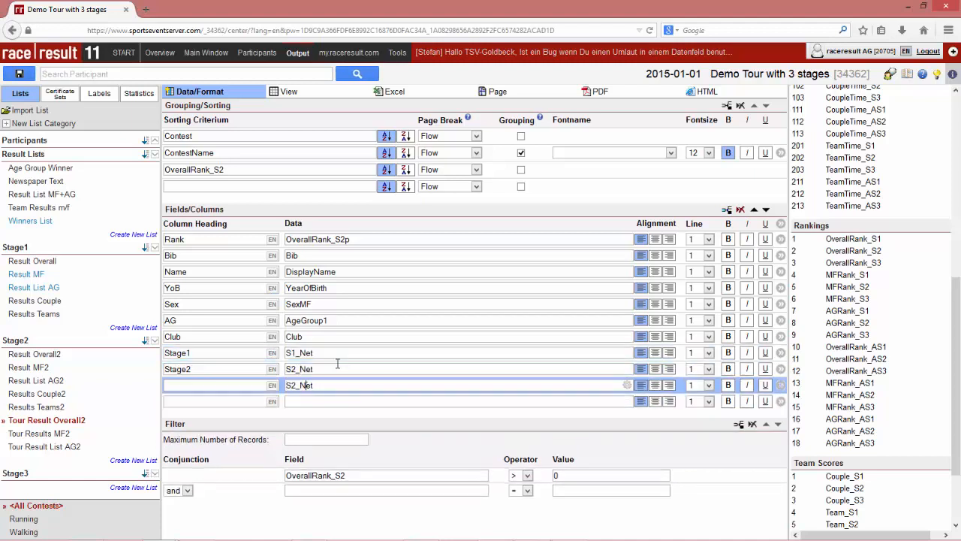
{"action": "key", "text": "BackSpace"}
{"action": "type", "text": "3"}
{"action": "key", "text": "shift+Tab"}
{"action": "type", "text": "Sa"}
{"action": "key", "text": "BackSpace"}
{"action": "type", "text": "tage3"}
Add a column headed Sum with the data field Tourtime2 to Tour Result Overall2
{"action": "key", "text": "Down"}
{"action": "type", "text": "Sum"}
{"action": "key", "text": "Tab"}
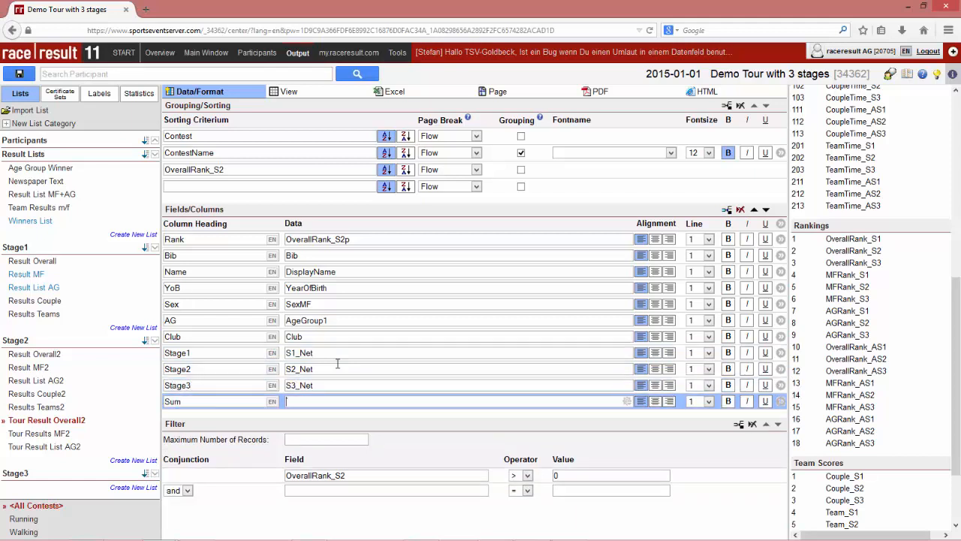
{"action": "type", "text": "Tourtime2"}
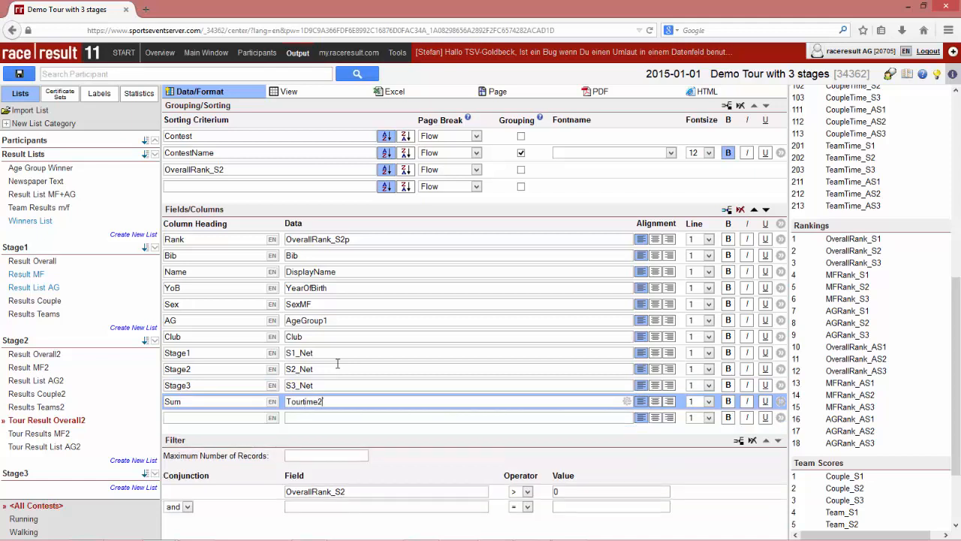
Replace the Stage3 column's data with the placeholder text "-"
{"action": "key", "text": "Up"}
{"action": "key", "text": "ctrl+a"}
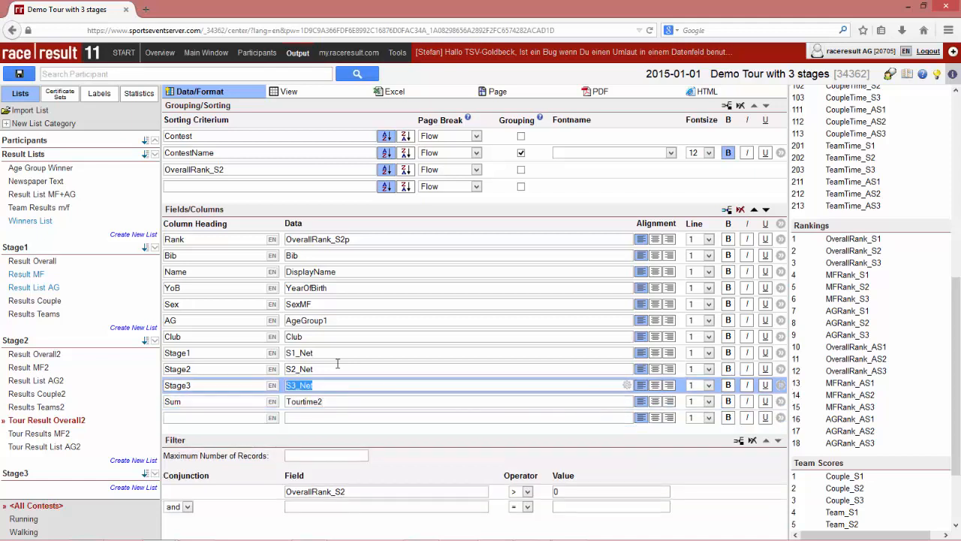
{"action": "type", "text": "\"-\""}
{"action": "key", "text": "Tab"}
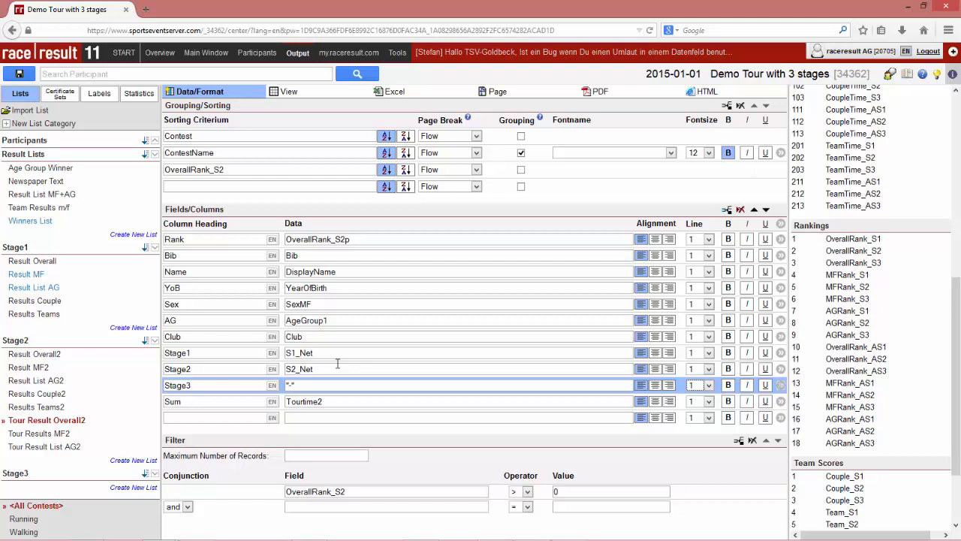
Change the OverallRank_S2 sorting criterion to OverallRank_AS2 and the Rank column's data to OverallRank_AS2p
{"action": "left_click", "coordinate": [221, 170]}
{"action": "type", "text": "A"}
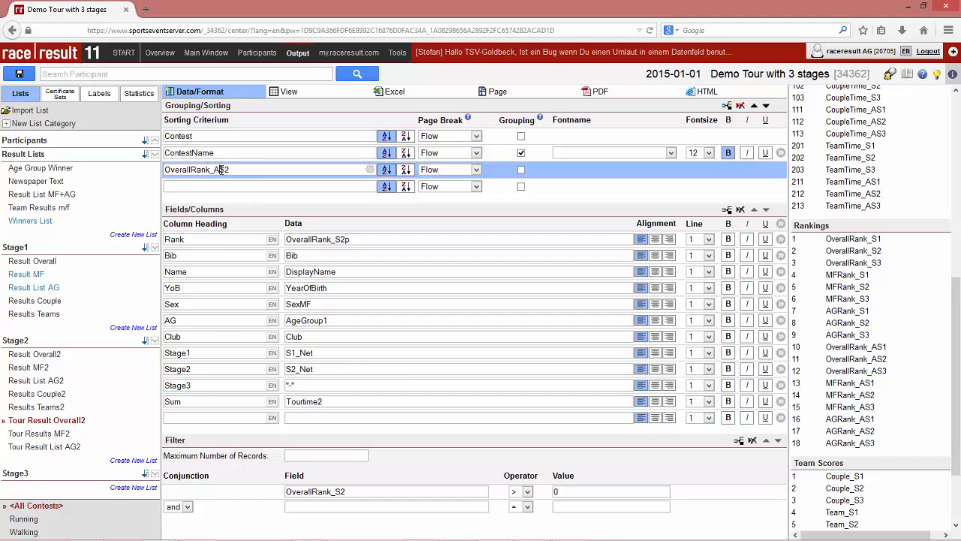
{"action": "left_click", "coordinate": [337, 239]}
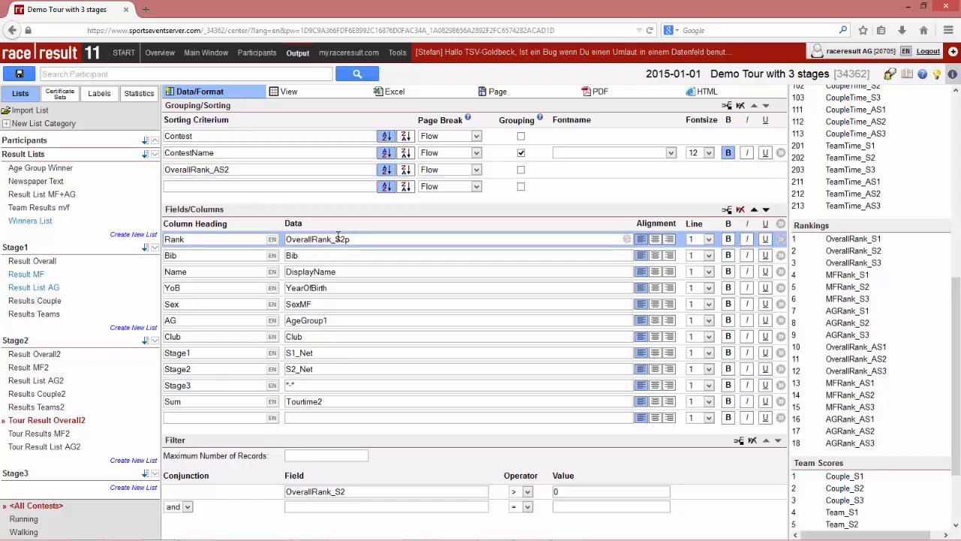
{"action": "type", "text": "A"}
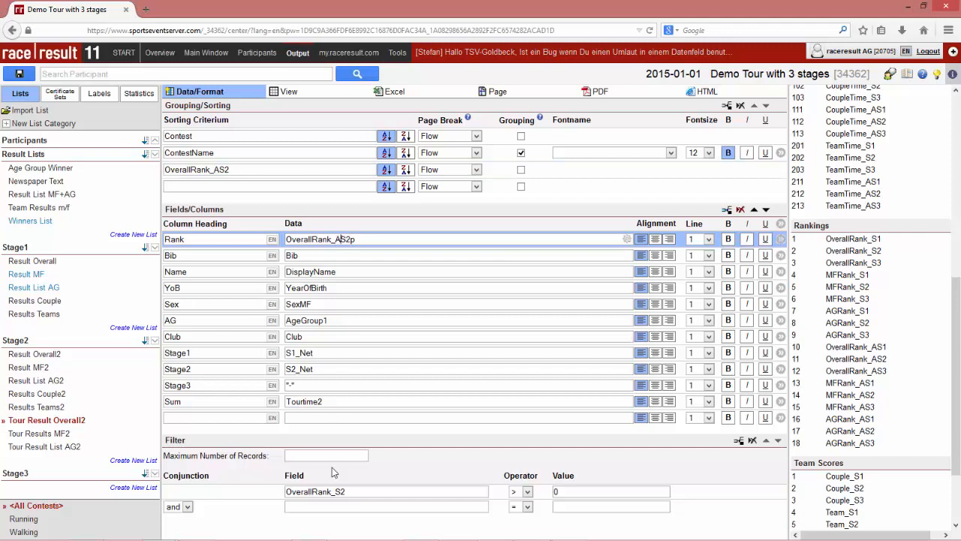
Set the filter field of Tour Result Overall2 to OverallRank_AS2 and display the list
{"action": "left_click", "coordinate": [338, 491]}
{"action": "type", "text": "A"}
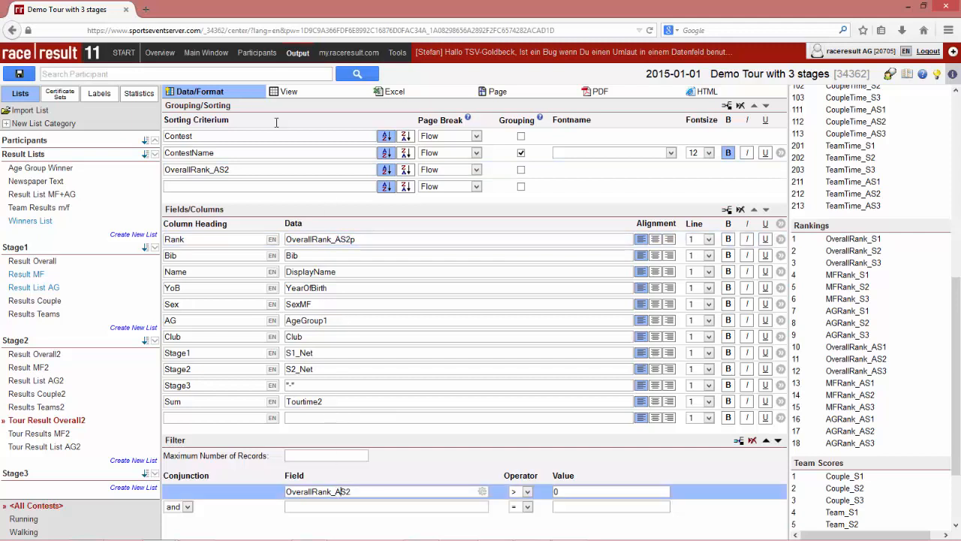
{"action": "left_click", "coordinate": [284, 93]}
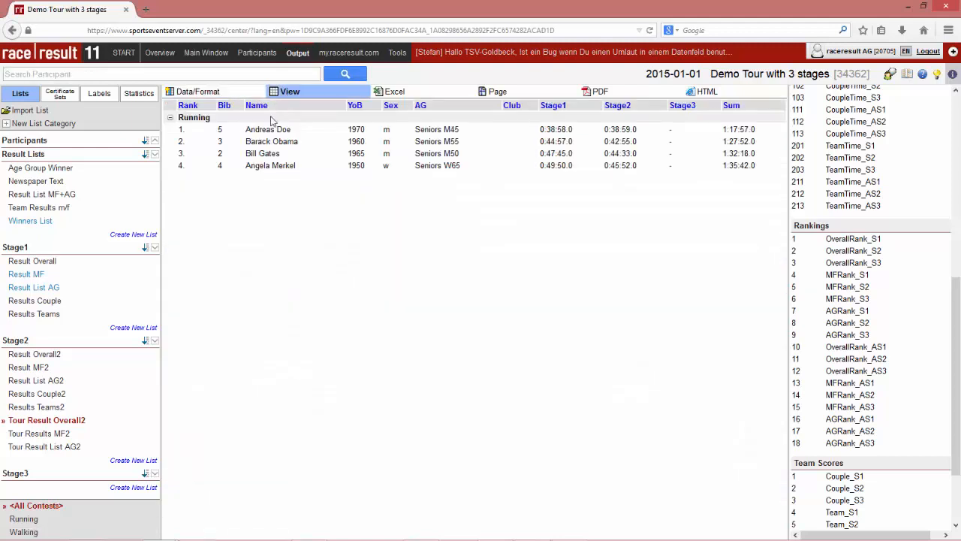
Rename the Stage2 list Tour Results MF2 to Tour Result MF2
{"action": "left_click", "coordinate": [96, 449]}
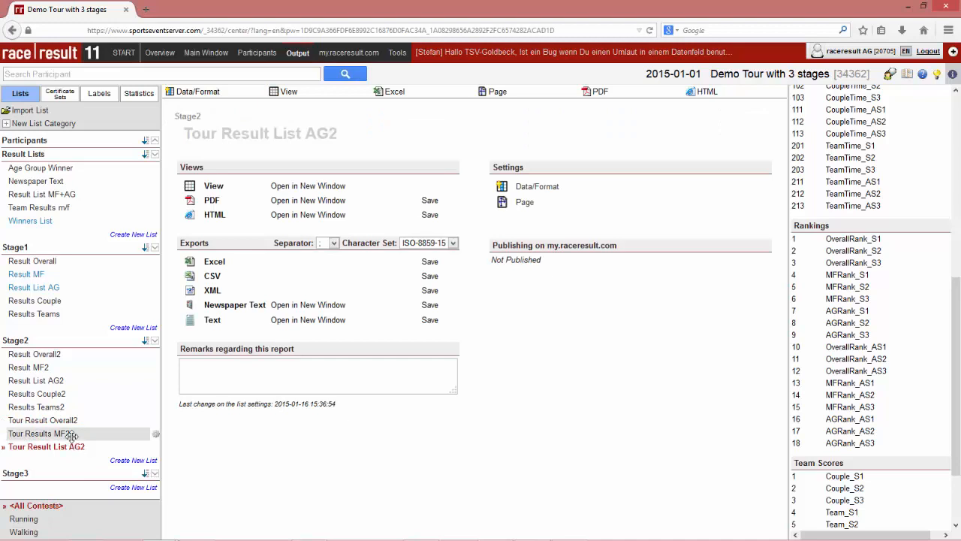
{"action": "double_click", "coordinate": [54, 435]}
{"action": "left_click", "coordinate": [52, 435]}
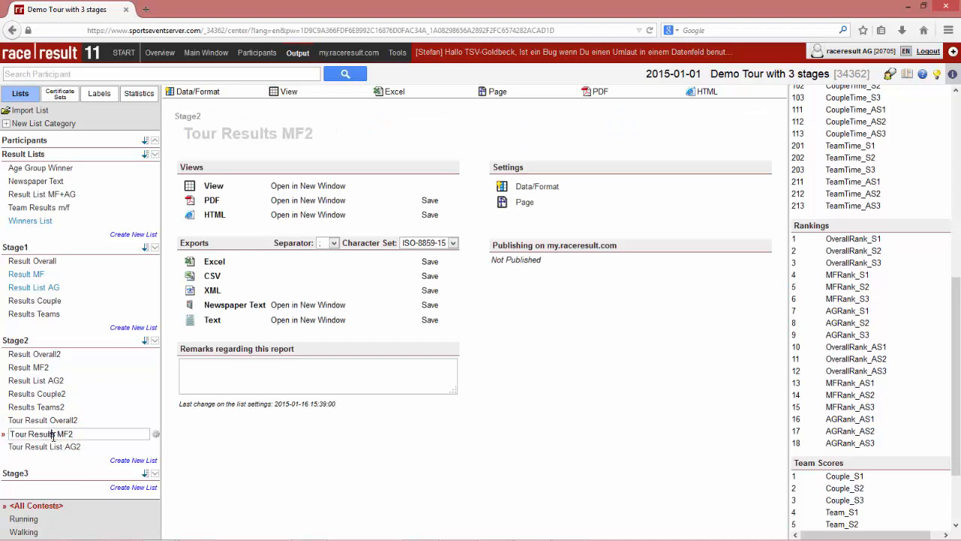
{"action": "key", "text": "BackSpace"}
{"action": "key", "text": "Return"}
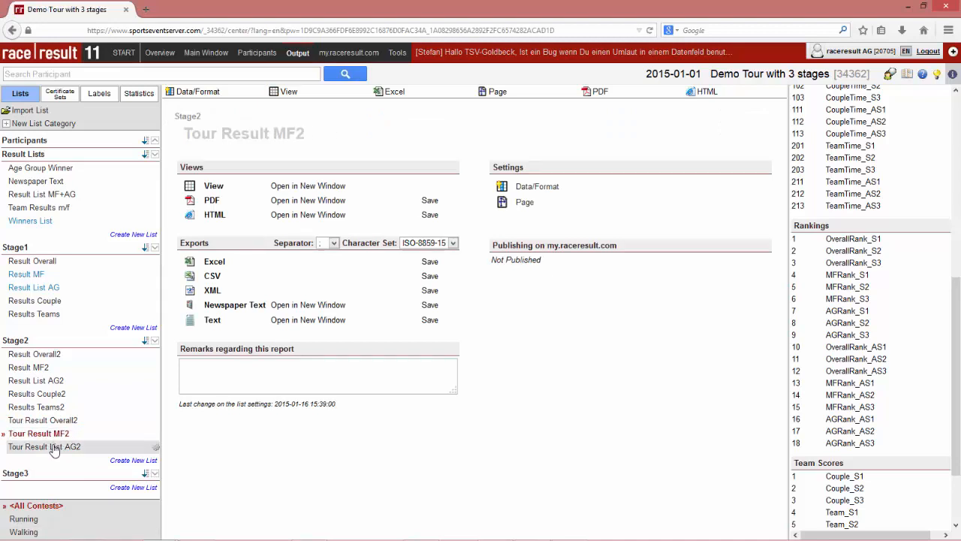
In the data settings of Tour Result List AG2, rename the Time column heading to Stage1 and add a column headed Stage2
{"action": "left_click", "coordinate": [56, 446]}
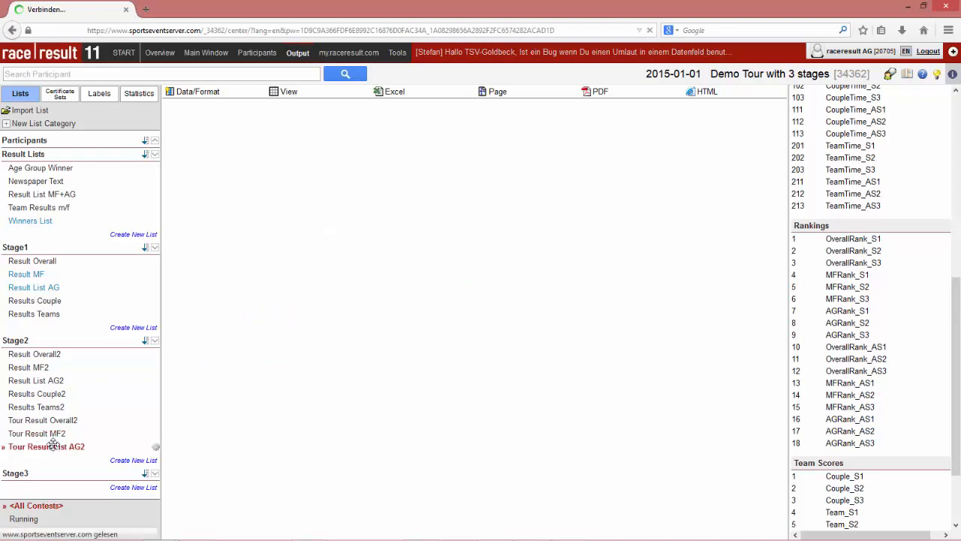
{"action": "left_click", "coordinate": [226, 93]}
{"action": "left_click", "coordinate": [209, 387]}
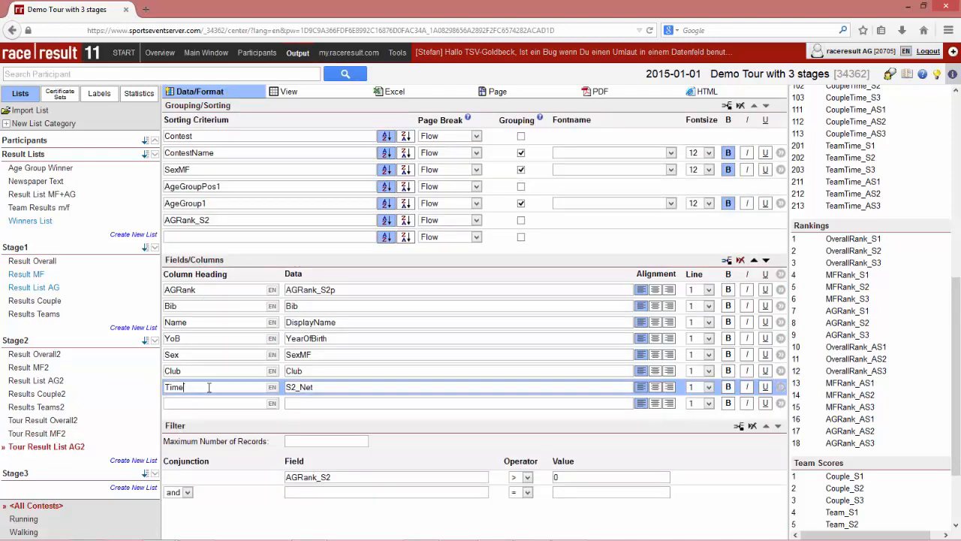
{"action": "double_click", "coordinate": [209, 387]}
{"action": "type", "text": "Stage1"}
{"action": "key", "text": "Return"}
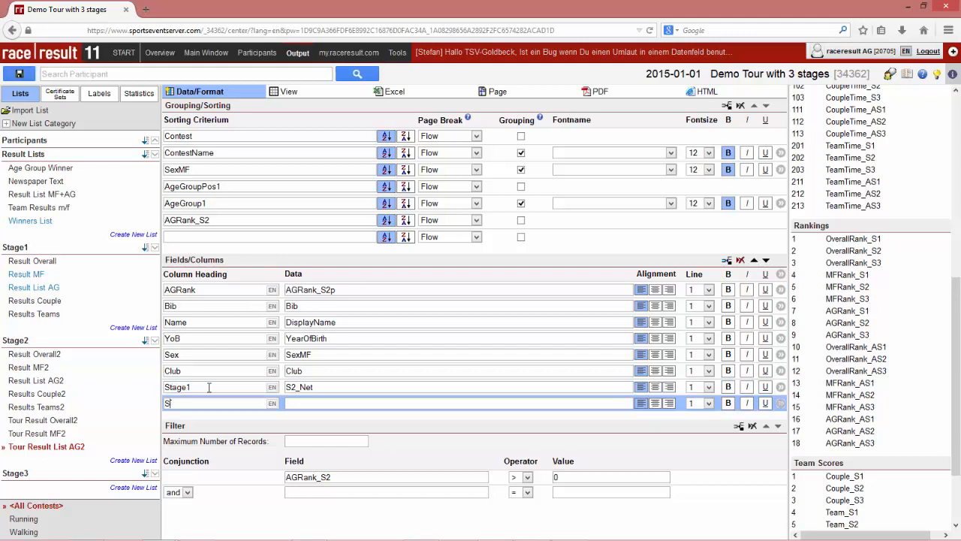
{"action": "type", "text": "Stage2"}
{"action": "key", "text": "Return"}
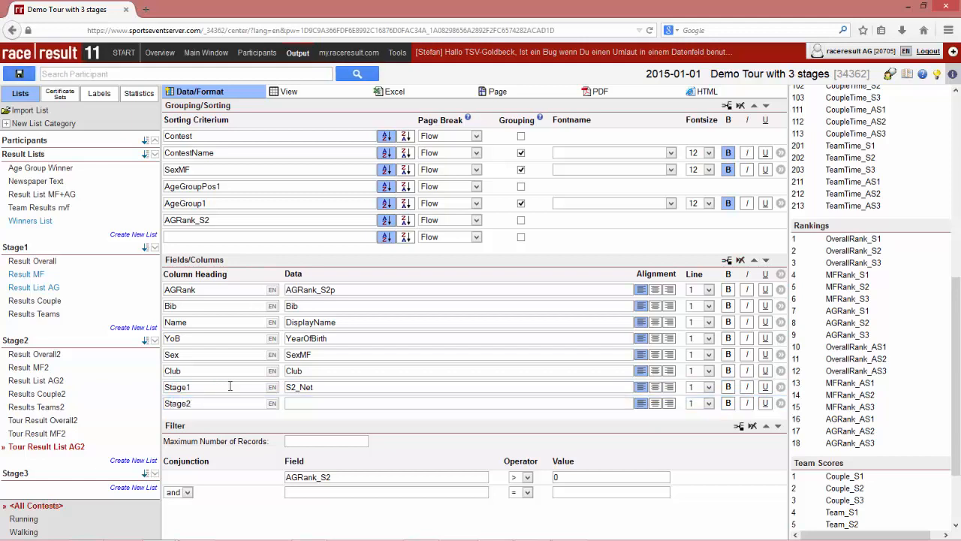
Copy S2_Net into the Stage2 column's data and set the Stage1 column's data to S1_Net
{"action": "left_click", "coordinate": [320, 386]}
{"action": "key", "text": "ctrl+a"}
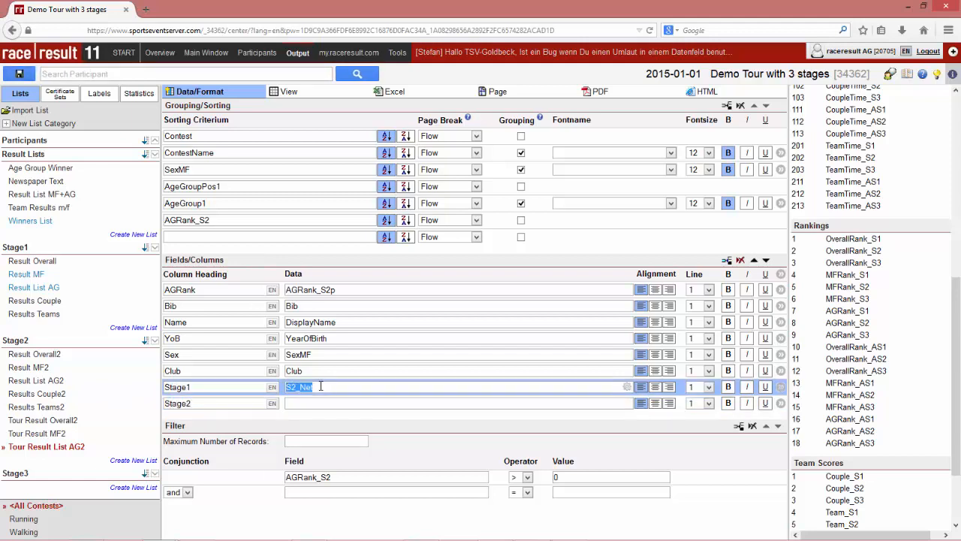
{"action": "key", "text": "ctrl+c"}
{"action": "key", "text": "Down"}
{"action": "key", "text": "ctrl+v"}
{"action": "key", "text": "Up"}
{"action": "key", "text": "Home"}
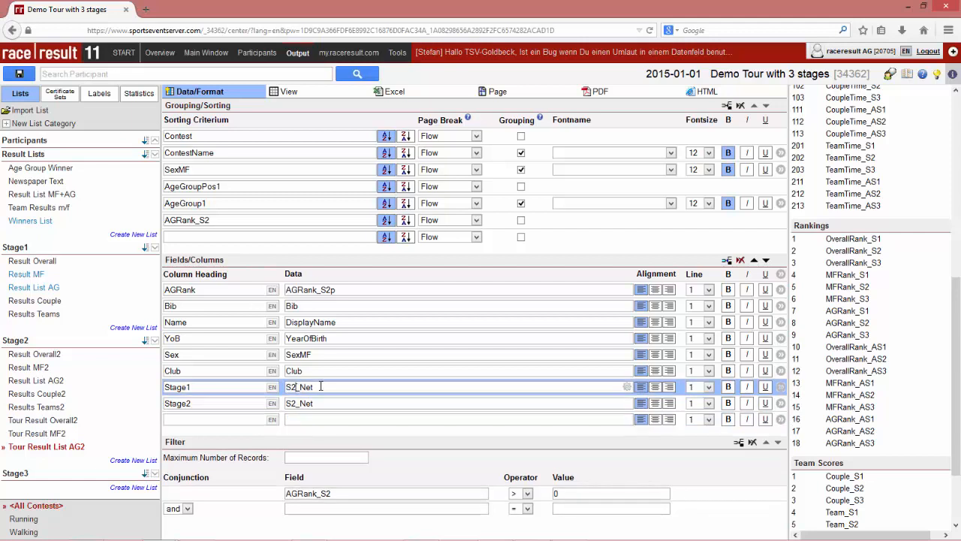
{"action": "key", "text": "BackSpace"}
{"action": "type", "text": "1"}
Add a column headed Stag3 with the placeholder text "-" as its data
{"action": "left_click", "coordinate": [245, 418]}
{"action": "type", "text": "S"}
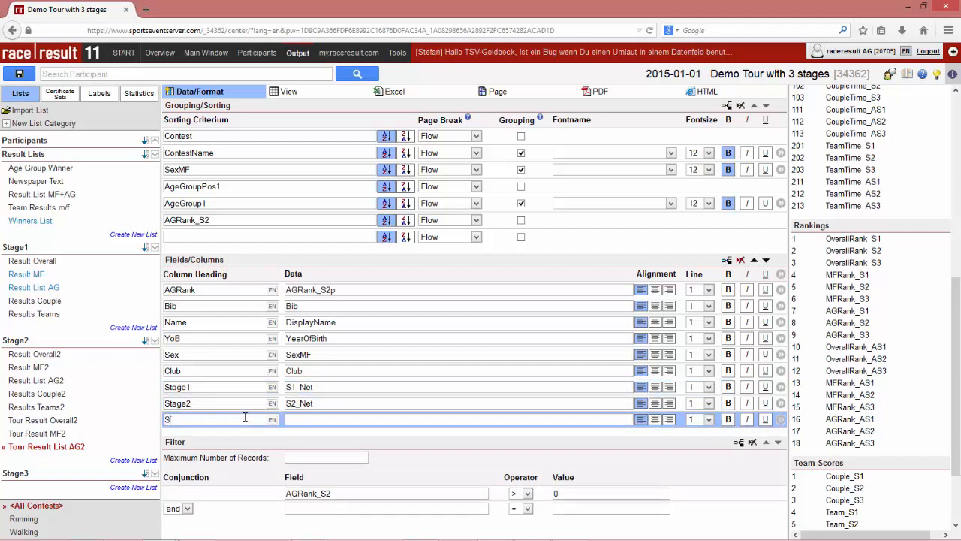
{"action": "type", "text": "tag3"}
{"action": "key", "text": "Tab"}
{"action": "type", "text": "\"\""}
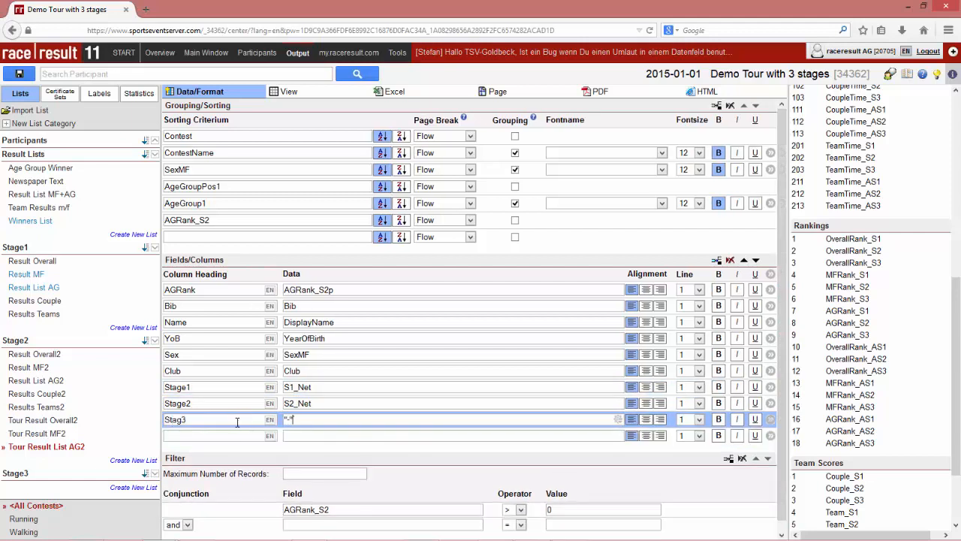
Add a column headed Sum with the data field Tourtime2 to Tour Result List AG2 and format it in bold
{"action": "key", "text": "Tab"}
{"action": "type", "text": "Sum"}
{"action": "key", "text": "Tab"}
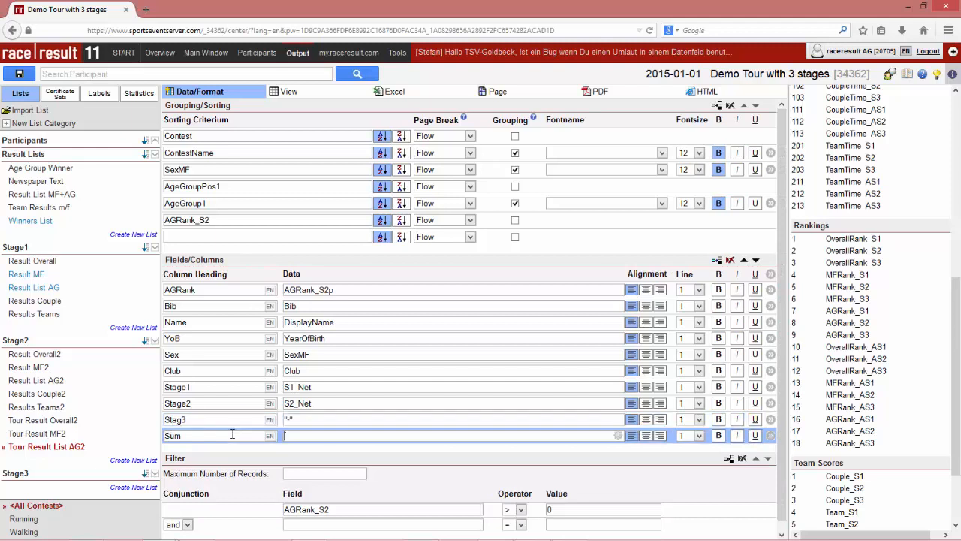
{"action": "type", "text": "Tourtime2"}
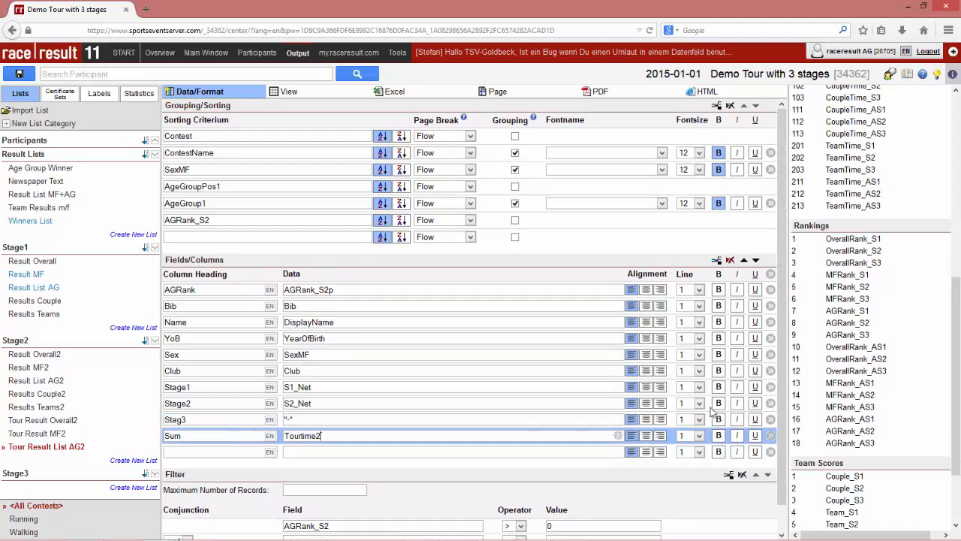
{"action": "left_click", "coordinate": [718, 437]}
Change the AGRank_S2 sorting criterion of Tour Result List AG2 to AGRank_AS2
{"action": "left_click", "coordinate": [201, 222]}
{"action": "type", "text": "A"}
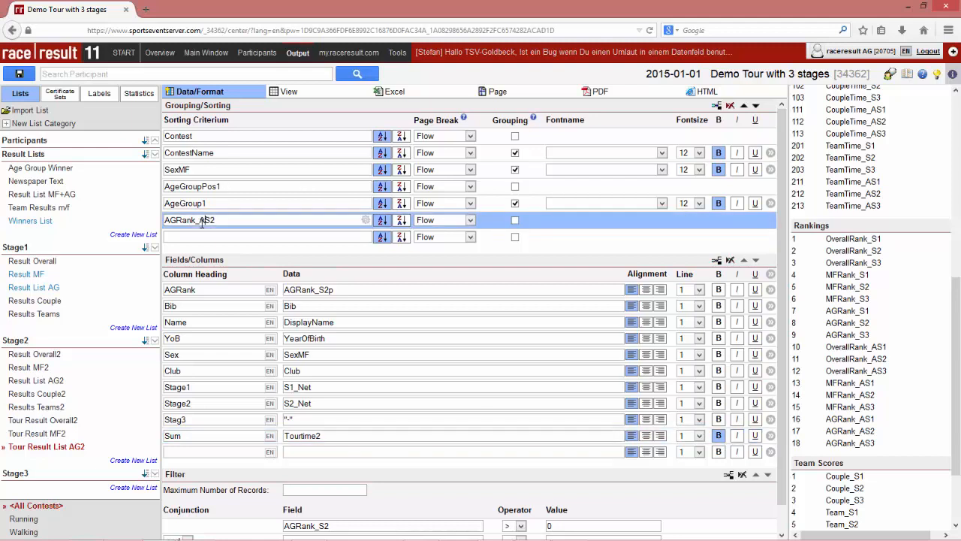
Set the AGRank column's data to AGRank_AS2p and the filter field to AGRank_AS2, and display the list
{"action": "left_click", "coordinate": [325, 290]}
{"action": "type", "text": "A"}
{"action": "scroll", "coordinate": [337, 464], "scroll_direction": "down", "scroll_amount": 1}
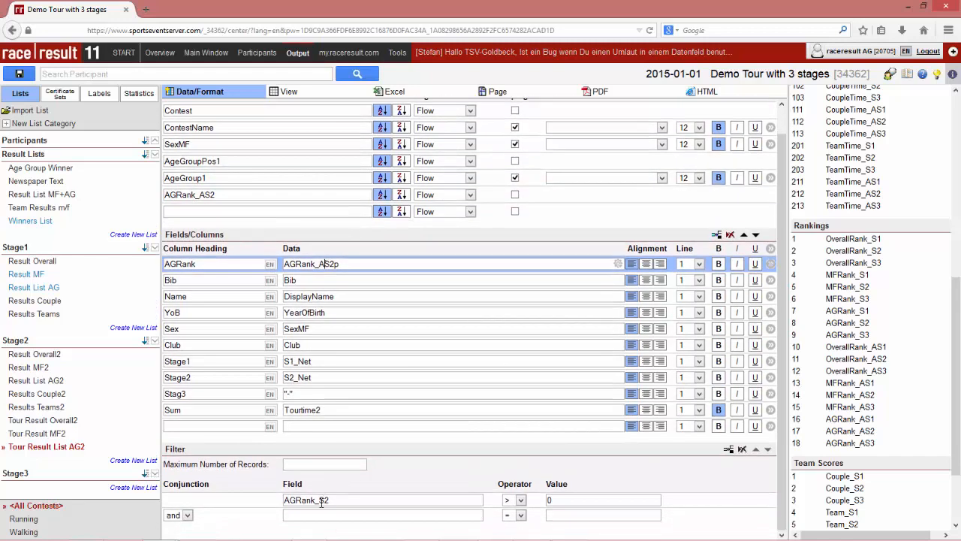
{"action": "left_click", "coordinate": [322, 502]}
{"action": "type", "text": "A"}
{"action": "left_click", "coordinate": [289, 91]}
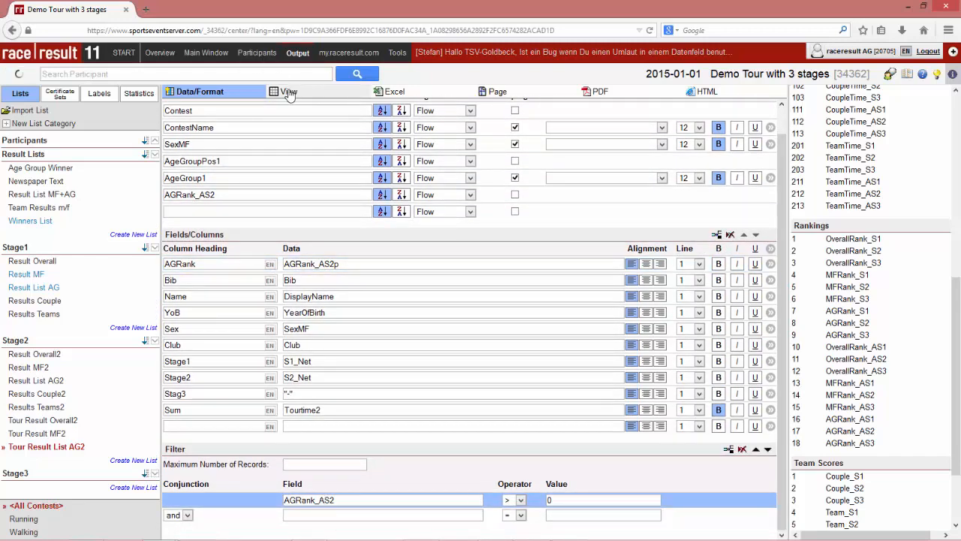
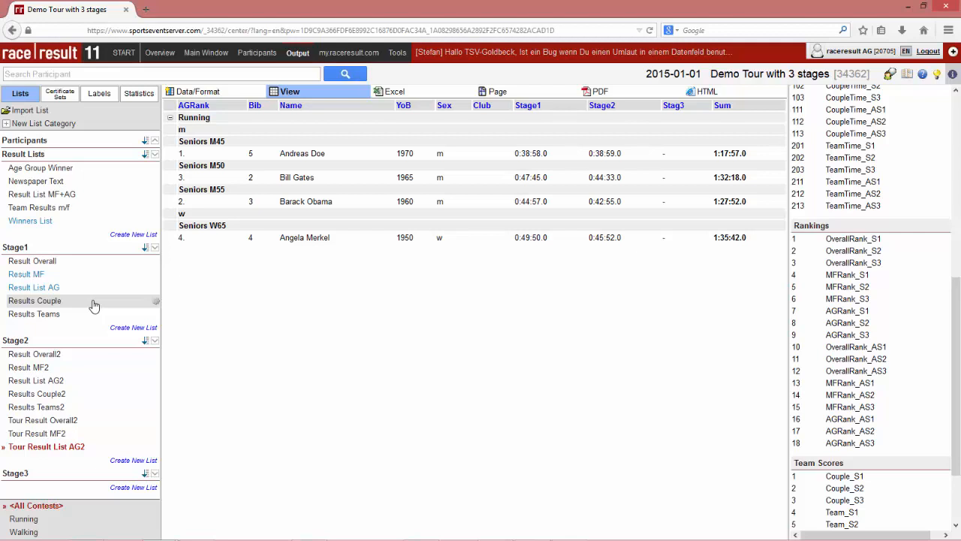
Duplicate the Result Overall2 list as Tour Result Couple and move the copy to the end of the Stage2 lists
{"action": "left_click", "coordinate": [71, 359]}
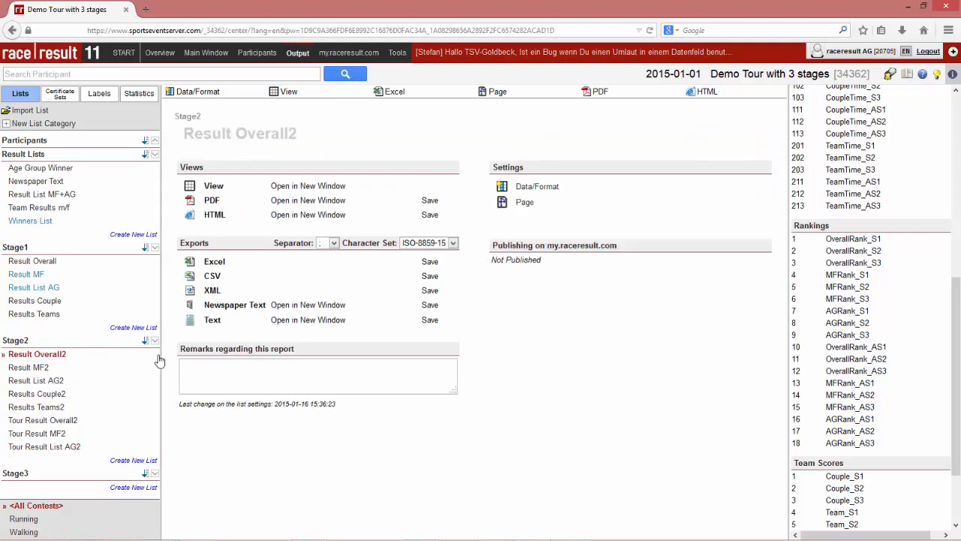
{"action": "left_click", "coordinate": [153, 356]}
{"action": "left_click", "coordinate": [117, 381]}
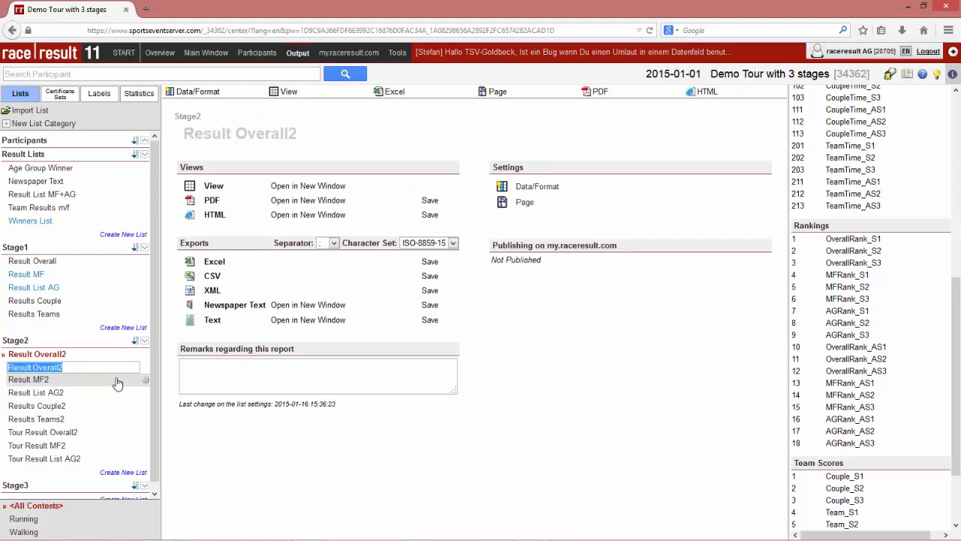
{"action": "type", "text": "Tour"}
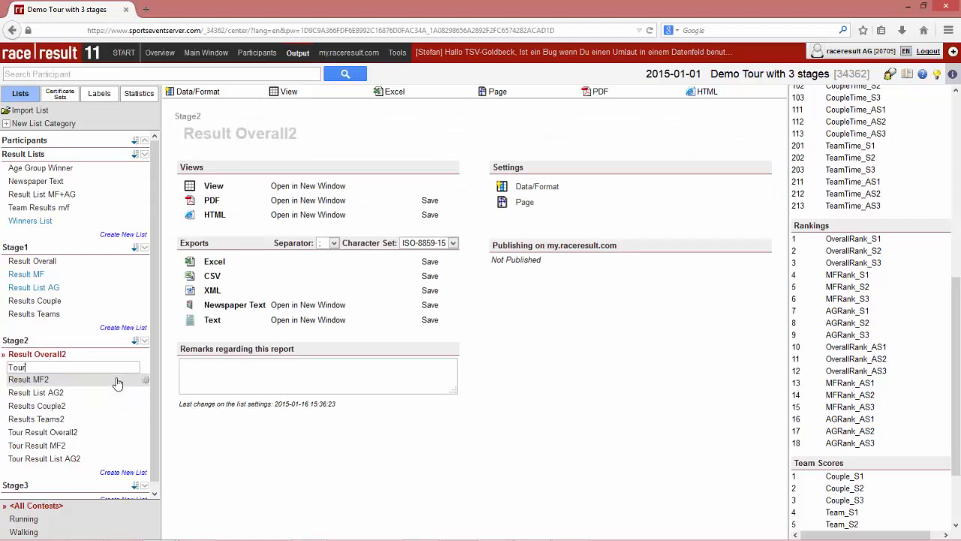
{"action": "type", "text": " T"}
{"action": "key", "text": "BackSpace"}
{"action": "type", "text": "Coupl"}
{"action": "key", "text": "BackSpace"}
{"action": "key", "text": "BackSpace"}
{"action": "key", "text": "BackSpace"}
{"action": "key", "text": "BackSpace"}
{"action": "key", "text": "BackSpace"}
{"action": "type", "text": "Result Couple"}
{"action": "key", "text": "Return"}
{"action": "left_click_drag", "start_coordinate": [71, 368], "coordinate": [71, 455]}
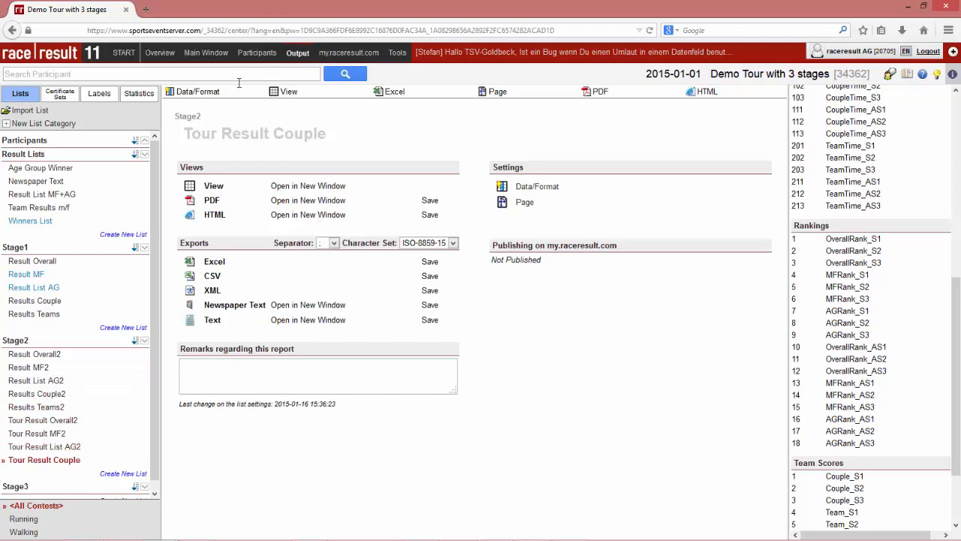
Replace the OverallRank_S2 sorting criterion of Tour Result Couple with TS8.Rank, the rank of the Couple_AS2 team score
{"action": "left_click", "coordinate": [197, 92]}
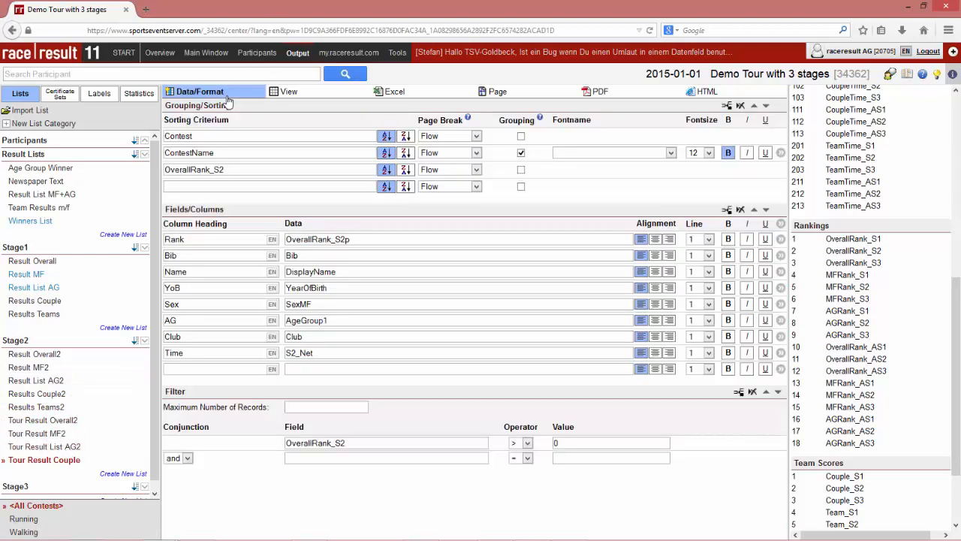
{"action": "left_click", "coordinate": [238, 170]}
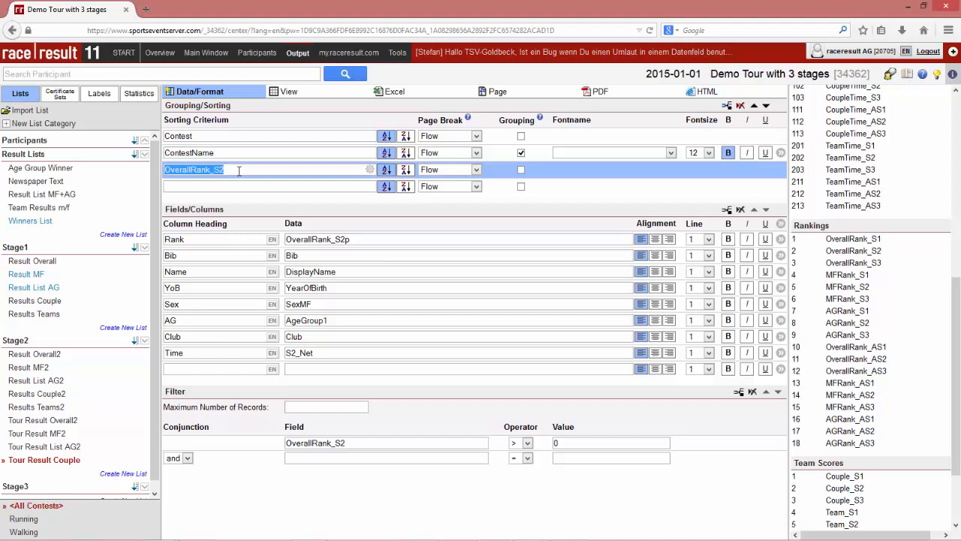
{"action": "type", "text": "T"}
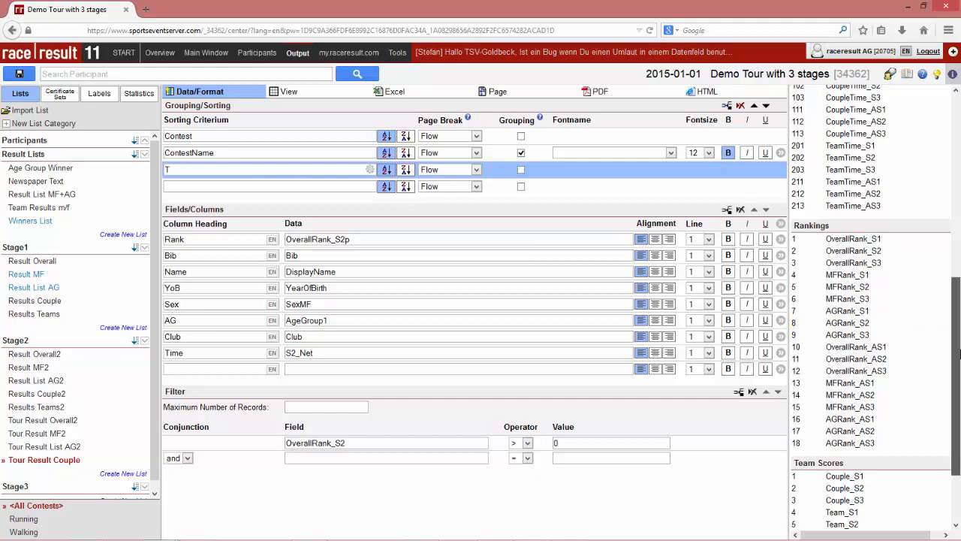
{"action": "scroll", "coordinate": [834, 360], "scroll_direction": "down", "scroll_amount": 3}
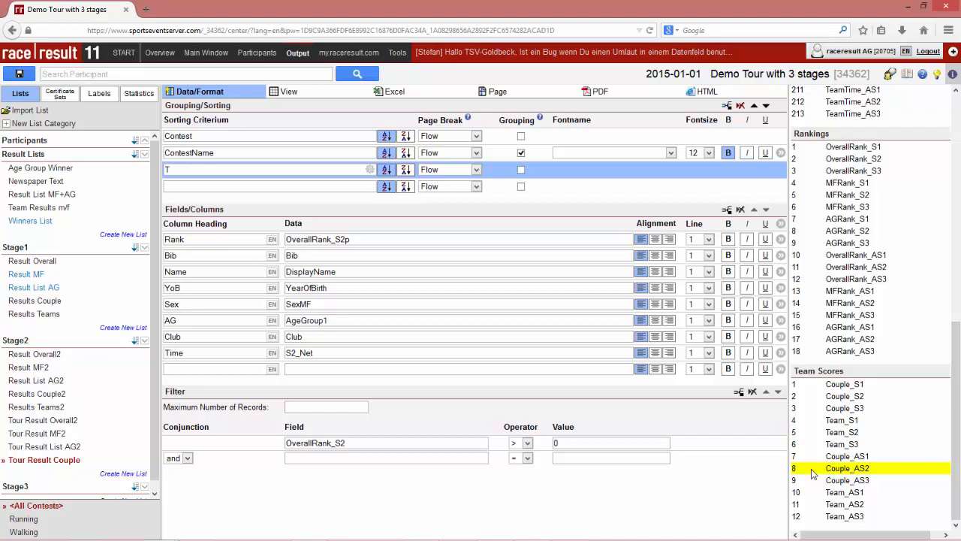
{"action": "type", "text": "S"}
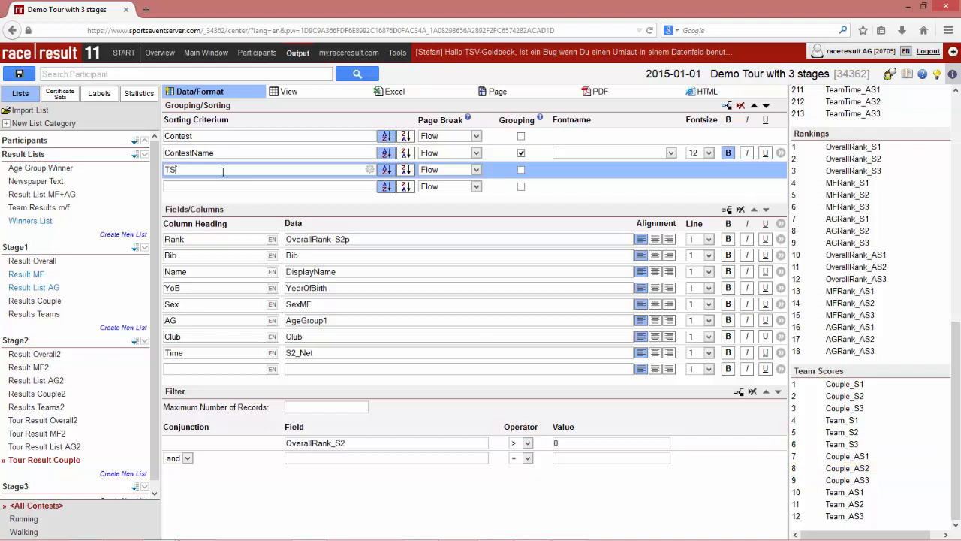
{"action": "type", "text": "8.Rank"}
Set both the Rank column's data and the filter field to TS8.Rank
{"action": "left_click", "coordinate": [361, 238]}
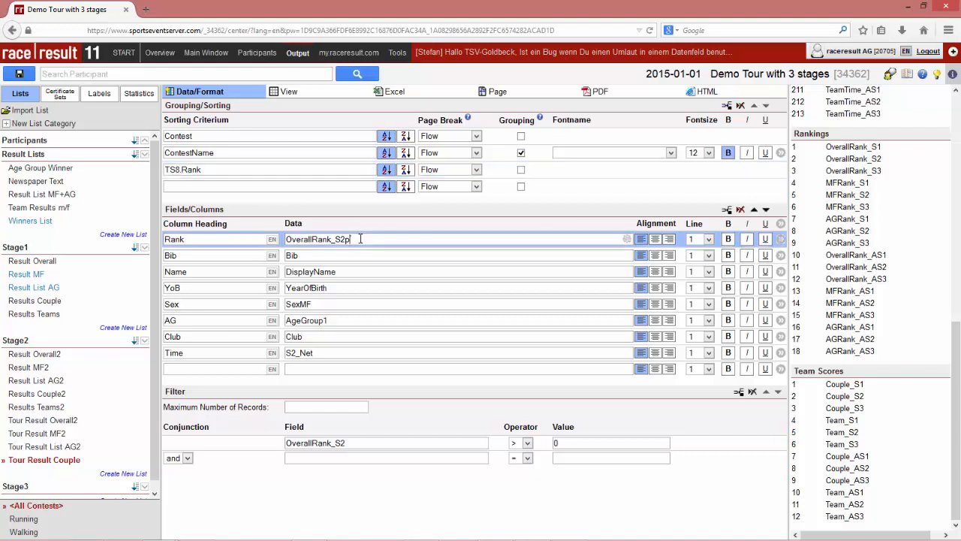
{"action": "double_click", "coordinate": [361, 239]}
{"action": "type", "text": "TS8.Rank"}
{"action": "left_click", "coordinate": [377, 442]}
{"action": "key", "text": "ctrl+a"}
{"action": "type", "text": "TS8.Rank"}
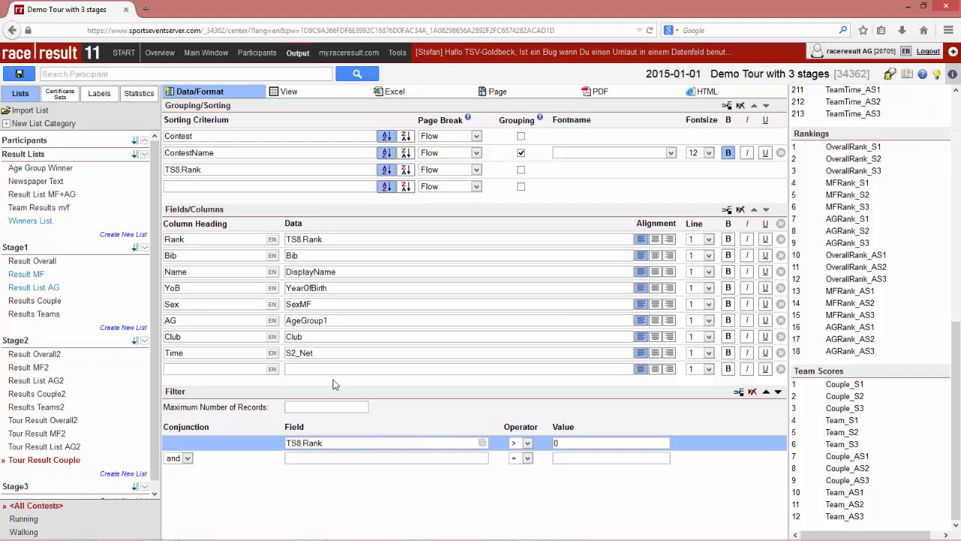
Delete the Bib column and change the Name column to the heading Couple Name with CoupleName as its data
{"action": "left_click", "coordinate": [235, 271]}
{"action": "left_click", "coordinate": [229, 256]}
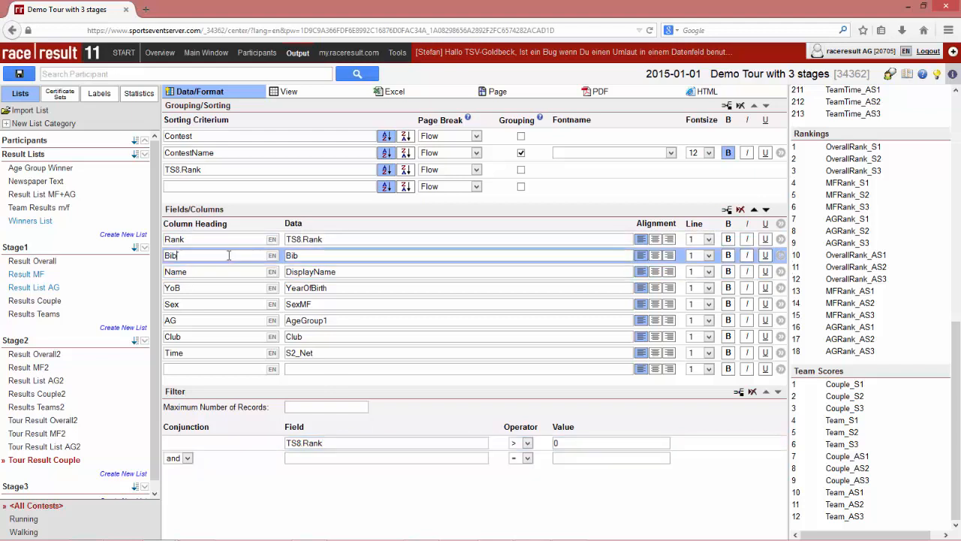
{"action": "left_click", "coordinate": [741, 213]}
{"action": "key", "text": "Return"}
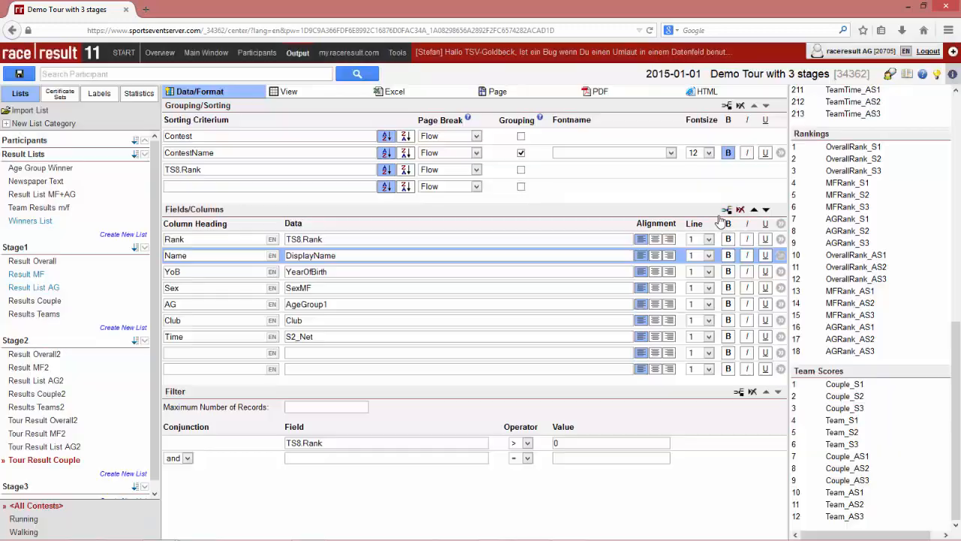
{"action": "double_click", "coordinate": [231, 256]}
{"action": "type", "text": "Couple Name"}
{"action": "key", "text": "Tab"}
{"action": "type", "text": "CoupleName"}
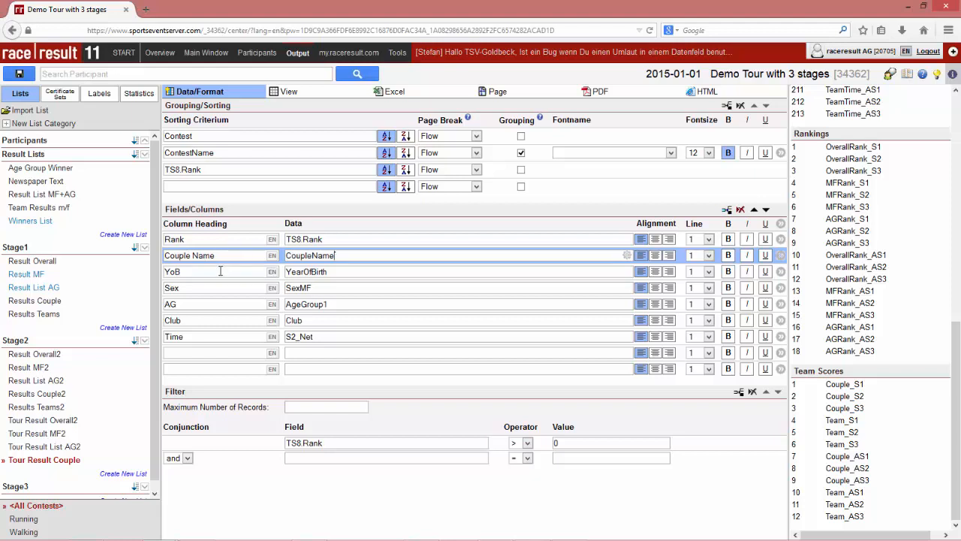
Rename the YoB, Sex and AG column headings to Stage1, Stage2 and Stage3
{"action": "left_click", "coordinate": [220, 271]}
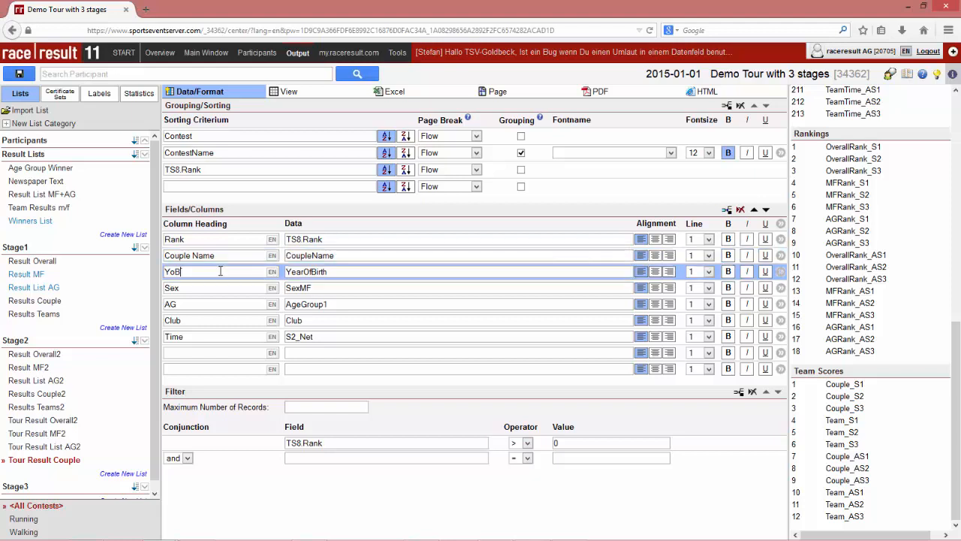
{"action": "key", "text": "BackSpace"}
{"action": "key", "text": "BackSpace"}
{"action": "key", "text": "BackSpace"}
{"action": "type", "text": "Stage1"}
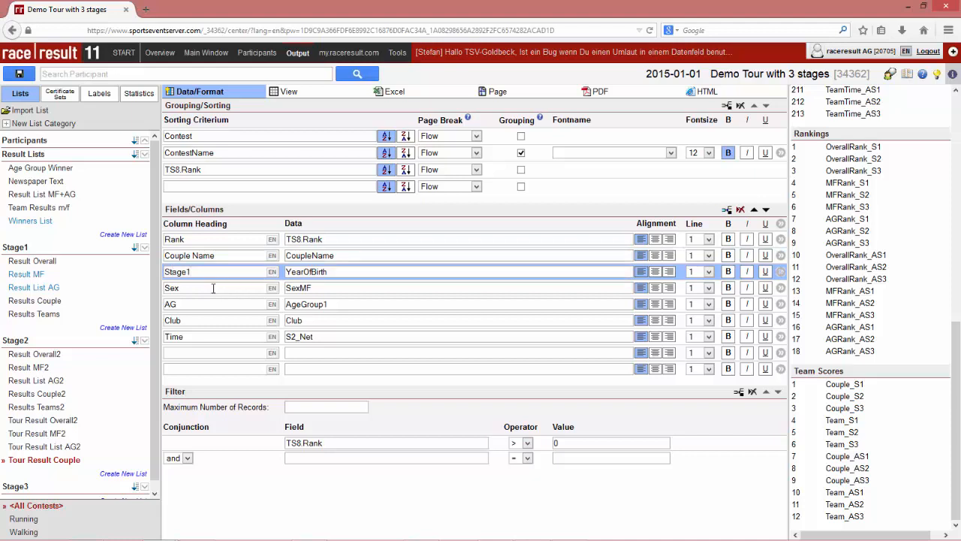
{"action": "double_click", "coordinate": [213, 290]}
{"action": "type", "text": "Stage2"}
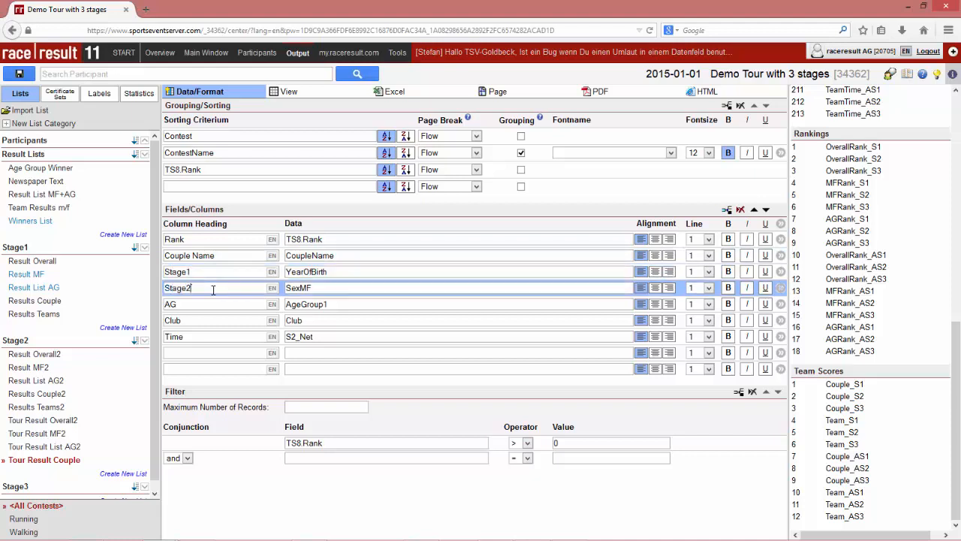
{"action": "key", "text": "Down"}
{"action": "key", "text": "ctrl+a"}
{"action": "type", "text": "Stage3"}
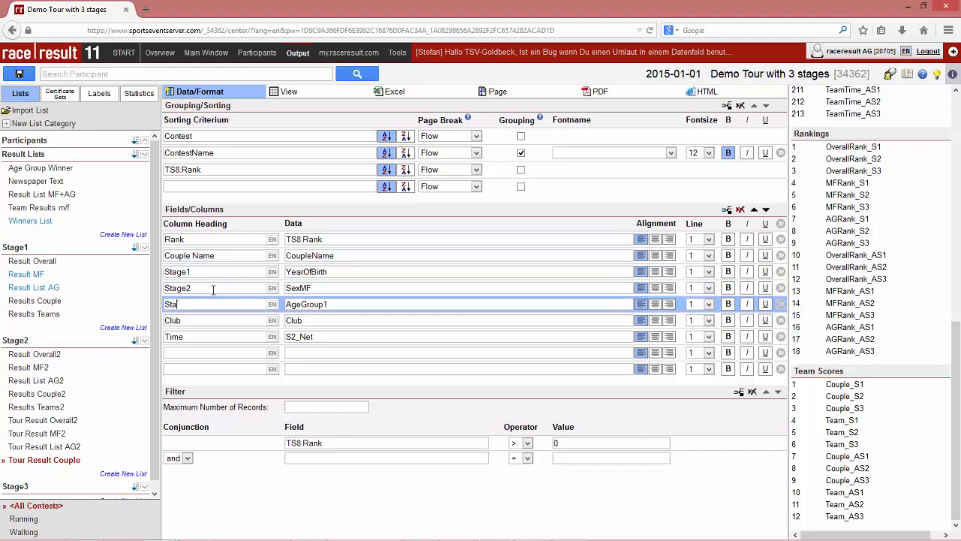
Set the Stage1 column's data to TS1.Time1 and the Stage2 column's data to TS1.Time2
{"action": "key", "text": "Tab"}
{"action": "key", "text": "Up"}
{"action": "key", "text": "Up"}
{"action": "key", "text": "ctrl+a"}
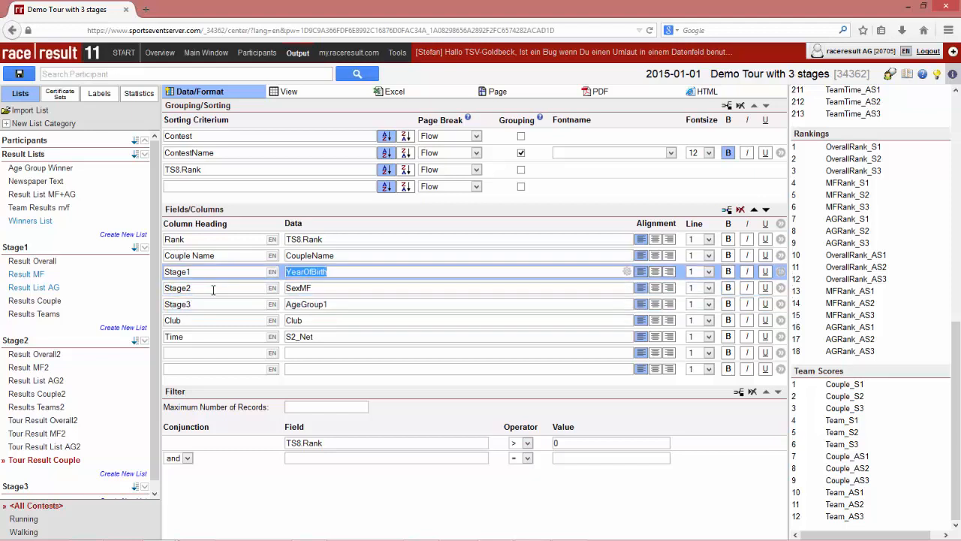
{"action": "type", "text": "TS1.Z"}
{"action": "key", "text": "BackSpace"}
{"action": "type", "text": "Time1"}
{"action": "key", "text": "ctrl+a"}
{"action": "key", "text": "ctrl+c"}
{"action": "key", "text": "Down"}
{"action": "key", "text": "ctrl+v"}
{"action": "key", "text": "BackSpace"}
{"action": "type", "text": "2"}
{"action": "key", "text": "Down"}
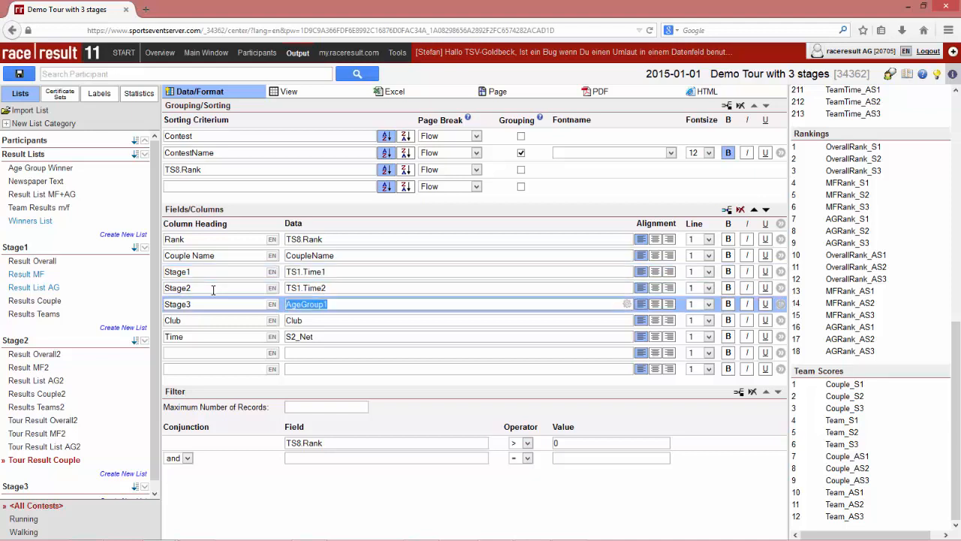
Set the Stage3 data to the placeholder "-" and change the Club column to the heading Sum with data TS8.Time1
{"action": "type", "text": "*-*"}
{"action": "key", "text": "Down"}
{"action": "key", "text": "shift+Tab"}
{"action": "type", "text": "S"}
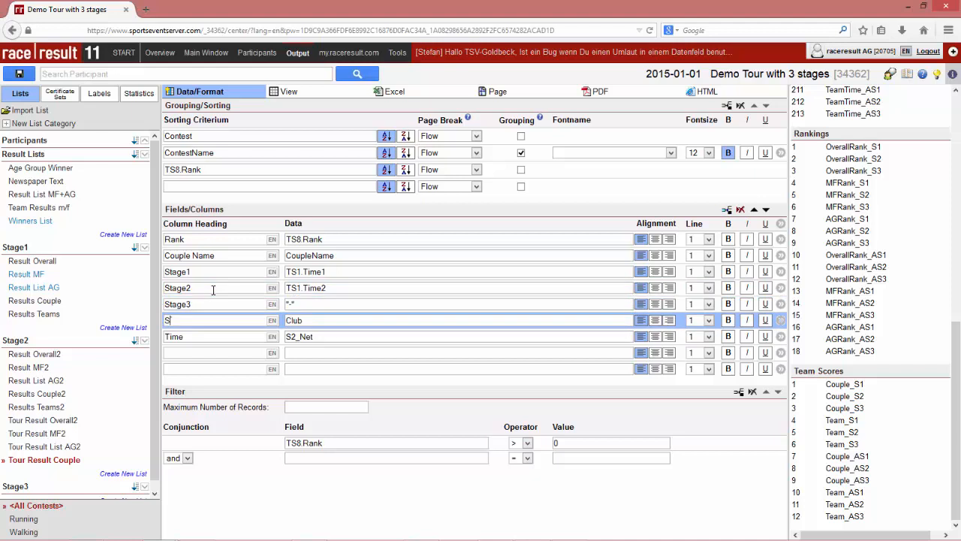
{"action": "type", "text": "um"}
{"action": "key", "text": "Tab"}
{"action": "type", "text": "TS8"}
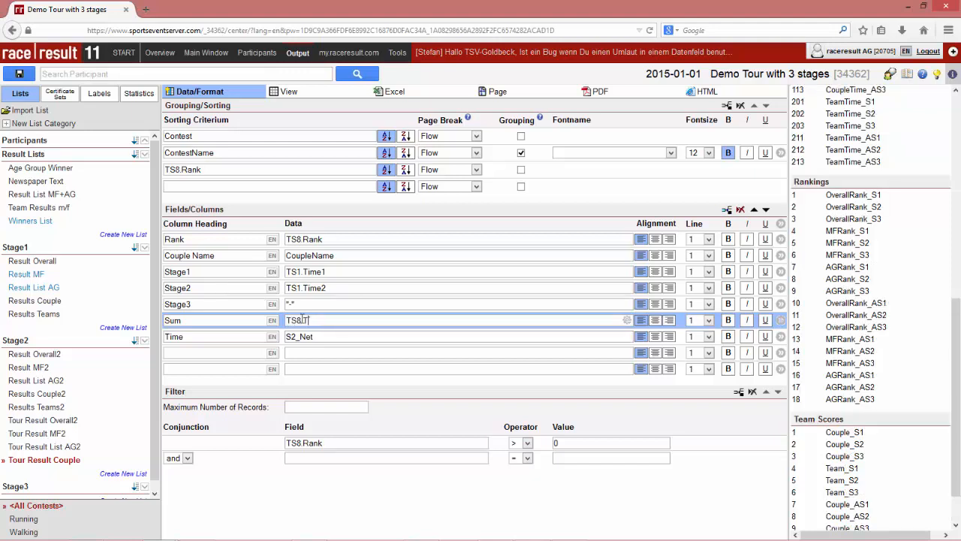
{"action": "type", "text": ".Time1"}
Delete the Time column, format the Sum column in bold, and display the Tour Result Couple list
{"action": "left_click", "coordinate": [233, 336]}
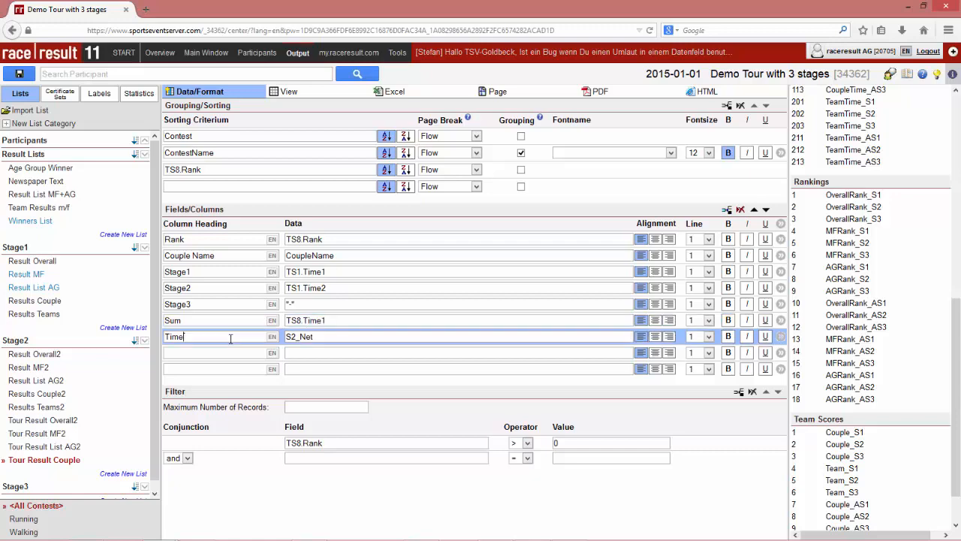
{"action": "left_click", "coordinate": [740, 209]}
{"action": "key", "text": "Return"}
{"action": "left_click", "coordinate": [726, 324]}
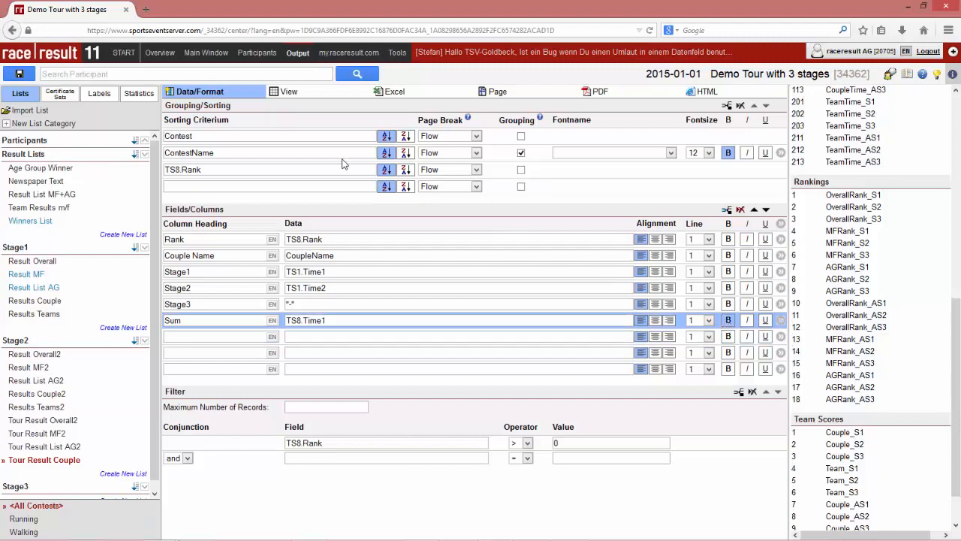
{"action": "left_click", "coordinate": [295, 92]}
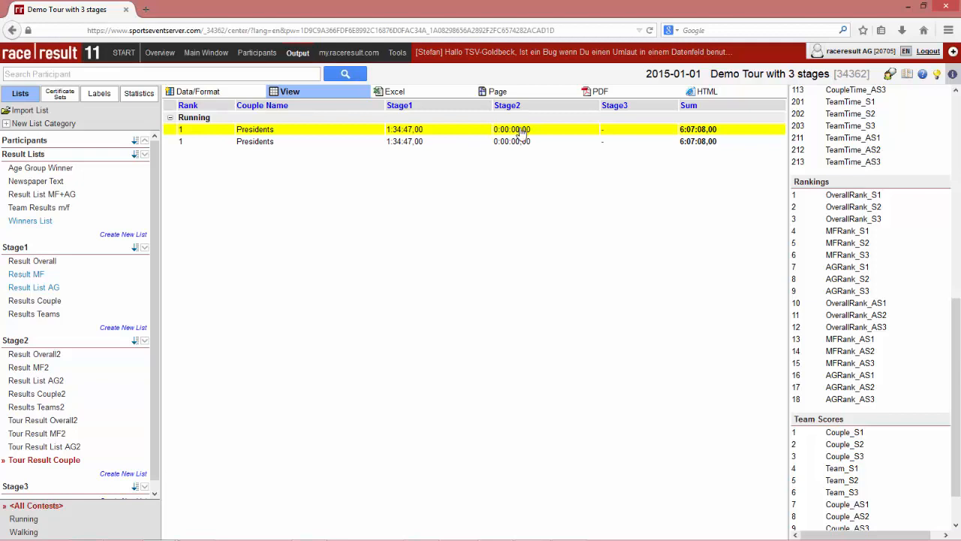
Correct the Stage2 column's data to TS2.Time1 and display the couple list again
{"action": "left_click", "coordinate": [234, 92]}
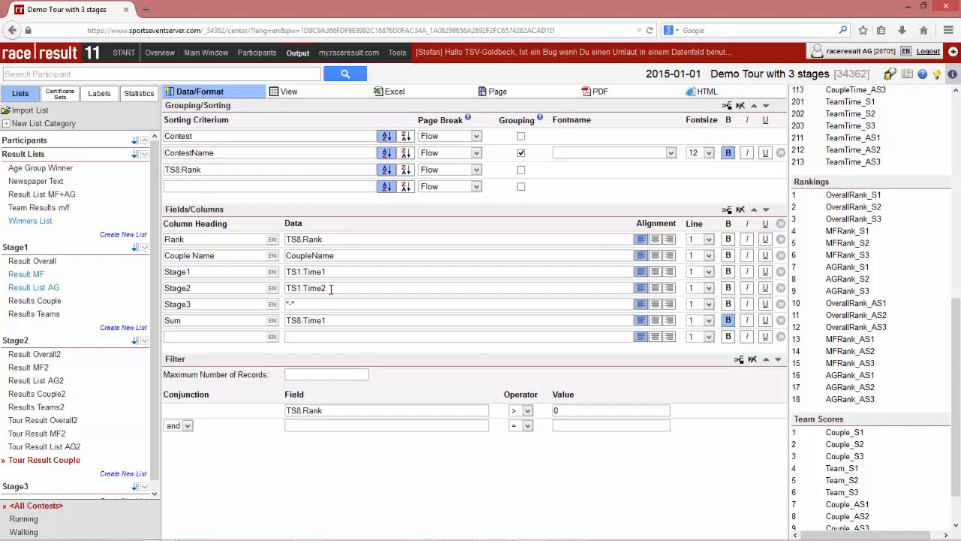
{"action": "left_click", "coordinate": [296, 291]}
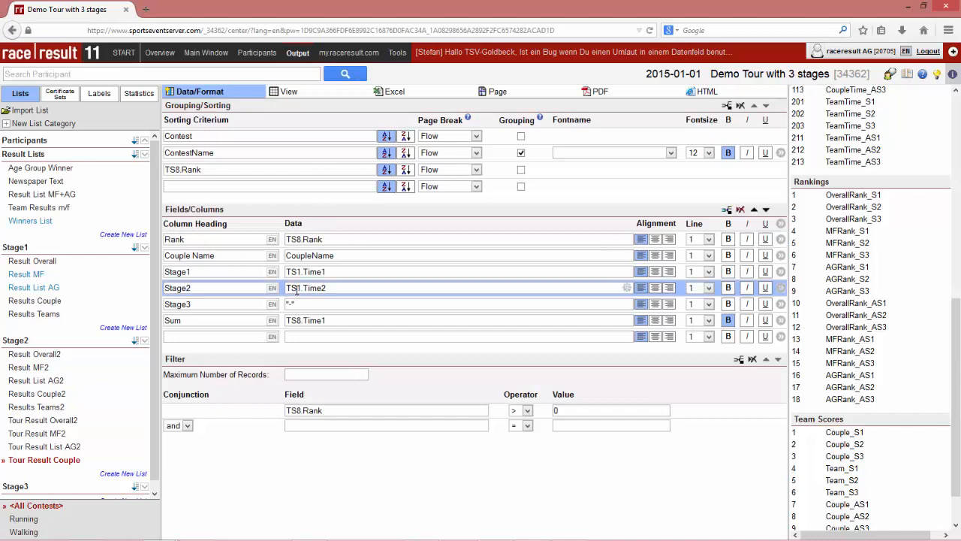
{"action": "left_click", "coordinate": [340, 291]}
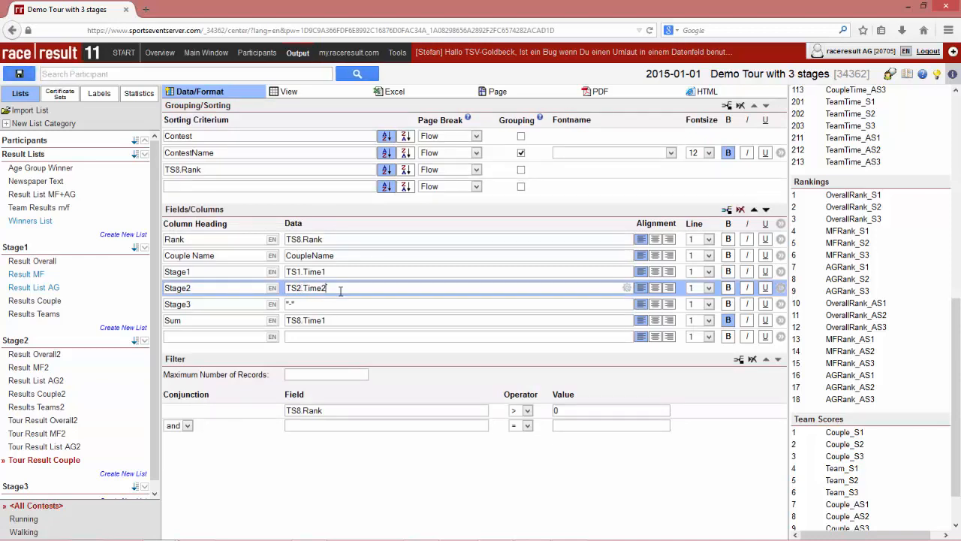
{"action": "key", "text": "BackSpace"}
{"action": "type", "text": "1"}
{"action": "left_click", "coordinate": [285, 94]}
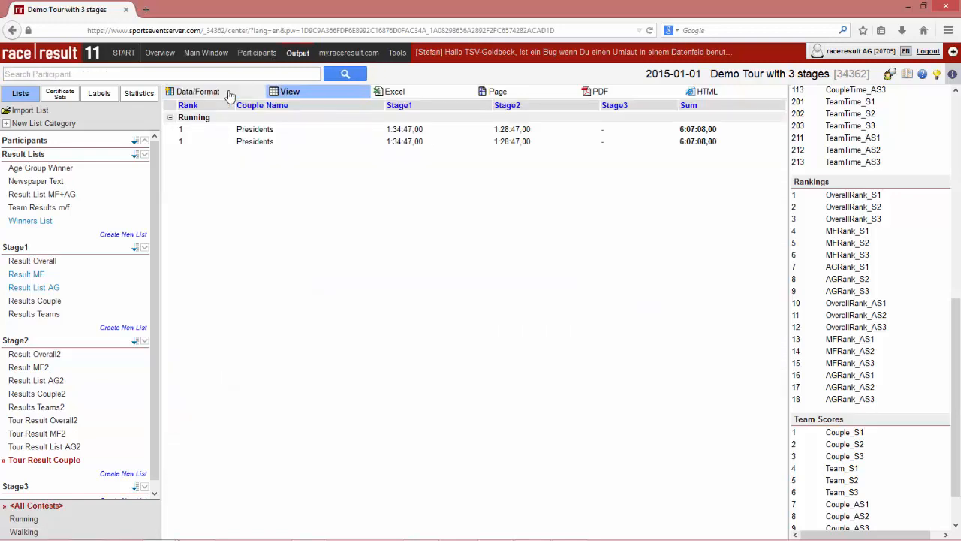
Enter 11:00:06 as S2_Start and 11:48 as S2_Finish in the results of bib 1, and display the Tour Result Couple list
{"action": "left_click", "coordinate": [229, 94]}
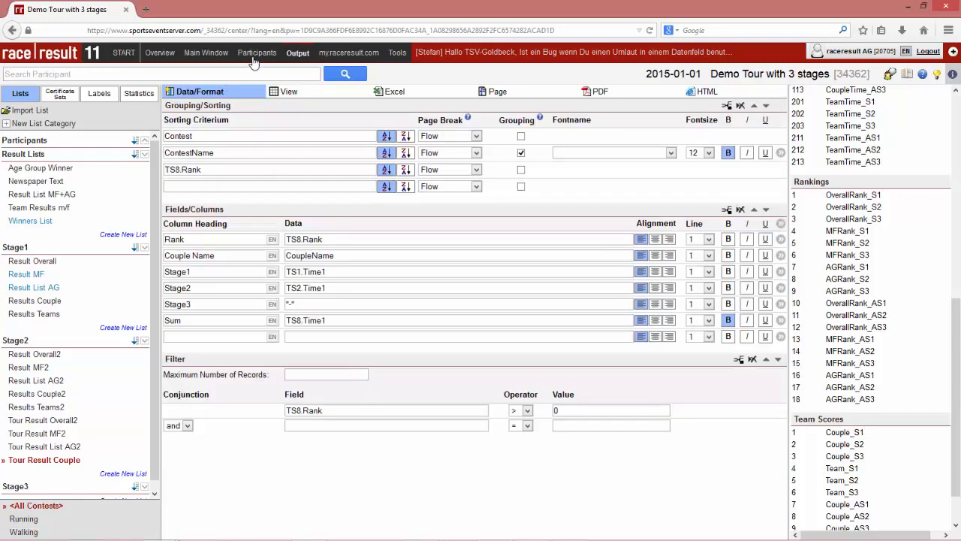
{"action": "left_click", "coordinate": [254, 54]}
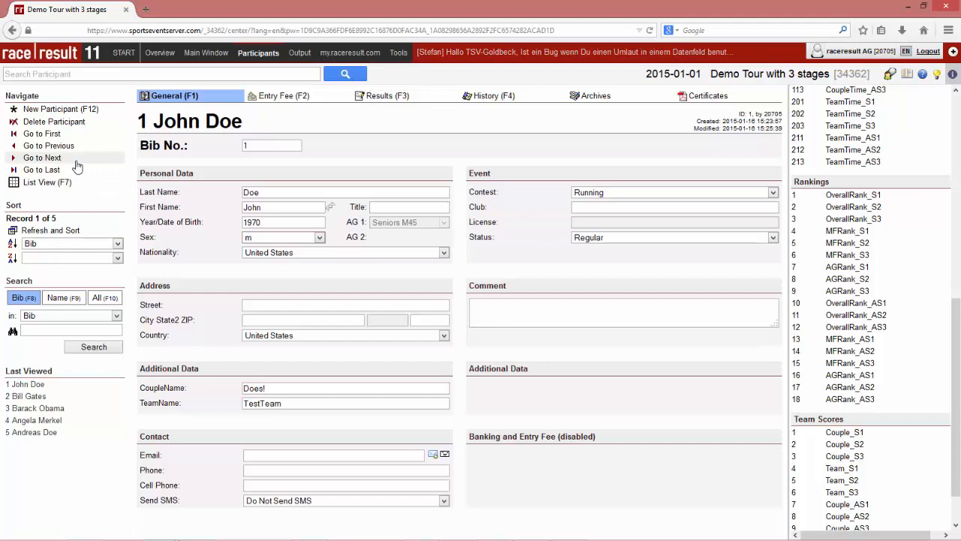
{"action": "left_click", "coordinate": [325, 100]}
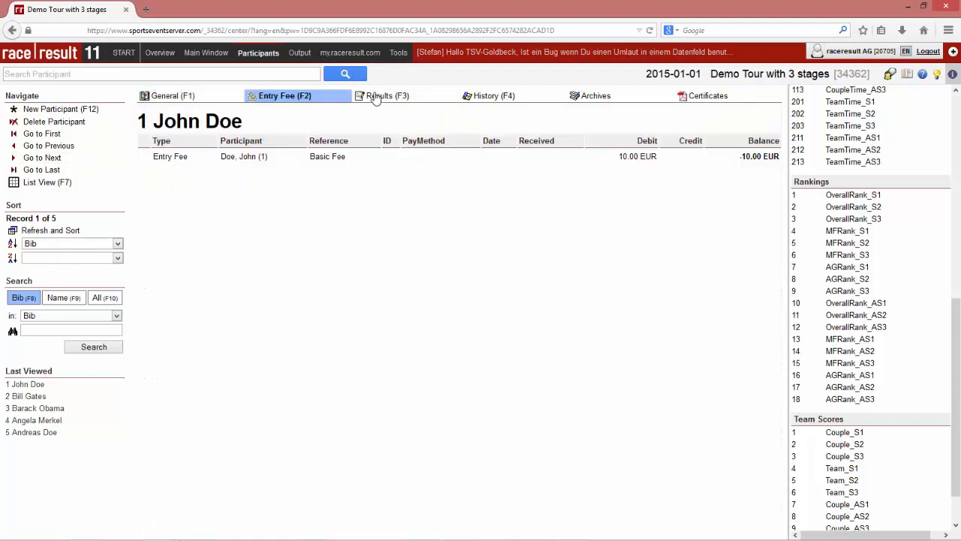
{"action": "double_click", "coordinate": [376, 95]}
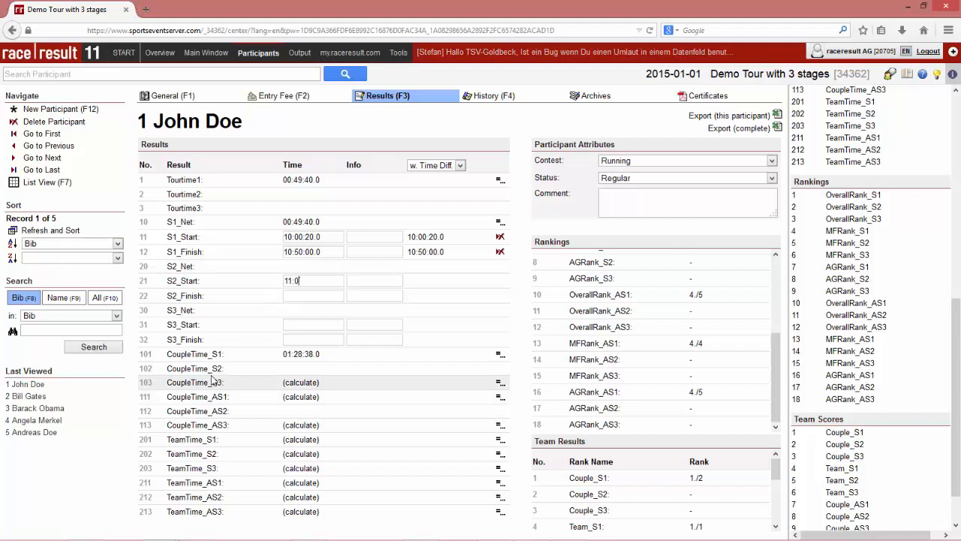
{"action": "type", "text": "0:06"}
{"action": "key", "text": "Tab"}
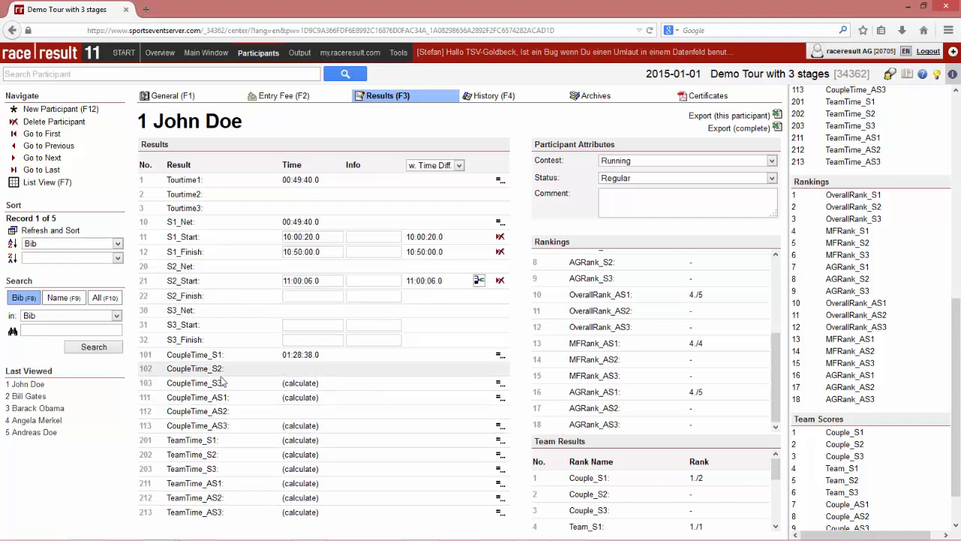
{"action": "left_click", "coordinate": [301, 296]}
{"action": "type", "text": "11:48"}
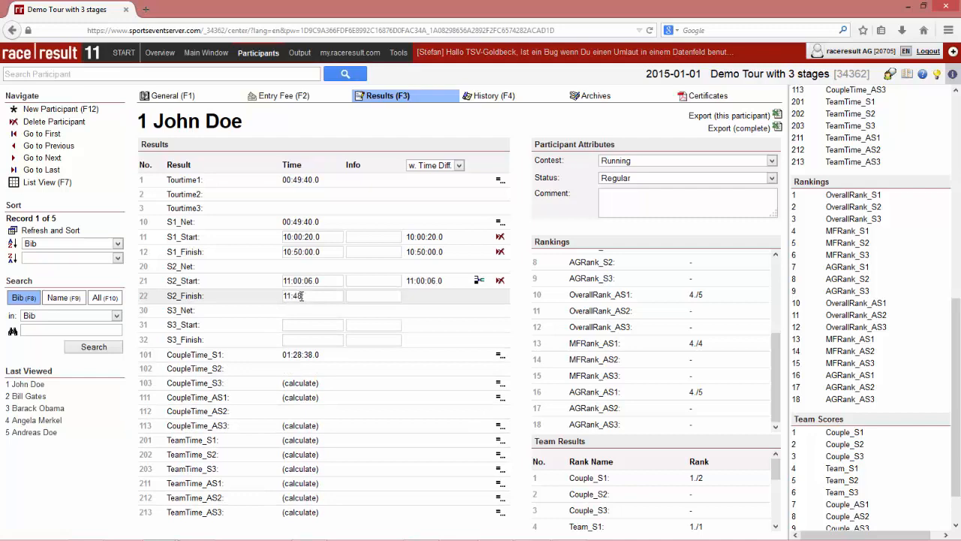
{"action": "key", "text": "Tab"}
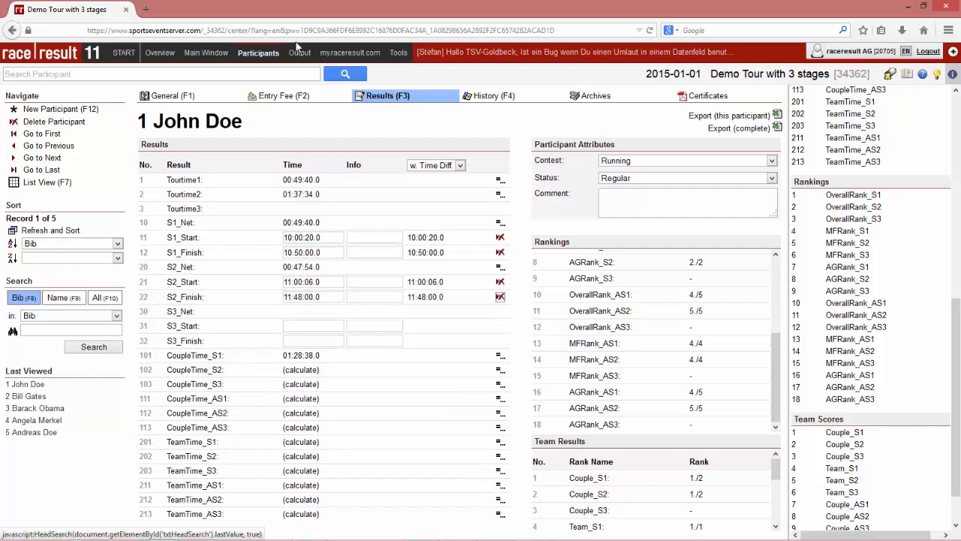
{"action": "left_click", "coordinate": [297, 52]}
{"action": "left_click", "coordinate": [286, 92]}
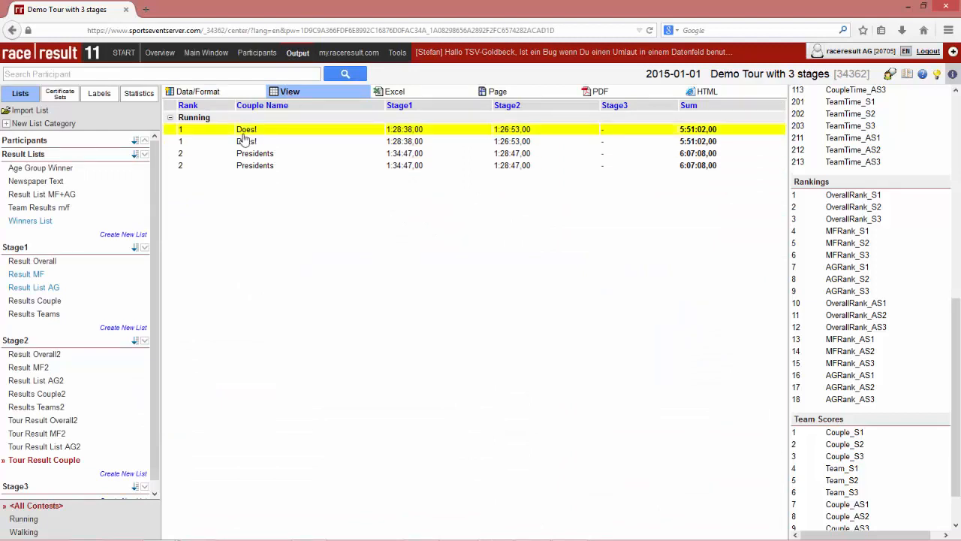
Add the filter condition TS8.Position = 1 to the Tour Result Couple list and display the list again
{"action": "left_click", "coordinate": [214, 95]}
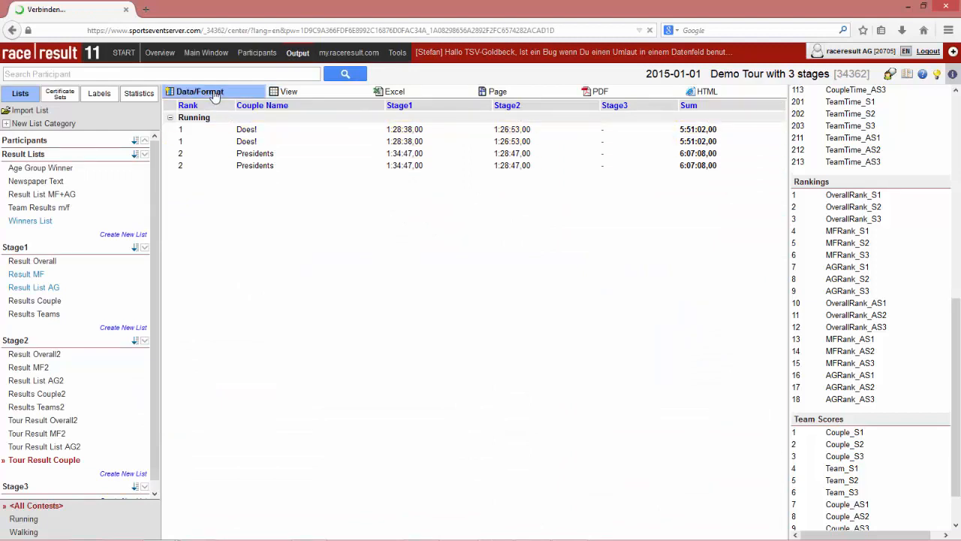
{"action": "left_click", "coordinate": [341, 429]}
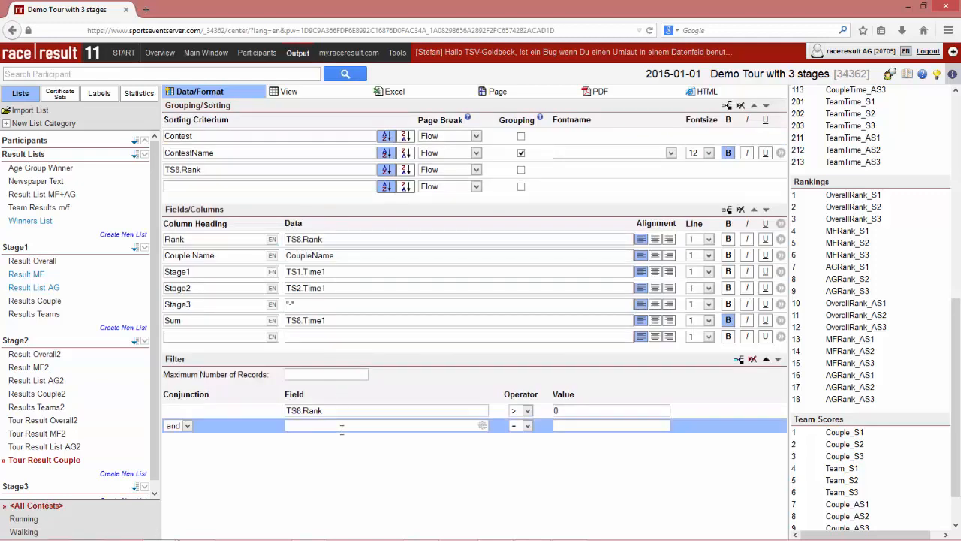
{"action": "type", "text": "Ts"}
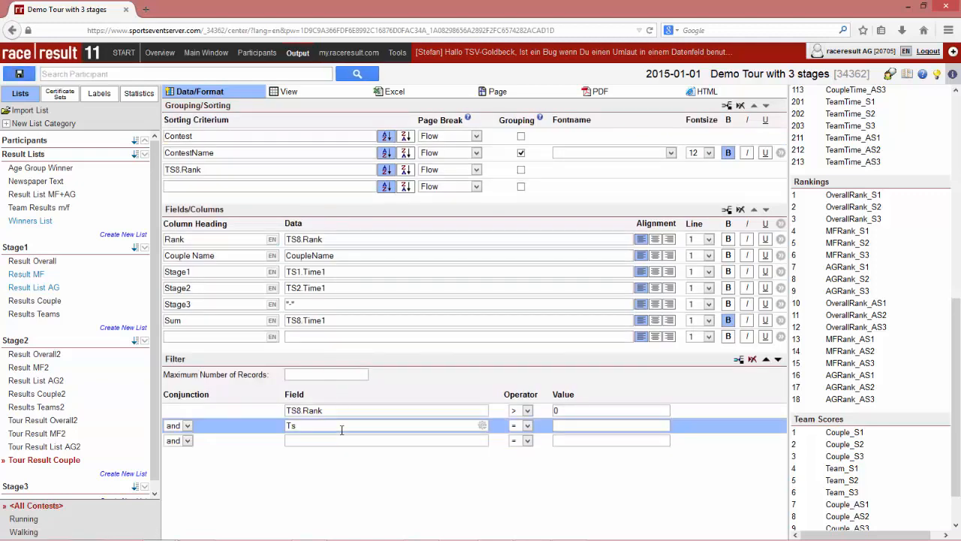
{"action": "type", "text": "8.O"}
{"action": "type", "text": "osition"}
{"action": "key", "text": "Tab"}
{"action": "type", "text": "1"}
{"action": "left_click", "coordinate": [320, 94]}
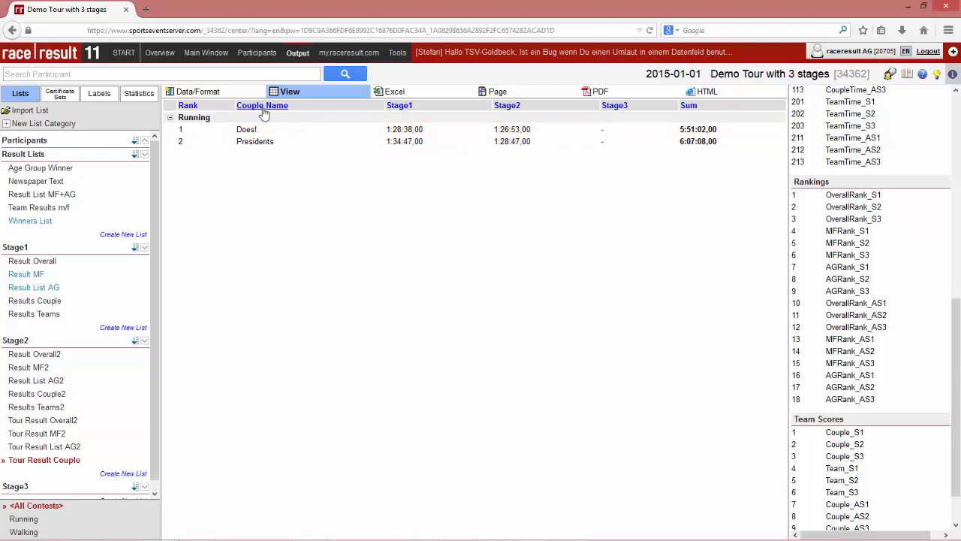
In team score Couple_AS2, set minimum and maximum participants to 1, women to 0 through 1, and maximum number of teams to "1 and show part. w/o time"
{"action": "left_click", "coordinate": [245, 94]}
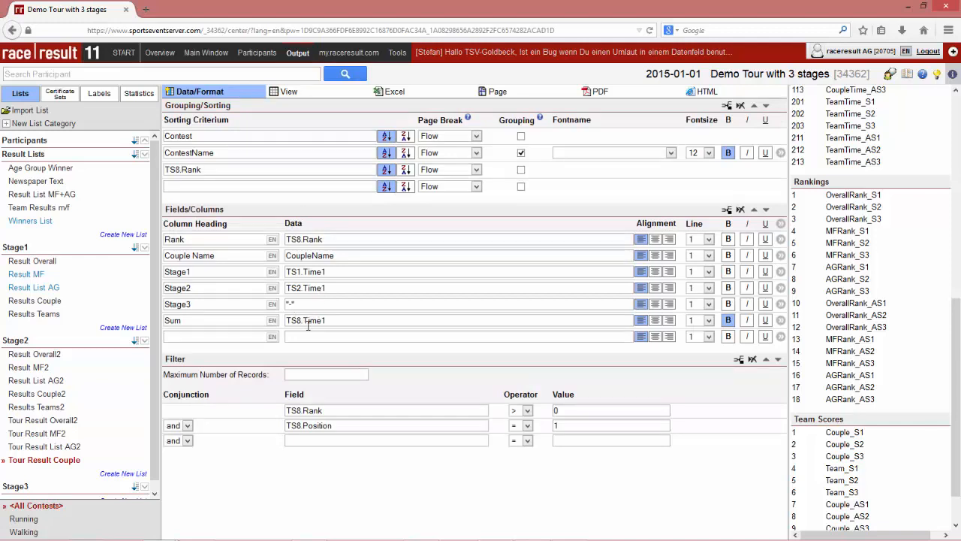
{"action": "left_click", "coordinate": [200, 53]}
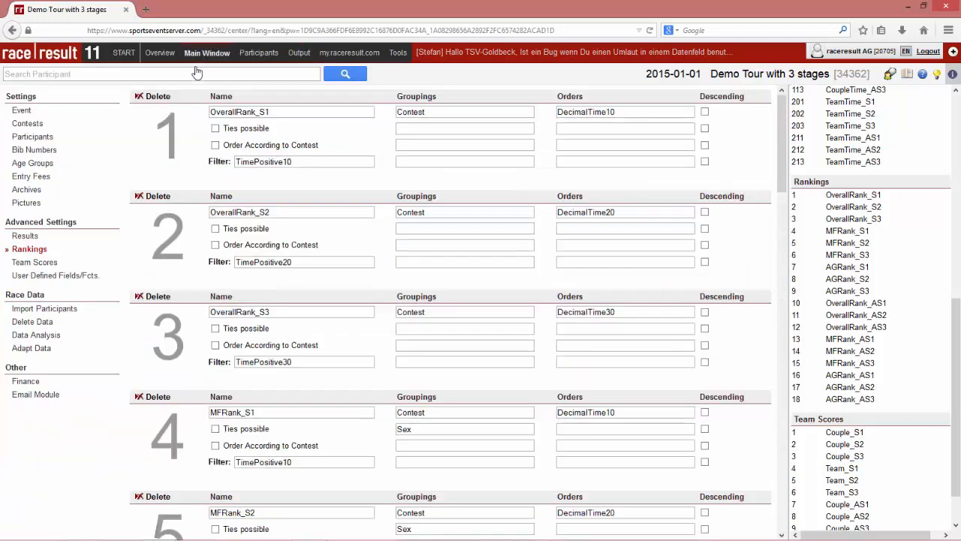
{"action": "left_click", "coordinate": [57, 262]}
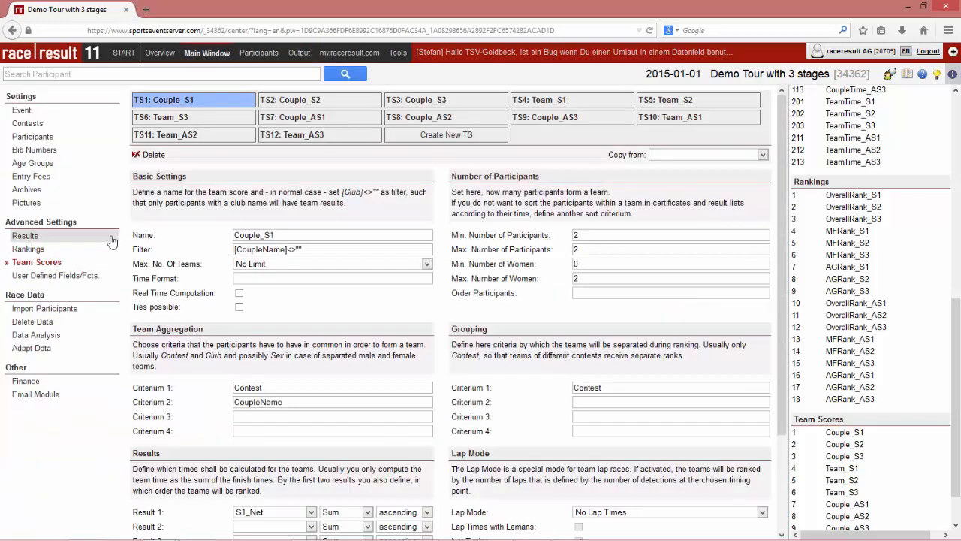
{"action": "left_click", "coordinate": [475, 119]}
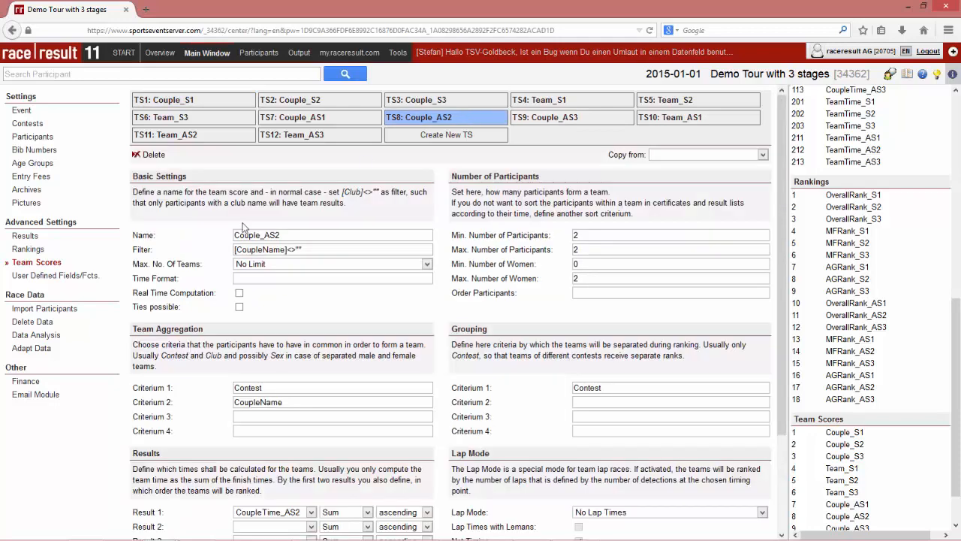
{"action": "scroll", "coordinate": [242, 226], "scroll_direction": "down", "scroll_amount": 1}
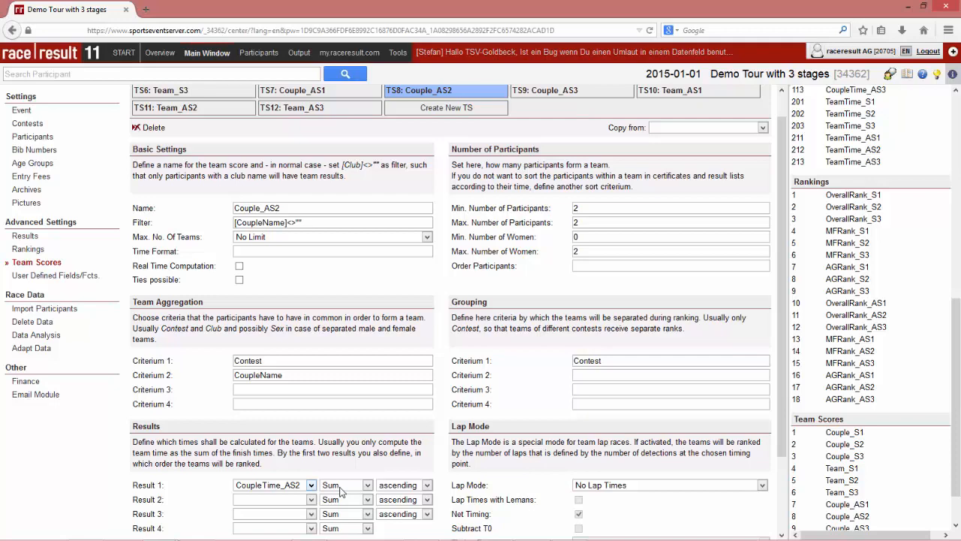
{"action": "scroll", "coordinate": [340, 490], "scroll_direction": "up", "scroll_amount": 1}
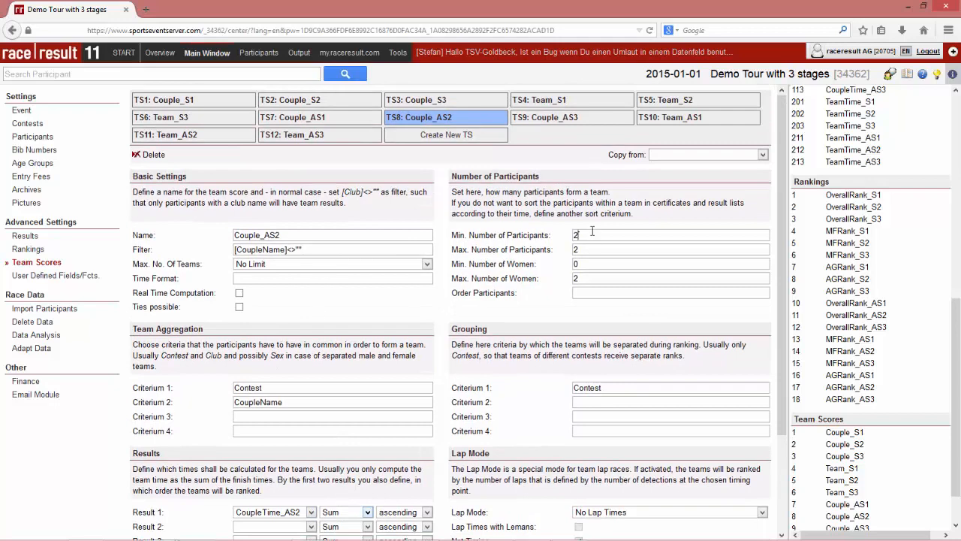
{"action": "key", "text": "Tab"}
{"action": "type", "text": "1"}
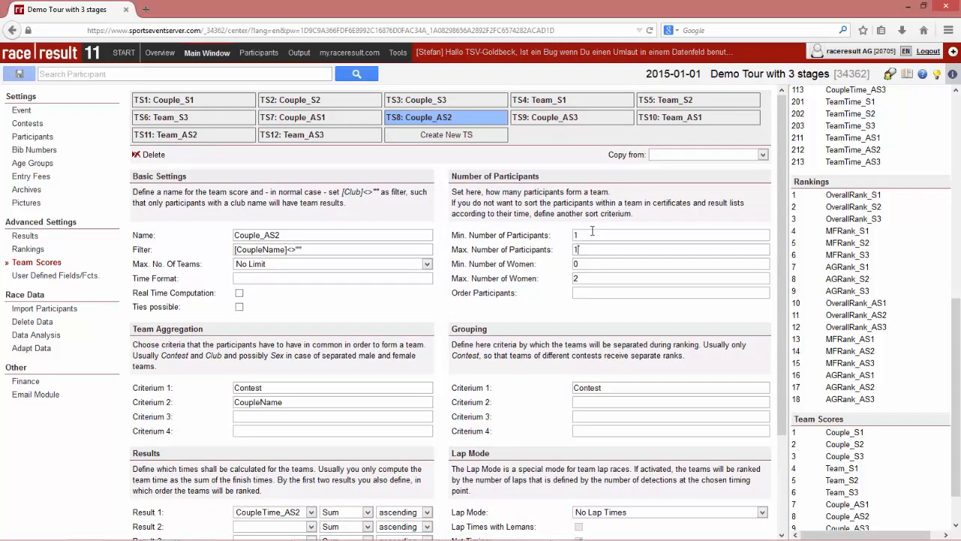
{"action": "key", "text": "Tab"}
{"action": "type", "text": "0"}
{"action": "key", "text": "Tab"}
{"action": "type", "text": "1"}
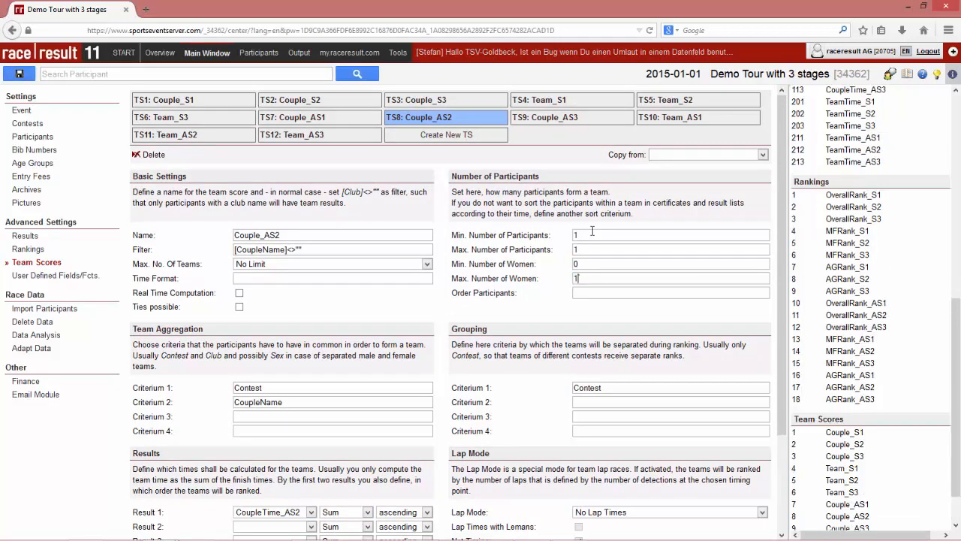
{"action": "left_click", "coordinate": [324, 266]}
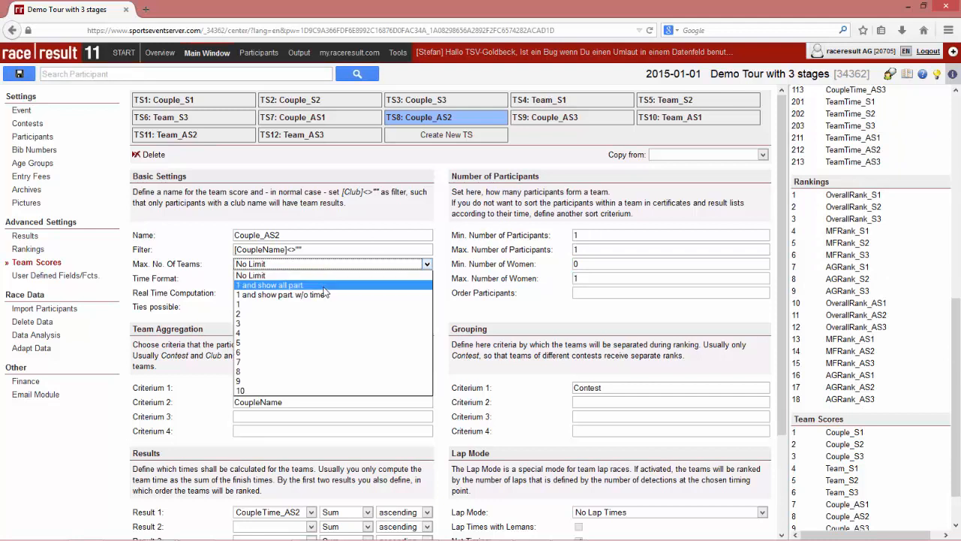
{"action": "left_click", "coordinate": [324, 294]}
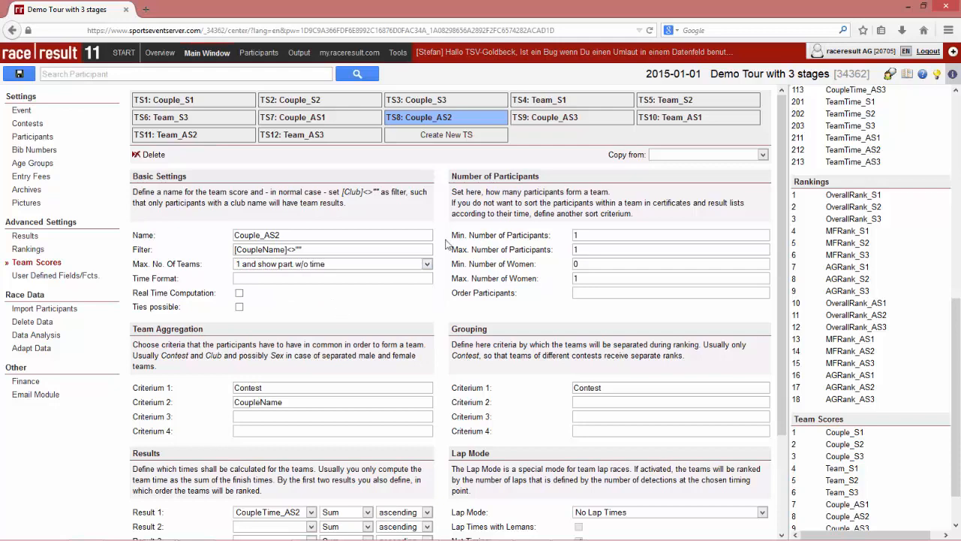
In team score Couple_AS3, set minimum and maximum participants and maximum women to 1, limit teams to "1 and show part. w/o time", and save
{"action": "left_click", "coordinate": [599, 120]}
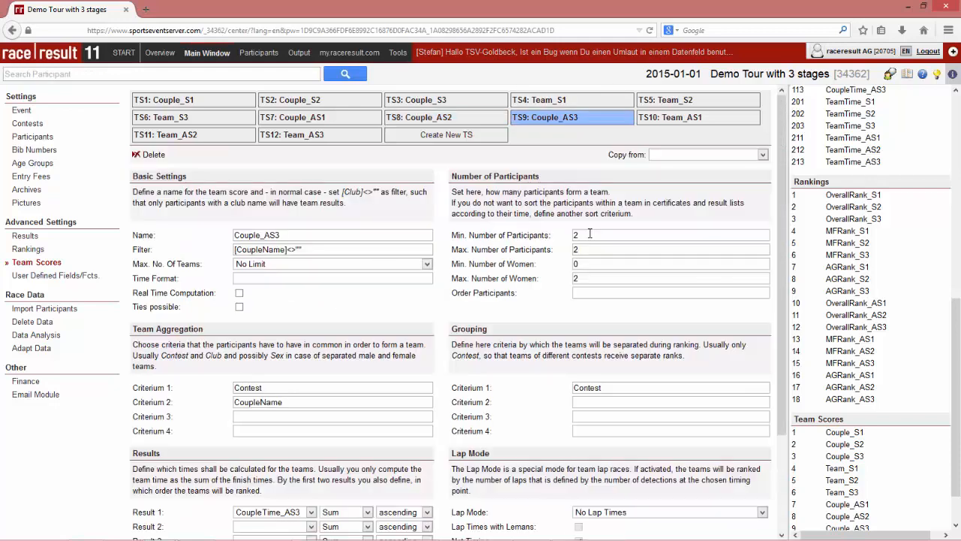
{"action": "key", "text": "BackSpace"}
{"action": "type", "text": "1"}
{"action": "key", "text": "Tab"}
{"action": "type", "text": "1"}
{"action": "key", "text": "Tab"}
{"action": "key", "text": "Tab"}
{"action": "type", "text": "1"}
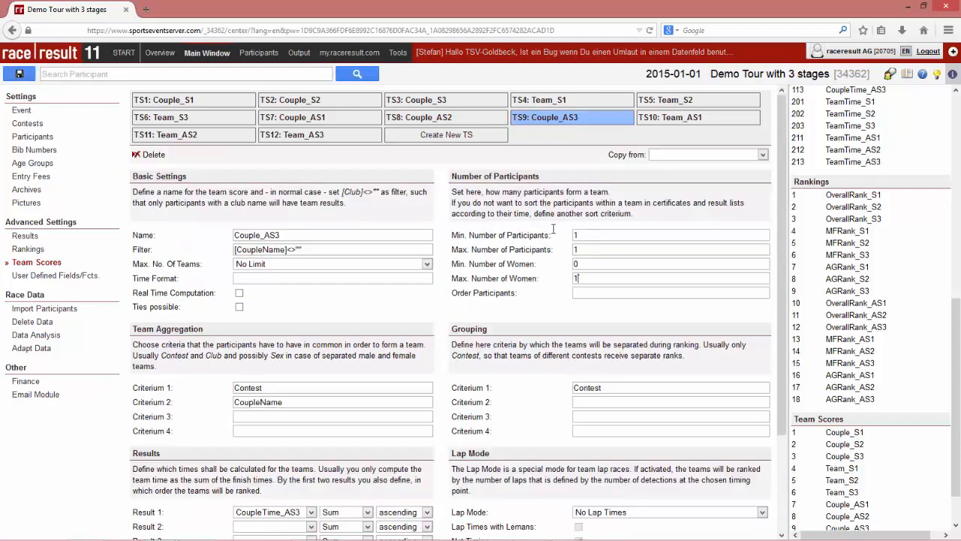
{"action": "left_click", "coordinate": [314, 265]}
{"action": "left_click", "coordinate": [312, 295]}
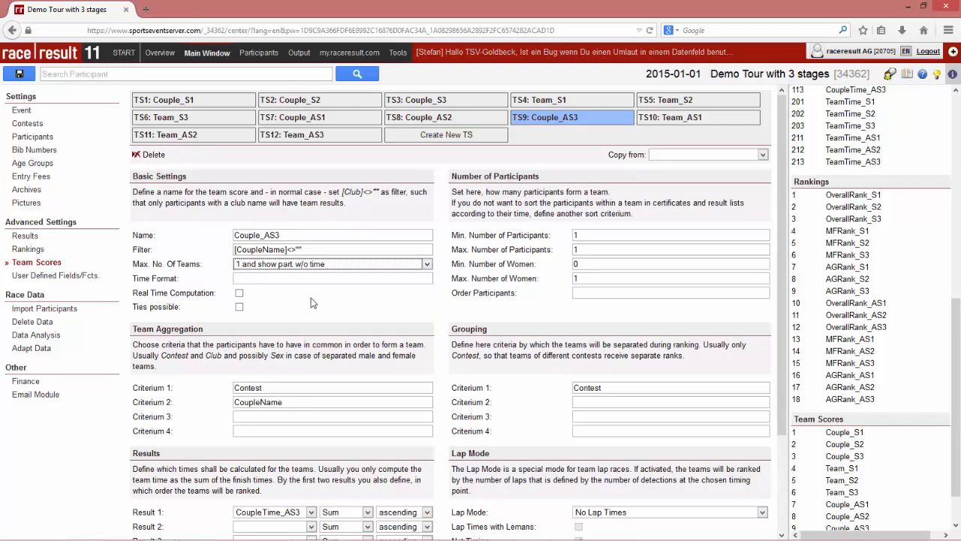
{"action": "left_click", "coordinate": [20, 72]}
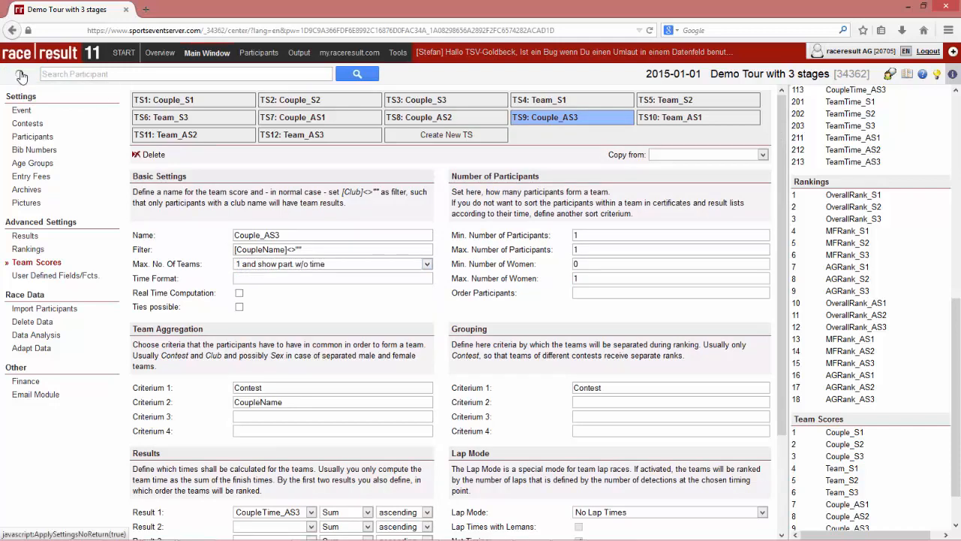
Check the CoupleTime_AS2 result of bib 1 and the sums in the Tour Result Couple list
{"action": "left_click", "coordinate": [263, 54]}
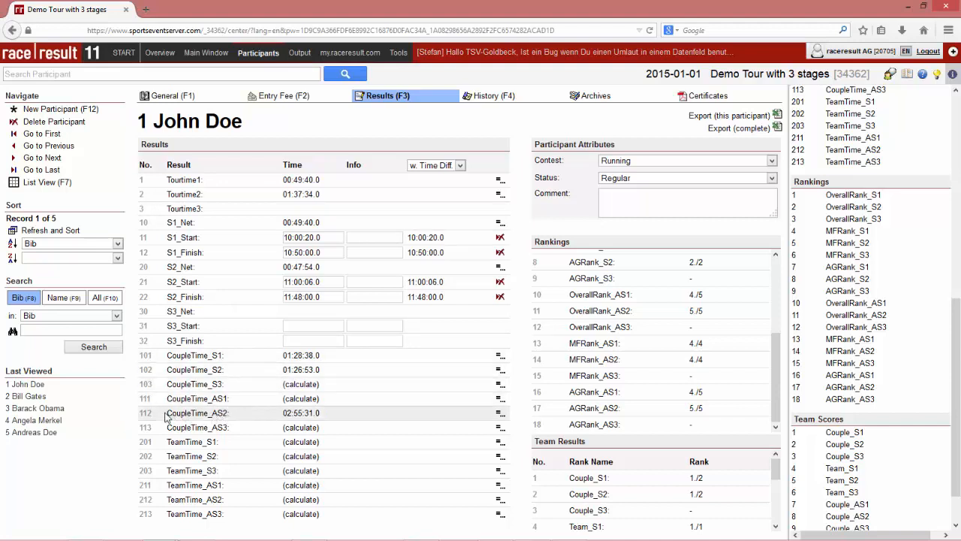
{"action": "left_click_drag", "start_coordinate": [166, 413], "coordinate": [340, 412]}
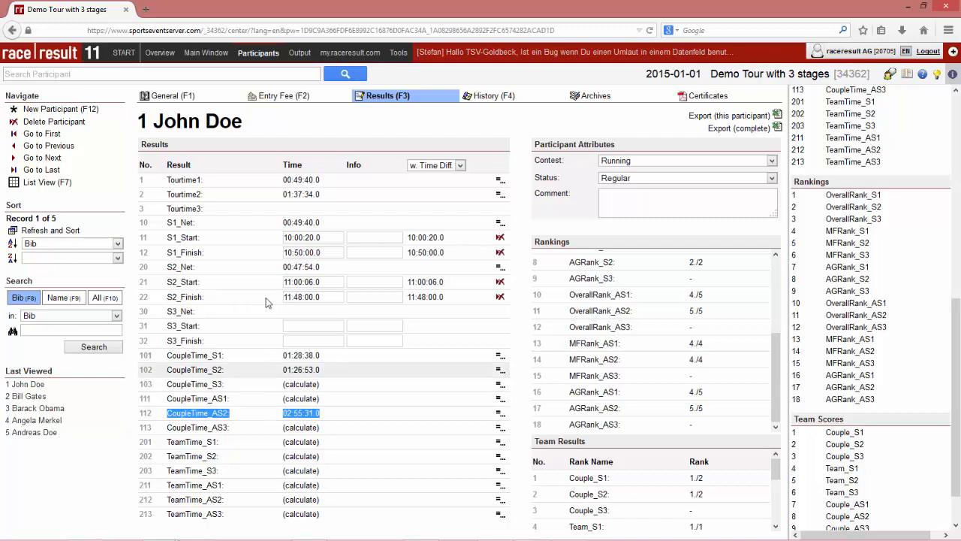
{"action": "left_click", "coordinate": [208, 54]}
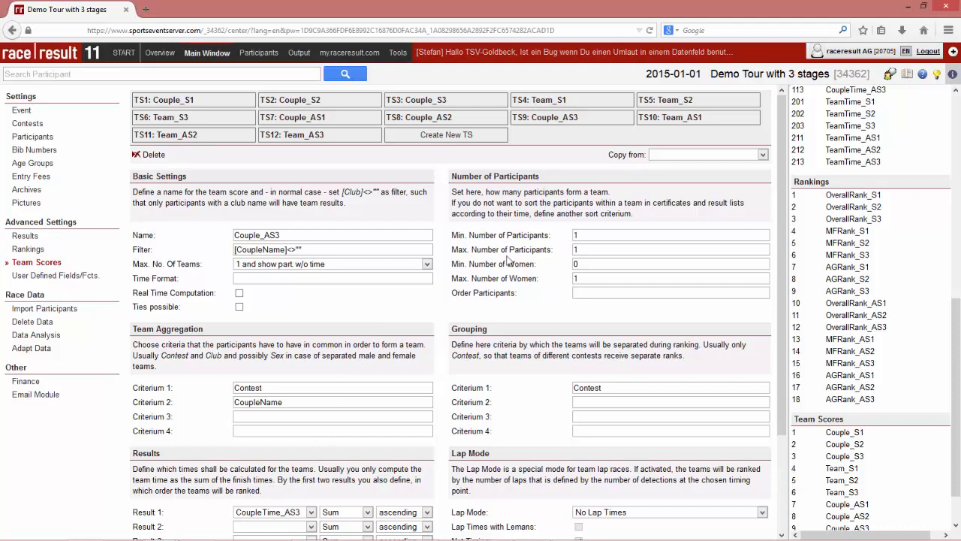
{"action": "left_click", "coordinate": [299, 51]}
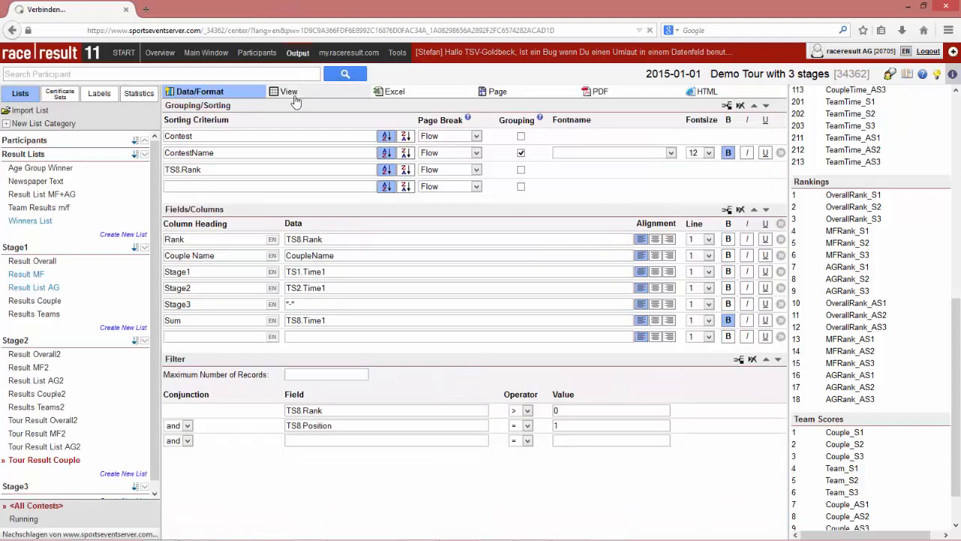
{"action": "left_click", "coordinate": [298, 92]}
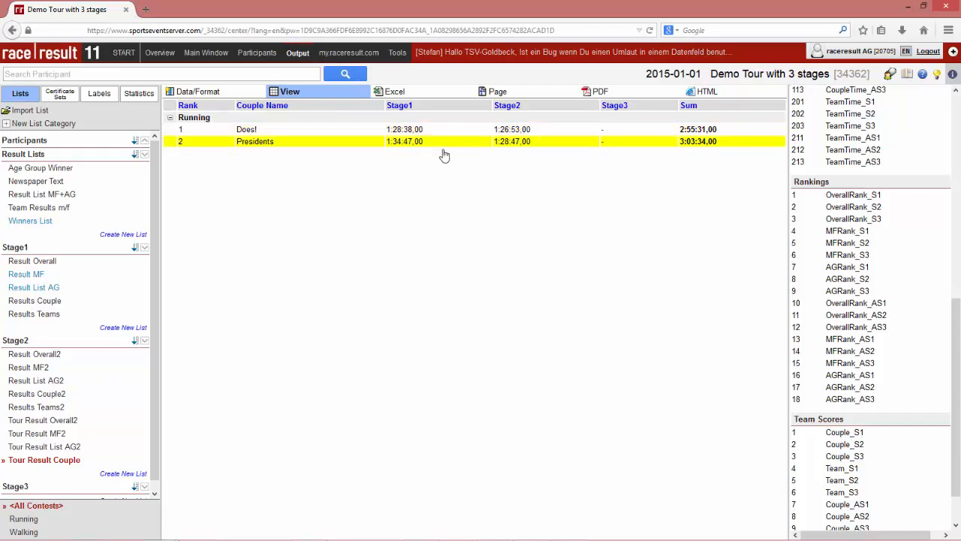
In team score Couple_AS1, set the minimum and maximum number of participants and the maximum number of women to 1
{"action": "left_click", "coordinate": [213, 61]}
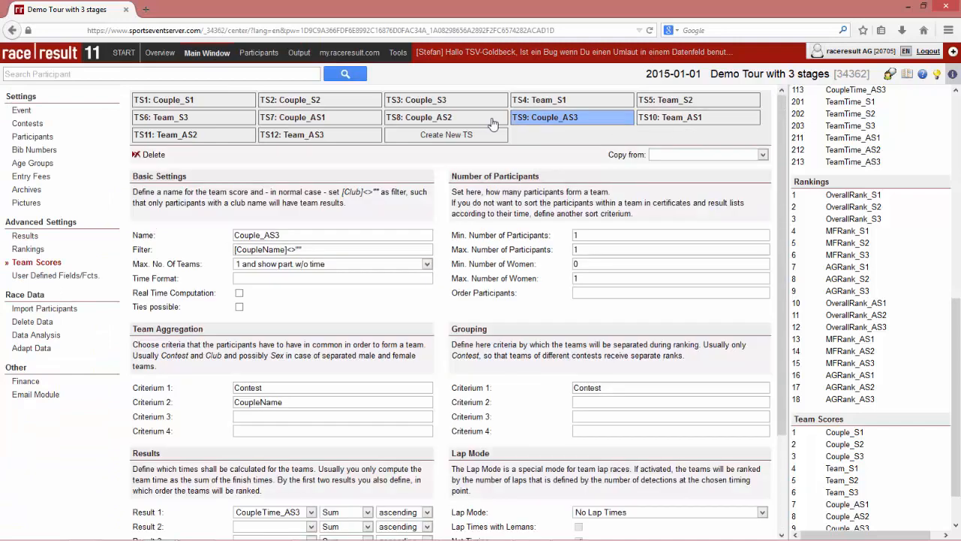
{"action": "left_click", "coordinate": [399, 122]}
{"action": "left_click", "coordinate": [360, 120]}
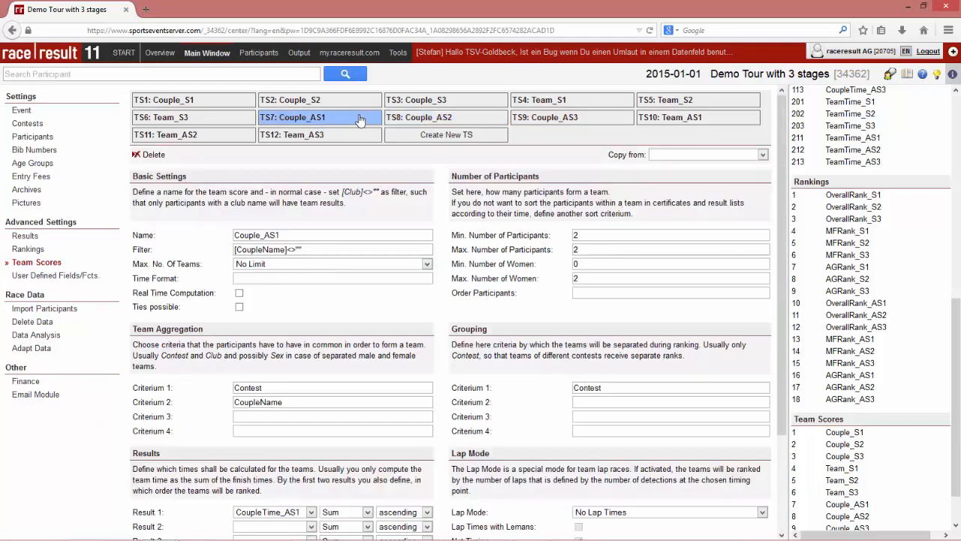
{"action": "key", "text": "BackSpace"}
{"action": "type", "text": "1"}
{"action": "key", "text": "Tab"}
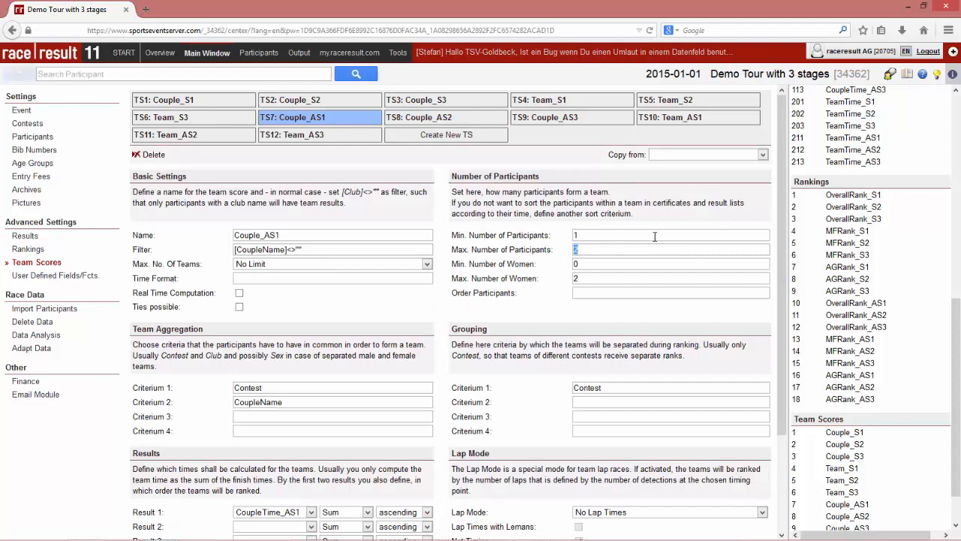
{"action": "type", "text": "1"}
{"action": "key", "text": "Tab"}
{"action": "key", "text": "Tab"}
{"action": "type", "text": "1"}
Limit the maximum number of teams for Couple_AS1 to "1 and show part. w/o time" and save
{"action": "left_click", "coordinate": [411, 263]}
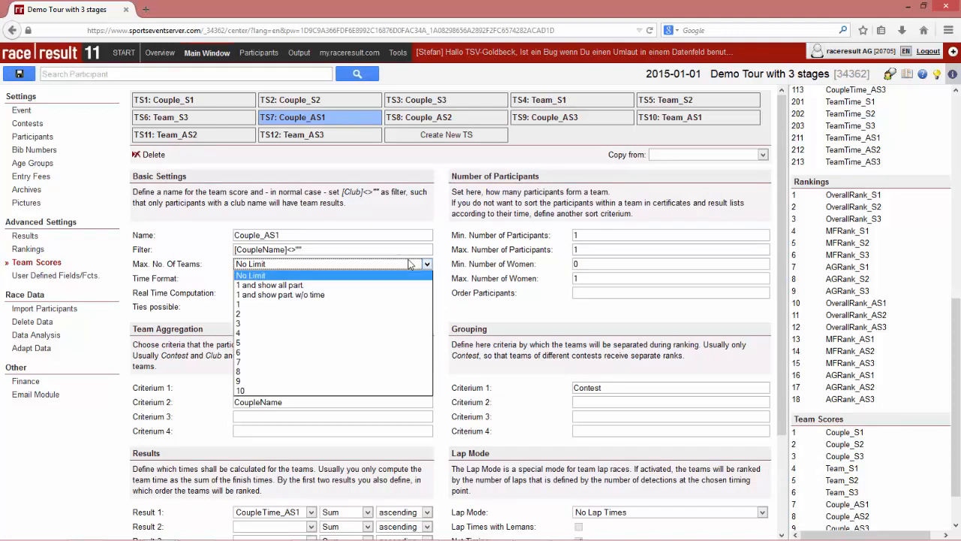
{"action": "key", "text": "Escape"}
{"action": "key", "text": "Down"}
{"action": "key", "text": "Down"}
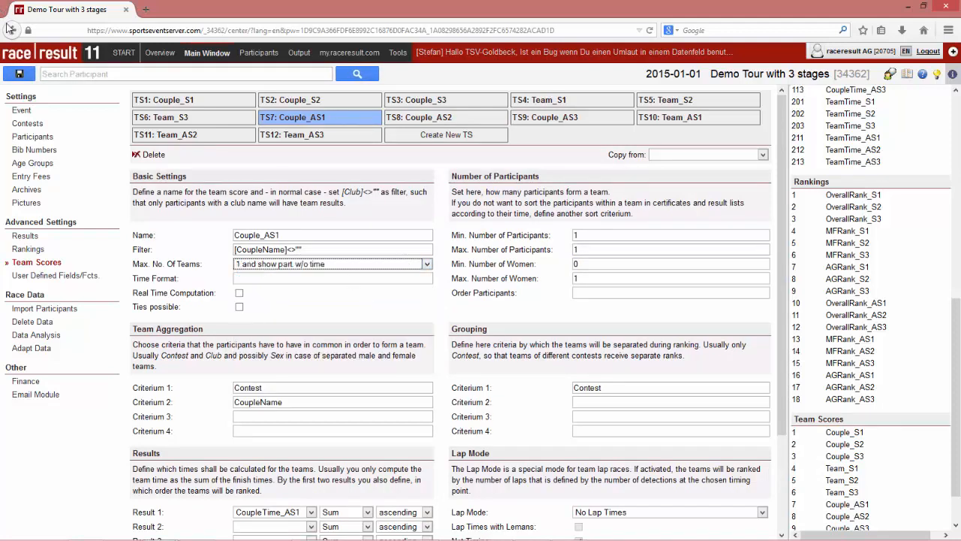
{"action": "left_click", "coordinate": [18, 73]}
In team score Team_AS1, set the minimum and maximum number of participants and the maximum number of women to 1
{"action": "left_click", "coordinate": [689, 118]}
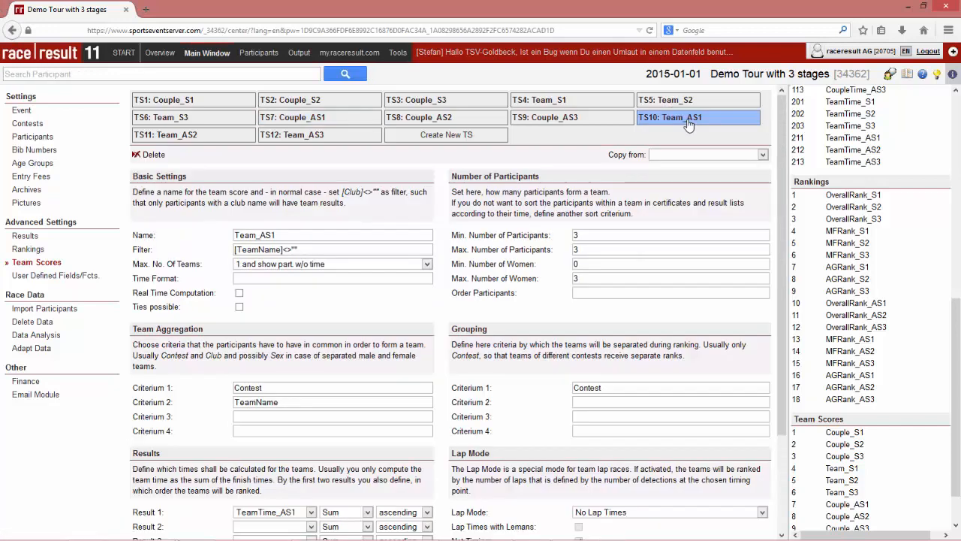
{"action": "left_click", "coordinate": [588, 235]}
{"action": "type", "text": "1"}
{"action": "key", "text": "Tab"}
{"action": "type", "text": "1"}
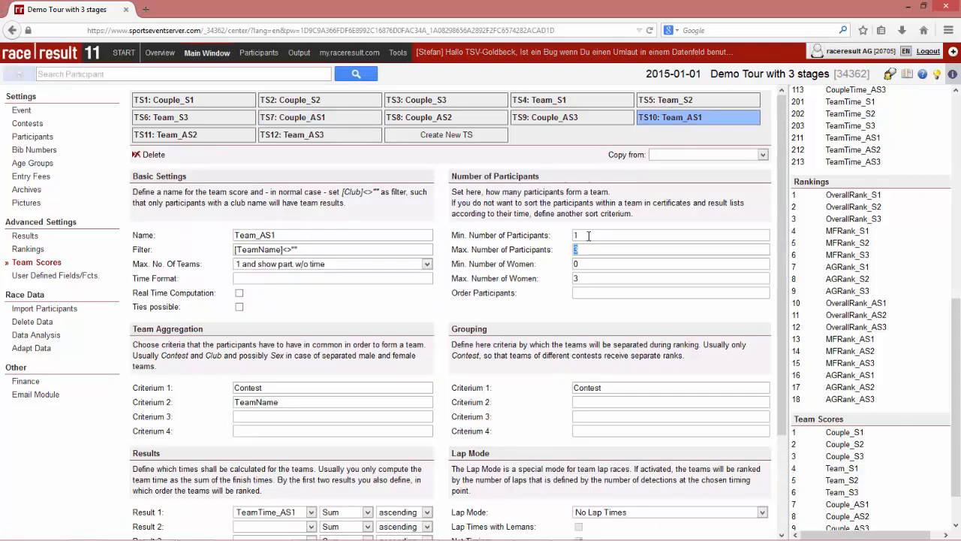
{"action": "key", "text": "Tab"}
{"action": "key", "text": "Tab"}
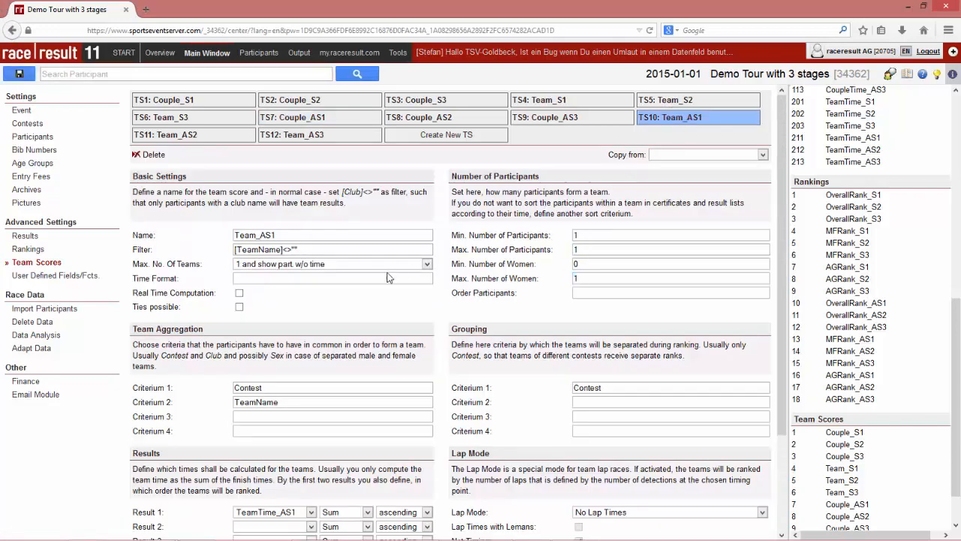
In team score Team_AS2, set the minimum and maximum number of participants and the maximum number of women to 1
{"action": "left_click", "coordinate": [216, 134]}
{"action": "type", "text": "1"}
{"action": "key", "text": "Tab"}
{"action": "type", "text": "1"}
{"action": "key", "text": "Tab"}
{"action": "key", "text": "Tab"}
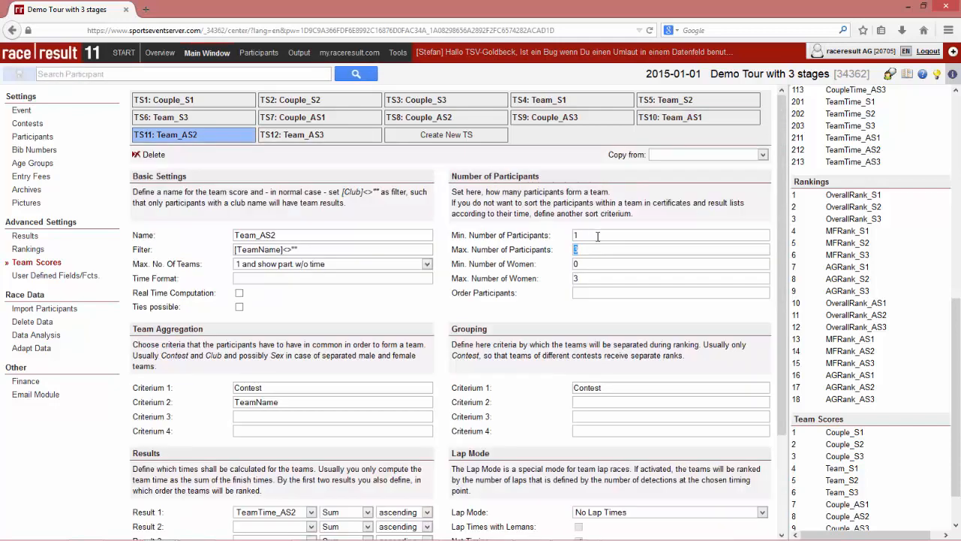
{"action": "type", "text": "1"}
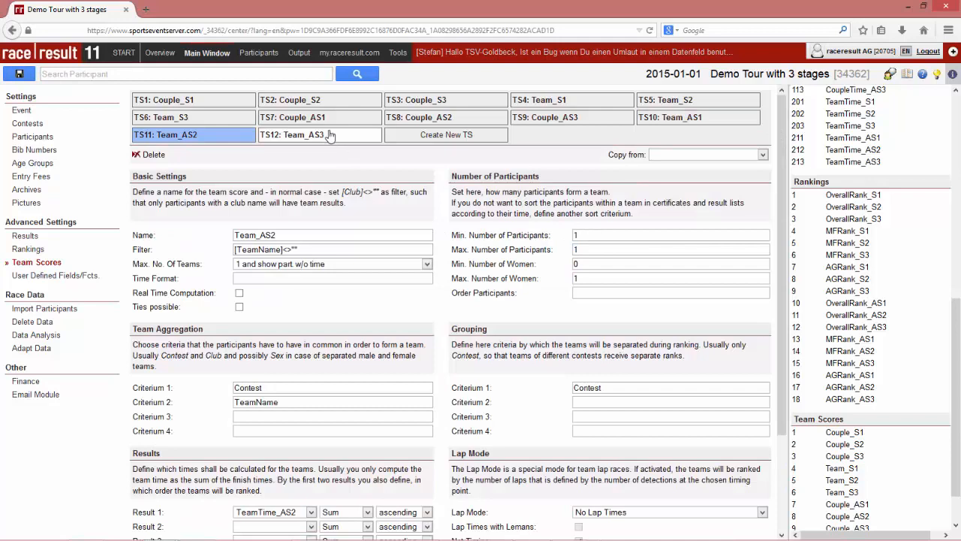
In team score Team_AS3, set minimum and maximum participants and maximum women to 1, and save
{"action": "left_click", "coordinate": [331, 135]}
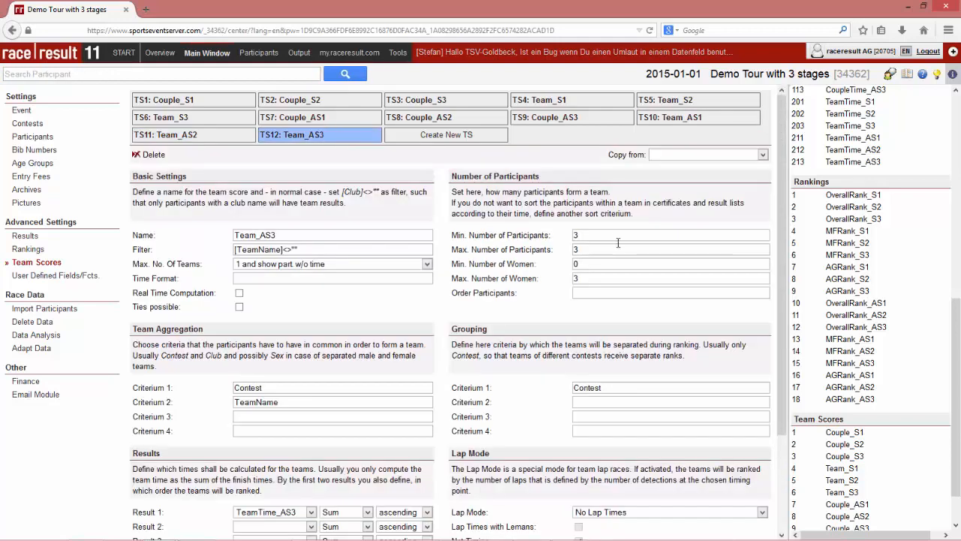
{"action": "left_click", "coordinate": [615, 234]}
{"action": "type", "text": "1"}
{"action": "key", "text": "Tab"}
{"action": "type", "text": "1"}
{"action": "key", "text": "Tab"}
{"action": "key", "text": "Tab"}
{"action": "type", "text": "1"}
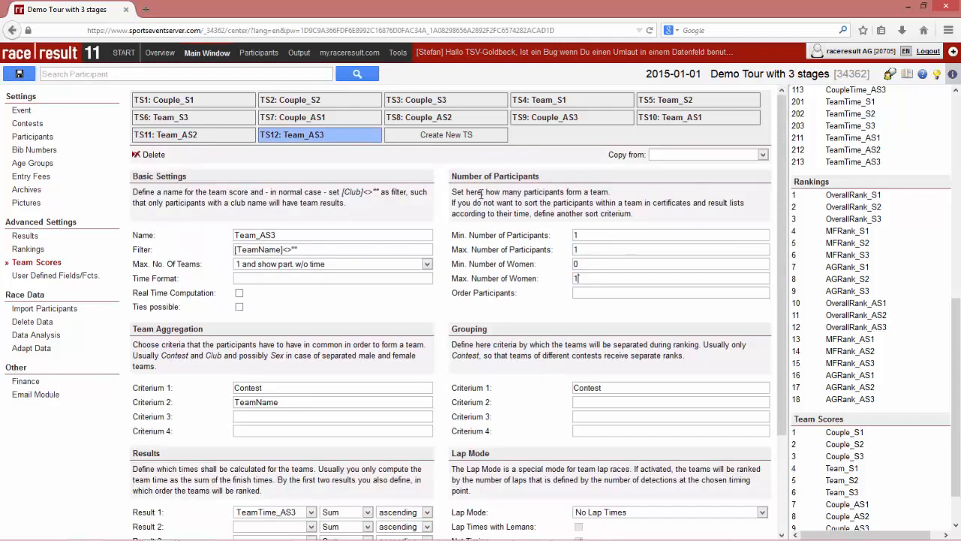
{"action": "left_click", "coordinate": [20, 73]}
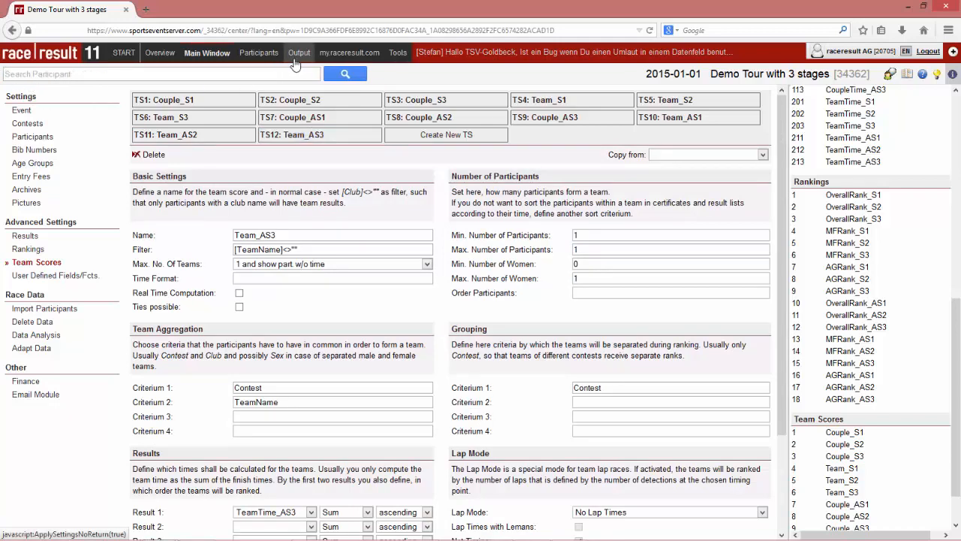
Copy the Tour Result Couple list in Stage2 and name the copy "Tour Result Team"
{"action": "left_click", "coordinate": [296, 56]}
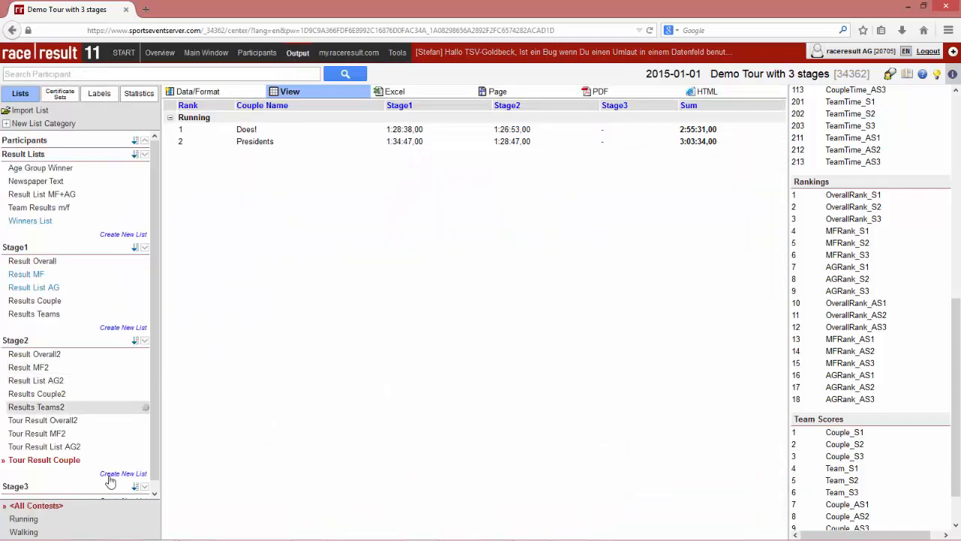
{"action": "left_click", "coordinate": [146, 460]}
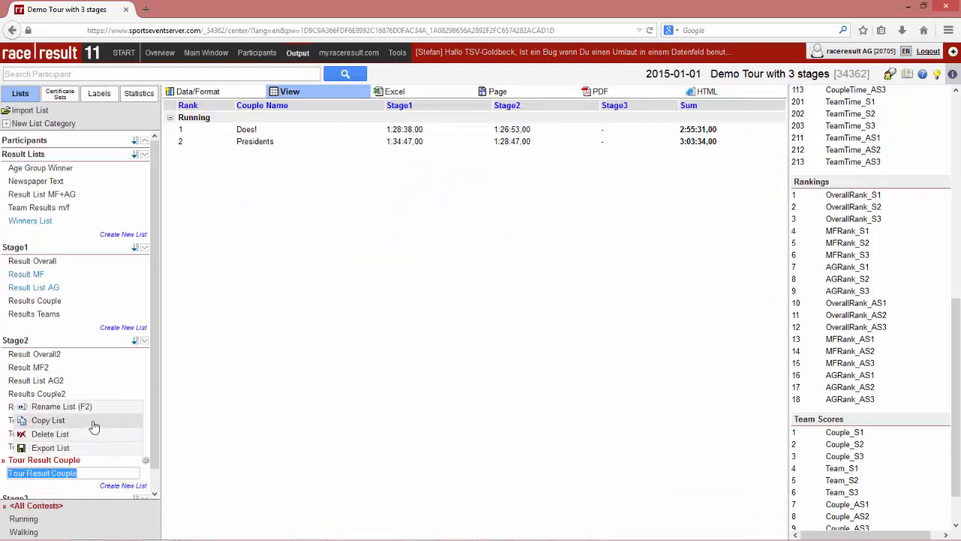
{"action": "left_click", "coordinate": [94, 424]}
{"action": "key", "text": "End"}
{"action": "key", "text": "BackSpace"}
{"action": "key", "text": "BackSpace"}
{"action": "key", "text": "BackSpace"}
{"action": "key", "text": "BackSpace"}
{"action": "type", "text": "T"}
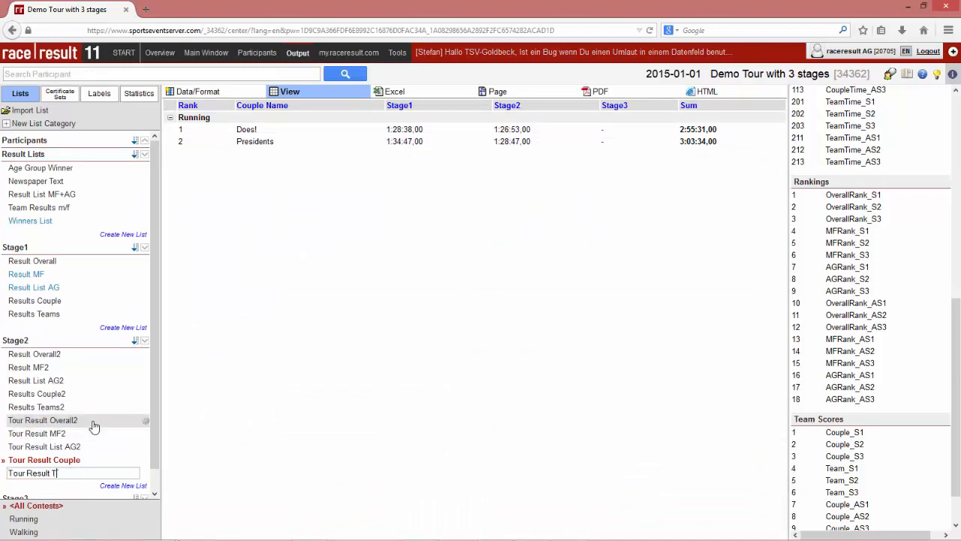
{"action": "type", "text": "eam"}
{"action": "key", "text": "Return"}
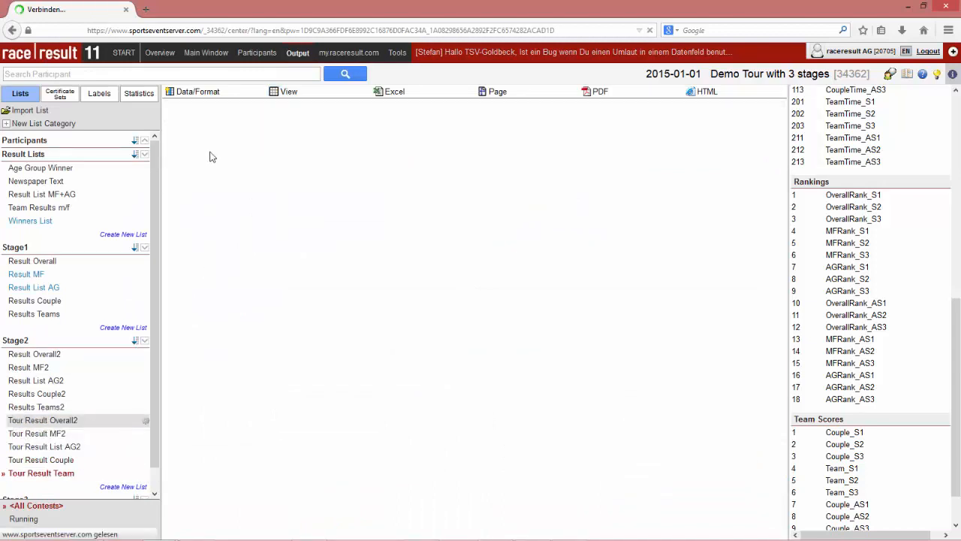
In the Tour Result Team list, sort by TS11.Rank and set the Rank column to TS11.Rank and the Sum column to TS11.Time1
{"action": "left_click", "coordinate": [209, 98]}
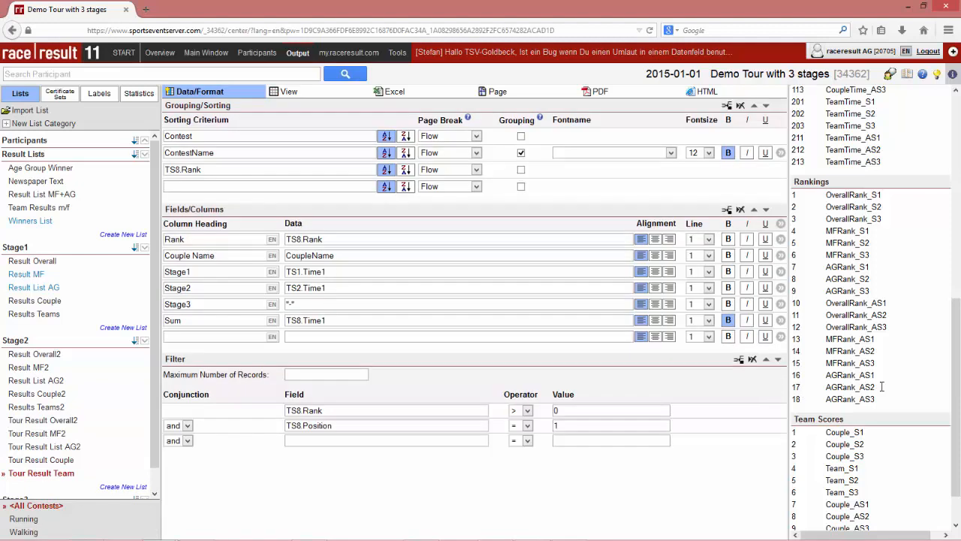
{"action": "scroll", "coordinate": [950, 487], "scroll_direction": "down", "scroll_amount": 1}
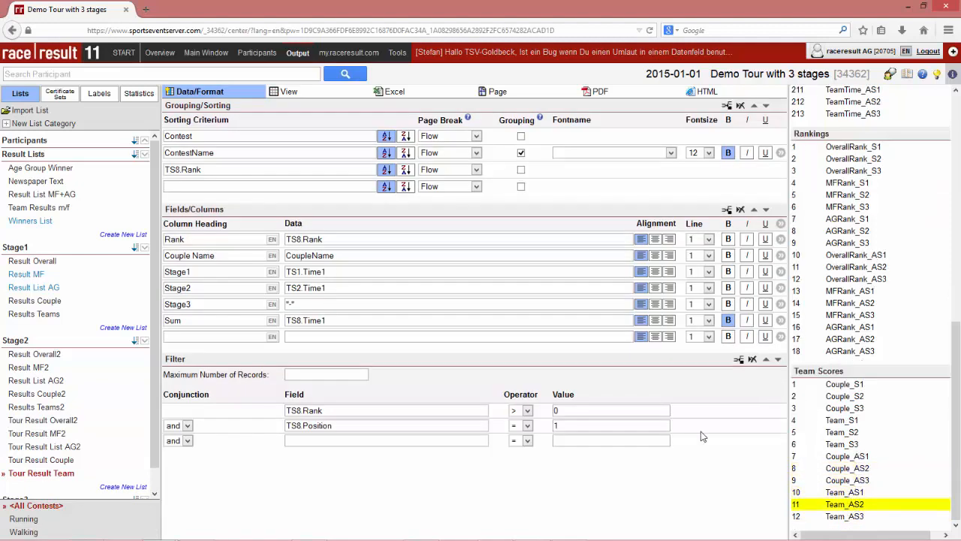
{"action": "left_click", "coordinate": [178, 170]}
{"action": "key", "text": "BackSpace"}
{"action": "type", "text": "11"}
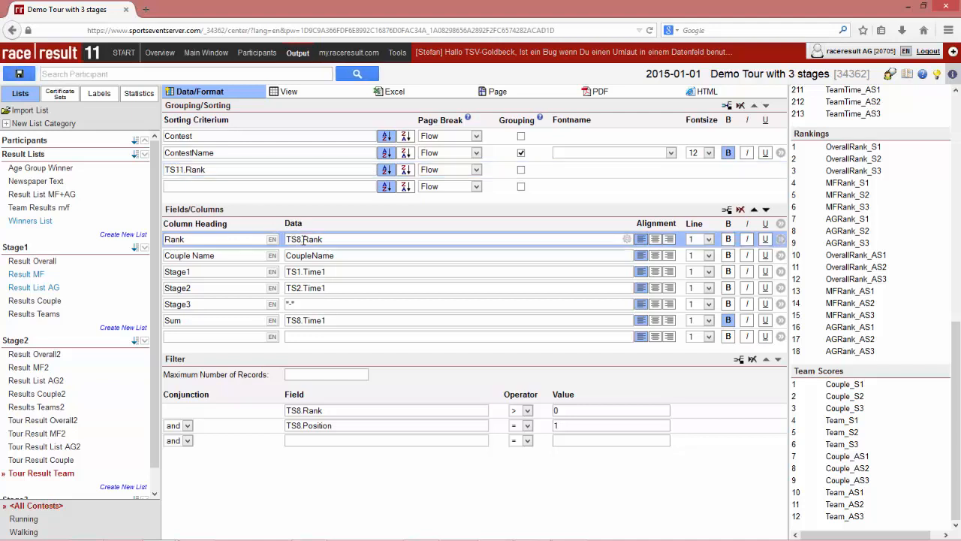
{"action": "type", "text": "11"}
{"action": "left_click", "coordinate": [301, 320]}
{"action": "key", "text": "BackSpace"}
{"action": "type", "text": "11"}
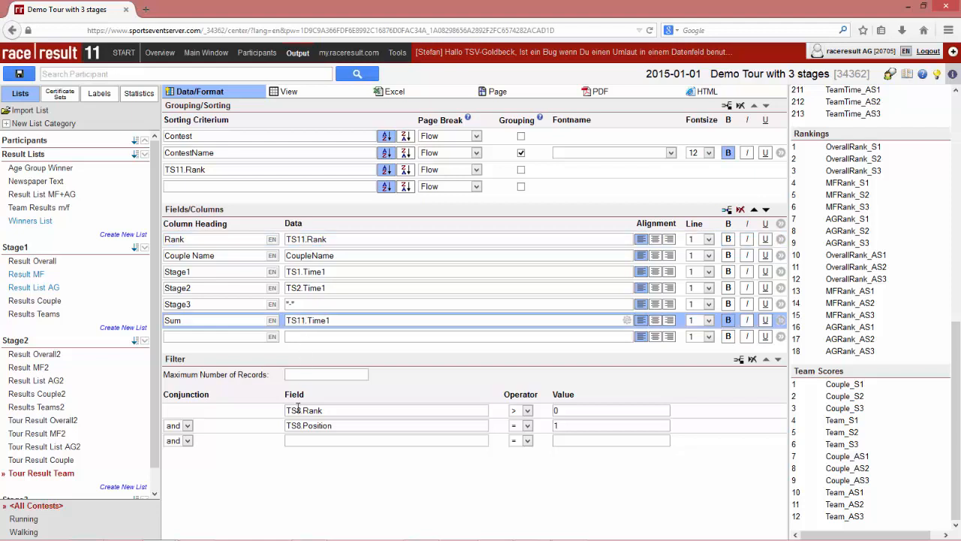
Switch the list's filter fields to TS11.Rank and TS11.Position, and display the list
{"action": "left_click", "coordinate": [300, 410]}
{"action": "key", "text": "BackSpace"}
{"action": "type", "text": "11"}
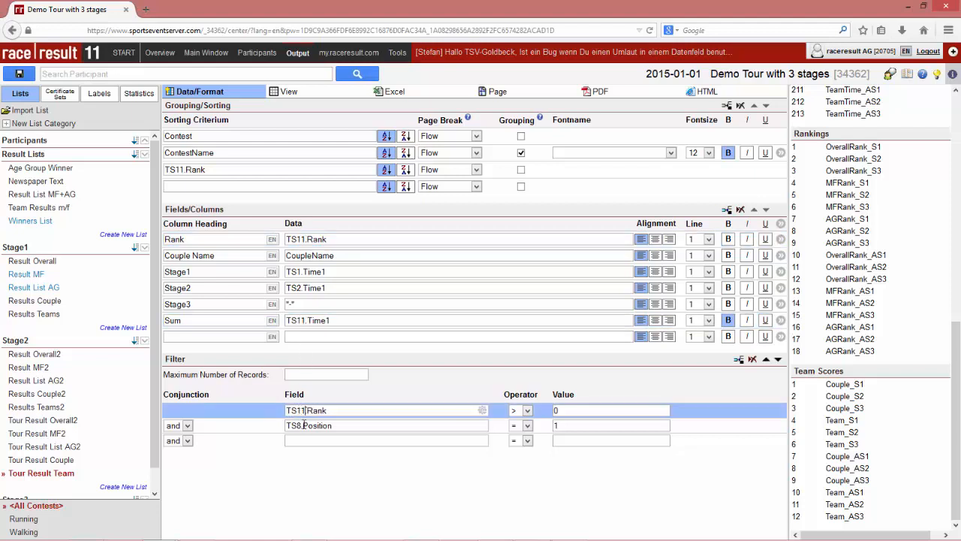
{"action": "type", "text": "11"}
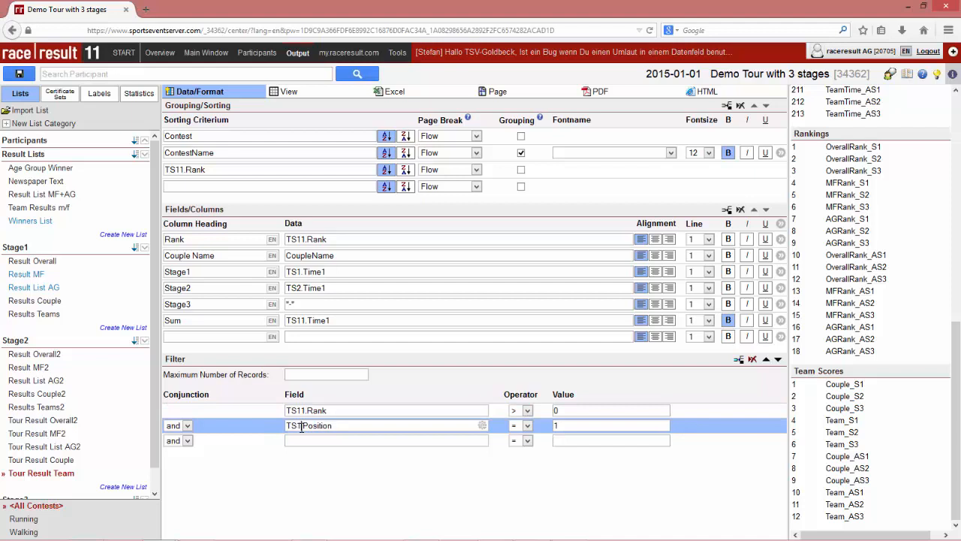
{"action": "left_click", "coordinate": [286, 93]}
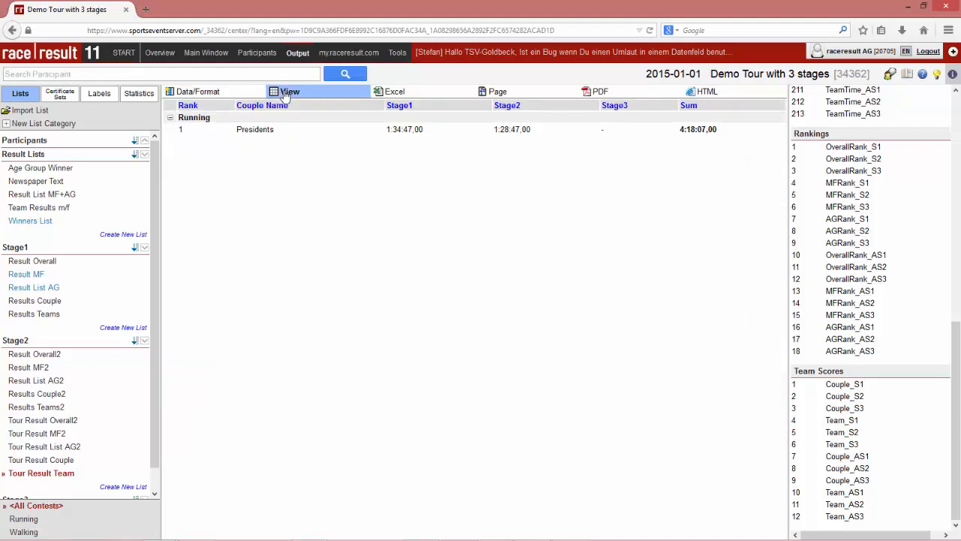
Change the couple name column to heading "Team Name" with data field TeamName, and display the list again
{"action": "left_click", "coordinate": [255, 93]}
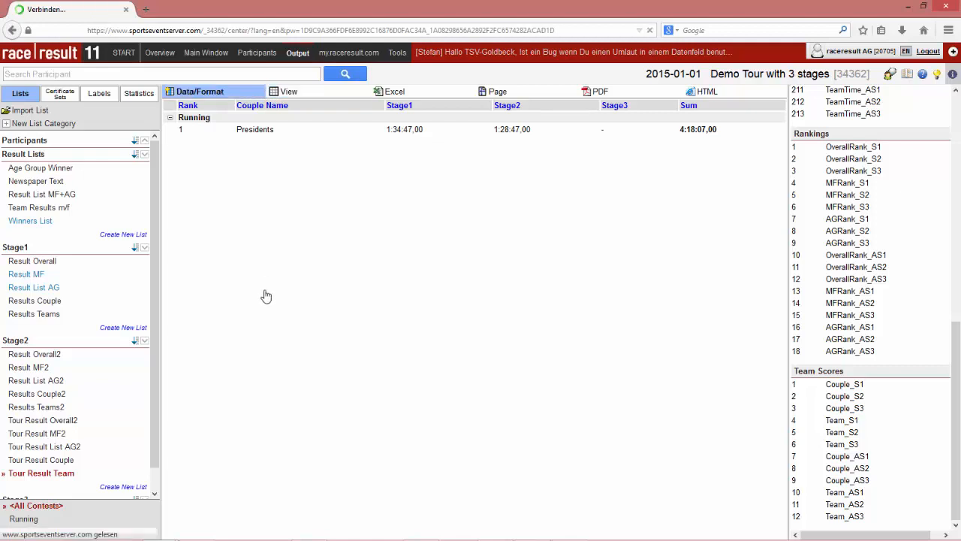
{"action": "left_click", "coordinate": [240, 256]}
{"action": "type", "text": "Tea"}
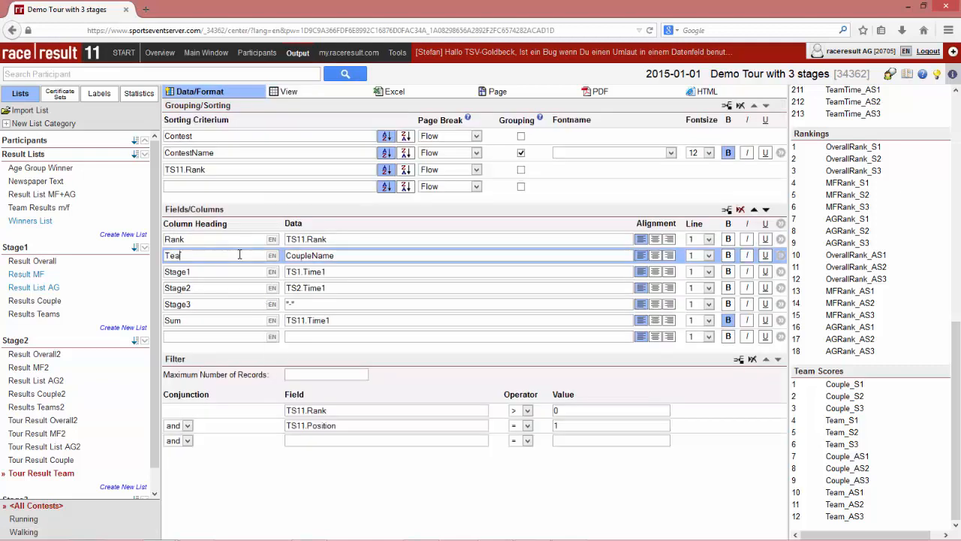
{"action": "type", "text": "m Name"}
{"action": "key", "text": "Tab"}
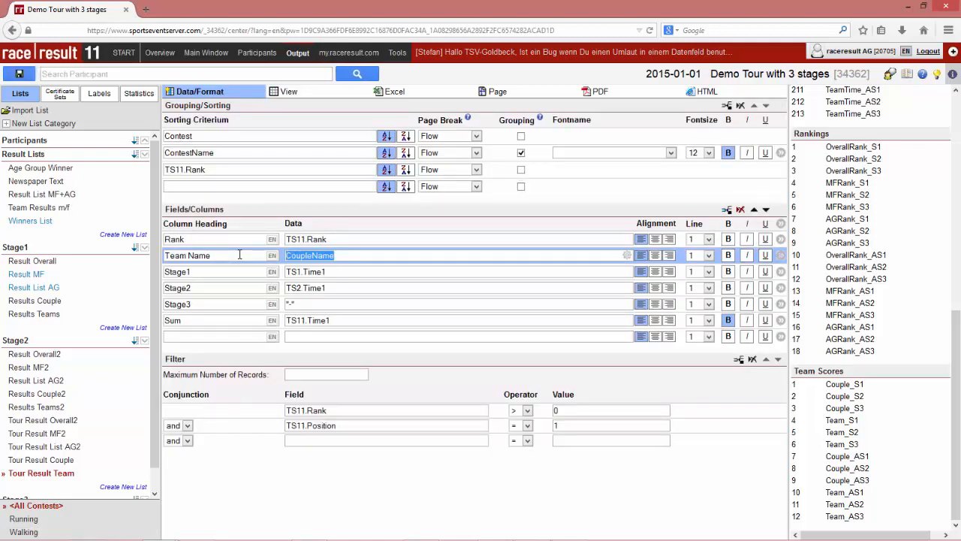
{"action": "type", "text": "TeamName"}
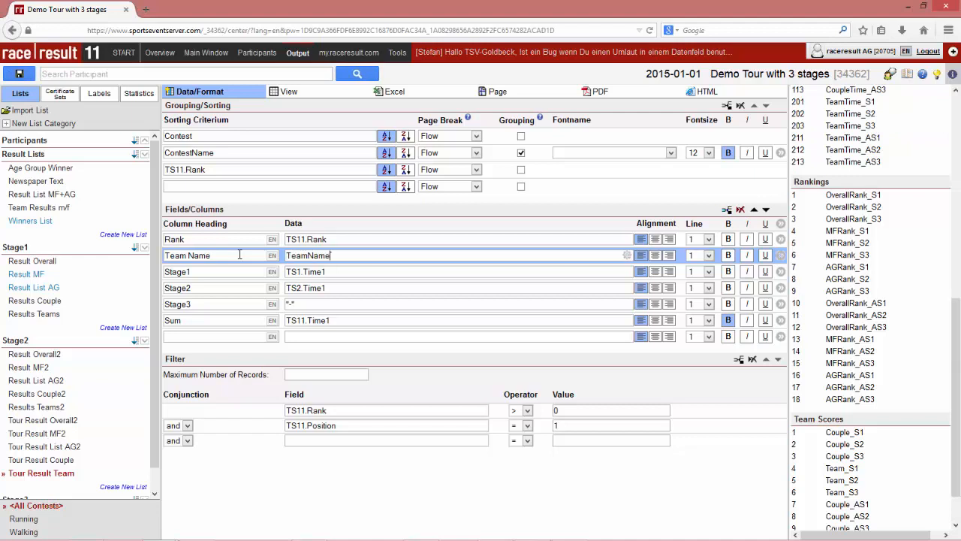
{"action": "left_click", "coordinate": [305, 95]}
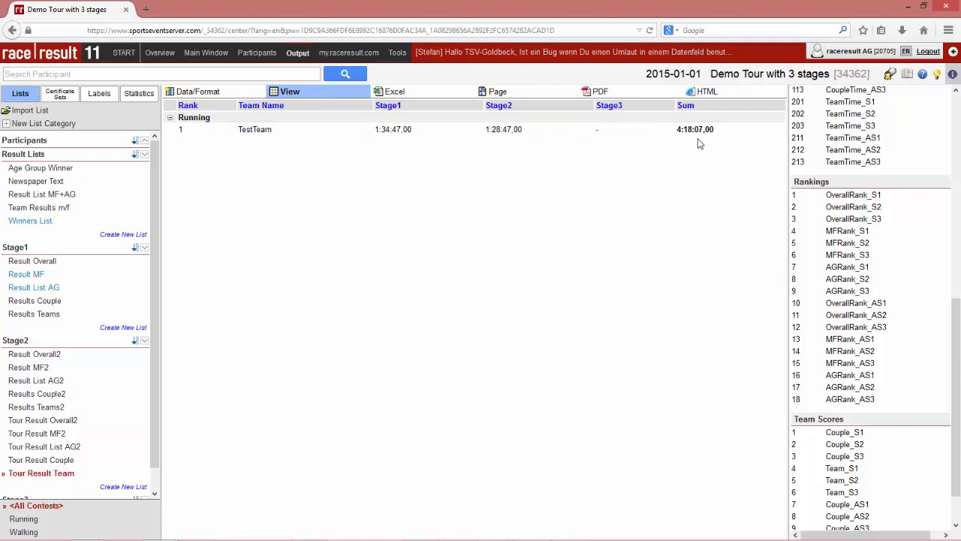
Check the Tour Result Team list fields, the Team_AS2 score settings and the TeamTime result formulas
{"action": "left_click", "coordinate": [211, 97]}
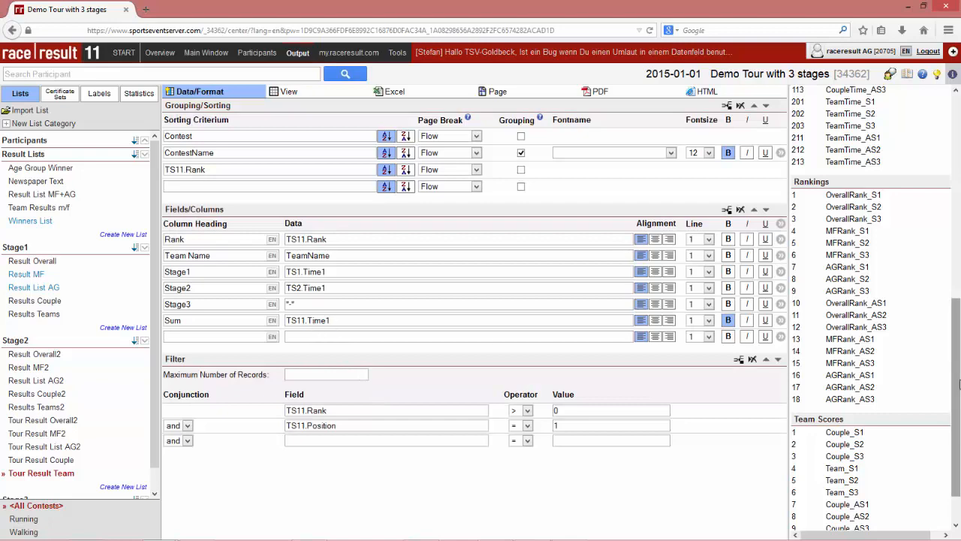
{"action": "scroll", "coordinate": [960, 385], "scroll_direction": "down", "scroll_amount": 2}
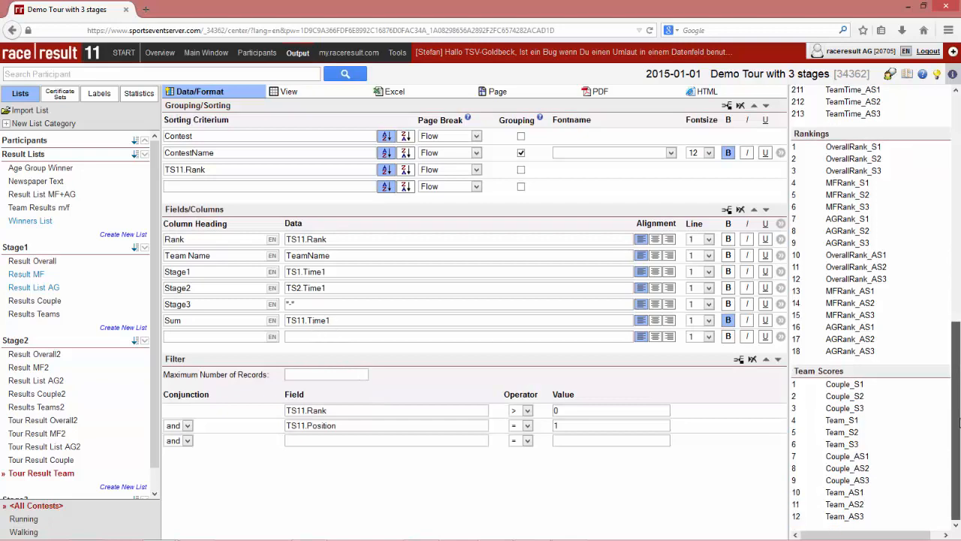
{"action": "left_click", "coordinate": [196, 54]}
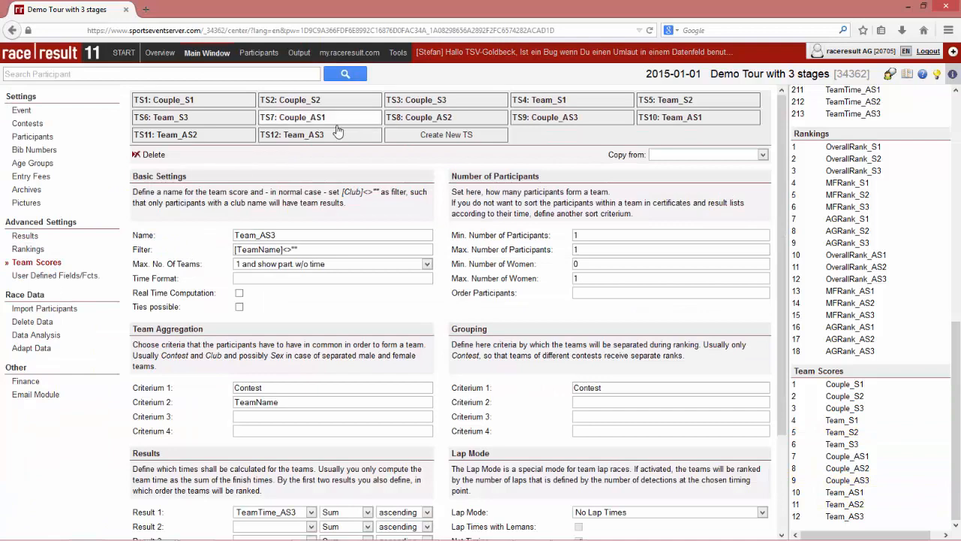
{"action": "left_click", "coordinate": [226, 140]}
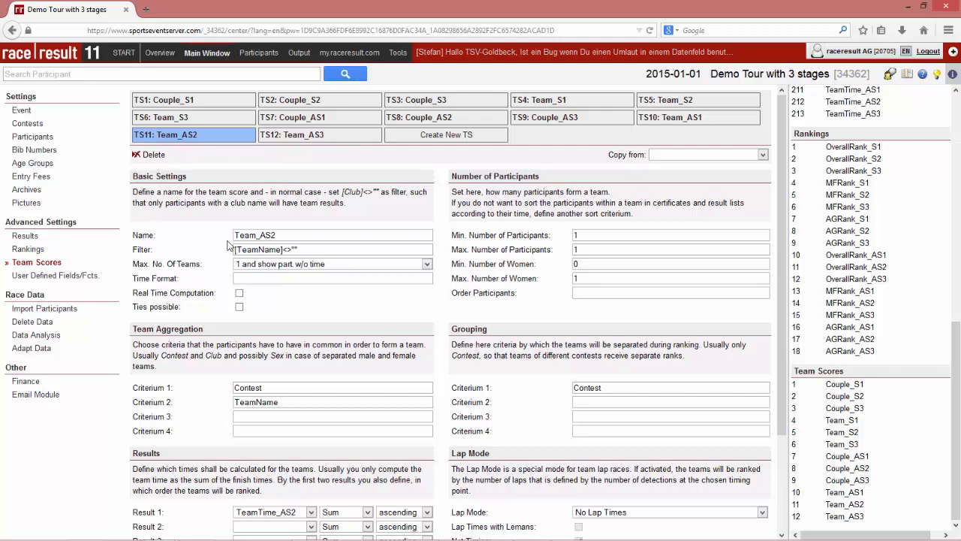
{"action": "scroll", "coordinate": [229, 246], "scroll_direction": "down", "scroll_amount": 2}
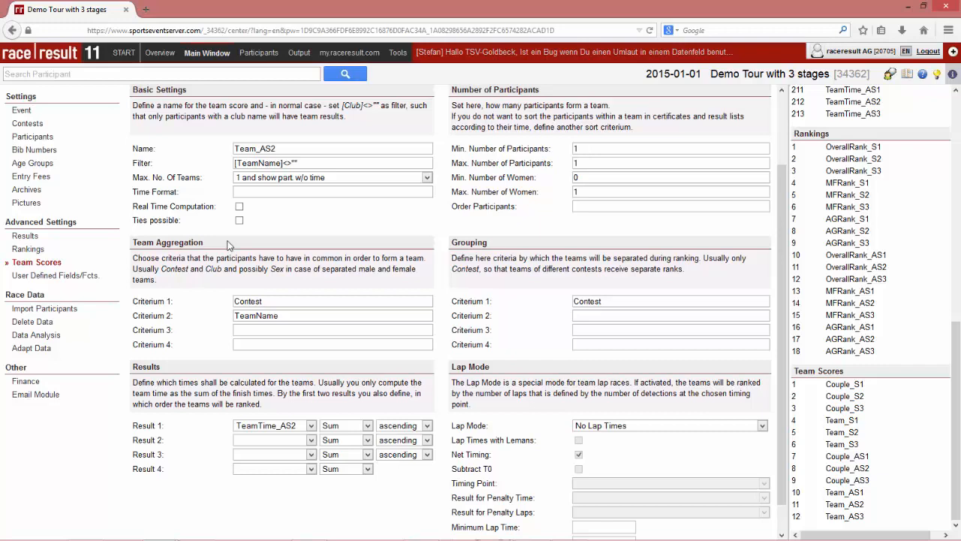
{"action": "left_click", "coordinate": [70, 237]}
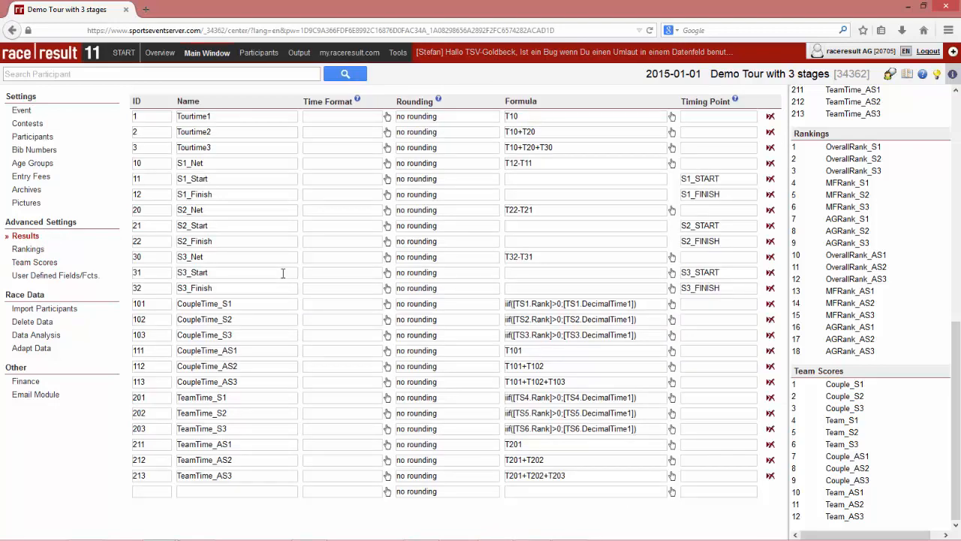
Compare the participants' TeamTime results with the stage times and sum in the Tour Result Team list
{"action": "left_click", "coordinate": [264, 53]}
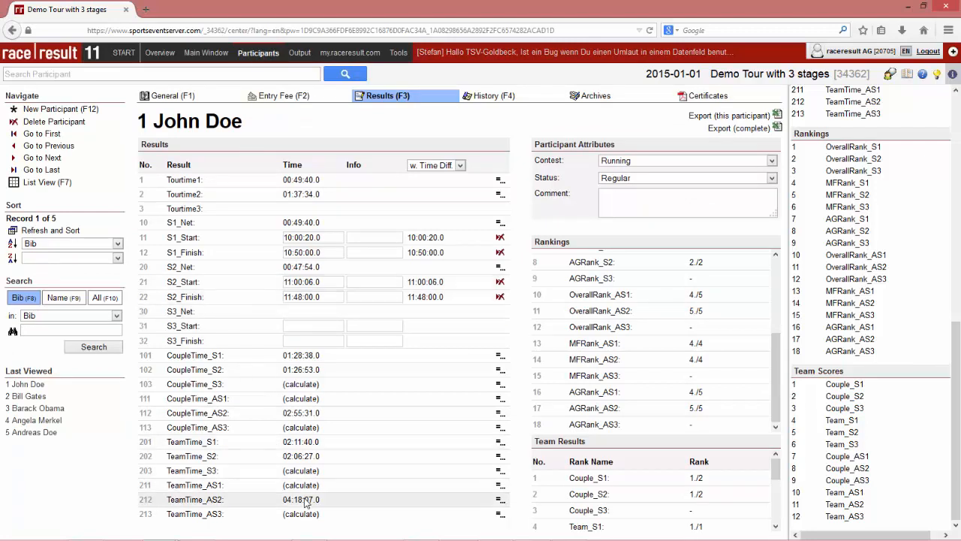
{"action": "left_click", "coordinate": [298, 54]}
{"action": "left_click", "coordinate": [298, 91]}
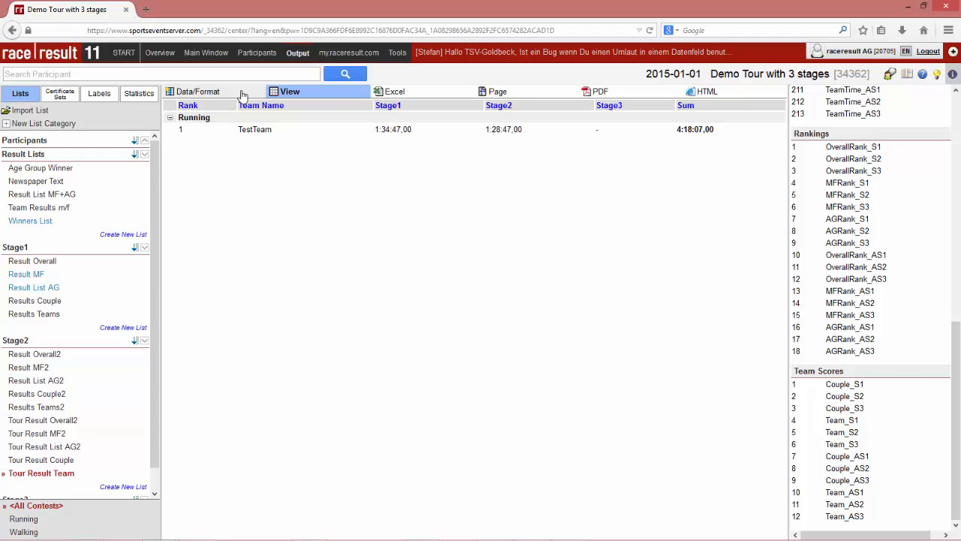
{"action": "left_click", "coordinate": [255, 132]}
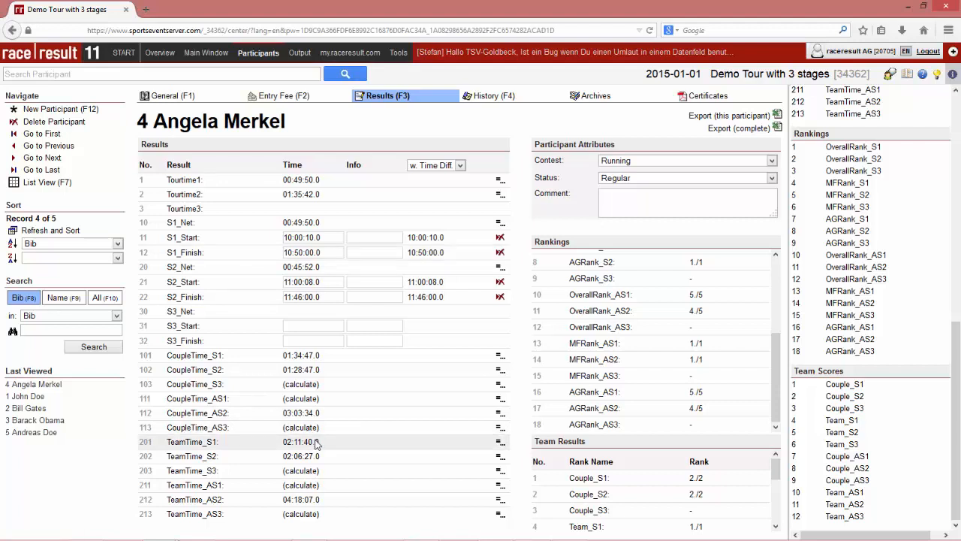
{"action": "left_click", "coordinate": [297, 53]}
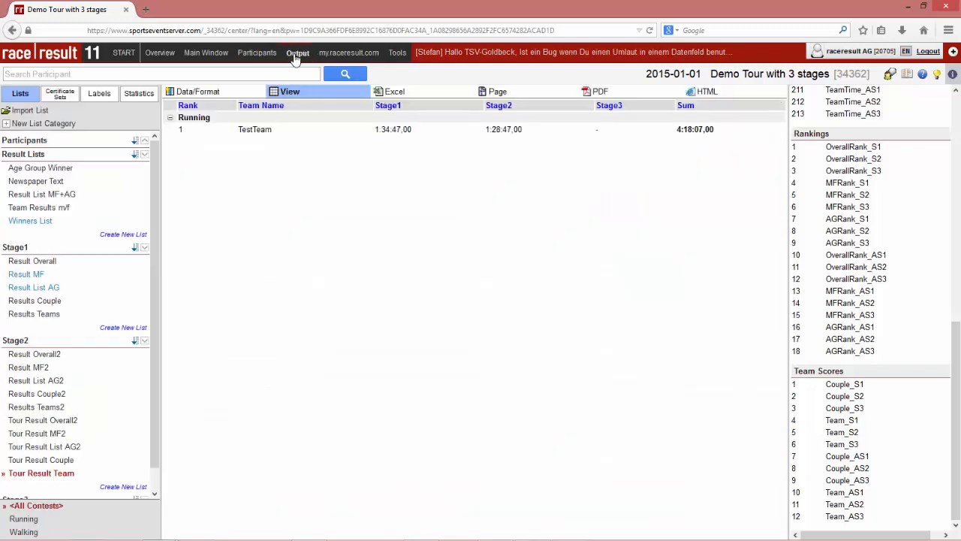
In the Tour Result Team list, set the Stage1 column to TS4.Time1 and Stage2 to TS5.Time1, and display the list
{"action": "left_click", "coordinate": [238, 91]}
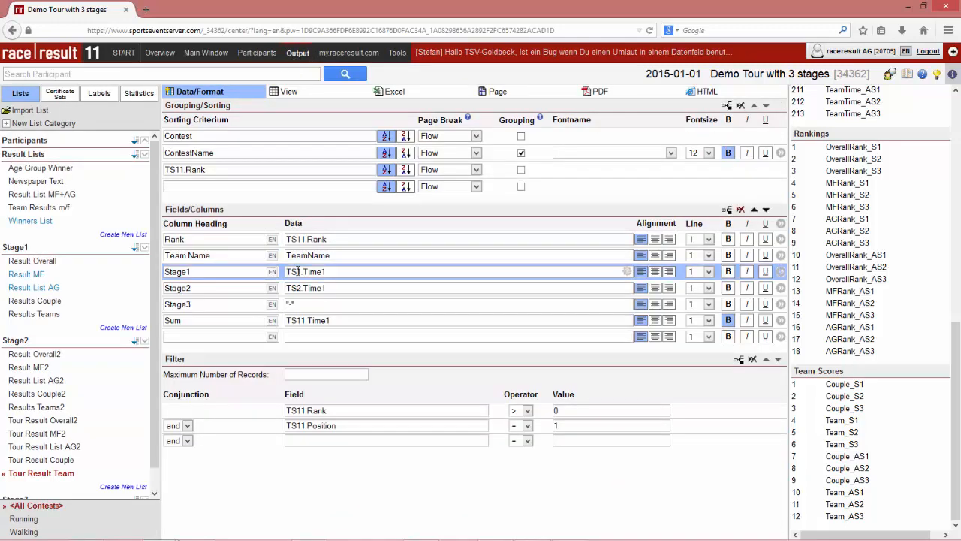
{"action": "left_click", "coordinate": [297, 271]}
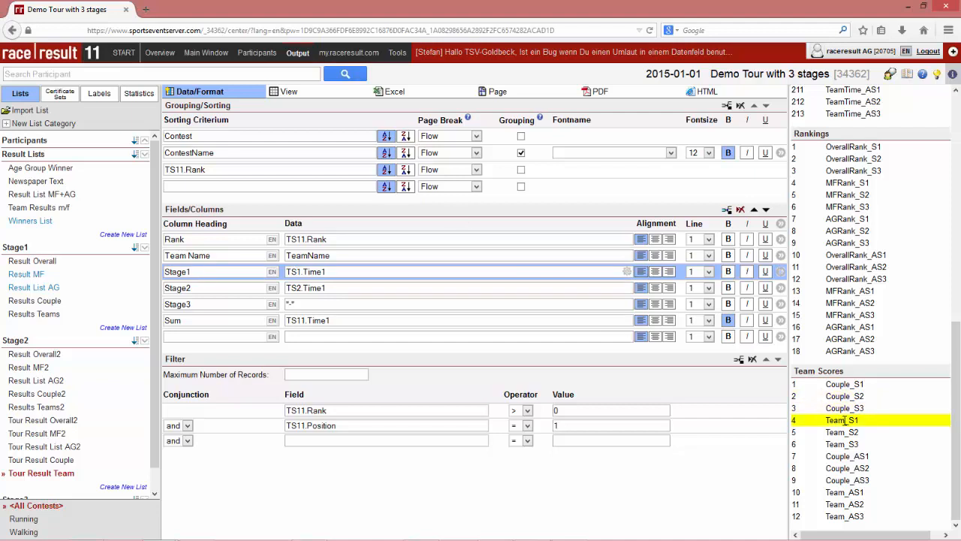
{"action": "key", "text": "shift+Right"}
{"action": "type", "text": "4"}
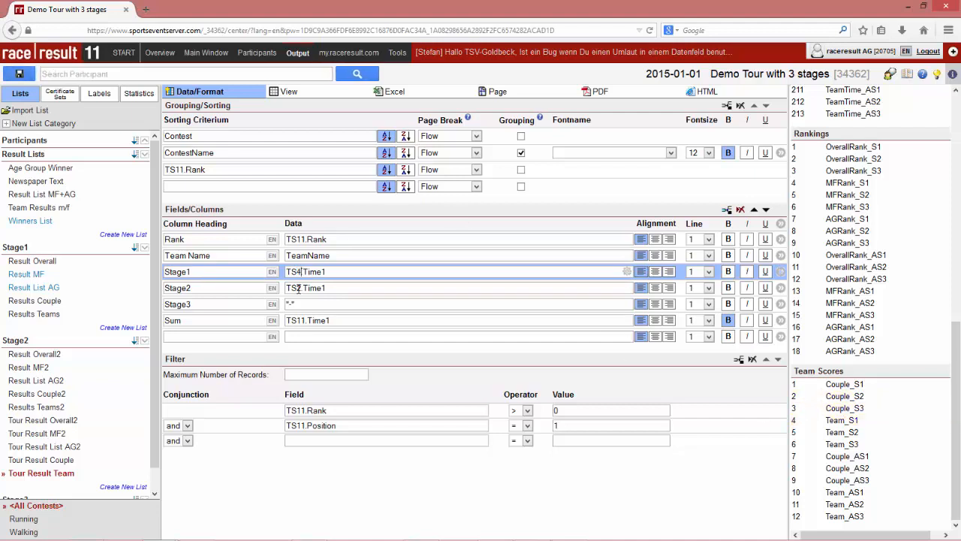
{"action": "left_click", "coordinate": [298, 288]}
{"action": "key", "text": "shift+Right"}
{"action": "type", "text": "5"}
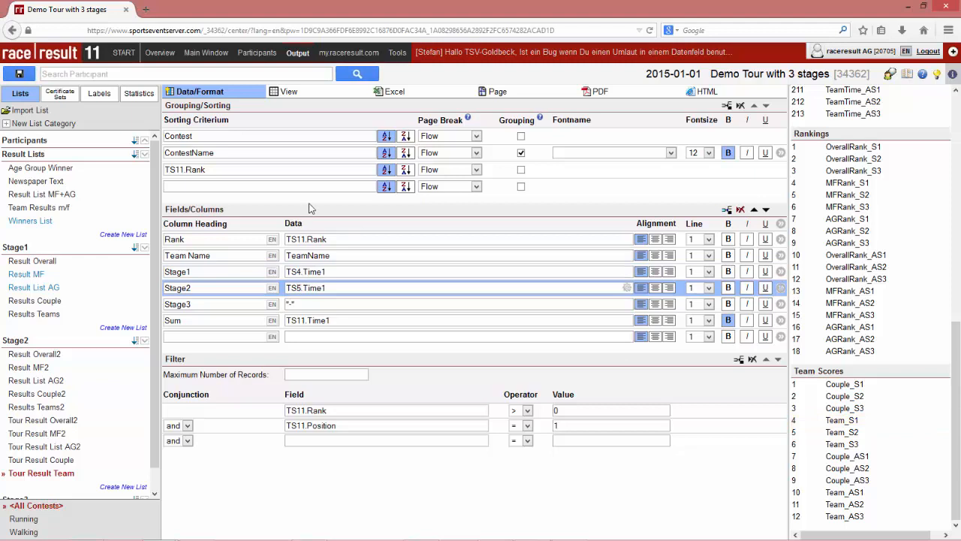
{"action": "left_click", "coordinate": [316, 95]}
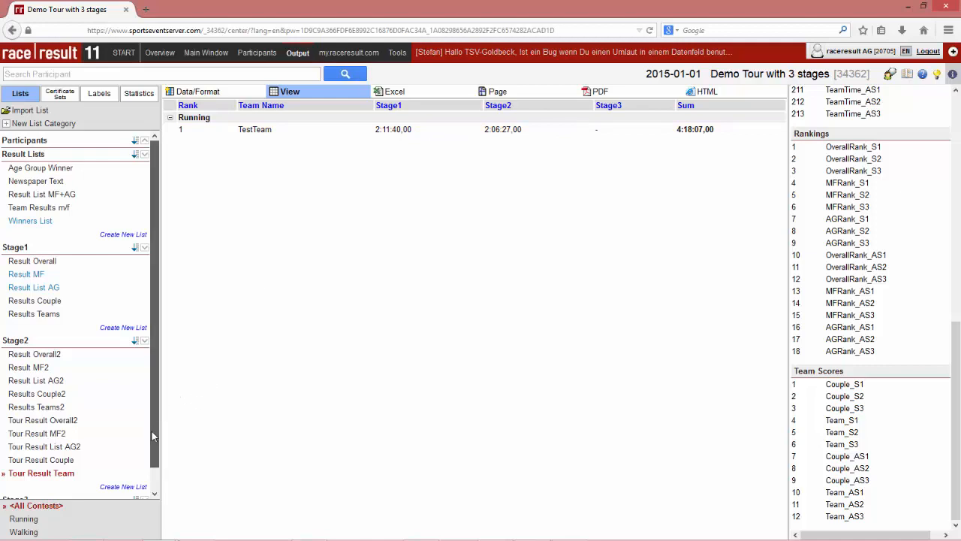
Copy the Tour Result Team list as "Tour Result Team3" and move the copy into the Stage3 category
{"action": "scroll", "coordinate": [151, 443], "scroll_direction": "down", "scroll_amount": 1}
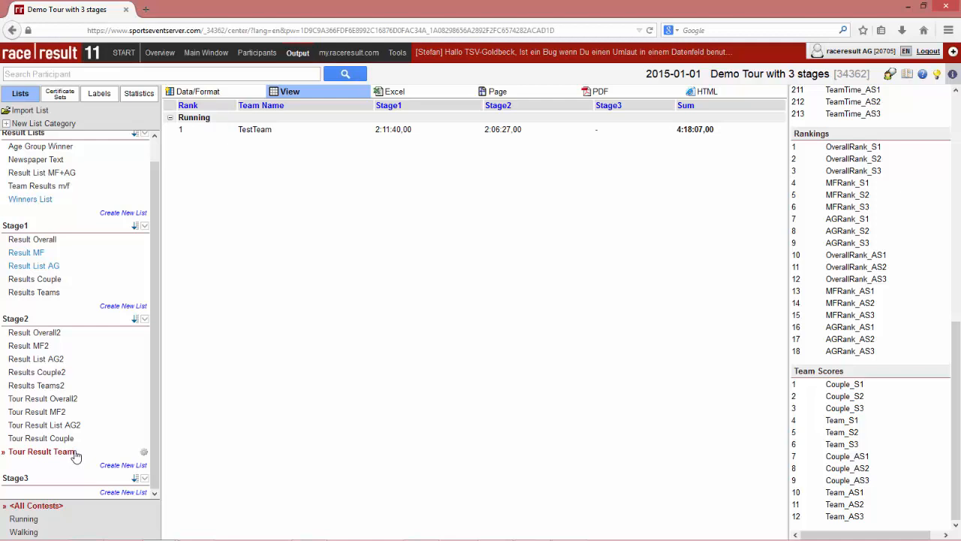
{"action": "left_click", "coordinate": [144, 451]}
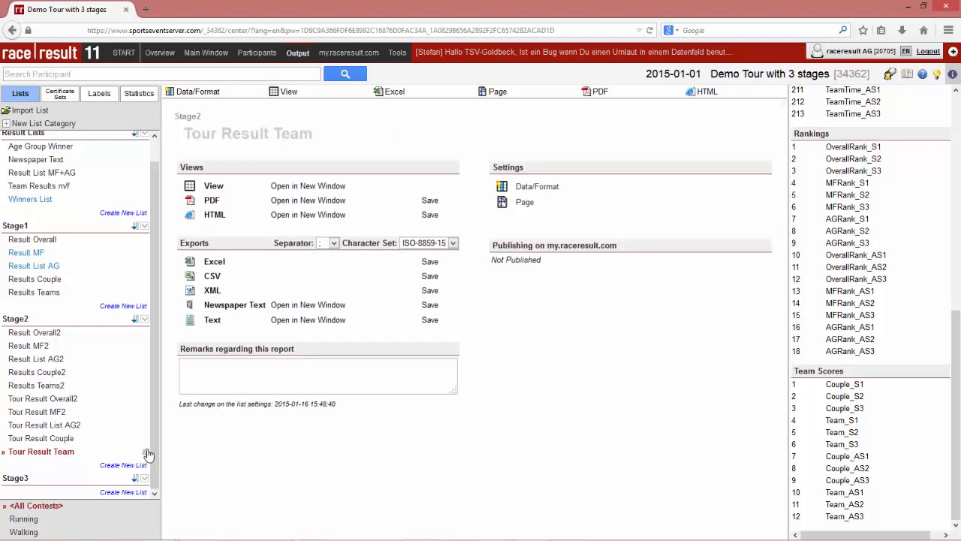
{"action": "left_click", "coordinate": [147, 452]}
{"action": "left_click", "coordinate": [90, 417]}
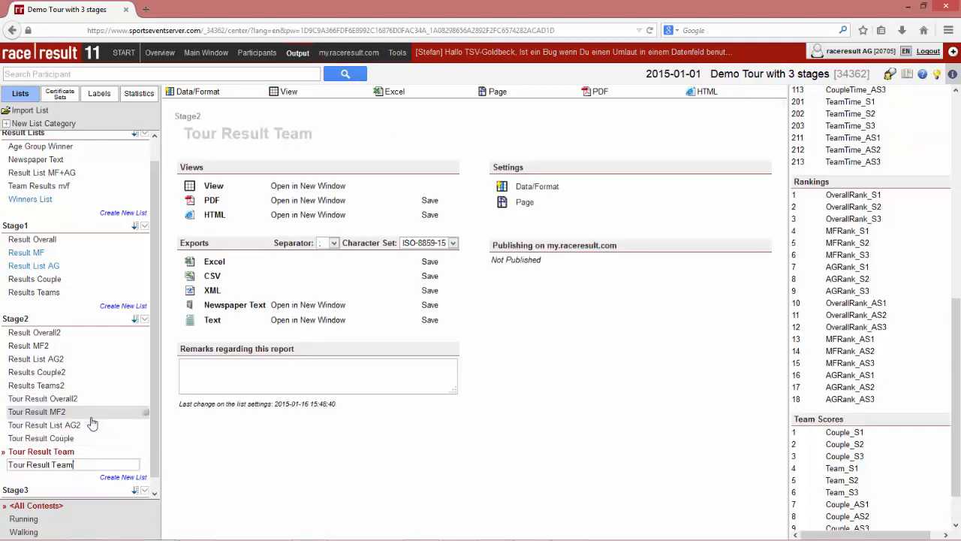
{"action": "type", "text": "3"}
{"action": "key", "text": "Return"}
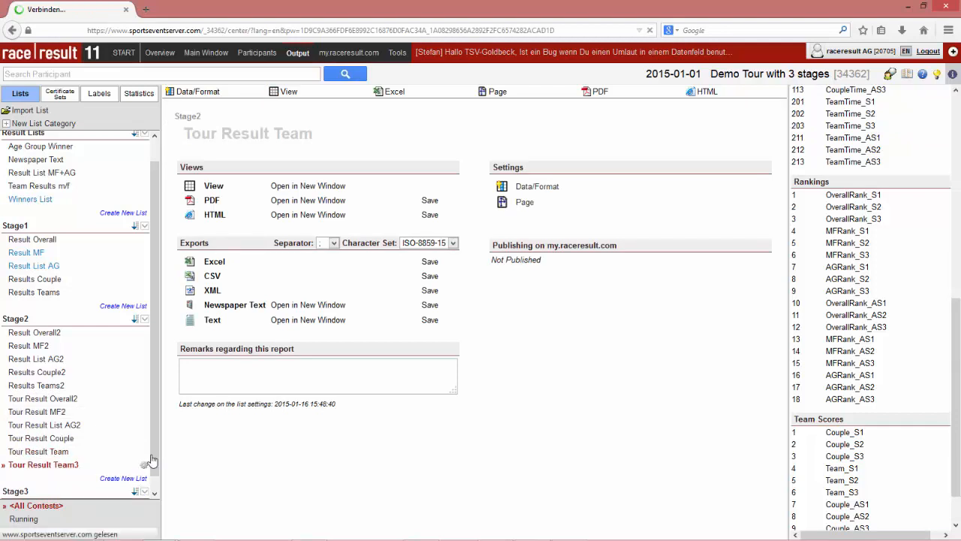
{"action": "left_click_drag", "start_coordinate": [154, 459], "coordinate": [157, 469]}
{"action": "left_click_drag", "start_coordinate": [30, 451], "coordinate": [39, 460]}
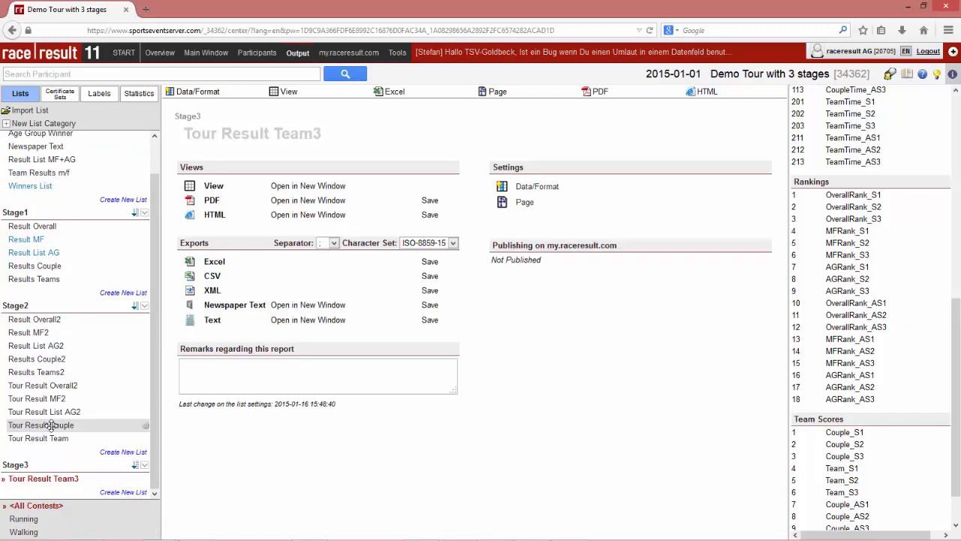
Copy the Tour Result Couple list as "Tour Result Couple3" and move the copy into the Stage3 category
{"action": "left_click", "coordinate": [50, 425]}
{"action": "left_click", "coordinate": [146, 426]}
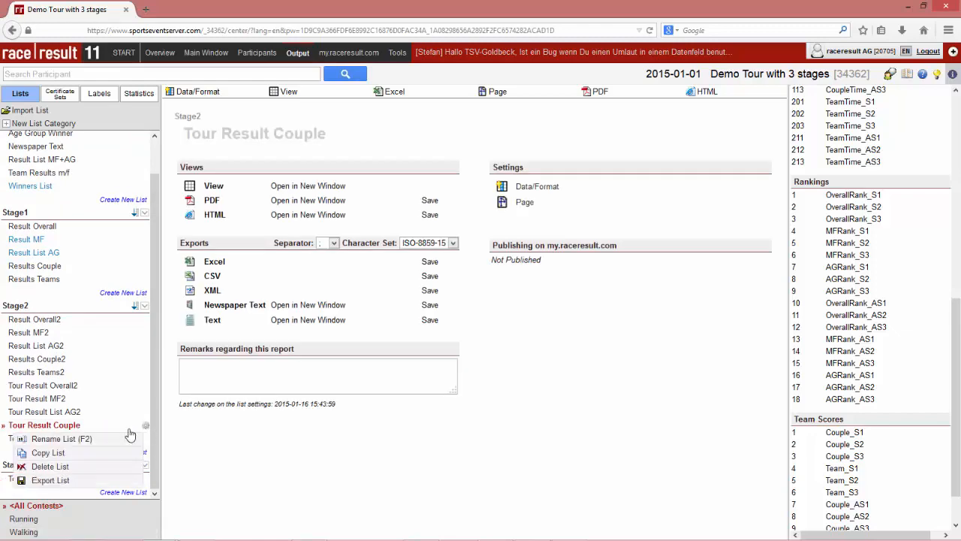
{"action": "left_click", "coordinate": [48, 453]}
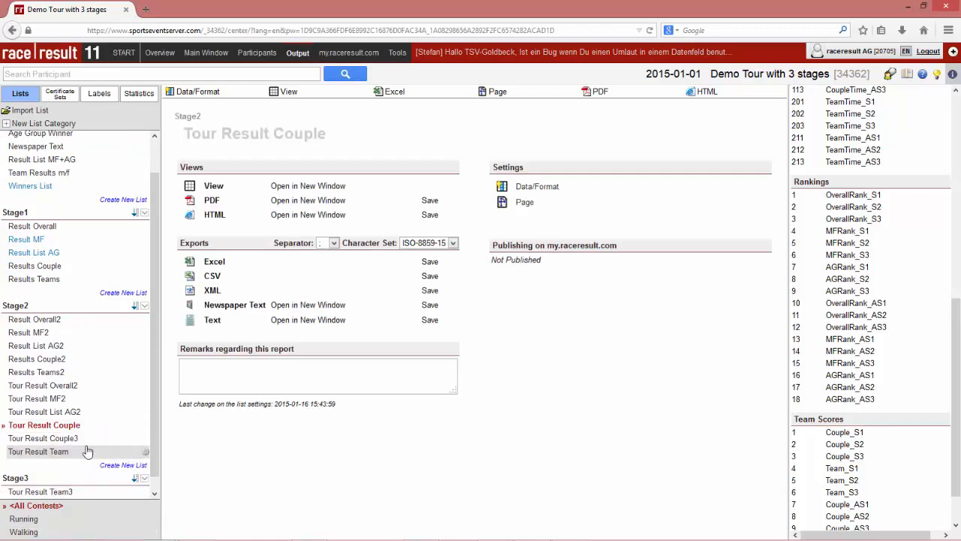
{"action": "left_click", "coordinate": [67, 439]}
{"action": "left_click_drag", "start_coordinate": [66, 445], "coordinate": [66, 477]}
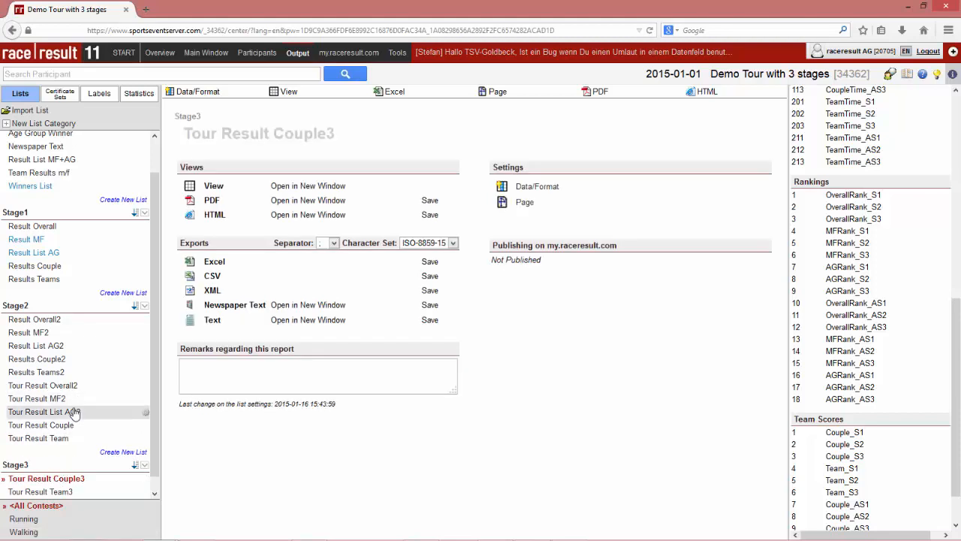
Copy the Tour Result List AG2 list as "Tour Result List AG3" and move the copy into the Stage3 category
{"action": "left_click", "coordinate": [74, 413]}
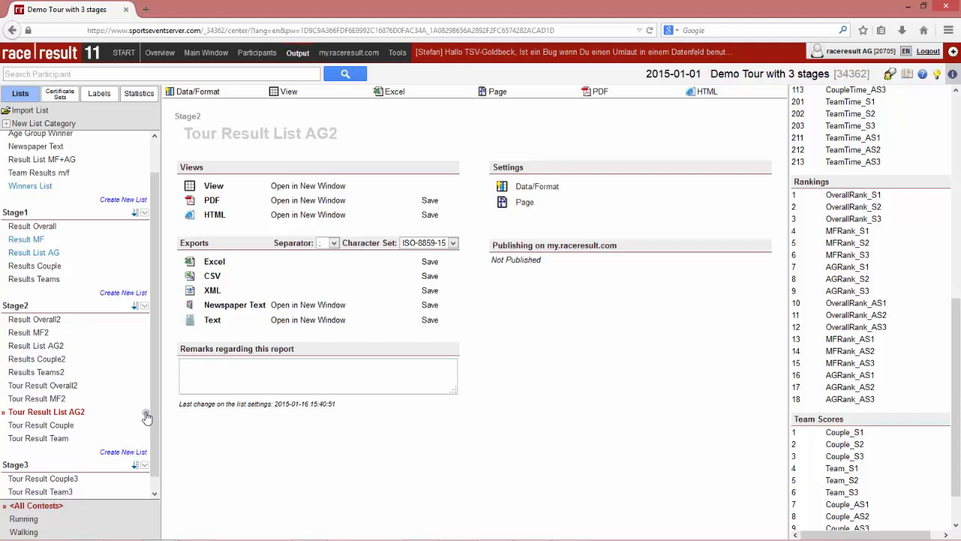
{"action": "left_click", "coordinate": [146, 418]}
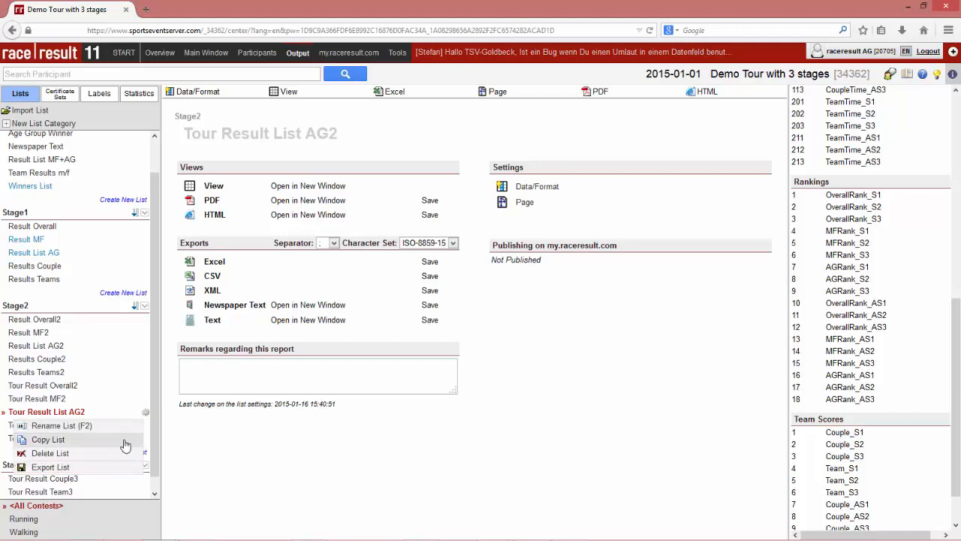
{"action": "left_click", "coordinate": [123, 442]}
{"action": "key", "text": "End"}
{"action": "key", "text": "BackSpace"}
{"action": "type", "text": "3"}
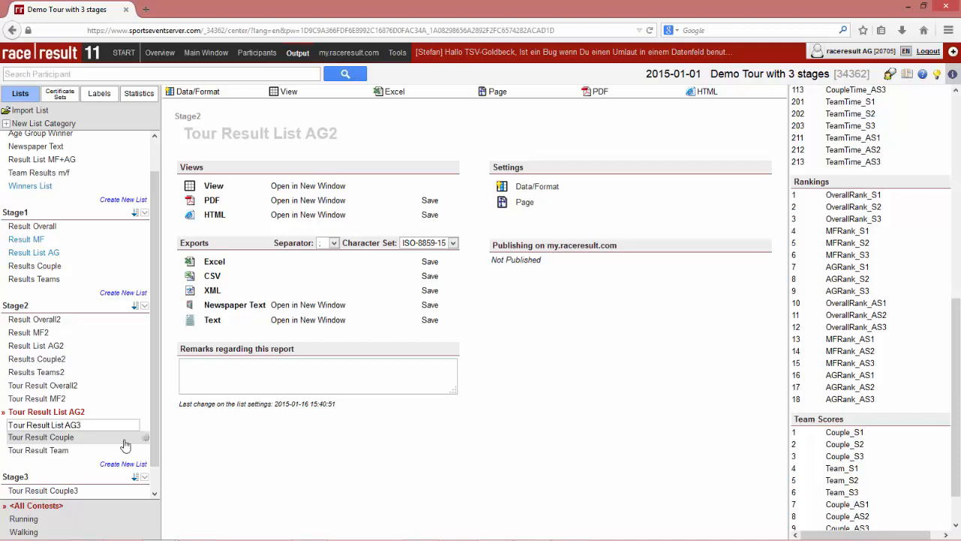
{"action": "key", "text": "Return"}
{"action": "left_click", "coordinate": [87, 427]}
{"action": "left_click_drag", "start_coordinate": [88, 428], "coordinate": [82, 481]}
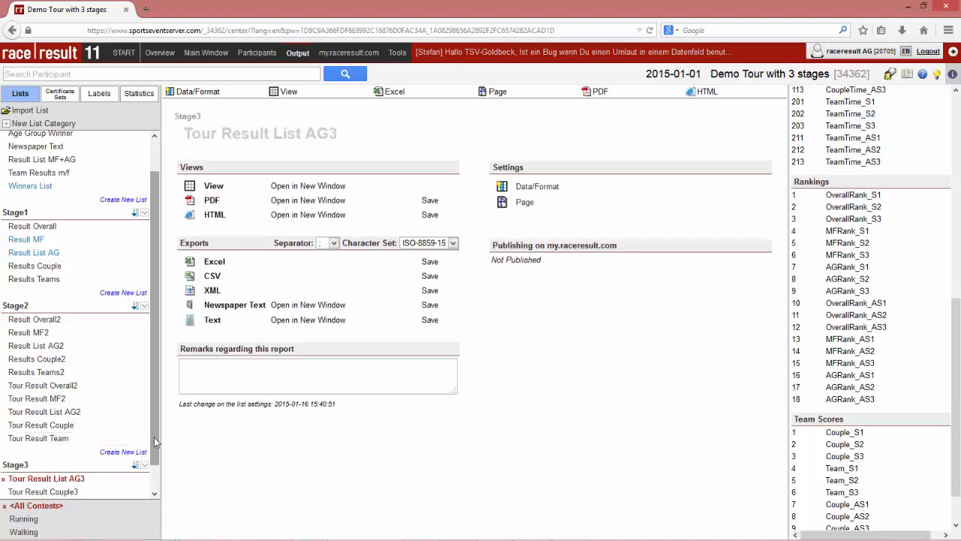
In the Tour Result Team3 list, set both the sorting criterion and the Rank column to TS12.Rank
{"action": "scroll", "coordinate": [156, 443], "scroll_direction": "down", "scroll_amount": 1}
{"action": "left_click", "coordinate": [71, 479]}
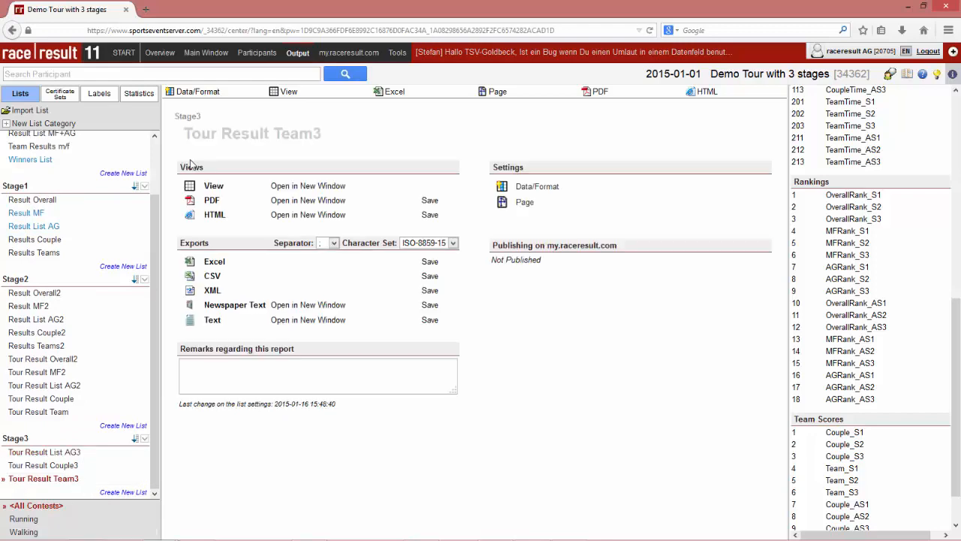
{"action": "left_click", "coordinate": [217, 97]}
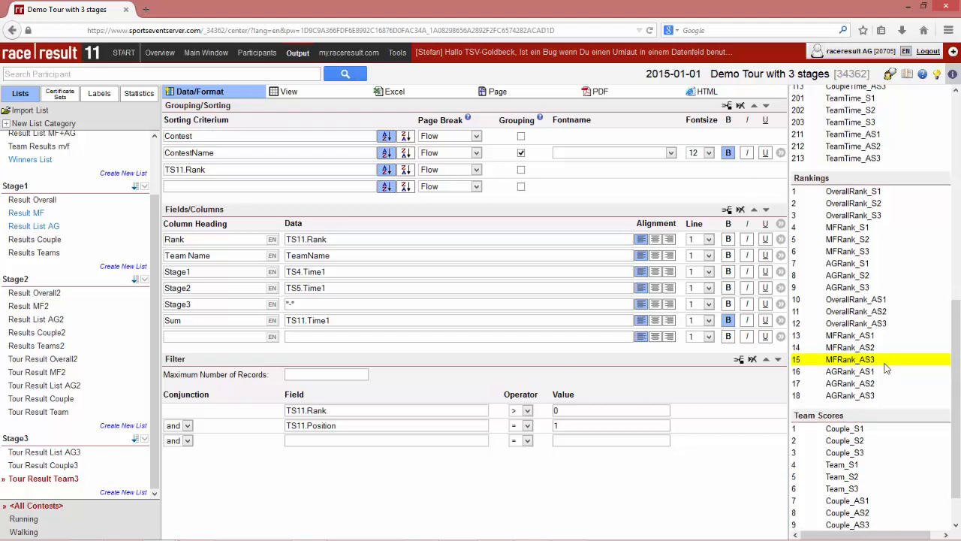
{"action": "scroll", "coordinate": [886, 383], "scroll_direction": "down", "scroll_amount": 1}
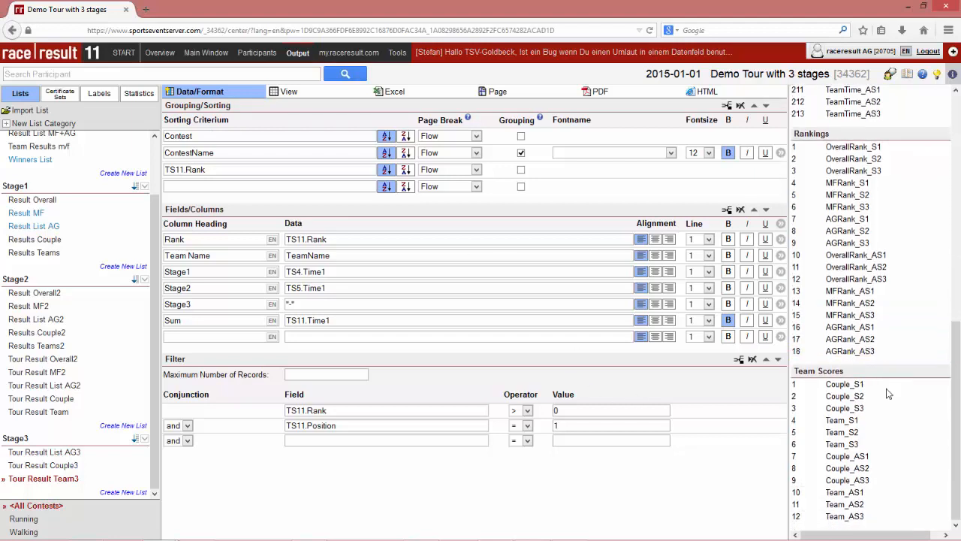
{"action": "left_click", "coordinate": [183, 171]}
{"action": "key", "text": "BackSpace"}
{"action": "type", "text": "2"}
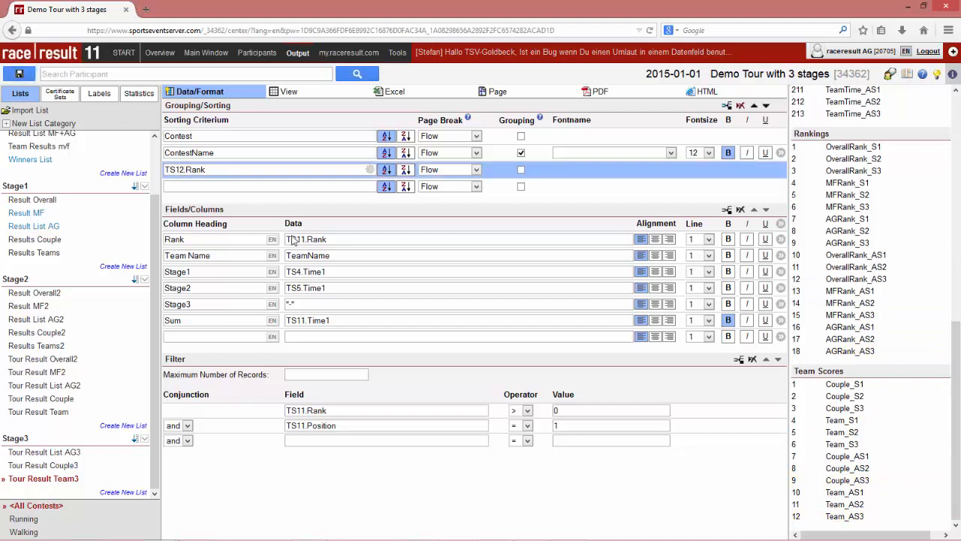
{"action": "left_click", "coordinate": [304, 239]}
{"action": "key", "text": "BackSpace"}
{"action": "type", "text": "2"}
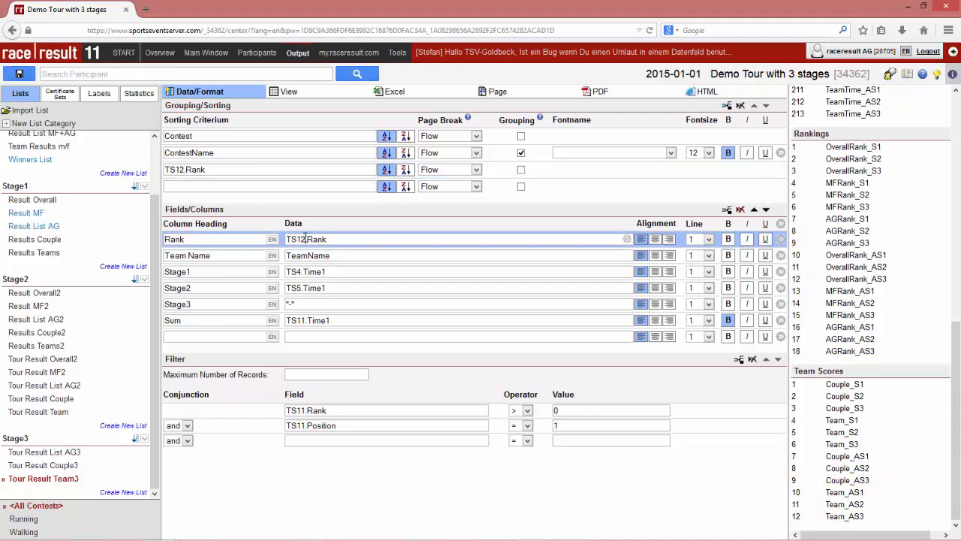
Set the Stage3 column of Tour Result Team3 to TS6.Time1 and the Sum column to TS12.Time1
{"action": "left_click", "coordinate": [327, 287]}
{"action": "key", "text": "ctrl+a"}
{"action": "key", "text": "ctrl+c"}
{"action": "key", "text": "Down"}
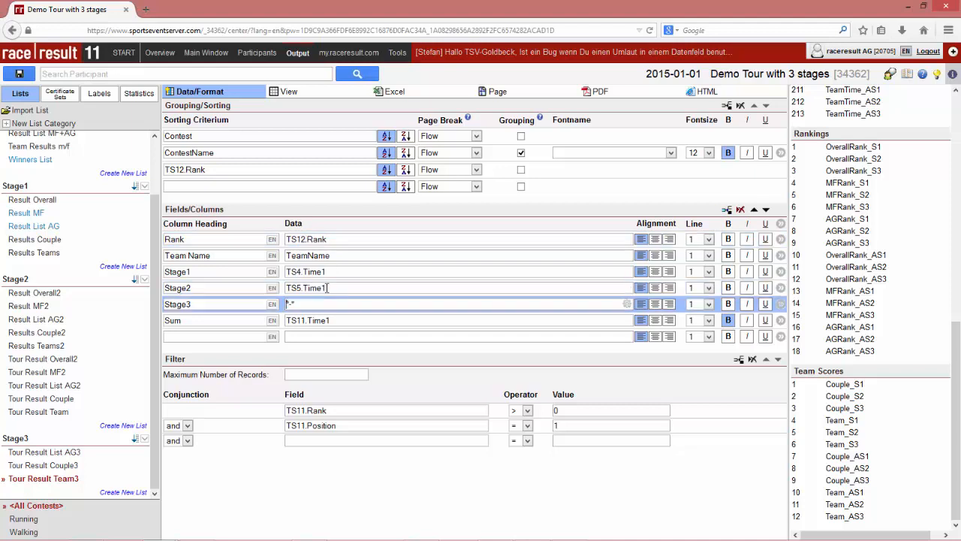
{"action": "key", "text": "ctrl+v"}
{"action": "key", "text": "Delete"}
{"action": "key", "text": "Delete"}
{"action": "key", "text": "Delete"}
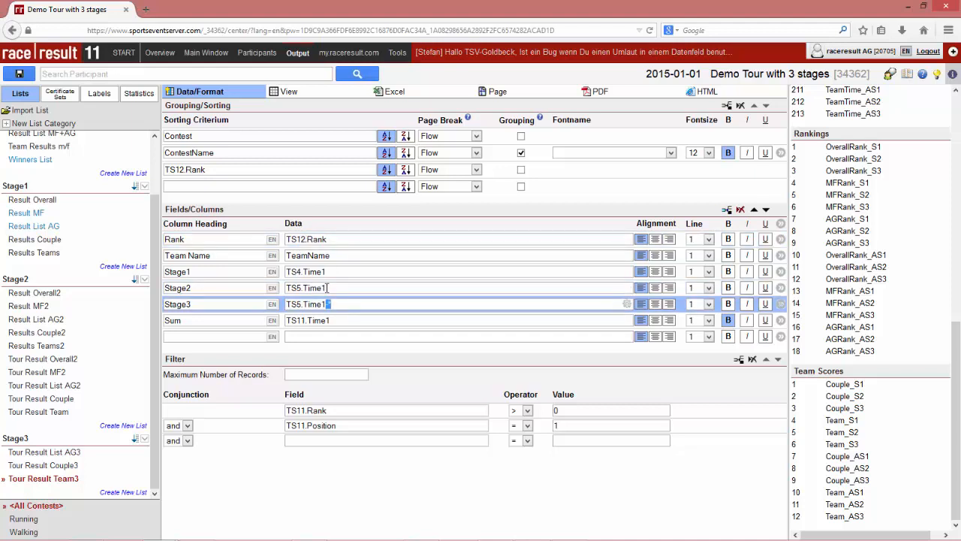
{"action": "key", "text": "Left"}
{"action": "key", "text": "Left"}
{"action": "key", "text": "Left"}
{"action": "key", "text": "BackSpace"}
{"action": "type", "text": "6"}
{"action": "left_click", "coordinate": [308, 320]}
{"action": "key", "text": "BackSpace"}
{"action": "type", "text": "2"}
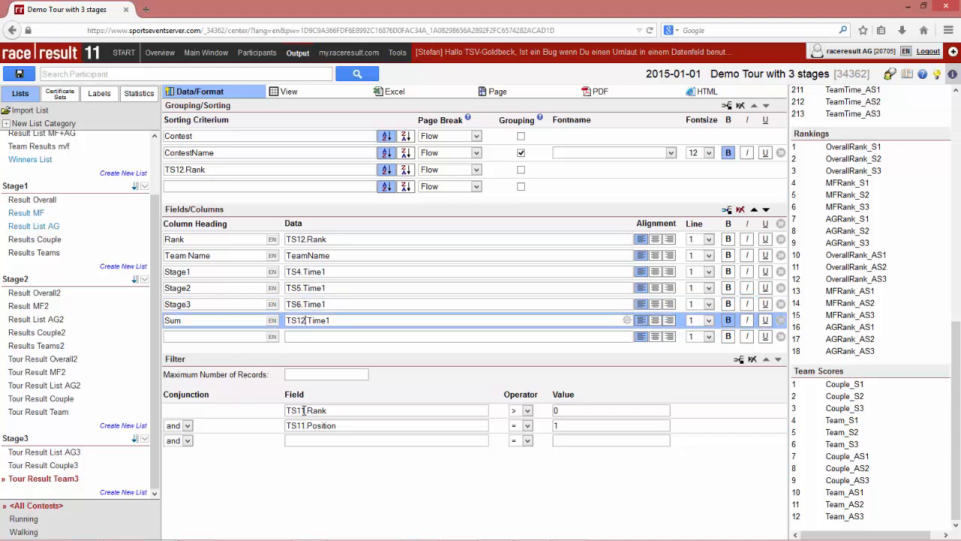
Switch the filter fields of Tour Result Team3 to TS12.Rank and TS12.Position, save, and display the list
{"action": "left_click", "coordinate": [304, 410]}
{"action": "key", "text": "BackSpace"}
{"action": "type", "text": "2"}
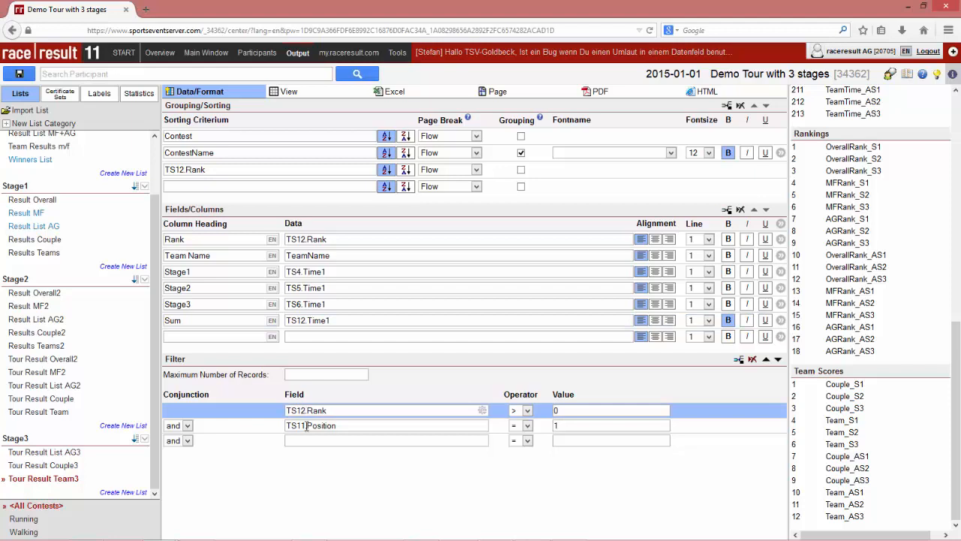
{"action": "left_click", "coordinate": [307, 425]}
{"action": "key", "text": "BackSpace"}
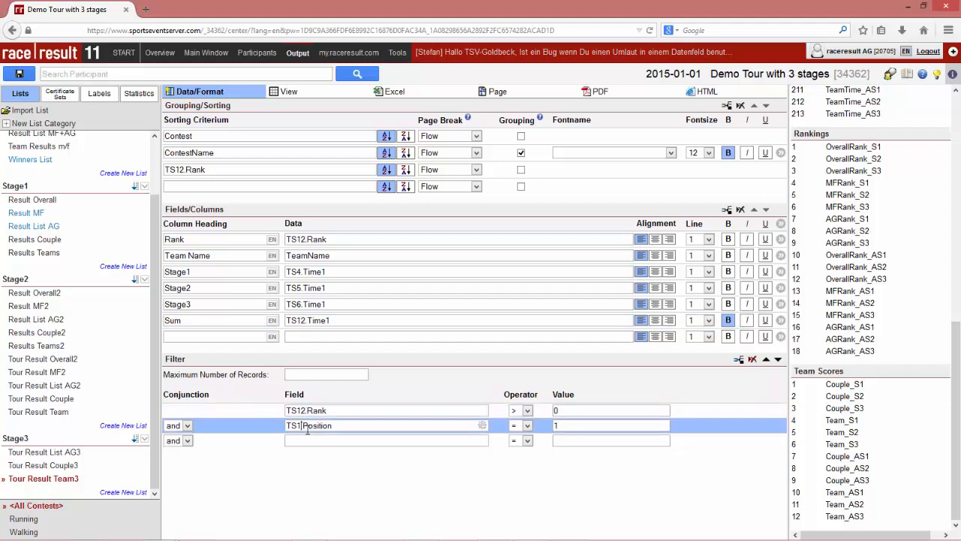
{"action": "type", "text": "2."}
{"action": "left_click", "coordinate": [18, 74]}
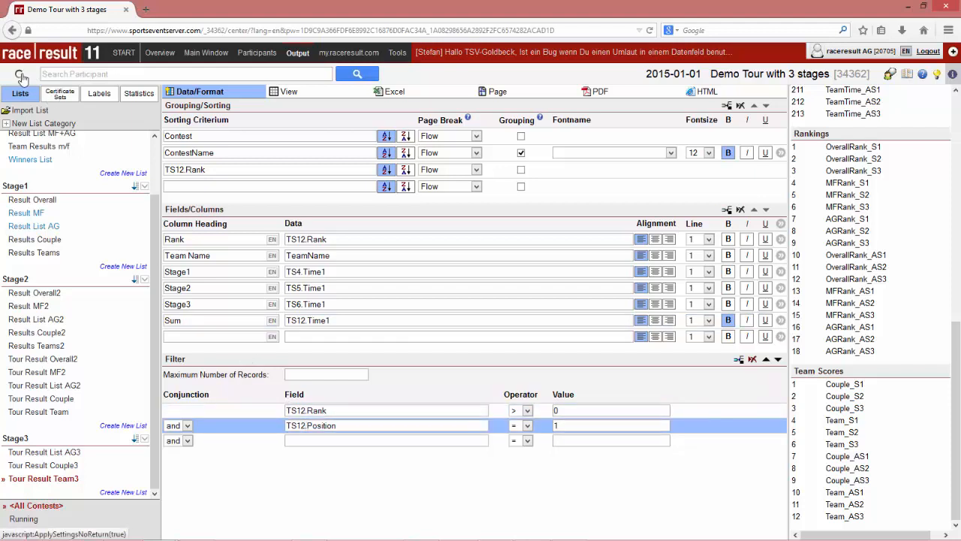
{"action": "left_click", "coordinate": [302, 95]}
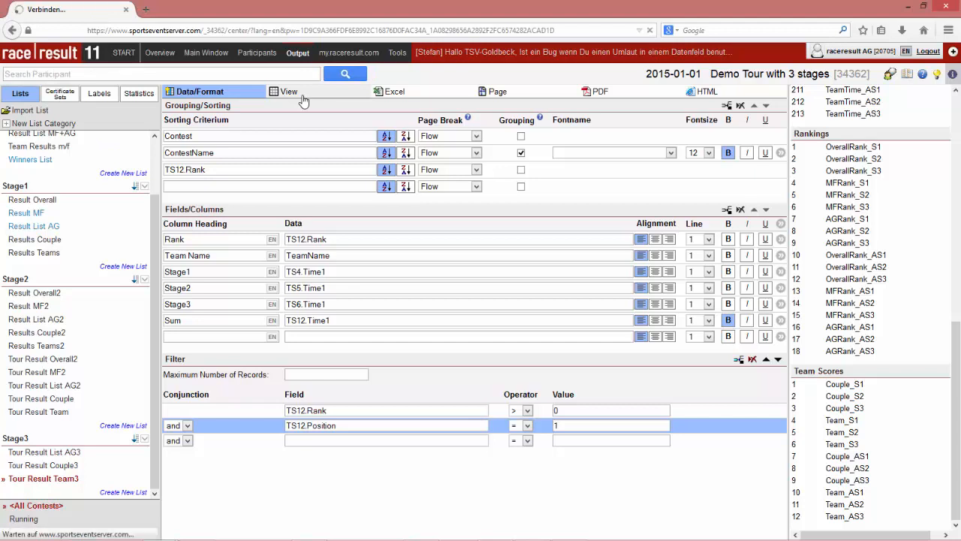
For the first participant (bib 1), enter an S3_Start time of 12:00:01 and an S3_Finish time of 12:30:00
{"action": "left_click", "coordinate": [254, 94]}
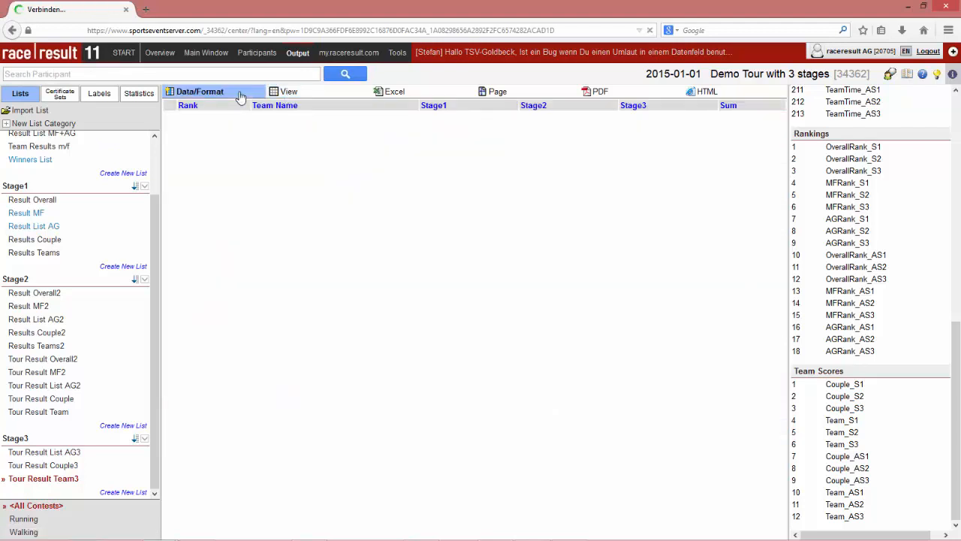
{"action": "left_click", "coordinate": [241, 54]}
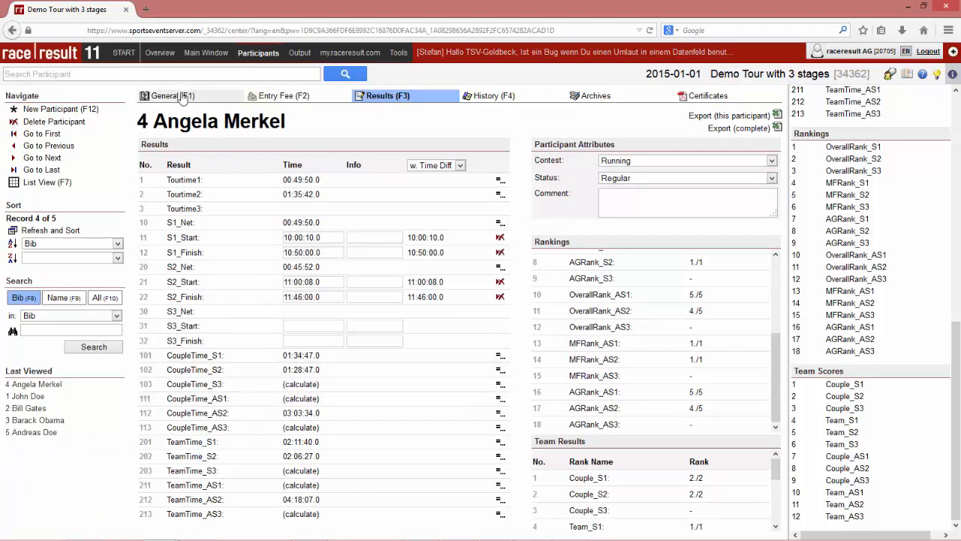
{"action": "left_click", "coordinate": [67, 134]}
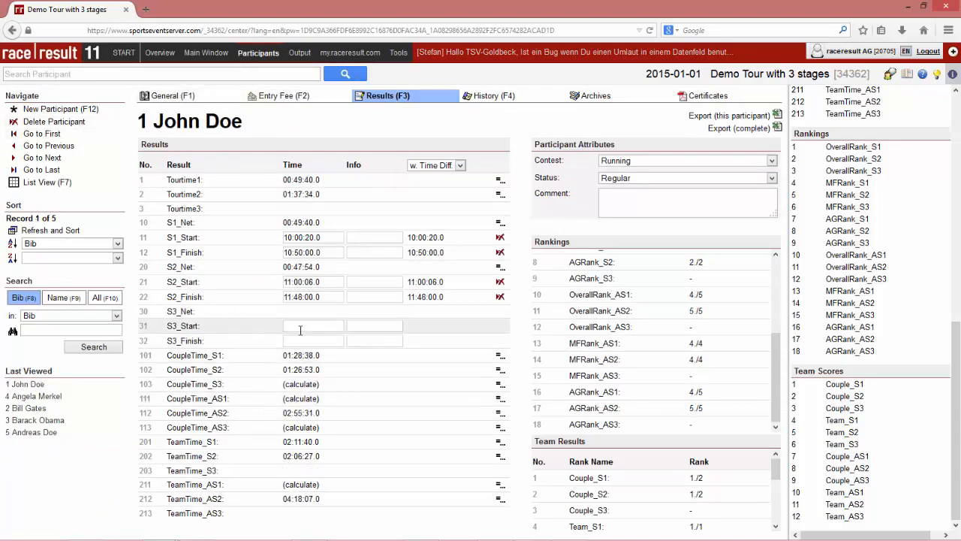
{"action": "type", "text": "12:0:1"}
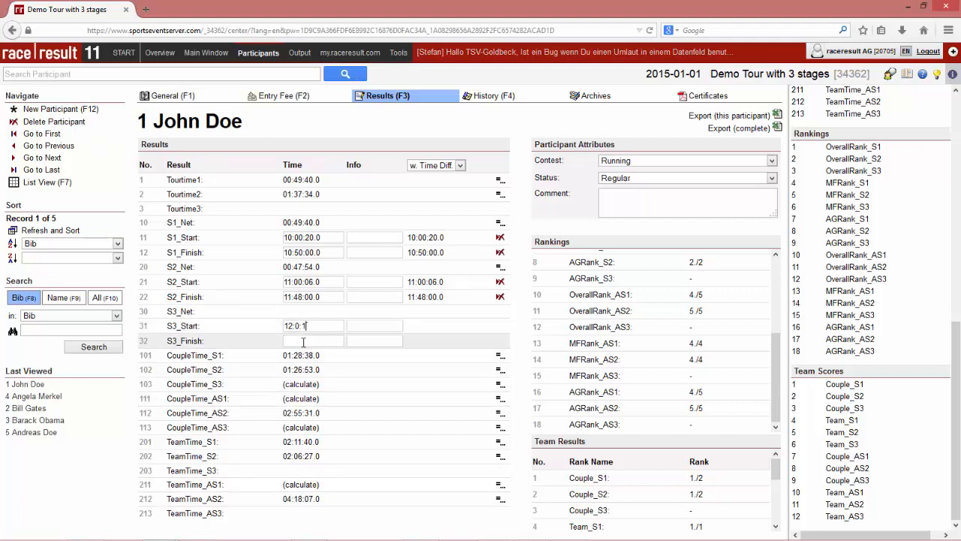
{"action": "key", "text": "Tab"}
{"action": "type", "text": "12:30"}
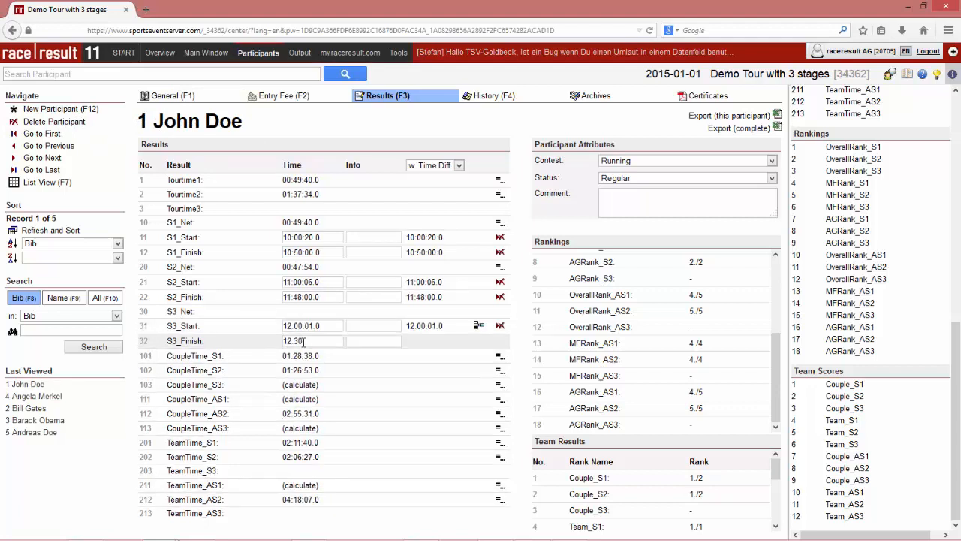
{"action": "key", "text": "Tab"}
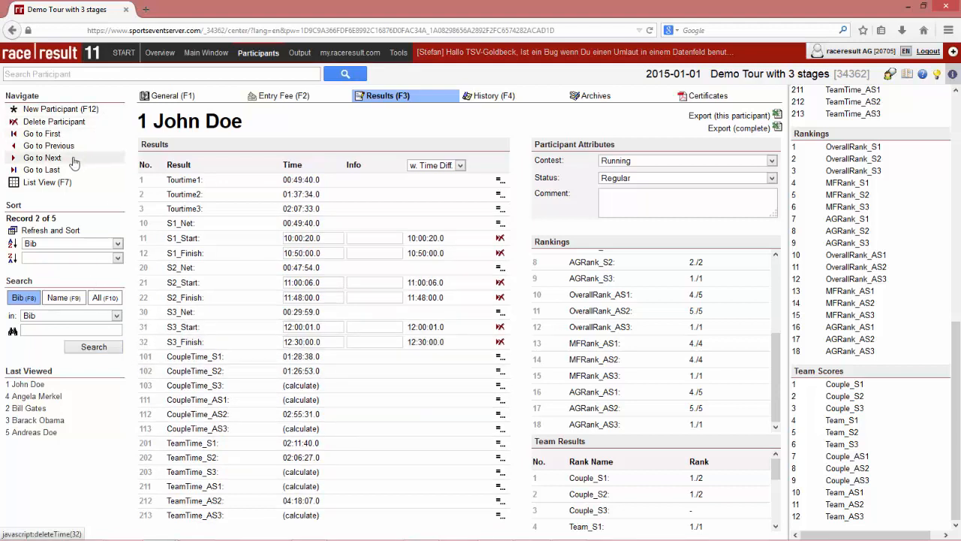
For the participant with bib 2, enter an S3_Start time of 12:00:05 and an S3_Finish time of 12:33:00
{"action": "left_click", "coordinate": [75, 163]}
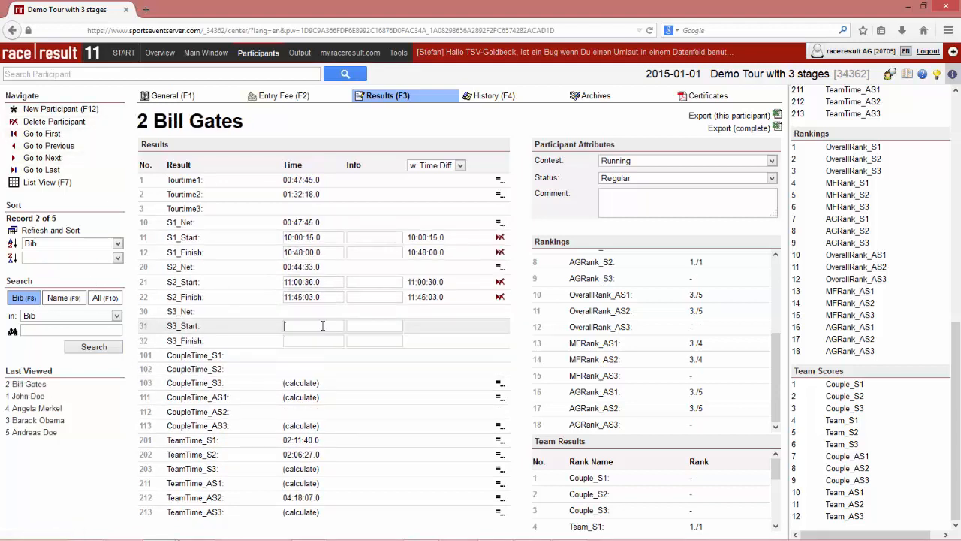
{"action": "type", "text": "12:0:5"}
{"action": "key", "text": "Tab"}
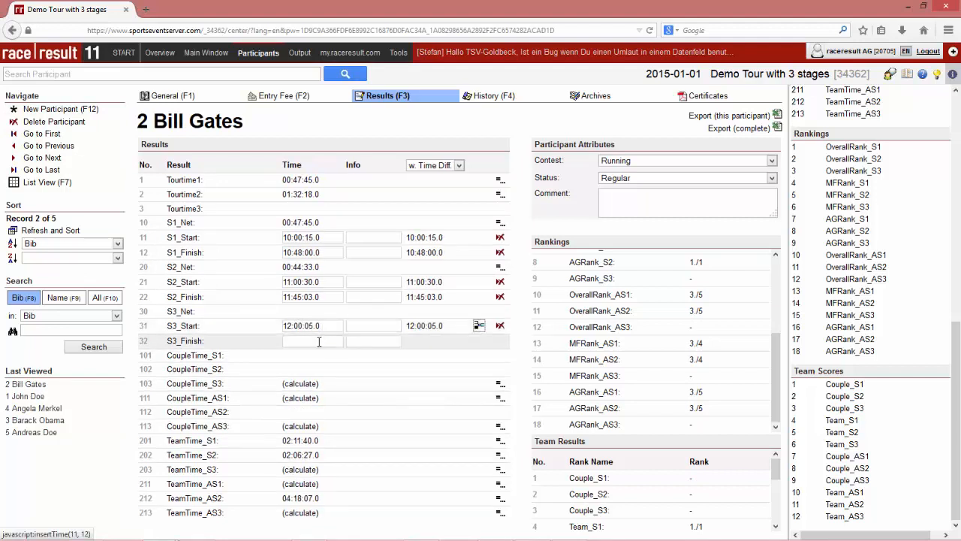
{"action": "type", "text": "12:33"}
{"action": "key", "text": "Tab"}
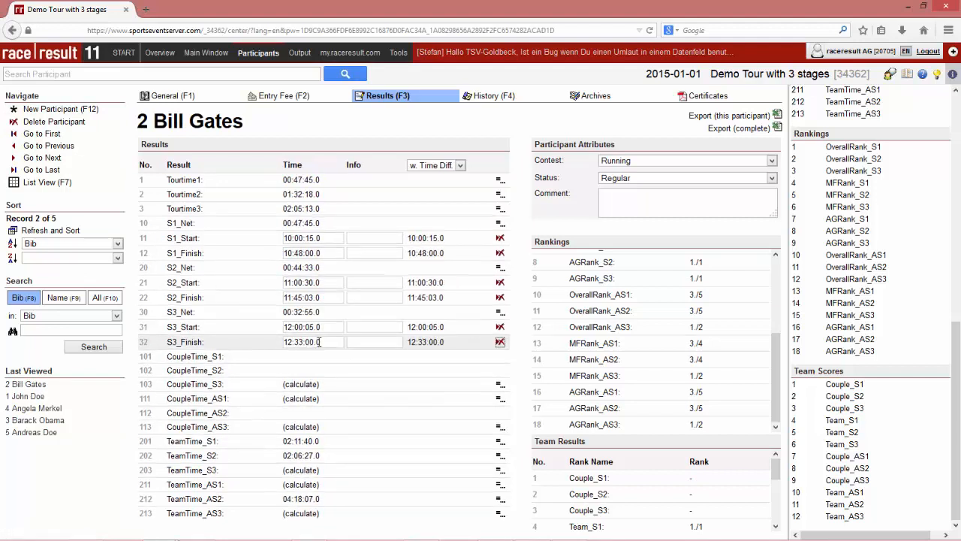
For the participant with bib 3, enter an S3_Start time of 12:00:07 and an S3_Finish time of 12:32:00
{"action": "left_click", "coordinate": [43, 158]}
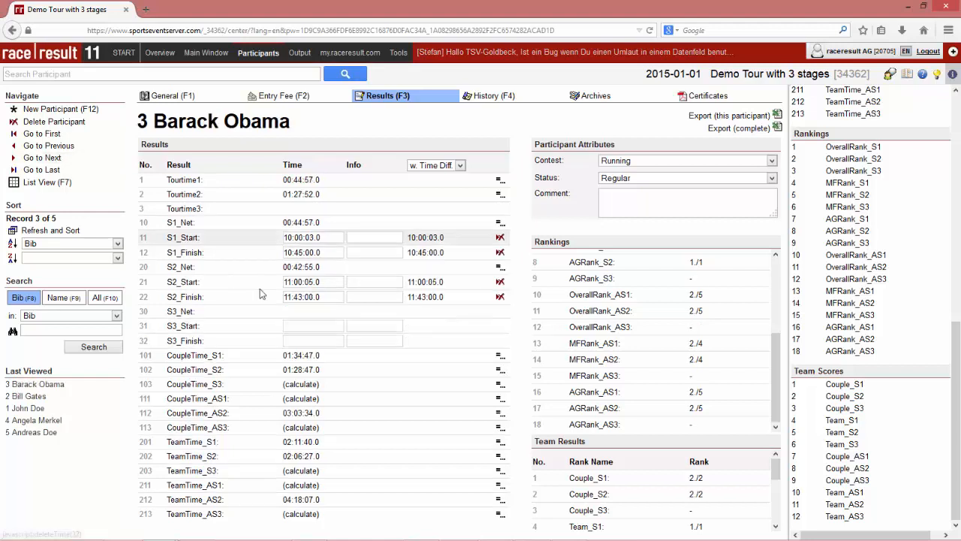
{"action": "left_click", "coordinate": [312, 325]}
{"action": "type", "text": "12:00:07"}
{"action": "key", "text": "Tab"}
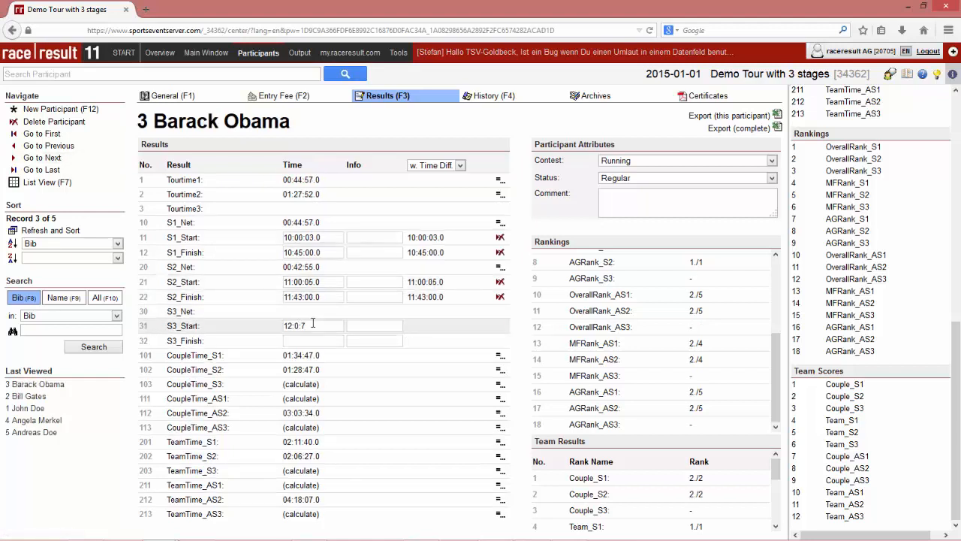
{"action": "type", "text": "12:3"}
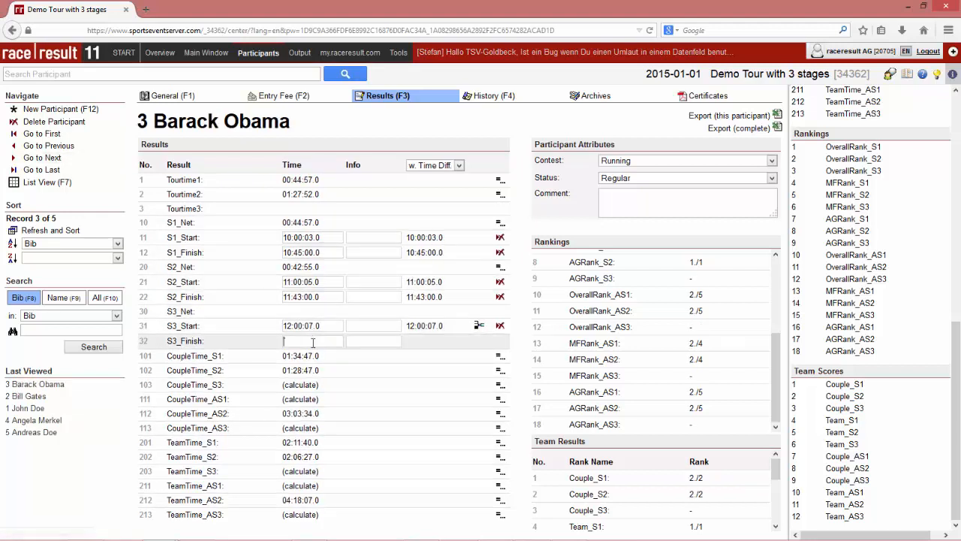
{"action": "type", "text": "2:00"}
{"action": "key", "text": "Tab"}
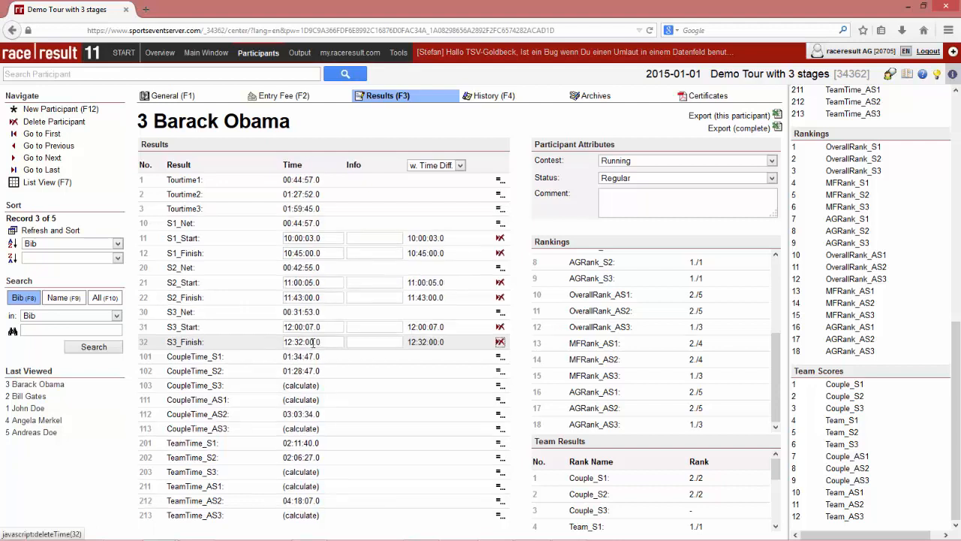
Return to the output lists and display Tour Result Team3 with the newly entered stage 3 times
{"action": "left_click", "coordinate": [298, 54]}
{"action": "left_click", "coordinate": [296, 96]}
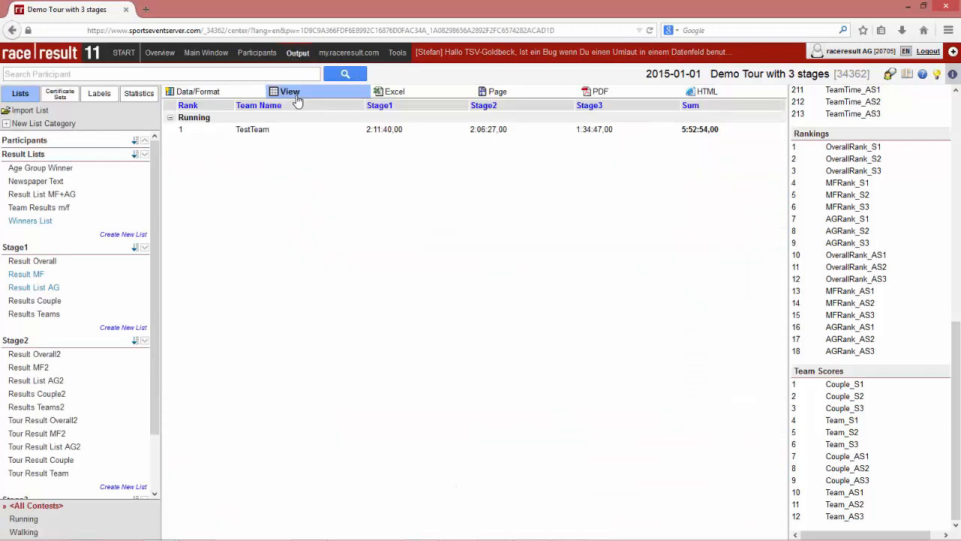
{"action": "key", "text": "alt"}
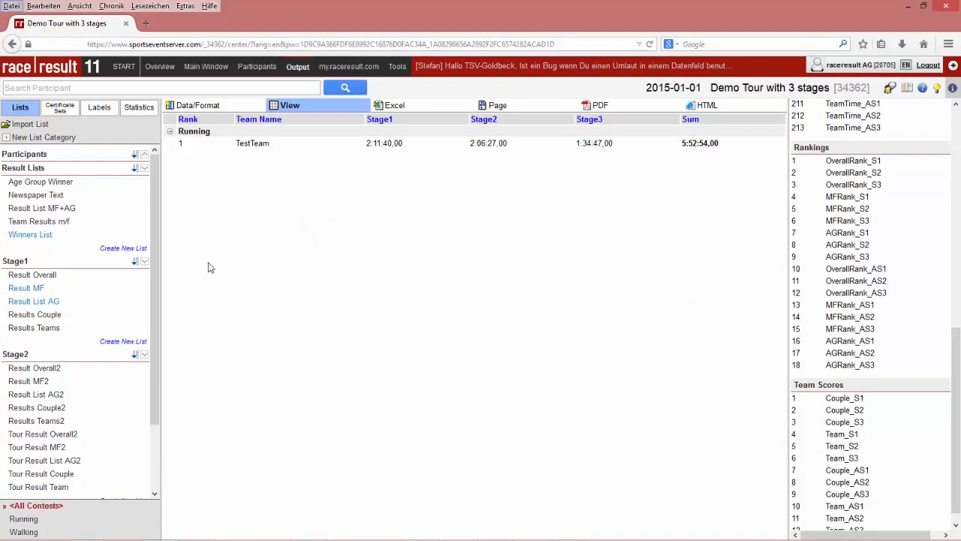
Copy the Results Teams2 list as "Results Teams3" and move the copy into the Stage3 category
{"action": "left_click_drag", "start_coordinate": [157, 323], "coordinate": [142, 440]}
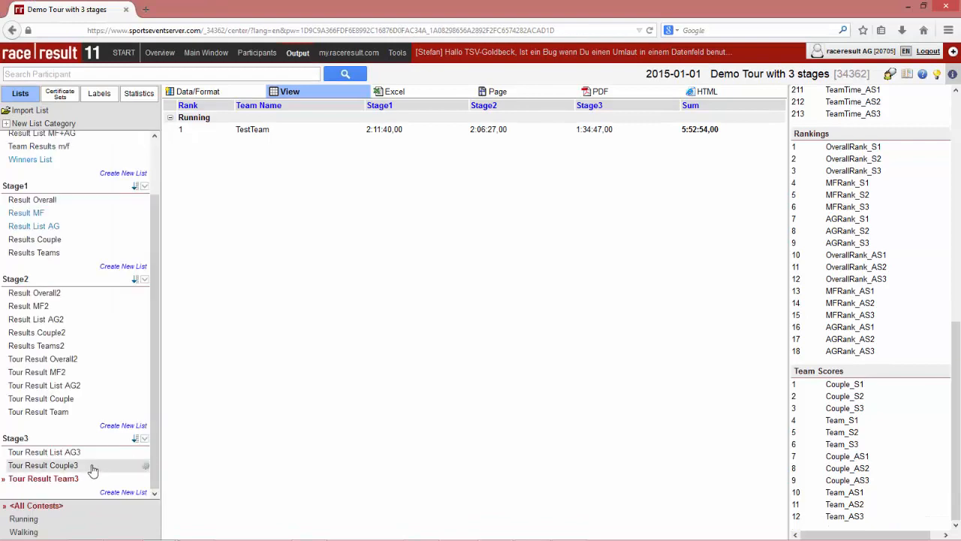
{"action": "left_click", "coordinate": [144, 350]}
{"action": "left_click", "coordinate": [78, 379]}
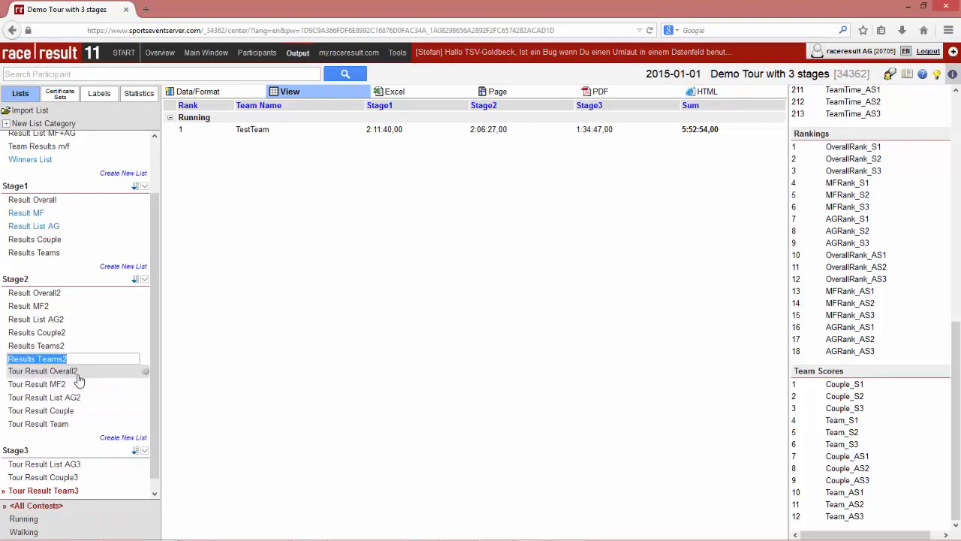
{"action": "left_click", "coordinate": [66, 359]}
{"action": "key", "text": "BackSpace"}
{"action": "type", "text": "3"}
{"action": "key", "text": "Return"}
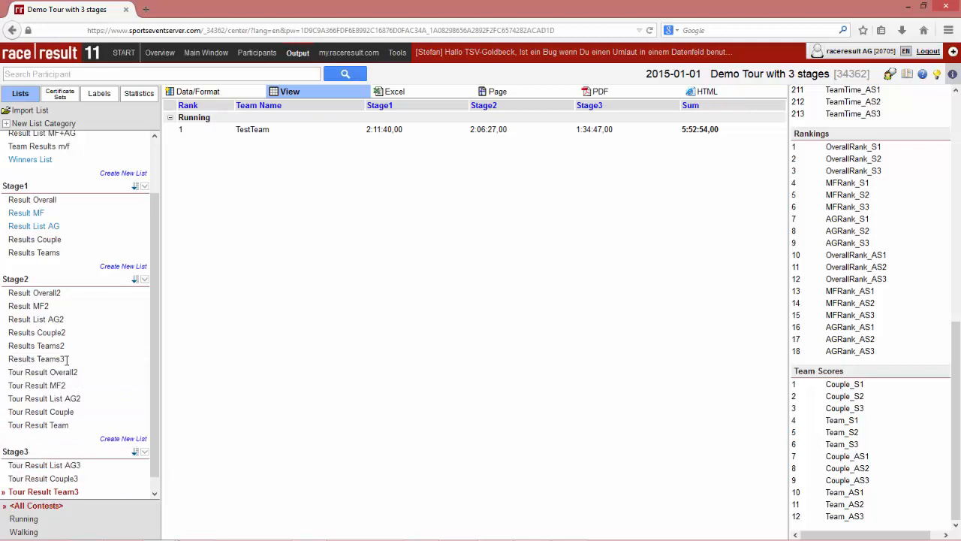
{"action": "left_click", "coordinate": [66, 359]}
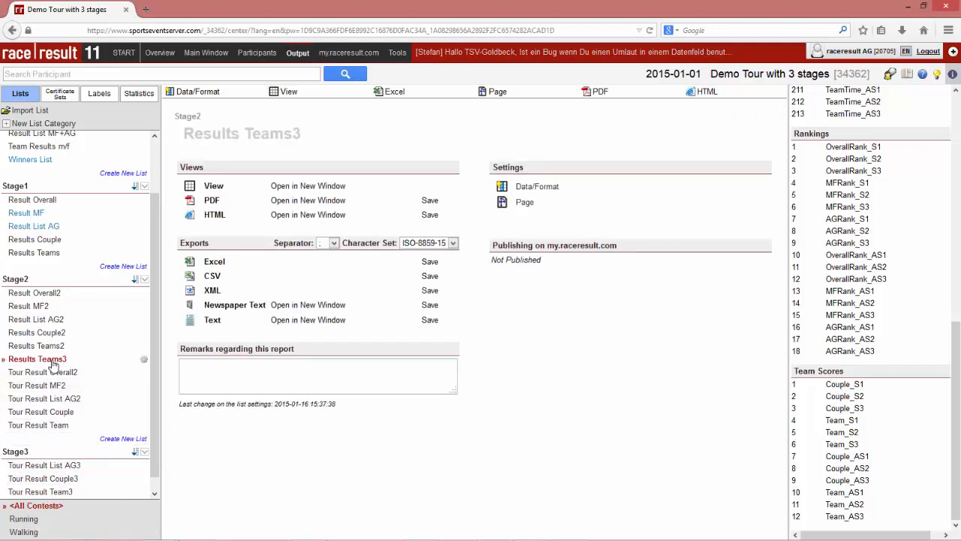
{"action": "left_click_drag", "start_coordinate": [53, 364], "coordinate": [46, 455]}
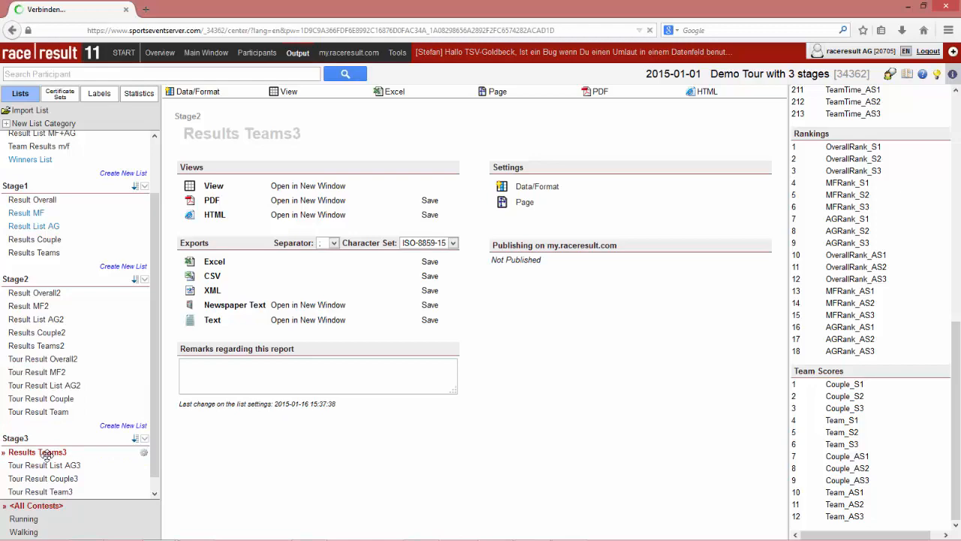
In the format settings of Results Teams3, change the rank sorting criterion to TS6.Rank
{"action": "left_click", "coordinate": [254, 95]}
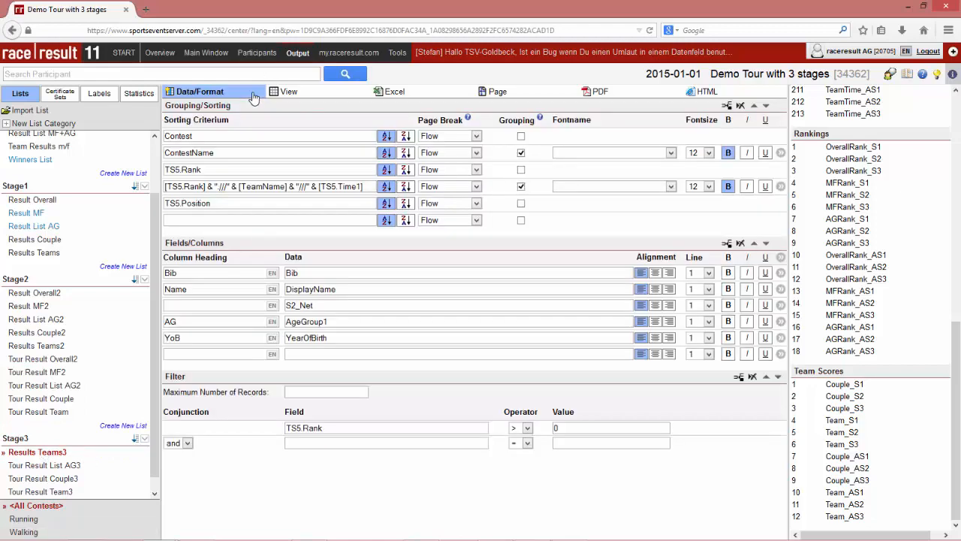
{"action": "left_click", "coordinate": [189, 171]}
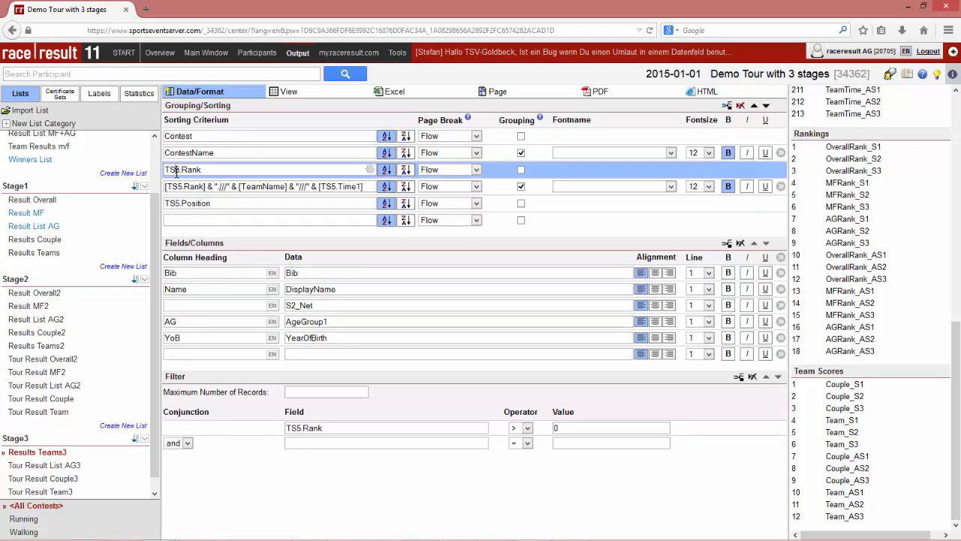
{"action": "left_click", "coordinate": [178, 170]}
{"action": "key", "text": "BackSpace"}
{"action": "type", "text": "6"}
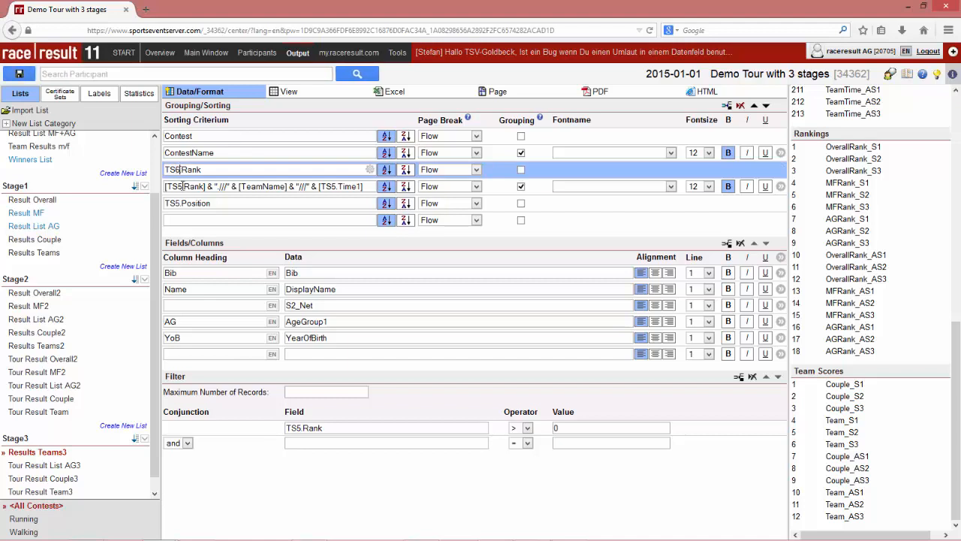
Change the team grouping expression of Results Teams3 to use TS6.Rank and TS6.Time1, and set the position sorting criterion to TS6.Position
{"action": "left_click", "coordinate": [183, 186]}
{"action": "key", "text": "BackSpace"}
{"action": "type", "text": "6"}
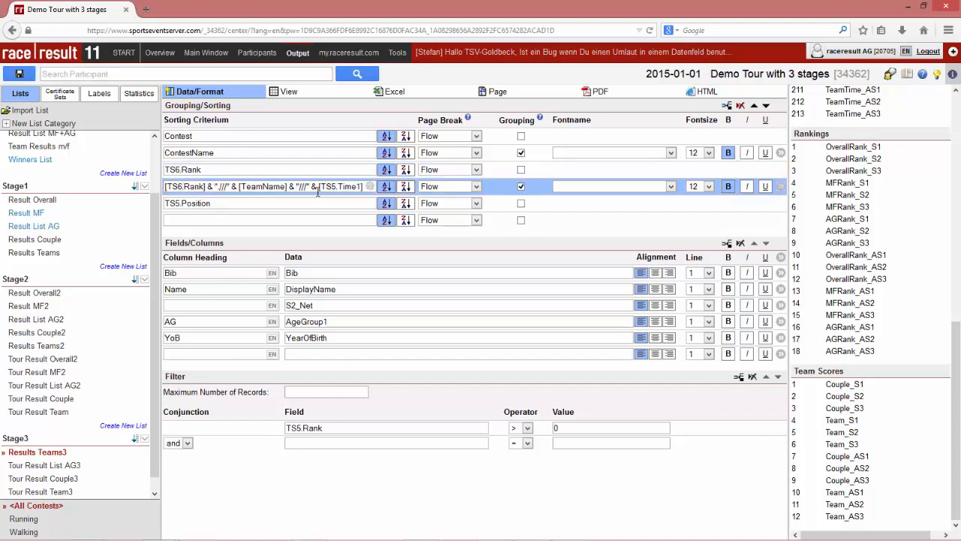
{"action": "left_click", "coordinate": [337, 186]}
{"action": "key", "text": "BackSpace"}
{"action": "type", "text": "6"}
{"action": "left_click", "coordinate": [181, 204]}
{"action": "key", "text": "BackSpace"}
{"action": "type", "text": "6"}
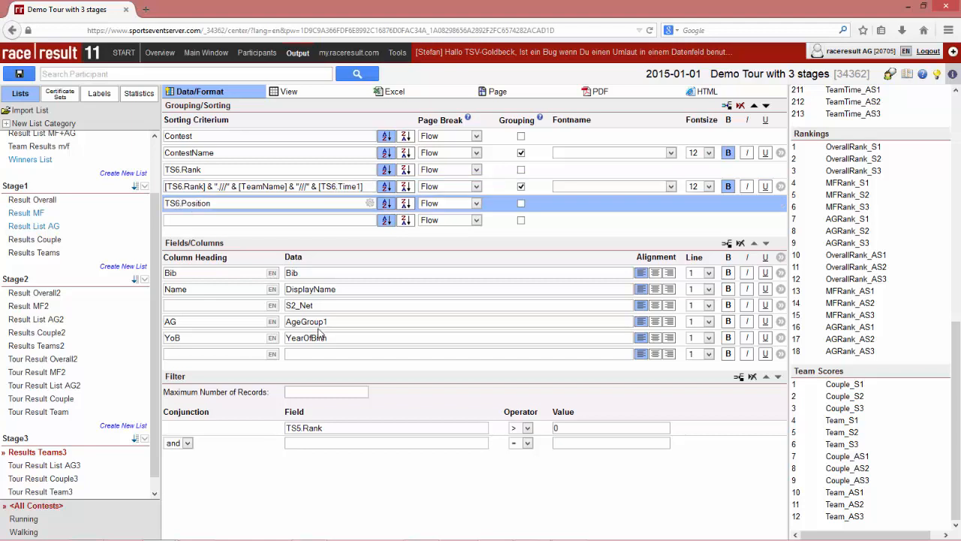
Set the time column of Results Teams3 to S3_Net and the filter field to TS6.Rank, and display the list
{"action": "left_click", "coordinate": [291, 306]}
{"action": "key", "text": "BackSpace"}
{"action": "type", "text": "3"}
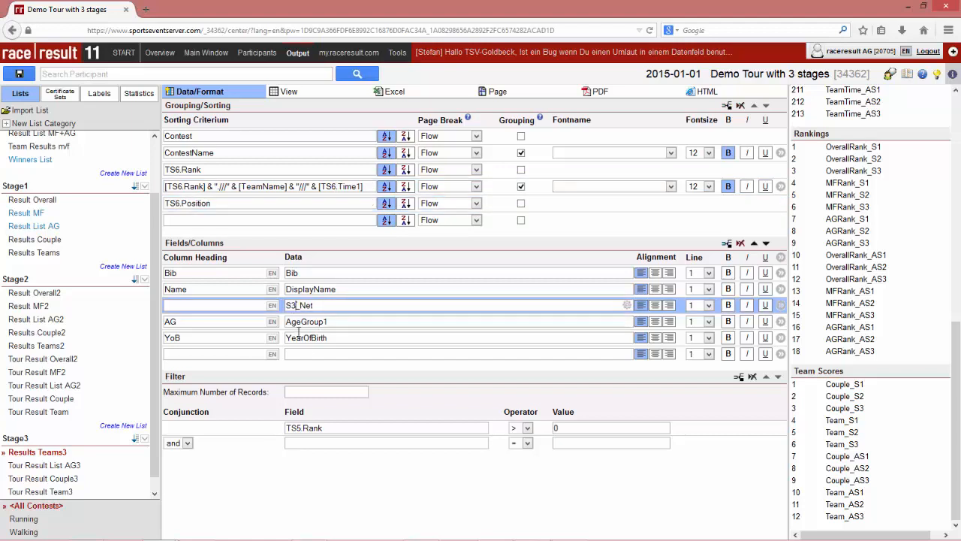
{"action": "left_click", "coordinate": [303, 427]}
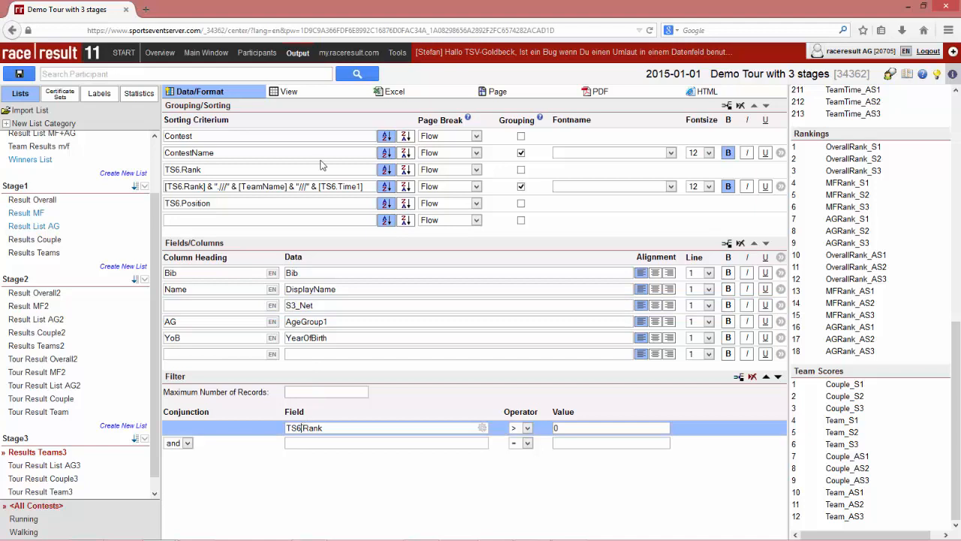
{"action": "left_click", "coordinate": [298, 91]}
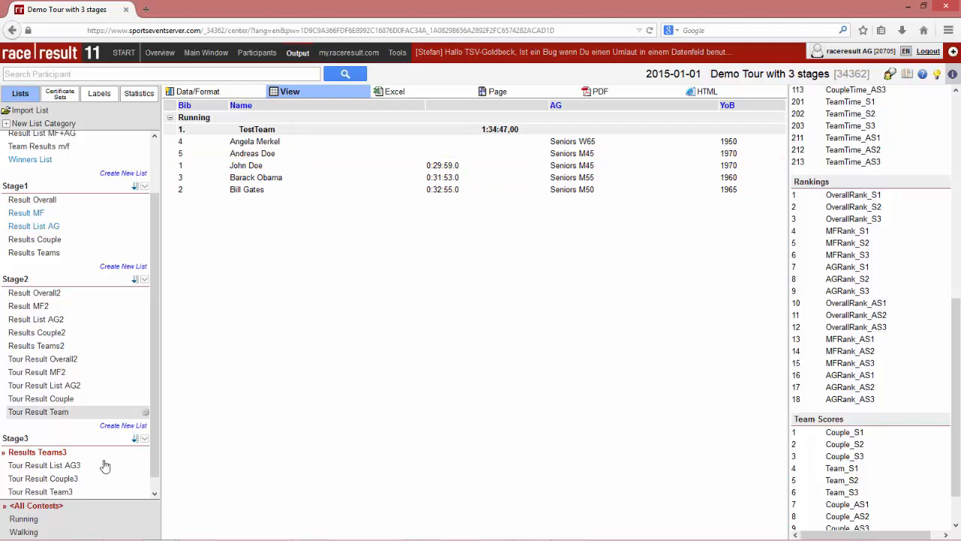
Display the Tour Result Team3 and Results Teams3 lists to compare the stage 3 team time with the members' times
{"action": "scroll", "coordinate": [151, 452], "scroll_direction": "down", "scroll_amount": 1}
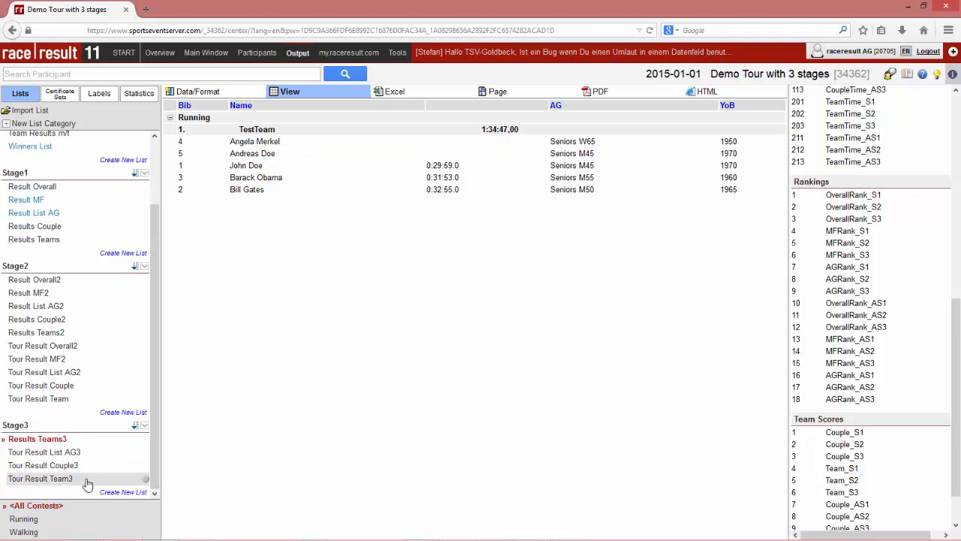
{"action": "left_click", "coordinate": [87, 478]}
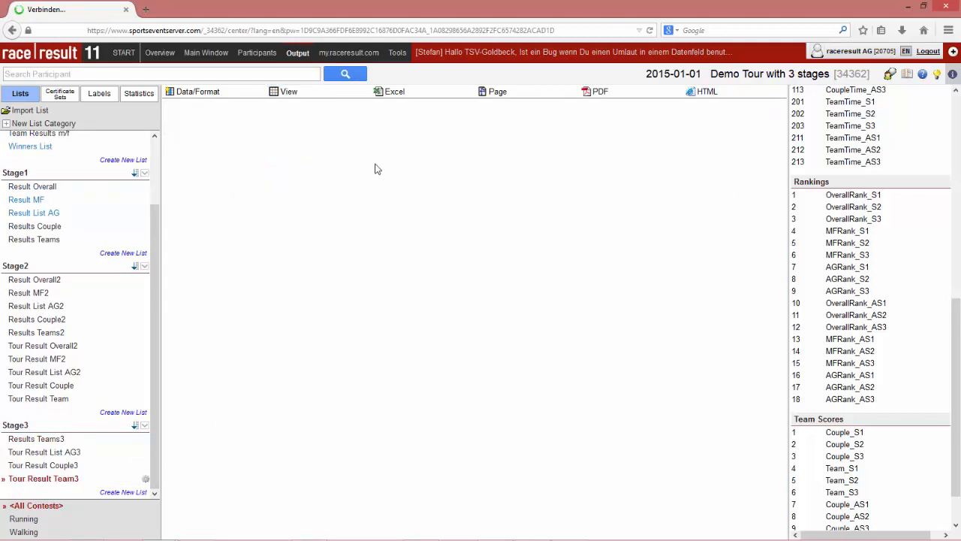
{"action": "left_click", "coordinate": [314, 96]}
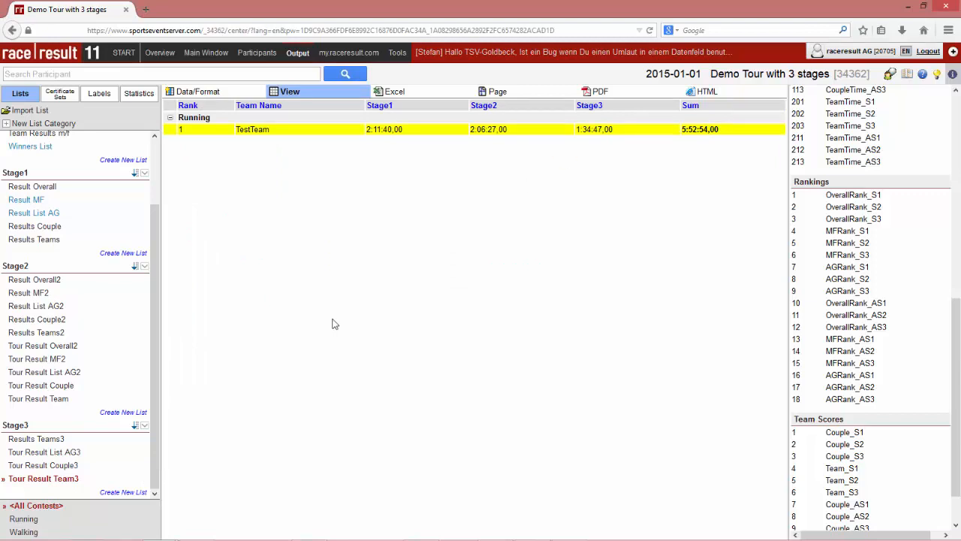
{"action": "left_click", "coordinate": [64, 440]}
{"action": "left_click", "coordinate": [298, 91]}
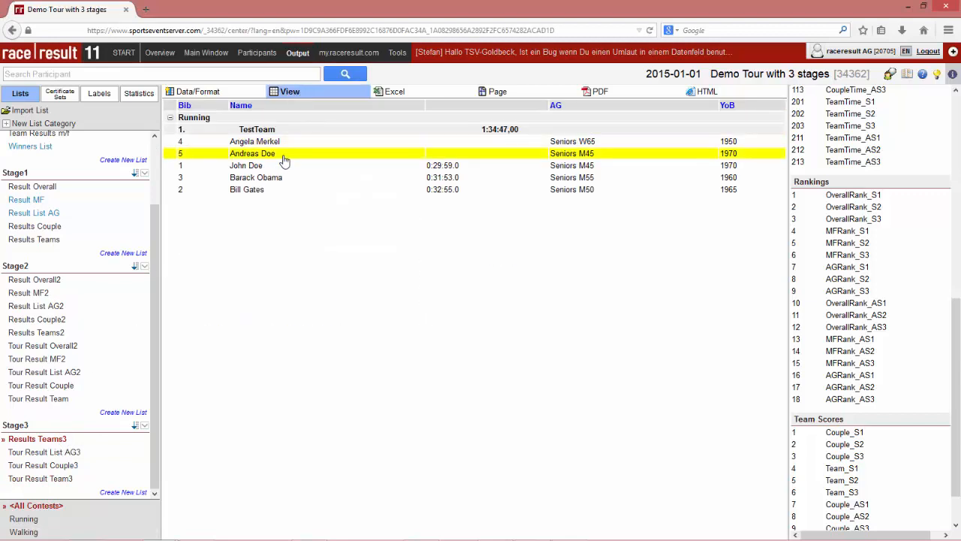
Insert TS6.Scored as a descending sorting criterion above TS6.Position in Results Teams3 and display the list
{"action": "left_click", "coordinate": [225, 93]}
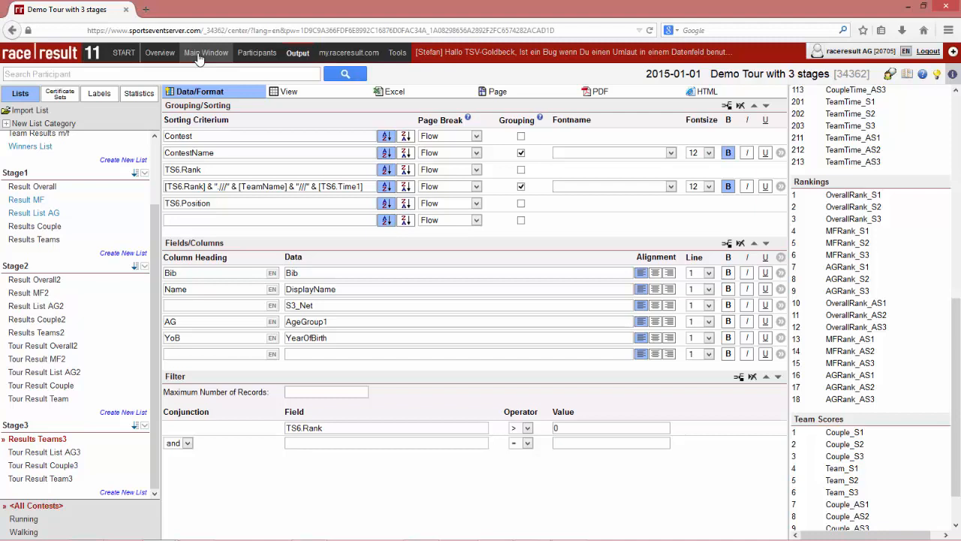
{"action": "left_click", "coordinate": [256, 203]}
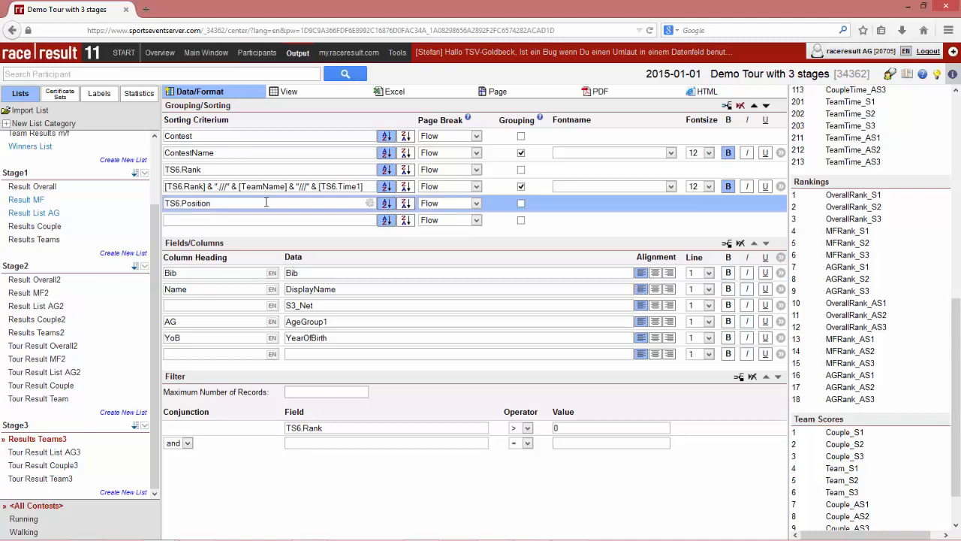
{"action": "left_click", "coordinate": [728, 105]}
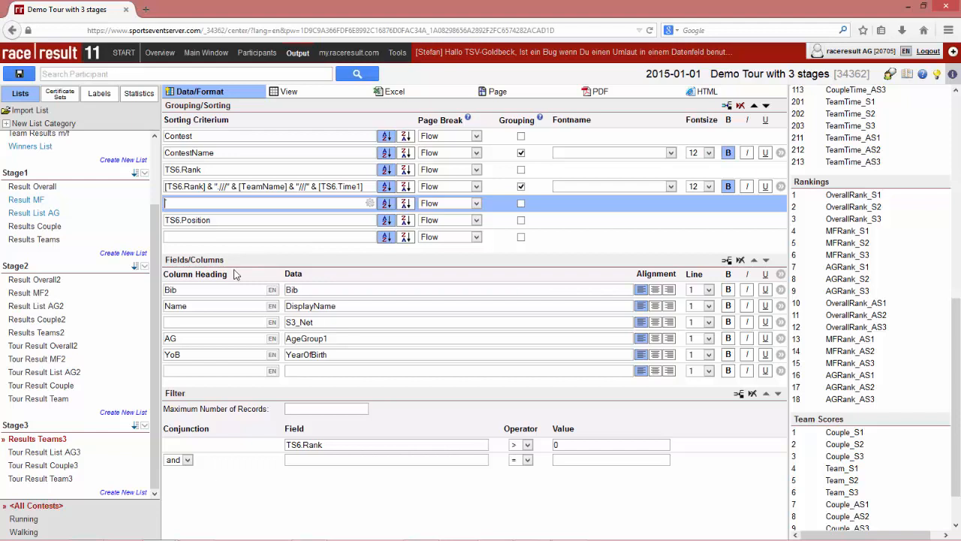
{"action": "type", "text": "TS6.Scored"}
{"action": "left_click", "coordinate": [408, 204]}
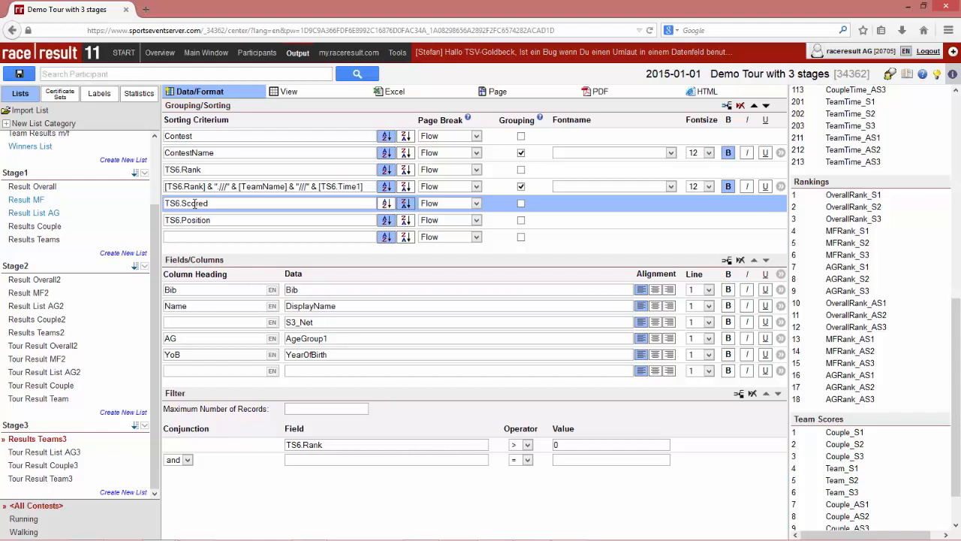
{"action": "left_click", "coordinate": [298, 95]}
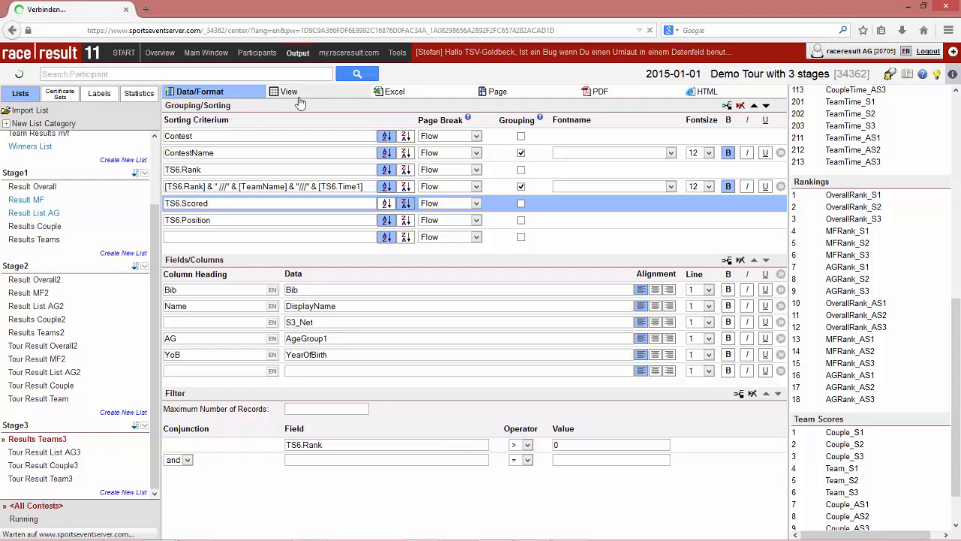
Switch the TS6.Scored sorting criterion of Results Teams3 to ascending order and display the list again
{"action": "left_click", "coordinate": [262, 101]}
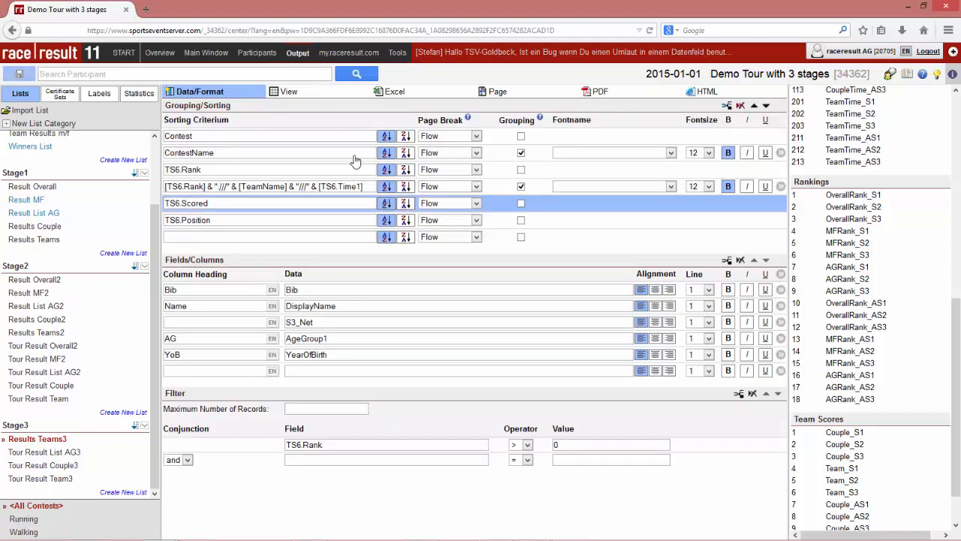
{"action": "left_click", "coordinate": [323, 93]}
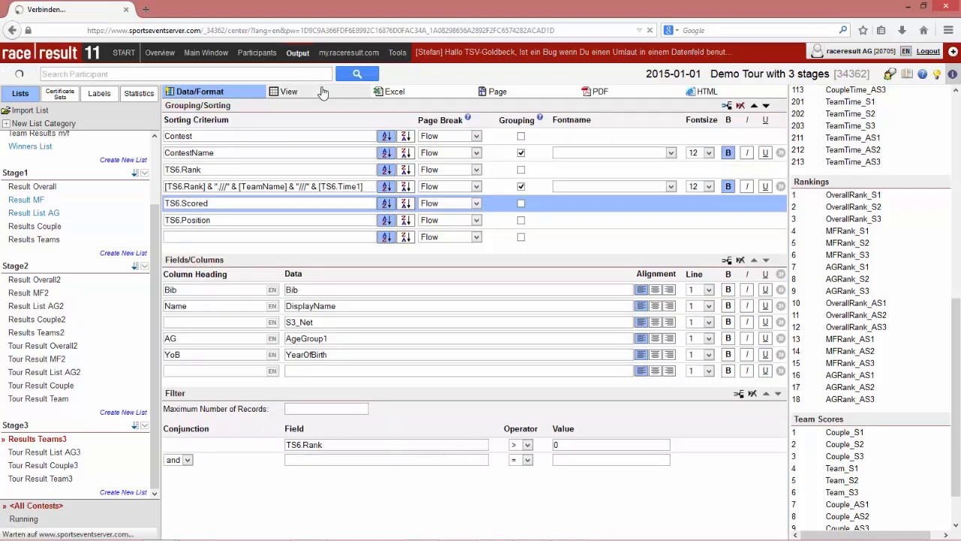